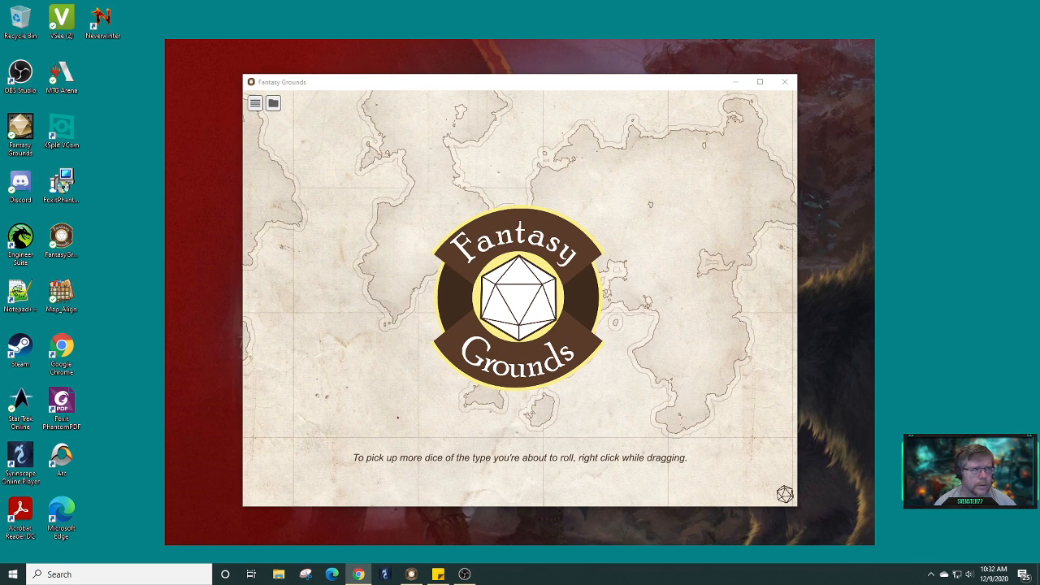
- Maximize the window and remove the Sky scraper second floor image from hotkey slot 6
click(760, 83)
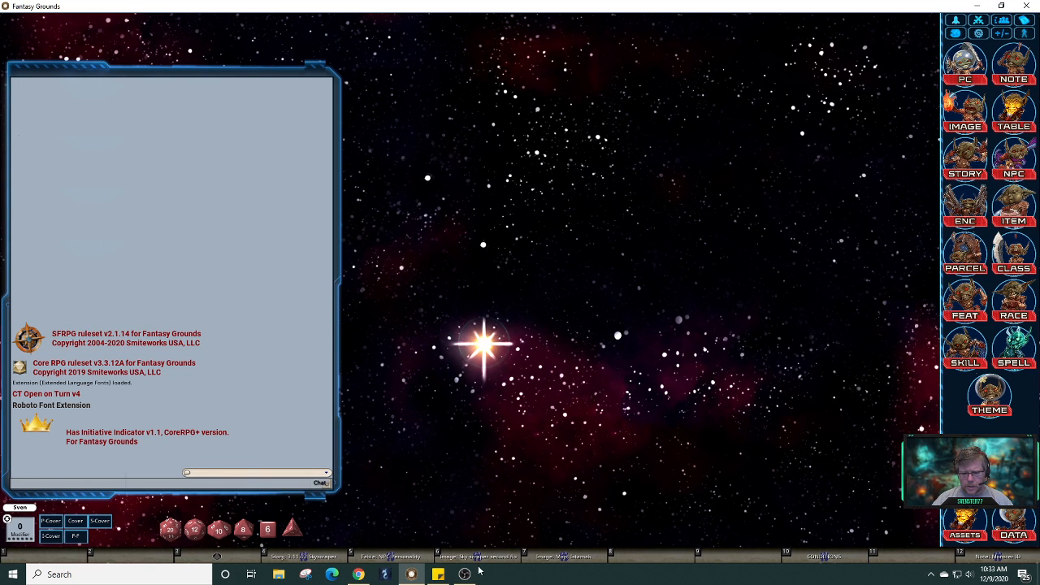
mouse_move(468, 568)
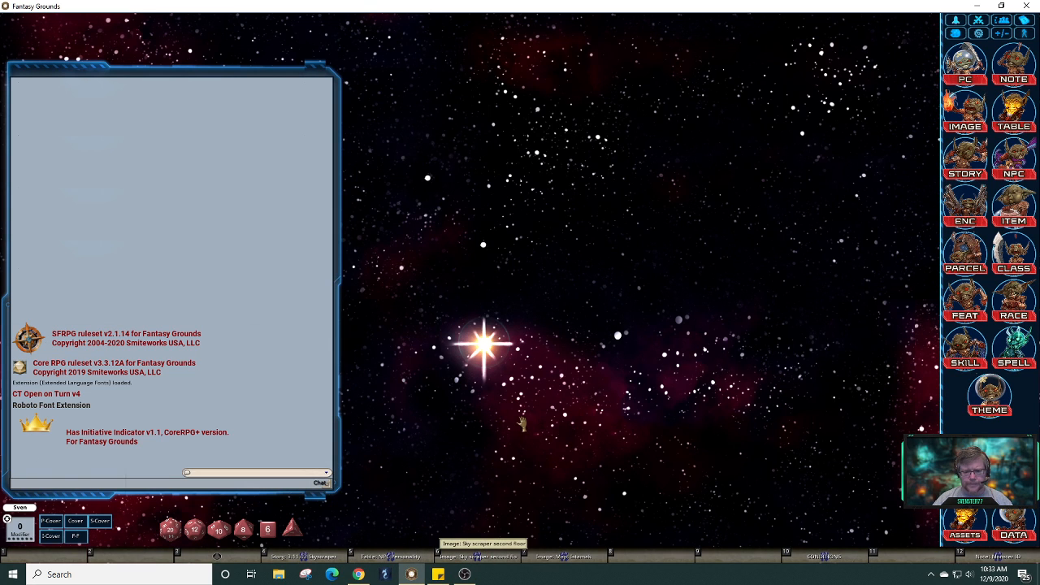
key(F6)
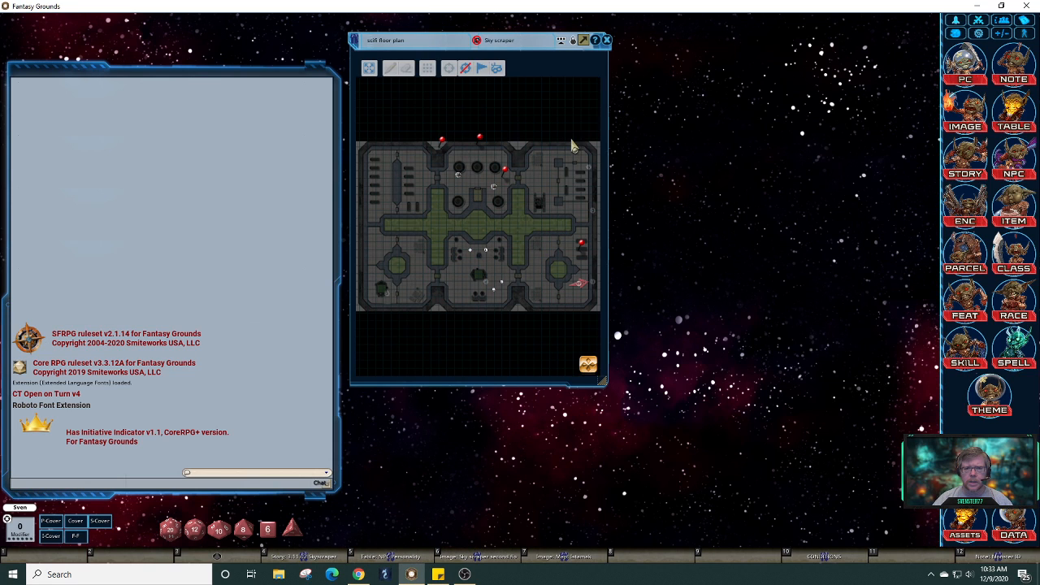
click(606, 40)
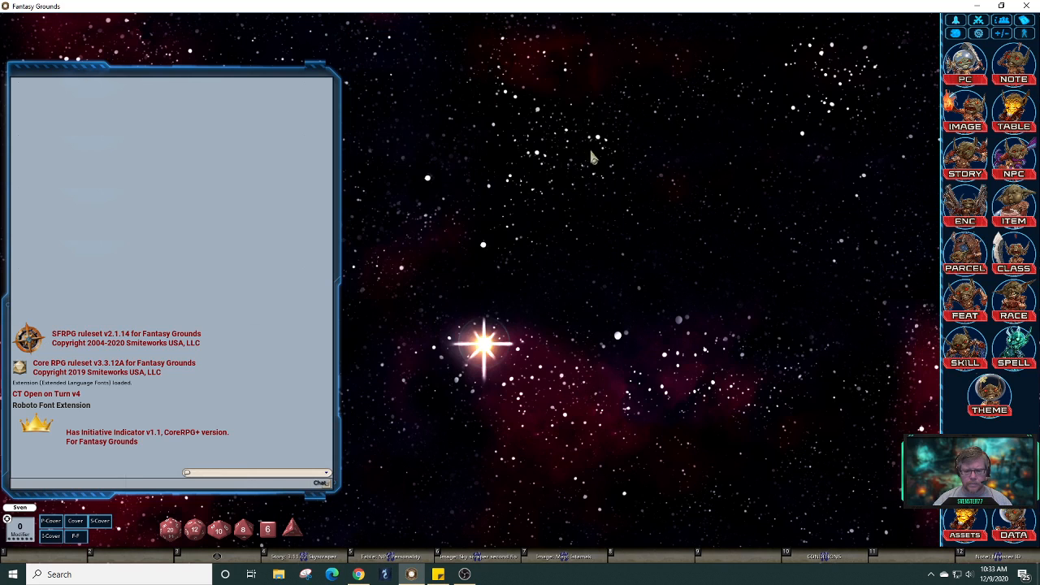
right_click(479, 562)
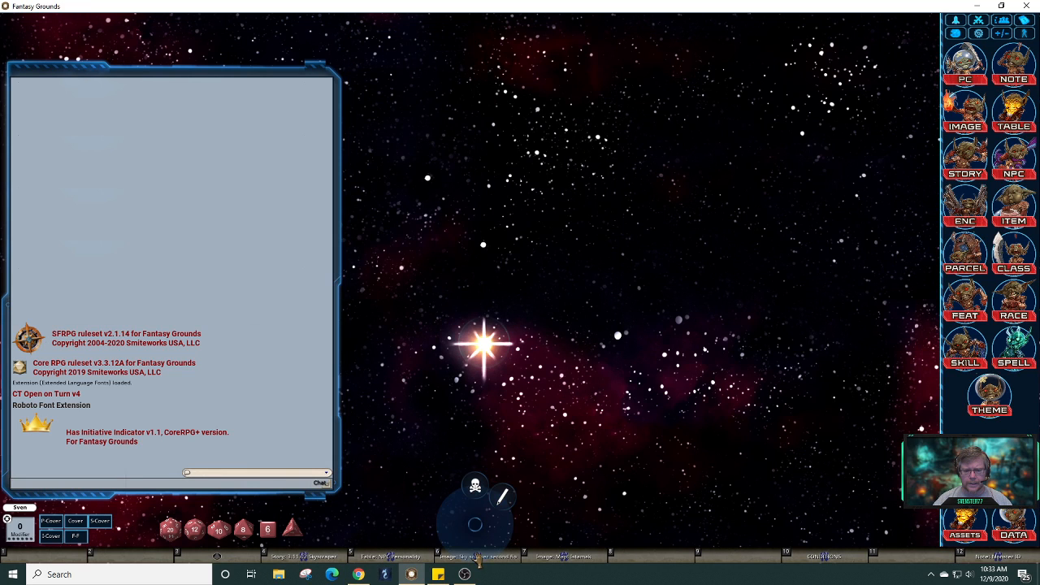
click(475, 486)
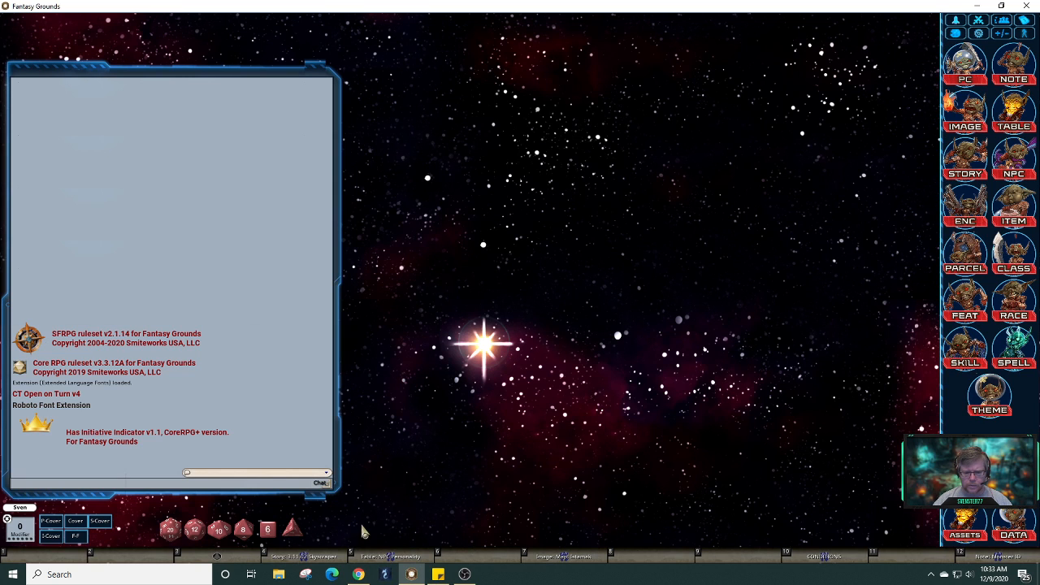
- Open the 3.11.02 Skyscraper story and its Eighth Floor image, arranging the map so the story text stays readable
click(307, 560)
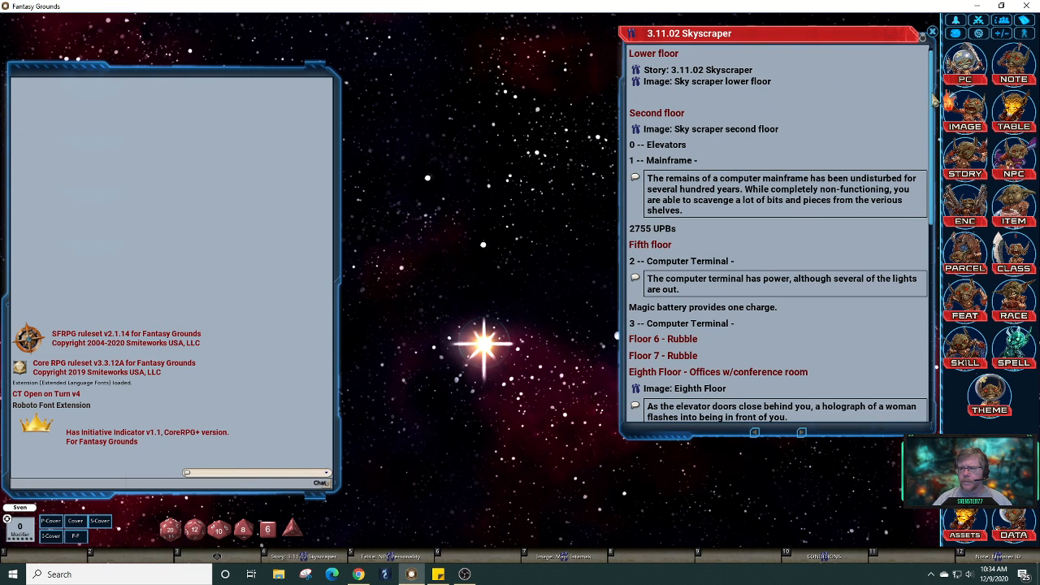
drag(931, 104, 929, 137)
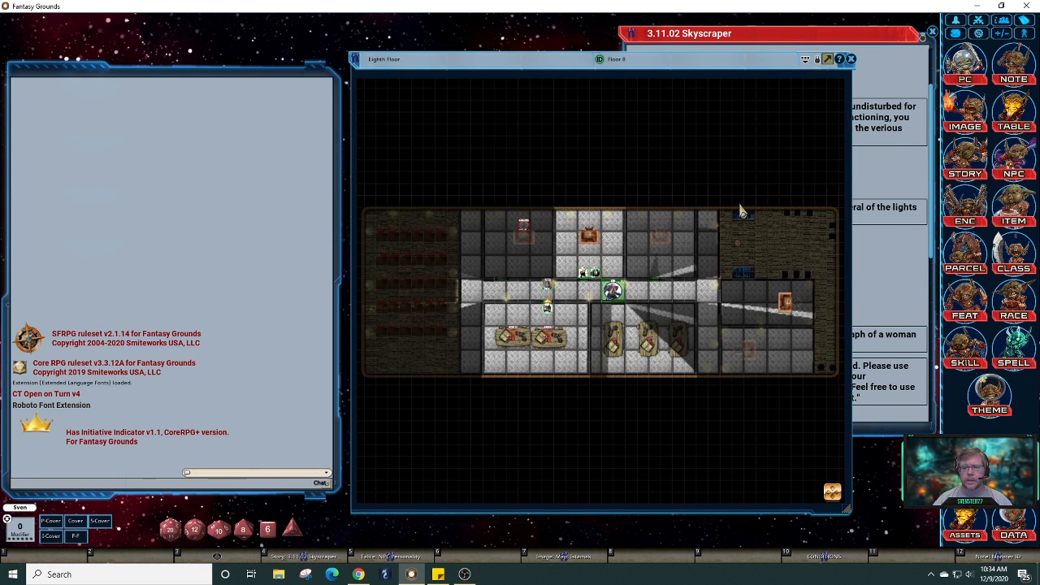
drag(750, 65, 488, 50)
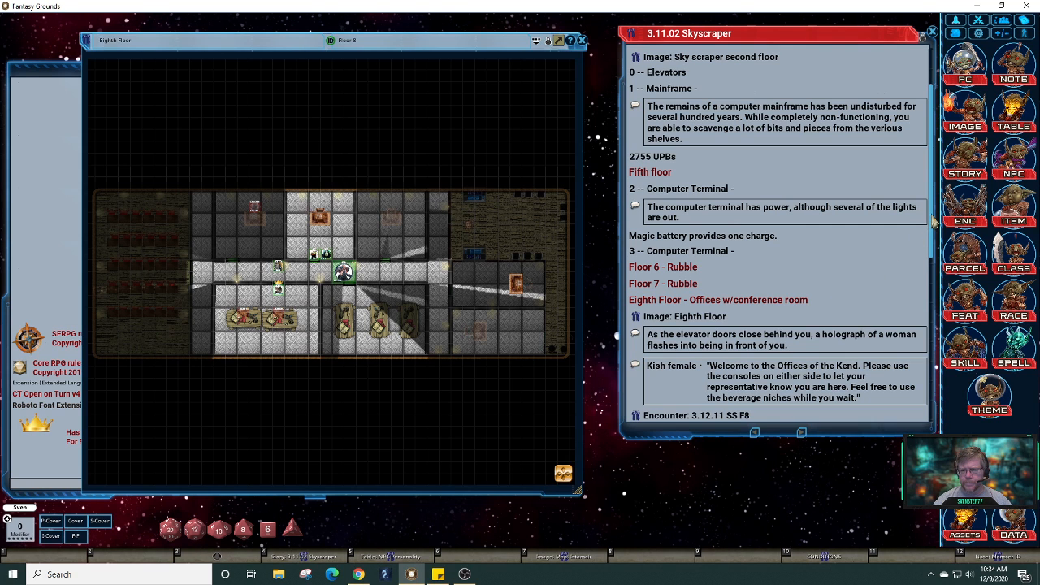
- Open encounter 3.12.11 SS F8 from the story, position it beside the map, and reset Ghost Grande's token placement
drag(936, 230, 928, 325)
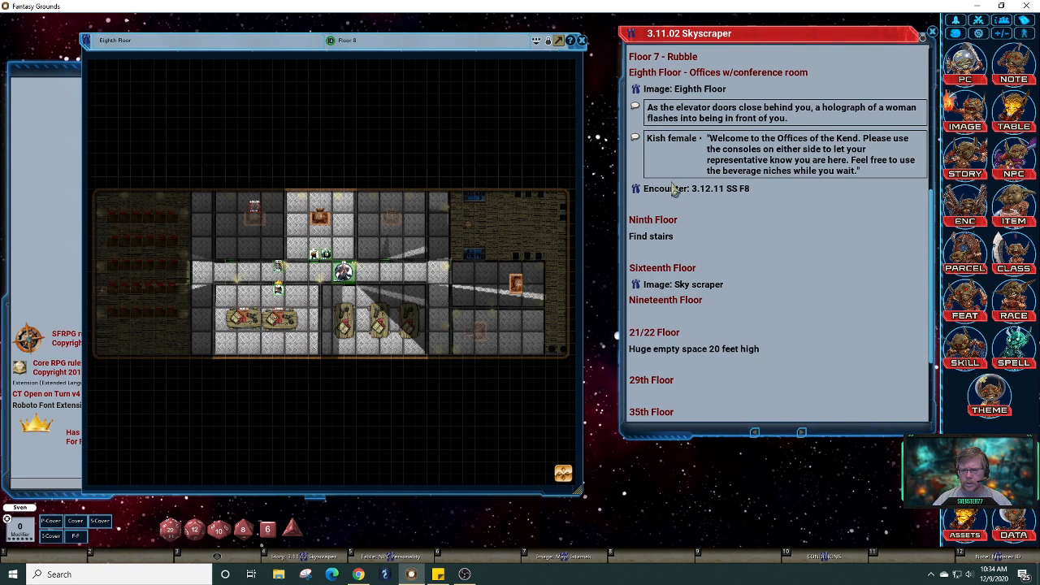
click(635, 195)
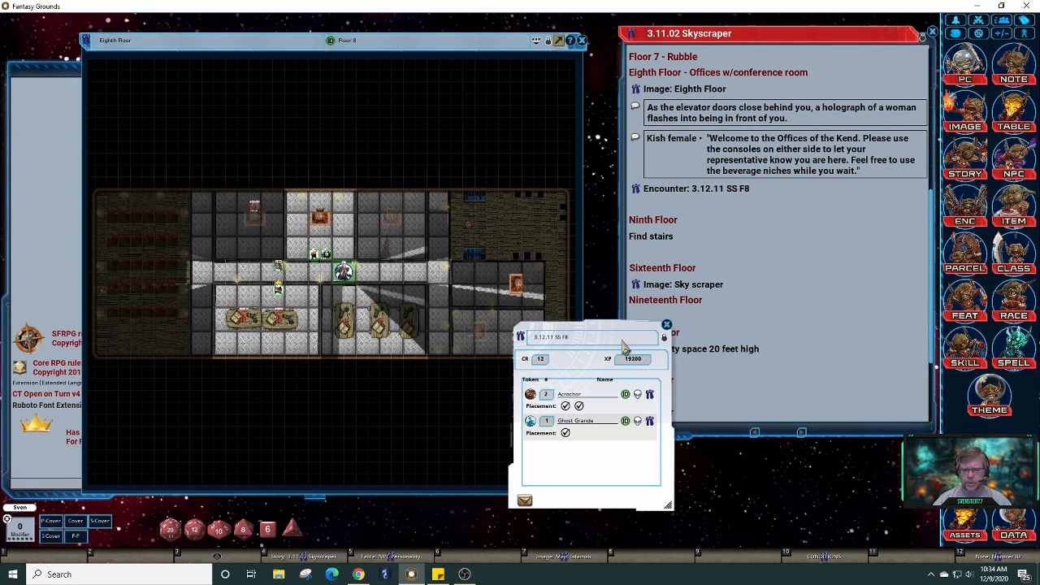
drag(616, 325, 709, 230)
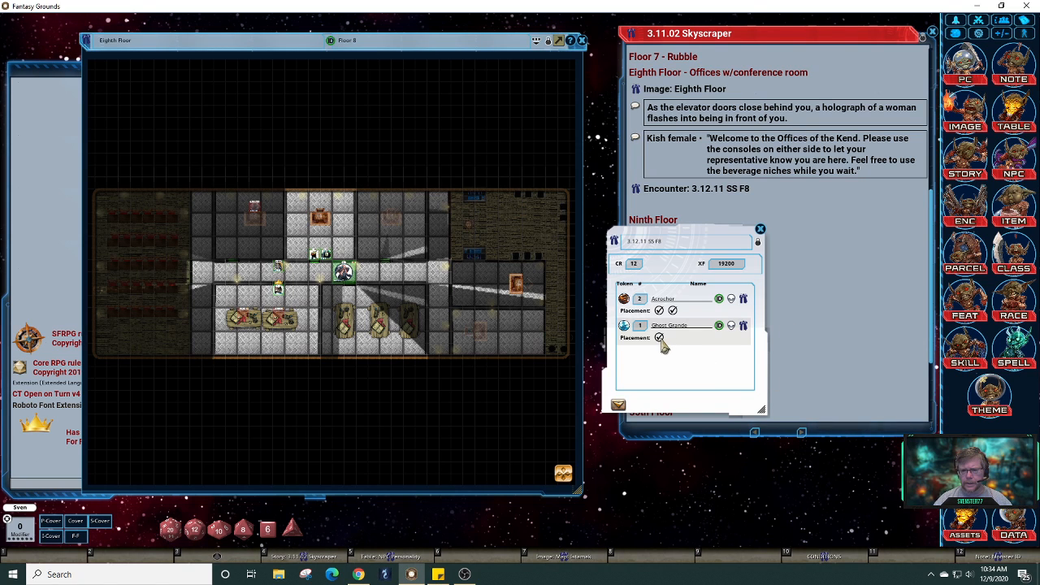
click(660, 339)
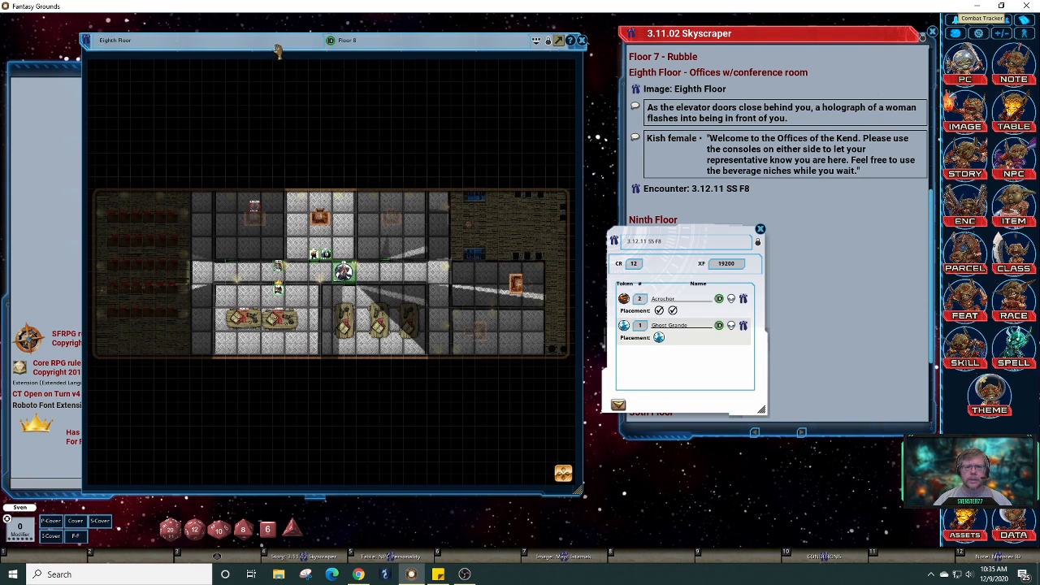
- Delete Ghost Grande from the Combat Tracker
drag(291, 46, 551, 36)
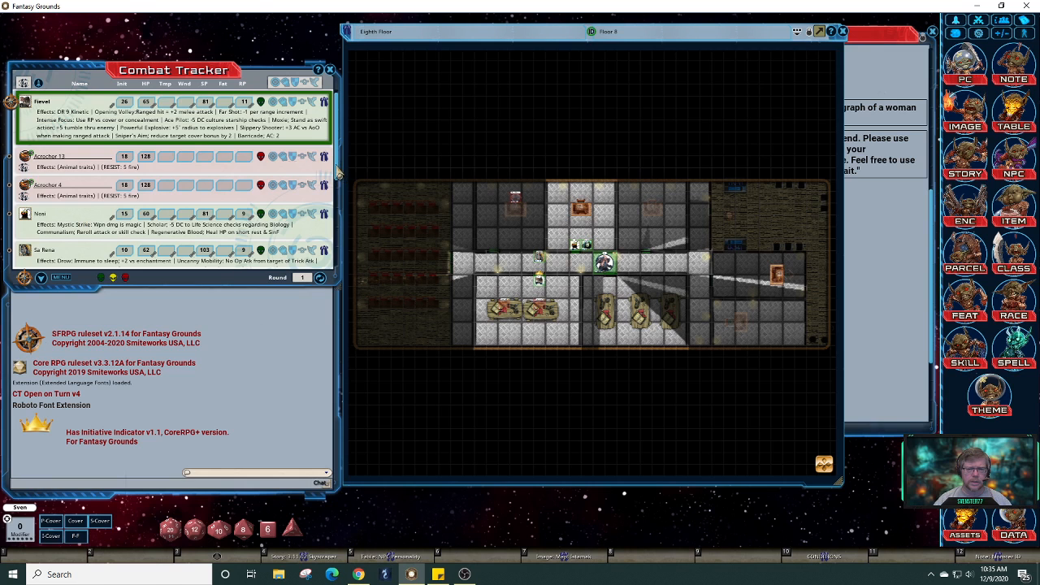
scroll(338, 190, down, 1)
scroll(337, 190, down, 4)
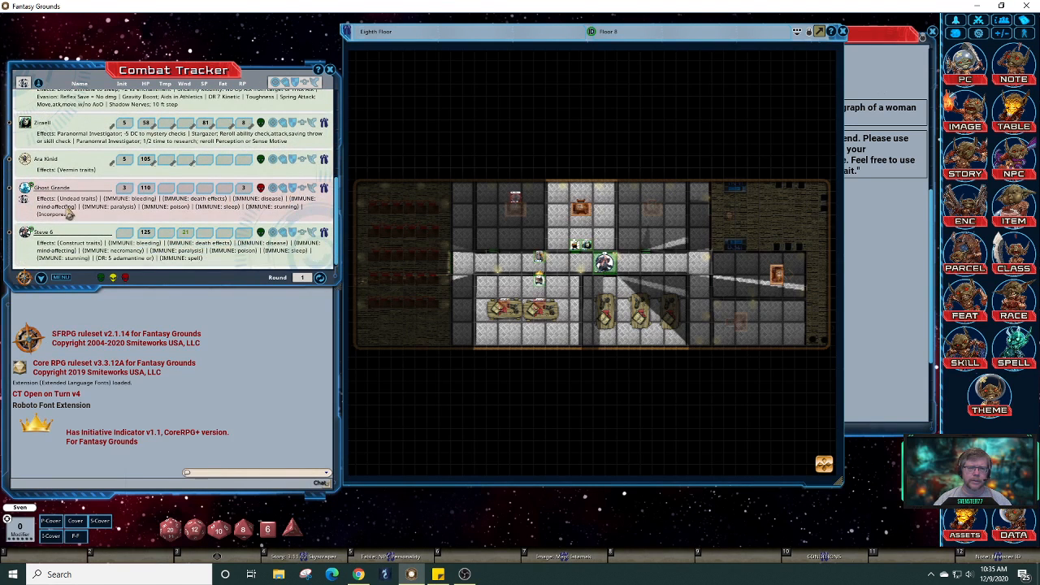
right_click(137, 200)
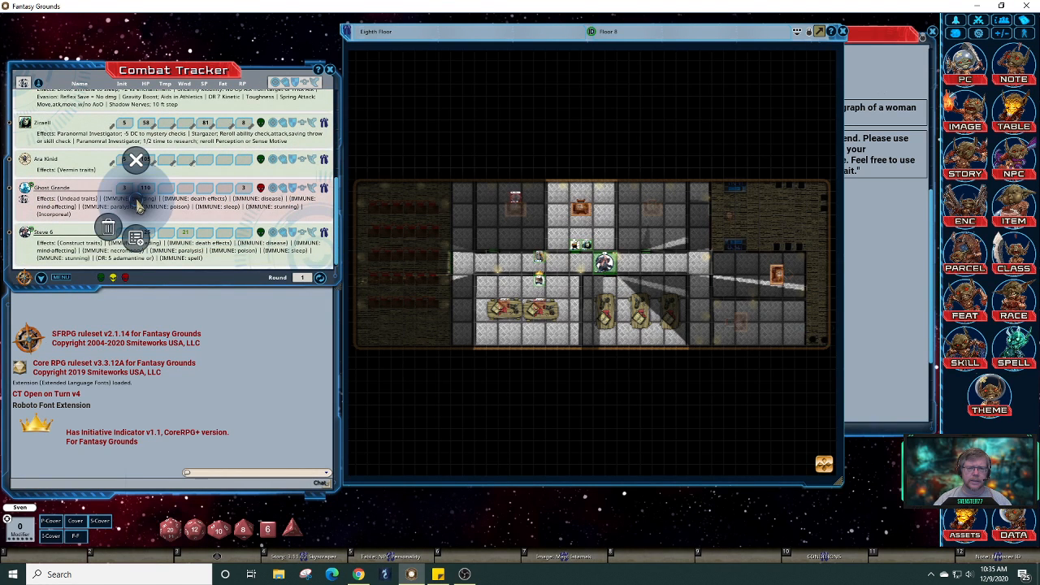
click(109, 231)
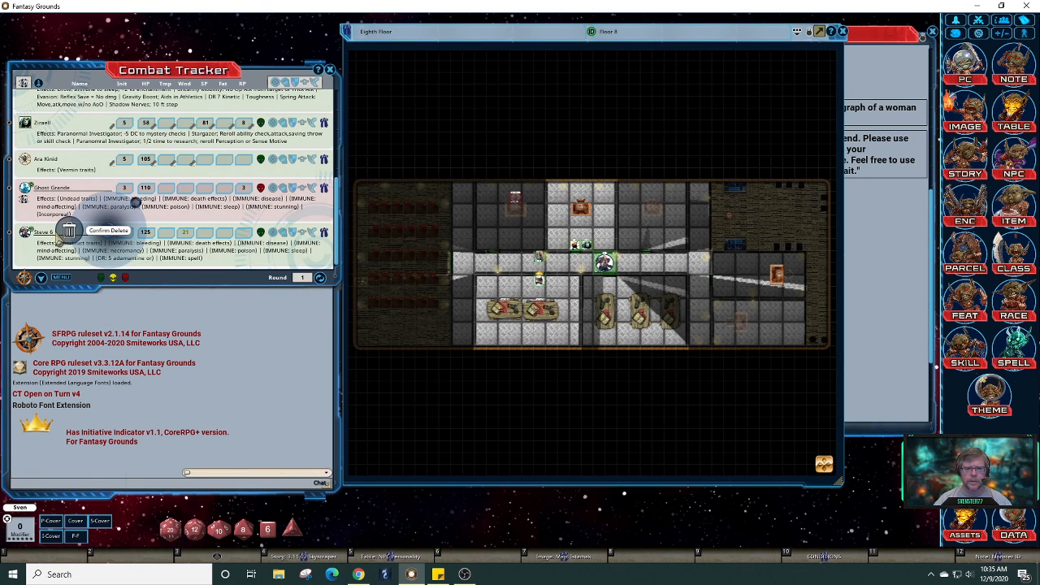
click(68, 233)
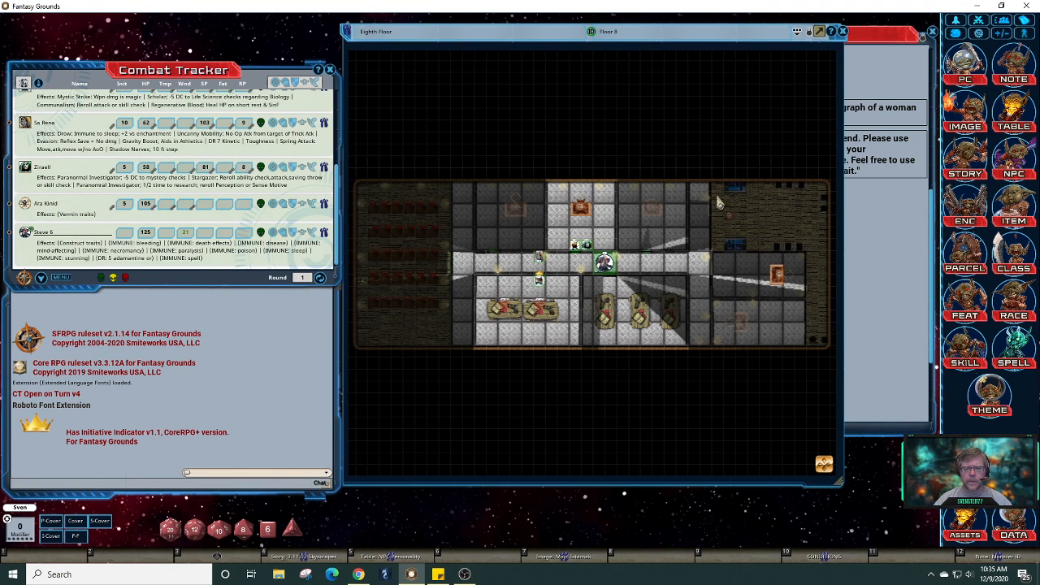
- Unlock encounter 3.12.11 SS F8 and delete Ghost Grande from its creature list
drag(707, 52, 487, 67)
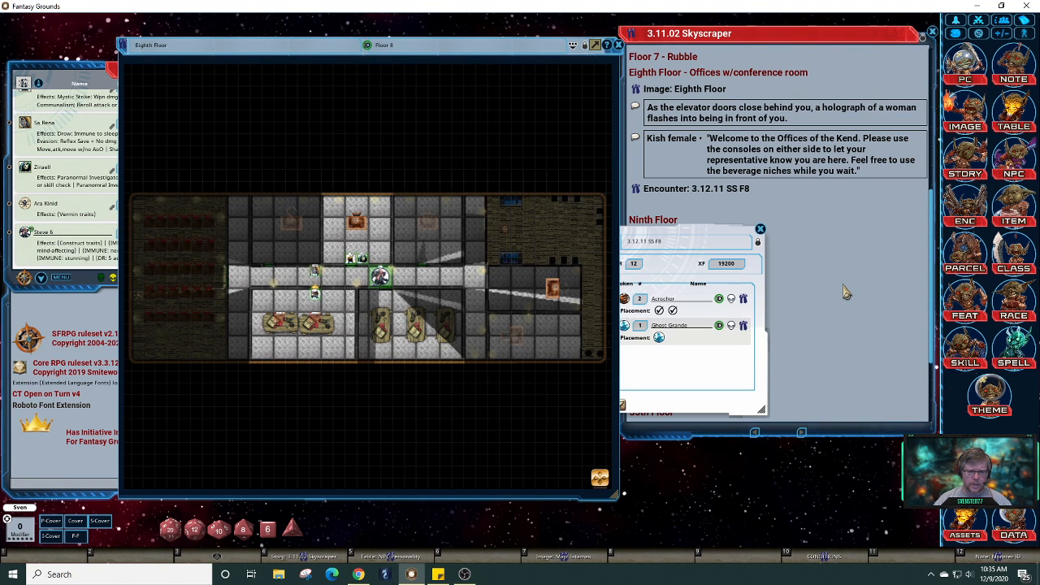
click(705, 357)
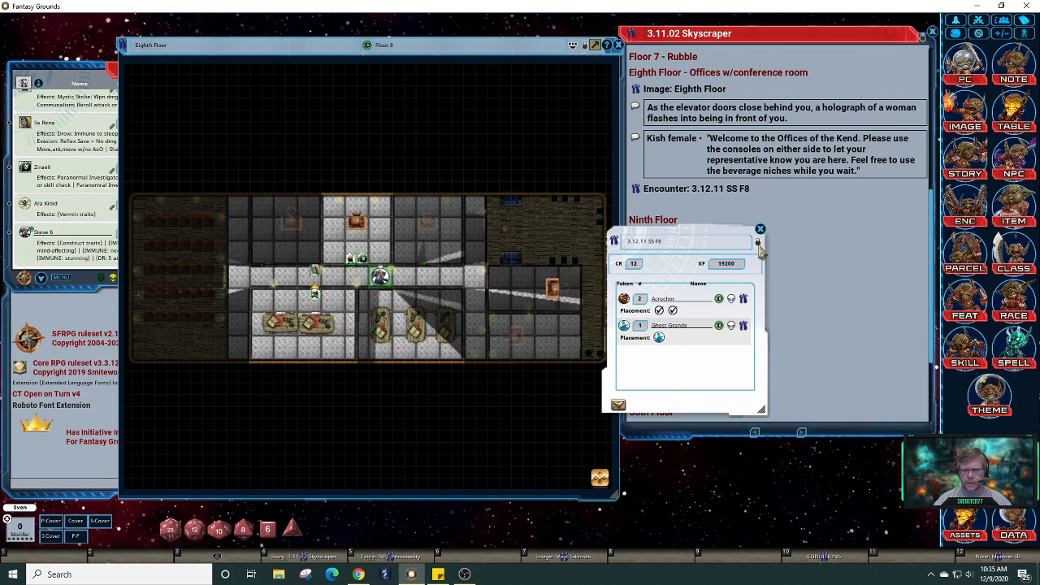
click(759, 247)
click(747, 409)
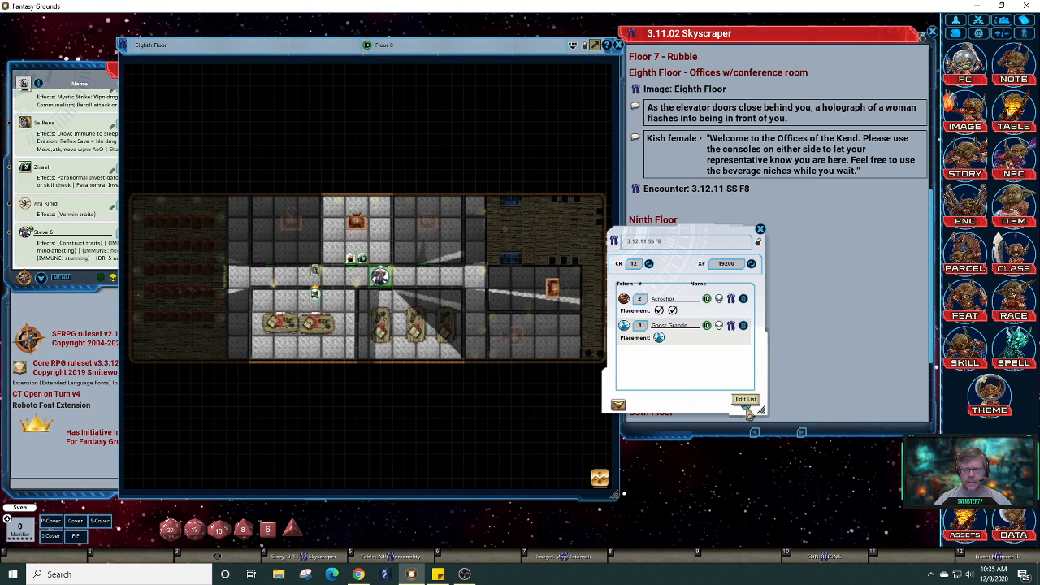
click(745, 327)
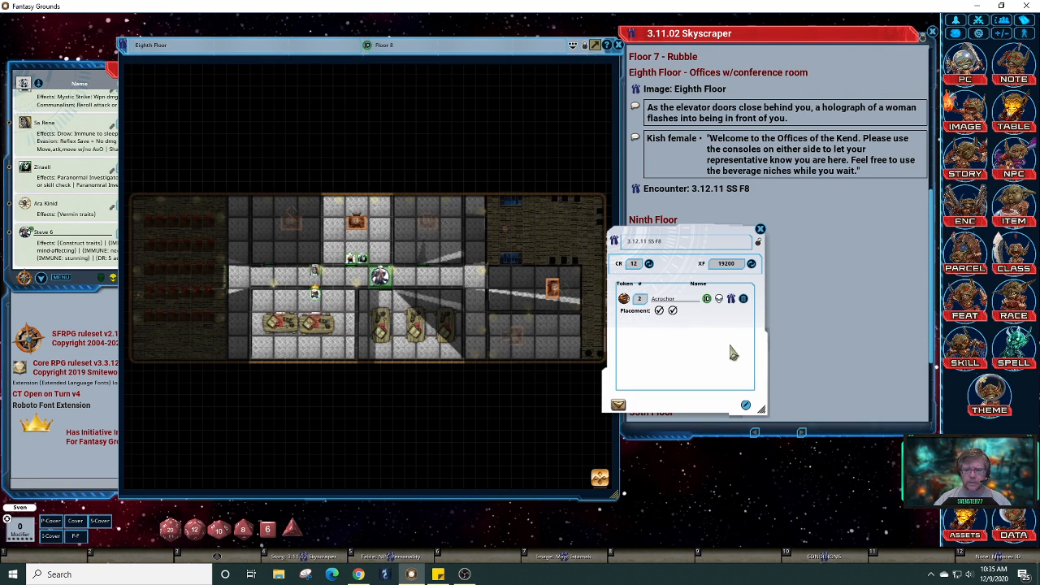
- Set the encounter's Acrochor count to 3 and place the third token in the lower-left room of the Eighth Floor map
click(640, 299)
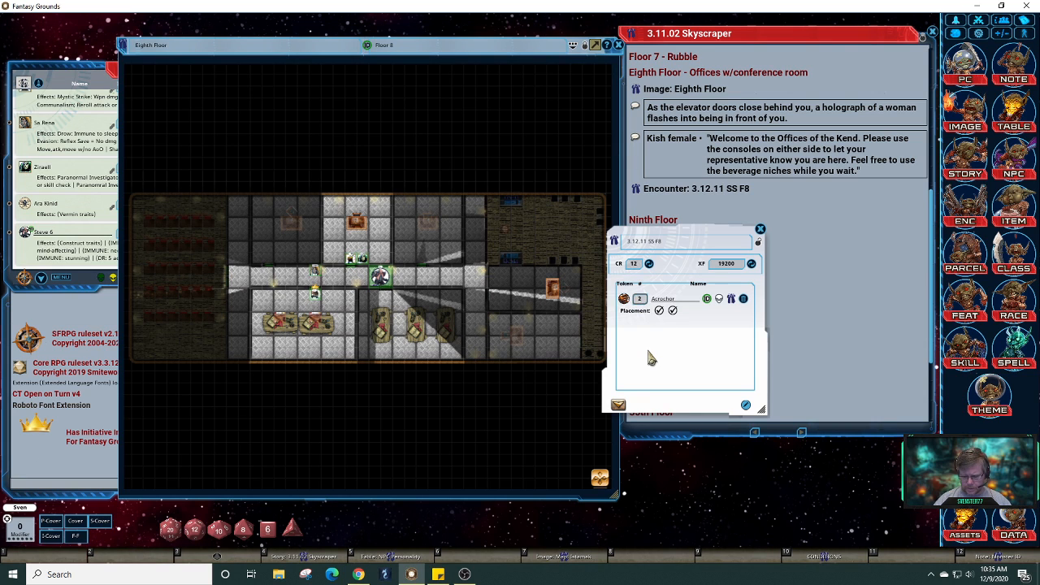
text(3)
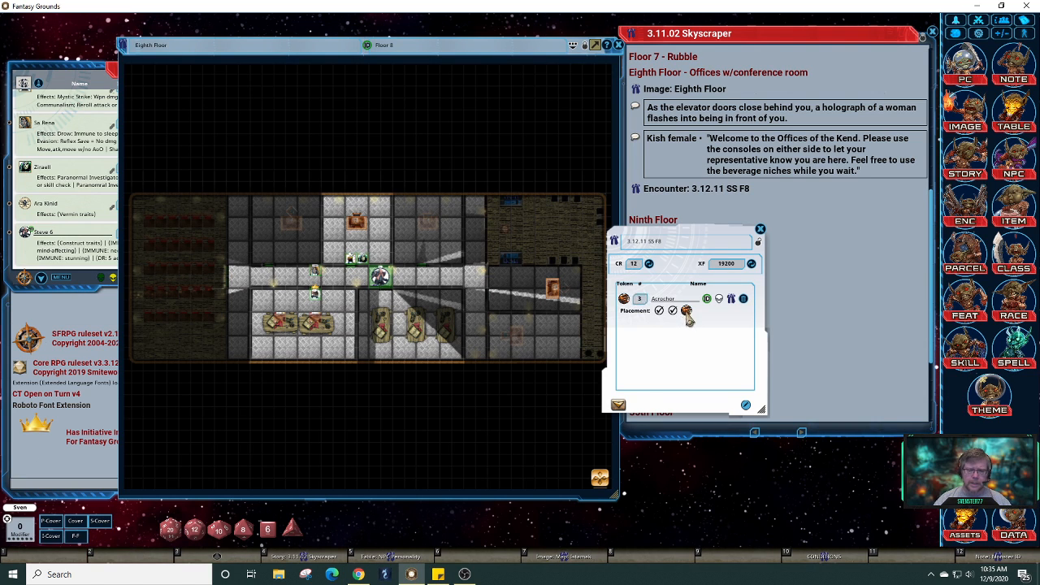
drag(687, 317, 245, 348)
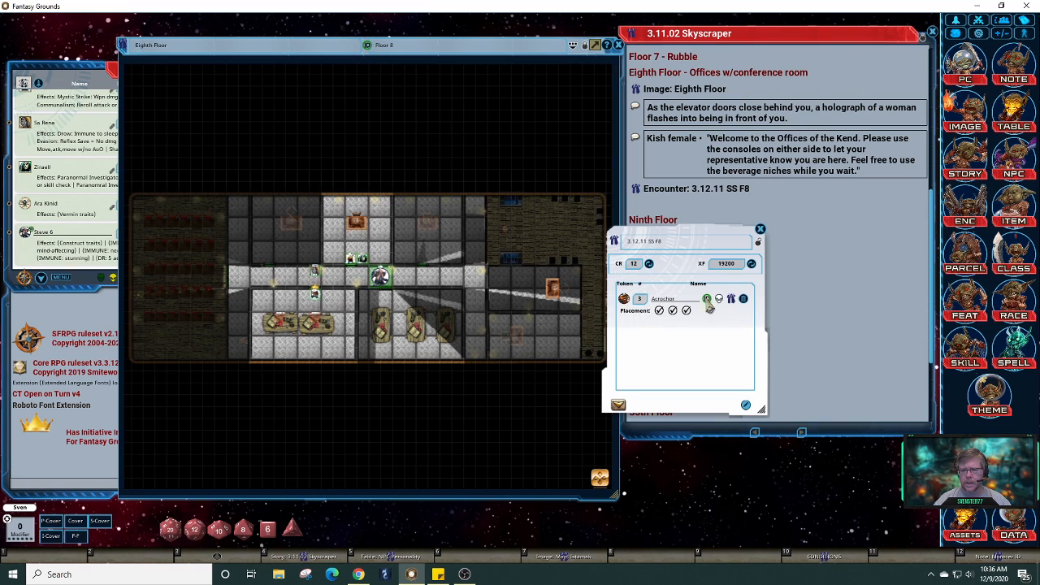
click(745, 405)
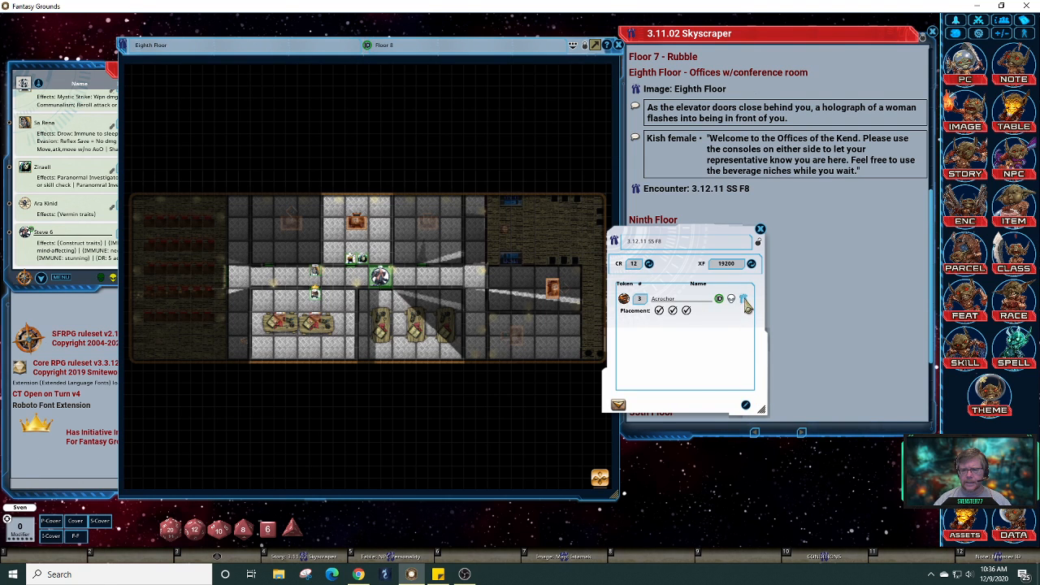
- Open the Acrochor picture from the creature's notes, leaving it displayed while closing the NPC record and the encounter
click(744, 301)
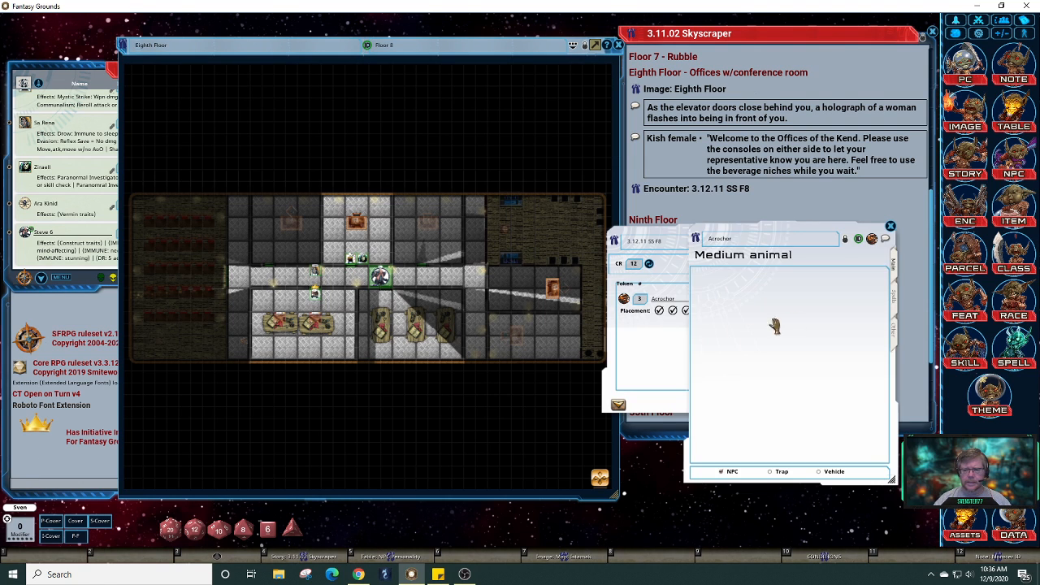
click(895, 333)
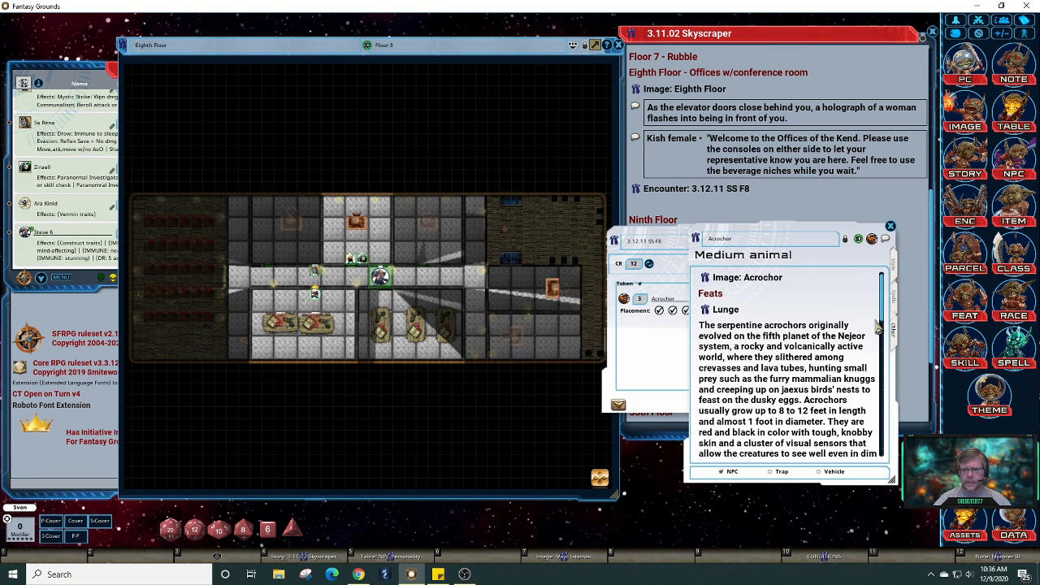
click(707, 277)
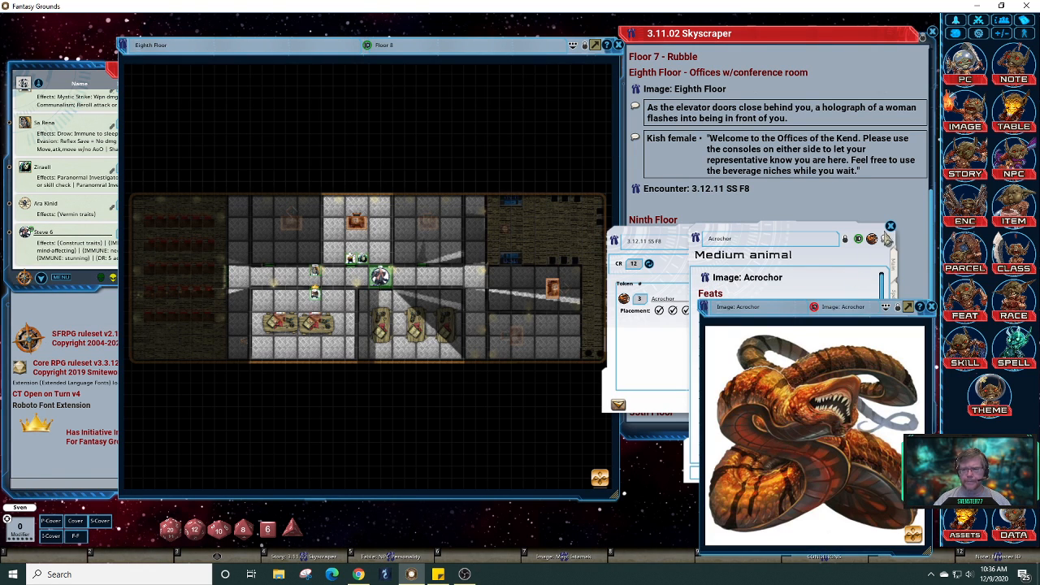
click(890, 227)
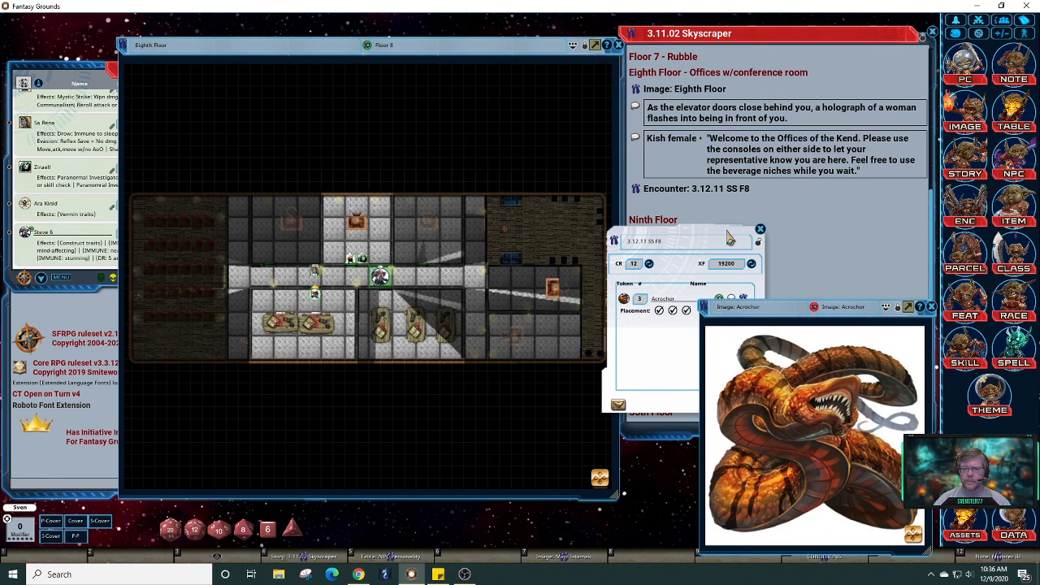
click(730, 235)
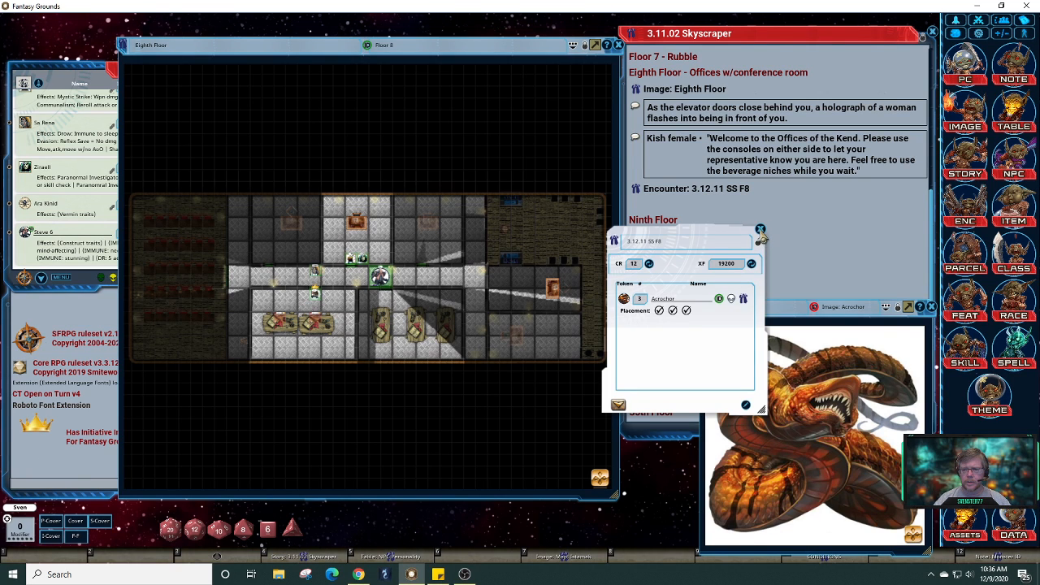
click(759, 239)
click(760, 231)
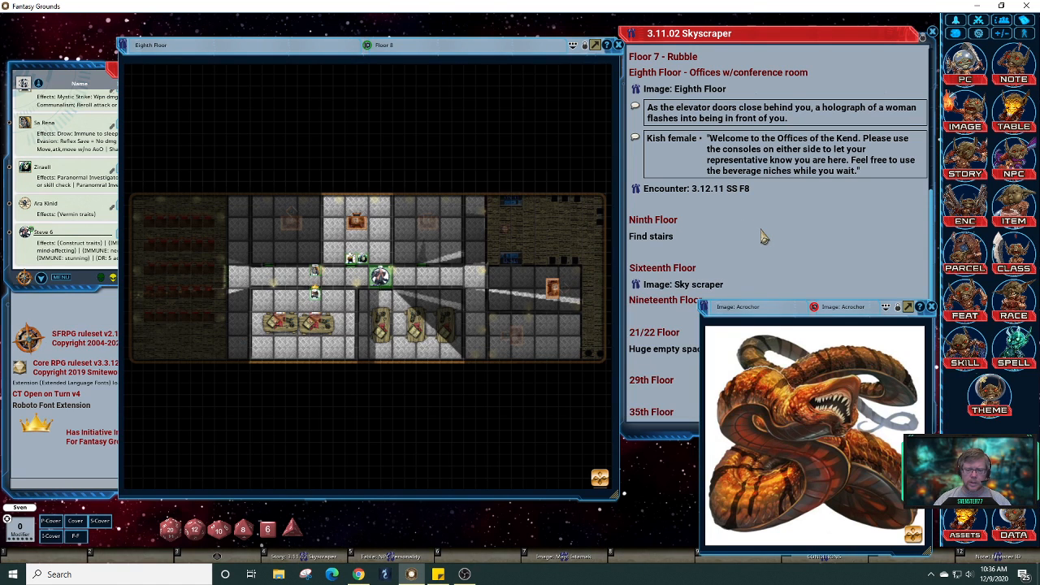
- Reopen encounter 3.12.11 SS F8 from the story, recalculate its CR, and close it
click(726, 253)
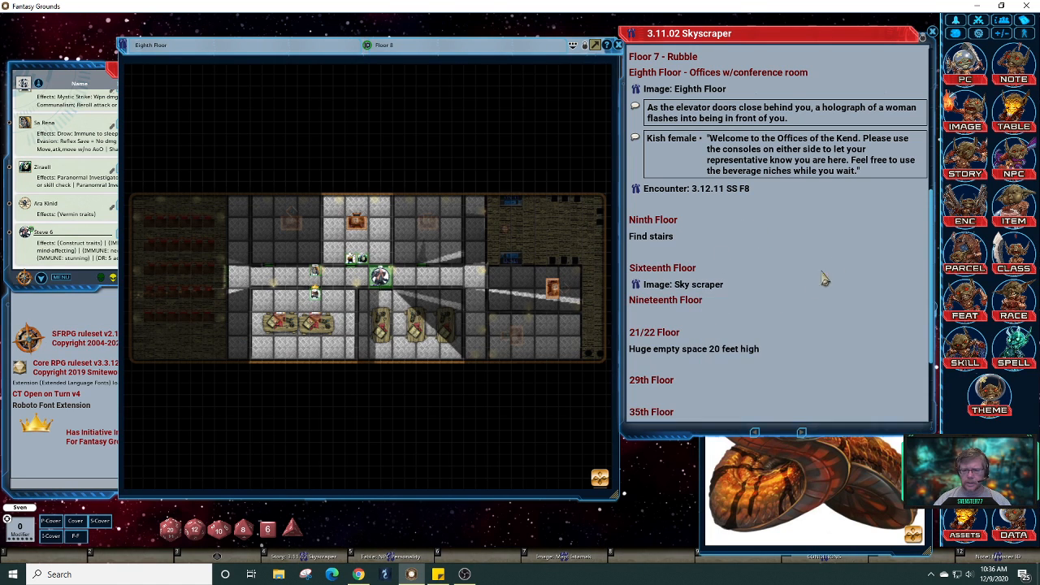
click(636, 189)
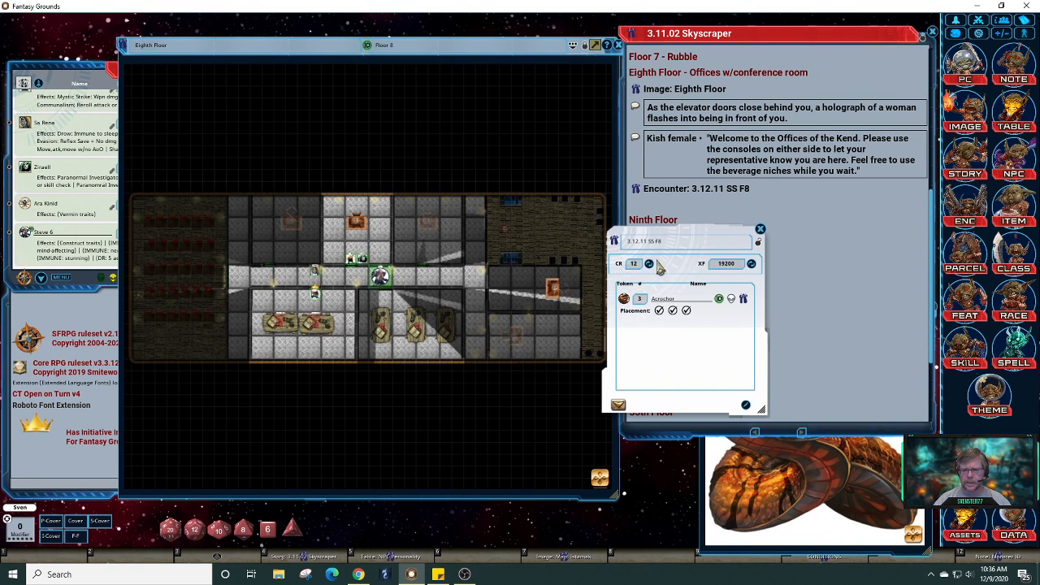
click(648, 265)
click(760, 229)
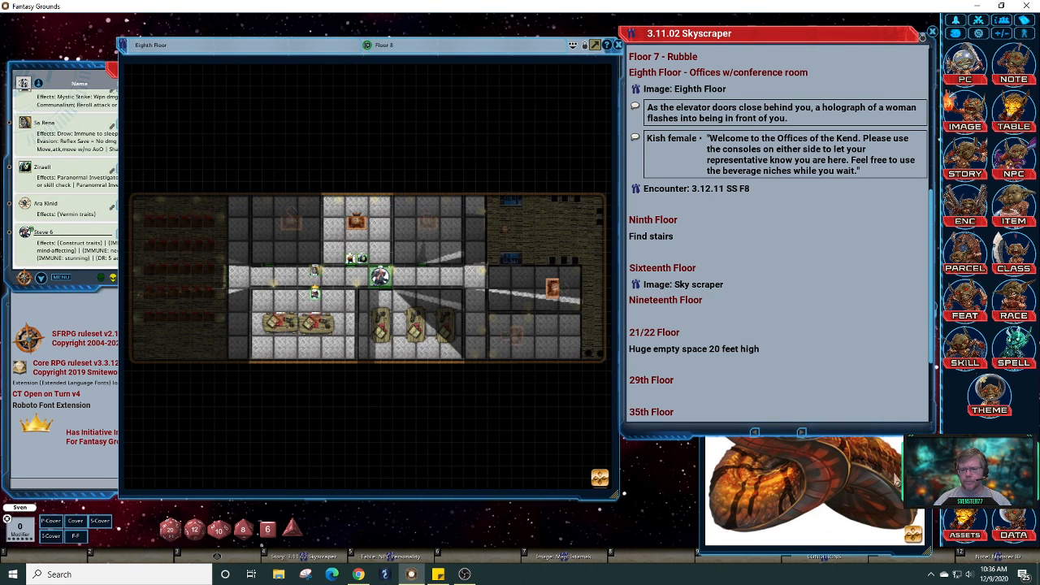
- Move the Acrochor picture clear of the Skyscraper story text and bring the Eighth Floor map in front of it
click(899, 455)
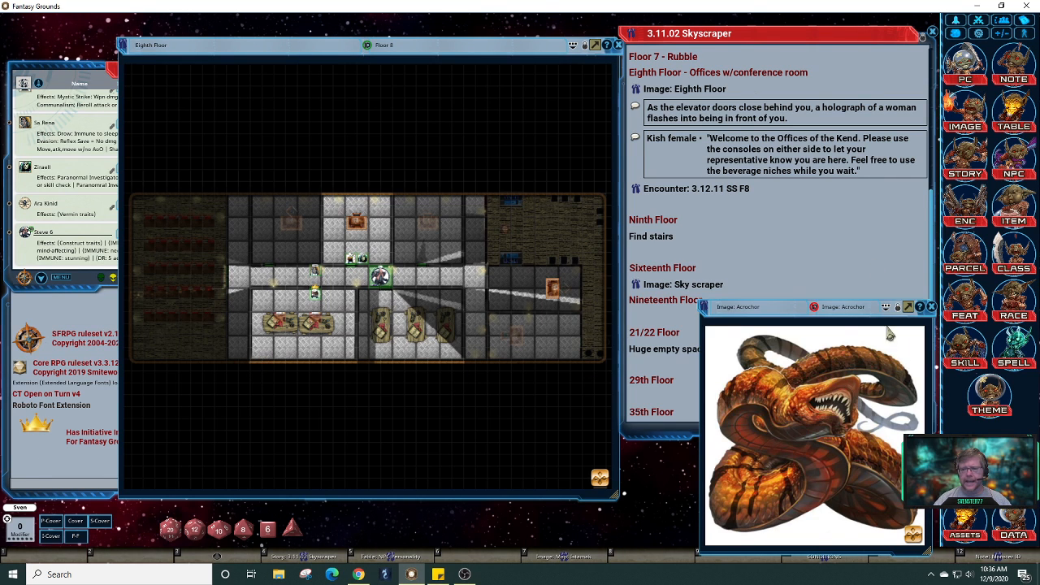
drag(792, 312, 97, 282)
click(377, 107)
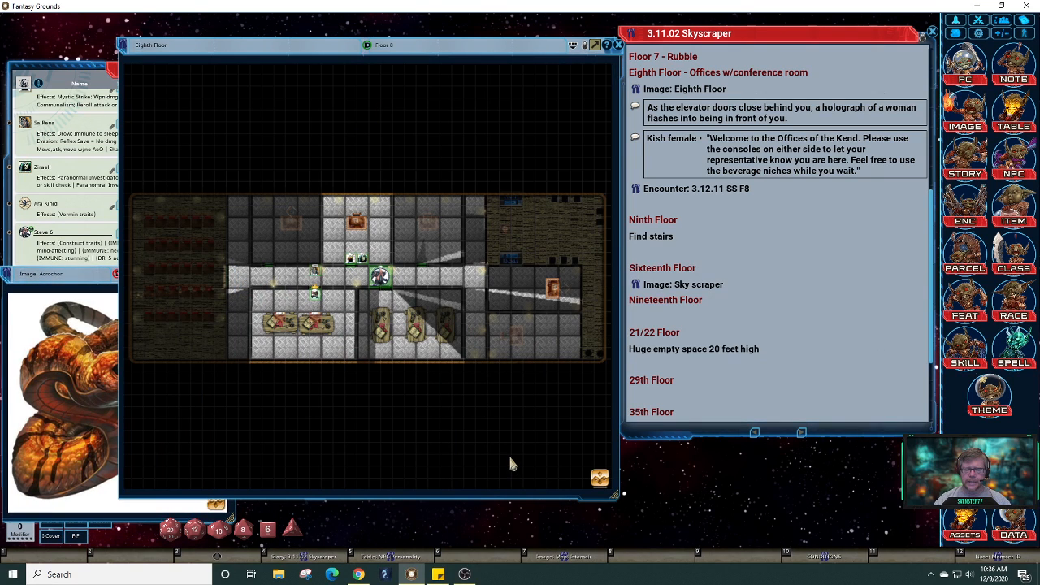
- Unlock the Eighth Floor map for editing, focusing on the room with the two desks below the corridor
scroll(508, 454, up, 3)
mouse_move(600, 485)
mouse_down()
mouse_move(573, 474)
mouse_move(598, 485)
mouse_up()
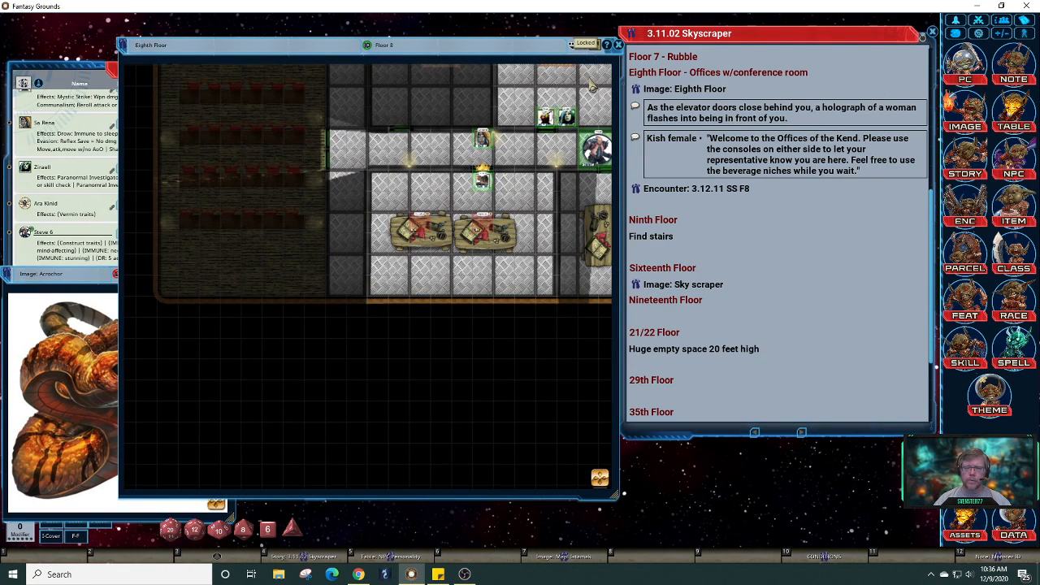
click(595, 45)
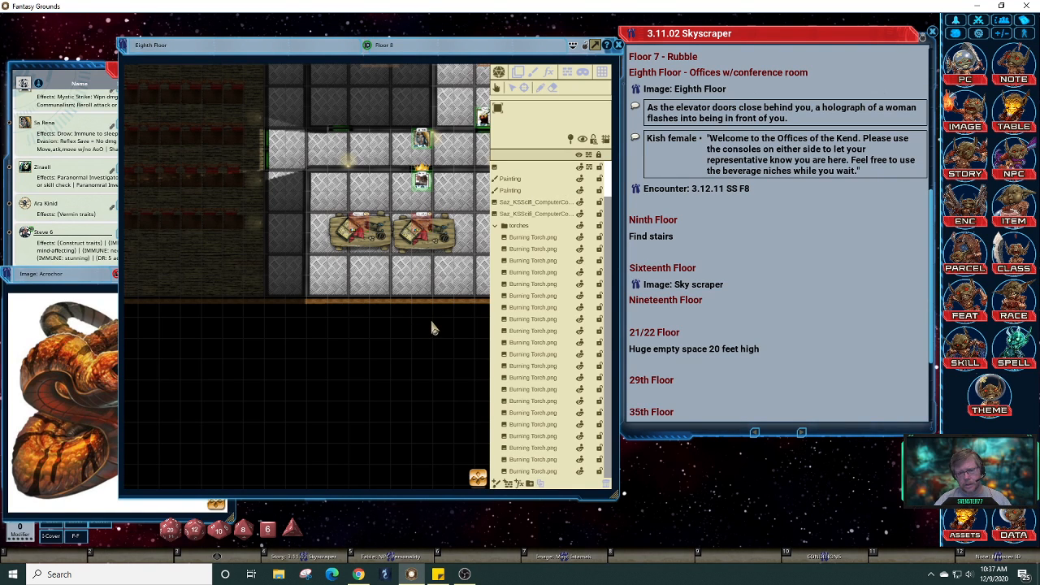
drag(431, 328, 321, 341)
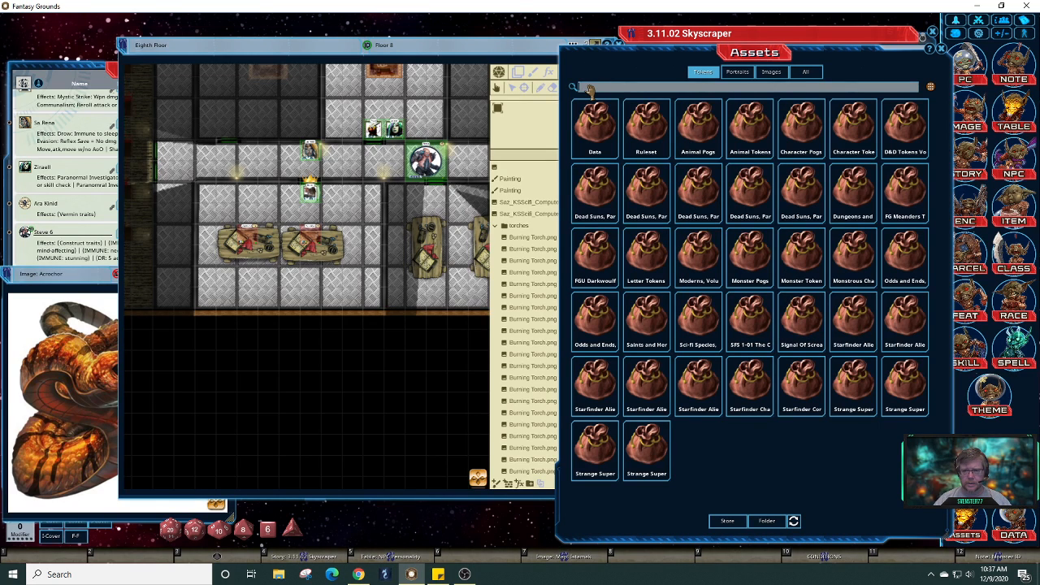
- Search the token assets for "rubble", and repeat the search across all asset types
text(r)
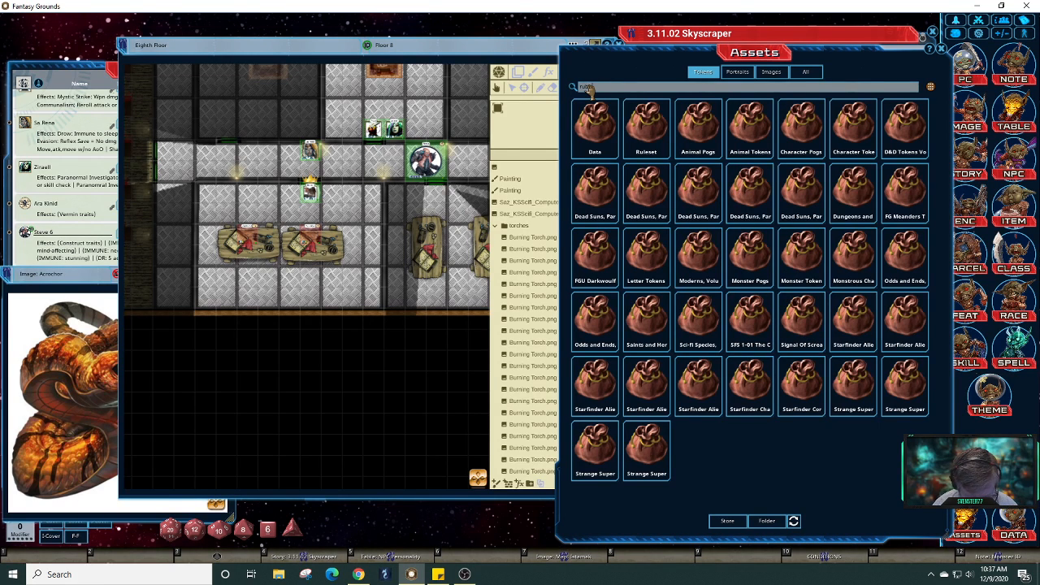
text(ubble)
key(Return)
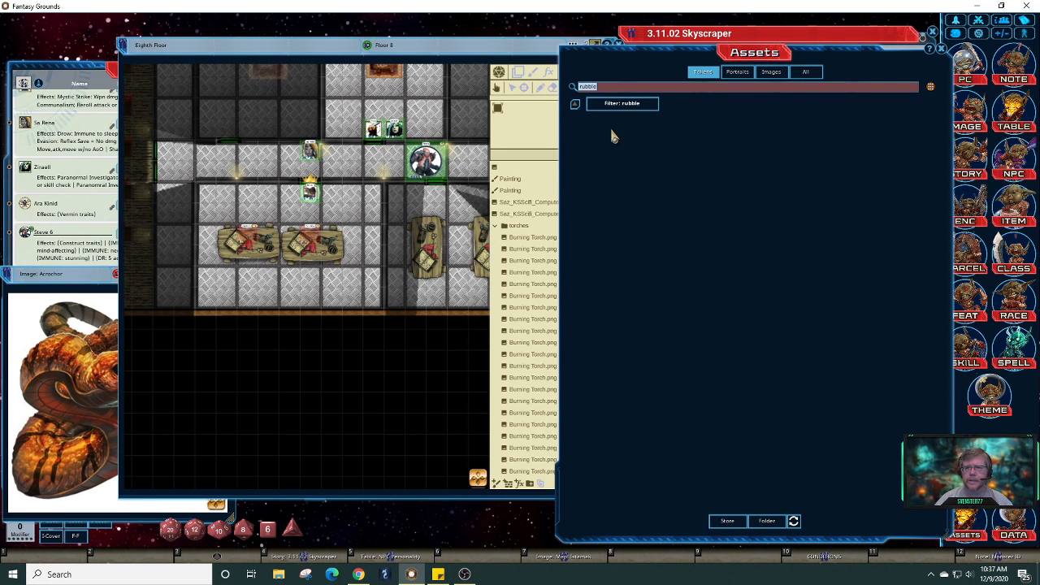
click(806, 74)
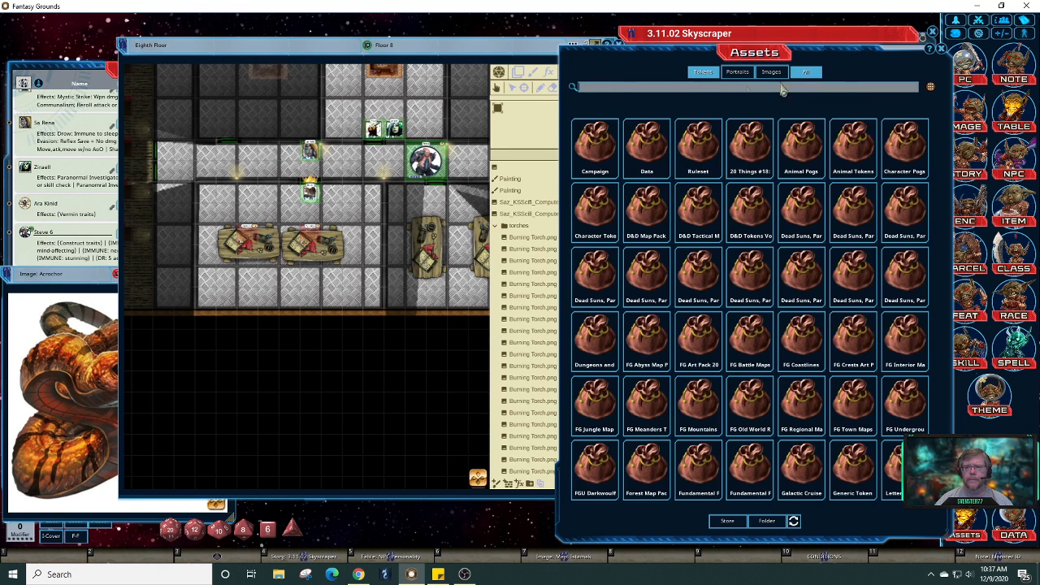
text(r)
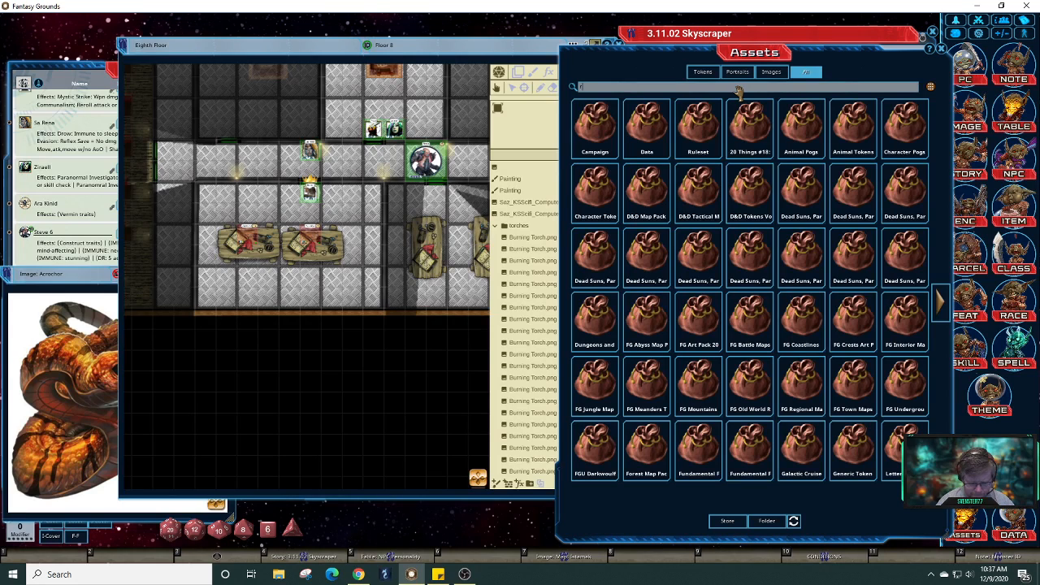
text(ubble)
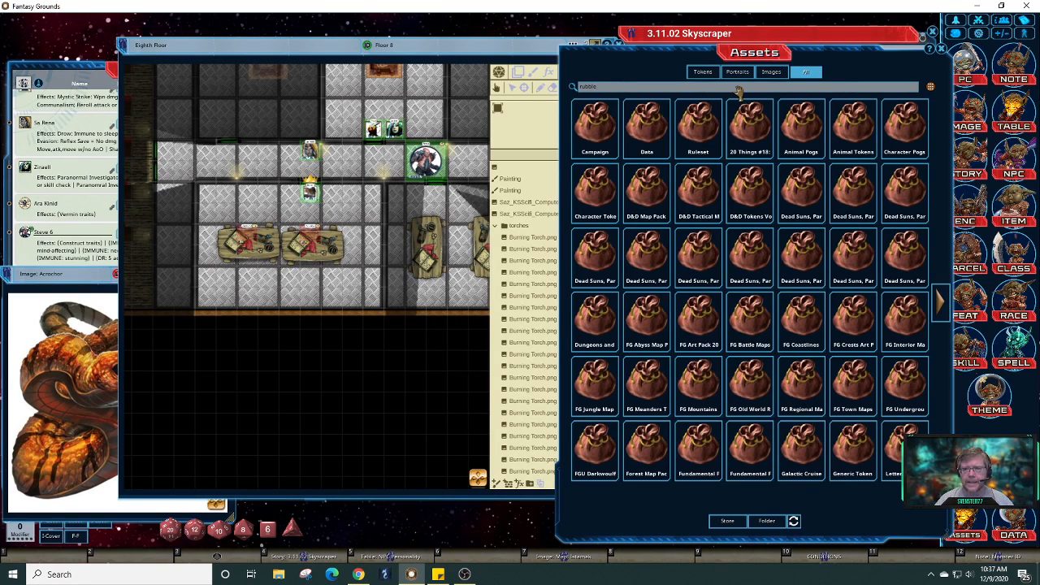
key(Return)
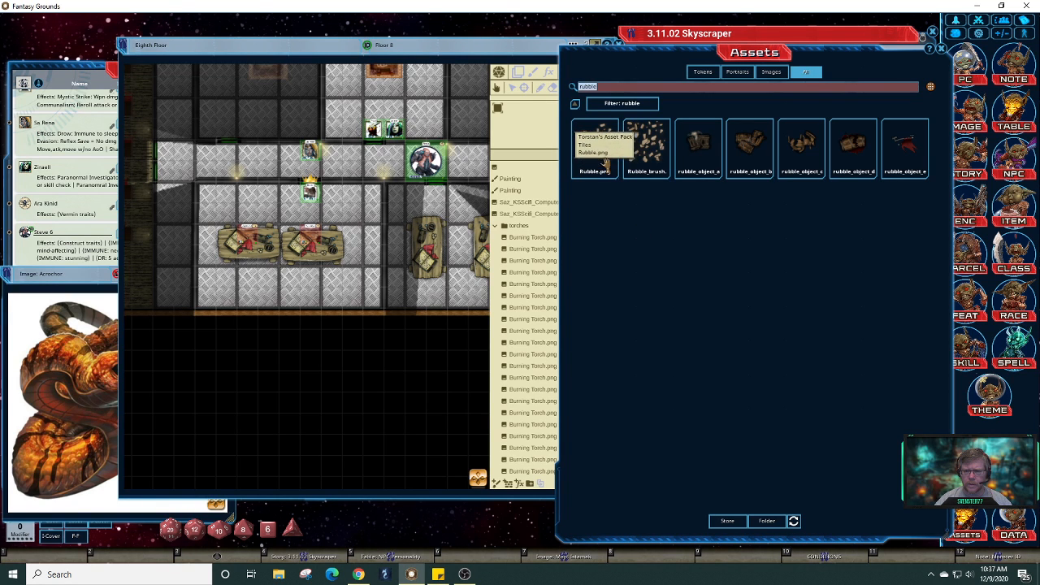
- Switch the Eighth Floor map to layer editing and choose Rubble_brush as the image to stamp
click(537, 78)
click(537, 78)
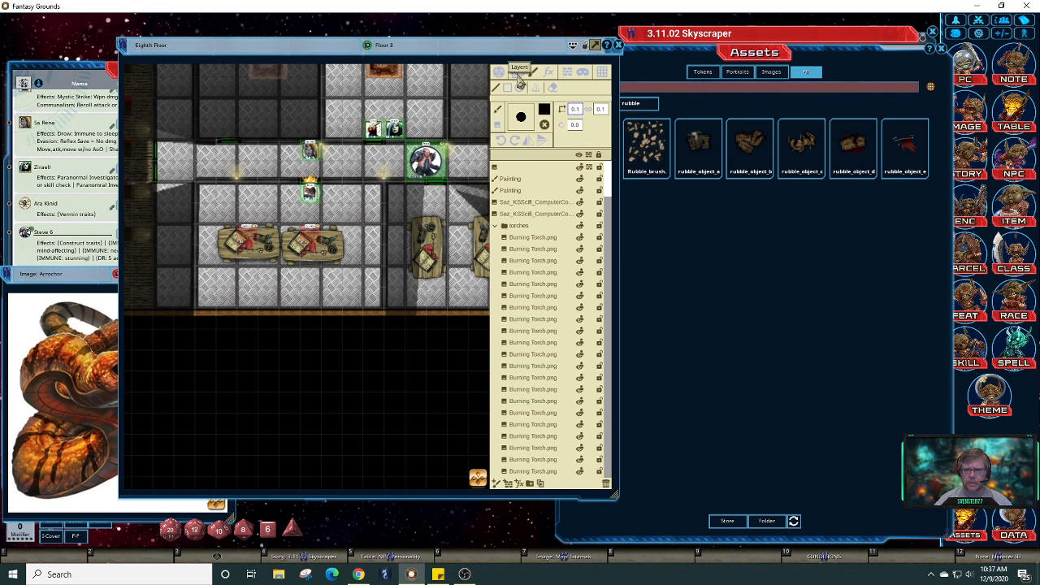
click(519, 72)
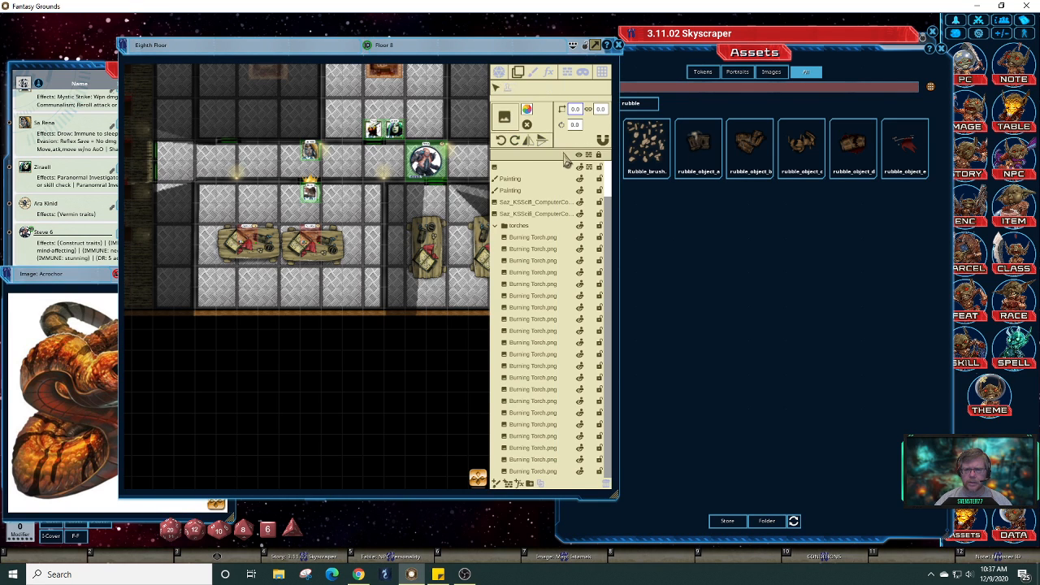
click(650, 154)
drag(543, 140, 505, 127)
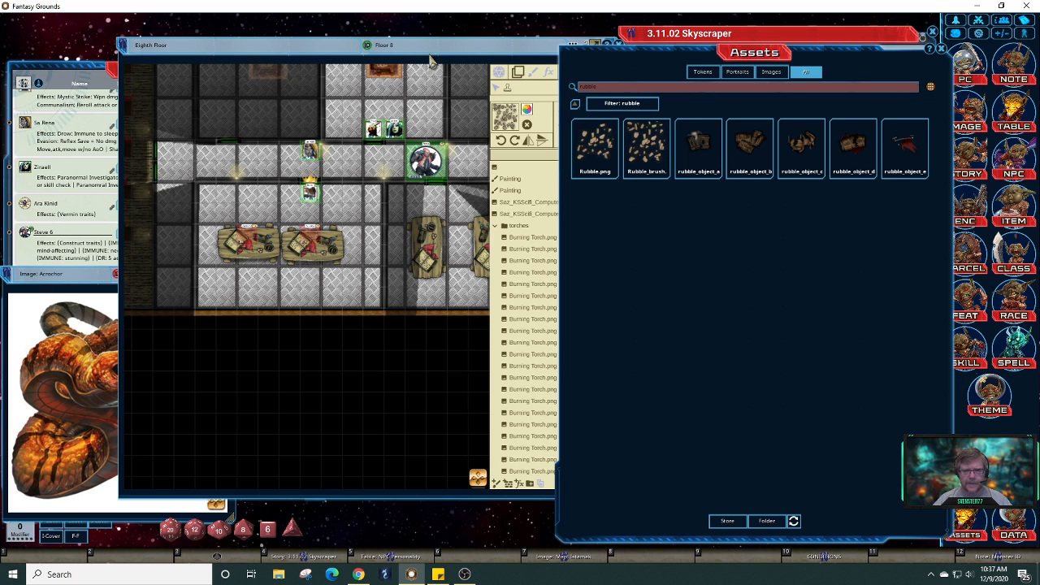
- Try stamping two 2.0-size rubble images in the empty area below the floor plan, and undo both
click(139, 48)
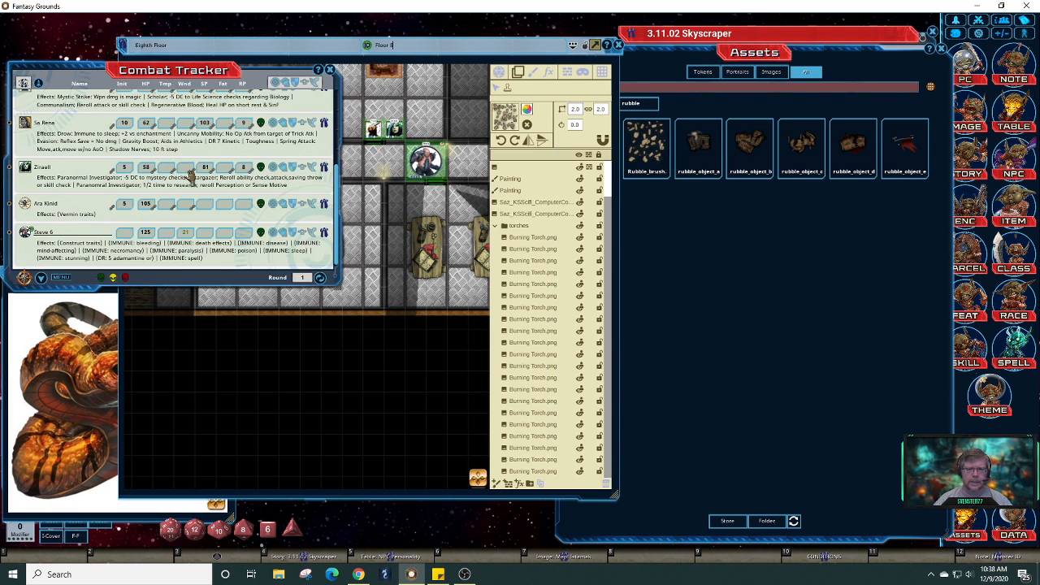
click(93, 70)
click(312, 380)
click(249, 379)
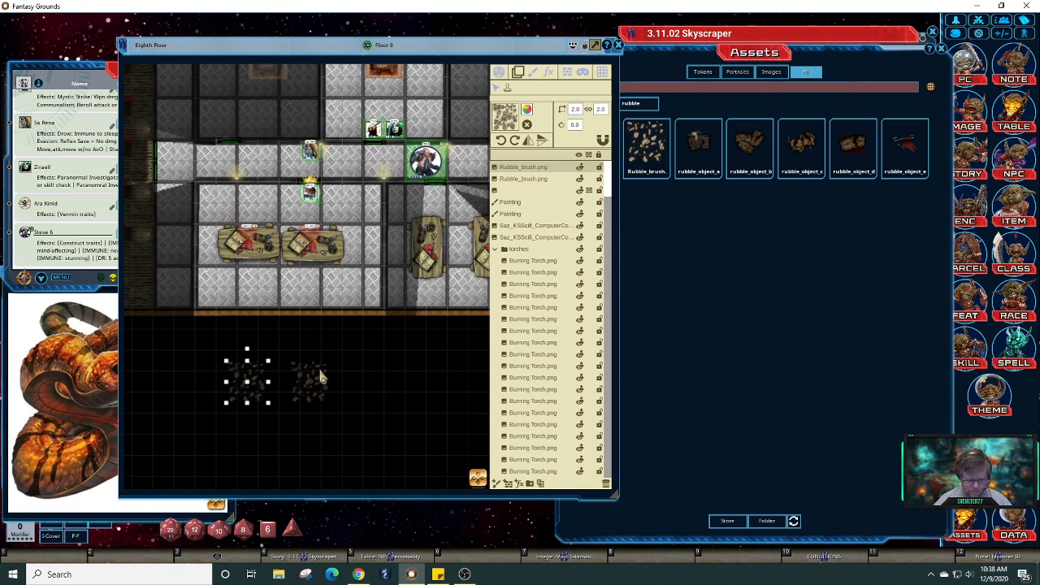
key(ctrl)
key(ctrl+z)
key(ctrl+z)
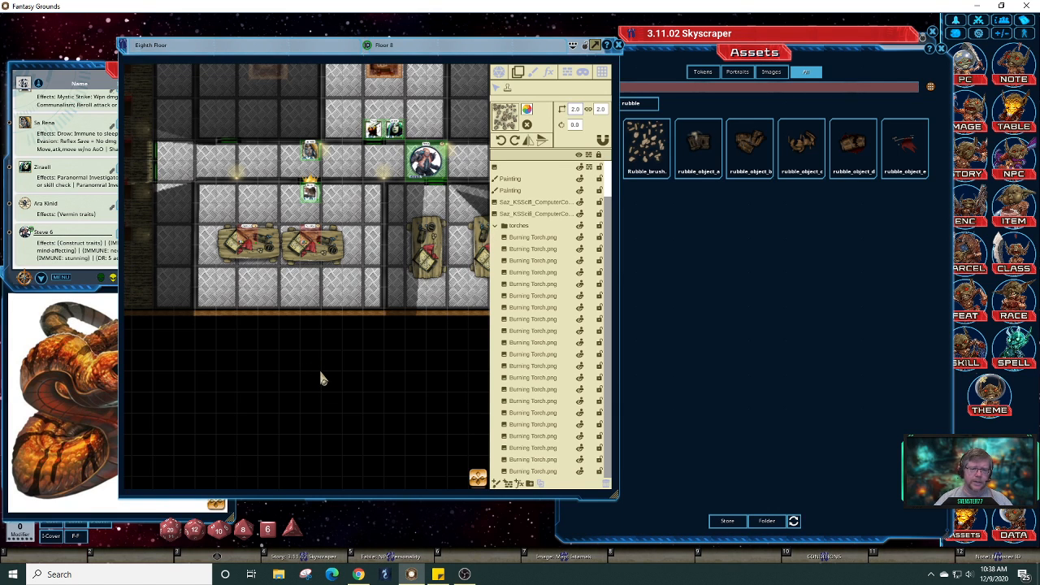
- Set the rubble stamp's size to 1.0 by 1.0 and tint it green with R 90, G 158, B 107, A 198
click(575, 110)
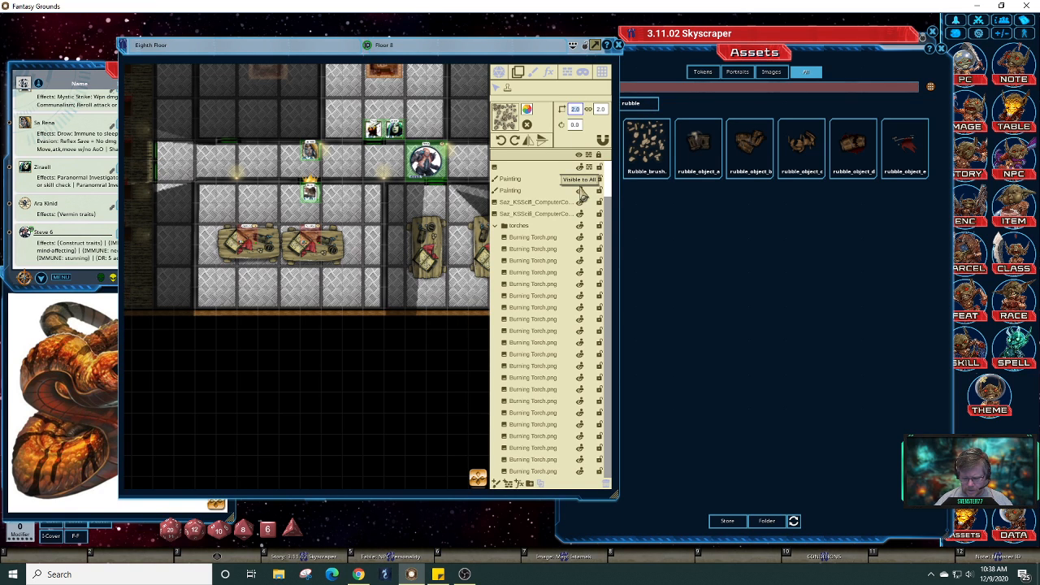
text(1)
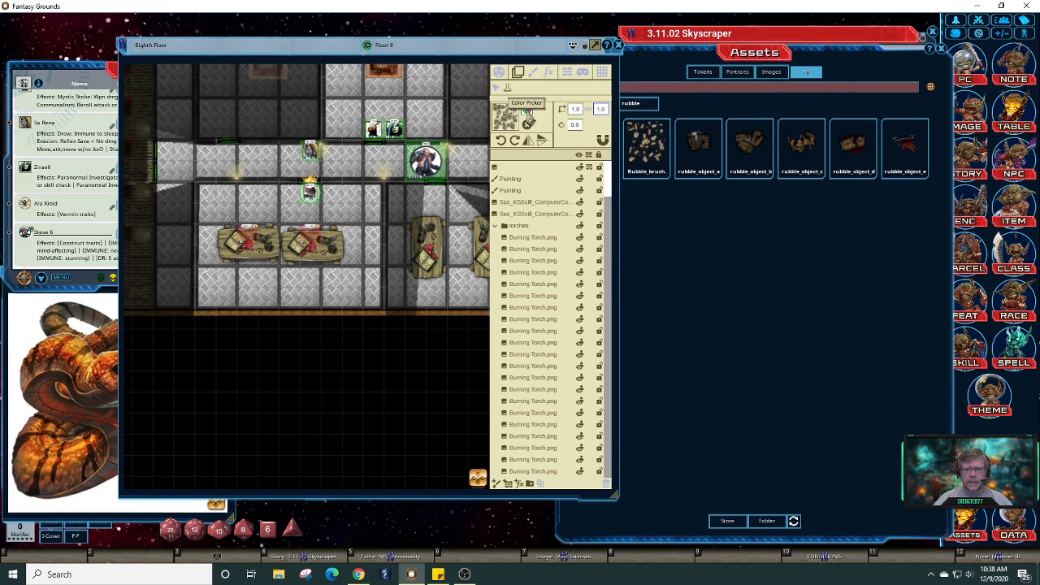
click(526, 112)
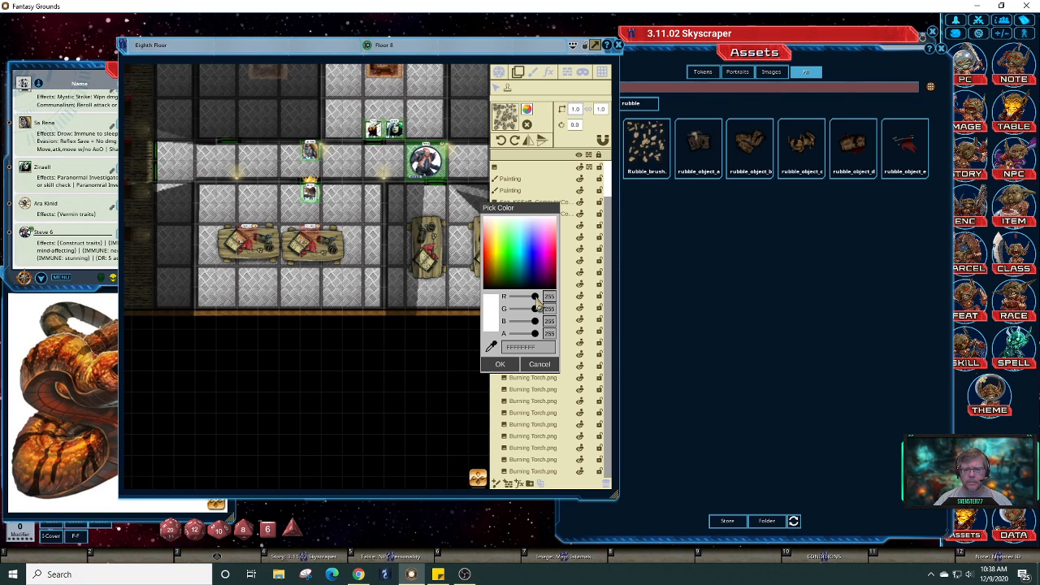
drag(534, 297, 527, 323)
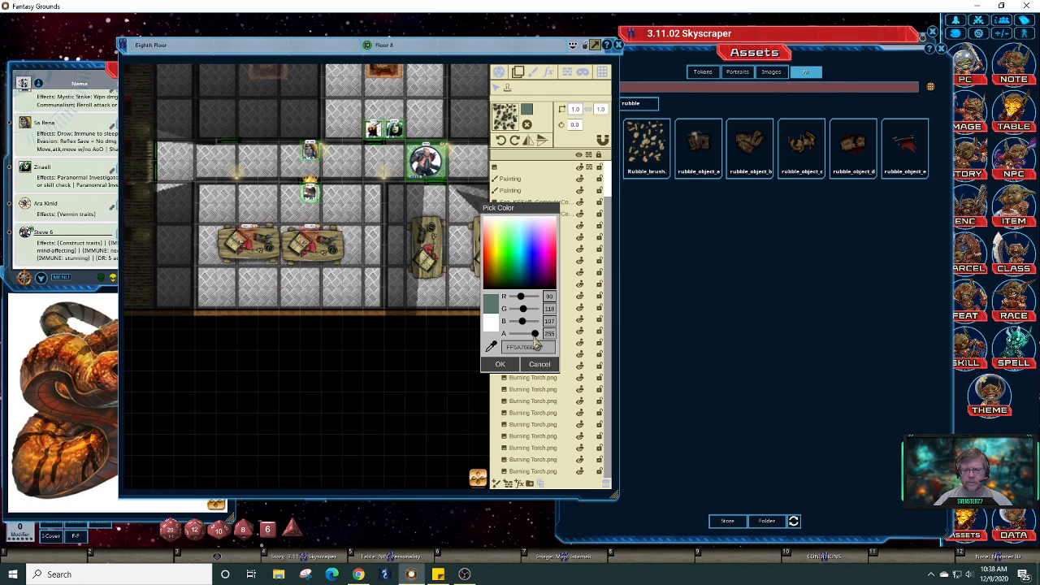
drag(535, 338, 528, 338)
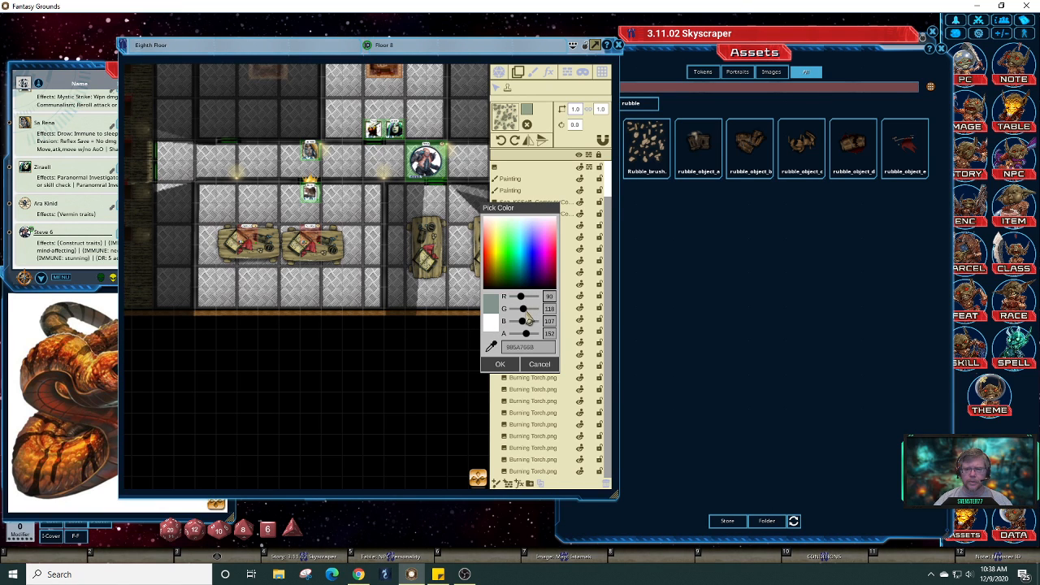
drag(528, 316, 530, 317)
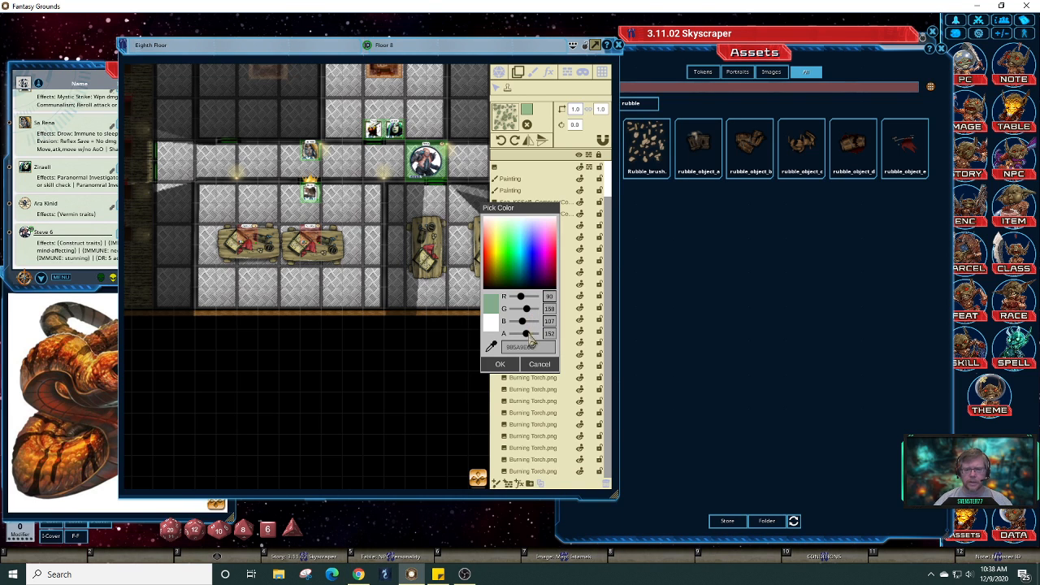
drag(529, 335, 533, 335)
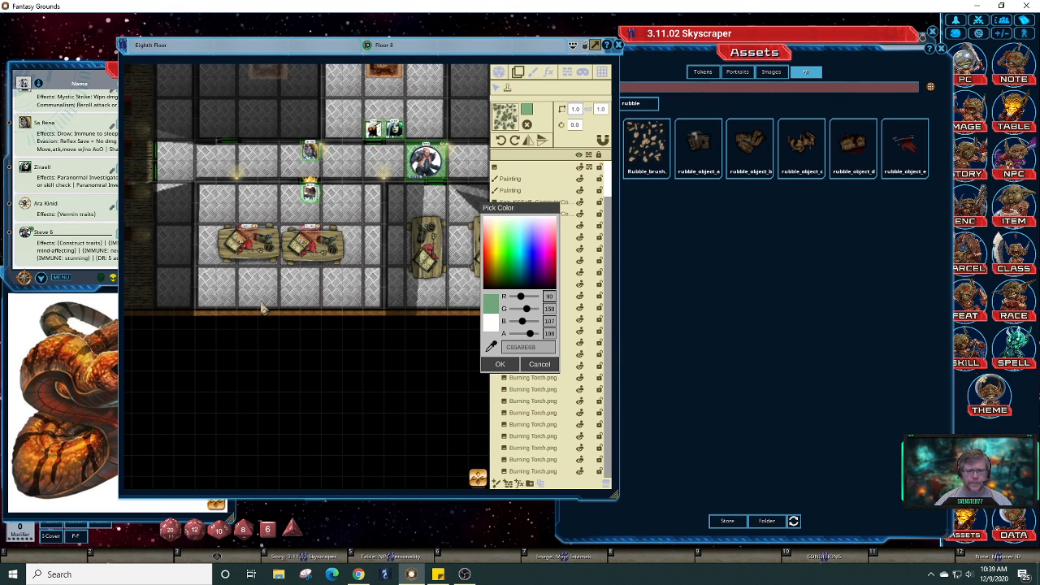
- Rotate the rubble stamp clockwise to 225 degrees
scroll(250, 322, up, 2)
scroll(252, 327, up, 1)
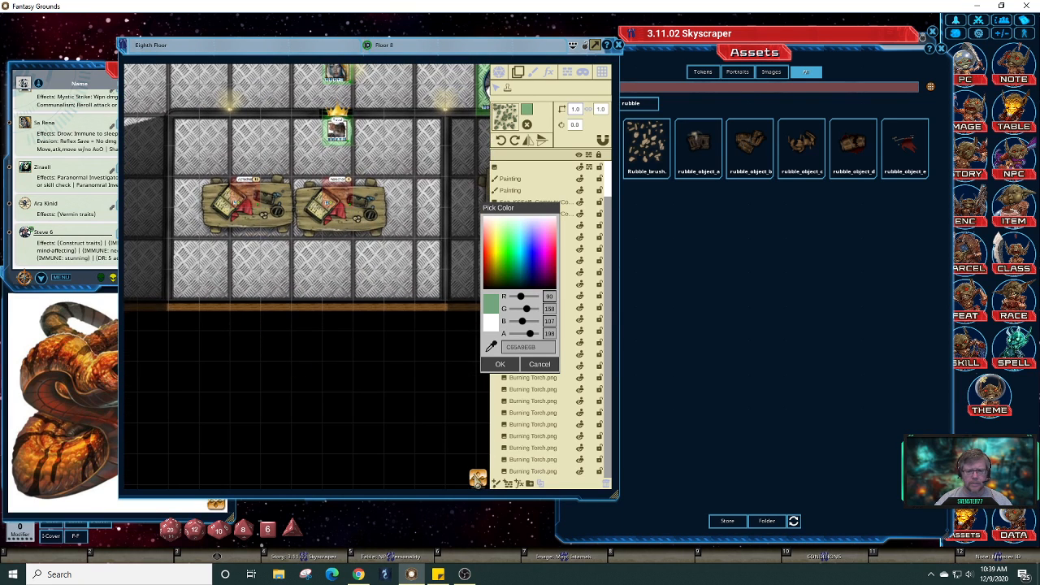
drag(478, 478, 441, 476)
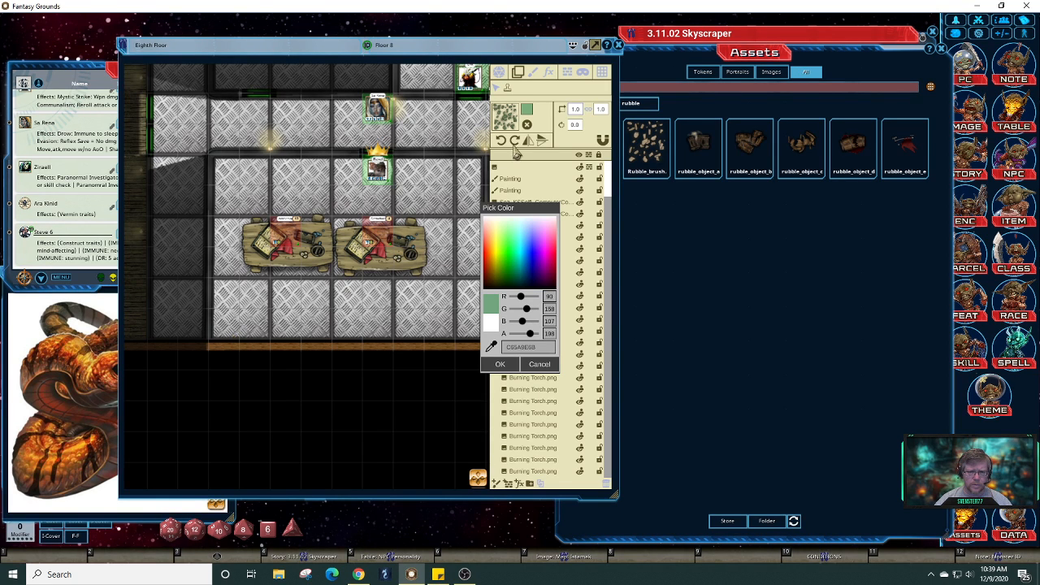
click(515, 150)
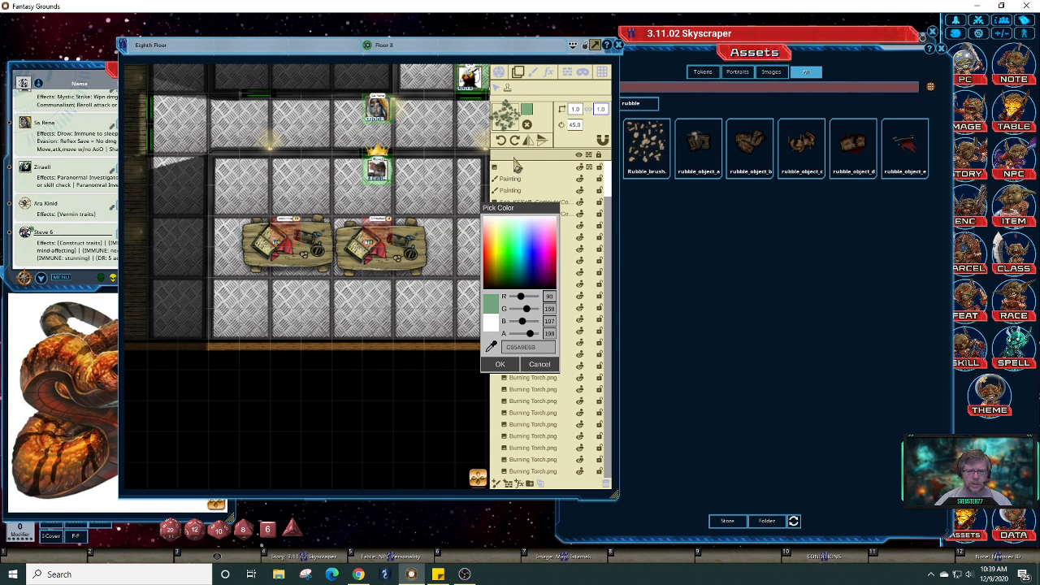
click(515, 144)
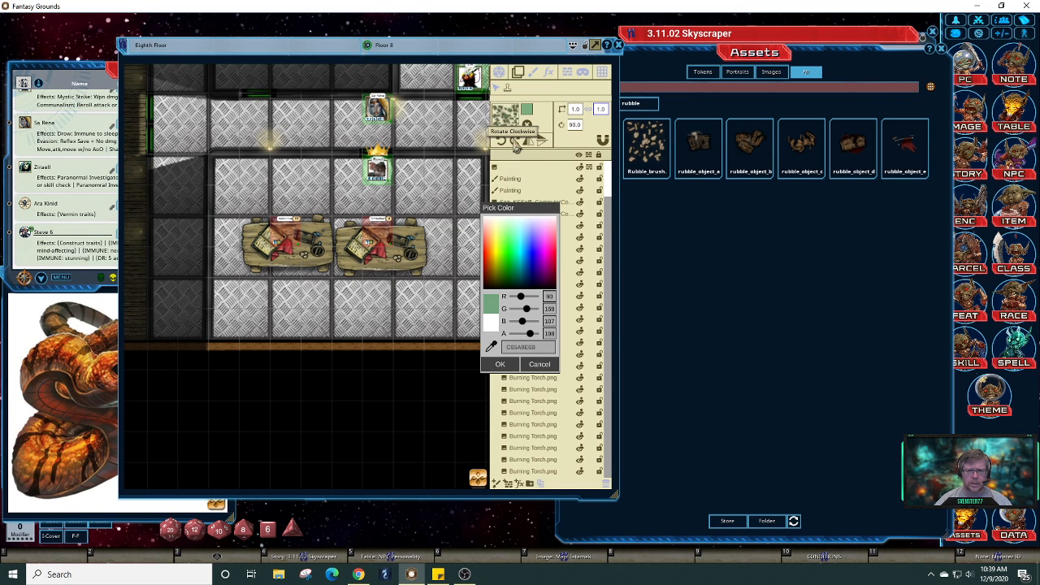
click(515, 145)
click(516, 145)
click(515, 145)
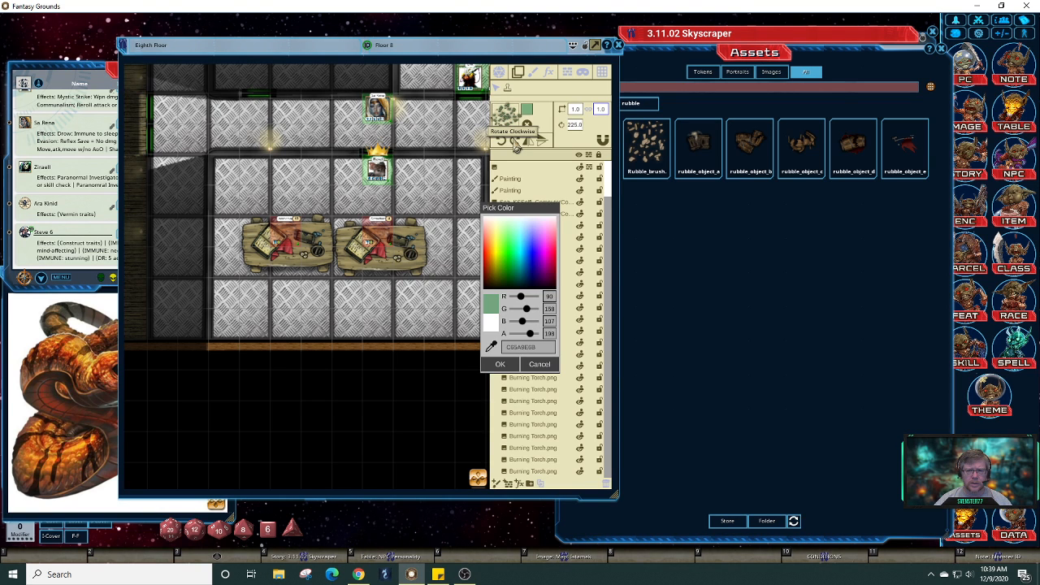
- Try three rubble stamps around the lower-left corner of the two-desk room, and delete all of them
click(215, 335)
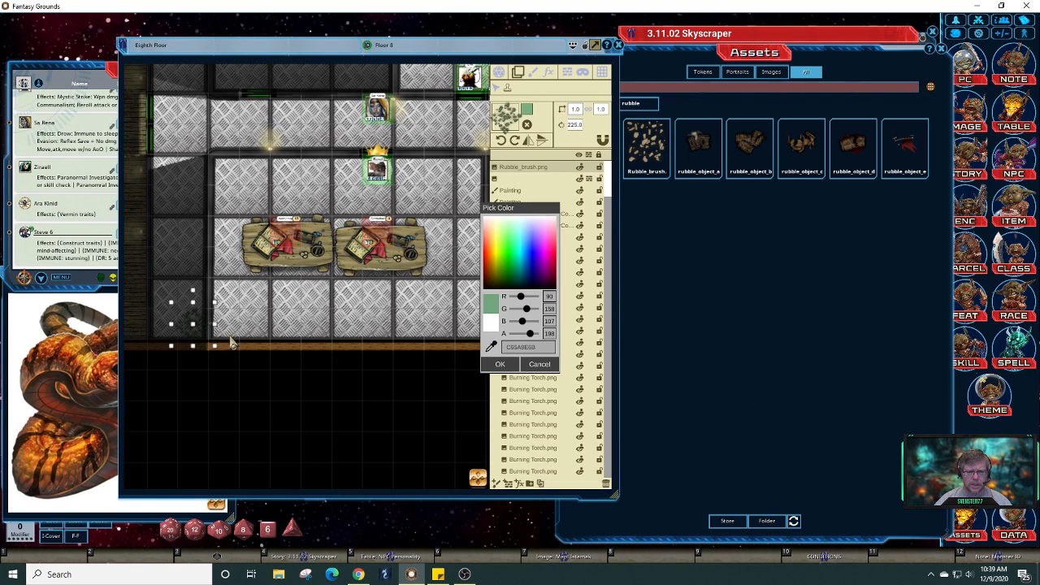
click(233, 342)
click(234, 347)
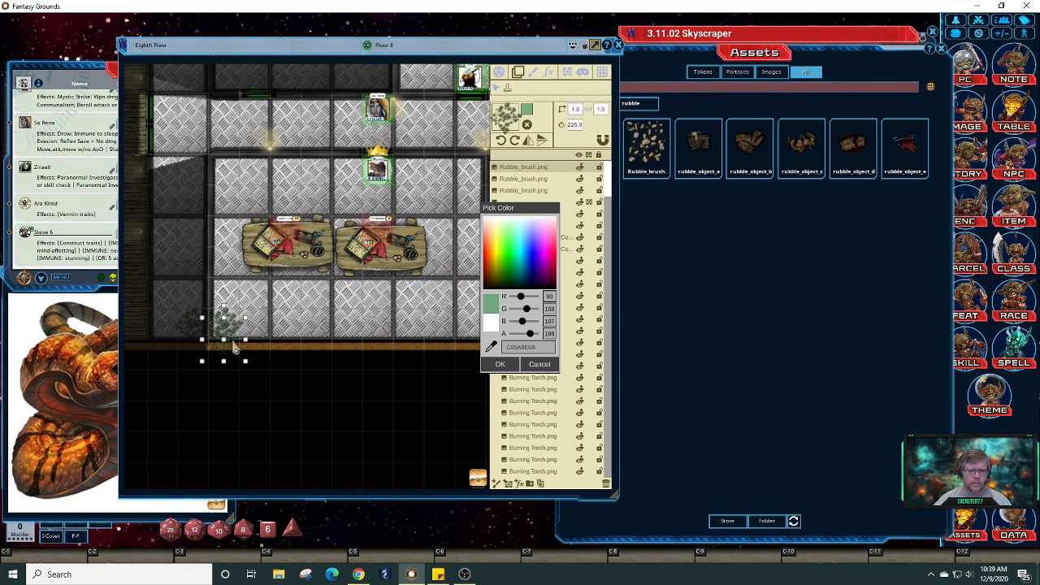
key(Delete)
key(Delete)
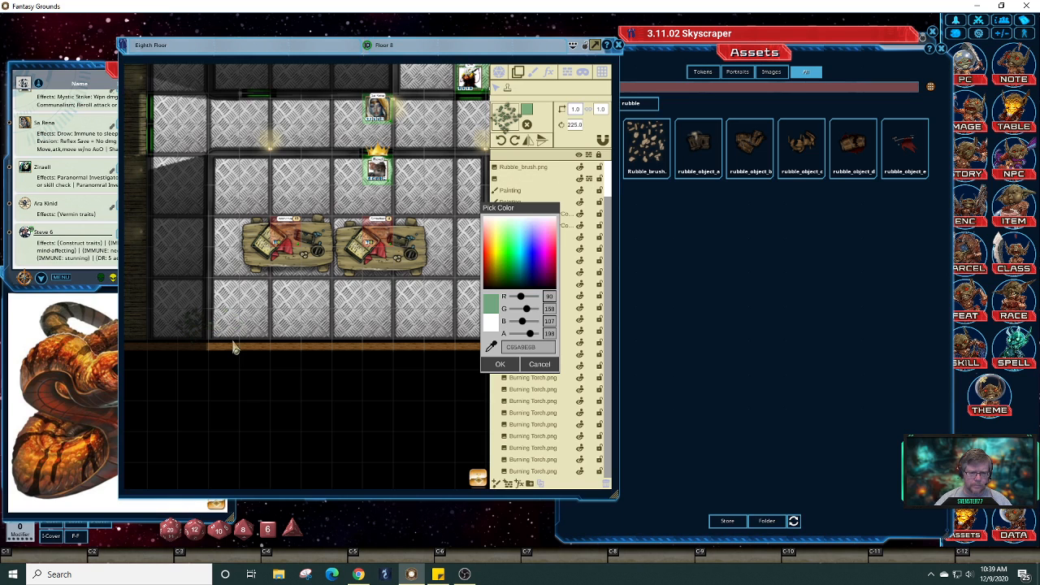
key(Delete)
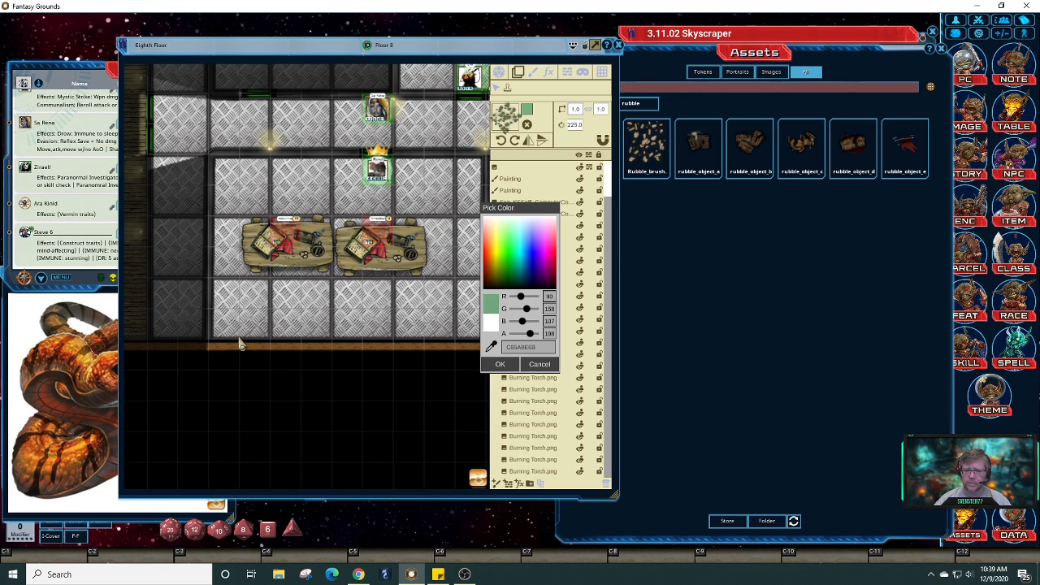
- Stamp six green 1.0-size rubble images along the bottom wall, from the lower-left corner of the two-desk room through its second tile
click(235, 344)
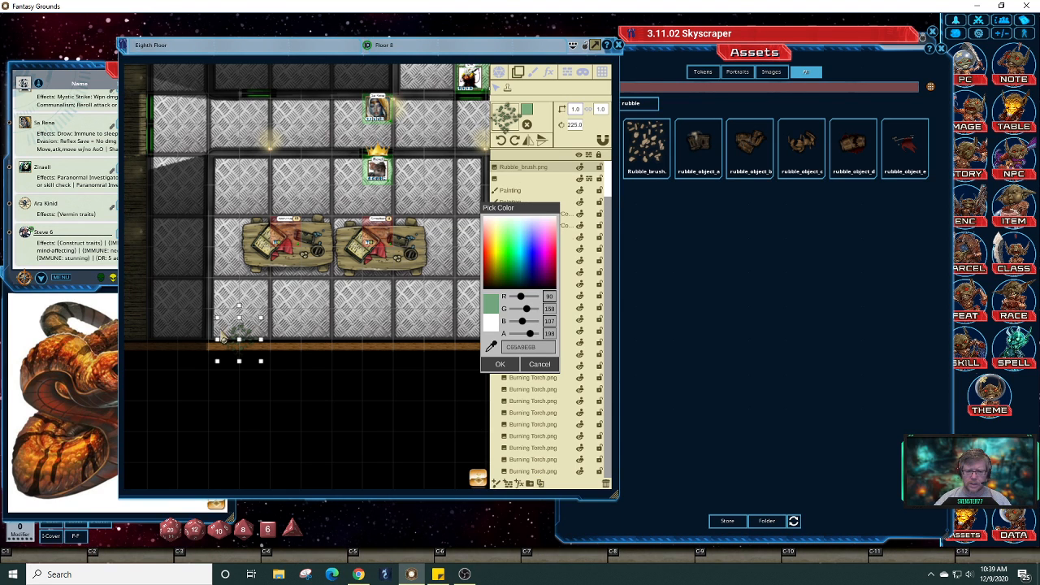
click(221, 329)
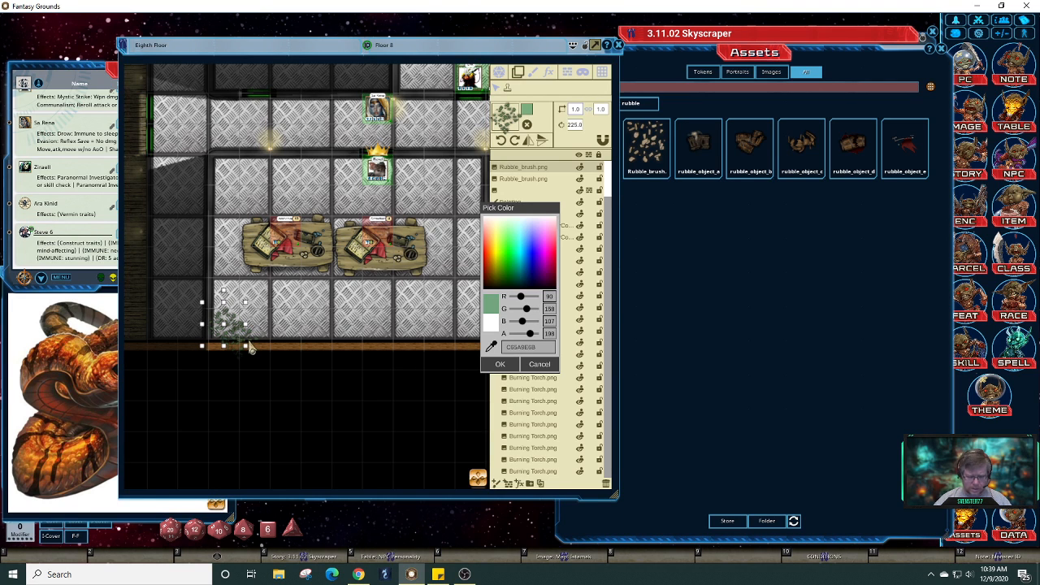
key(alt)
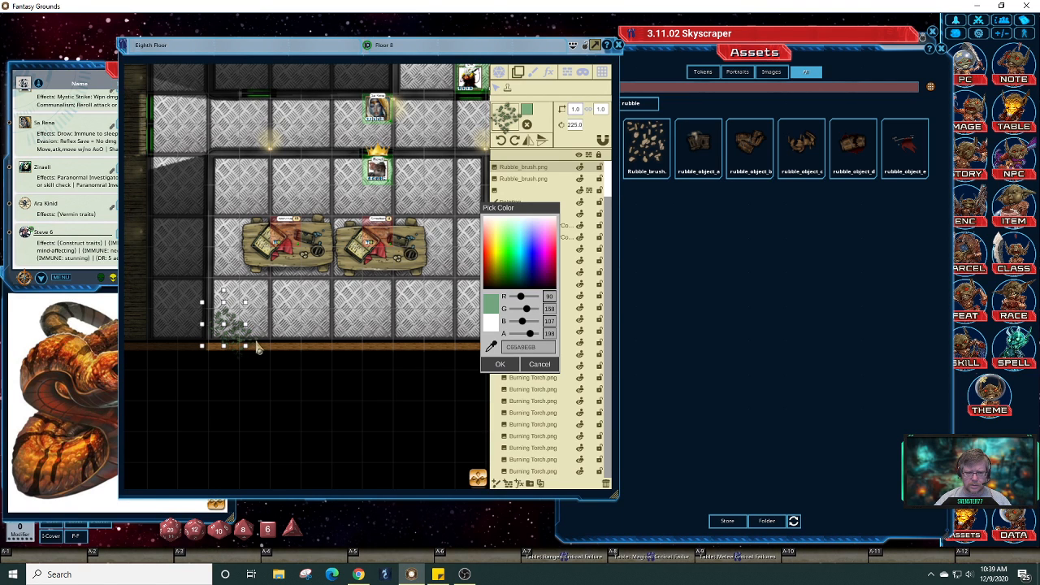
click(262, 345)
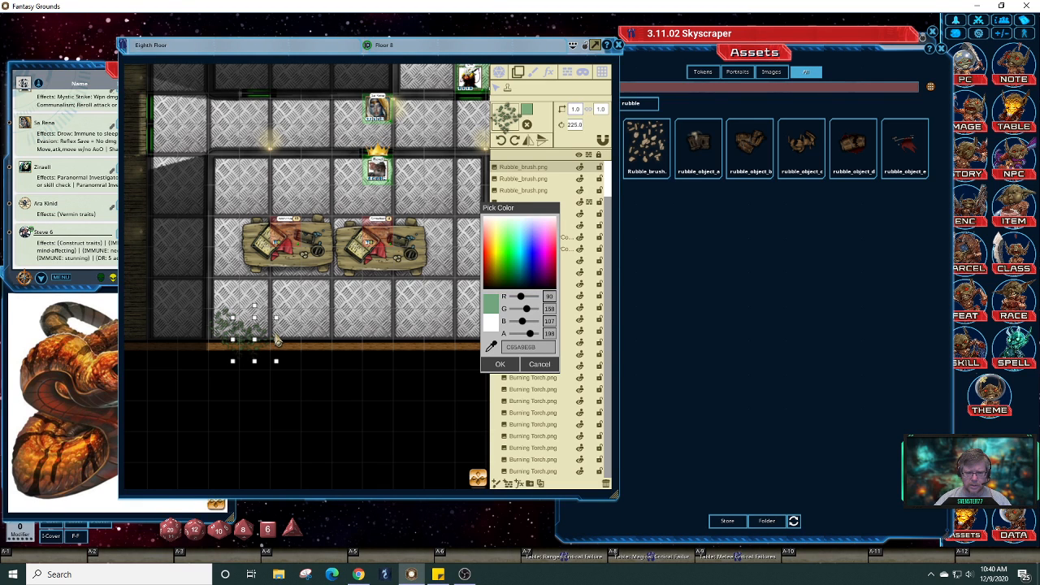
click(286, 336)
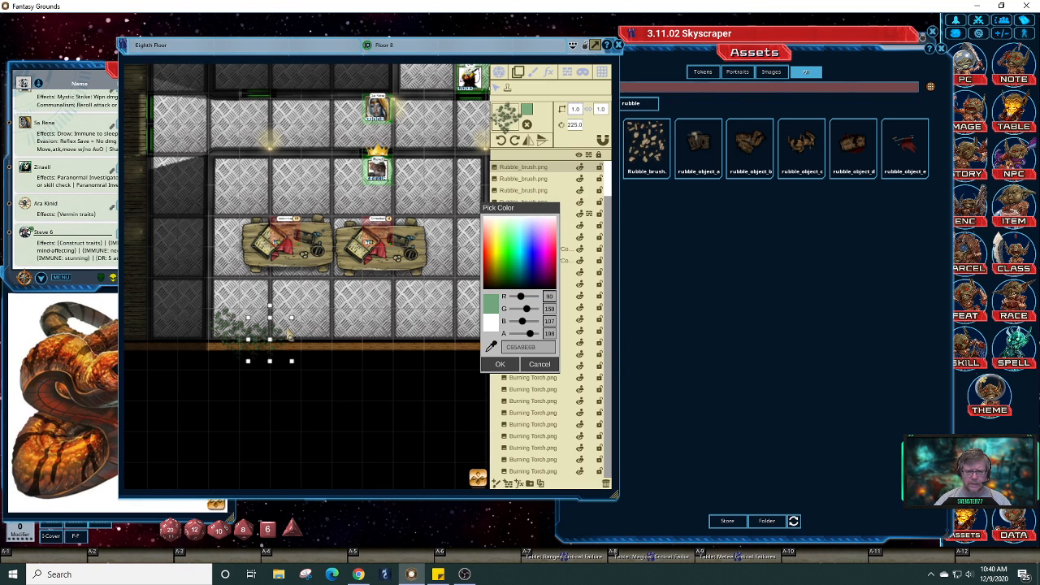
click(290, 334)
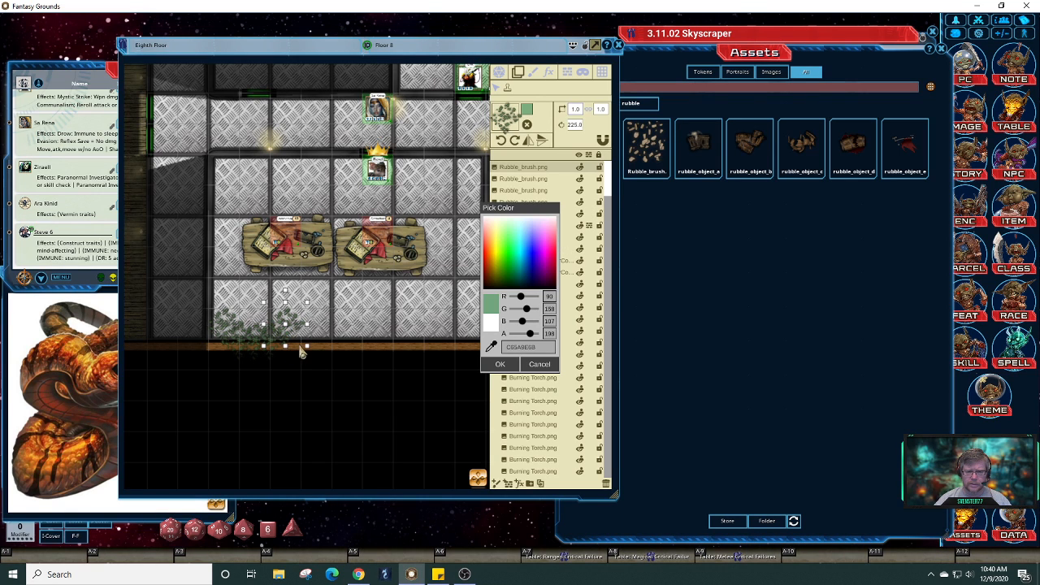
click(300, 351)
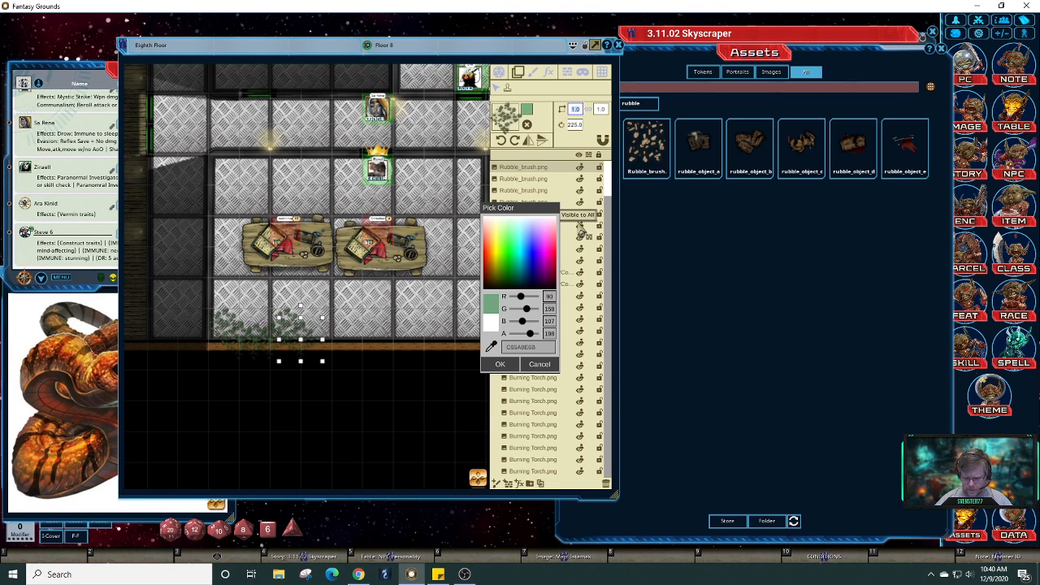
- Set the rubble stamp's size to 2.5 by 2.5 and tint it dark grey with R 38, G 50, B 44, A 198
text(.5)
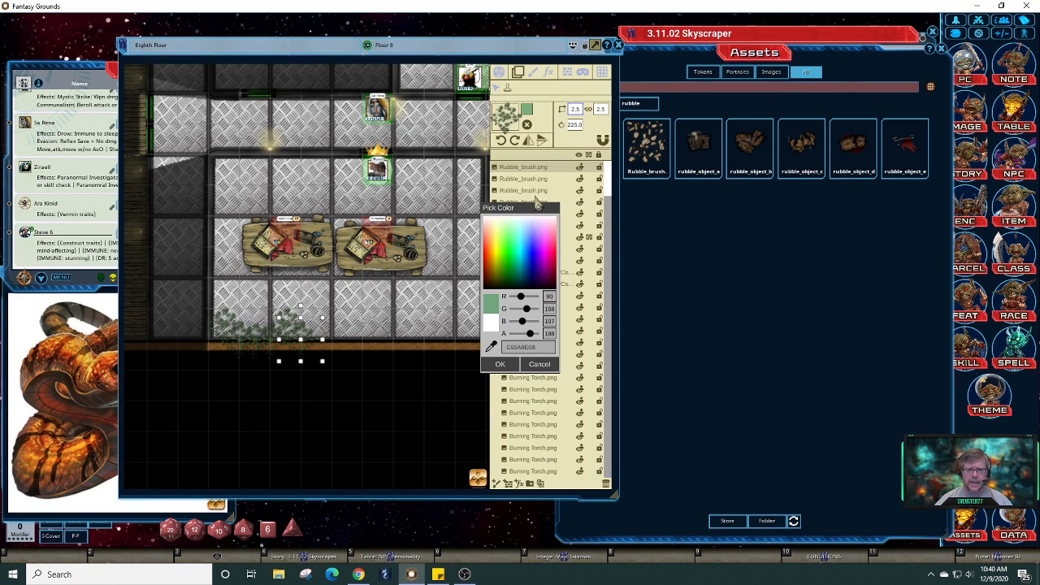
click(517, 310)
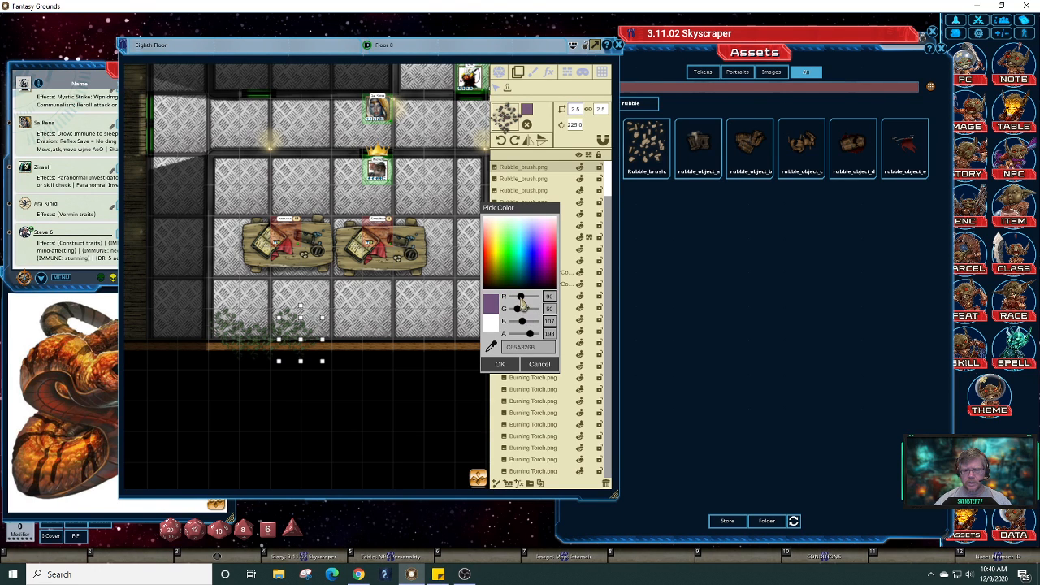
drag(522, 297, 517, 324)
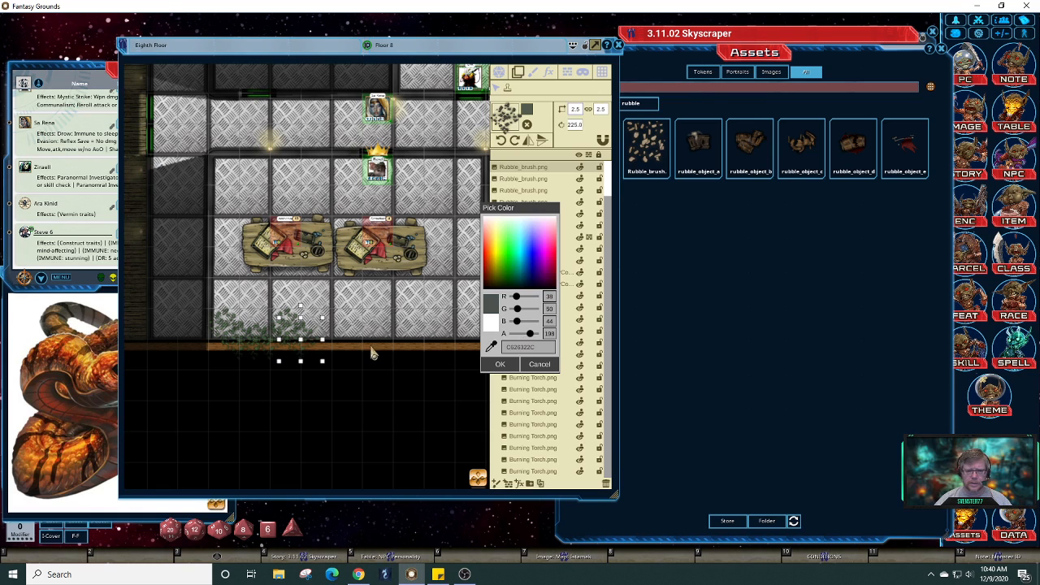
- Stamp three large dark rubble images across the bottom wall, over the green rubble and the room's lower-left corner
click(199, 355)
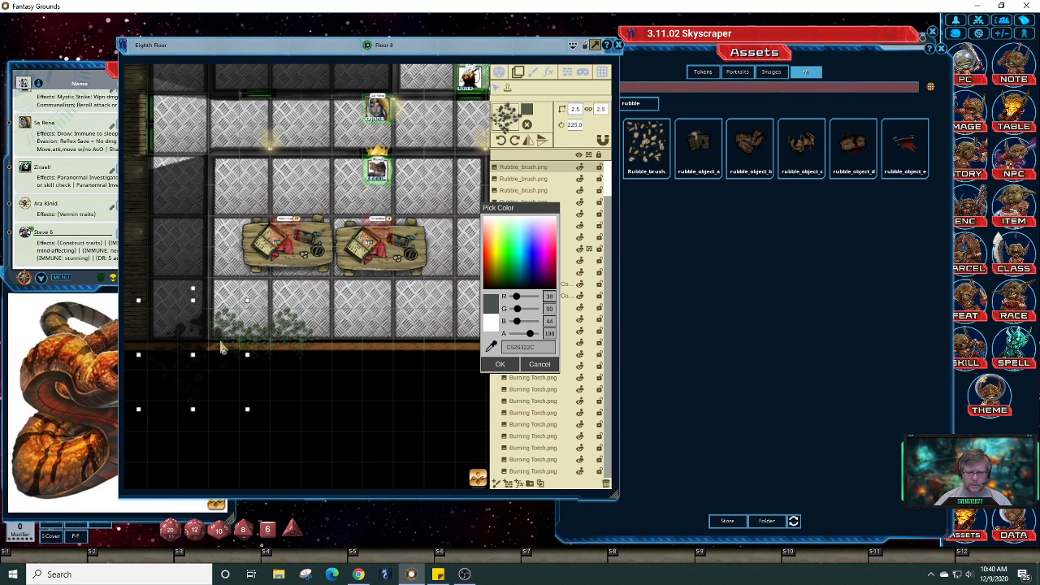
click(222, 344)
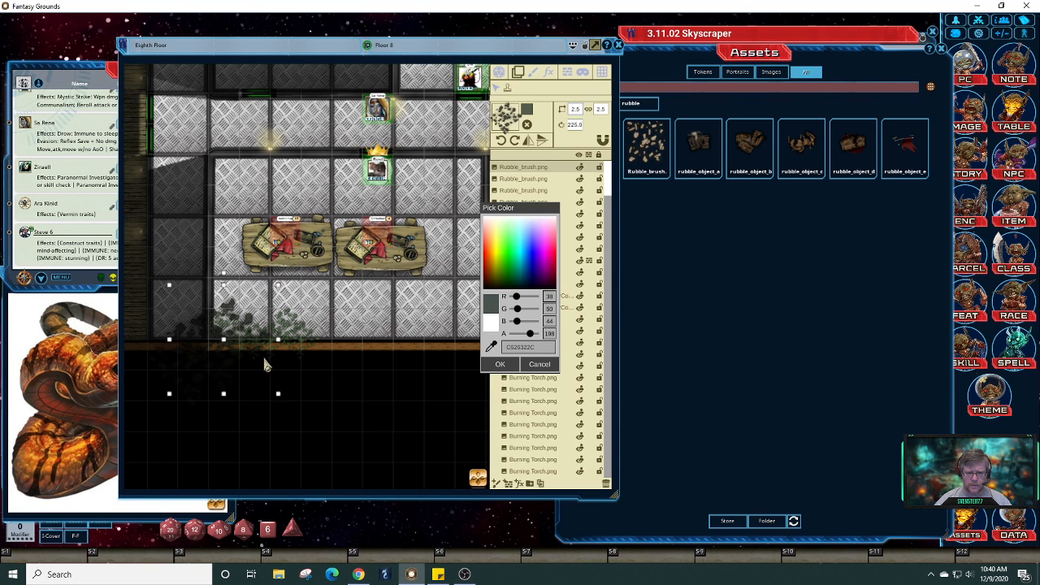
click(286, 358)
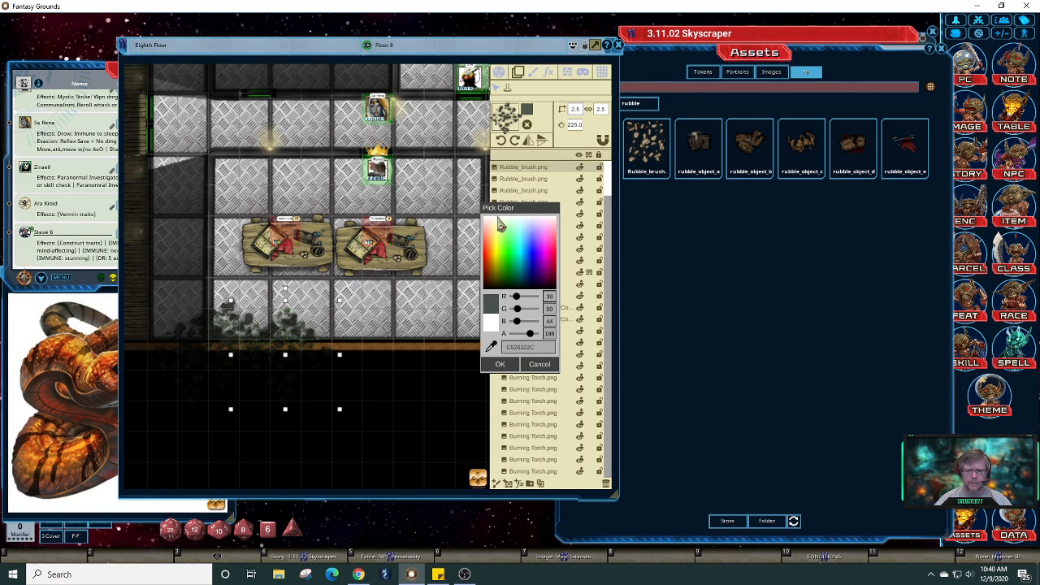
- Set the rubble stamp's size to 0.5 by 0.5
click(577, 111)
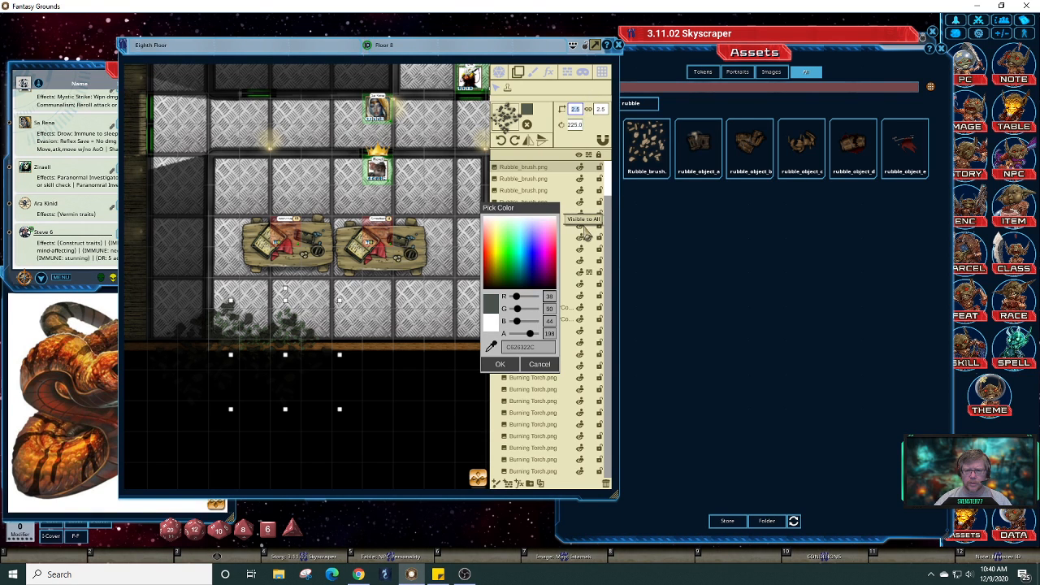
text(5)
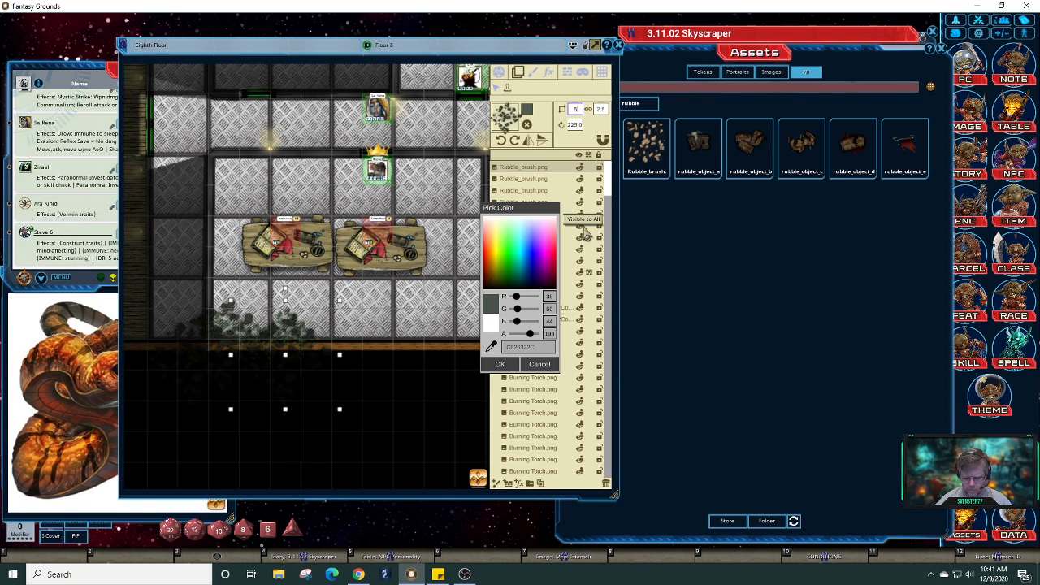
key(BackSpace)
text(0.5)
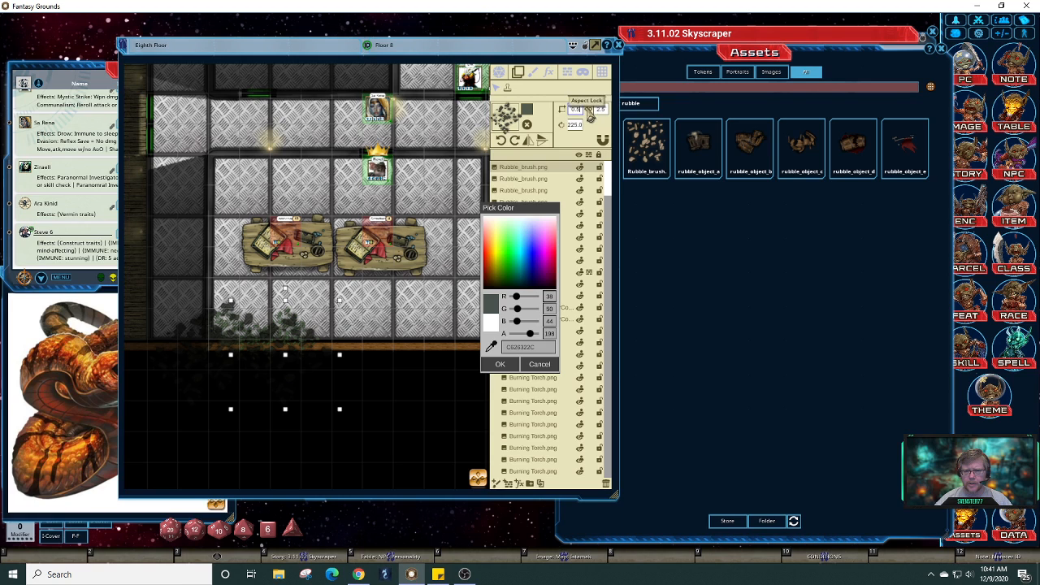
click(588, 110)
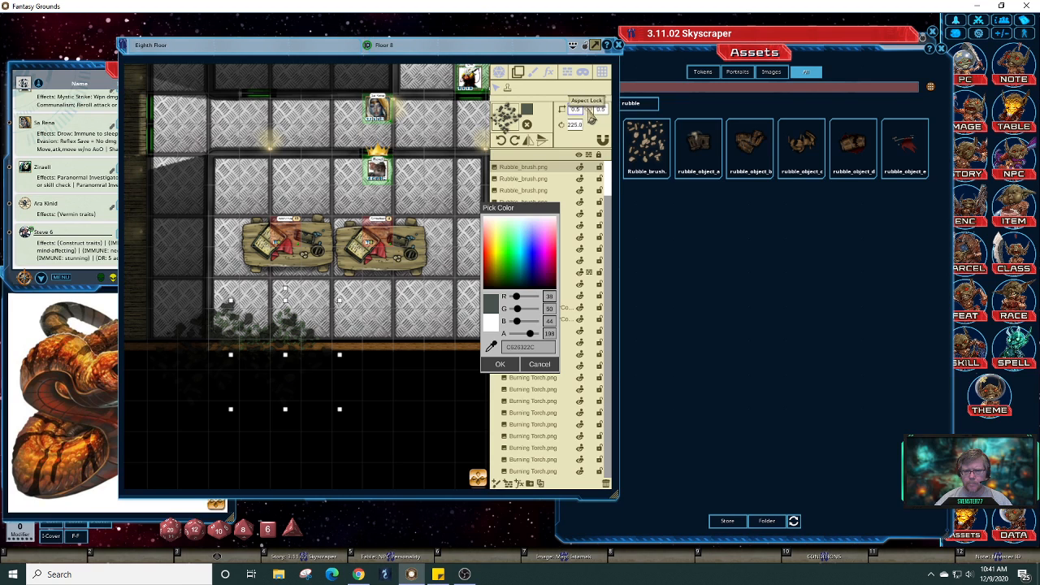
- Tint the rubble stamp brown with R 160, G 118, B 0, A 129, and rotate it clockwise to 270 degrees
click(495, 274)
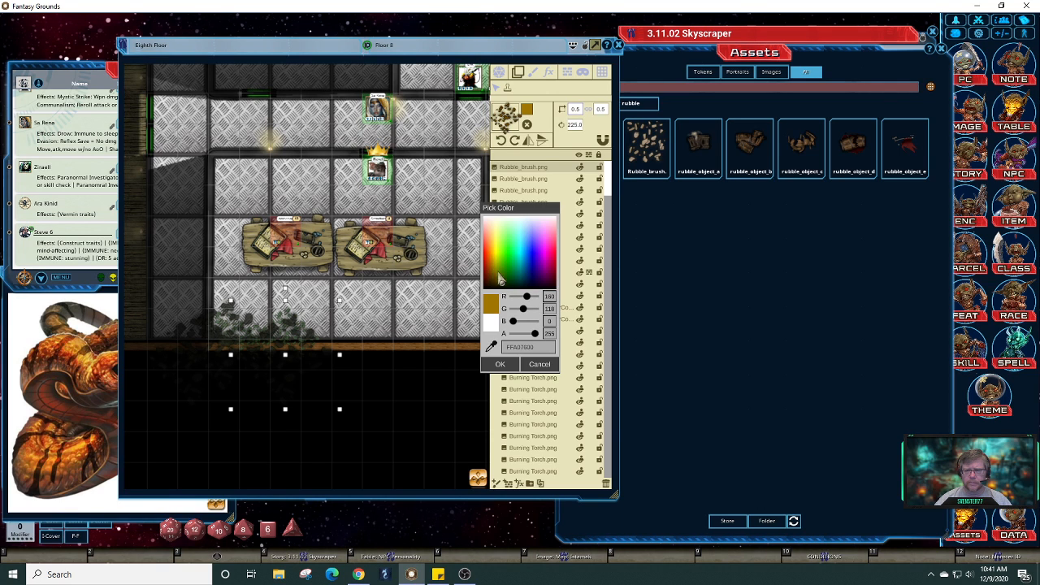
drag(538, 338, 527, 342)
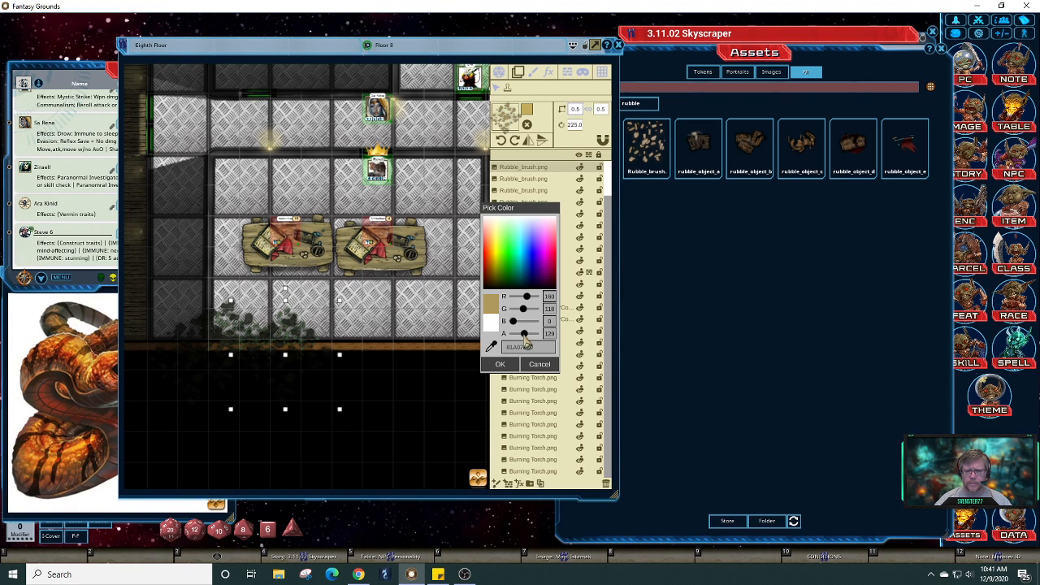
click(515, 147)
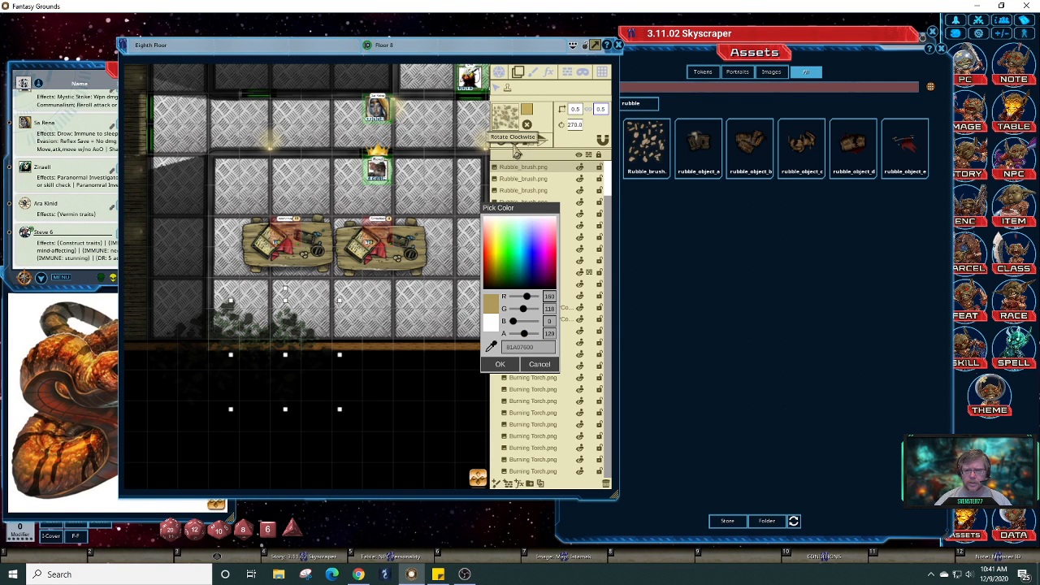
- Scatter small brown rubble stamps over the right half and centre of the green rubble pile
click(317, 339)
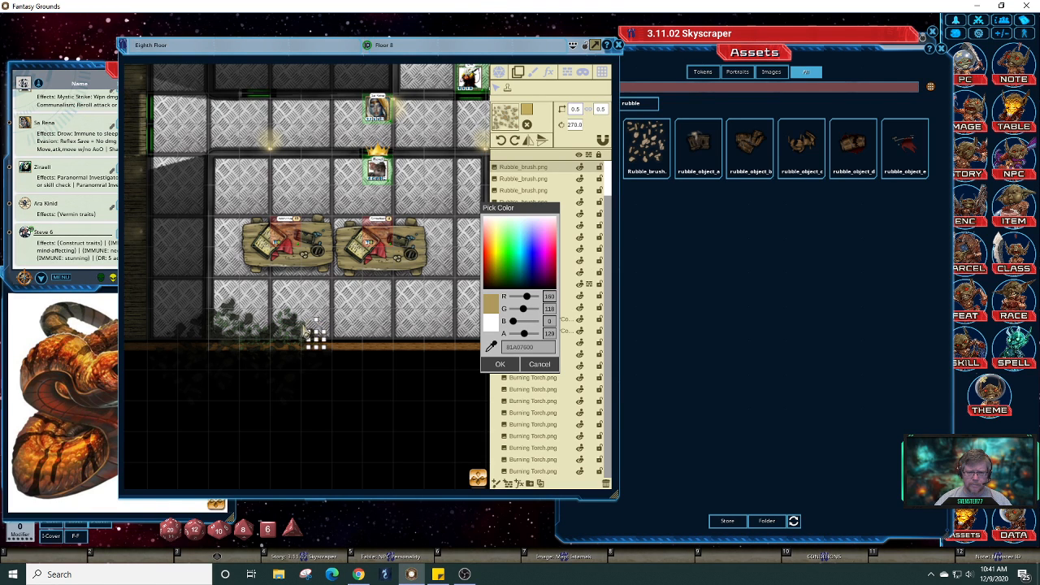
click(301, 324)
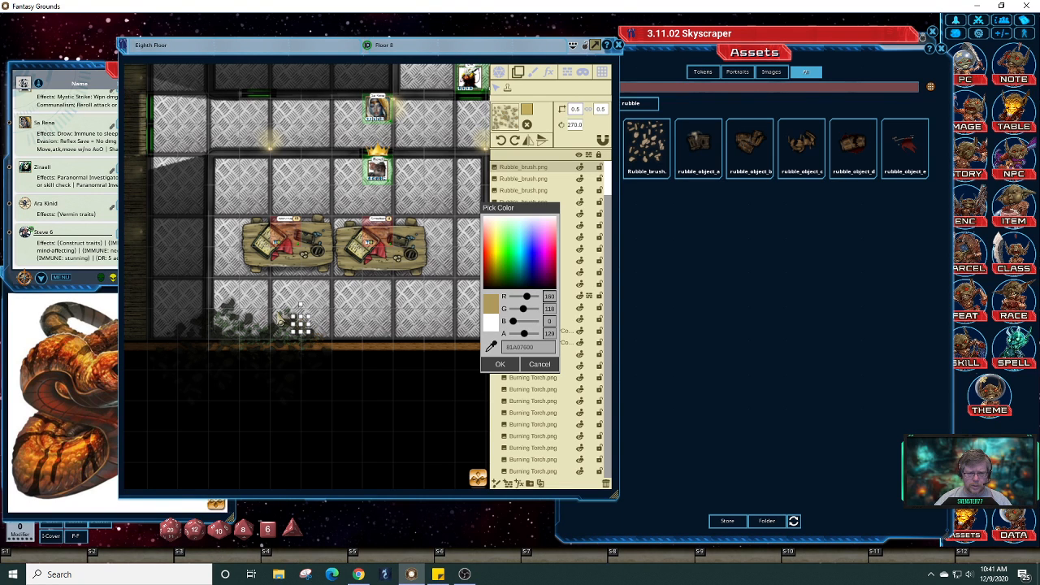
click(285, 312)
click(300, 310)
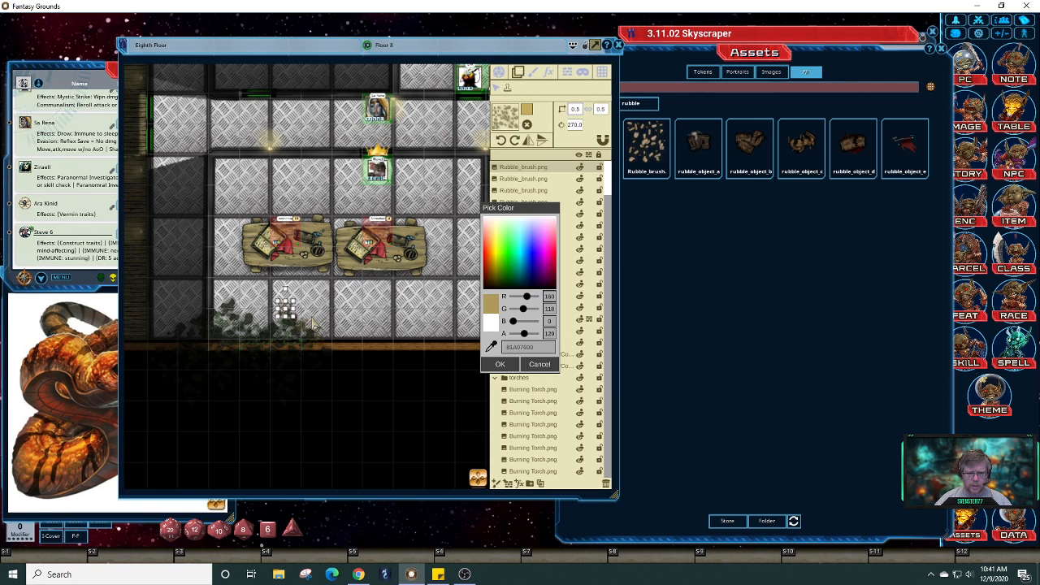
click(317, 323)
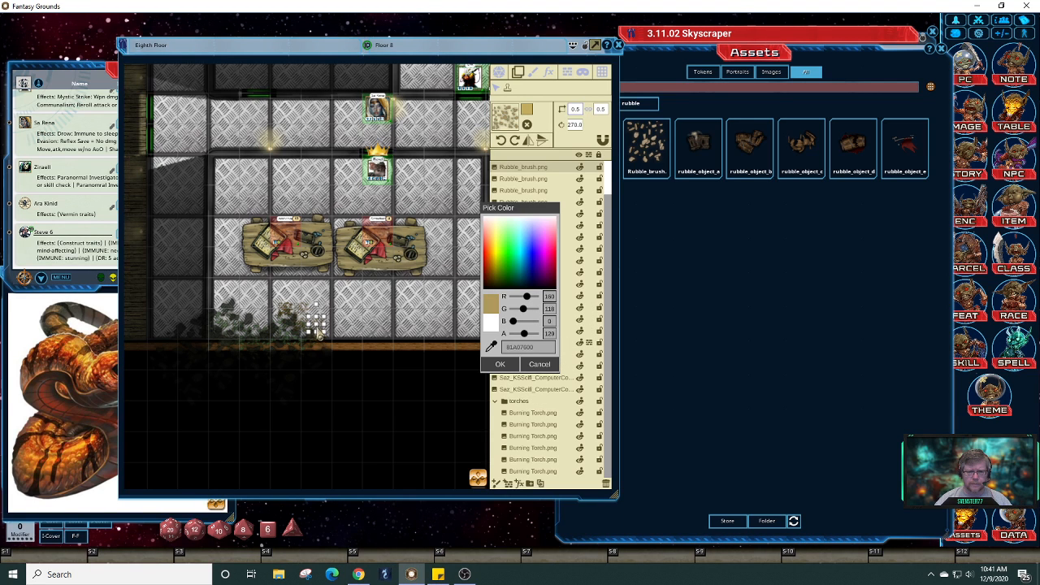
click(268, 309)
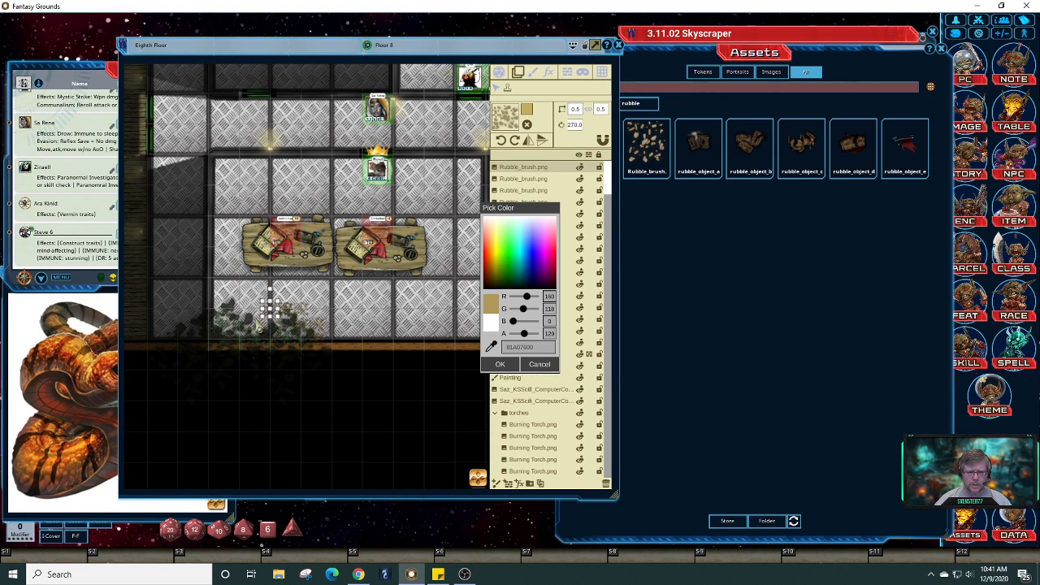
click(253, 323)
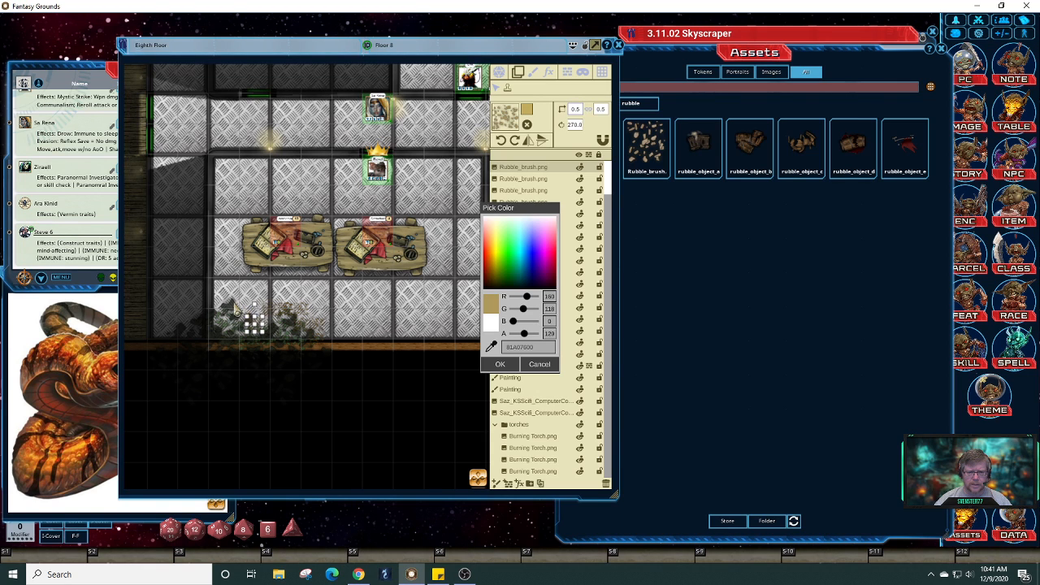
- Continue the small brown rubble stamps leftward along the pile's upper edge into the dark column beside the room
click(235, 306)
click(218, 311)
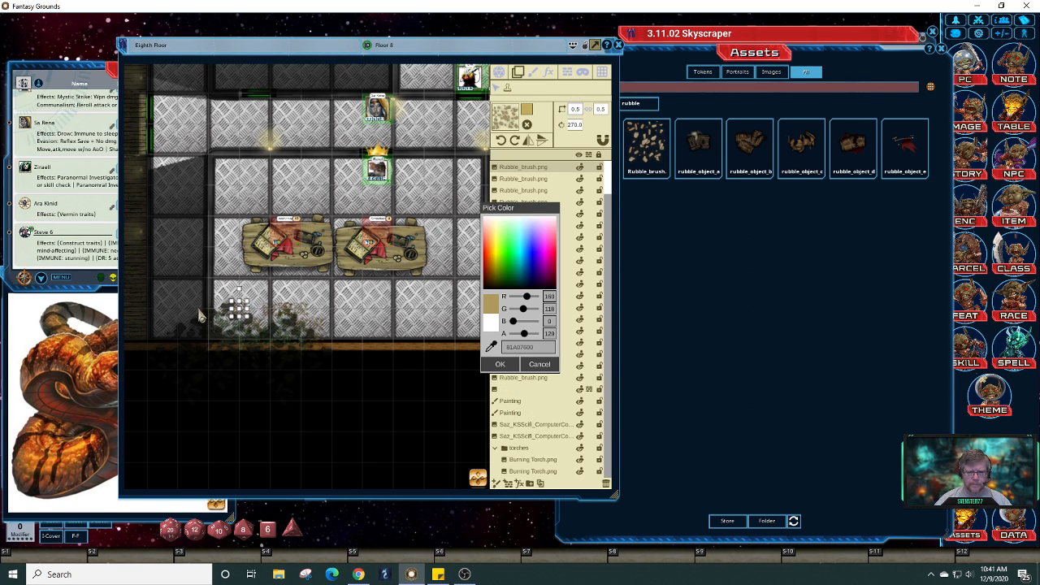
click(200, 316)
click(187, 327)
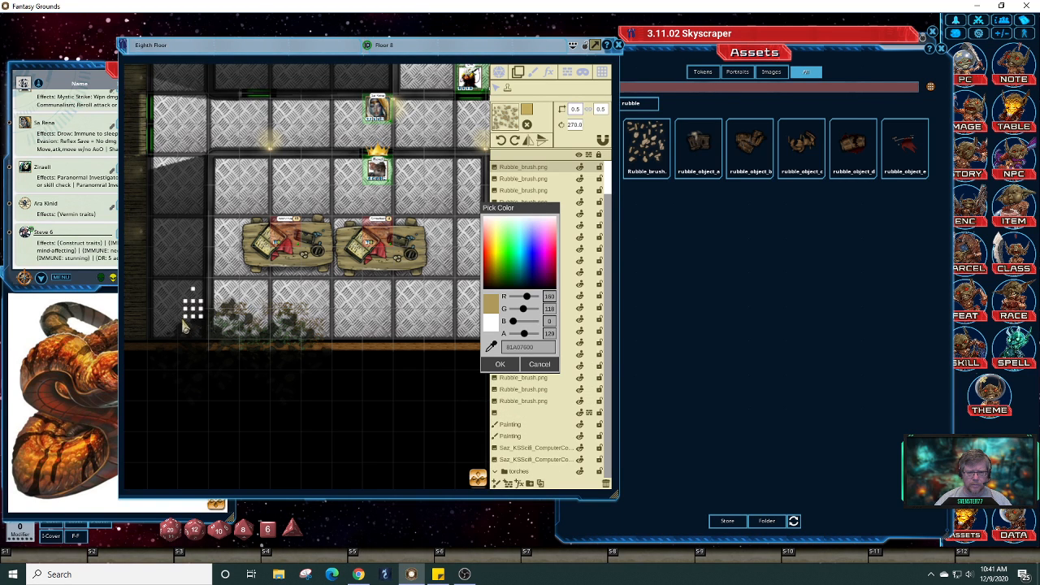
click(172, 331)
click(174, 324)
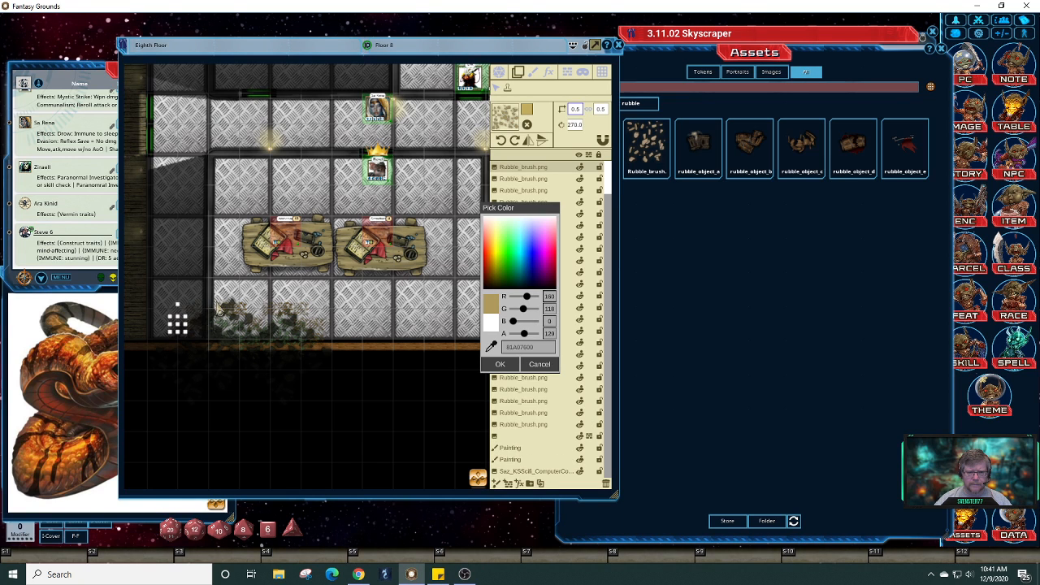
- Thicken the upper-left edge of the pile with more small brown rubble stamps, and extend them along the bottom wall at its right end
click(235, 309)
click(237, 310)
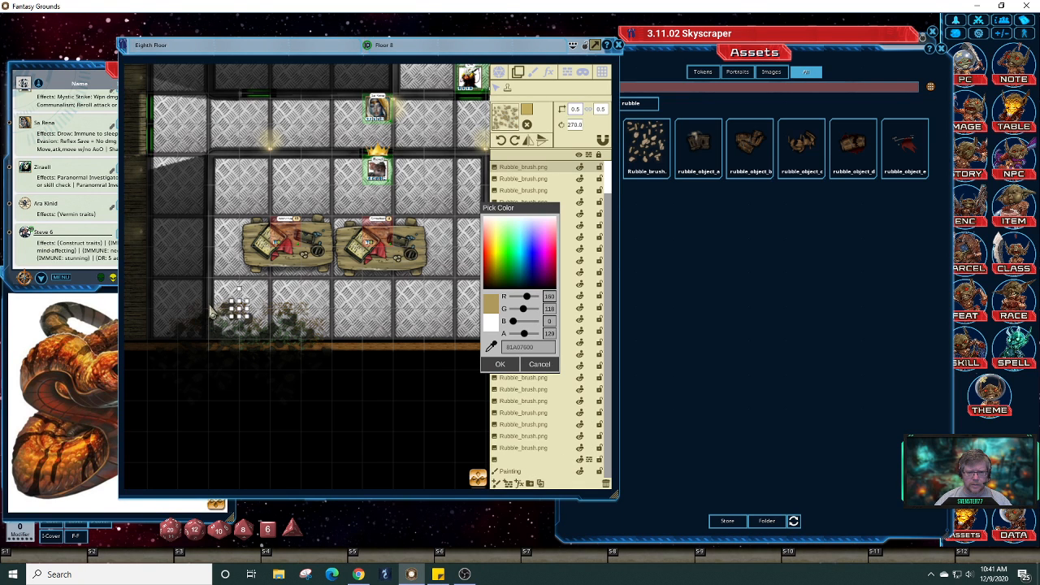
click(254, 307)
click(218, 302)
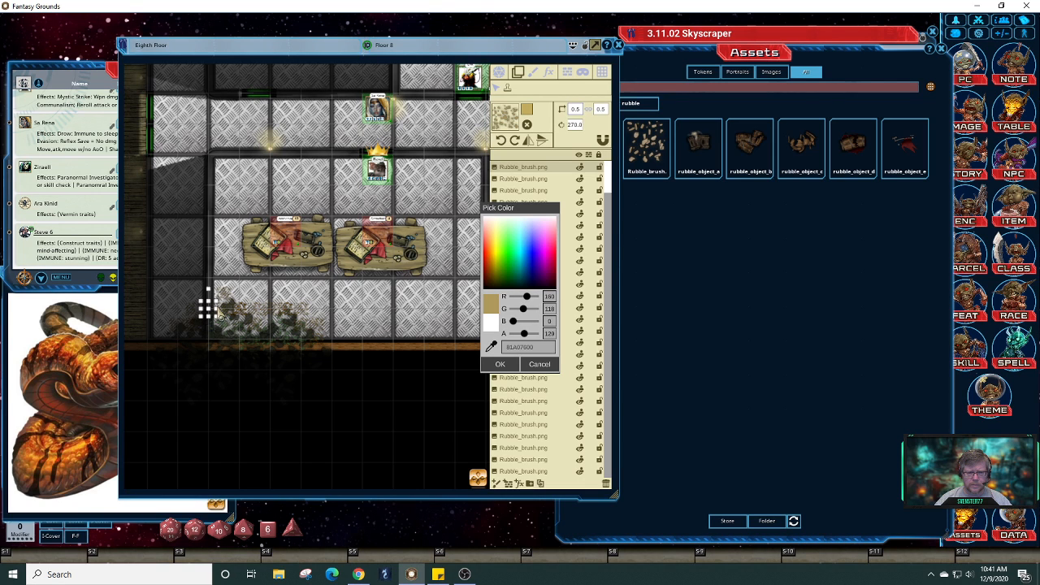
shift+click(248, 315)
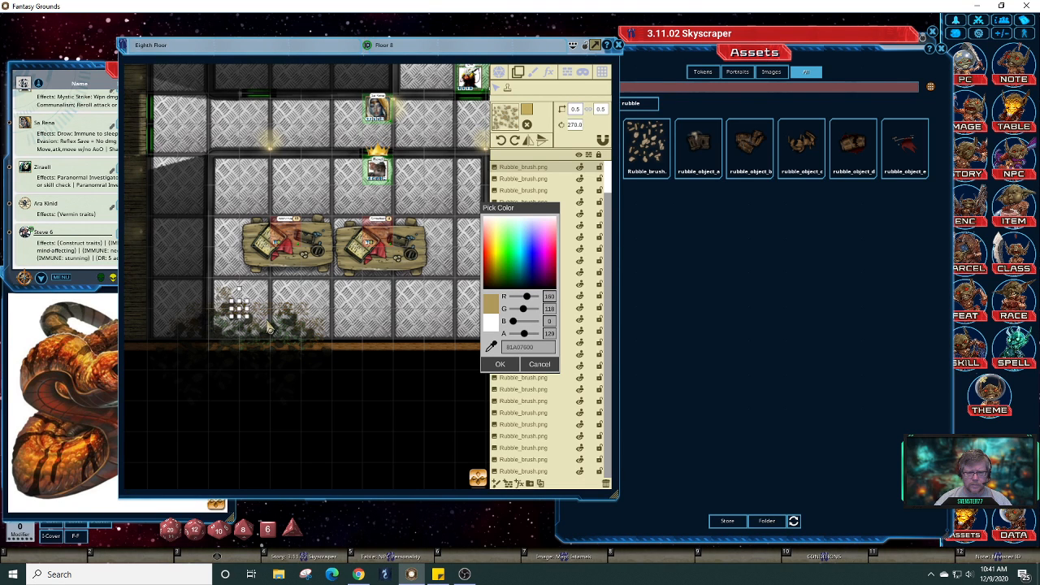
click(299, 347)
click(333, 344)
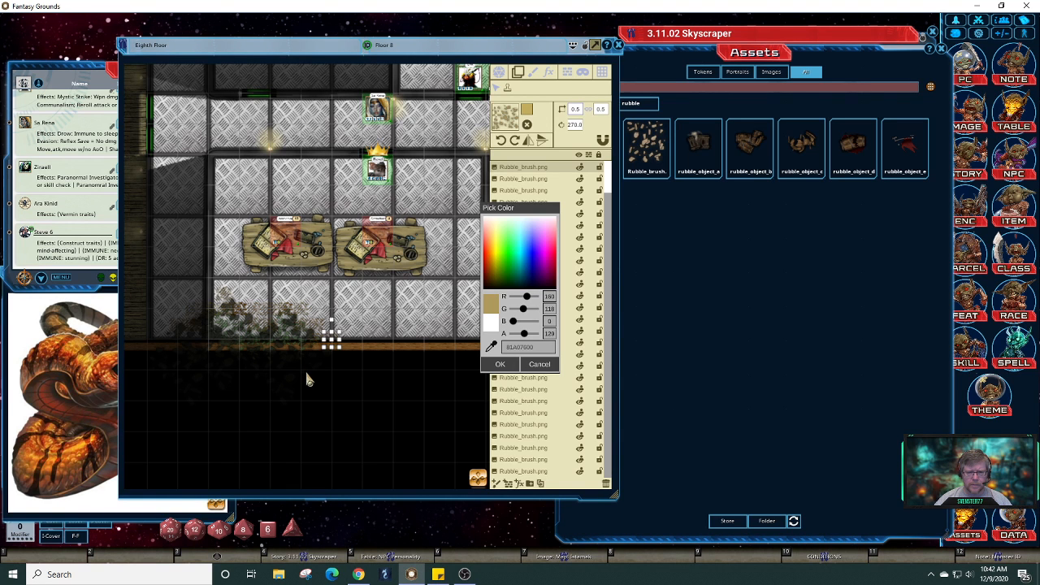
scroll(262, 351, up, 4)
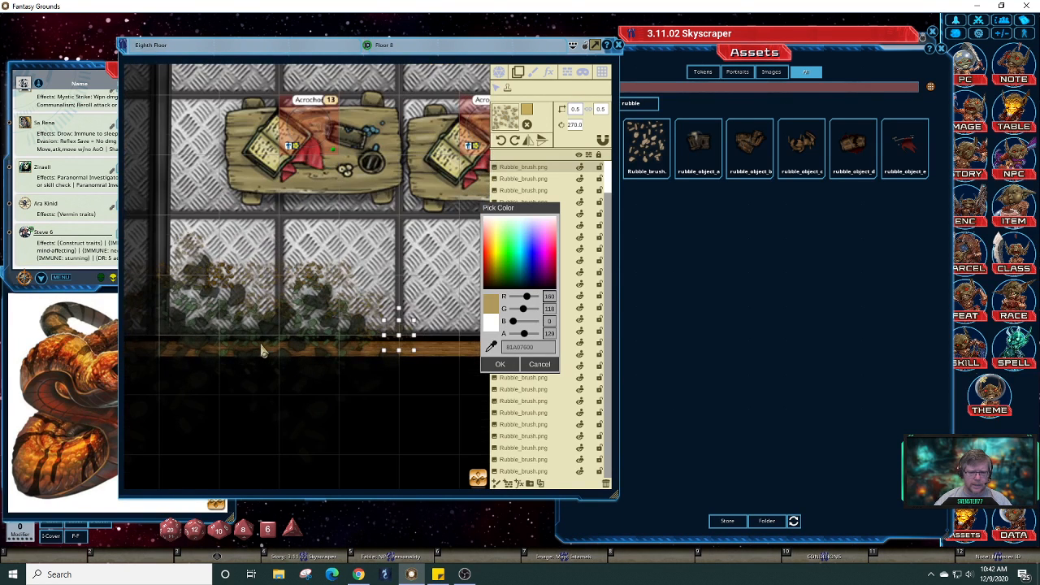
scroll(261, 351, up, 3)
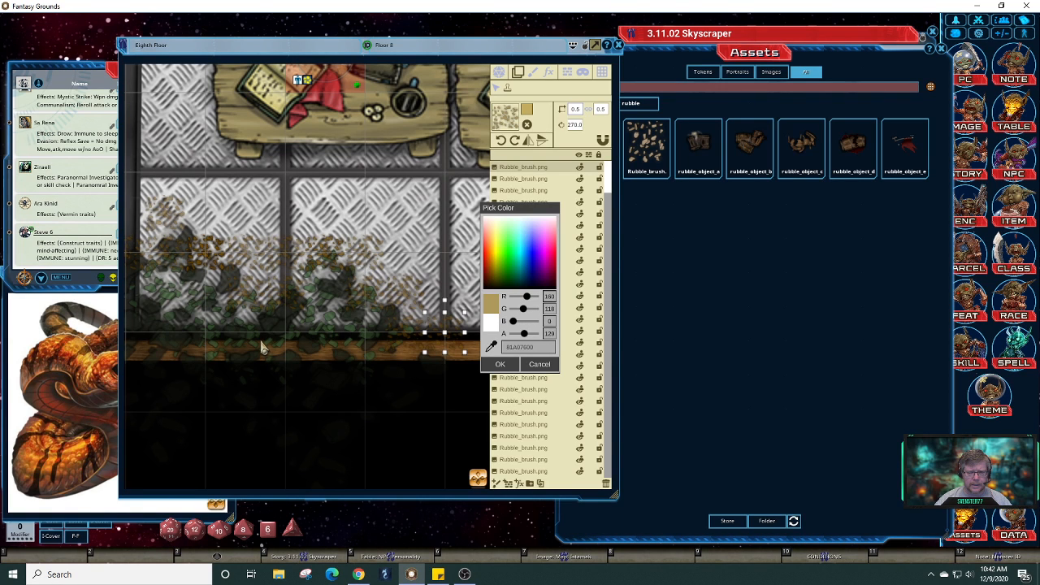
- Confirm the rubble tint colour and lock the Eighth Floor map against further layer editing
scroll(263, 344, down, 5)
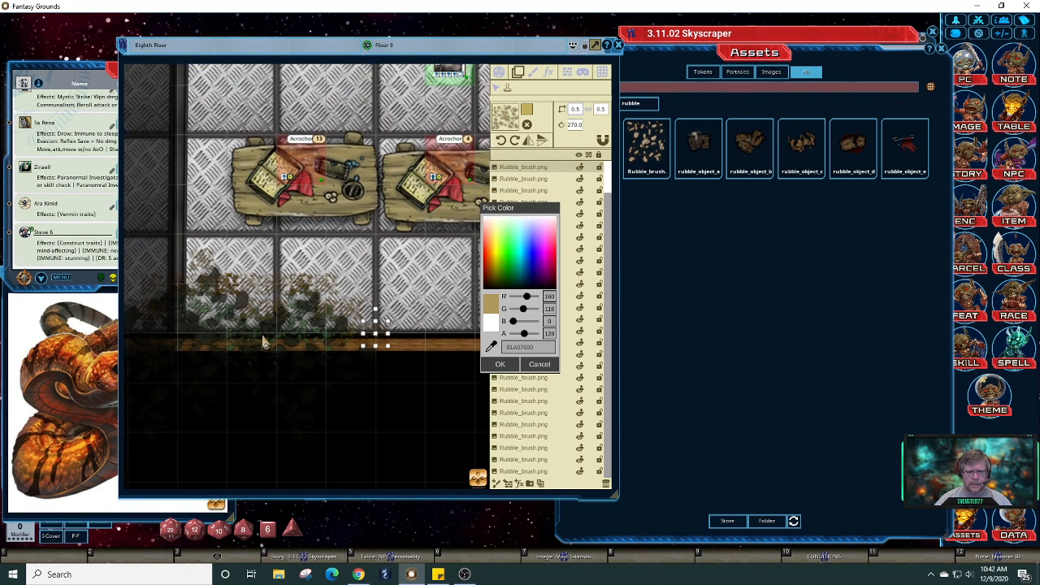
scroll(263, 343, down, 1)
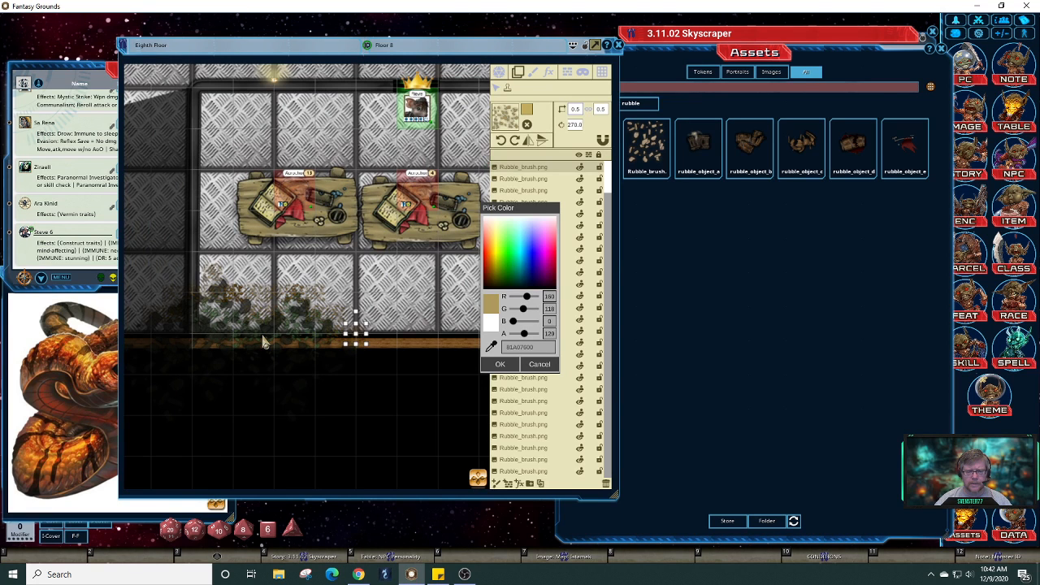
scroll(262, 343, down, 2)
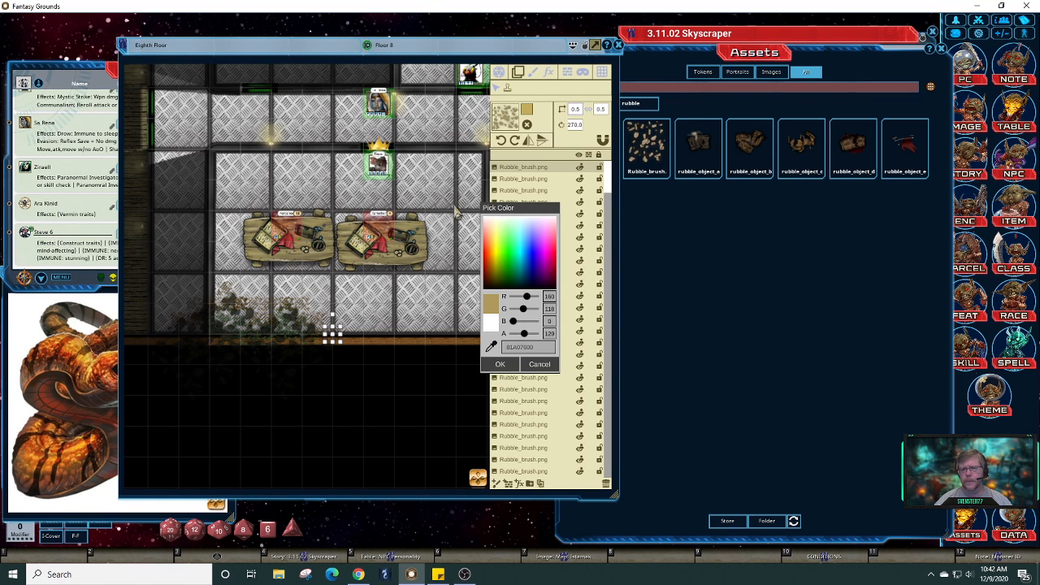
scroll(439, 231, down, 4)
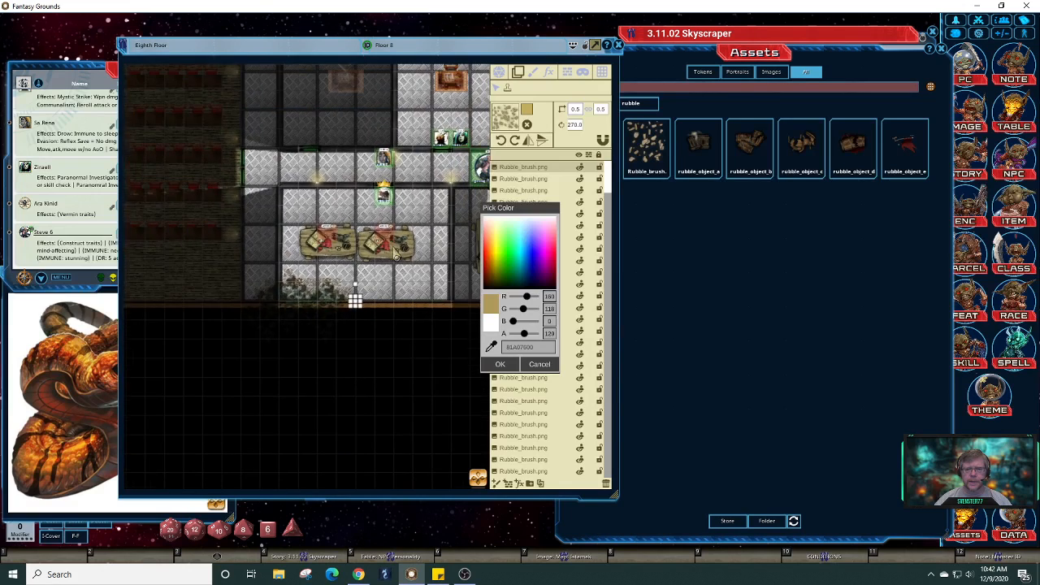
scroll(395, 256, down, 2)
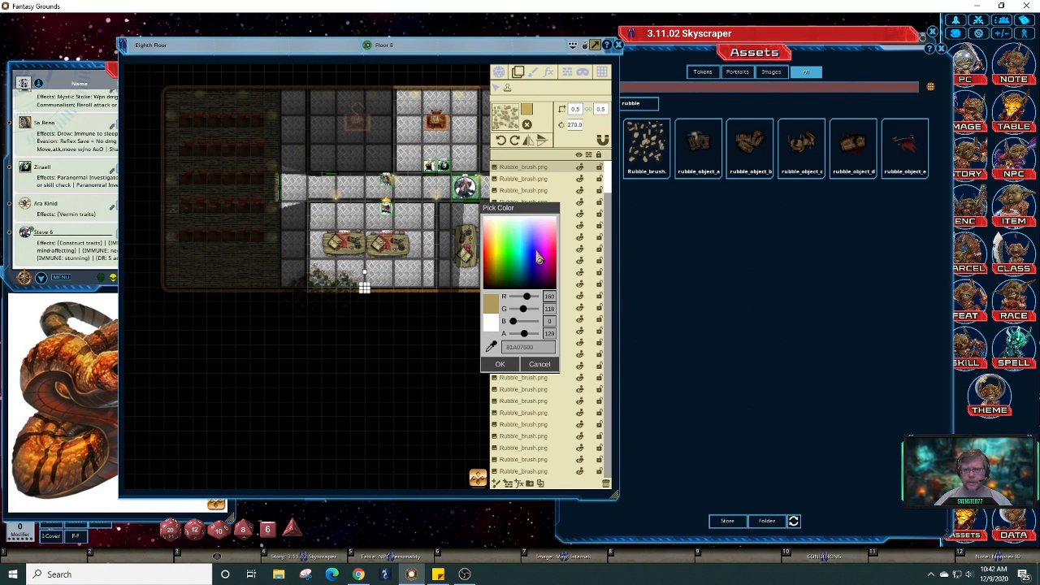
click(501, 364)
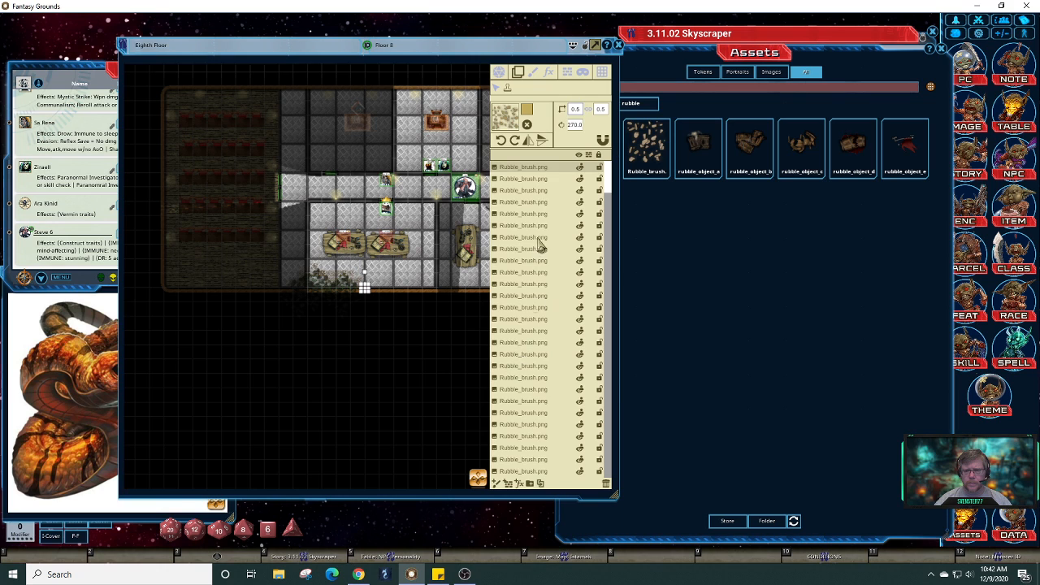
click(585, 48)
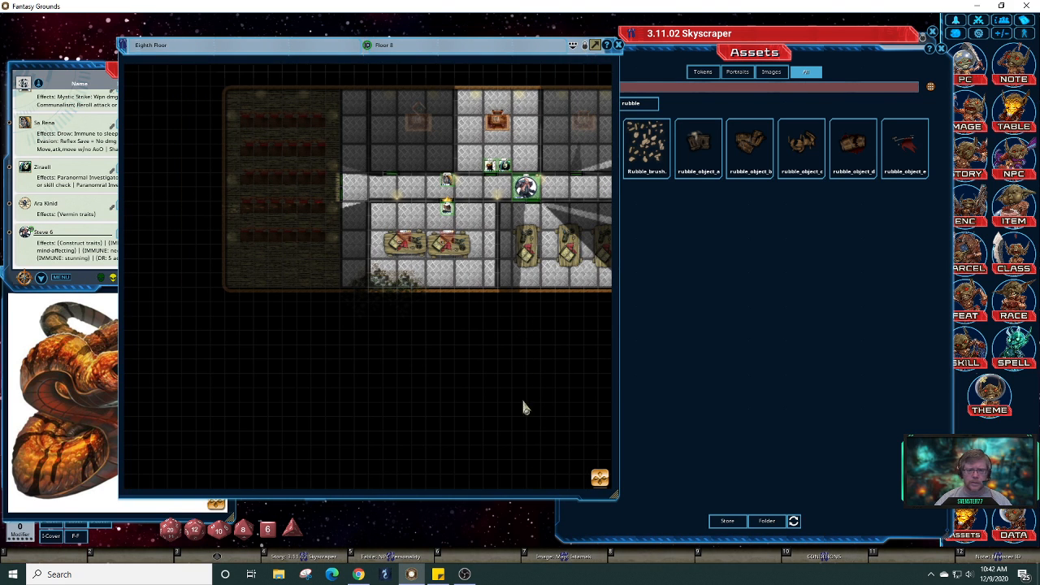
mouse_move(602, 478)
mouse_down()
mouse_move(620, 478)
mouse_move(562, 468)
mouse_move(620, 476)
mouse_up()
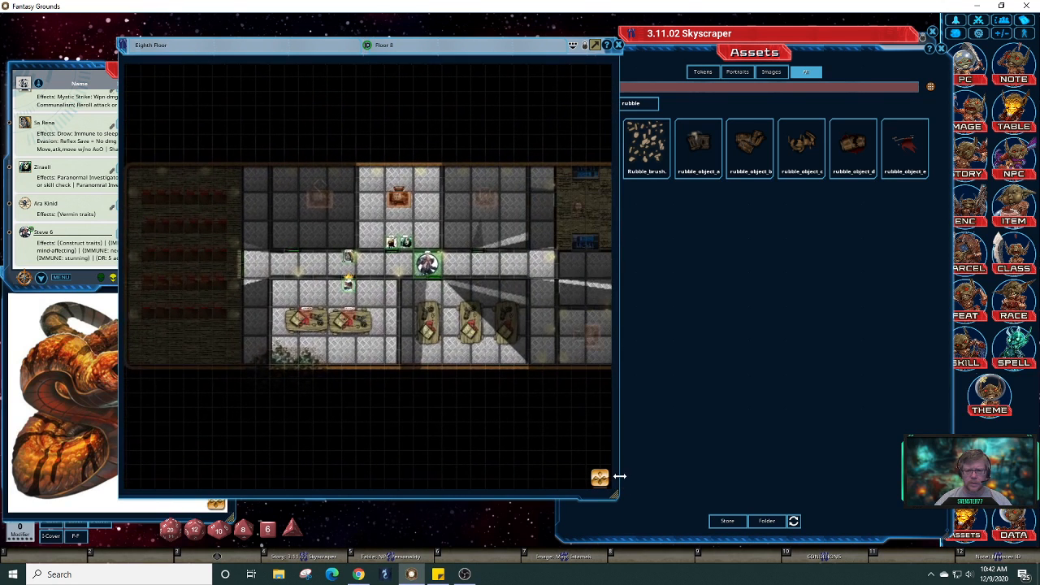
- Close the Eighth Floor map and the asset browser, and search the campaign's images and maps for "sky"
click(619, 46)
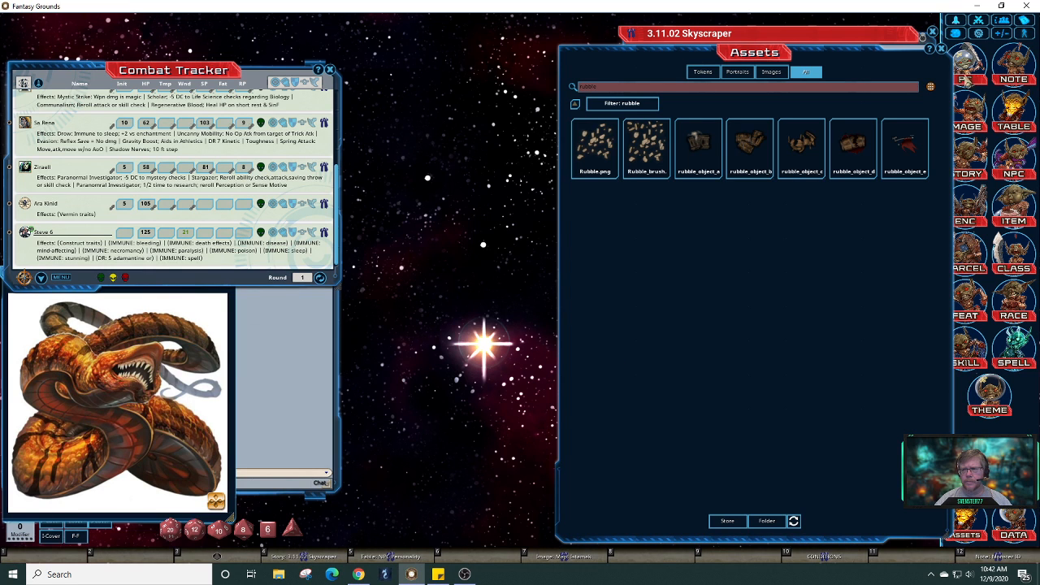
click(943, 51)
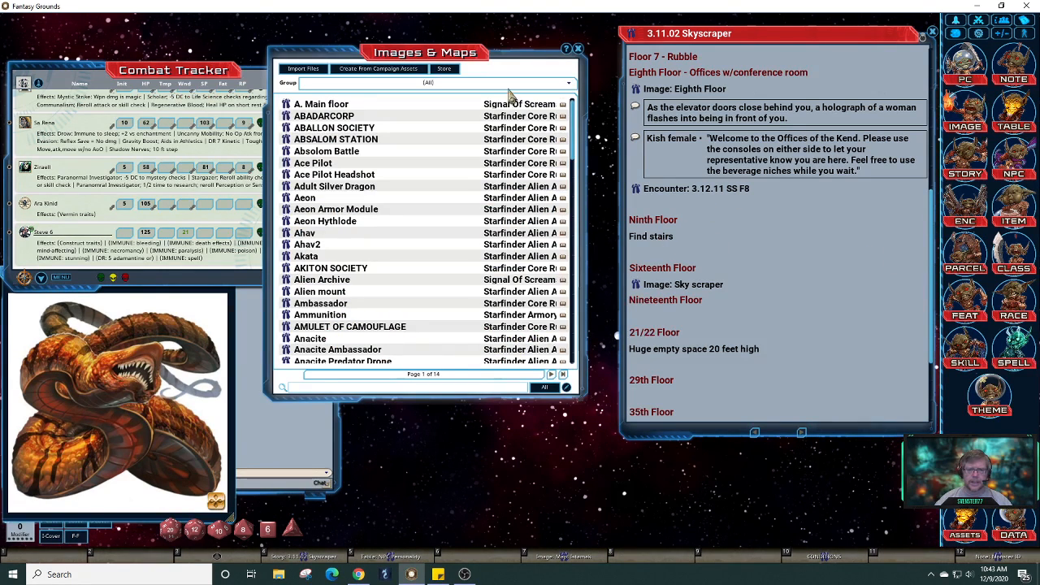
click(369, 388)
text(sky)
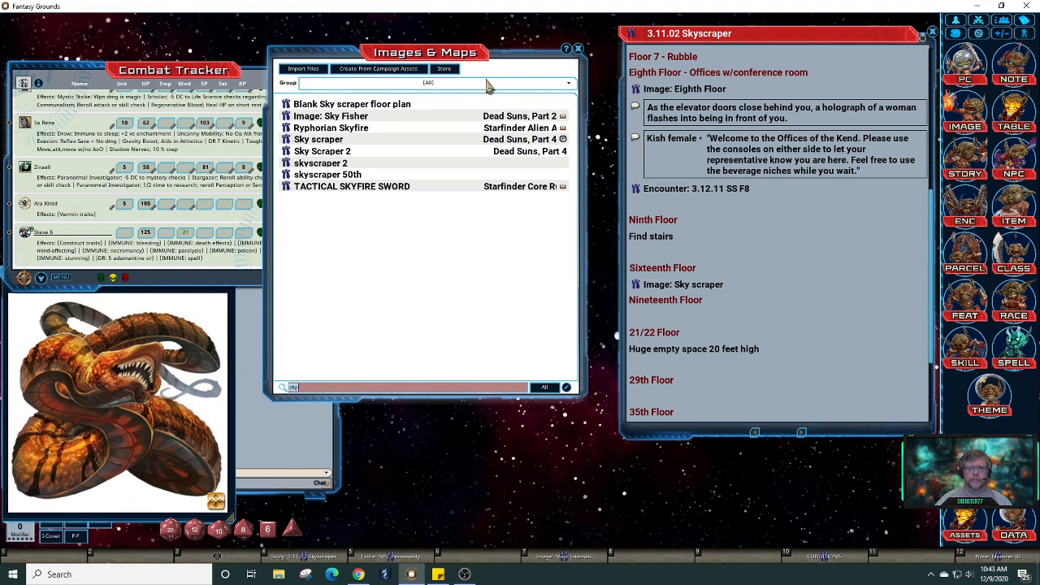
drag(497, 64, 902, 171)
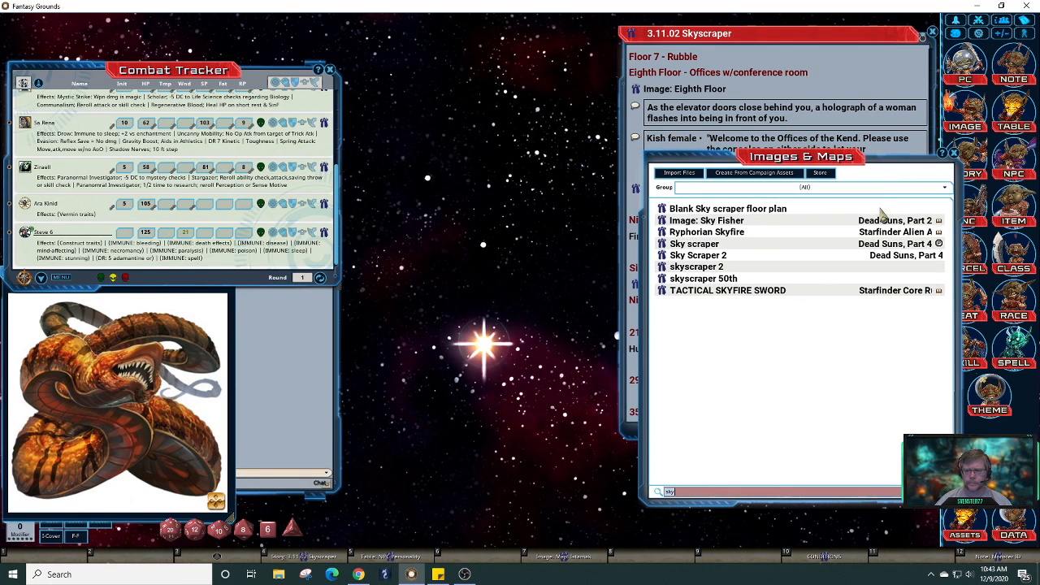
- Open the TACTICAL SKYFIRE SWORD image and place it clear of the image list
click(663, 295)
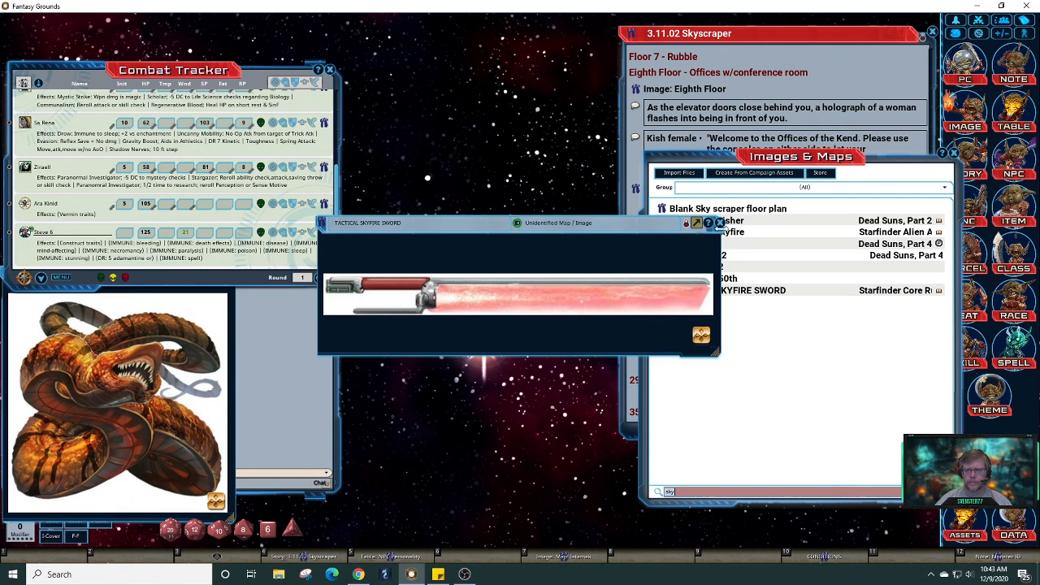
click(719, 222)
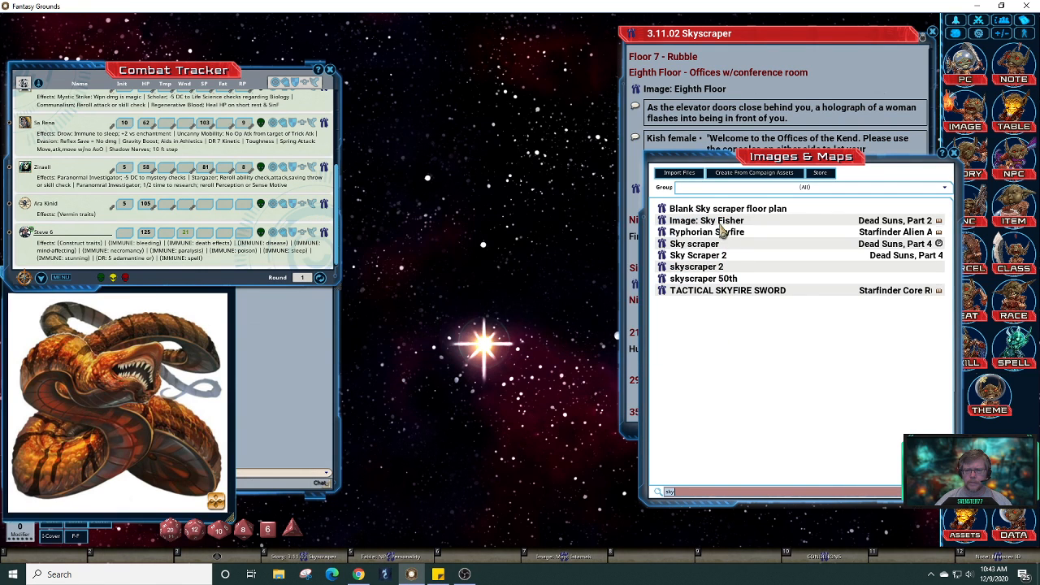
click(665, 299)
drag(622, 237, 558, 410)
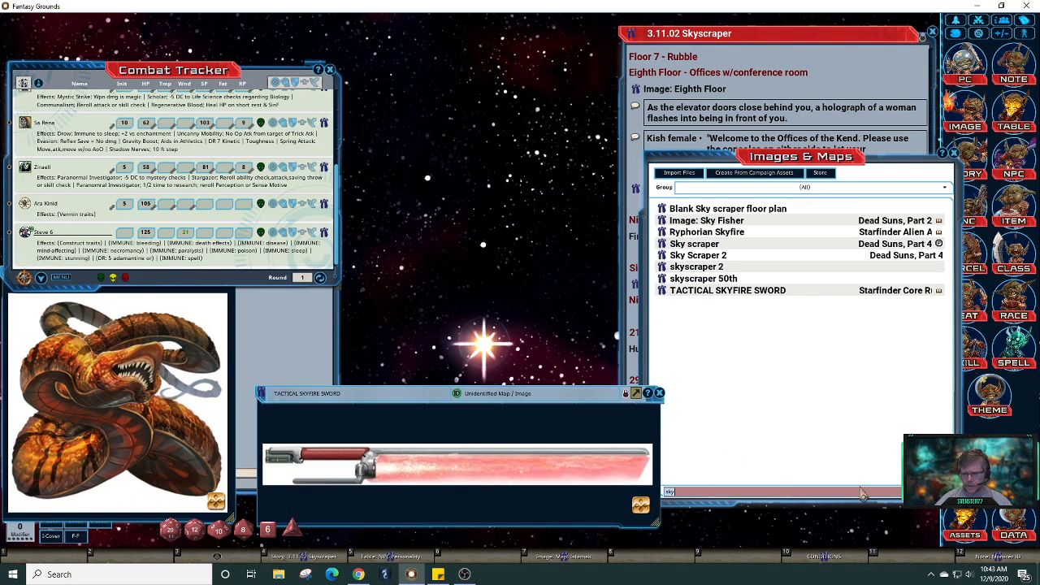
- Open the Blank Sky scraper floor plan, and shorten and reposition its window above the sword image
click(662, 209)
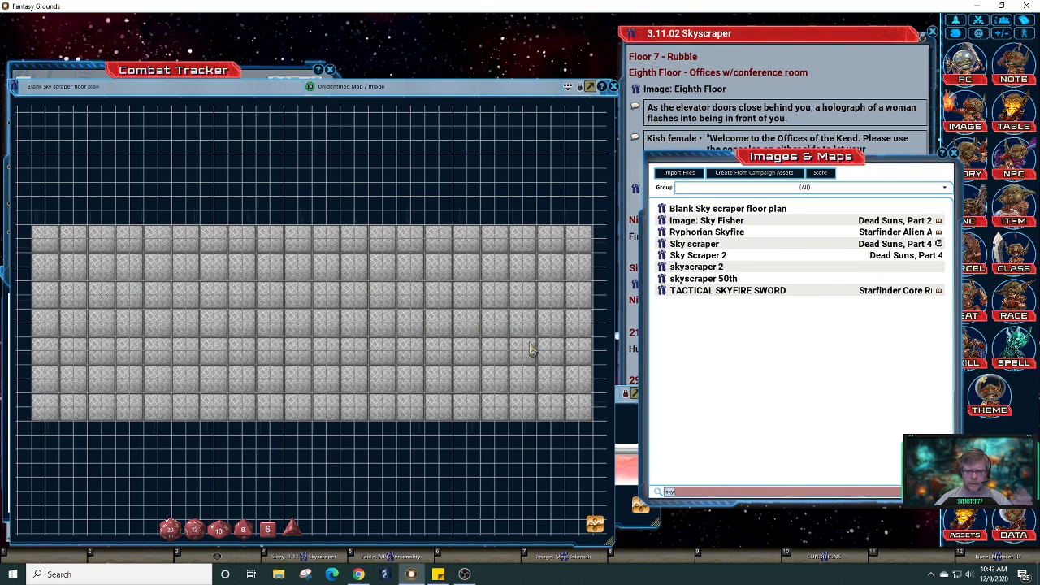
drag(609, 540, 618, 352)
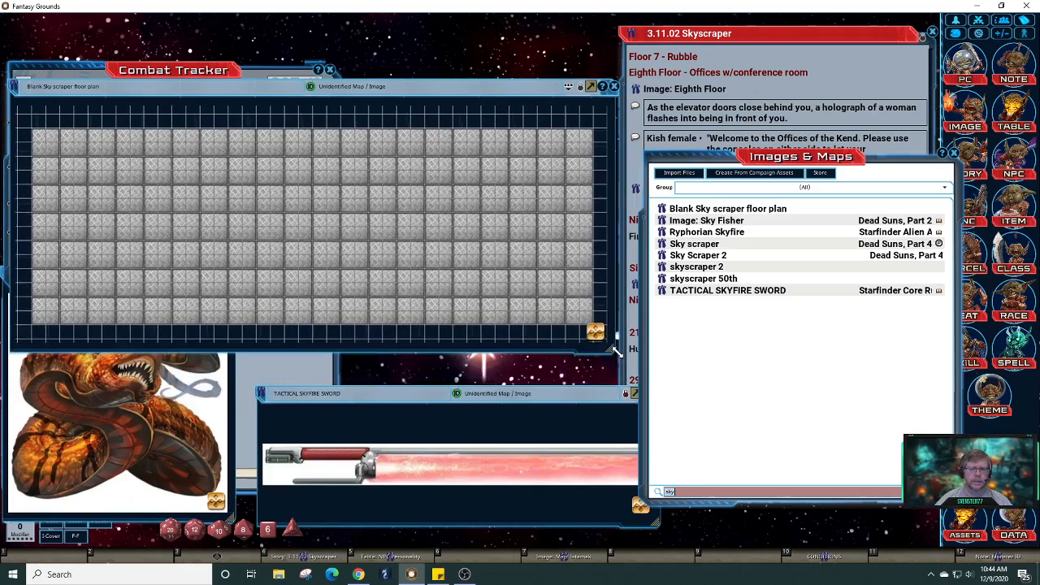
drag(445, 96, 438, 34)
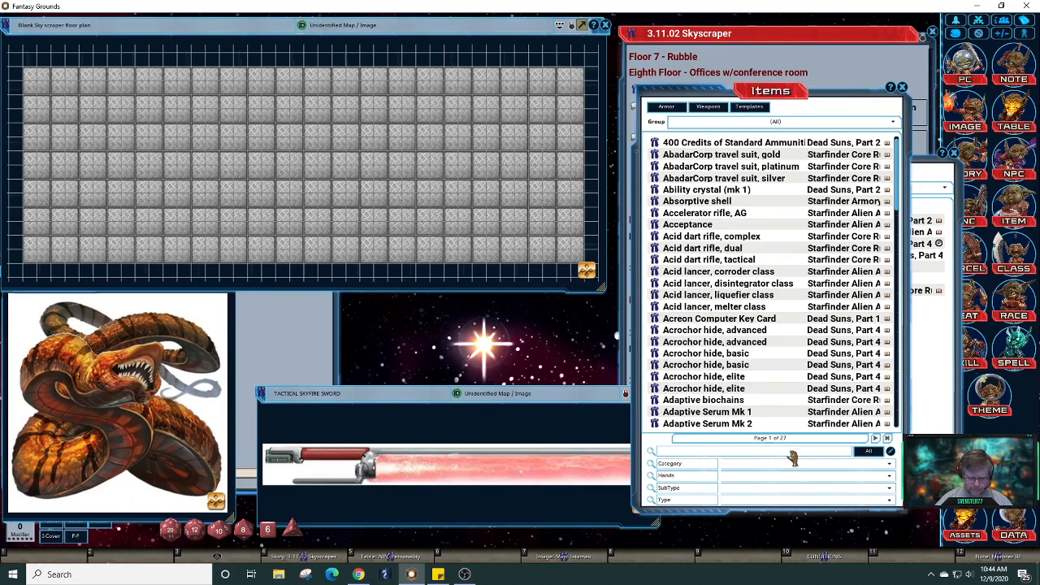
- Search the item list for "tactical skyfire" and for "sword"
text(tactical)
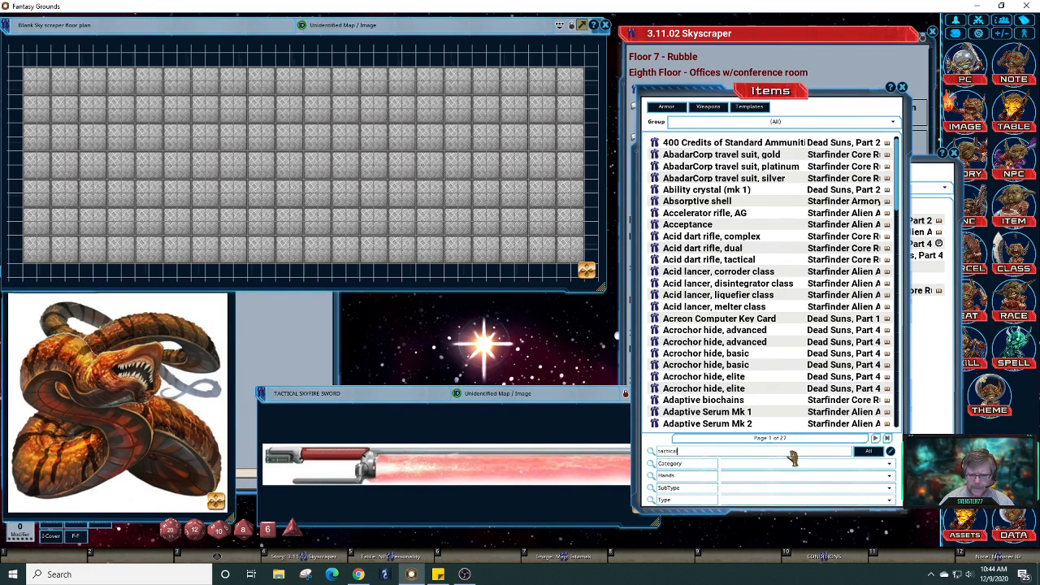
text( sk)
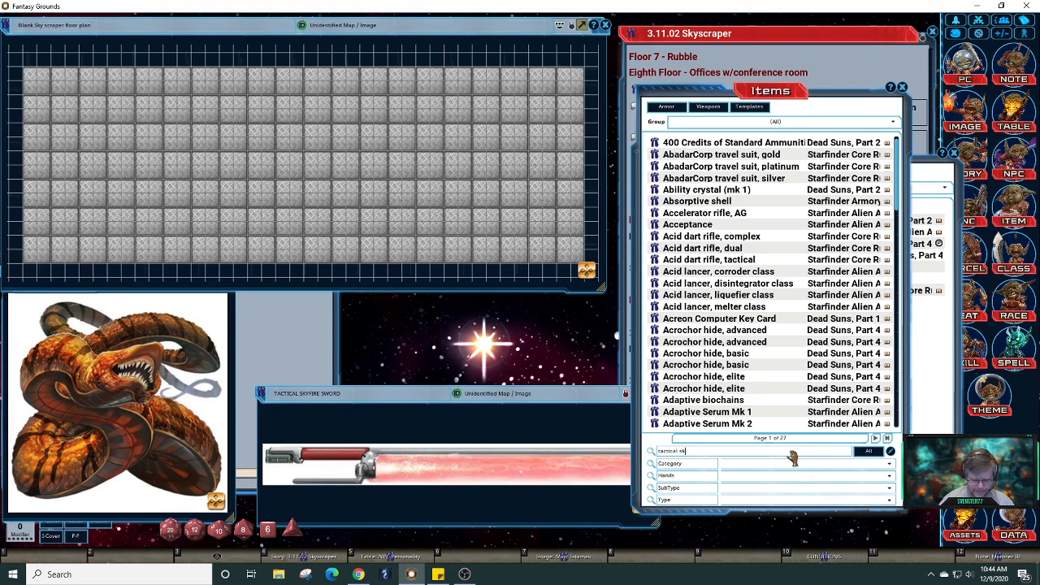
text(yfire)
key(Return)
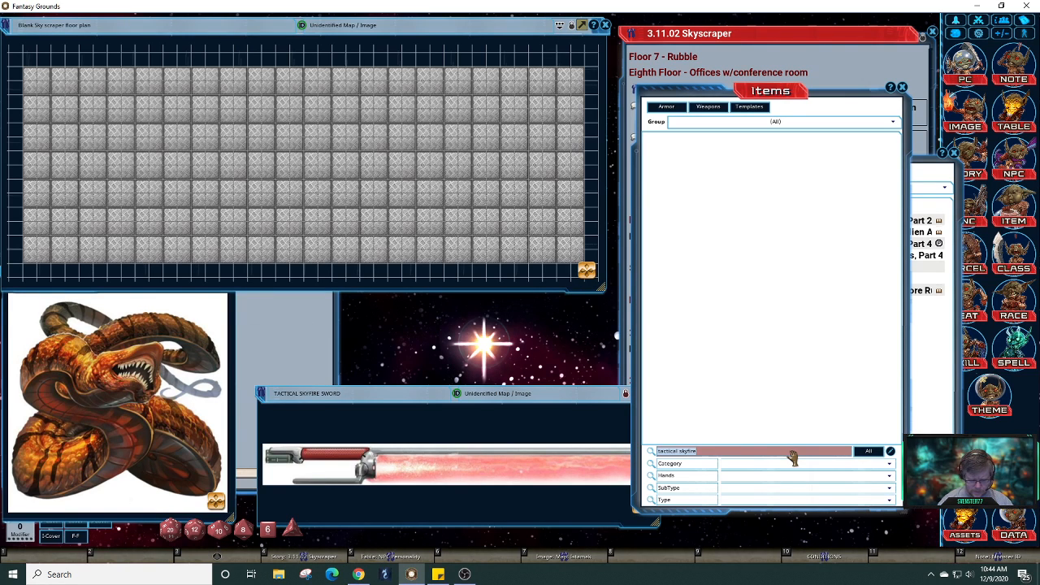
text(sword)
key(Return)
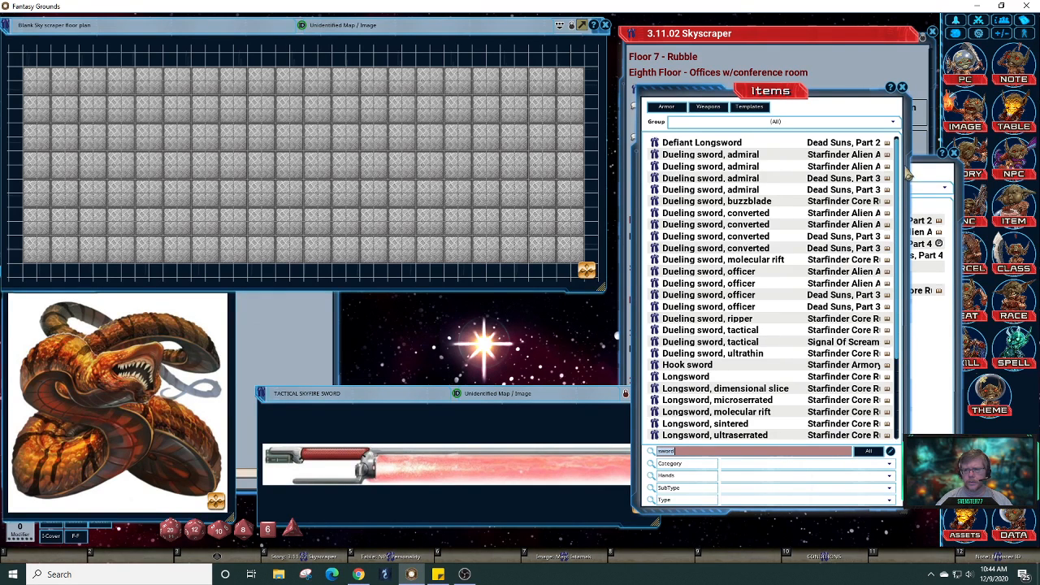
- Open the Skyfire sword, tactical item from the Starfinder Core Rulebook and examine its weapon stats and description
scroll(905, 200, down, 2)
scroll(906, 211, down, 5)
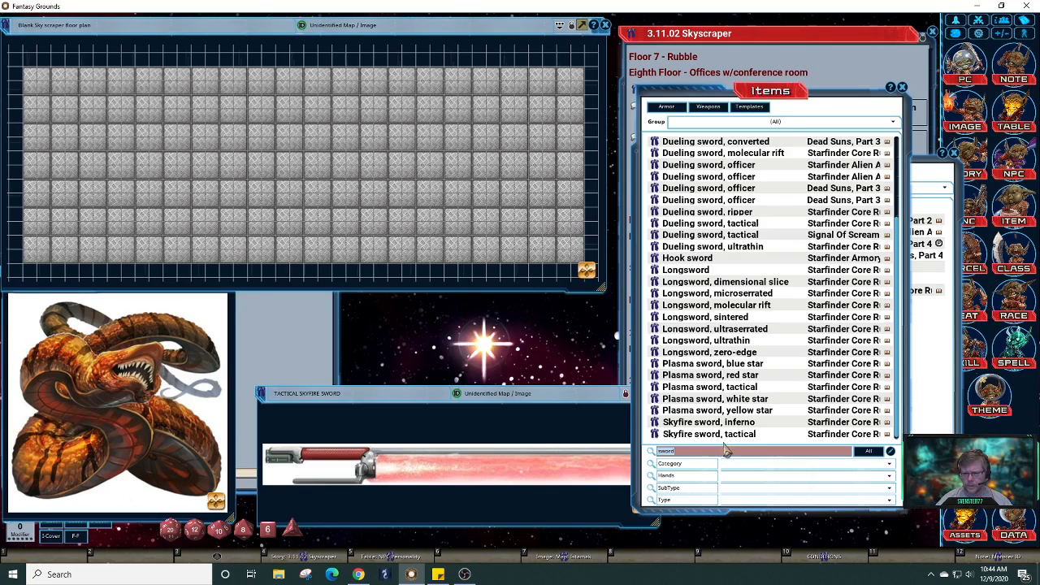
click(655, 435)
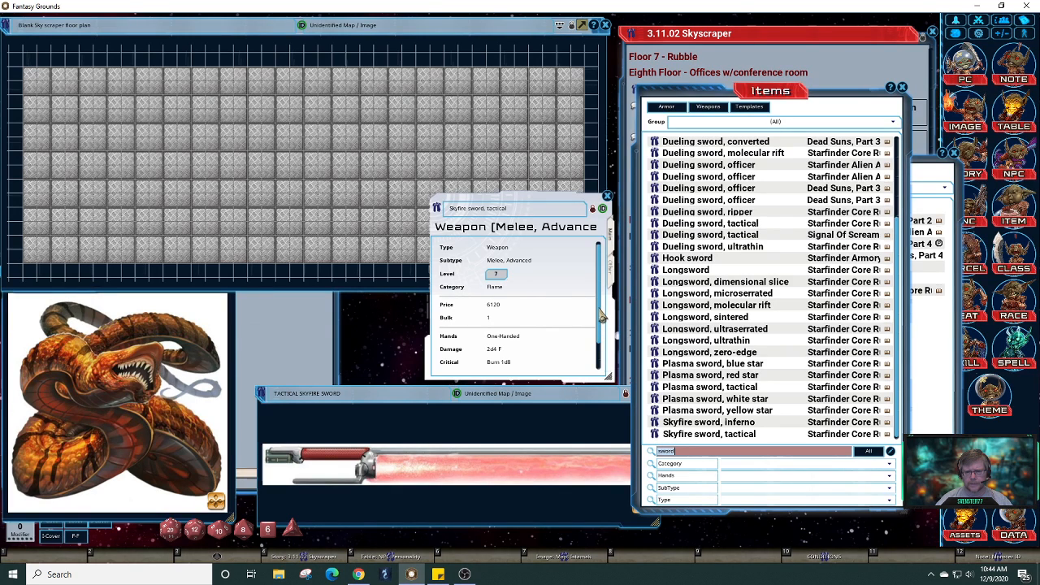
scroll(600, 307, down, 2)
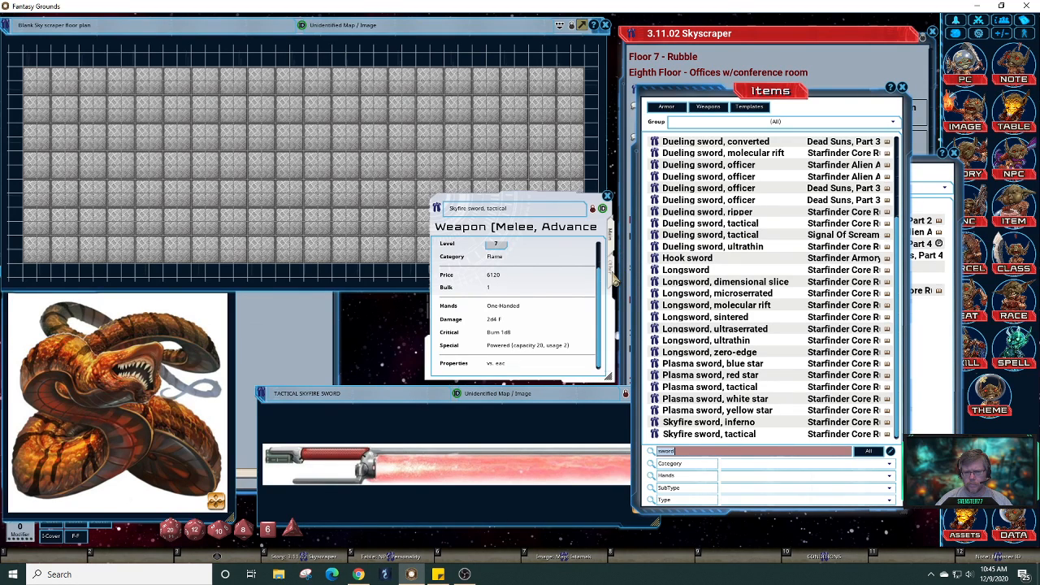
click(614, 276)
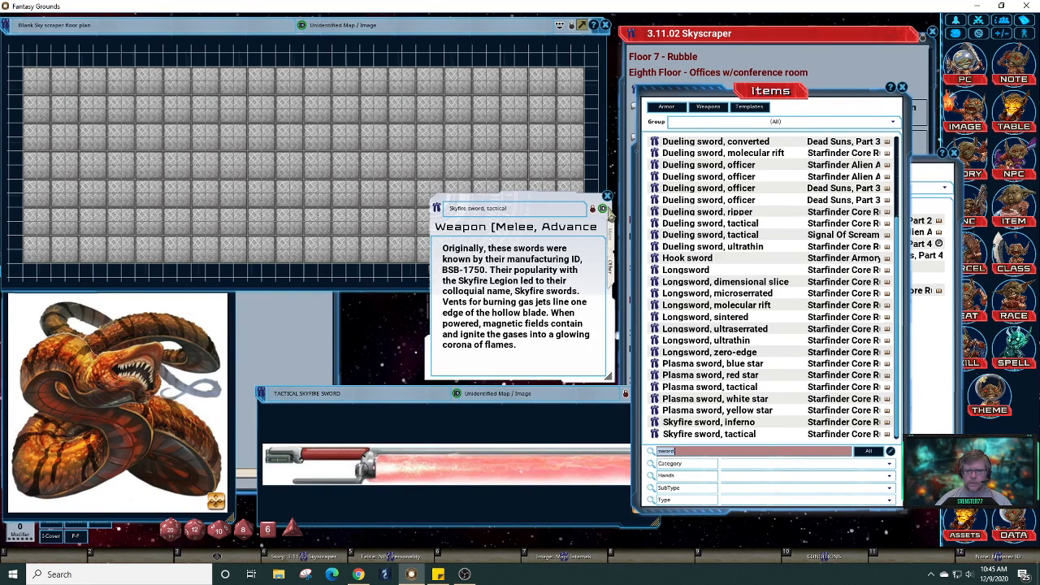
click(612, 237)
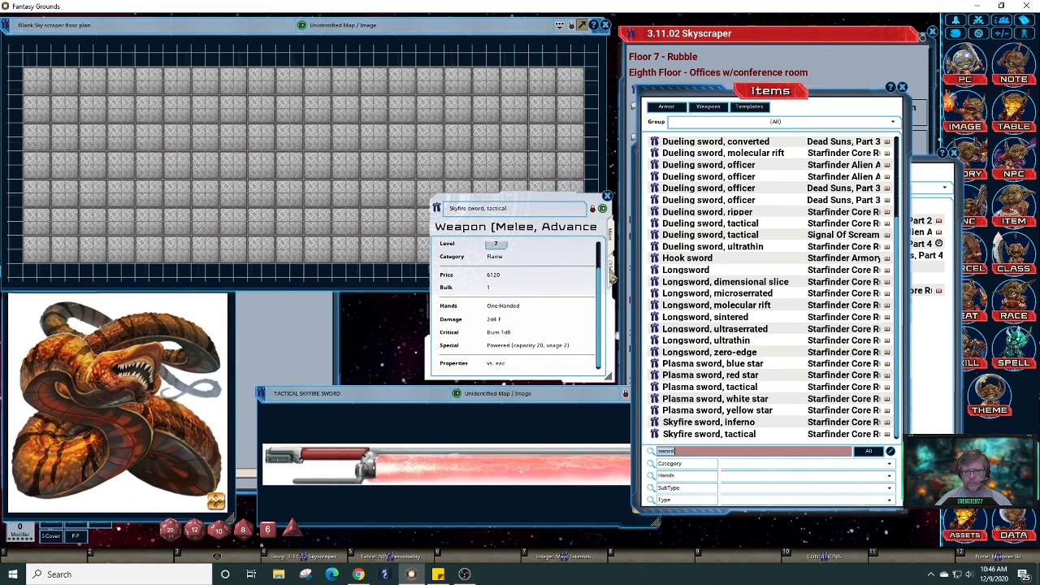
click(611, 276)
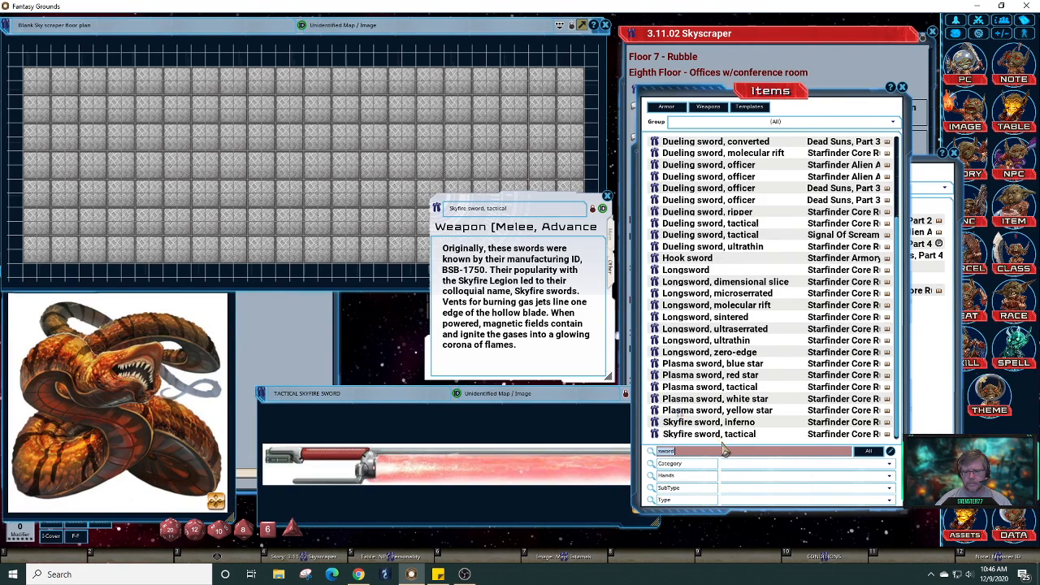
- Make a campaign copy of Skyfire sword, tactical, and unlock the copy with its description shown for editing
scroll(723, 431, up, 3)
scroll(899, 345, down, 3)
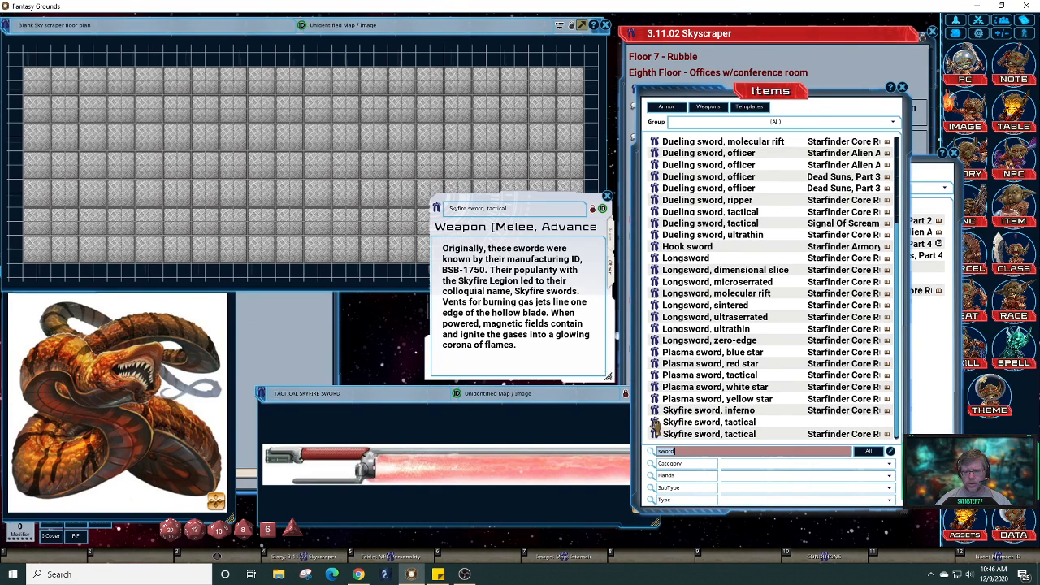
click(655, 423)
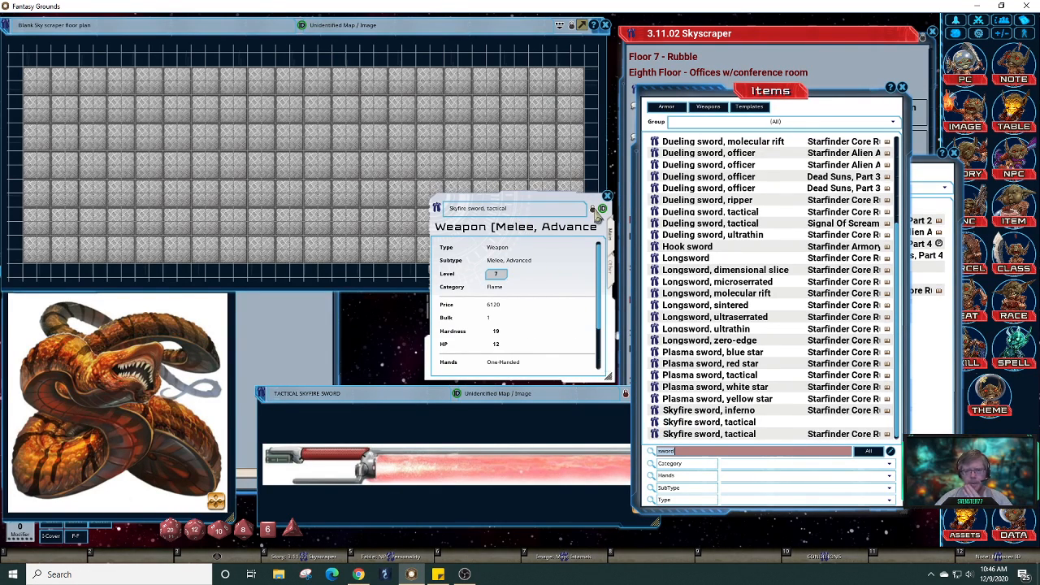
click(593, 209)
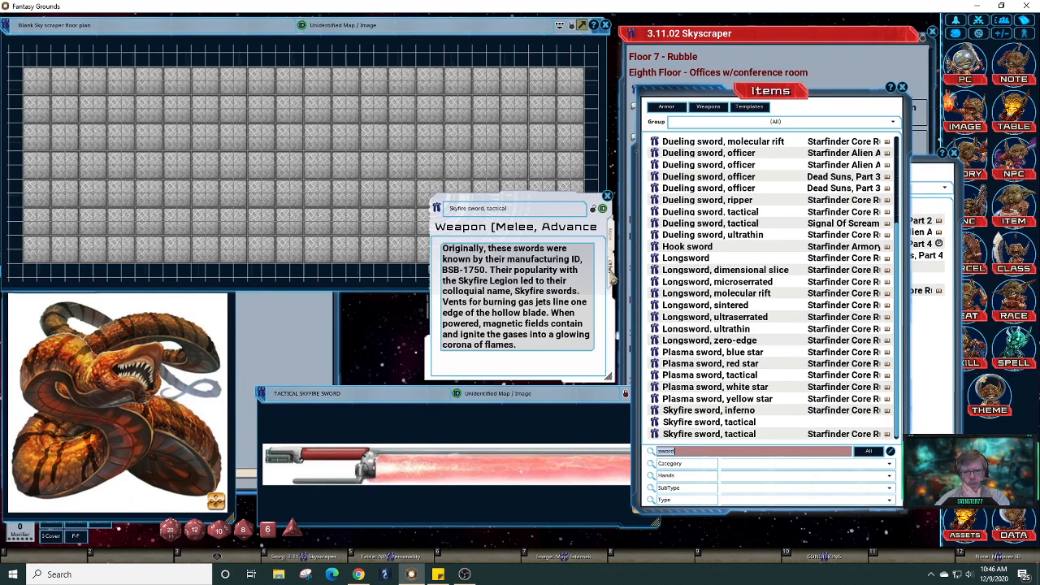
click(615, 273)
- Insert a blank line above the copied sword's description and link the TACTICAL SKYFIRE SWORD image there
click(446, 252)
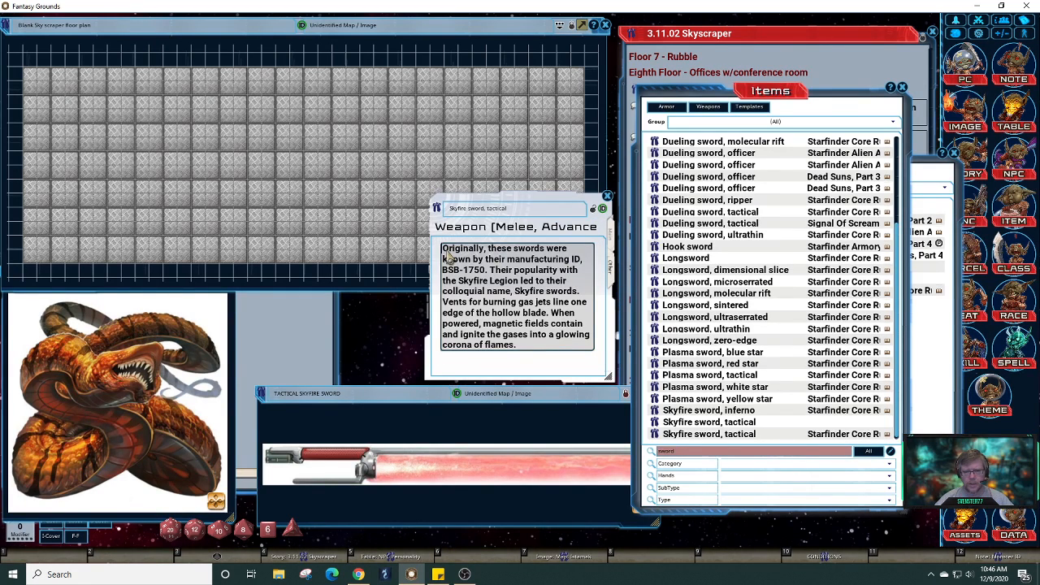
key(Return)
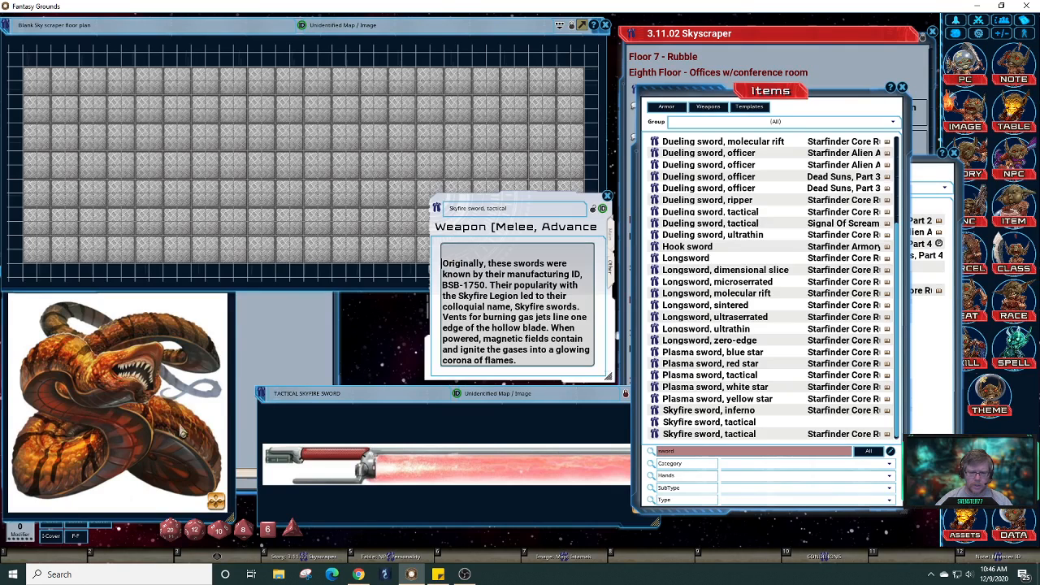
click(261, 394)
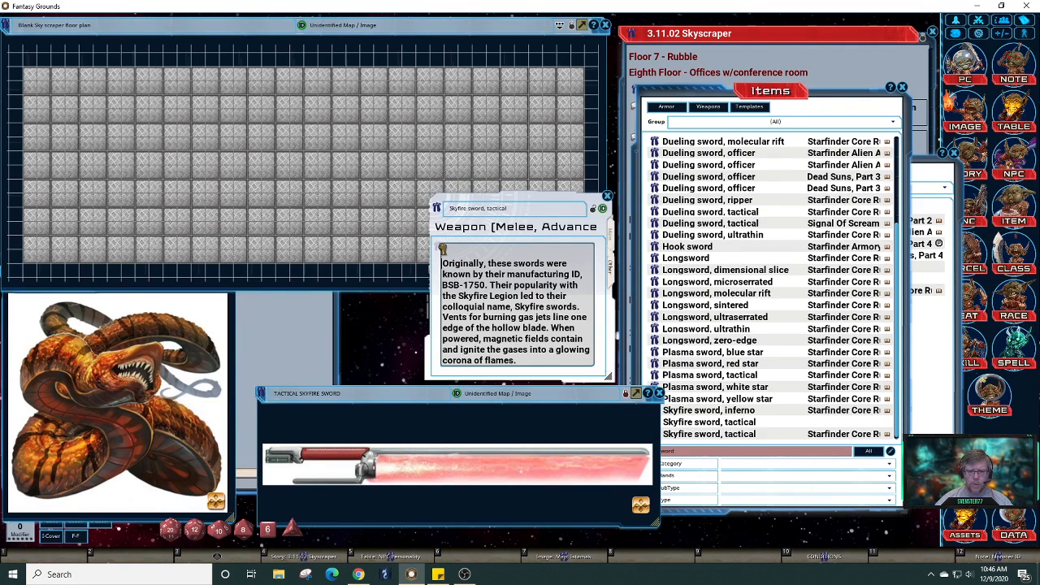
drag(457, 253, 457, 255)
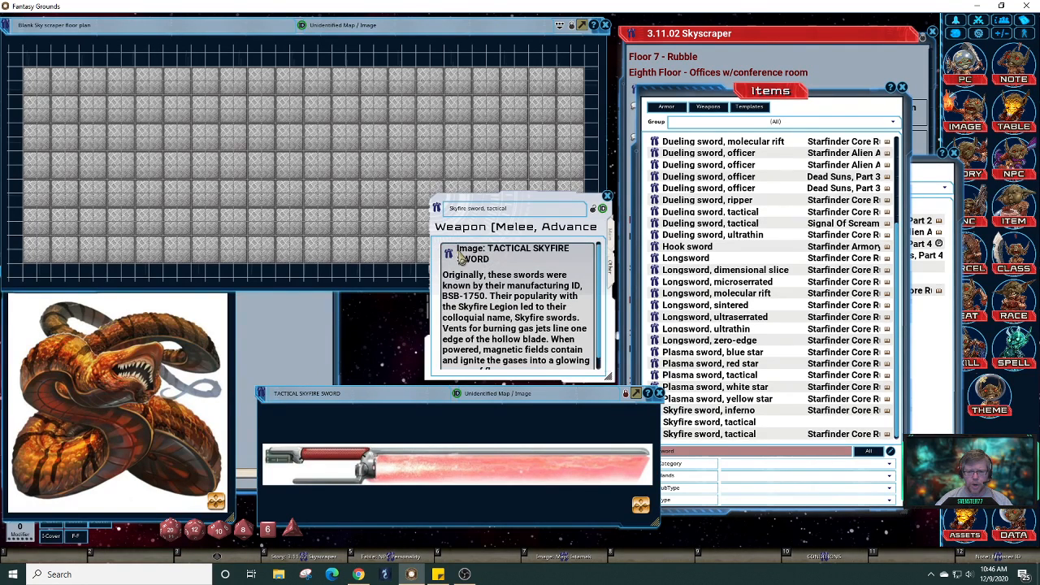
- Close the original Skyfire sword record, widen the unlocked copy and show its main weapon stats beside the item list
drag(565, 225, 388, 160)
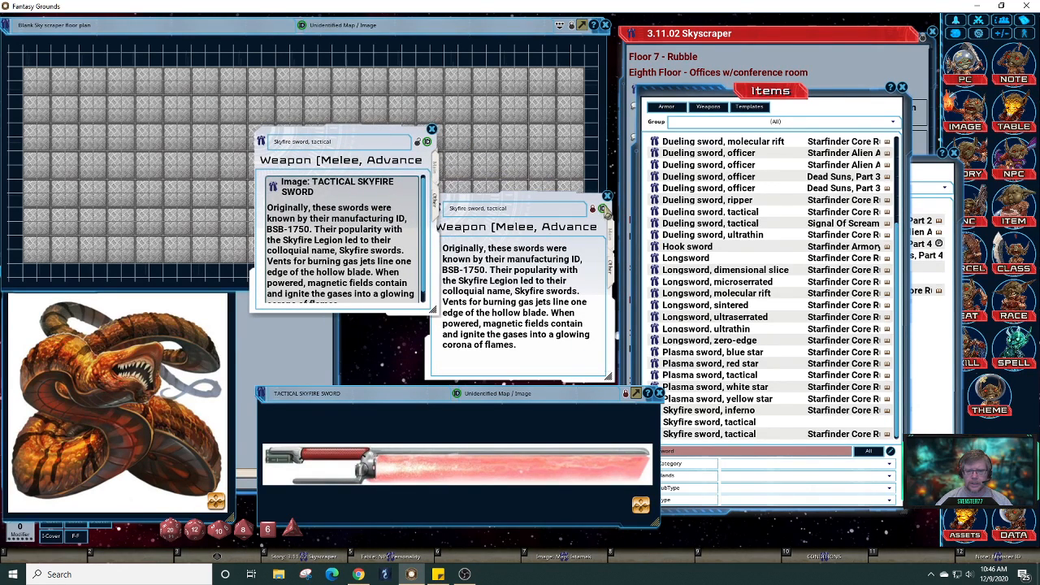
click(607, 197)
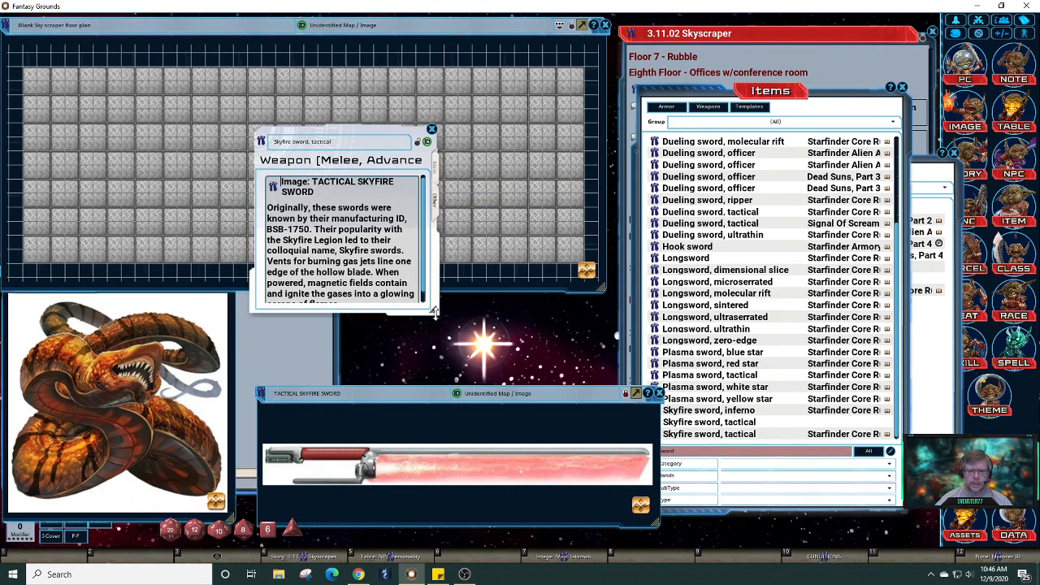
drag(435, 313, 501, 310)
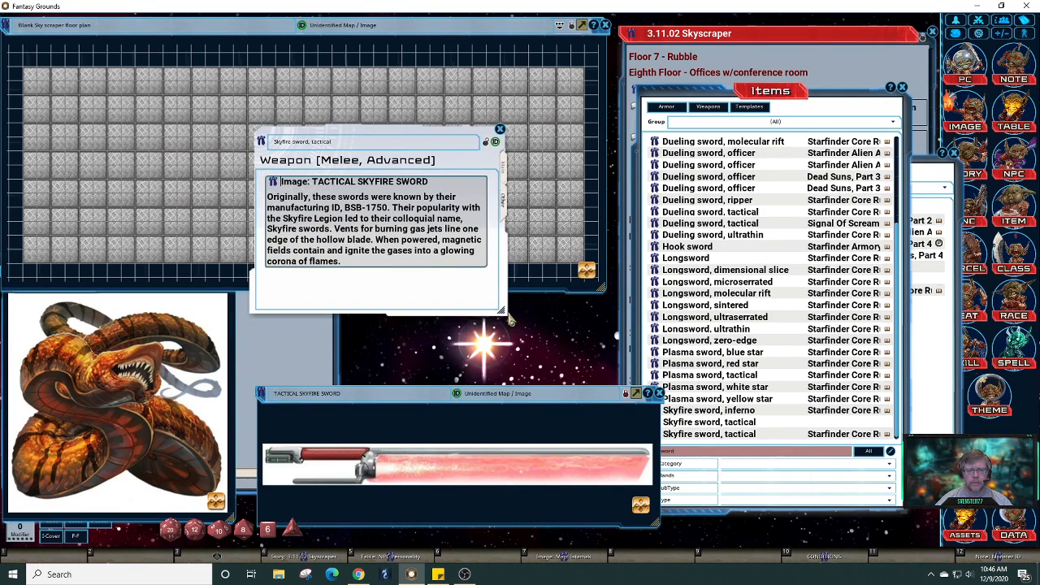
click(504, 167)
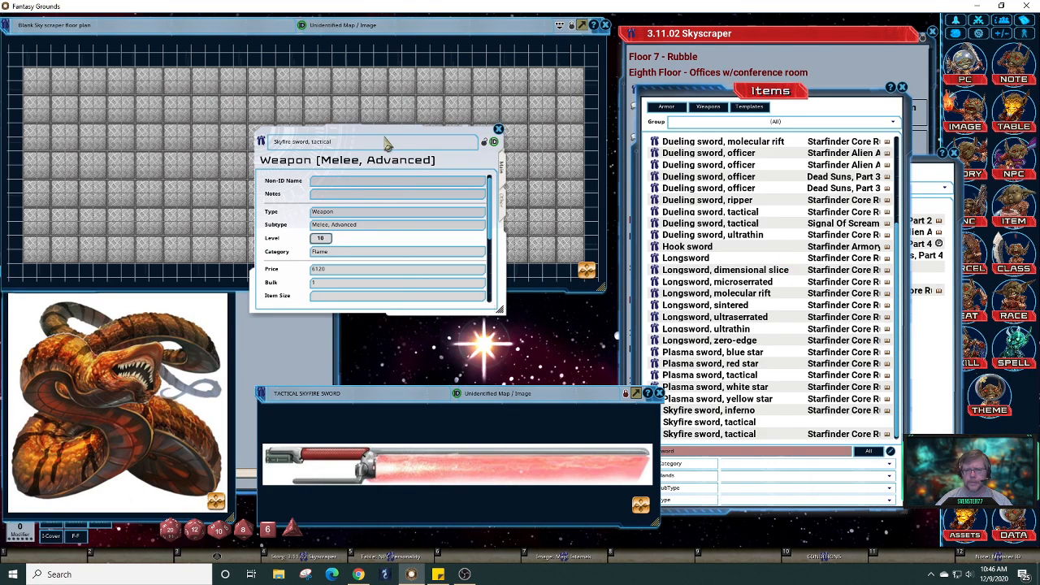
drag(389, 141, 279, 183)
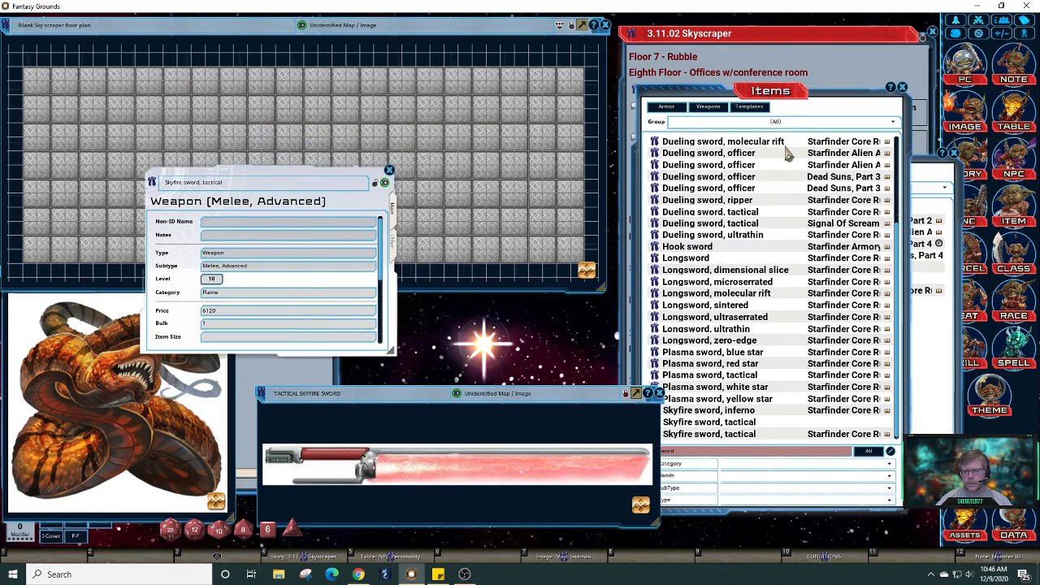
- Open the full weapons table, close the item list and browse the table for comparable weapon levels, prices and damage
click(710, 111)
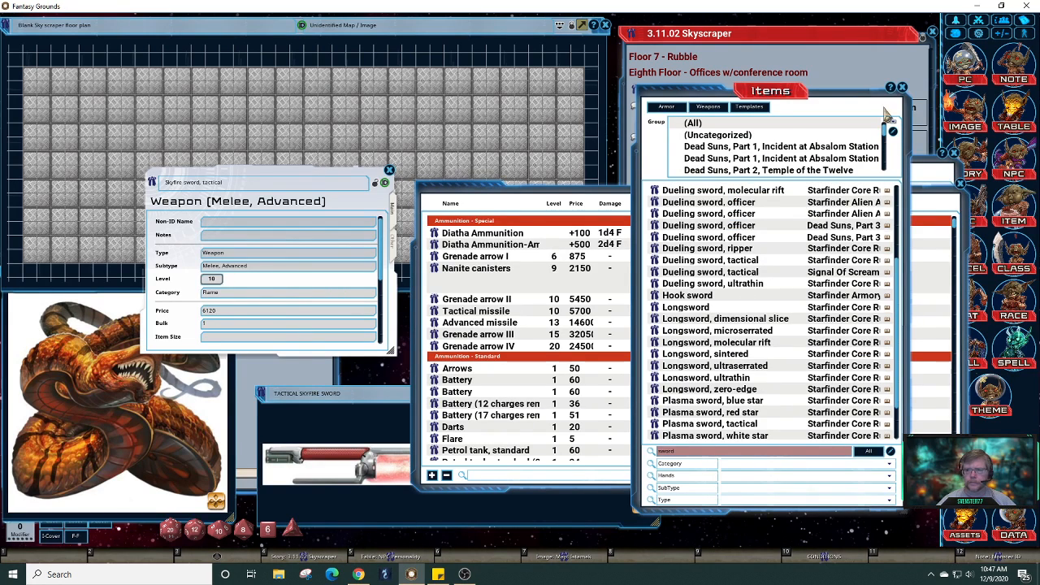
click(901, 87)
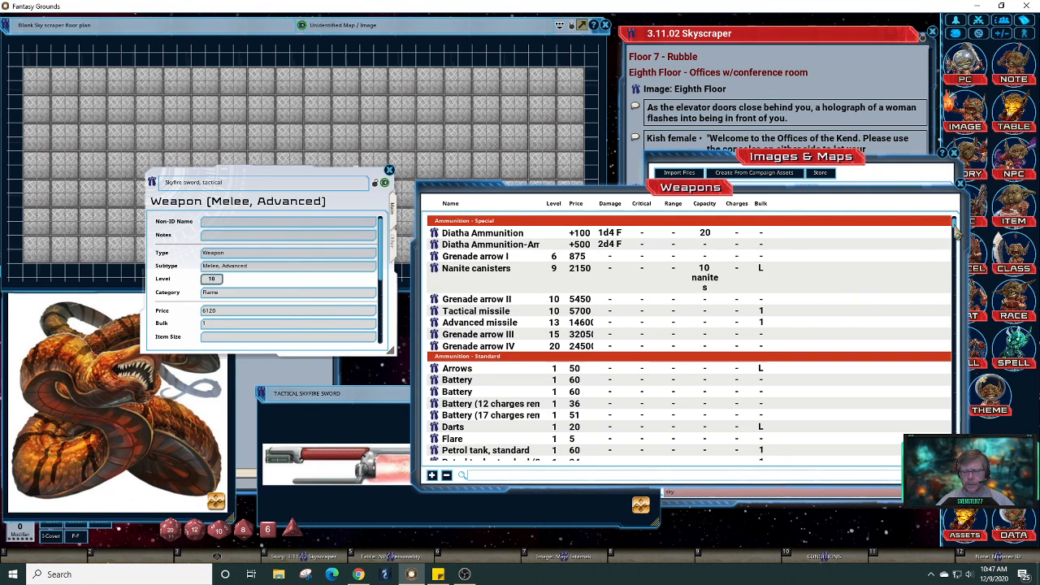
drag(959, 235, 959, 278)
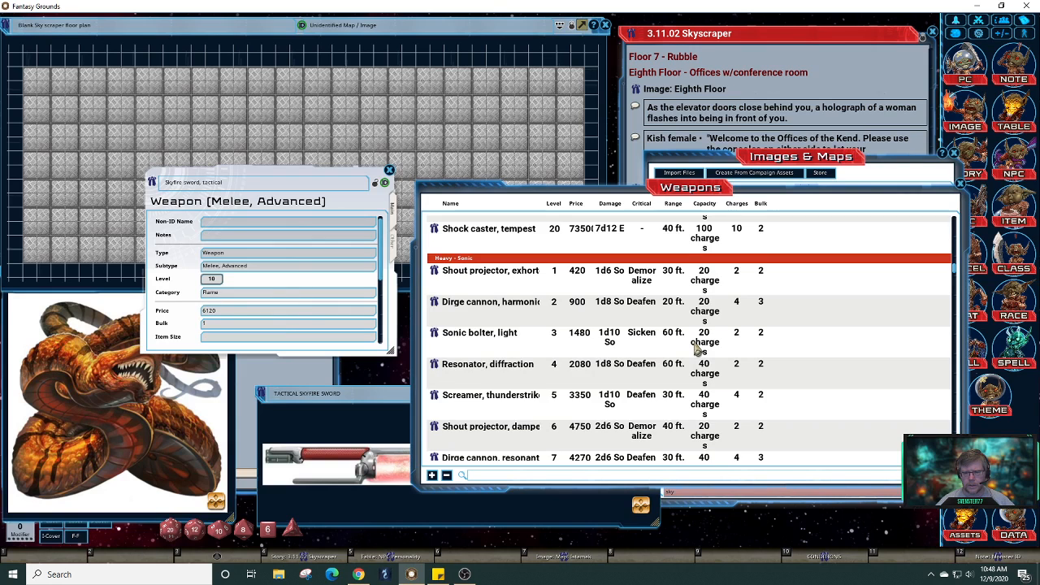
scroll(698, 348, down, 4)
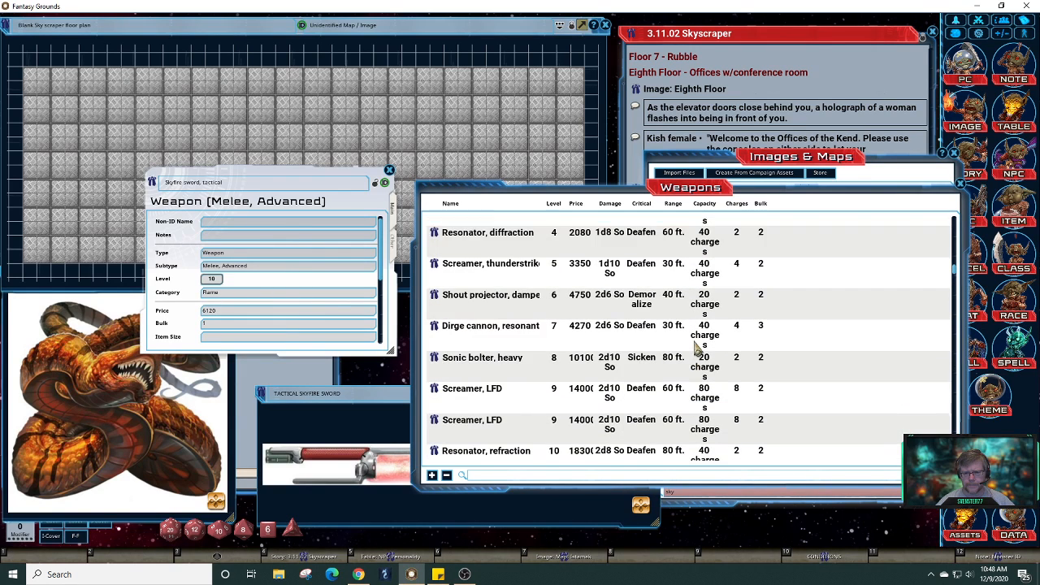
scroll(698, 347, down, 1)
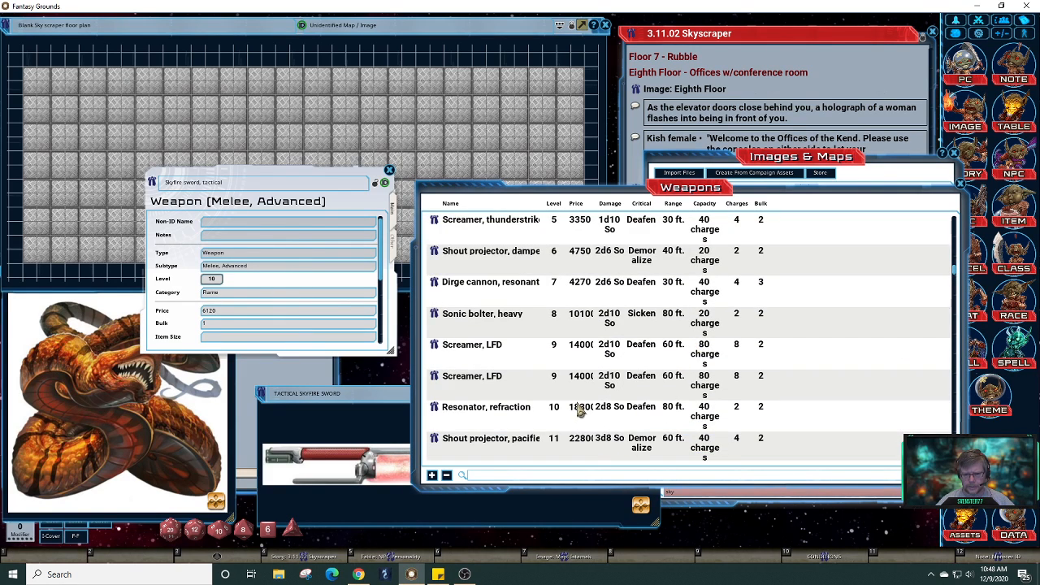
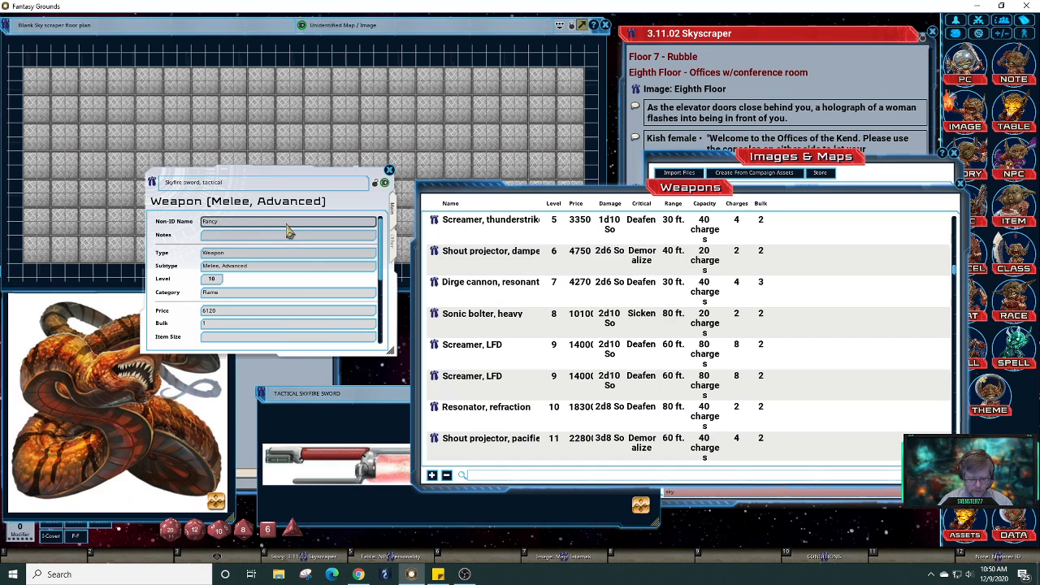
- Enter "Fancy metal poker with knobs" as the copied sword's non-identified name
text(metal)
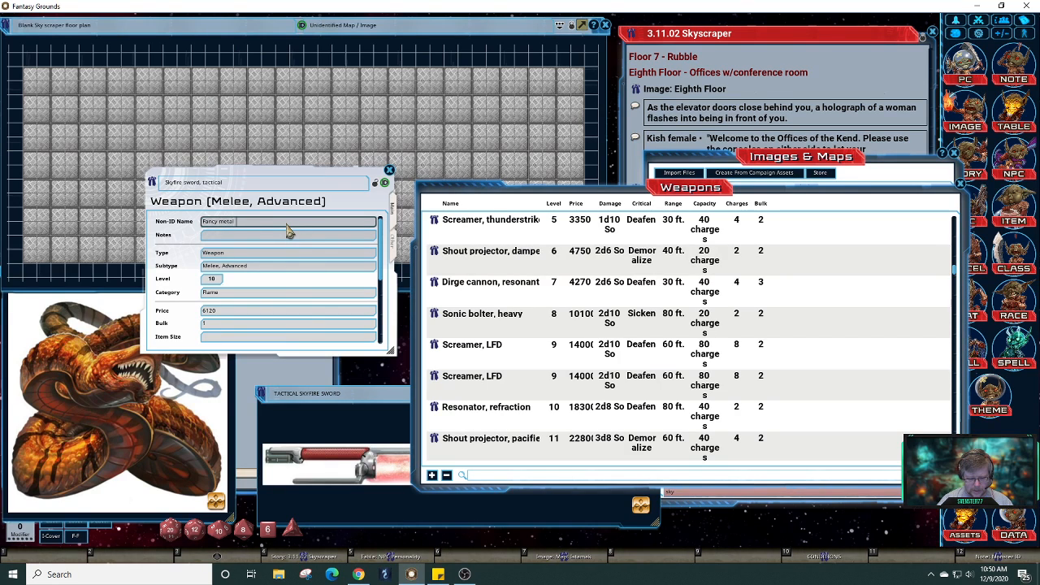
text( poker with knobs)
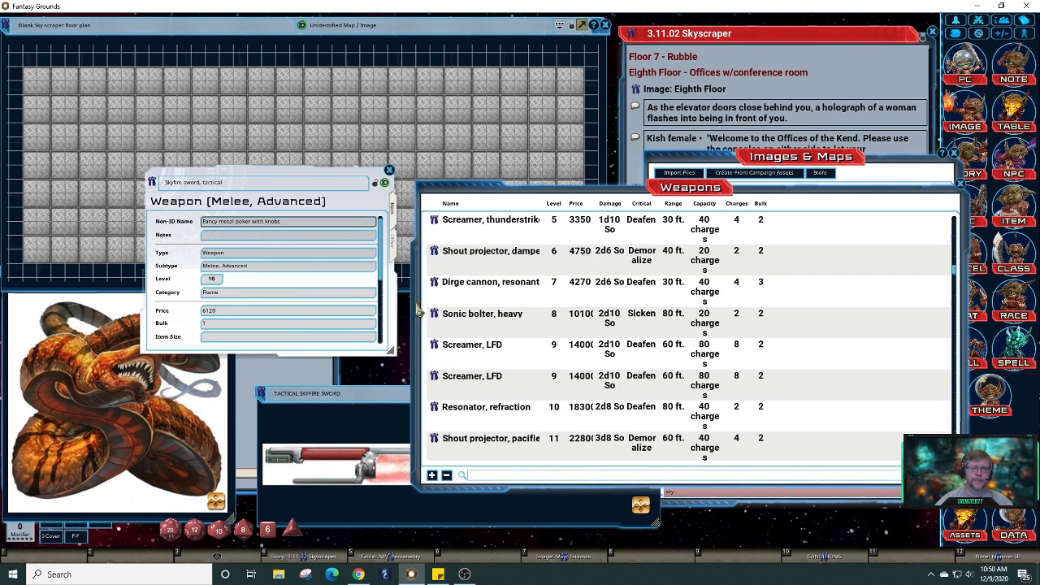
click(415, 460)
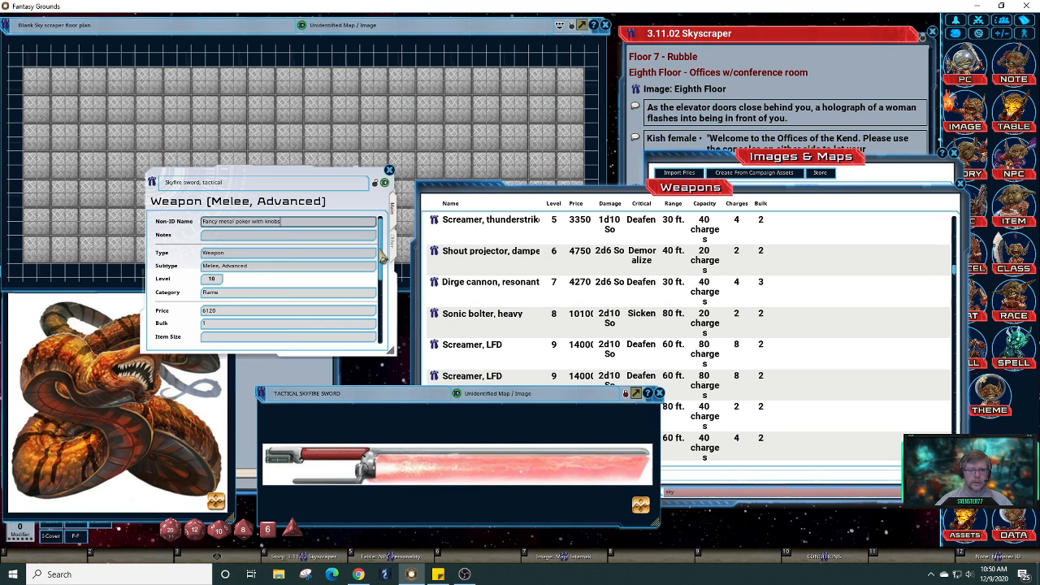
scroll(382, 259, down, 2)
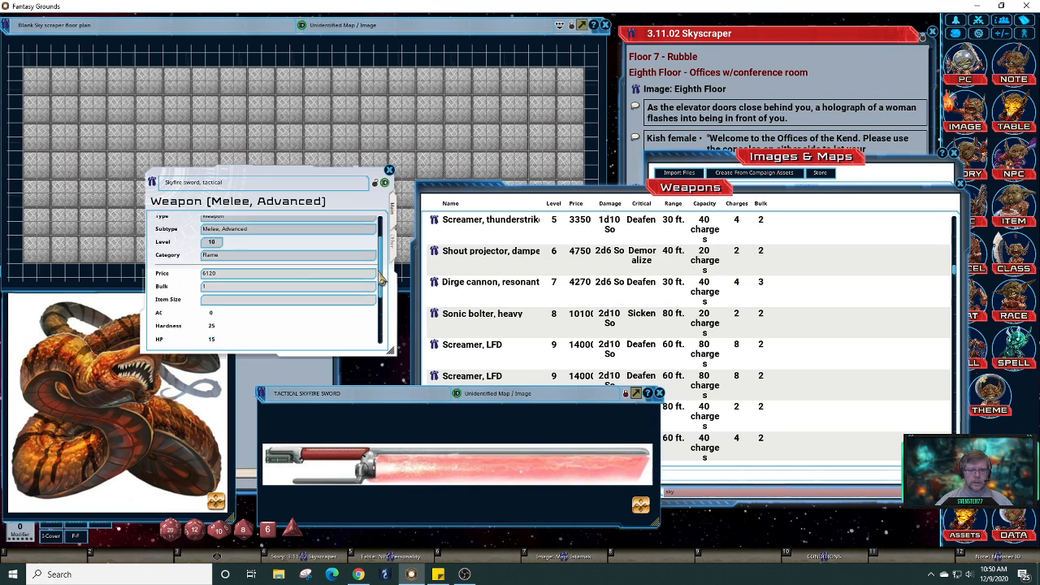
- Browse the heavy weapons in the weapons table to compare their prices and damage, and close the table
click(530, 370)
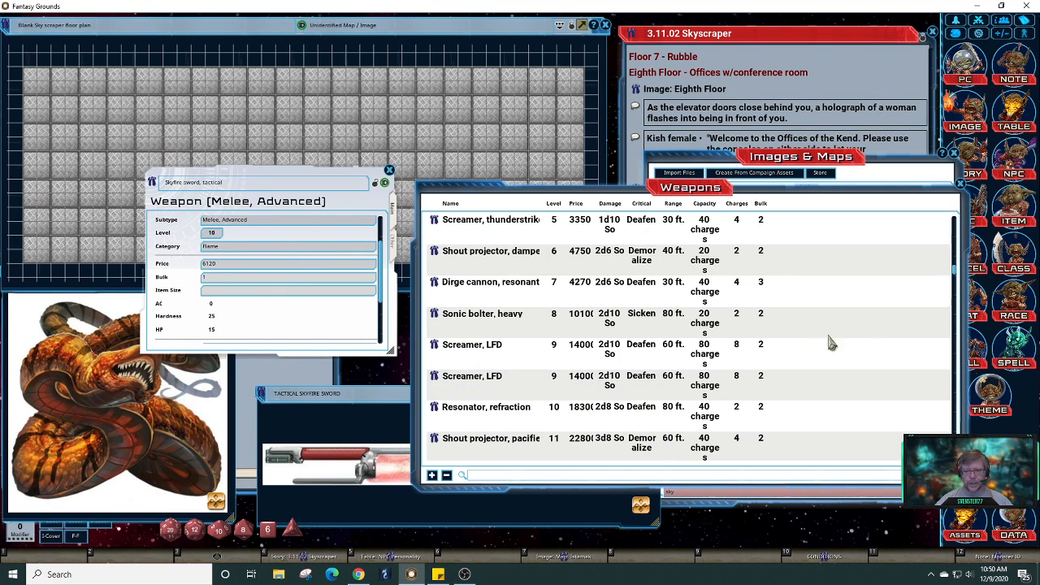
scroll(868, 326, down, 3)
scroll(868, 327, down, 10)
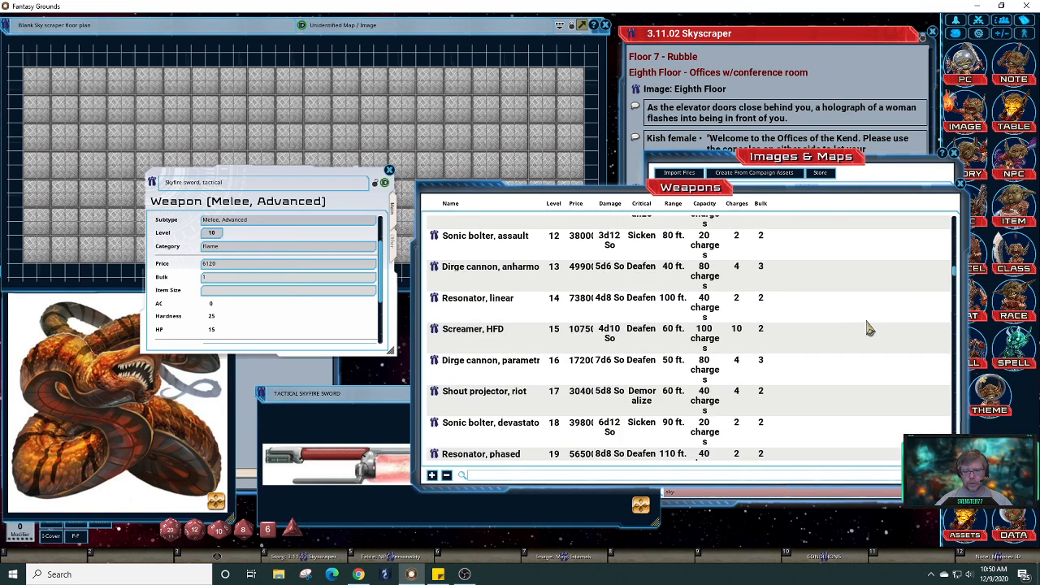
scroll(868, 327, down, 3)
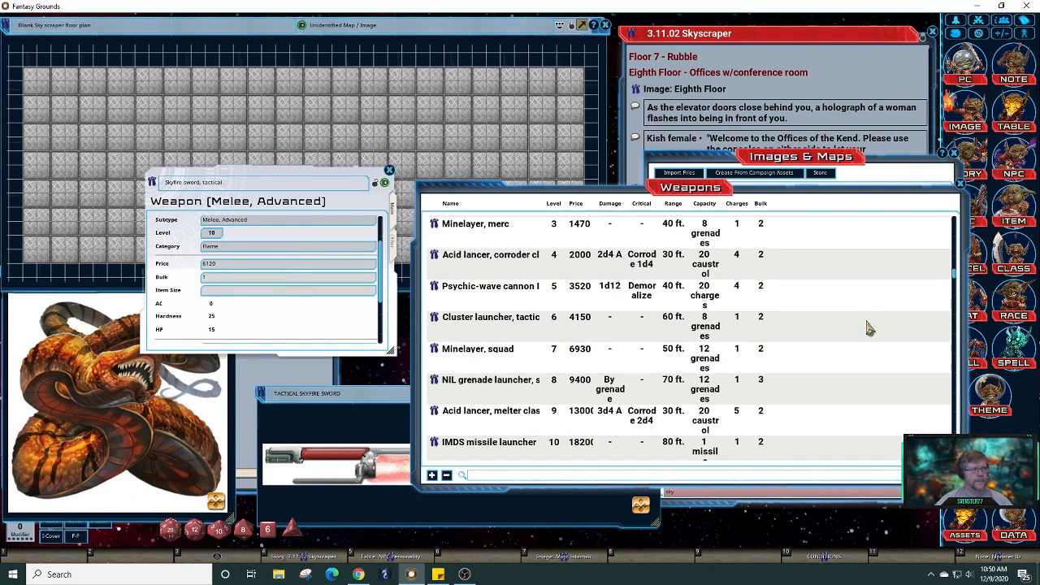
scroll(868, 326, down, 1)
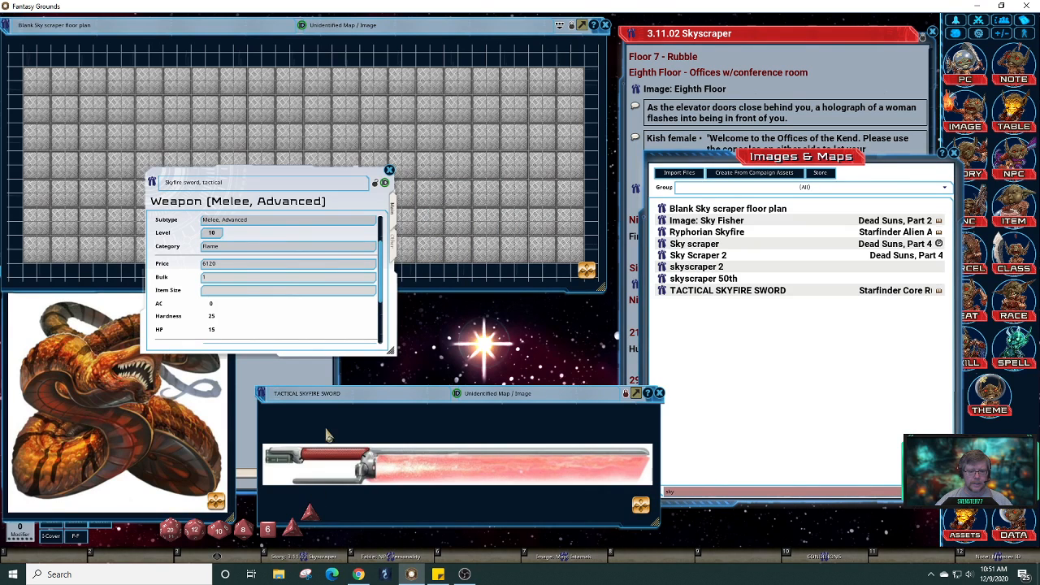
- Move the TACTICAL SKYFIRE SWORD image aside, roll a d4 and set the copied sword's price to 18200
drag(353, 398, 474, 393)
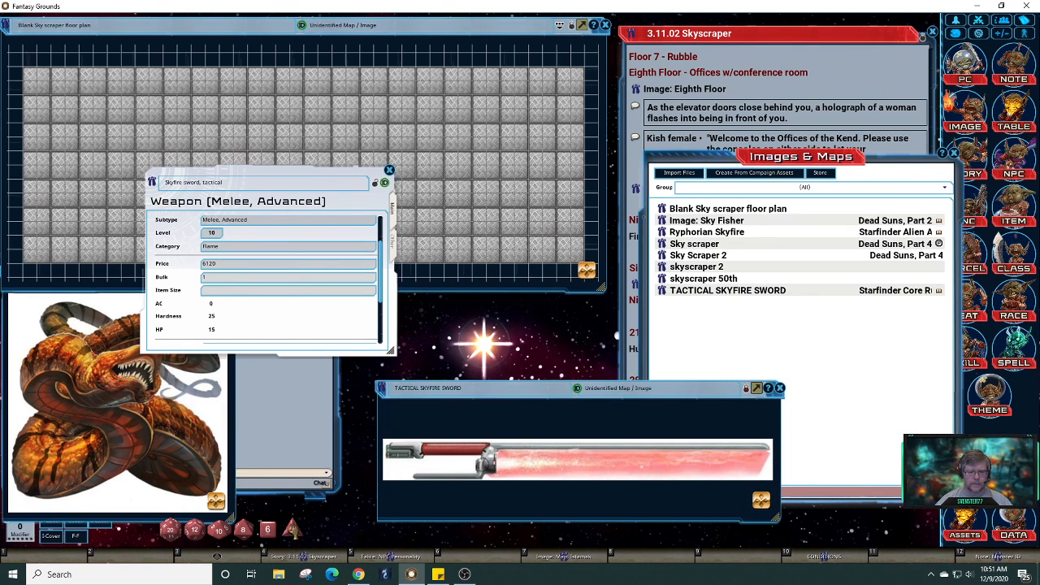
drag(343, 523, 276, 422)
click(238, 280)
click(231, 268)
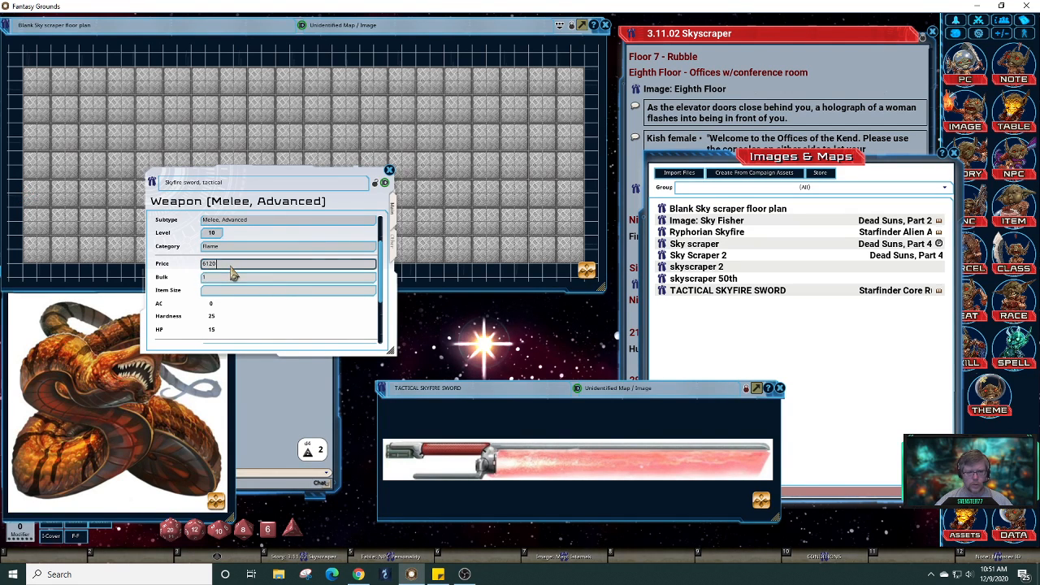
key(BackSpace)
key(BackSpace)
key(BackSpace)
key(BackSpace)
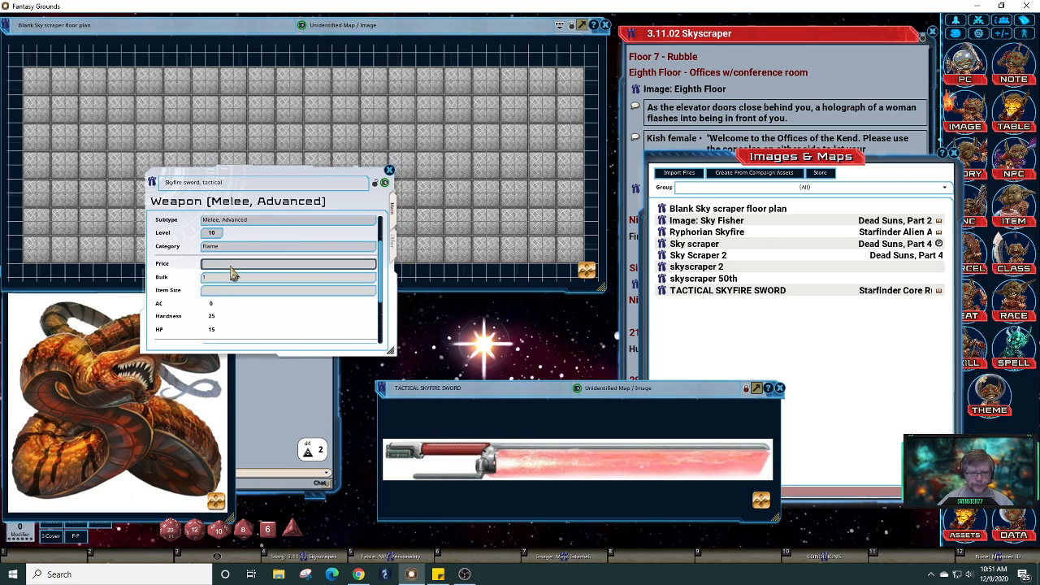
text(18200)
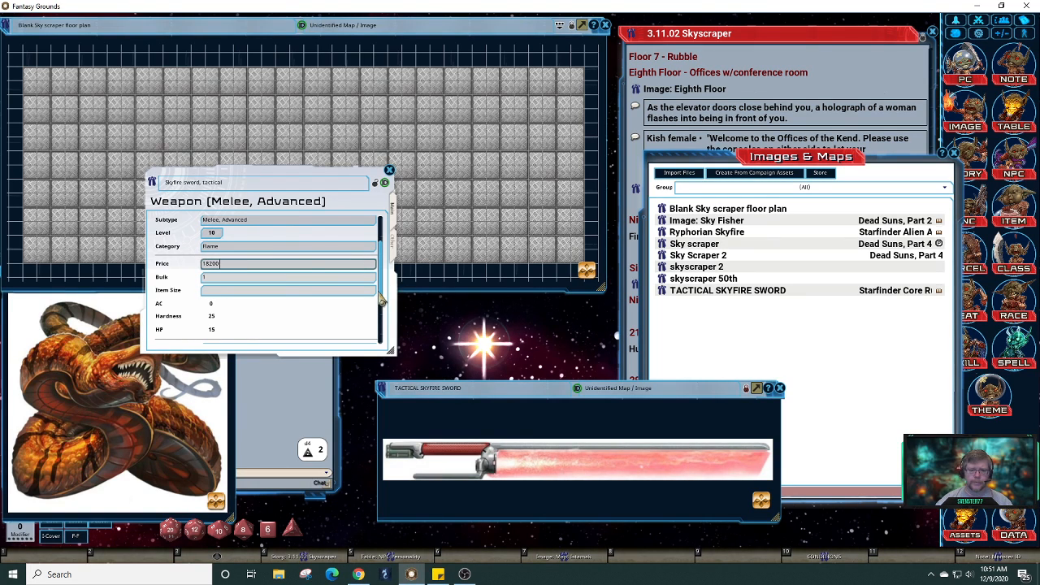
- Set the copied sword's damage to 3d4 F
scroll(382, 292, down, 3)
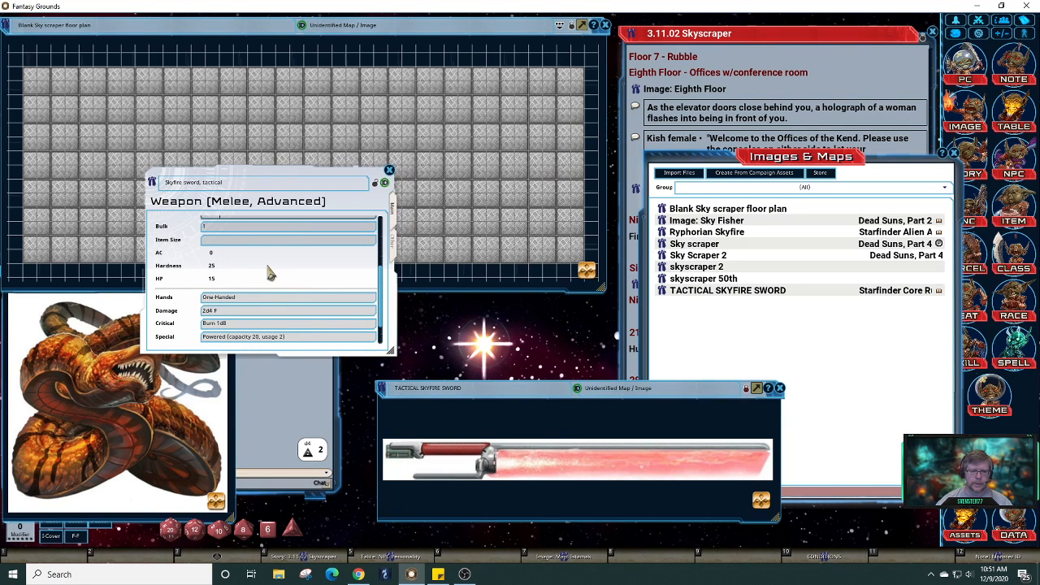
scroll(384, 294, down, 1)
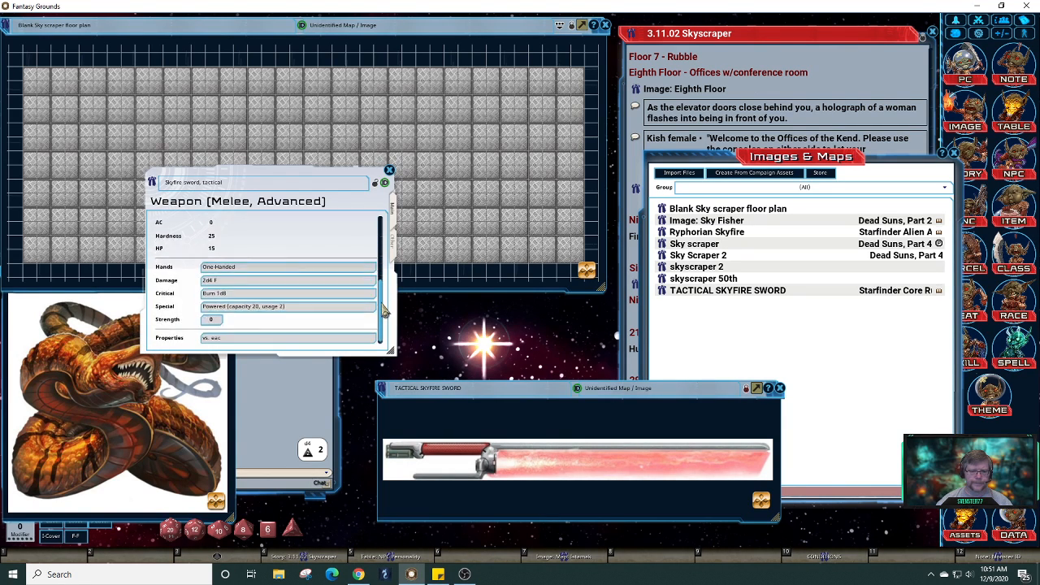
click(276, 280)
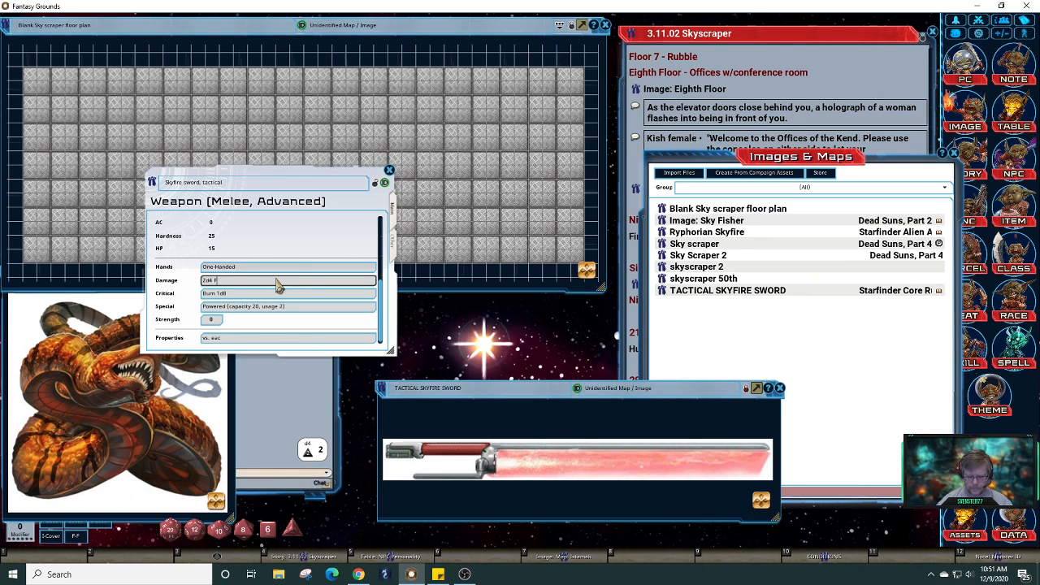
key(Left)
key(Left)
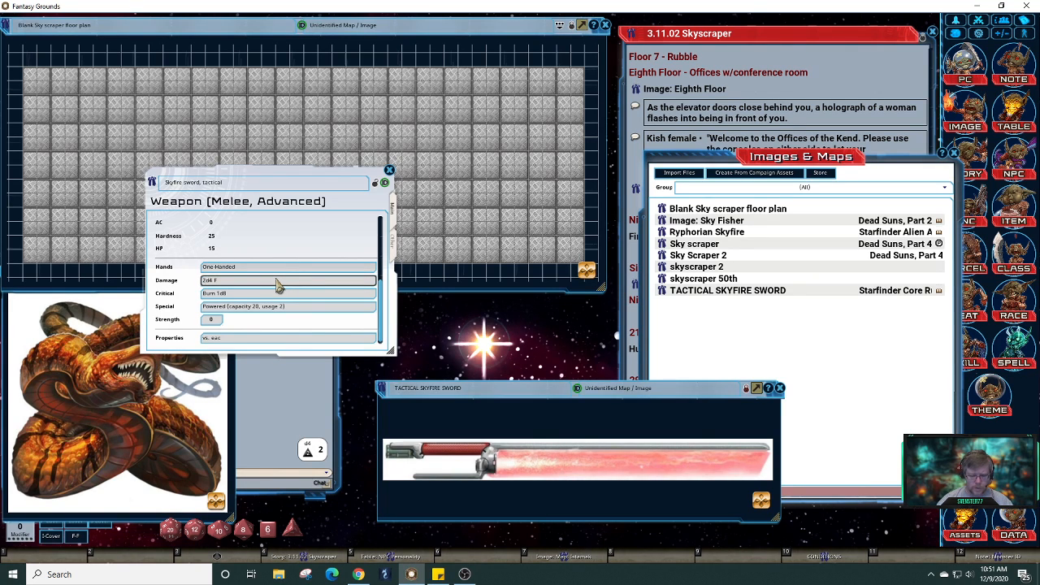
key(BackSpace)
text(3)
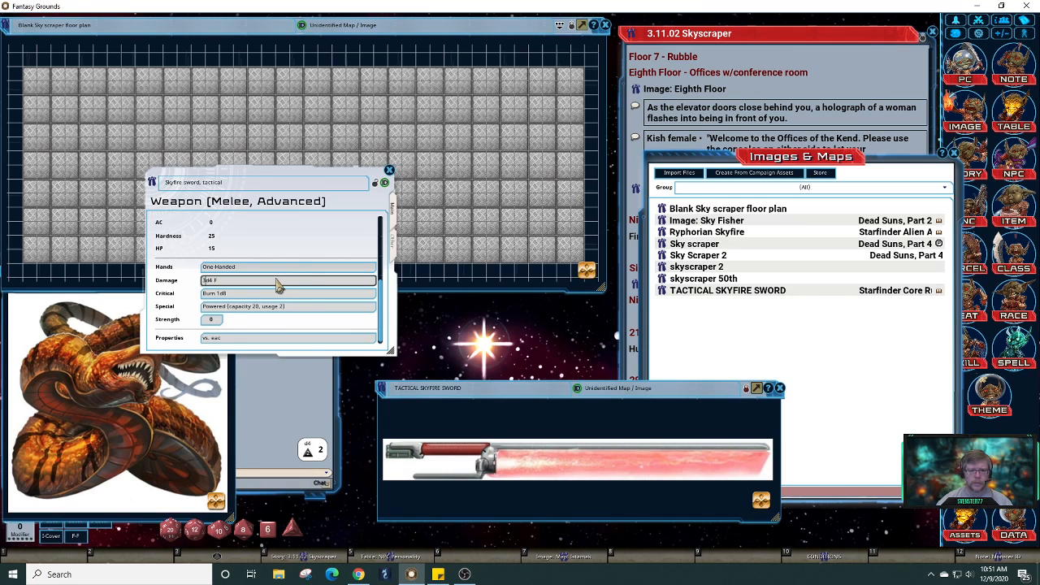
- Rename the copied item "Skyfire sword, tactical, +2" and set its damage to 3d4+2 F
click(263, 183)
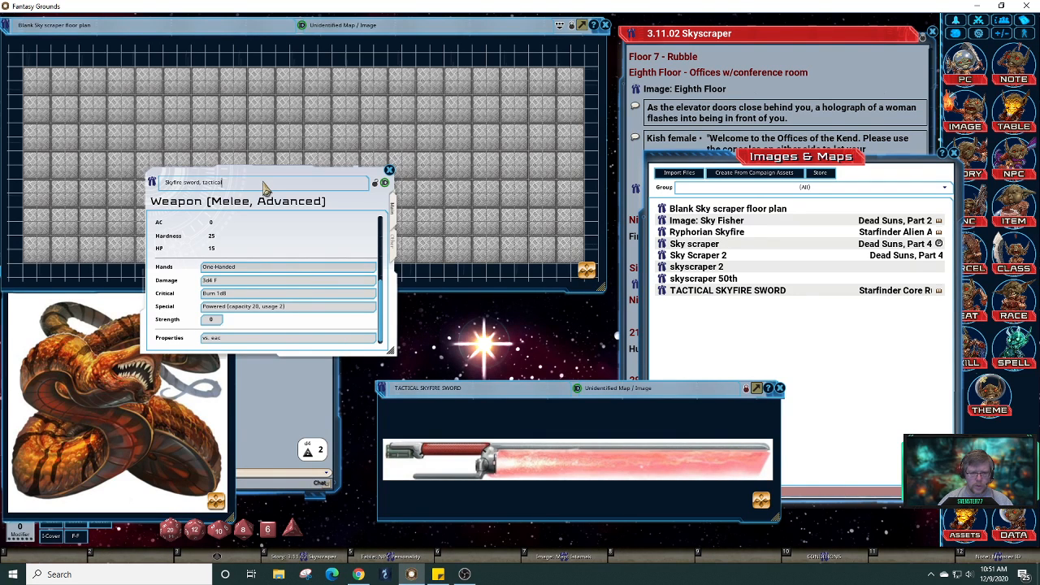
text(, +2)
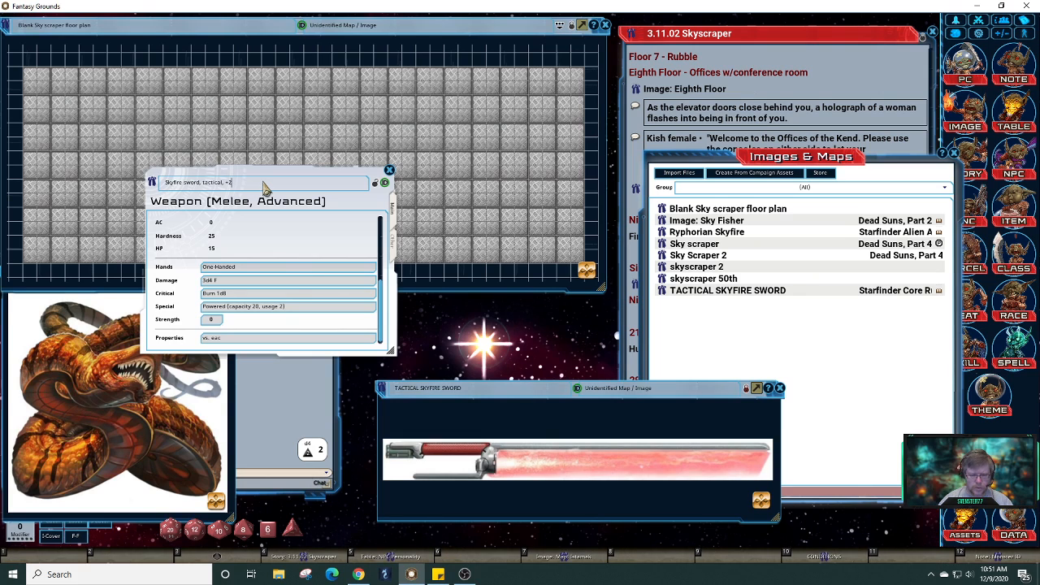
click(262, 281)
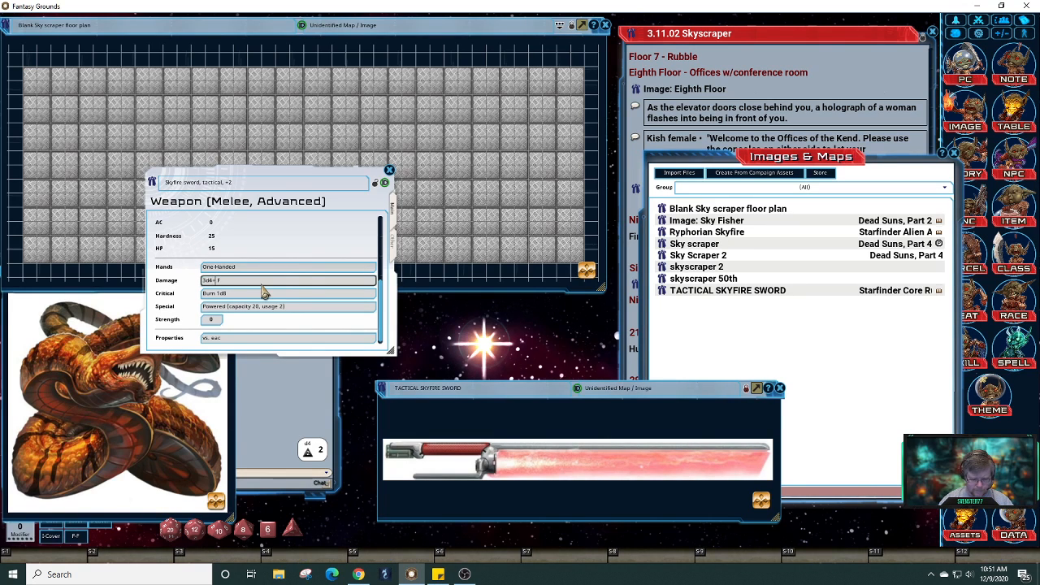
text(+2)
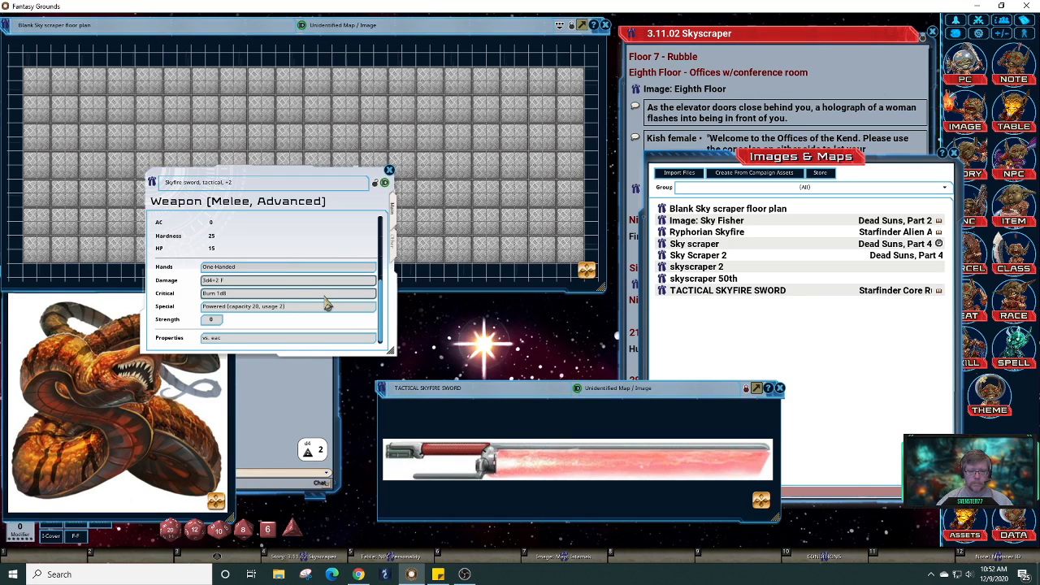
- Set the +2 sword's critical effect to Burn 1d8+2
click(269, 293)
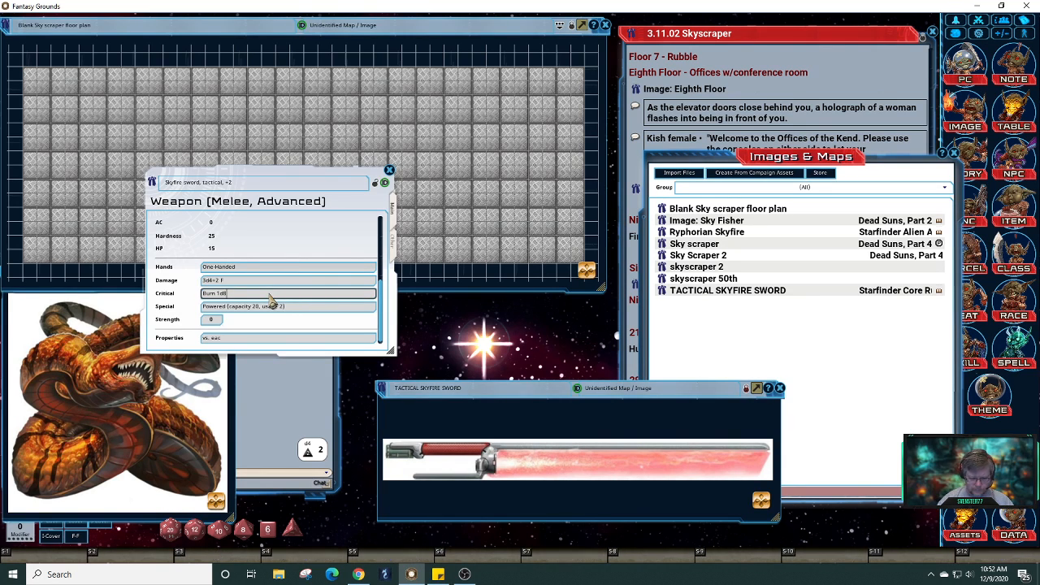
text(+2)
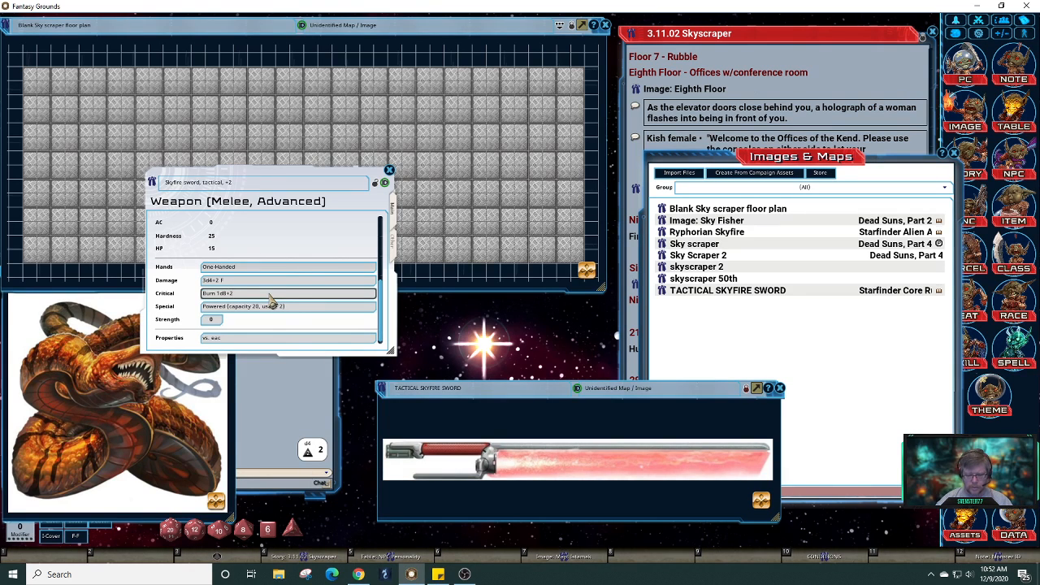
key(Left)
key(Left)
key(Left)
key(Left)
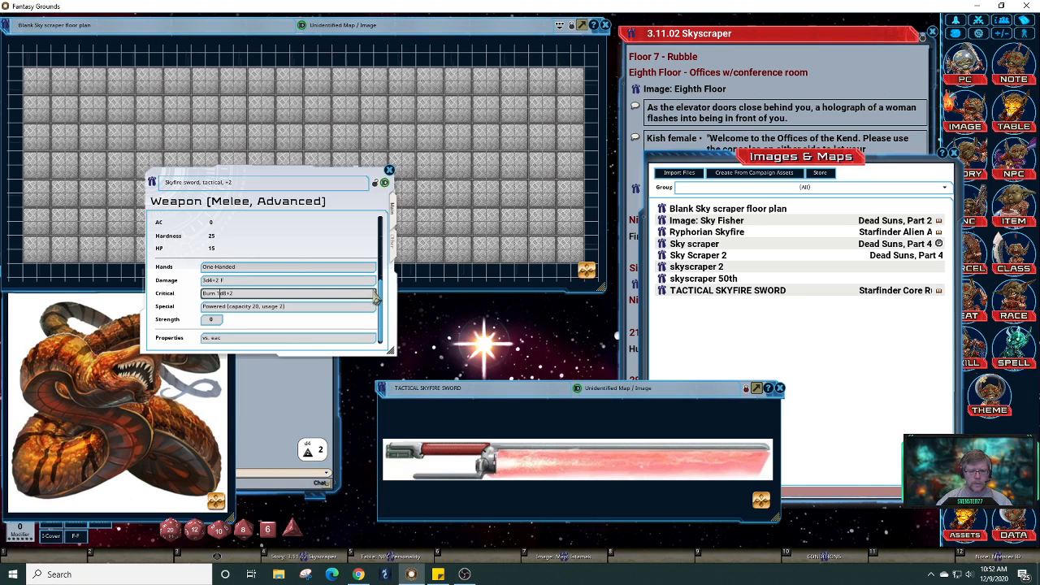
- Change the die size in the +2 Skyfire sword's damage formula
drag(387, 284, 407, 248)
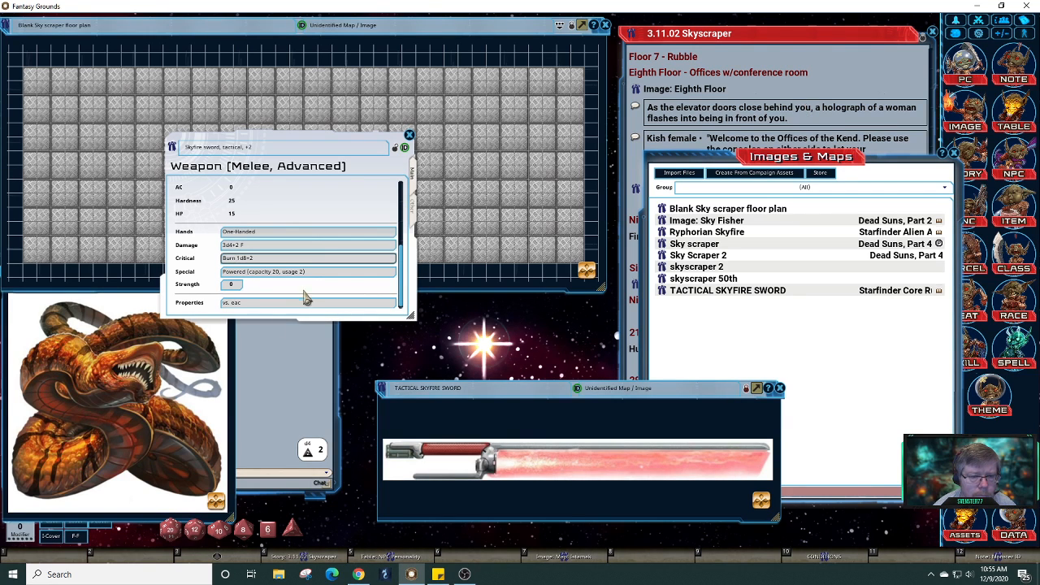
click(235, 247)
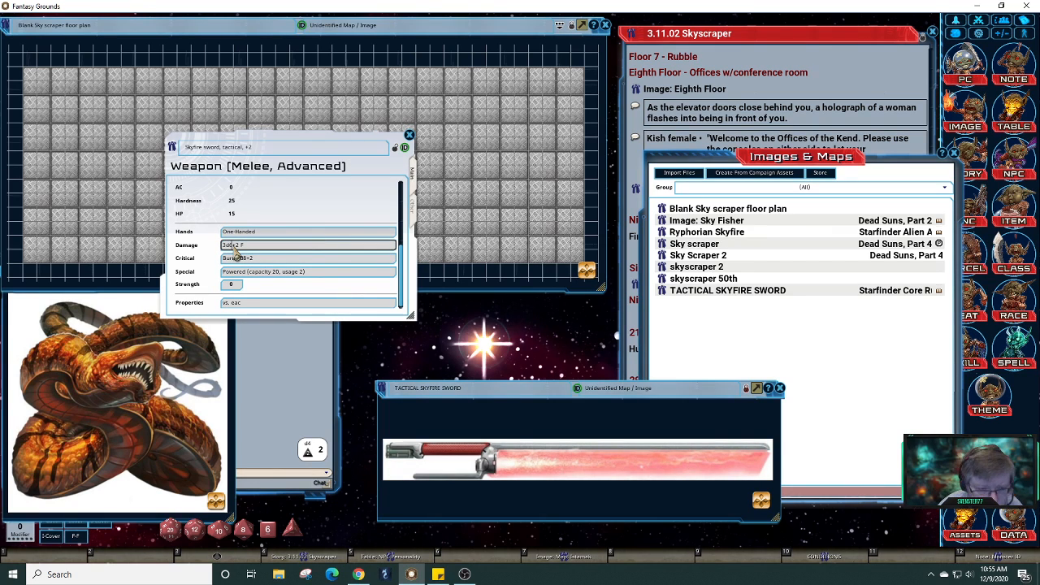
click(281, 258)
click(340, 234)
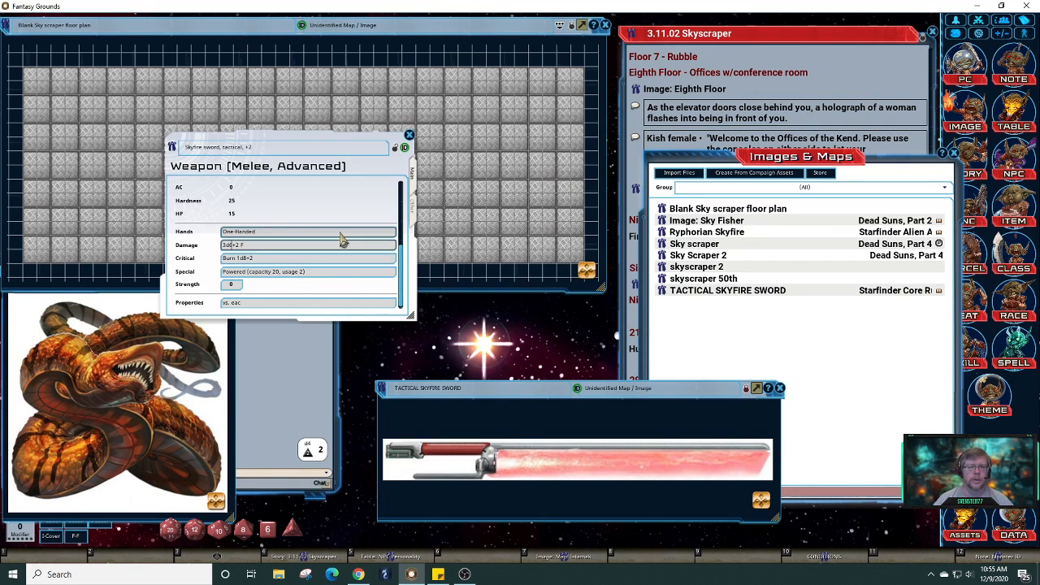
click(344, 274)
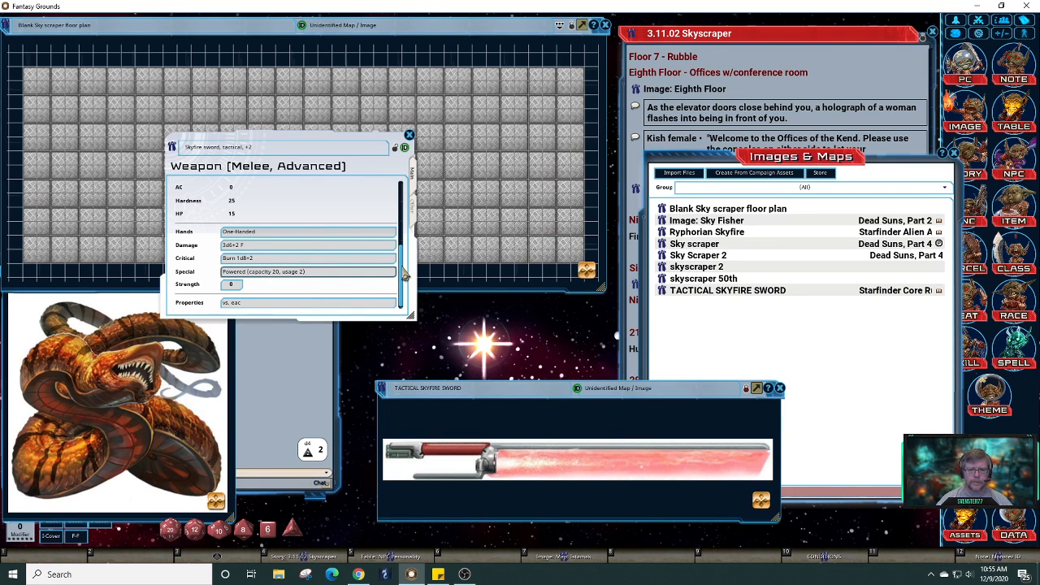
- Set the +2 Skyfire sword's price to 22,100 and lock the item record
scroll(402, 274, up, 3)
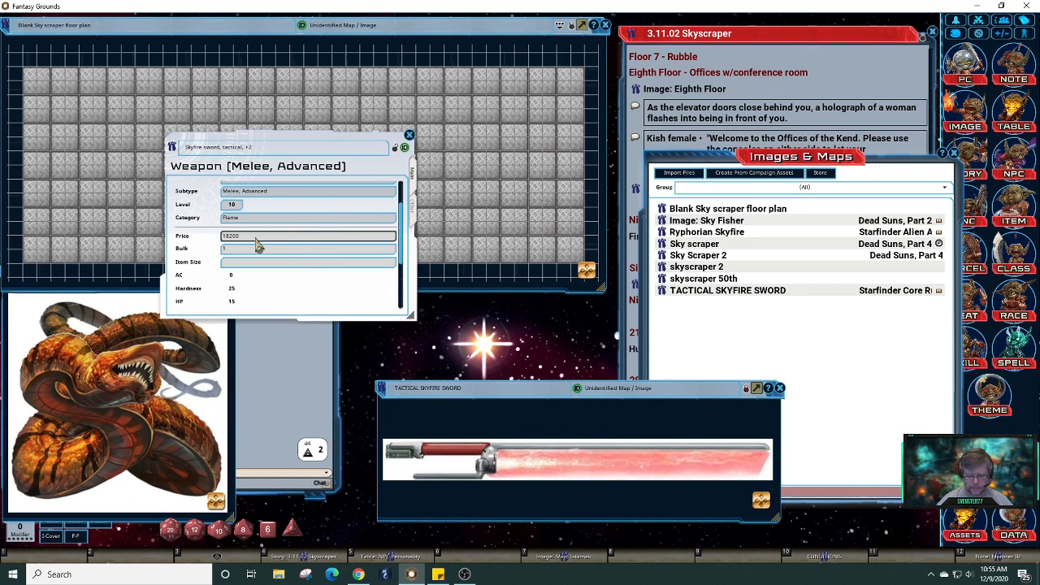
key(BackSpace)
key(BackSpace)
key(BackSpace)
key(BackSpace)
key(BackSpace)
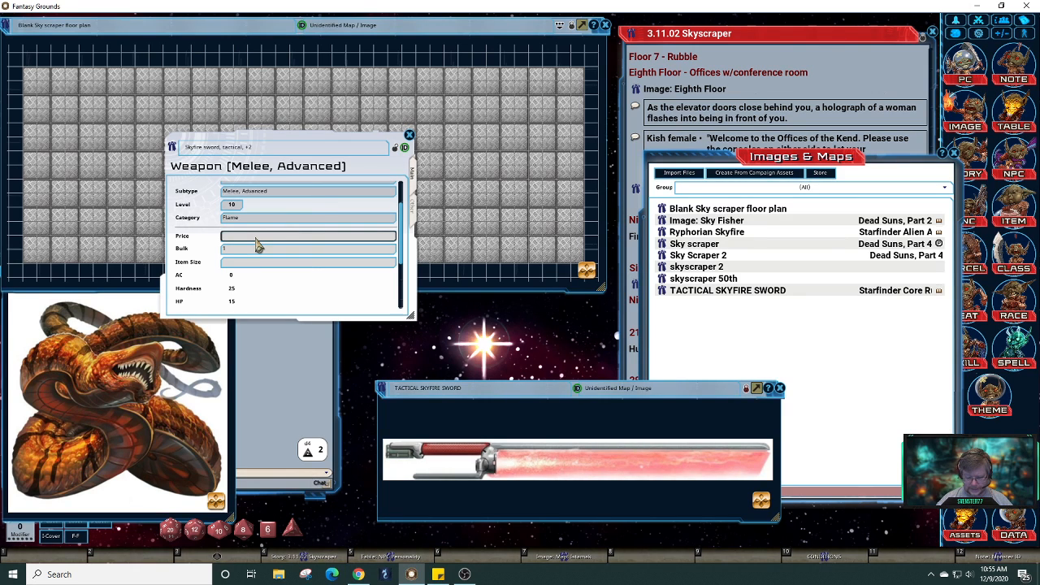
text(22)
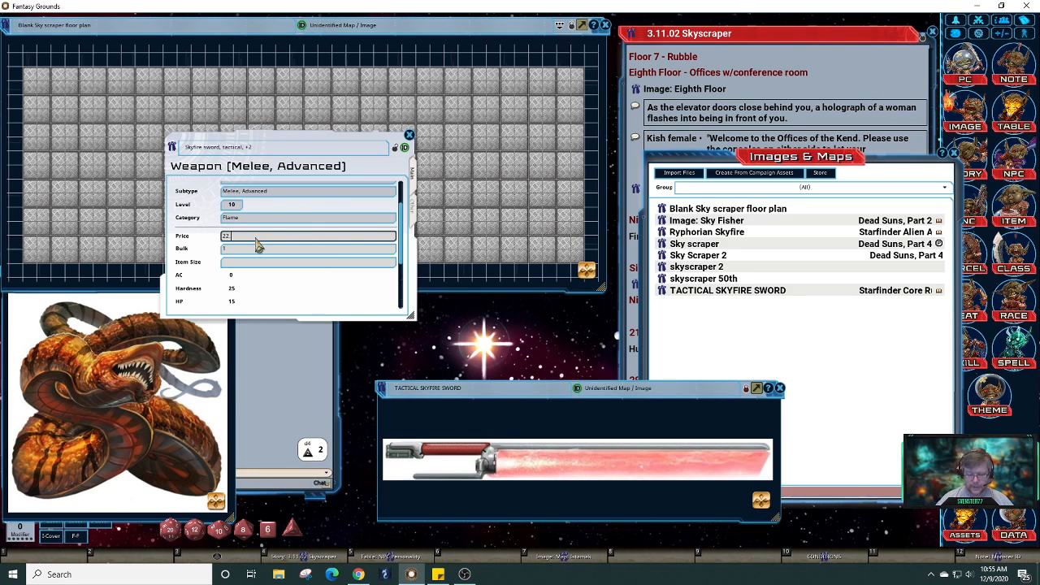
text(.11)
key(BackSpace)
key(BackSpace)
text(100)
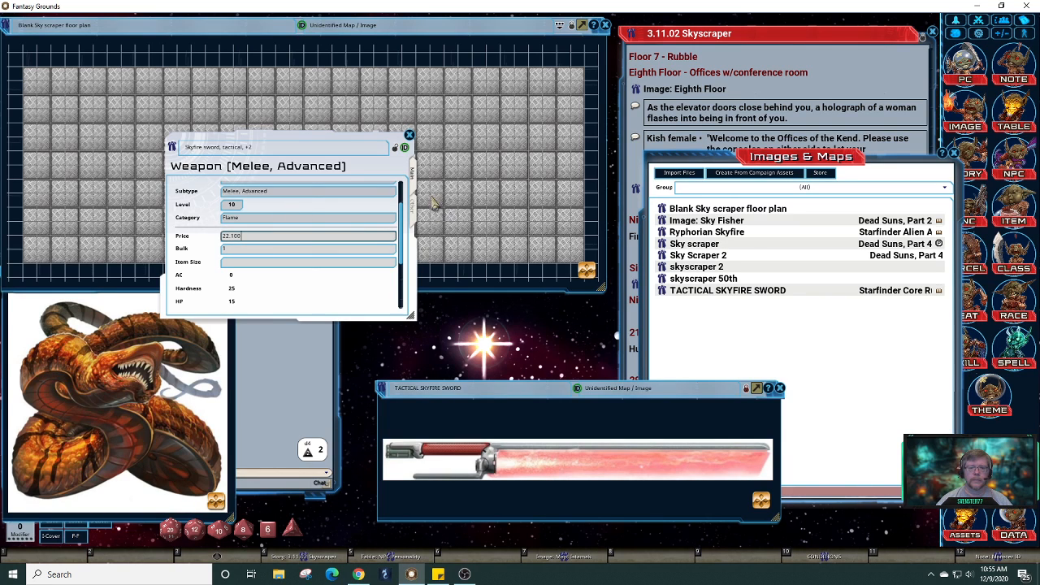
click(395, 152)
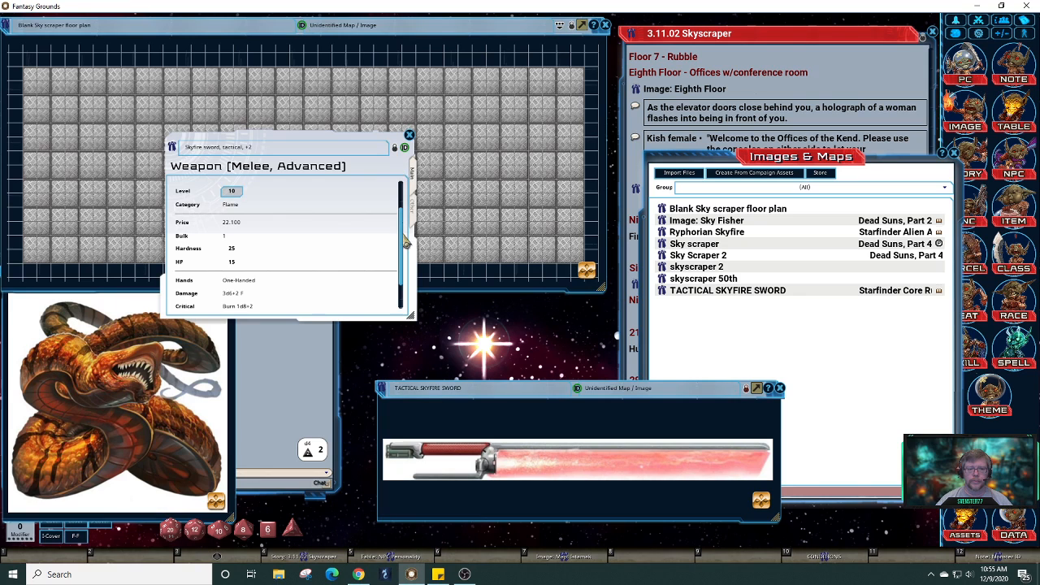
scroll(404, 247, up, 3)
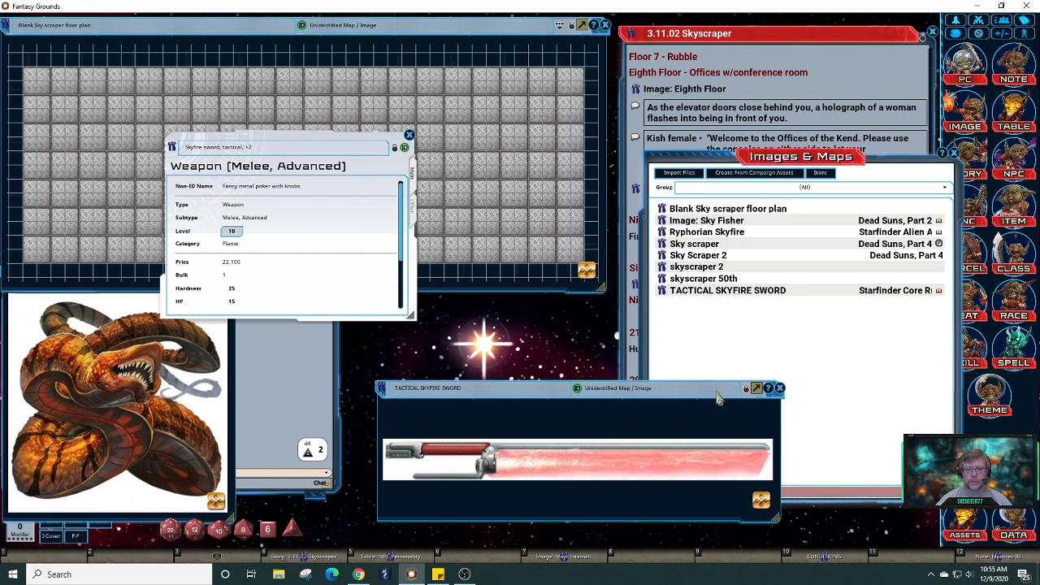
- Close the TACTICAL SKYFIRE SWORD image and the image list, keeping the +2 sword's record open clear of the Skyscraper story
click(780, 389)
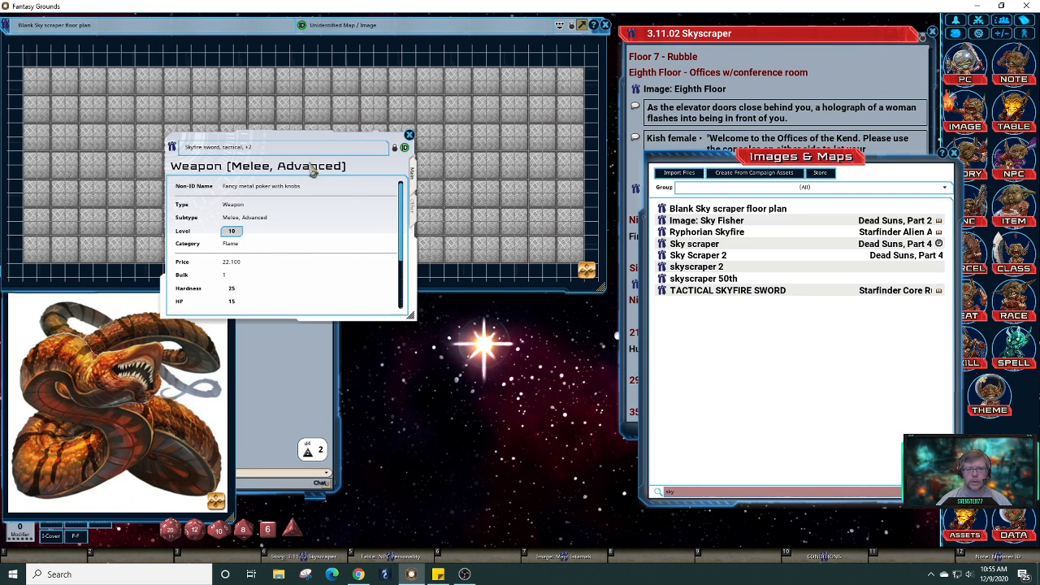
drag(347, 164, 428, 355)
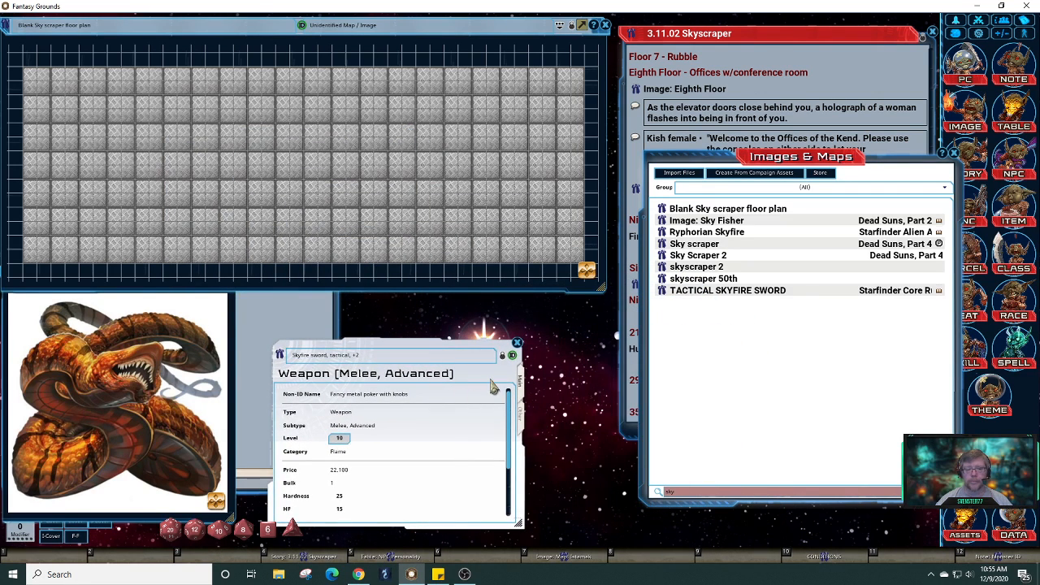
right_click(492, 376)
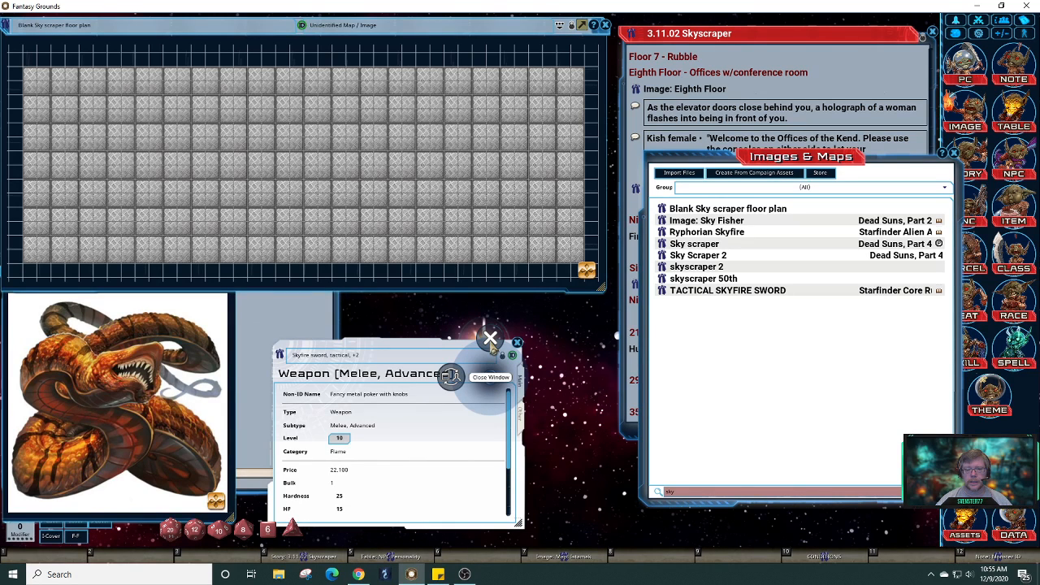
click(447, 439)
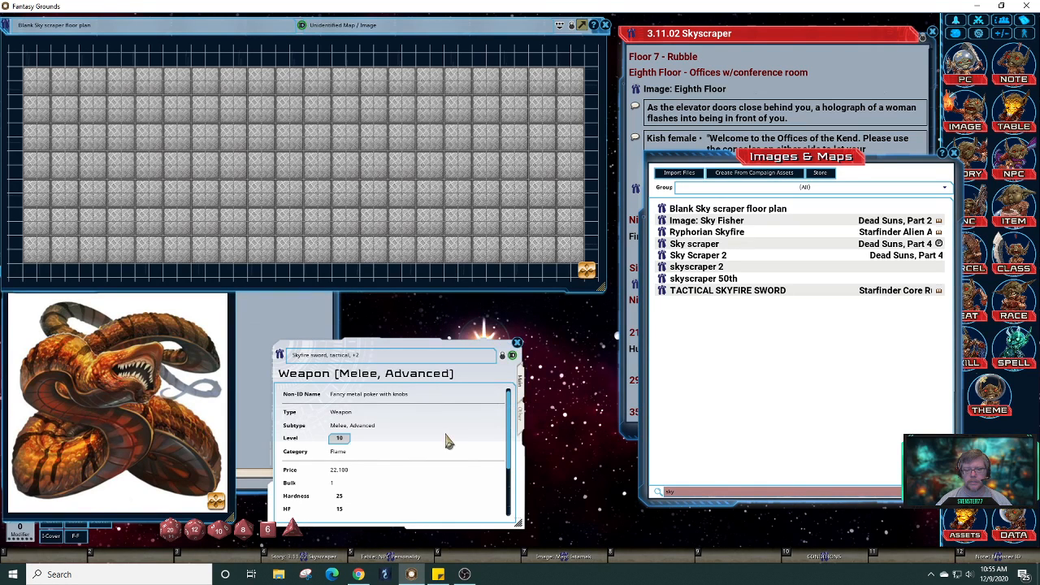
right_click(447, 437)
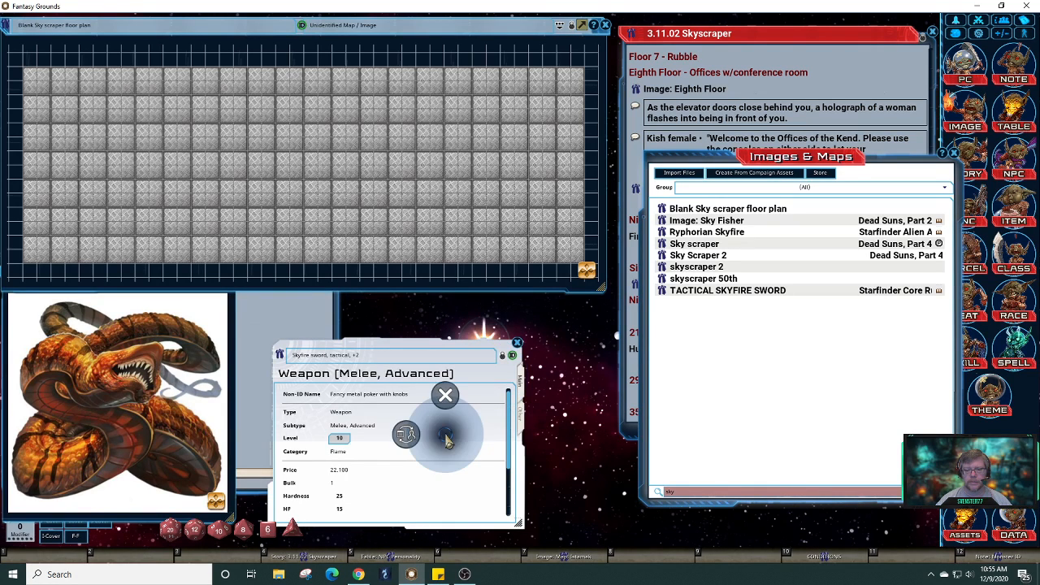
click(445, 475)
drag(422, 362, 627, 528)
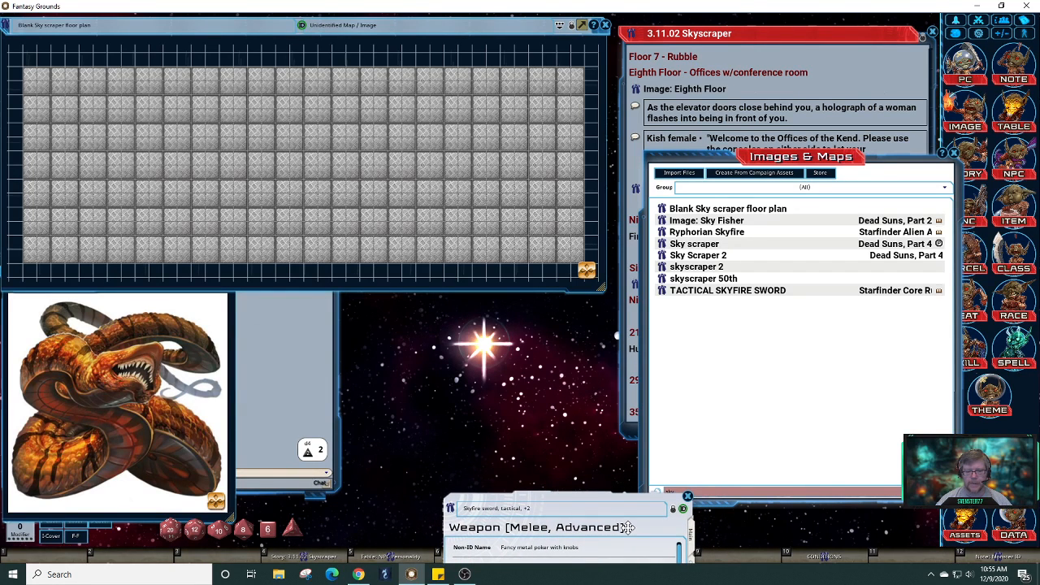
click(953, 153)
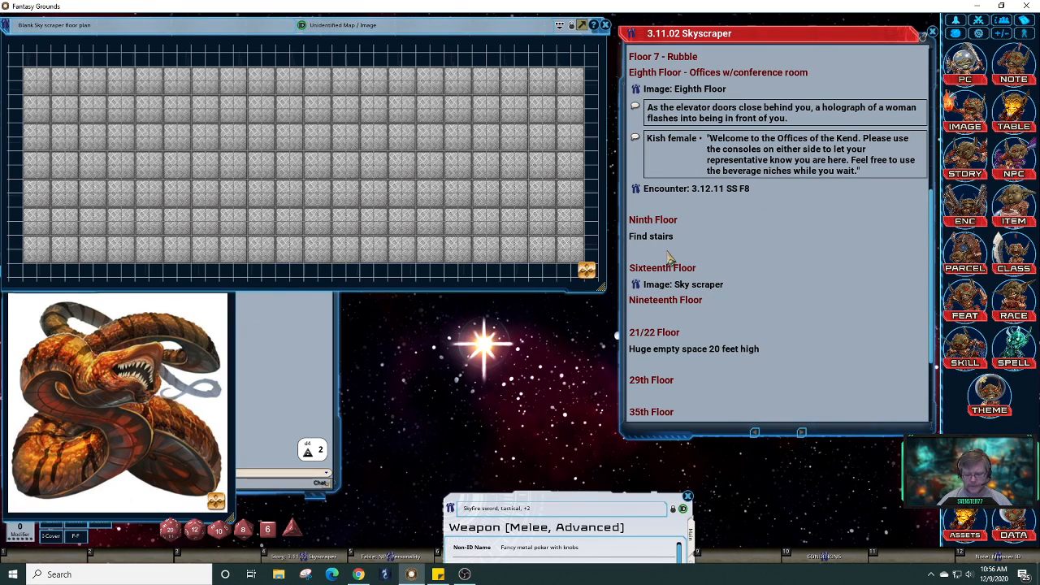
- Add blank lines below "Find stairs" under Ninth Floor, link the +2 Skyfire sword there and close its record
key(Return)
key(Return)
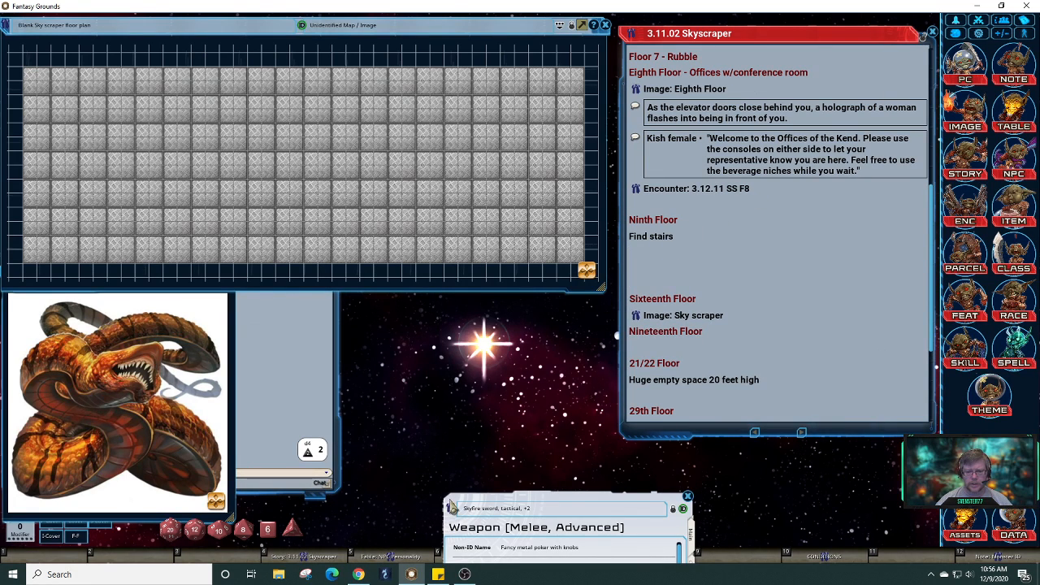
drag(451, 509, 637, 273)
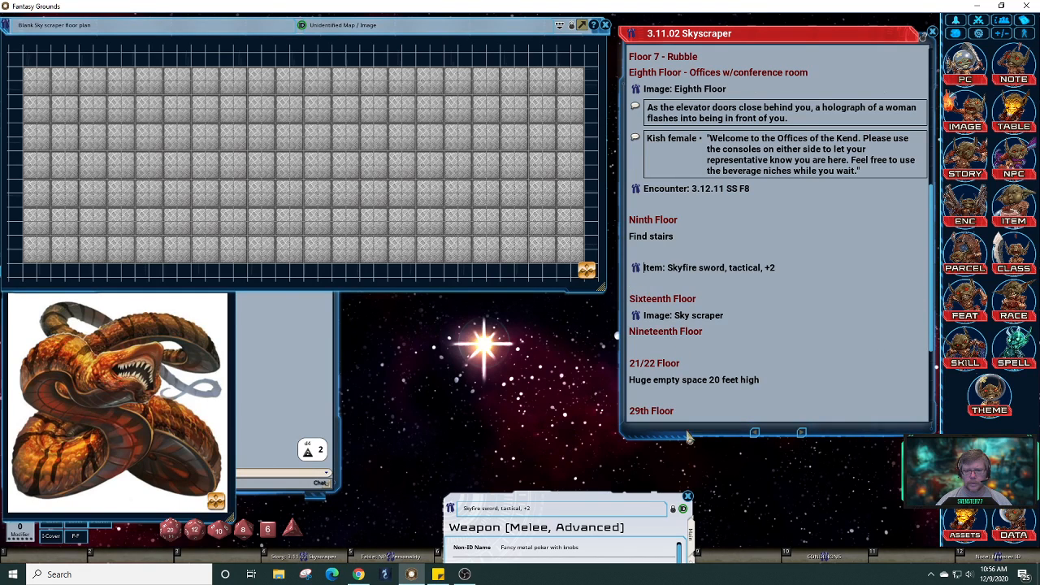
click(688, 496)
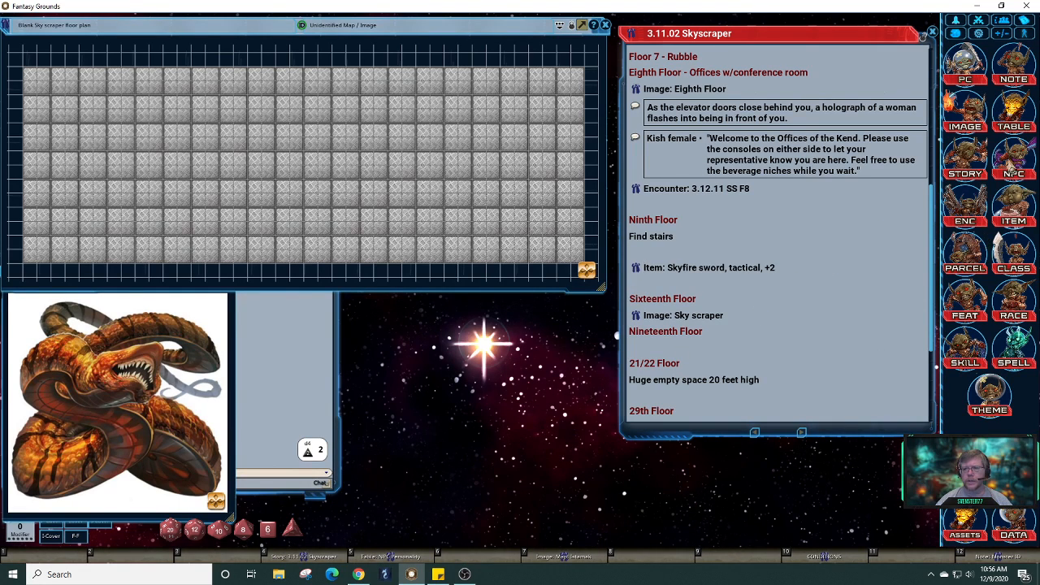
- Search the NPCs for "ghost", open Ghost Grande and link it above the sword under Ninth Floor in the Skyscraper story
click(1011, 163)
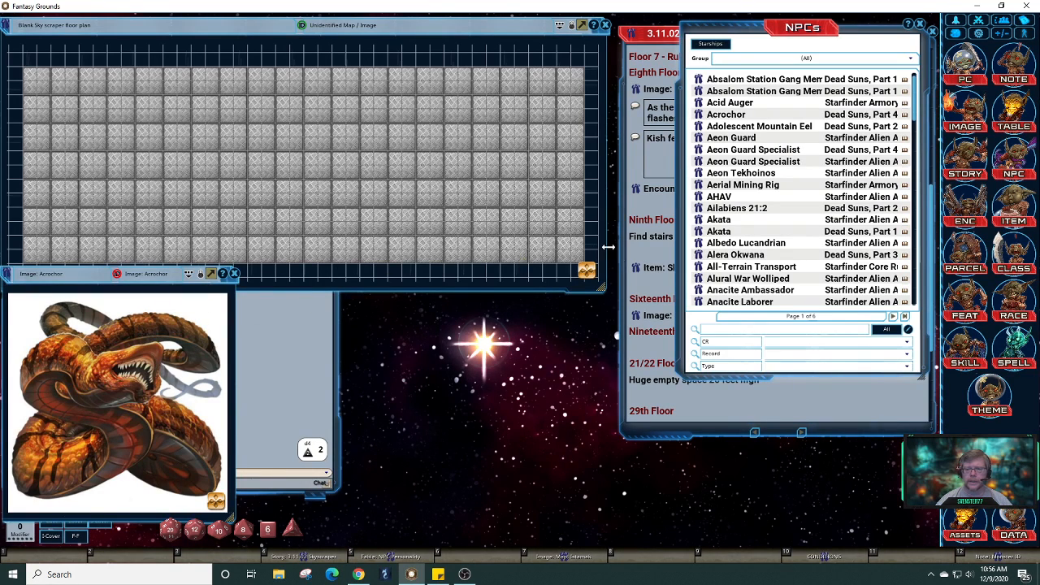
click(748, 330)
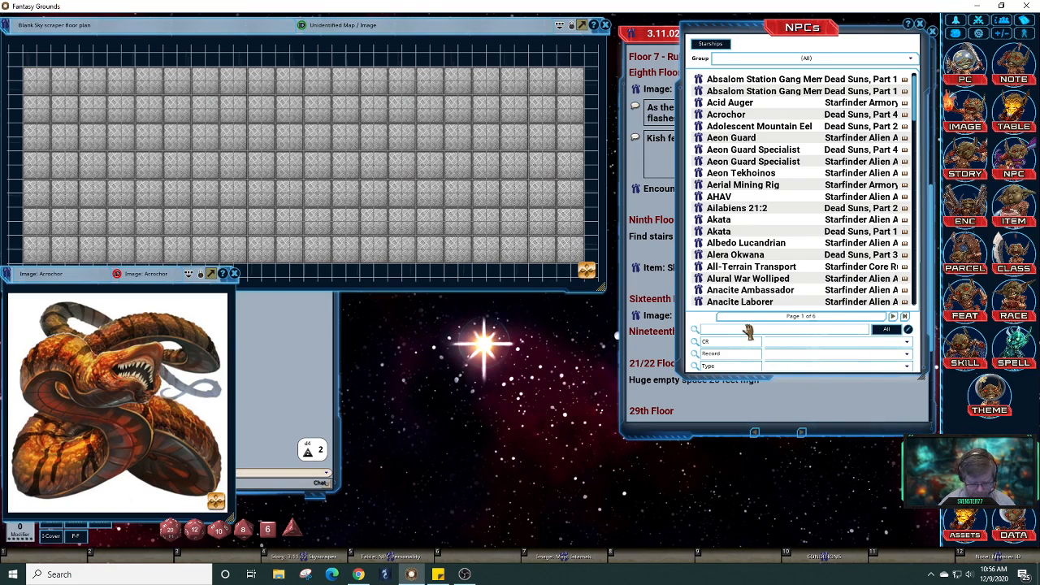
text(ghost)
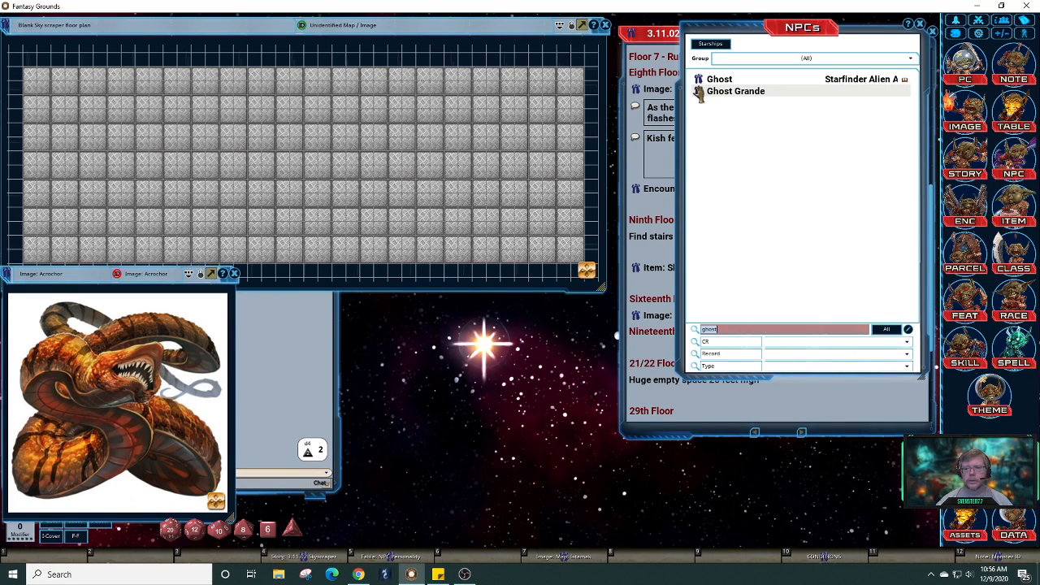
click(774, 94)
click(920, 23)
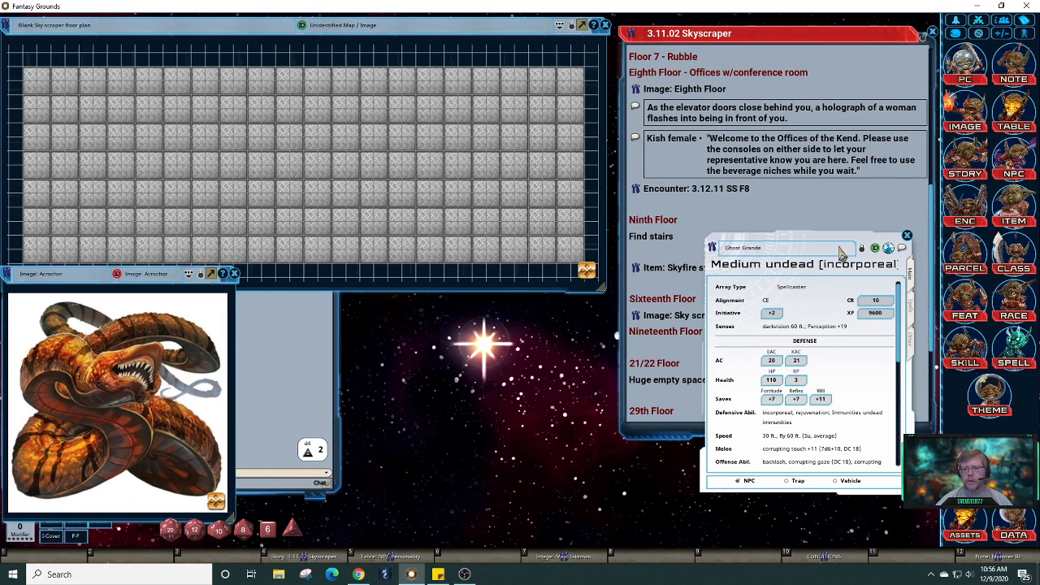
drag(734, 254, 351, 270)
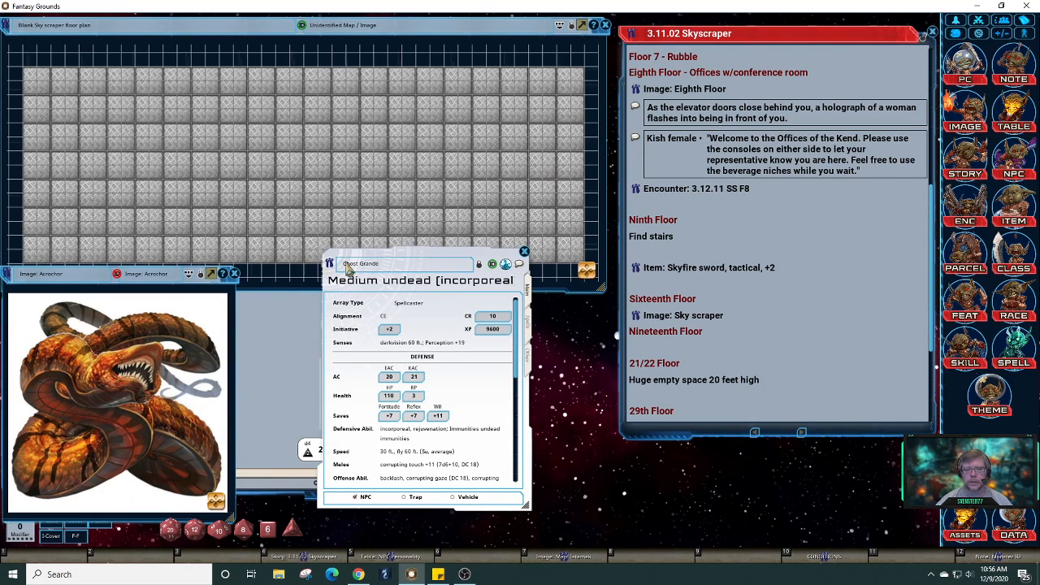
drag(654, 254, 655, 255)
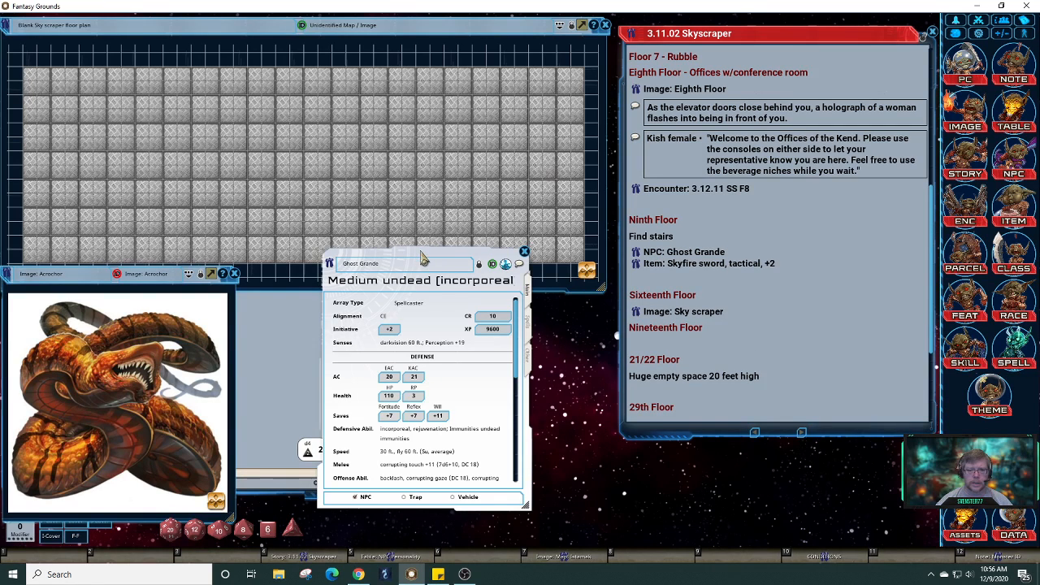
- Open the Ghost image from Ghost Grande's notes, close the NPC record and place the image beside the Acrochor picture
drag(422, 254, 352, 310)
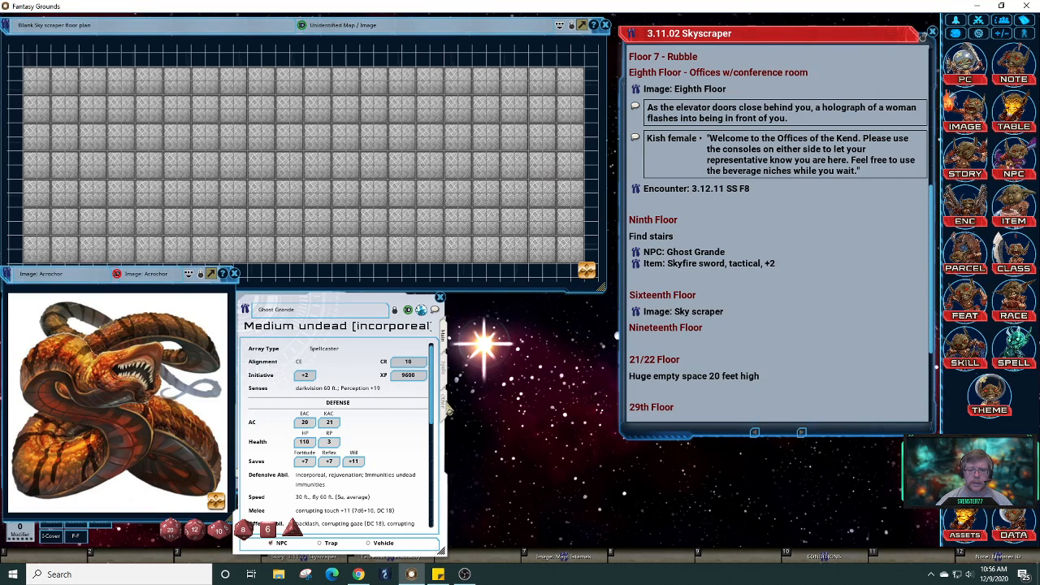
click(444, 401)
click(251, 364)
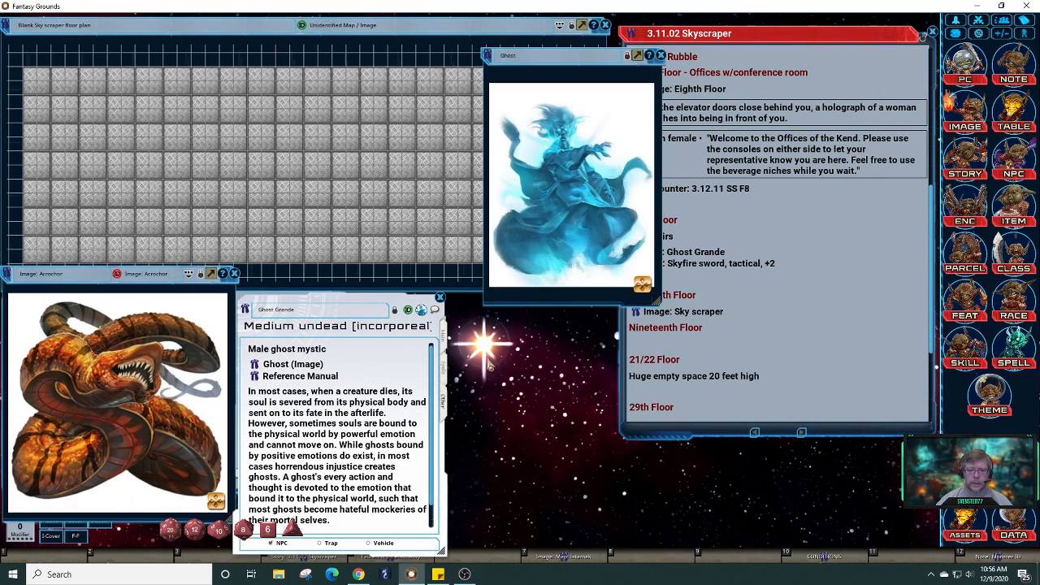
drag(598, 70, 588, 306)
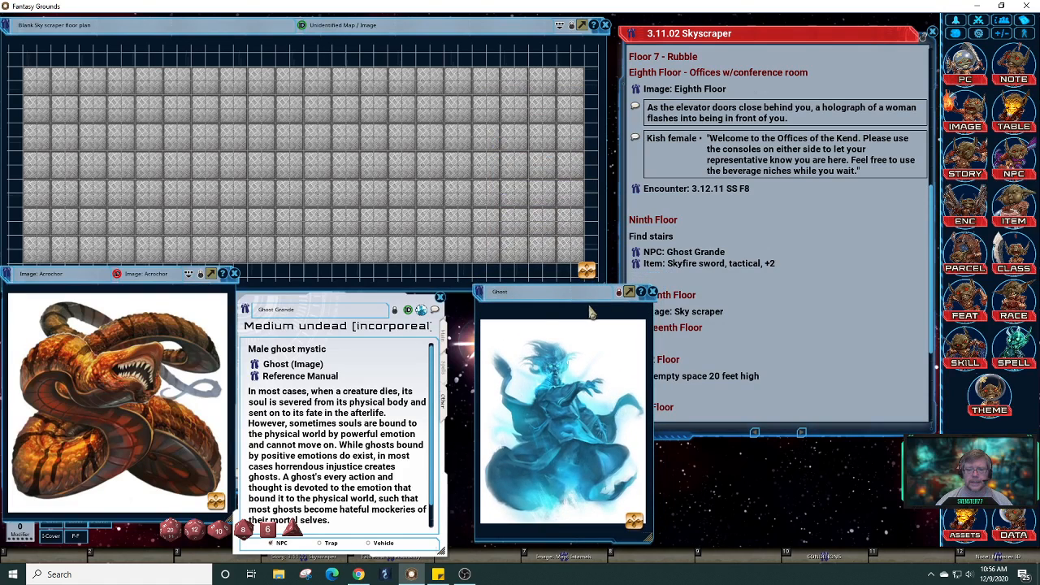
click(439, 297)
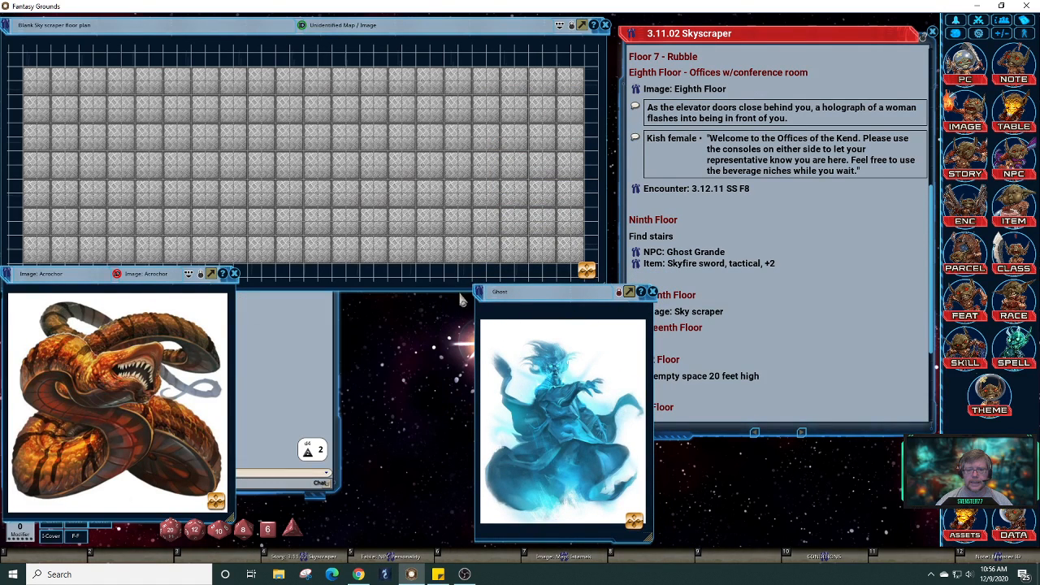
drag(558, 294, 369, 295)
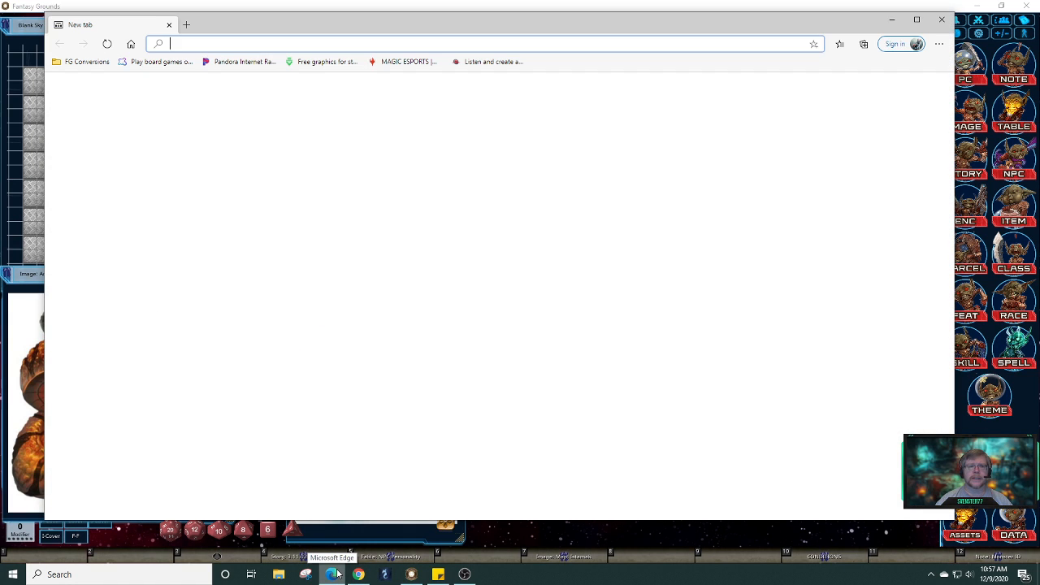
- Switch to Microsoft Edge, search the web for "ghostly office worker" and show the image results
mouse_move(334, 575)
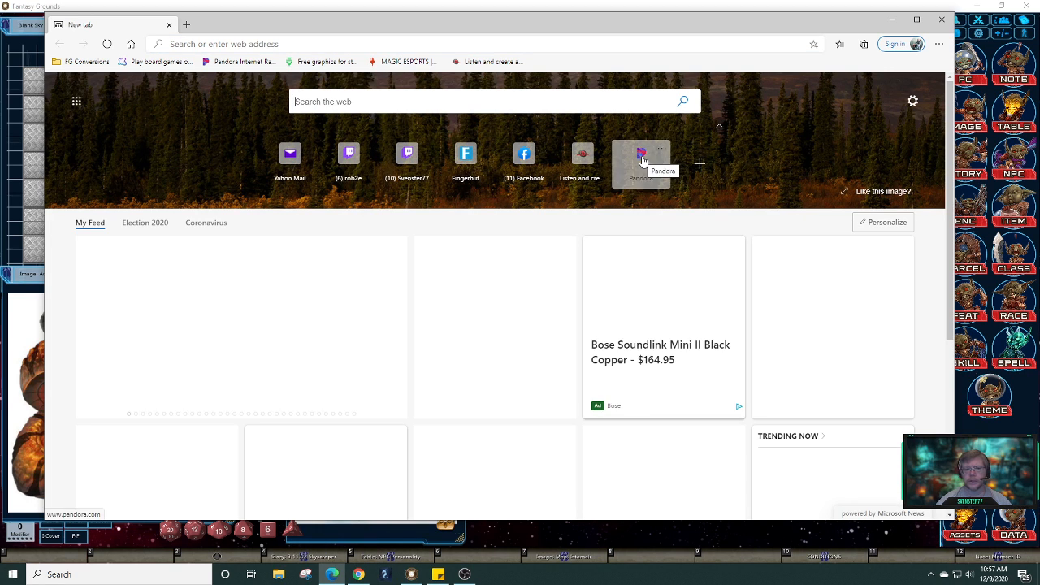
click(338, 97)
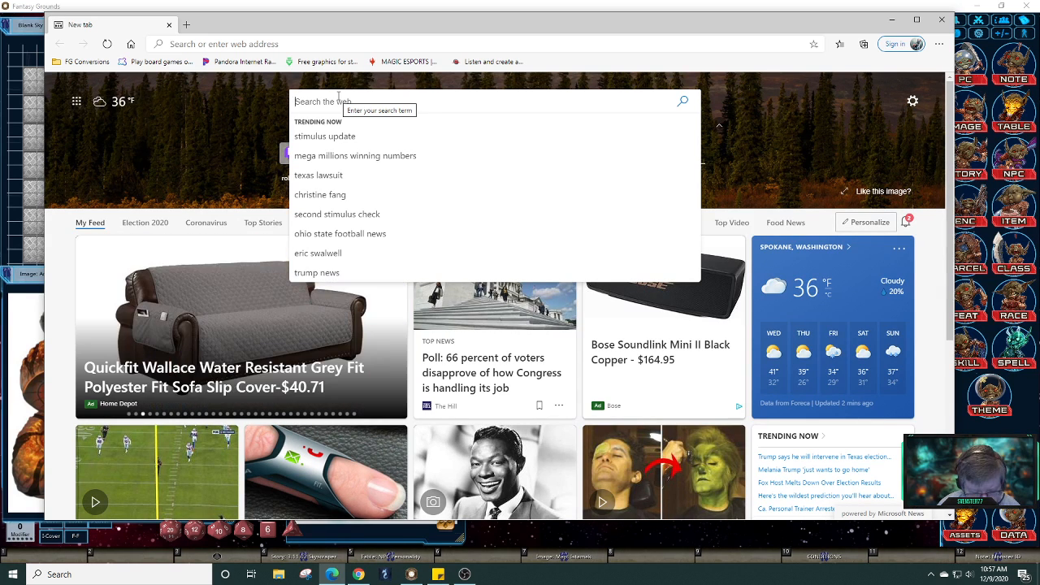
text(gho)
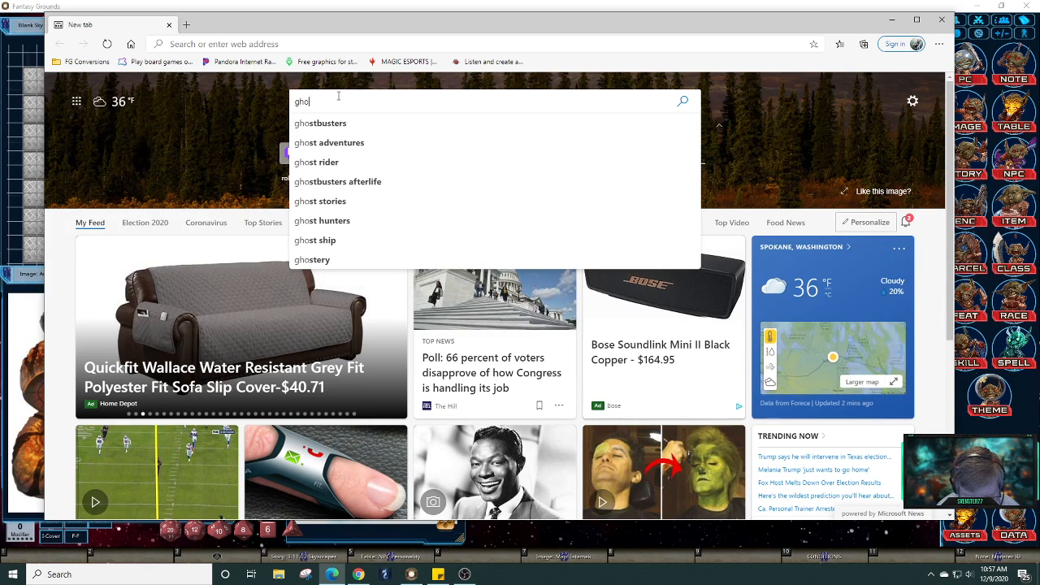
text(stly)
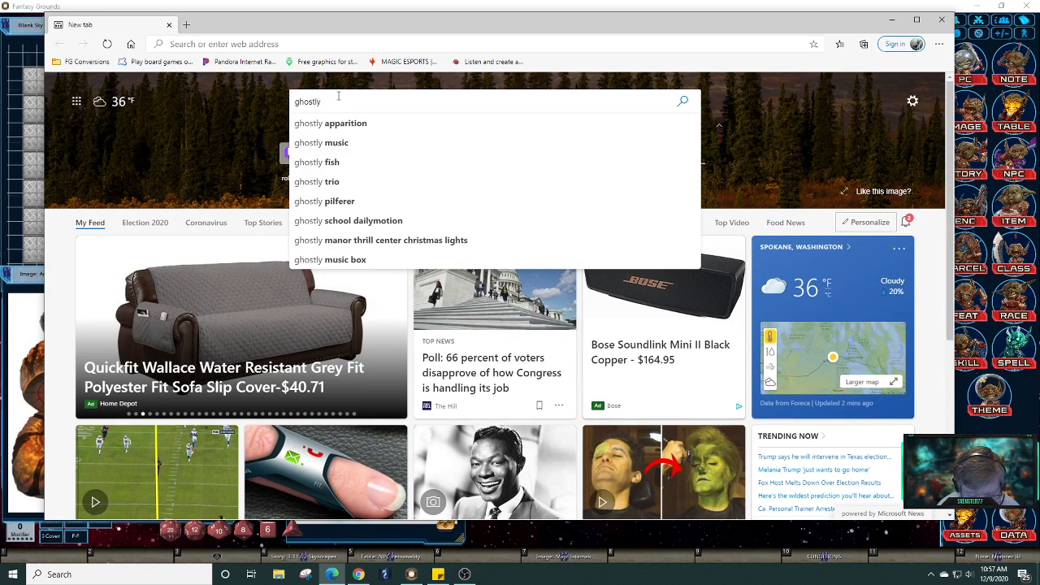
text( office worker)
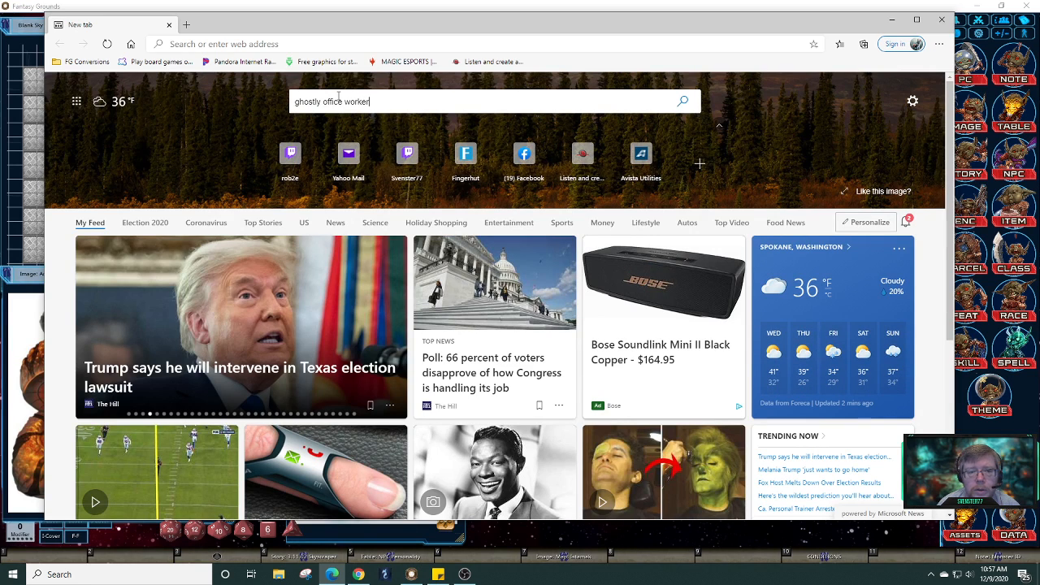
key(Return)
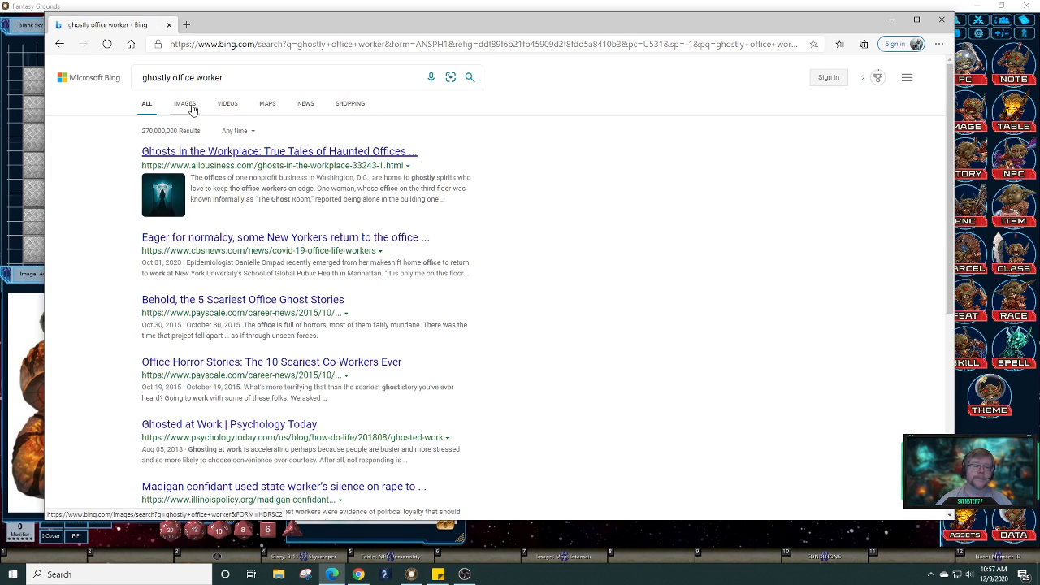
click(193, 104)
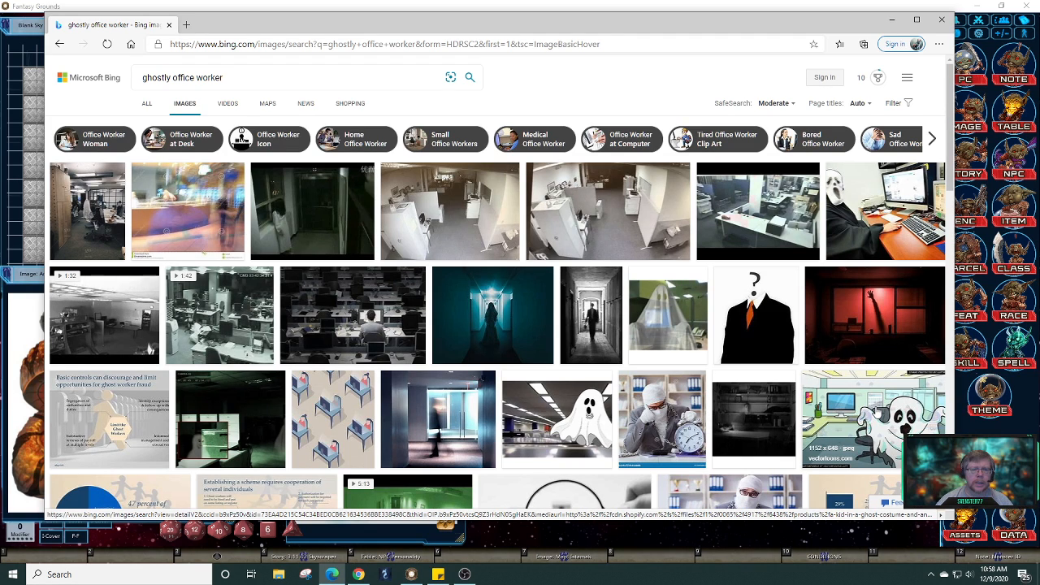
- Refine the image search to "ghostly office worker, fantasy" and look through the results
click(254, 79)
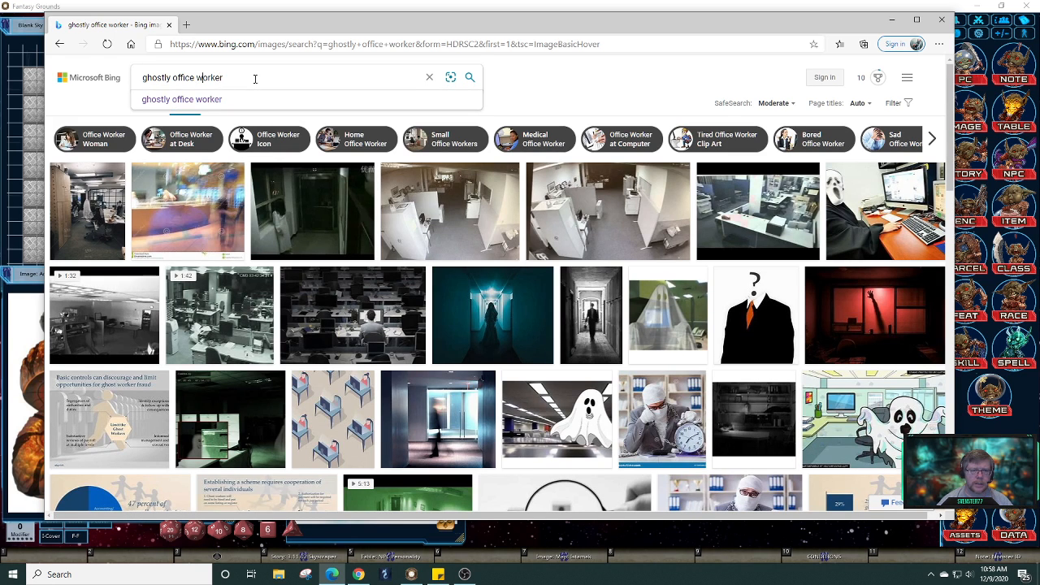
text(, f)
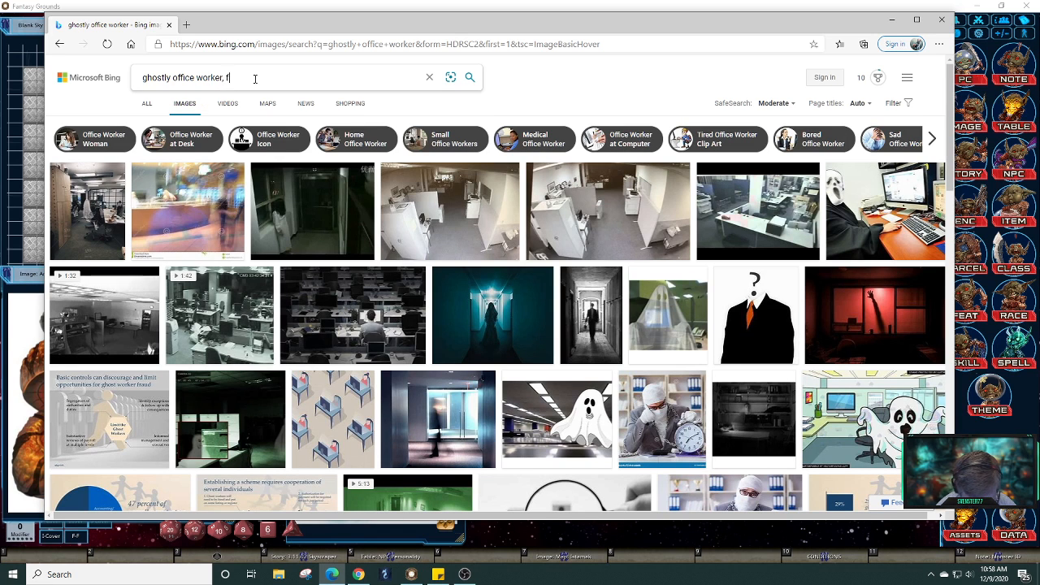
text(antasy)
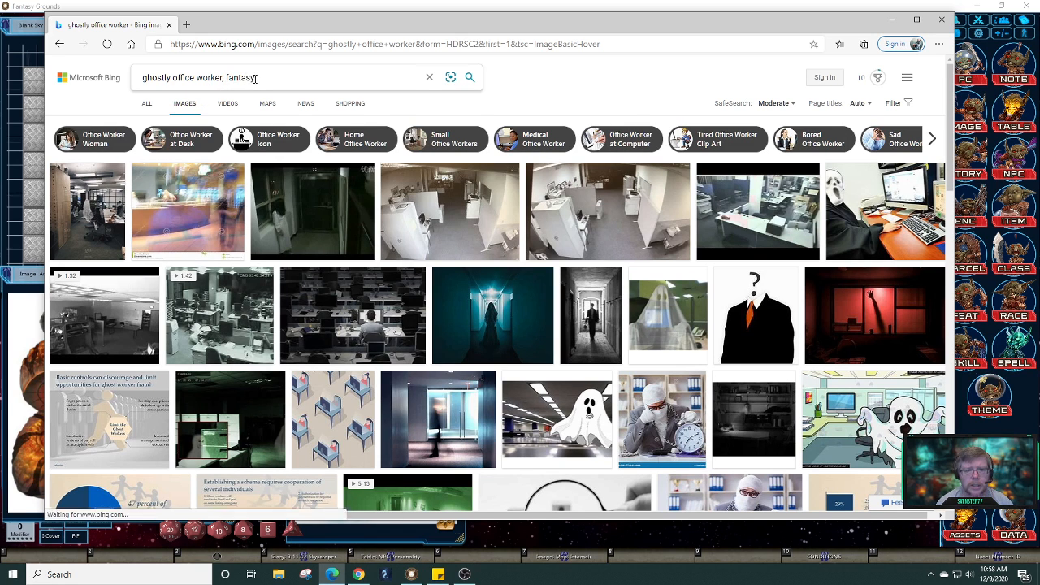
key(Return)
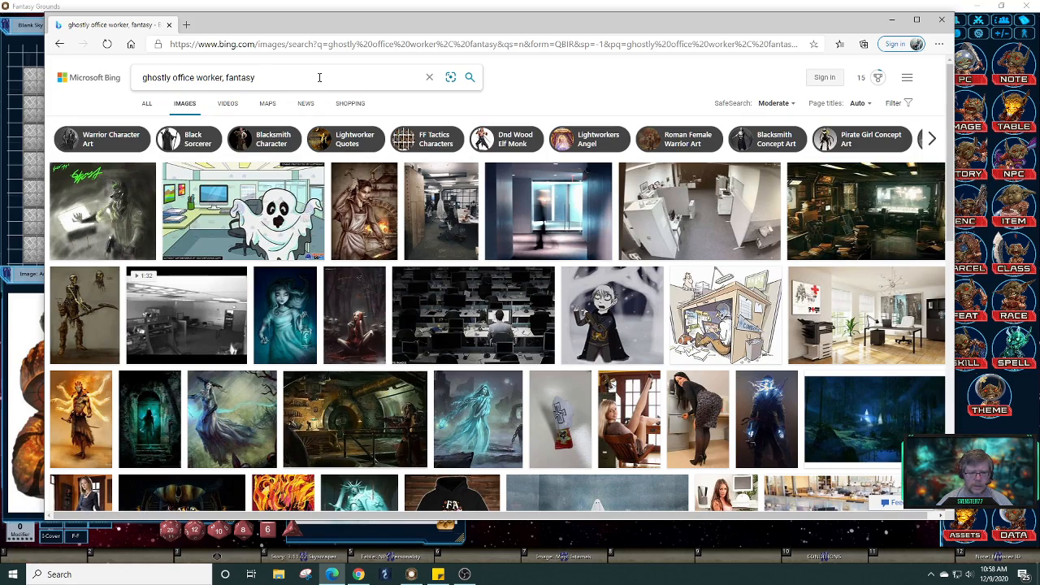
scroll(377, 232, down, 7)
scroll(378, 232, up, 5)
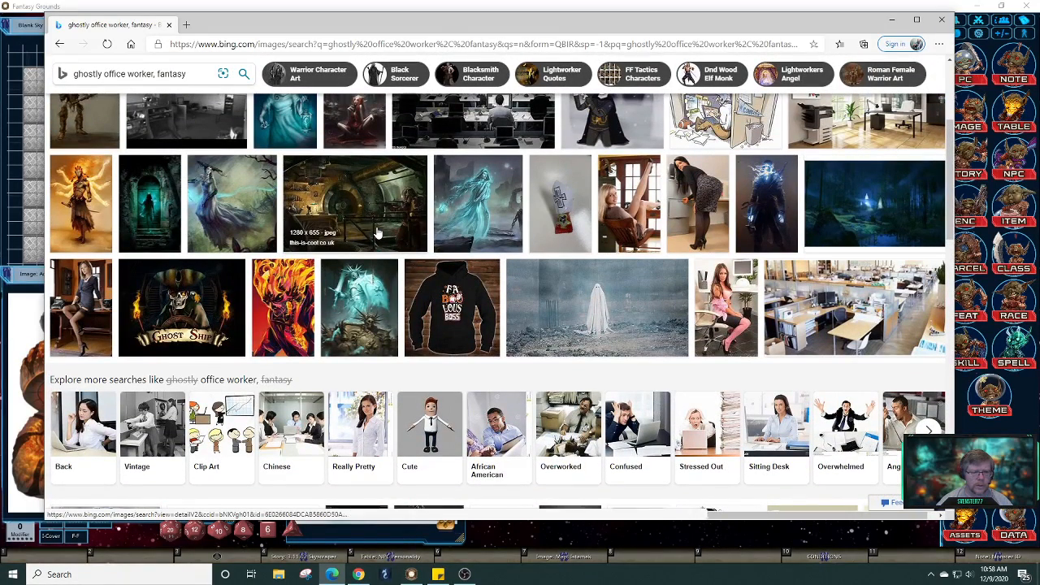
- Preview the picture of the woman in a dark suit sitting on a desk, then return to the image results
click(69, 303)
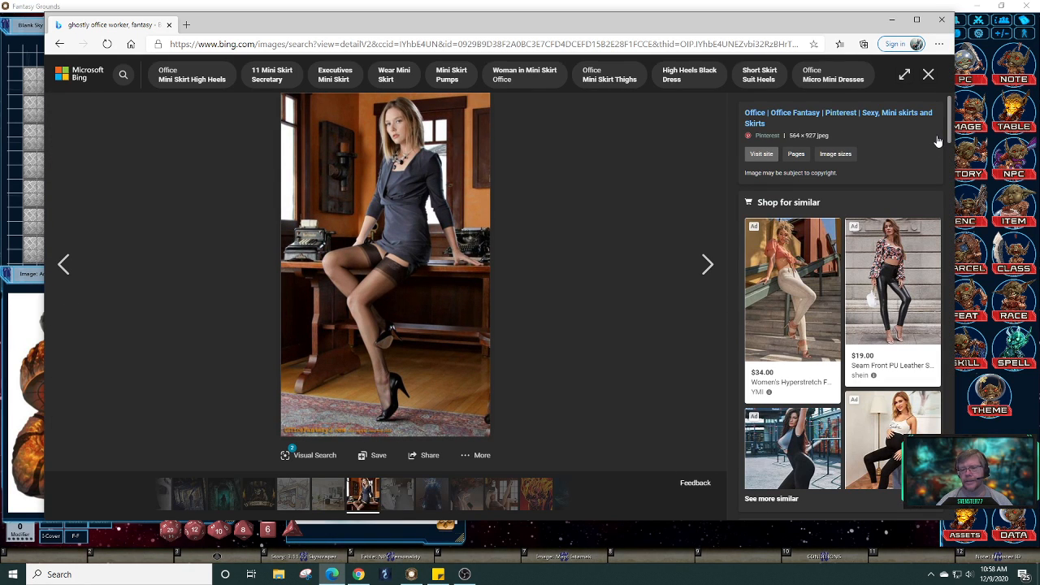
click(929, 82)
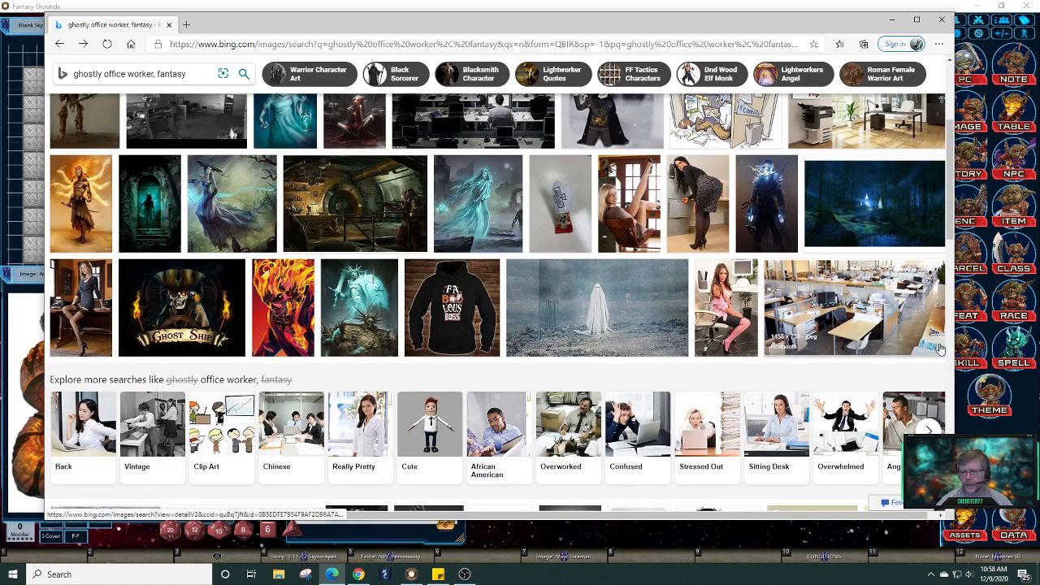
scroll(902, 321, up, 3)
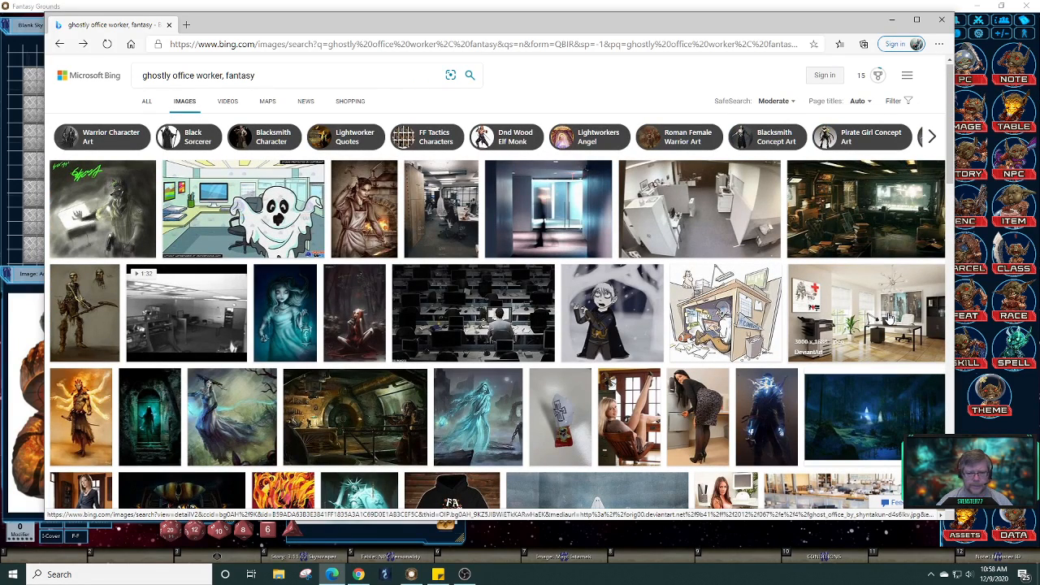
- Change the image search to "ghostly office worker, science fiction" and look through the results
click(261, 78)
key(BackSpace)
key(BackSpace)
key(BackSpace)
key(BackSpace)
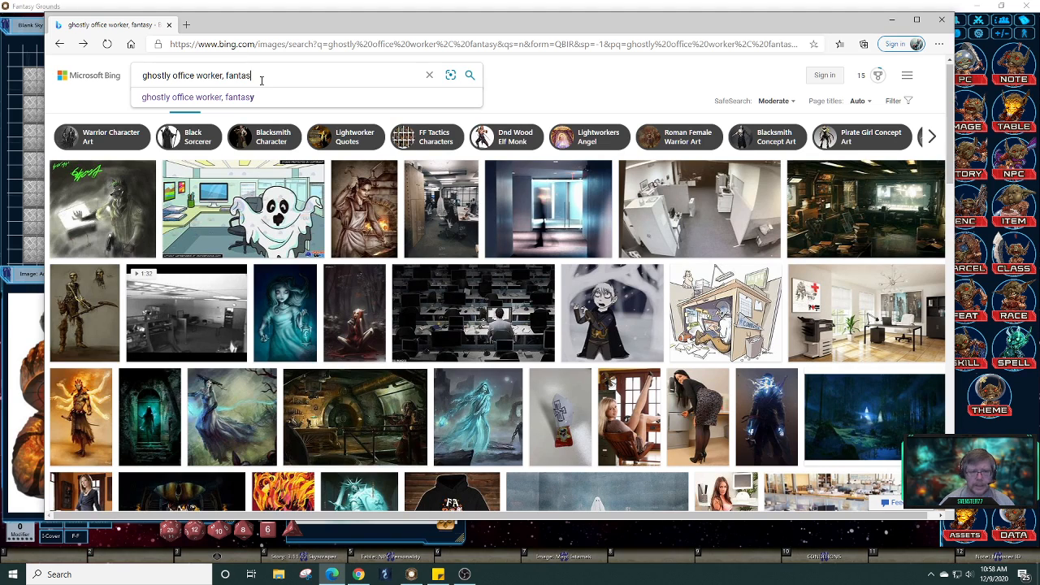
key(BackSpace)
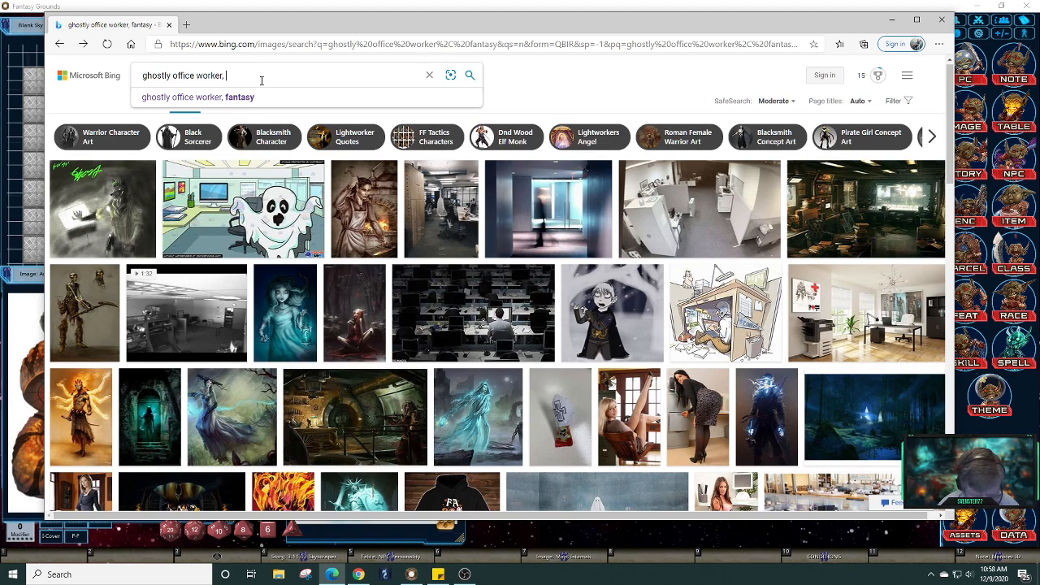
text(science fi)
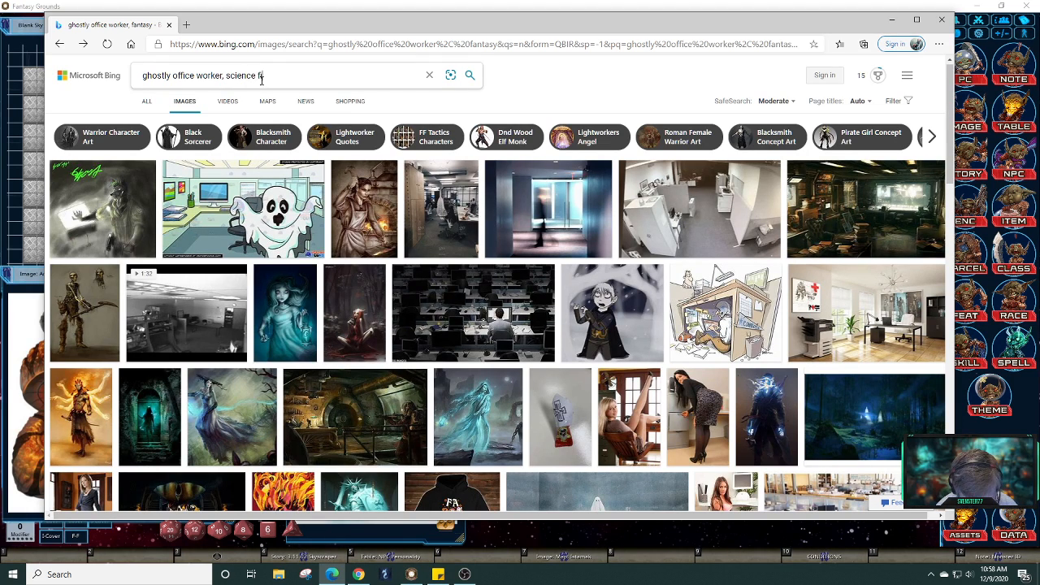
text(ction)
key(Return)
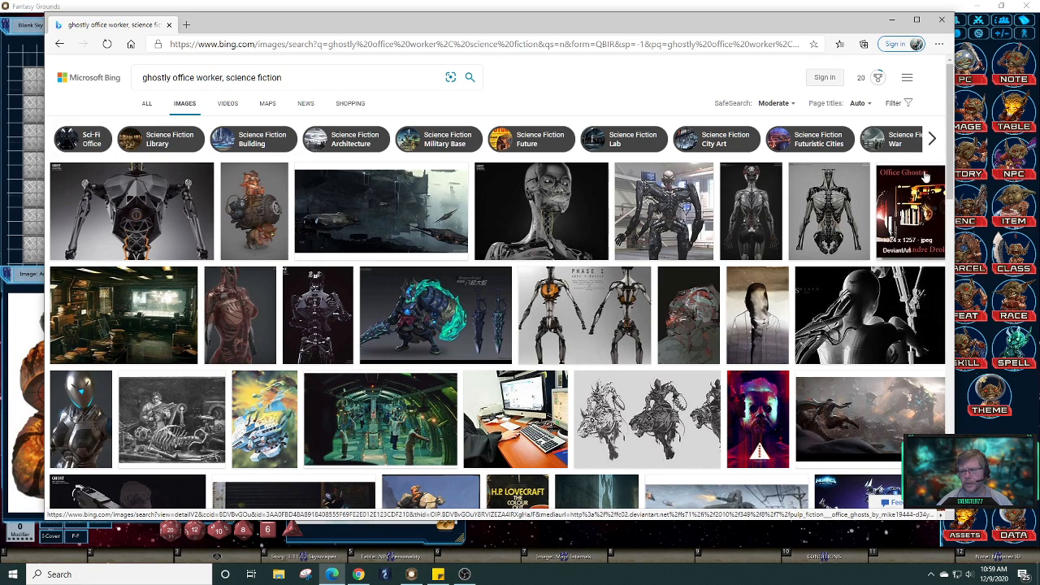
drag(951, 130, 942, 275)
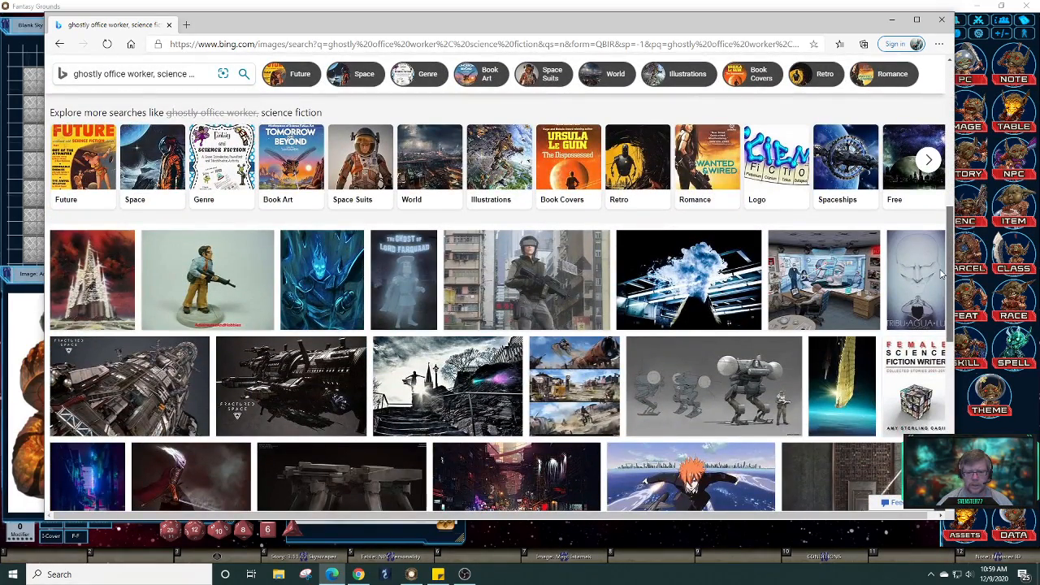
drag(941, 275, 920, 80)
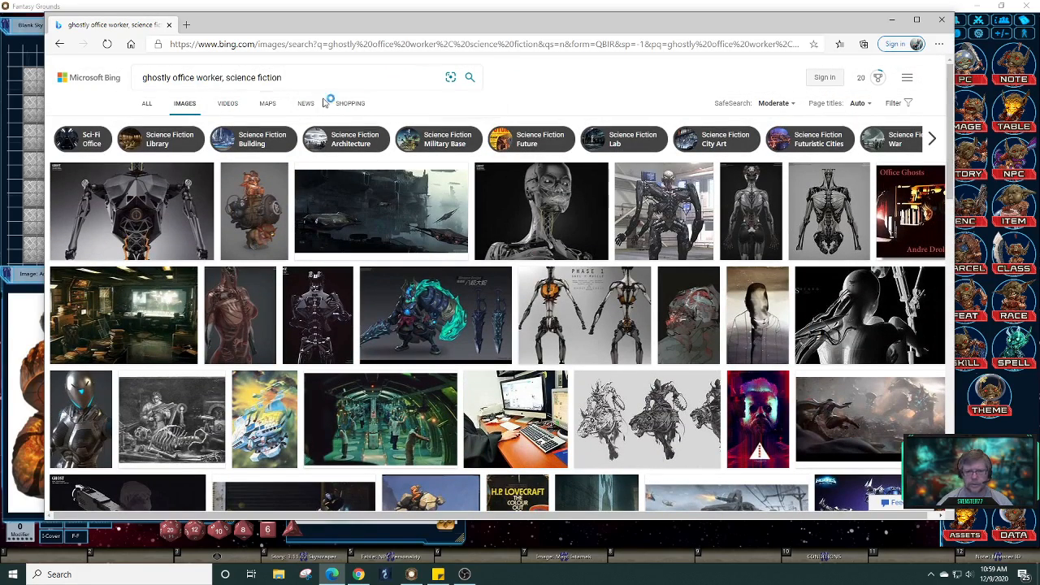
- Change the image search to "ghost, office worker, science fiction" and look through the results
drag(221, 77, 169, 77)
click(168, 77)
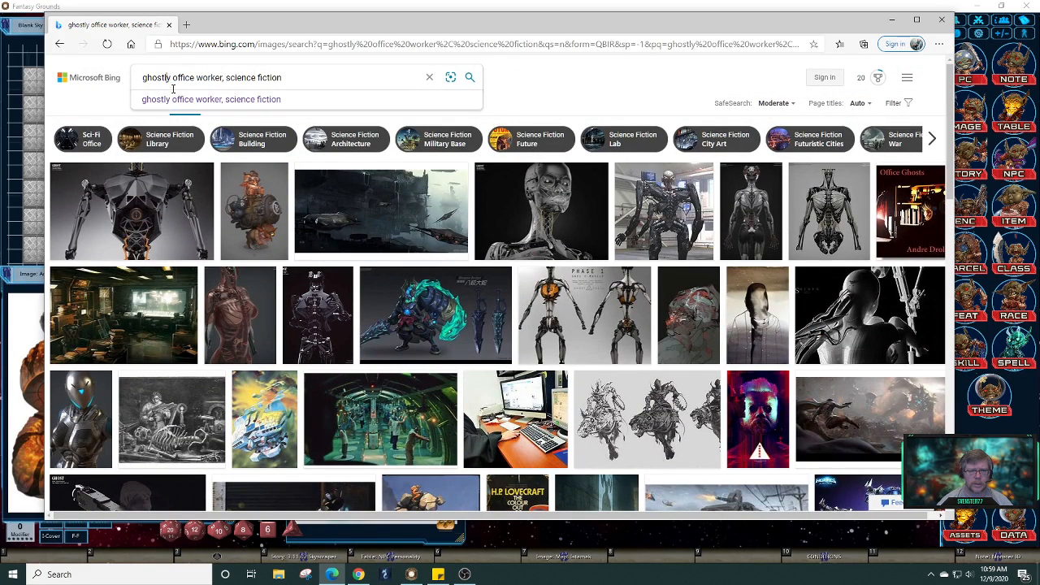
key(BackSpace)
key(BackSpace)
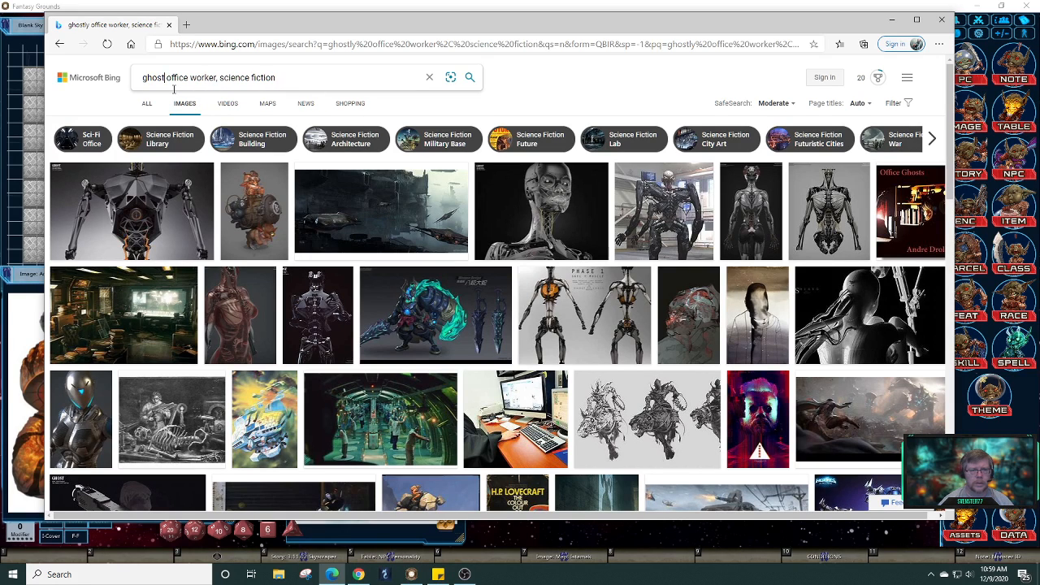
text(,)
key(Return)
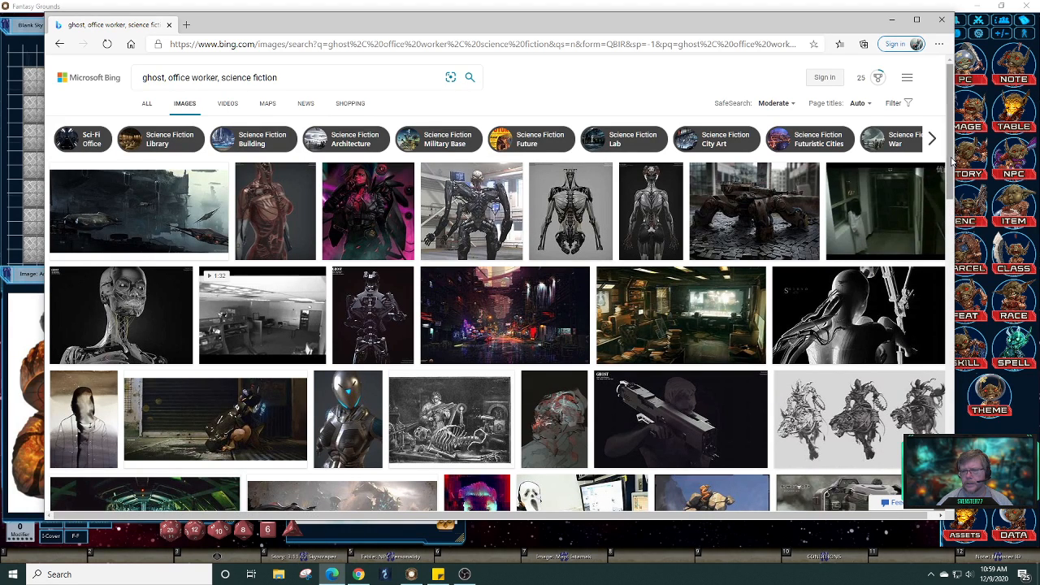
drag(952, 143, 939, 167)
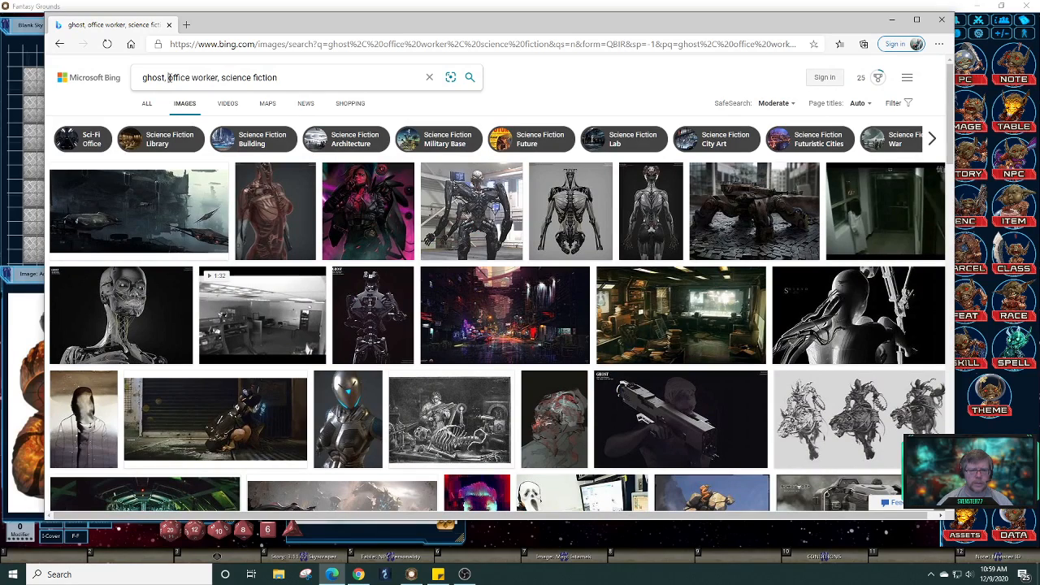
- Remove the ghost term to search images for "office worker, science fiction" and look through the results
drag(168, 78, 131, 78)
key(BackSpace)
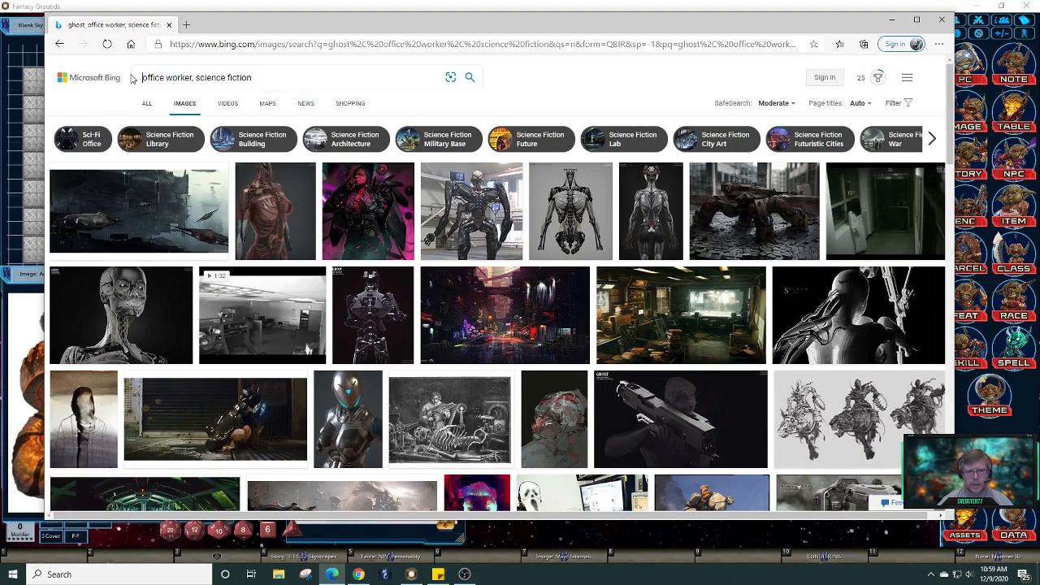
key(Return)
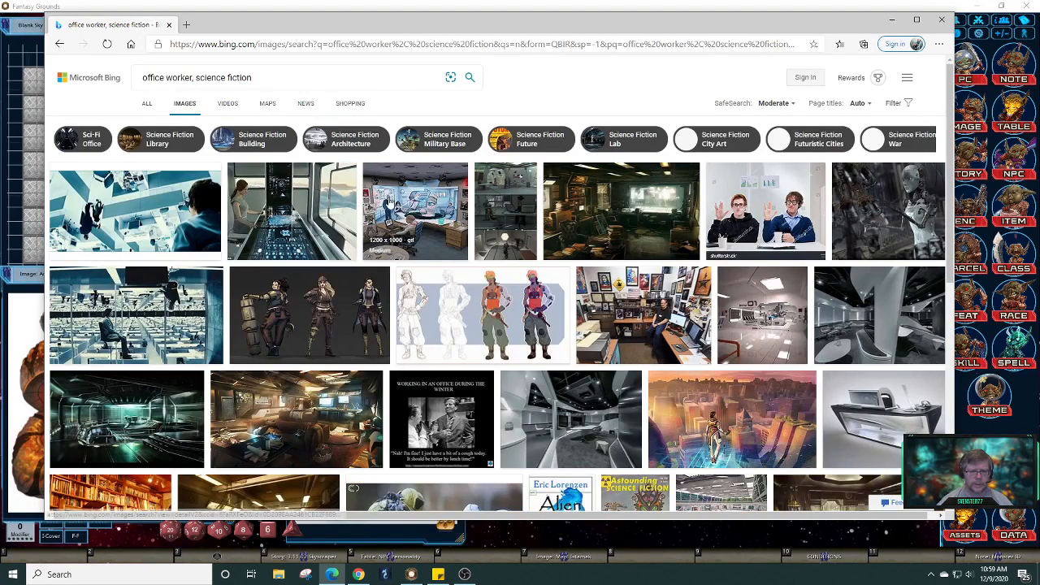
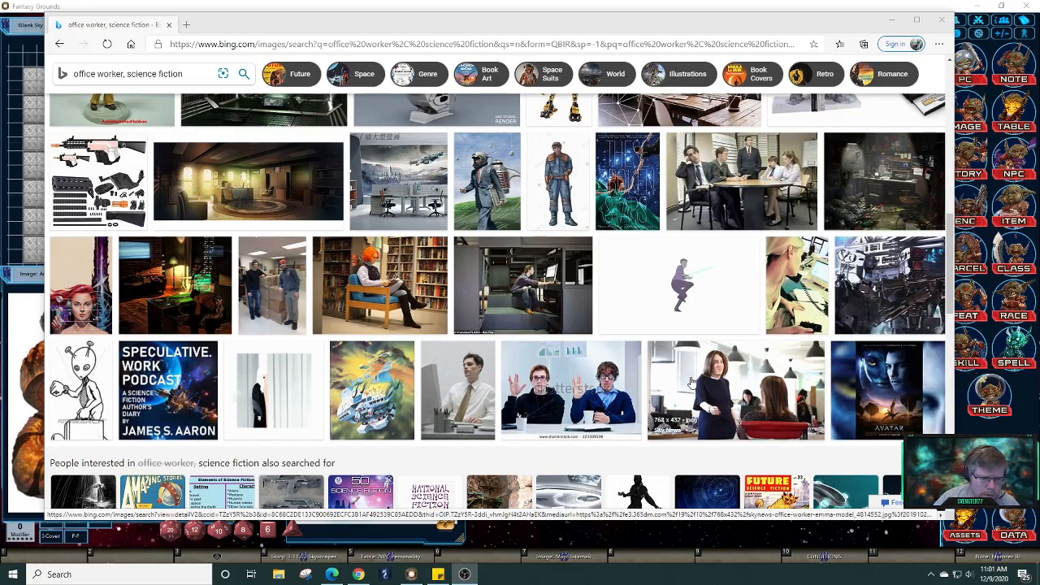
scroll(691, 382, down, 5)
scroll(691, 382, up, 8)
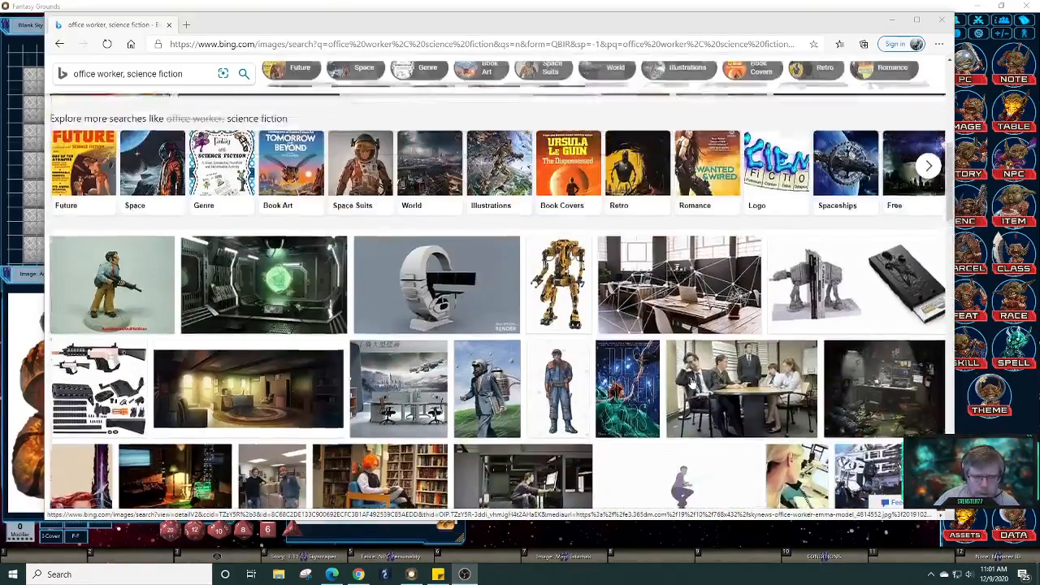
scroll(691, 382, down, 3)
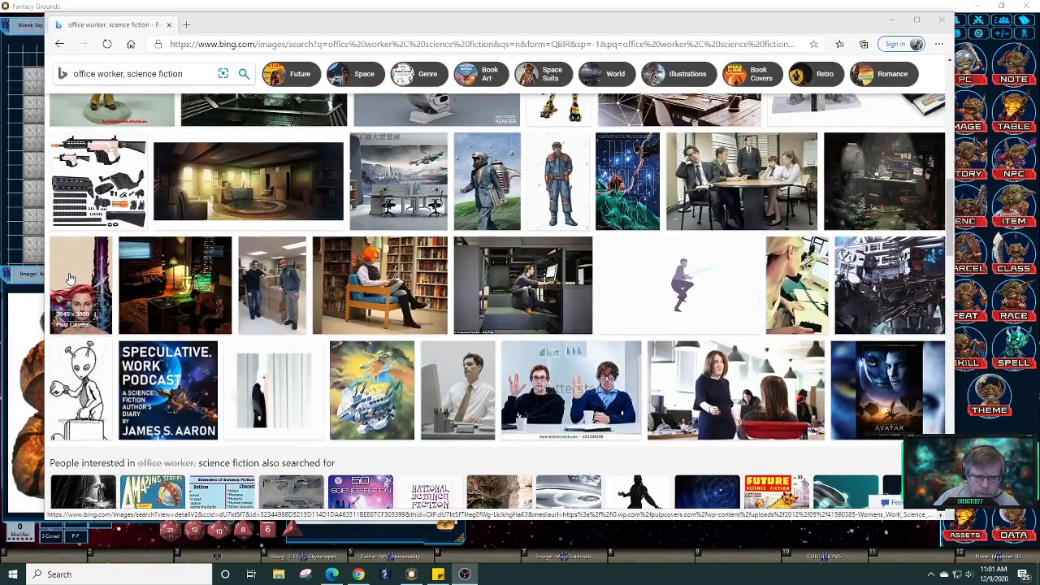
- Preview the pulp cover of the red-haired woman, browse neighbouring pictures and return to the start of the image results
click(69, 277)
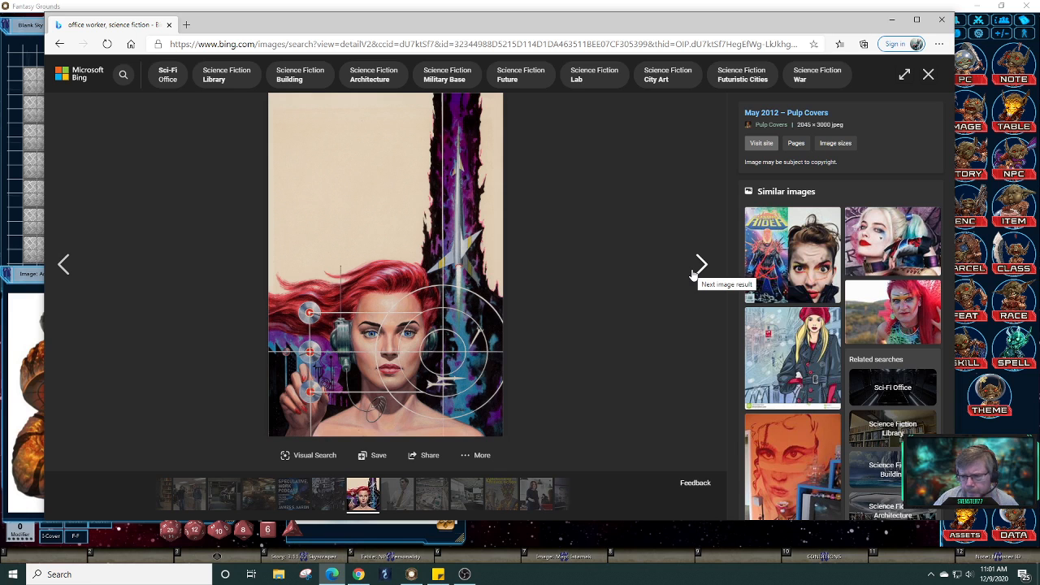
click(695, 270)
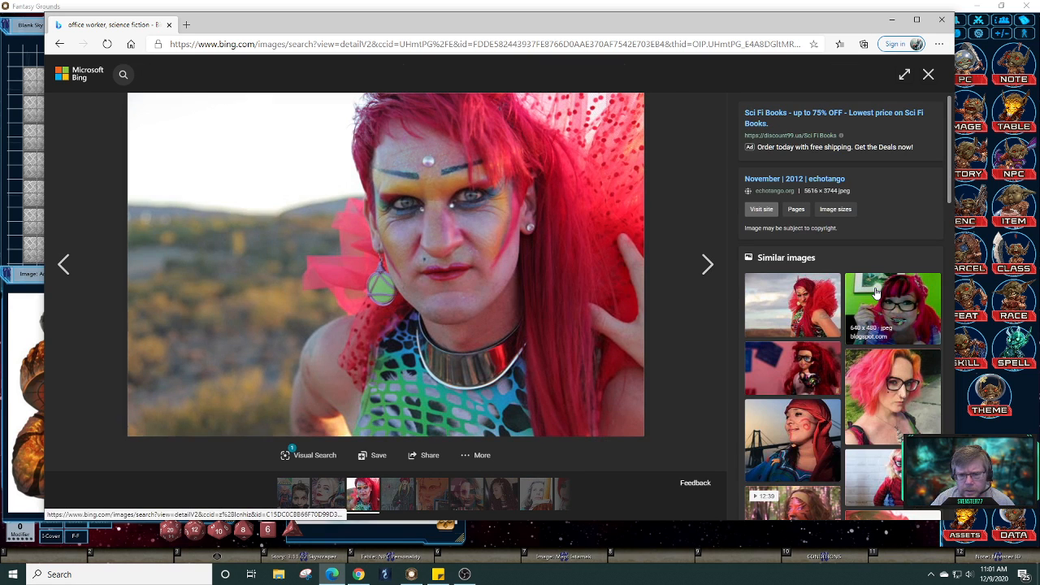
click(68, 268)
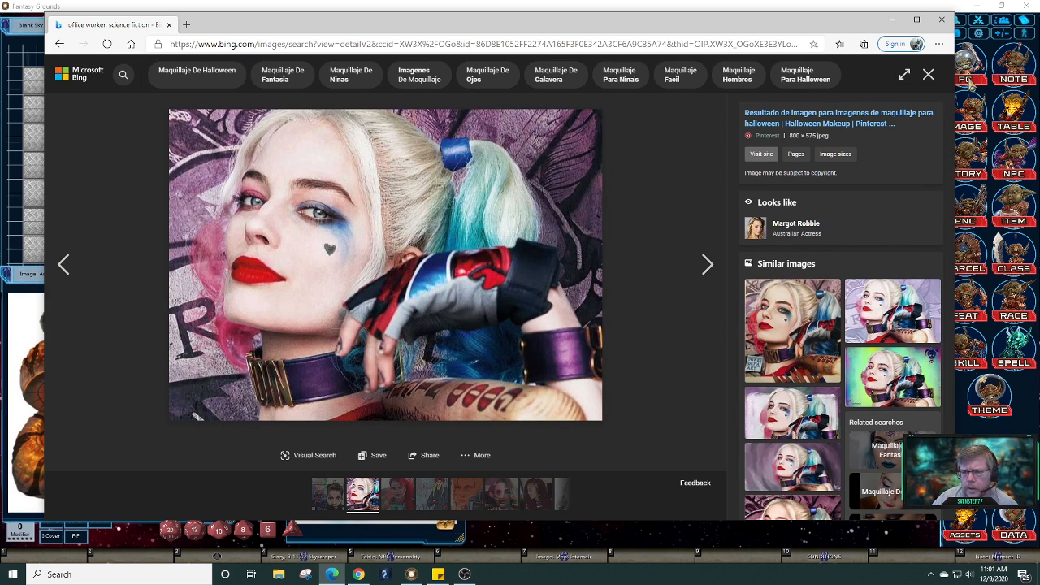
click(929, 74)
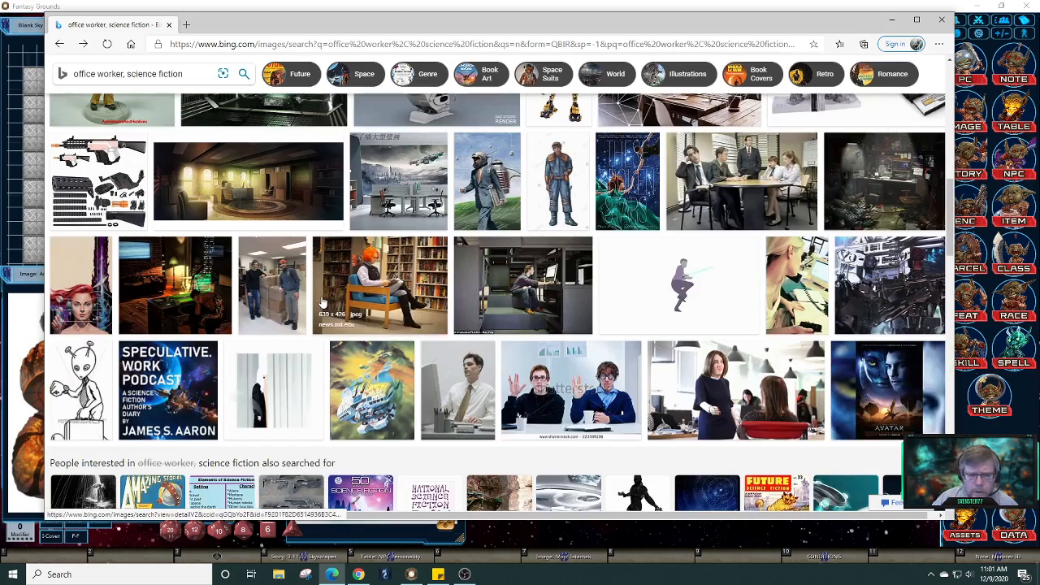
scroll(365, 300, up, 15)
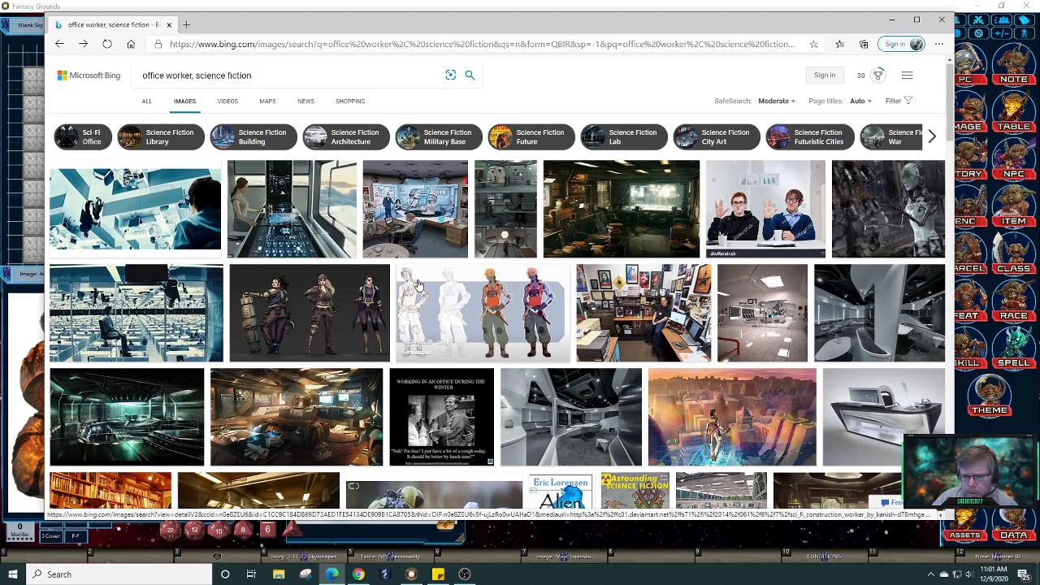
- Preview the sci-fi female construction workers picture, look through its similar images and return to the image results
scroll(418, 285, down, 3)
scroll(419, 284, up, 3)
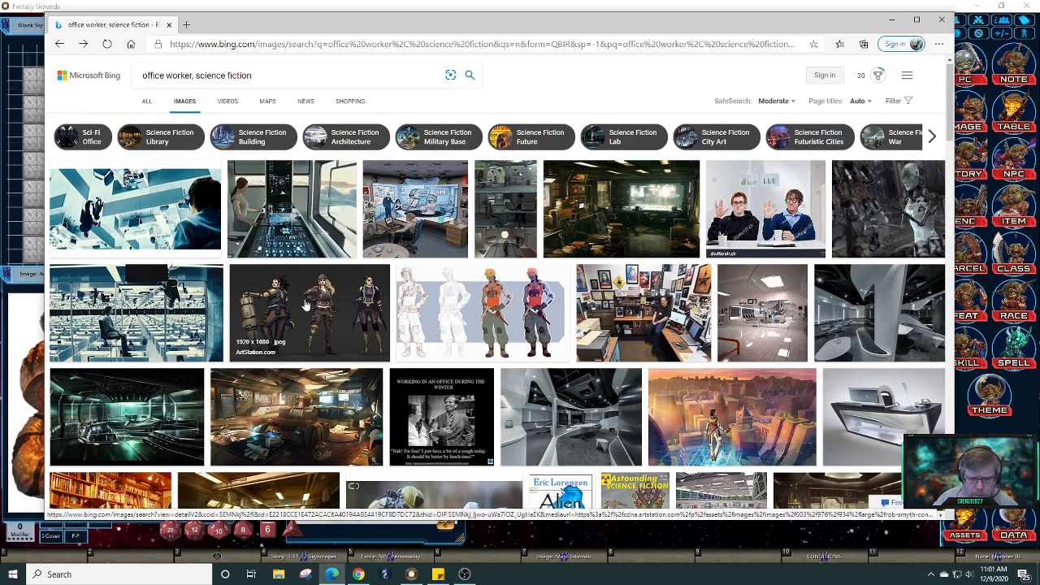
click(305, 304)
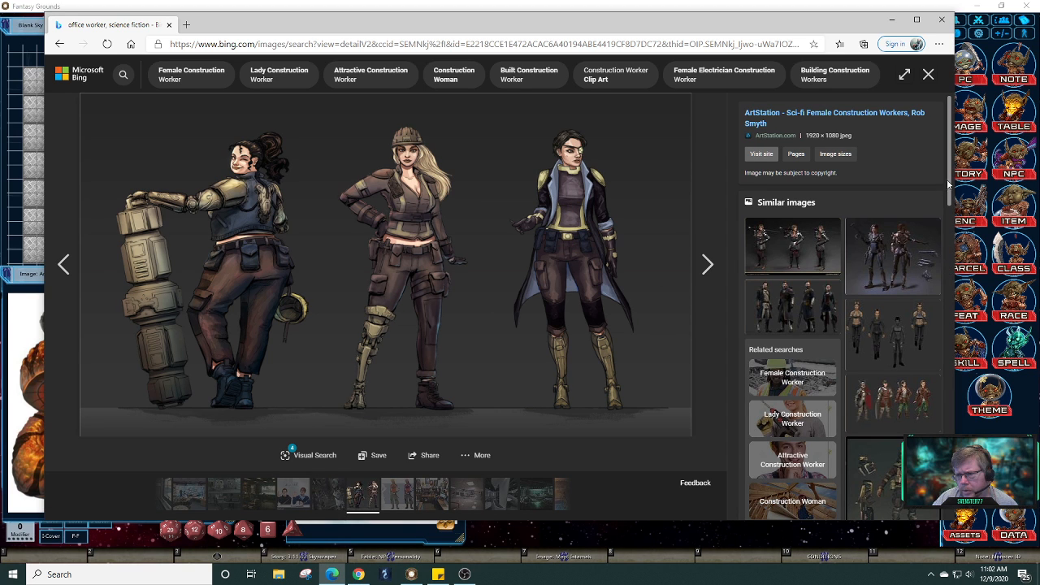
drag(951, 183, 934, 427)
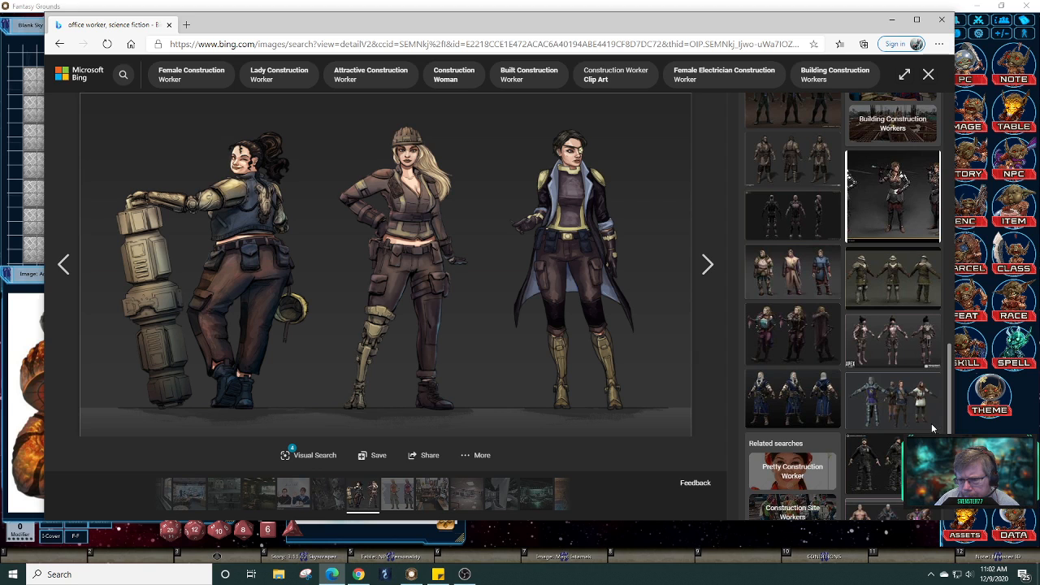
scroll(932, 429, down, 5)
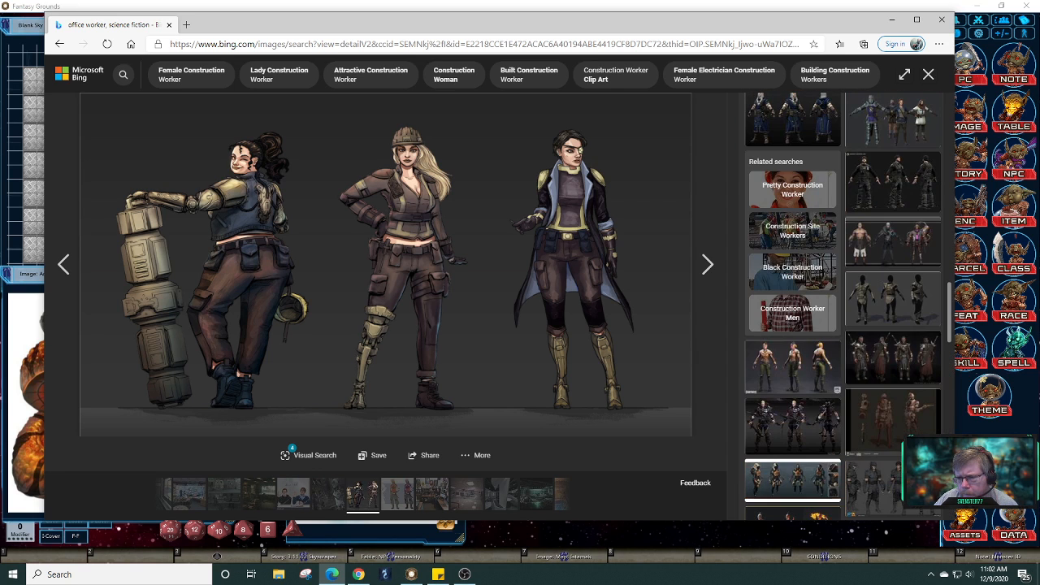
scroll(934, 504, down, 3)
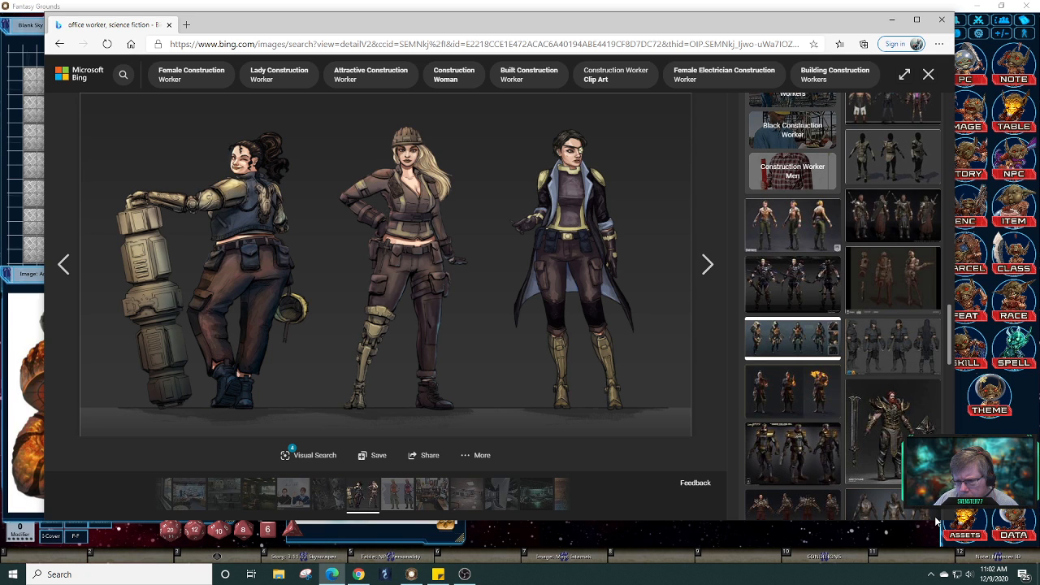
scroll(936, 519, up, 5)
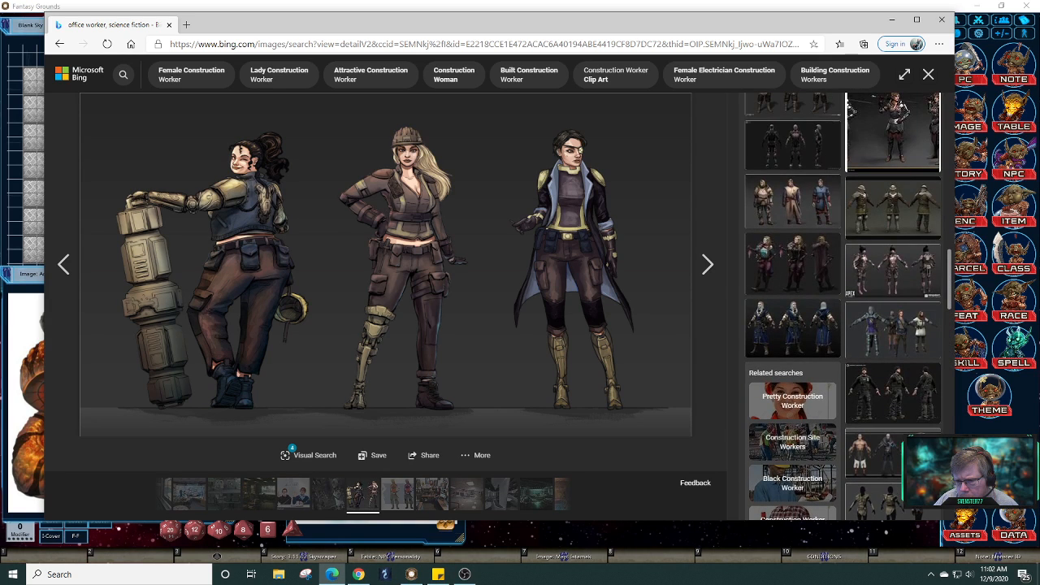
scroll(843, 308, up, 1)
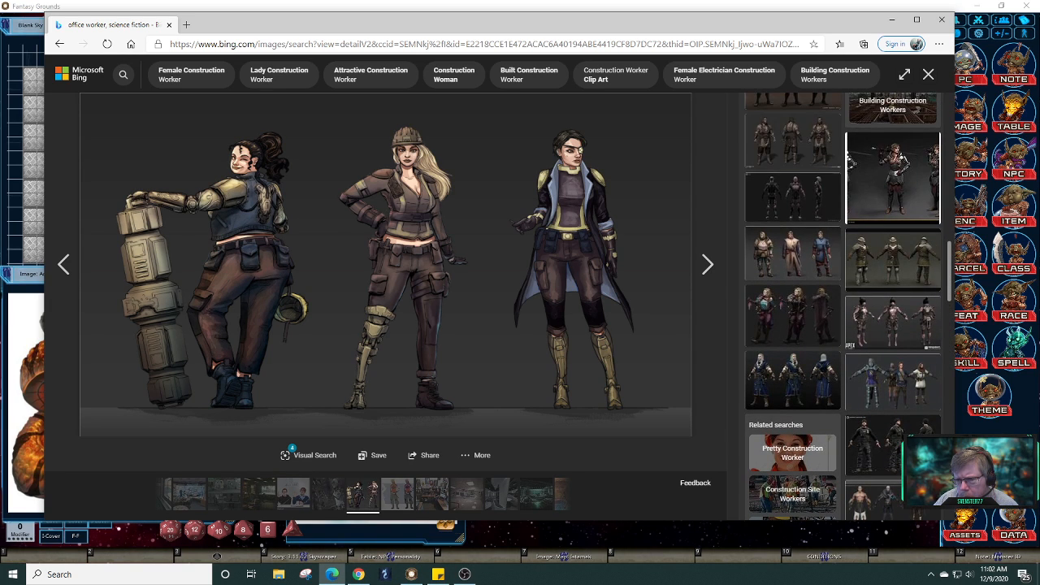
scroll(935, 339, up, 5)
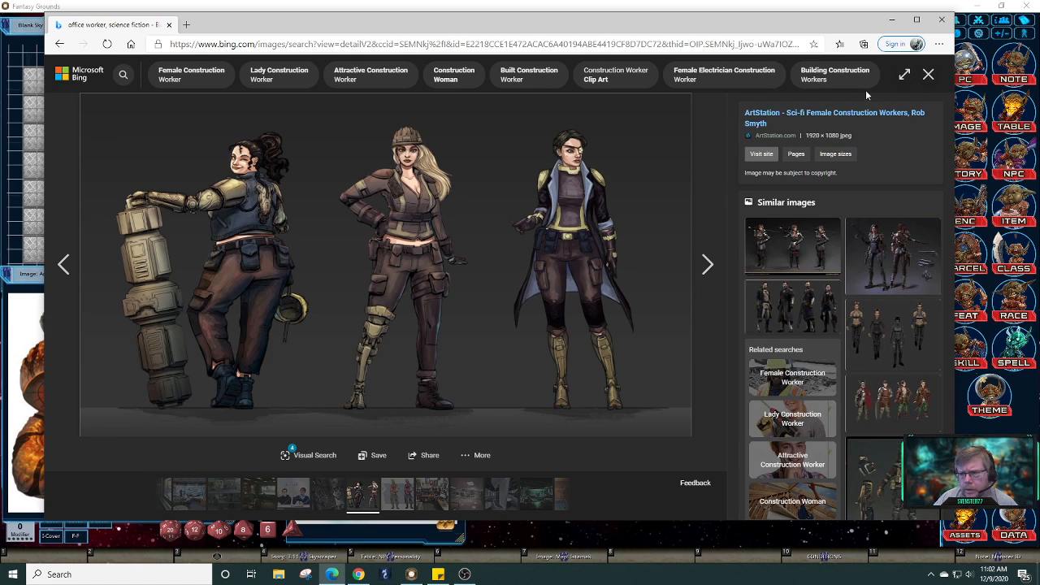
click(929, 74)
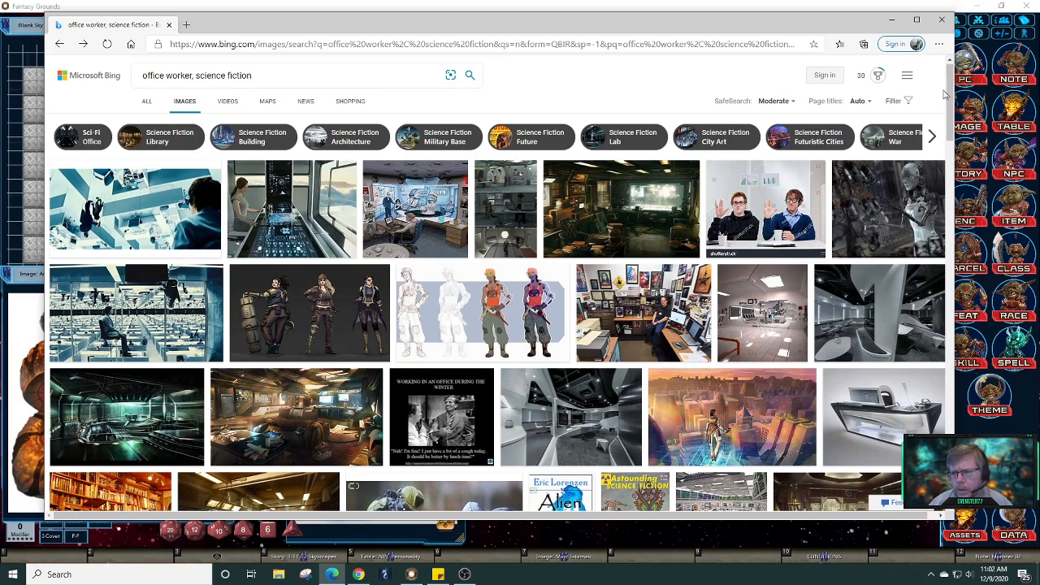
- Find the pulp cover of the red-haired woman further down the results and browse its similar images
drag(946, 95, 951, 215)
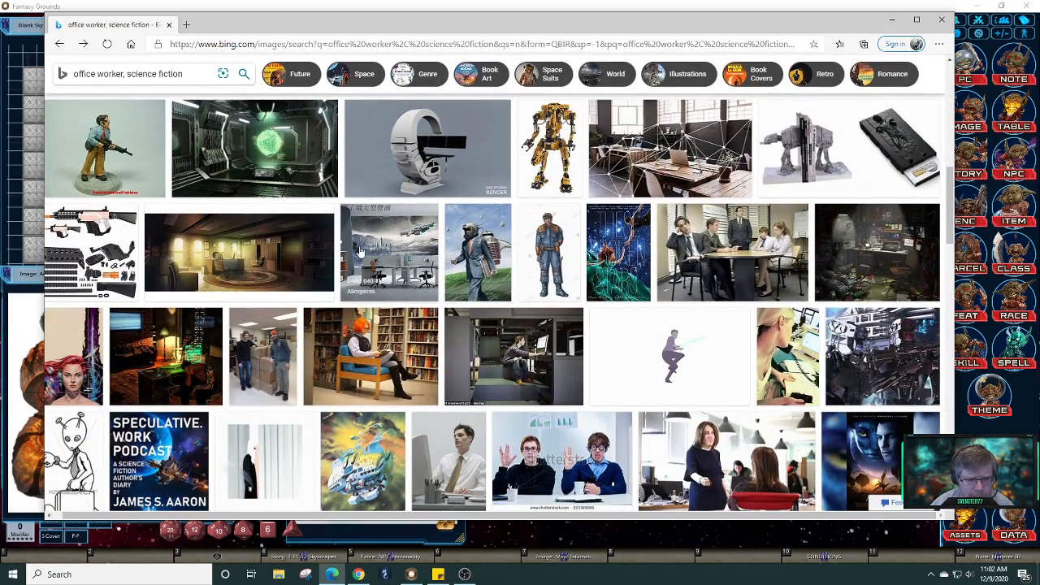
click(65, 363)
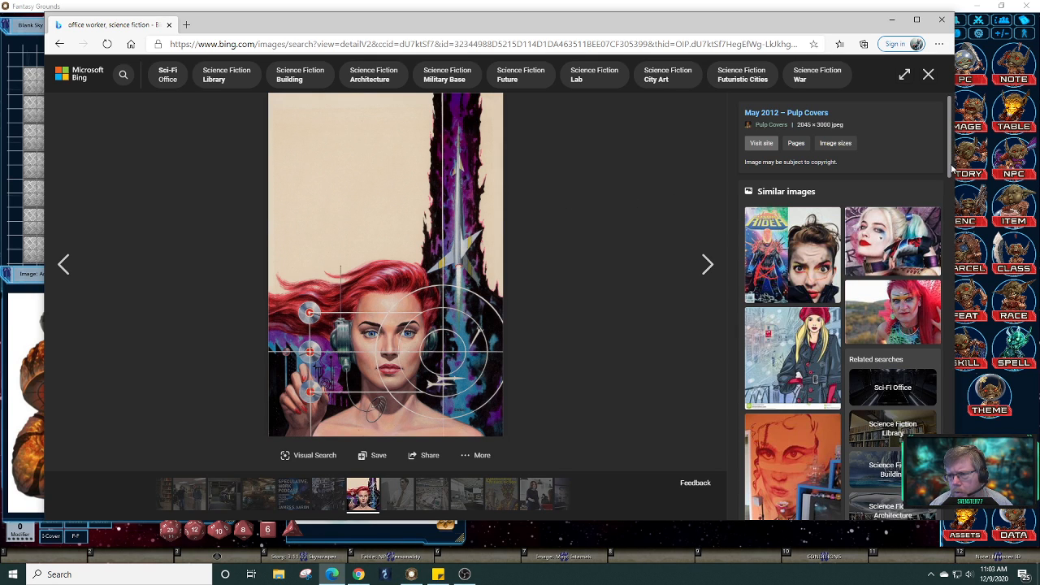
scroll(950, 195, down, 4)
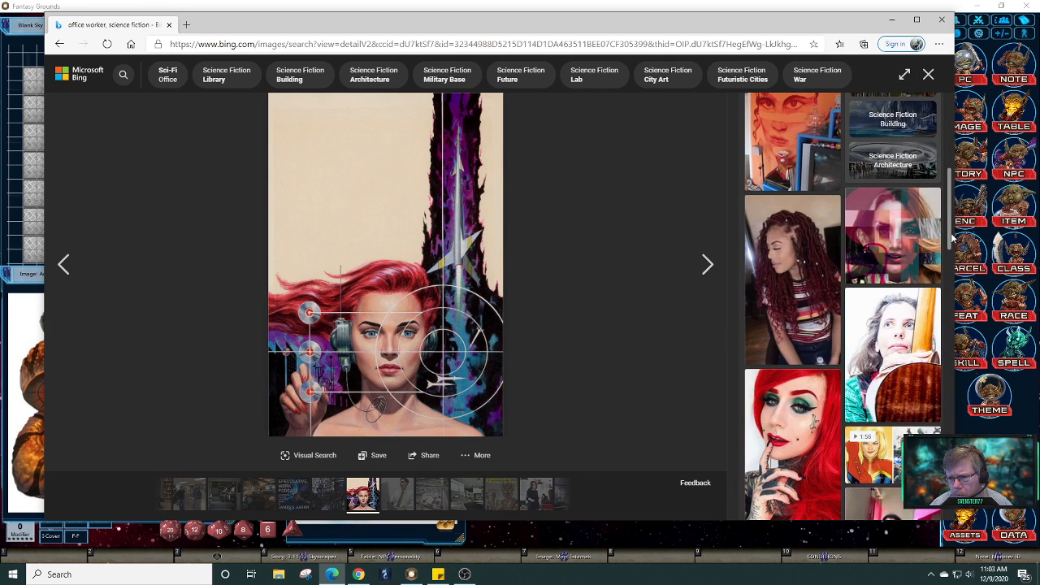
drag(953, 236, 957, 340)
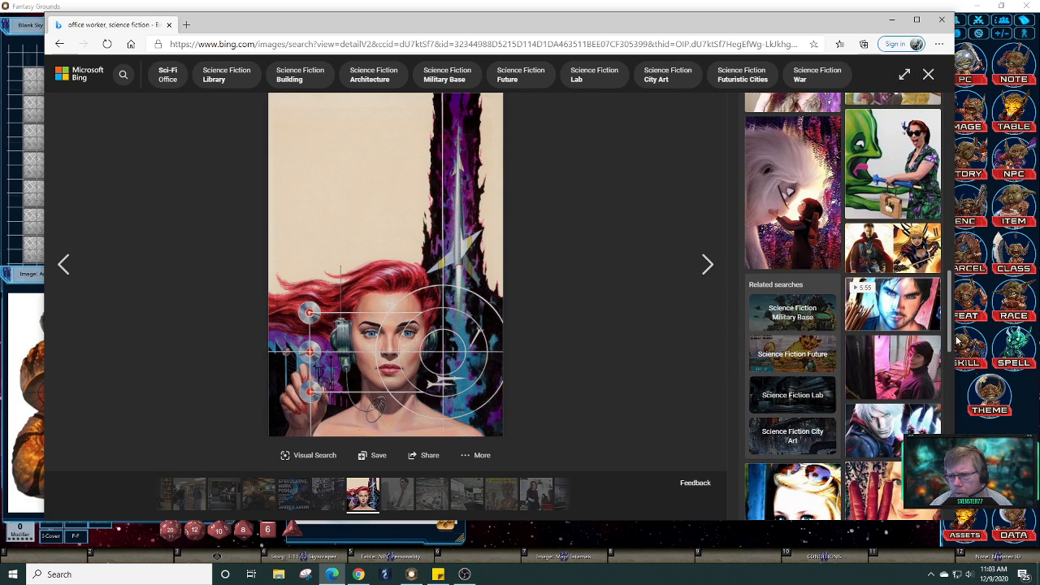
drag(958, 340, 956, 526)
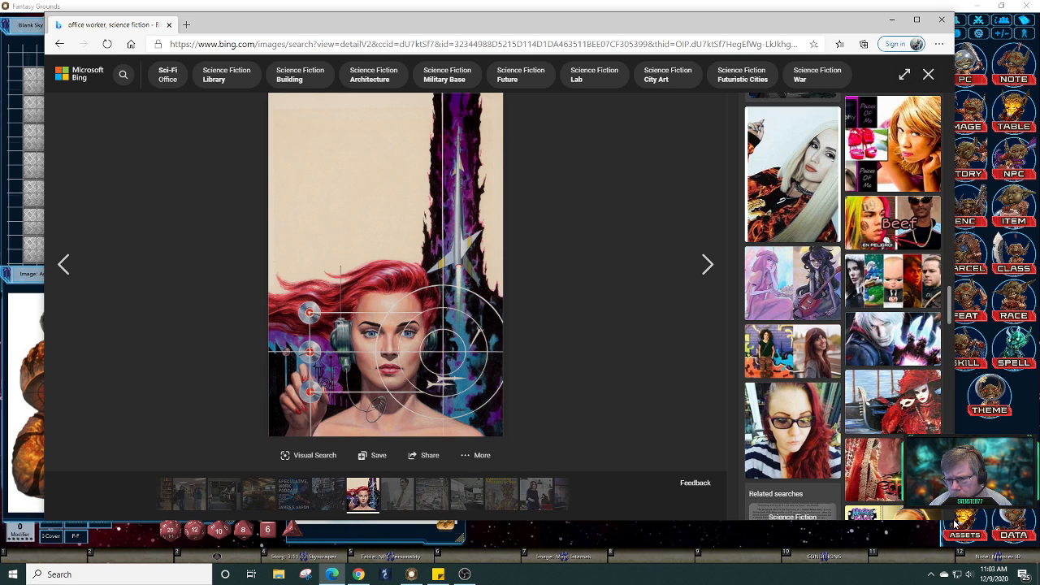
drag(955, 524, 930, 76)
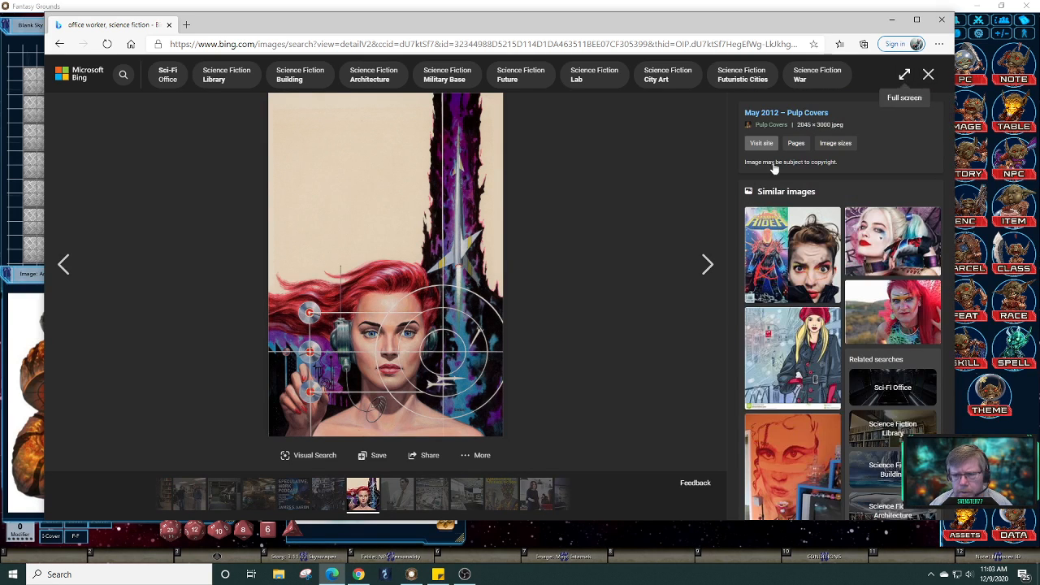
- Save the pulp cover picture as "Scifi woman" in the Fantasy Grounds images folder and close the browser
right_click(358, 262)
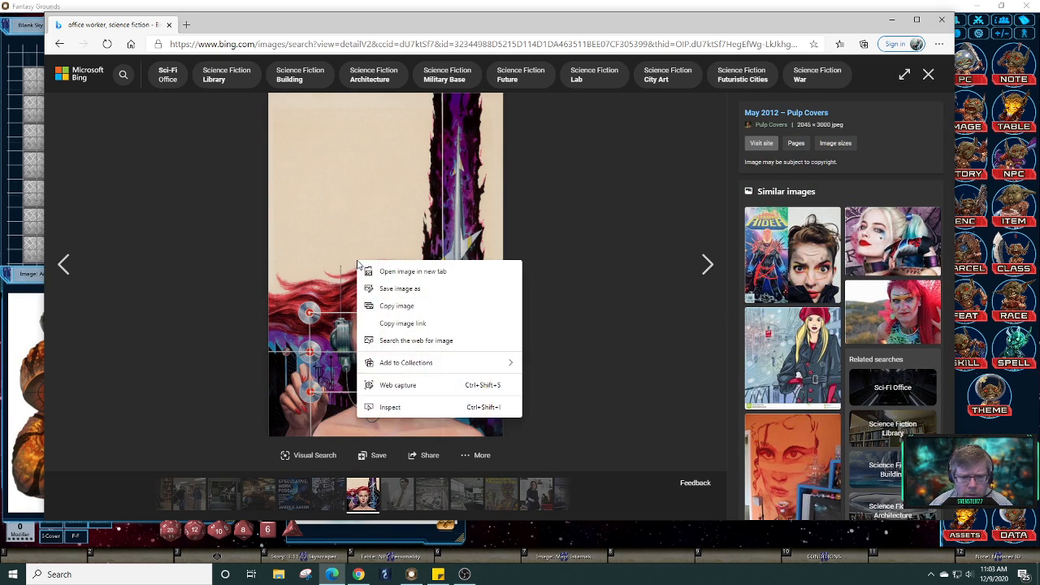
click(409, 293)
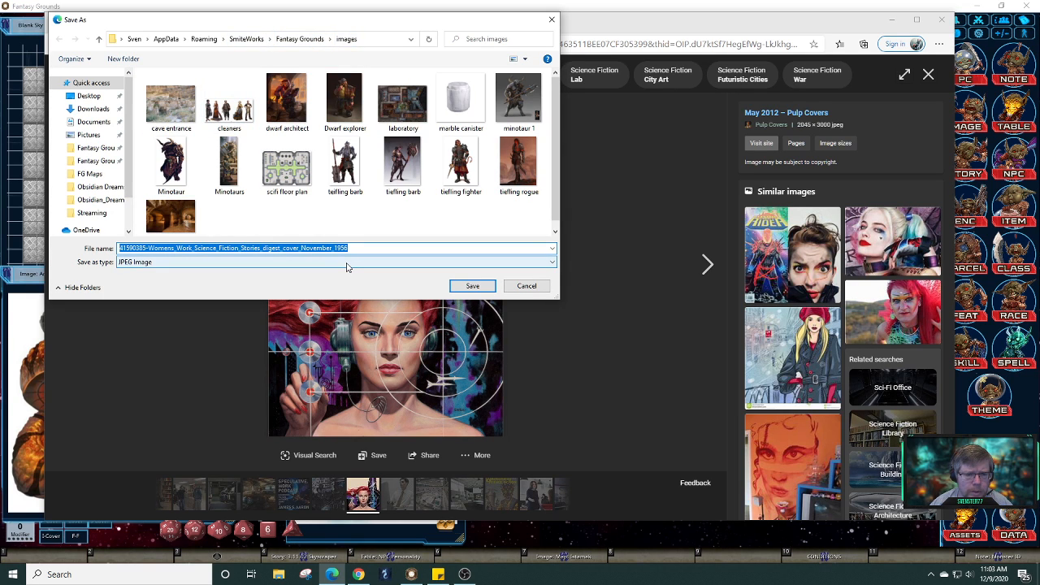
text(Scifi)
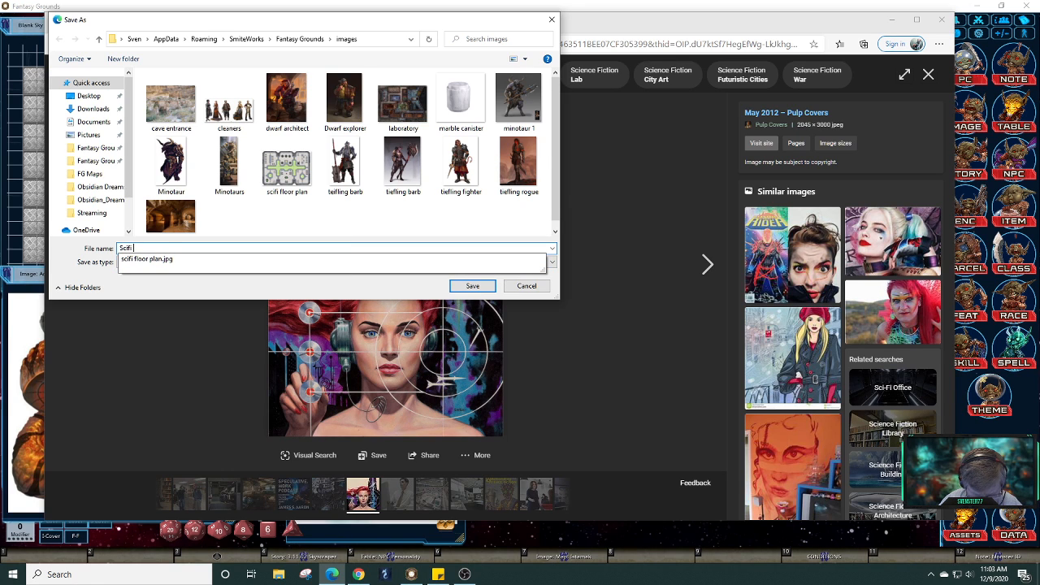
text( woman)
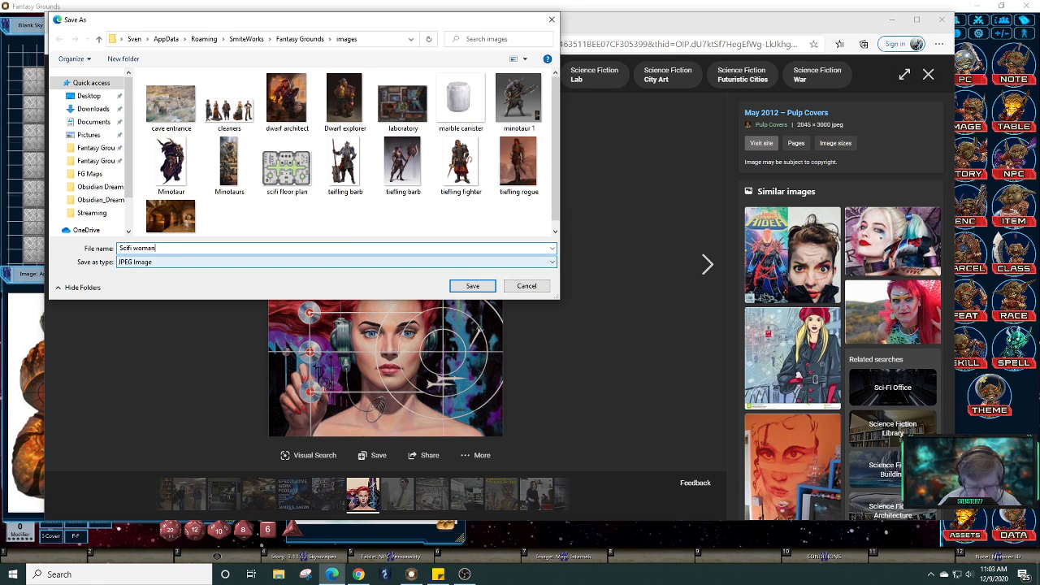
click(472, 285)
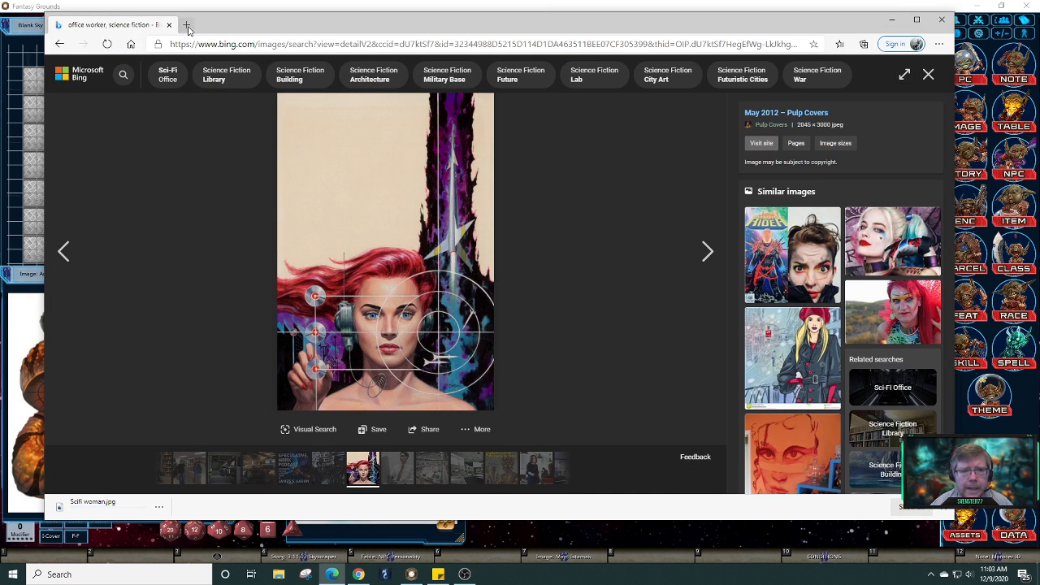
click(944, 21)
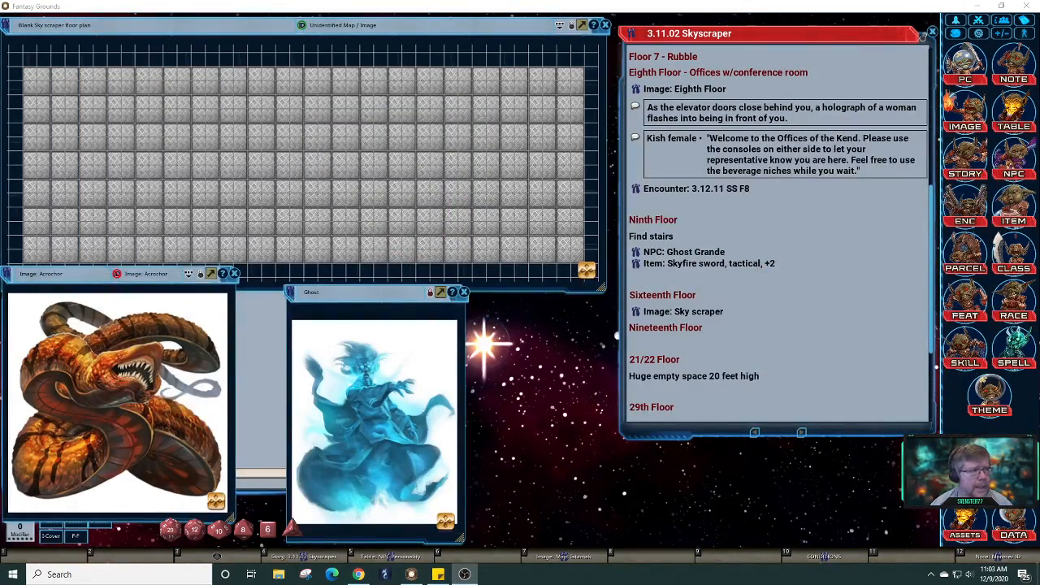
- Switch to Chrome, go to the Pixlr site in a new tab, widen the window slightly and launch Pixlr E
drag(2, 154, 423, 59)
click(406, 63)
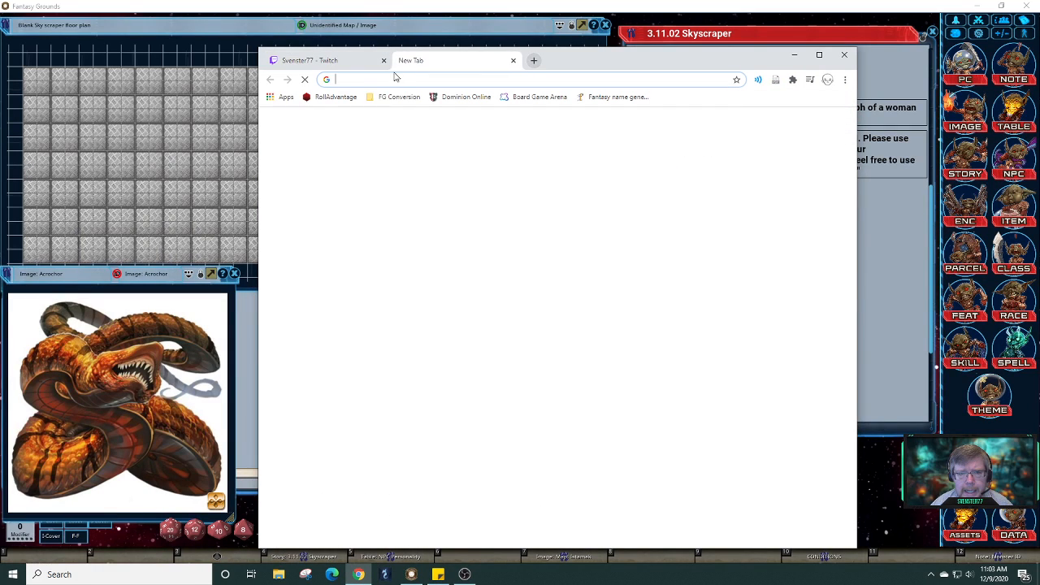
click(458, 319)
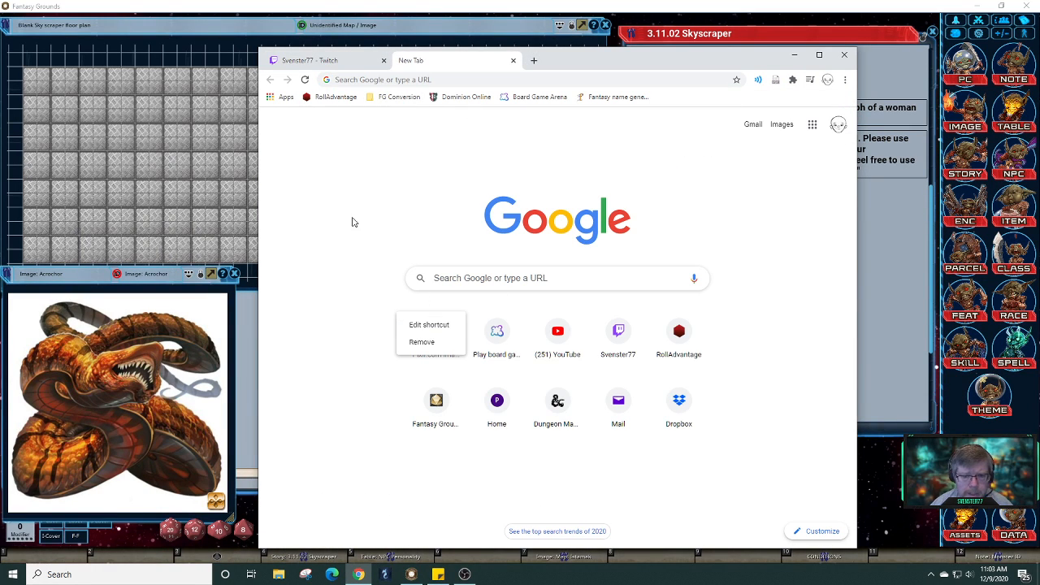
click(351, 222)
click(437, 347)
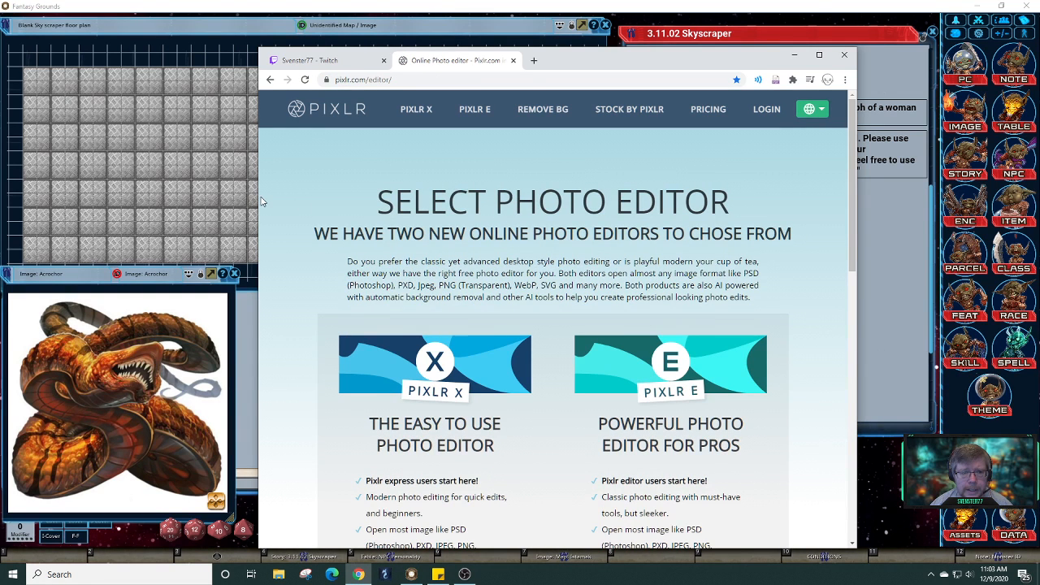
drag(257, 197, 219, 196)
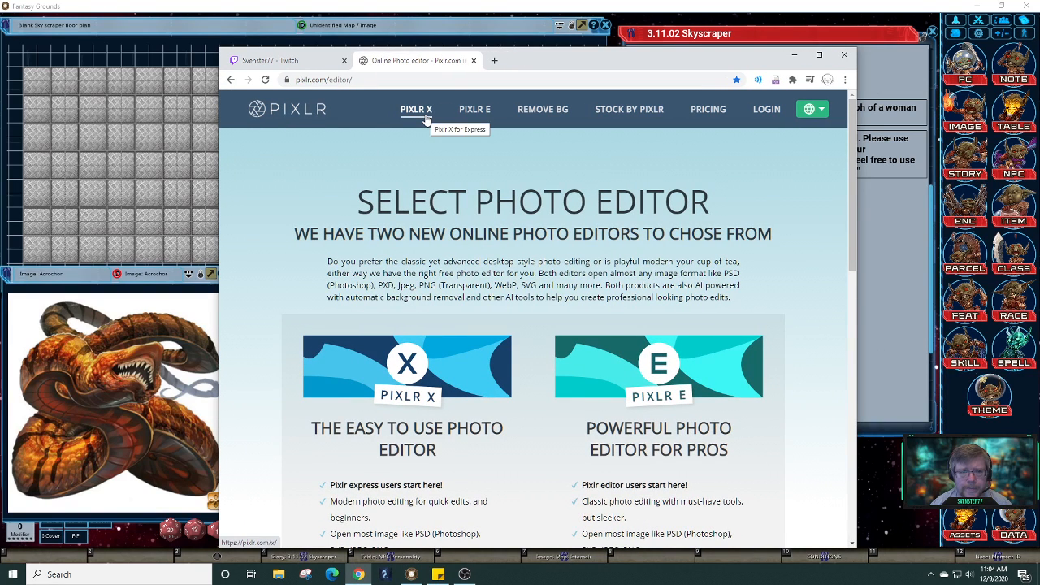
click(478, 110)
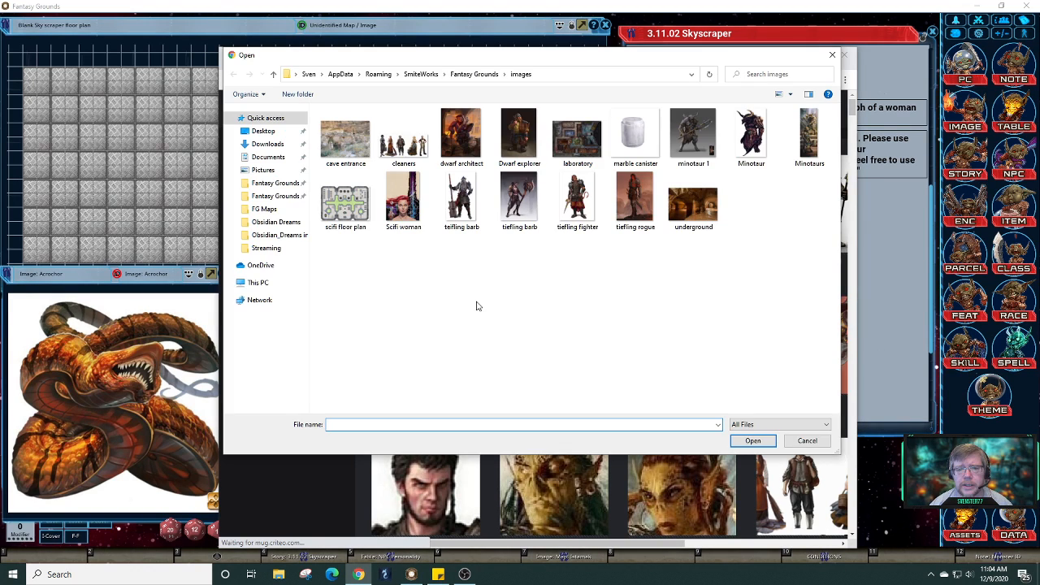
- Open the Scifi woman image for editing, pre-resized to Full HD at 1309 x 1920 px
click(404, 203)
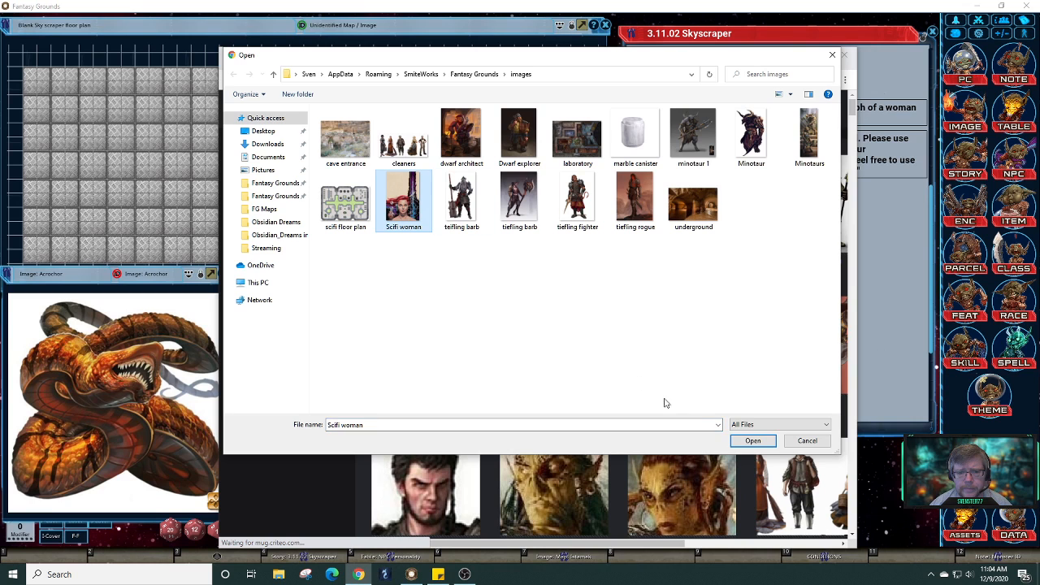
click(752, 441)
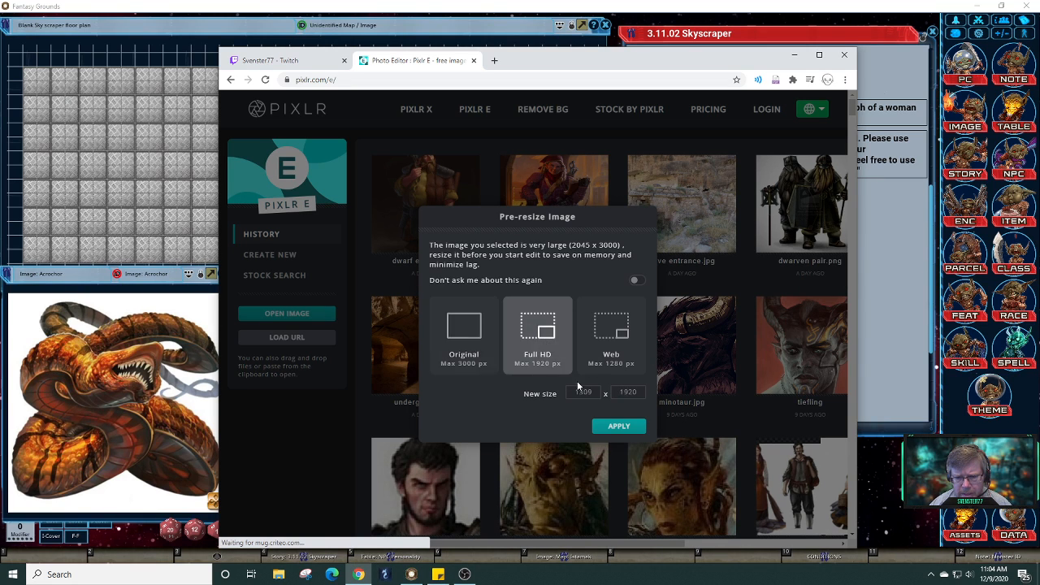
click(627, 431)
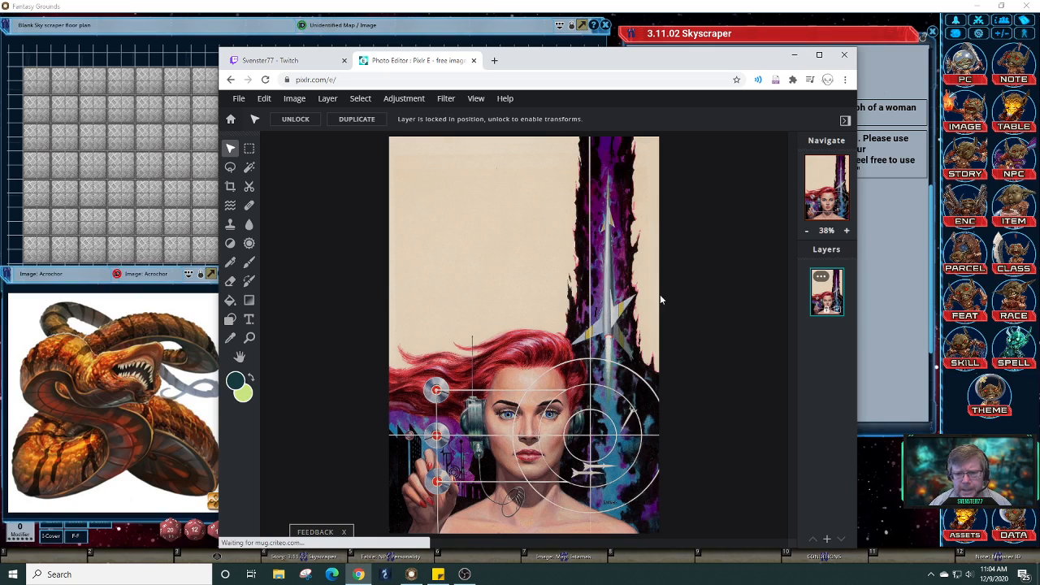
- Crop the picture to its lower part around the woman's head and shoulders, about 1307 x 1016 px
click(230, 186)
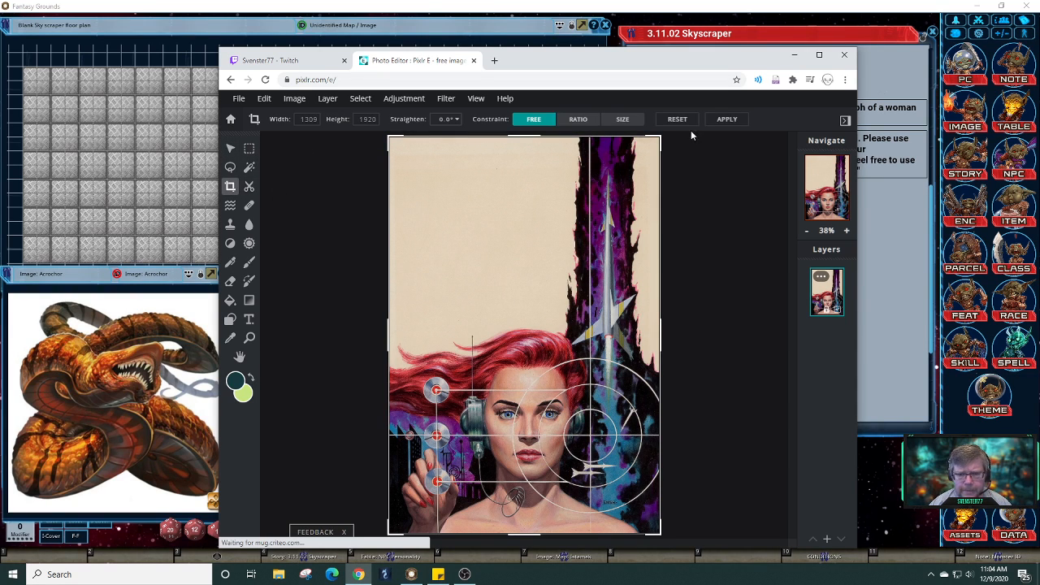
drag(658, 140, 659, 325)
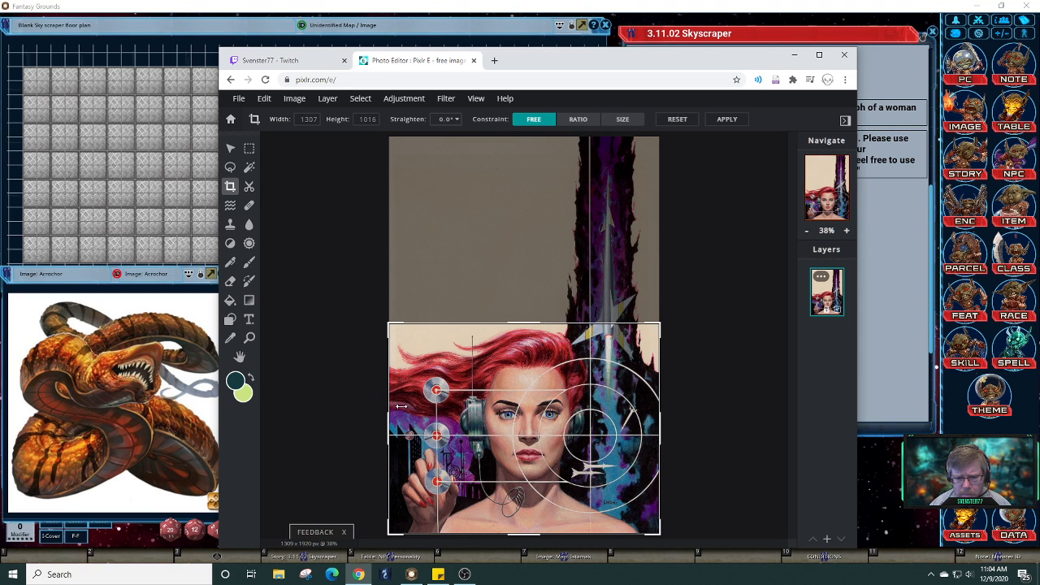
click(727, 120)
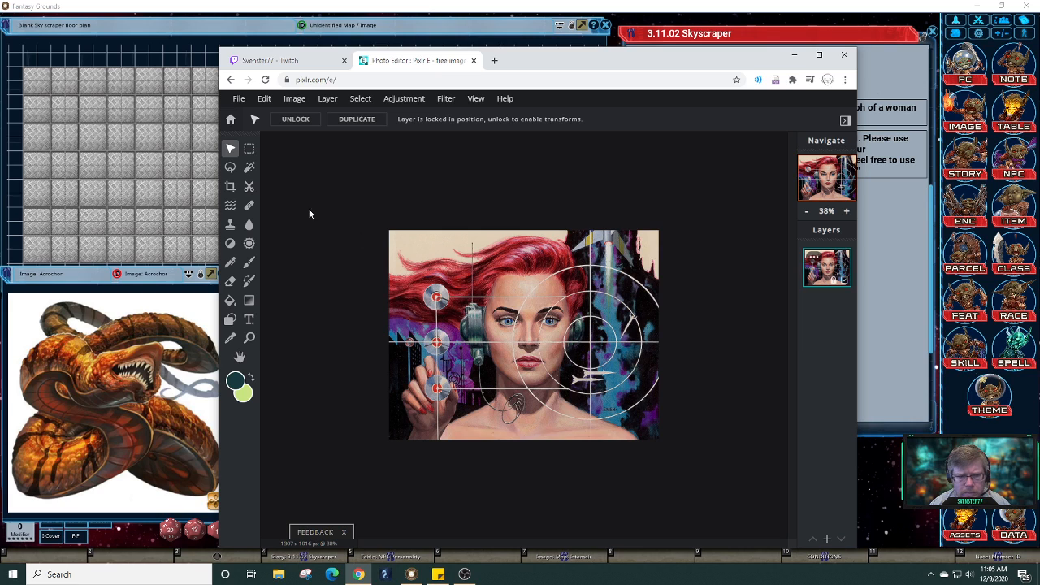
- Try to cover the rocket's wing tip beside the woman's hair with dark background using the Clone stamp, and undo the stroke
click(231, 227)
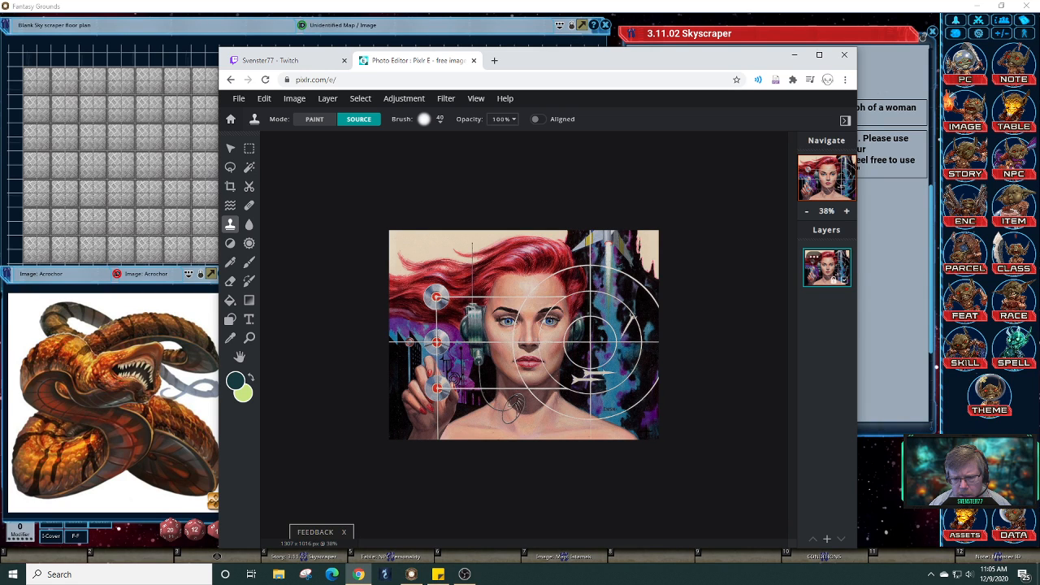
click(648, 430)
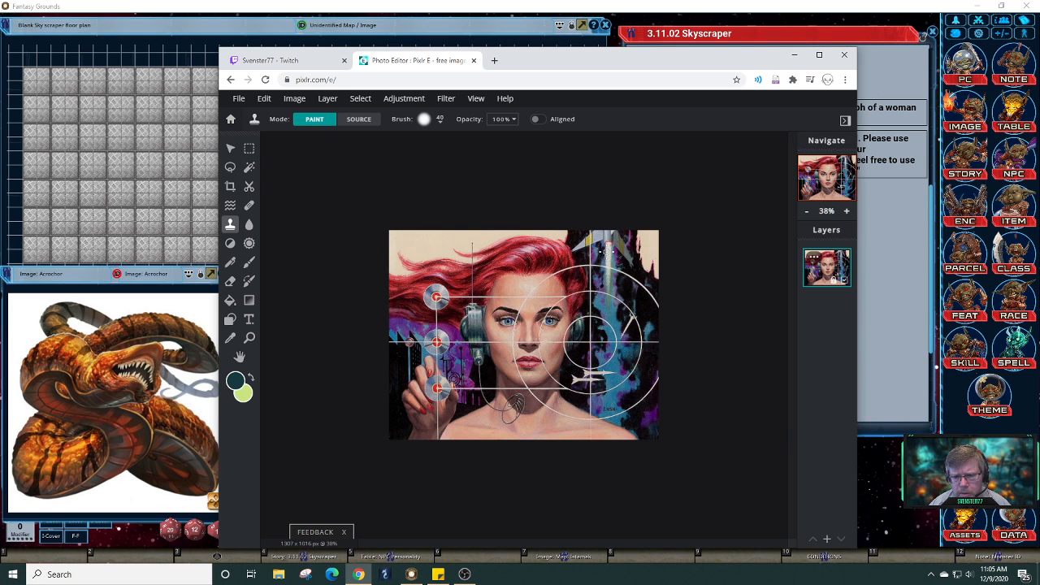
scroll(608, 250, up, 4)
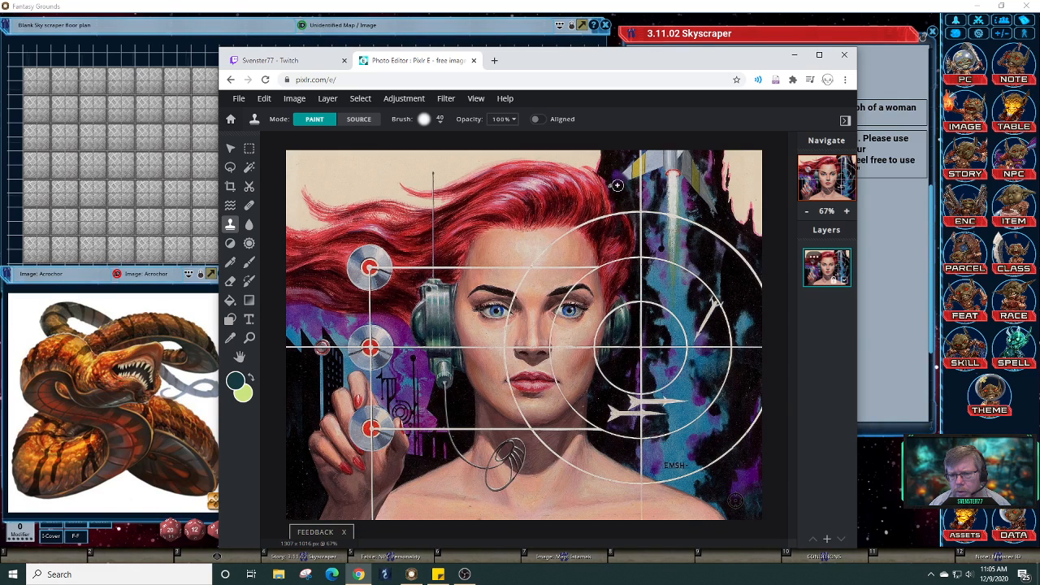
mouse_move(618, 185)
mouse_down()
mouse_move(628, 165)
mouse_move(631, 186)
mouse_up()
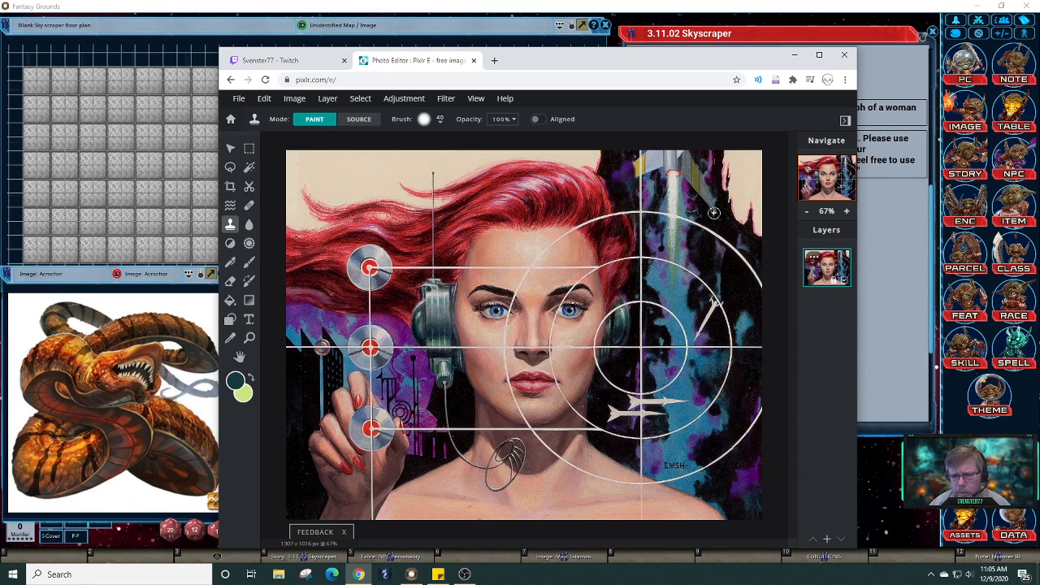
key(ctrl+z)
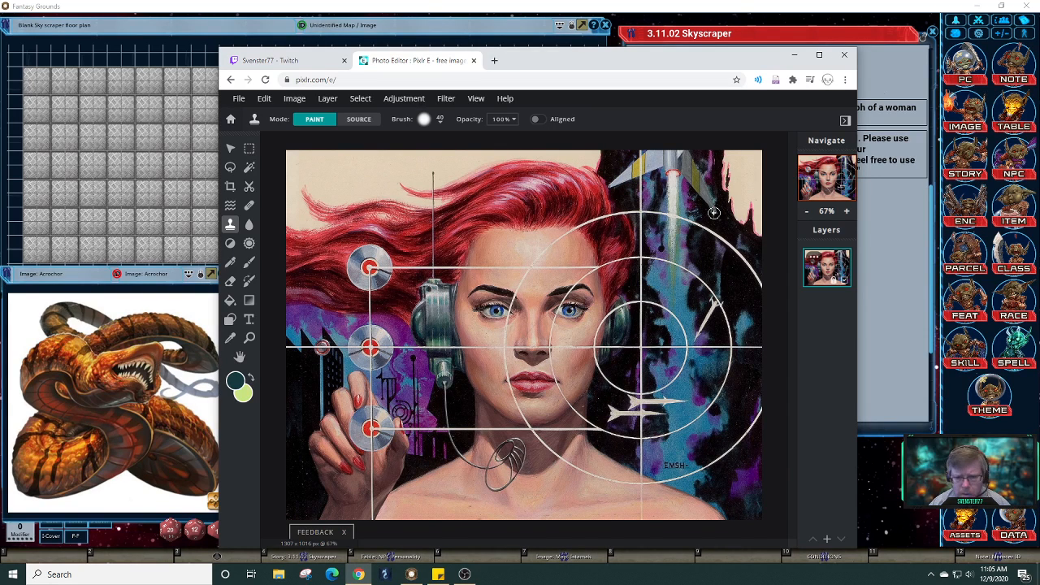
- Undo the crop and redo it
key(ctrl+z)
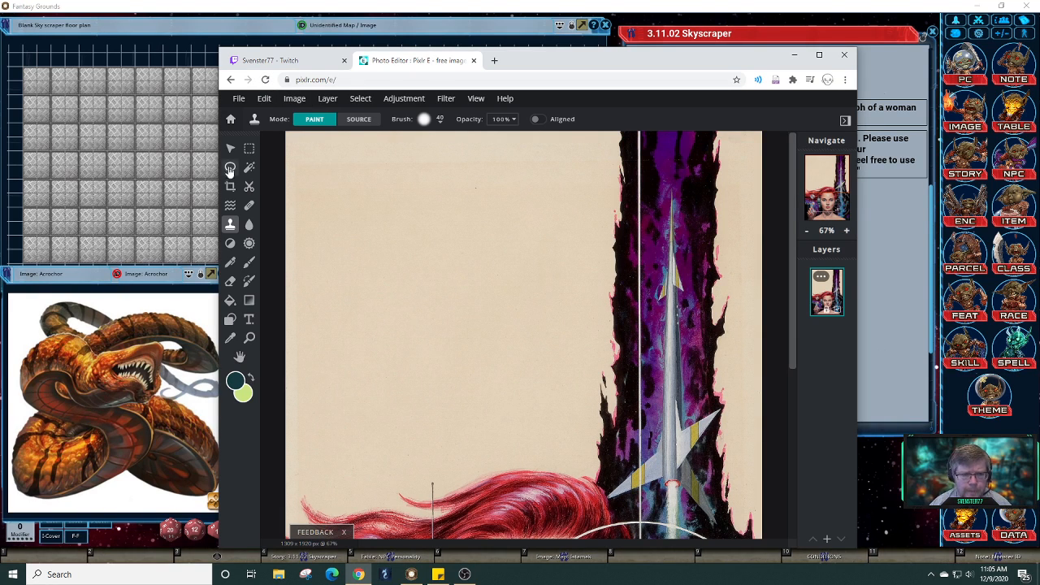
click(263, 99)
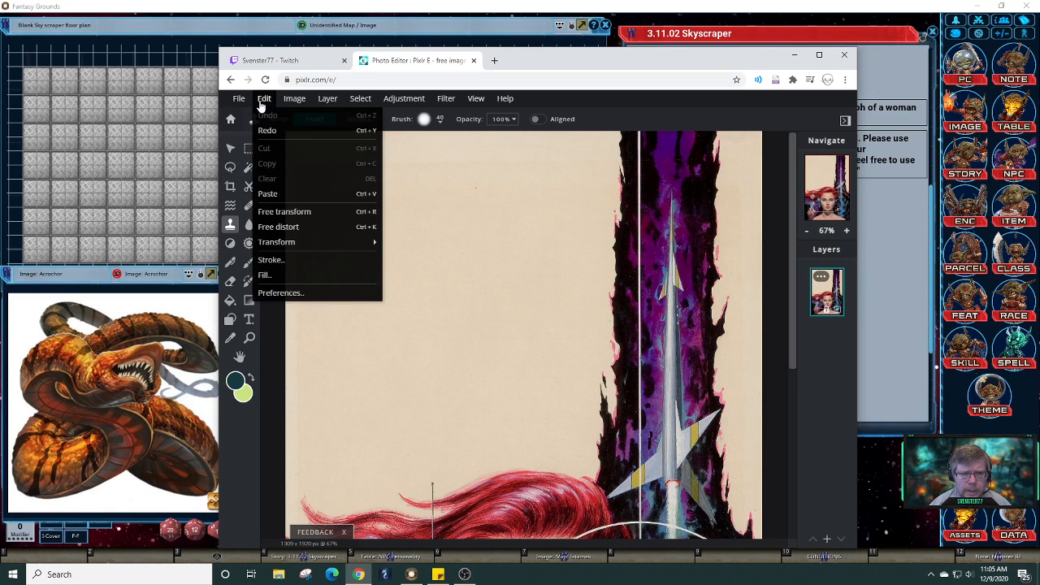
click(278, 131)
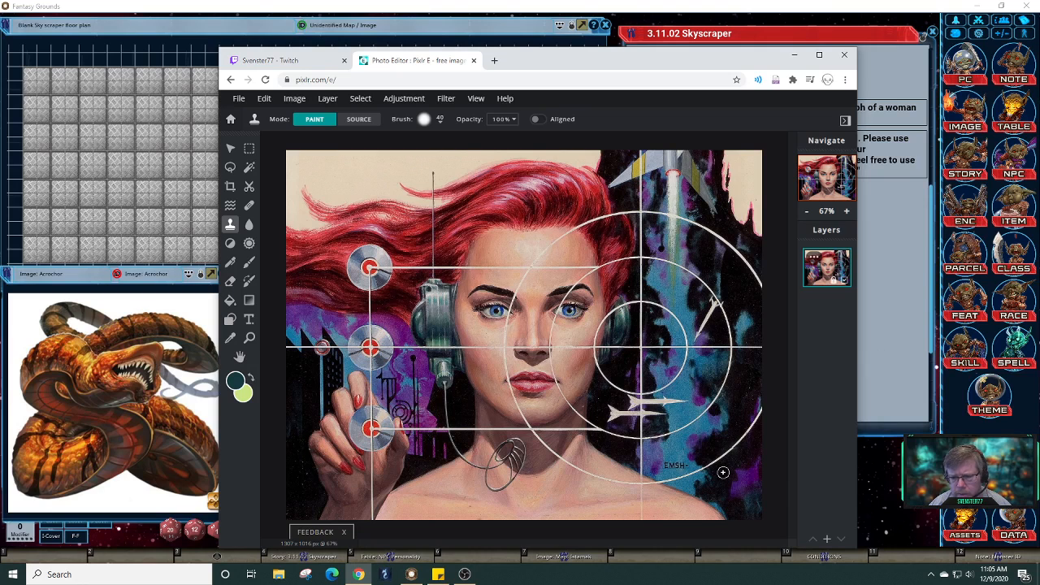
- Set the Clone stamp's brush size to 20 px
click(439, 119)
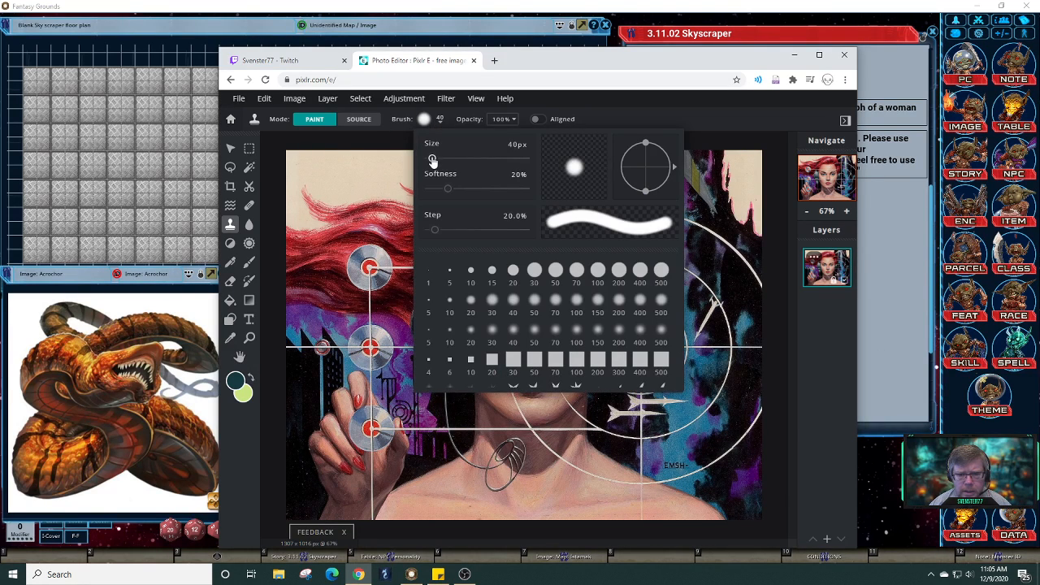
drag(434, 156, 430, 160)
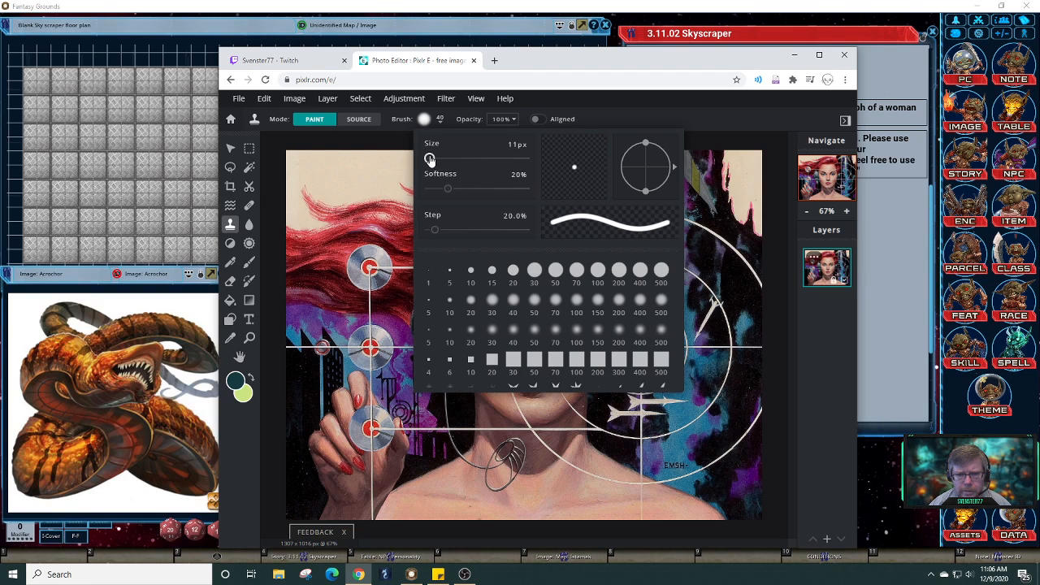
drag(430, 159, 432, 159)
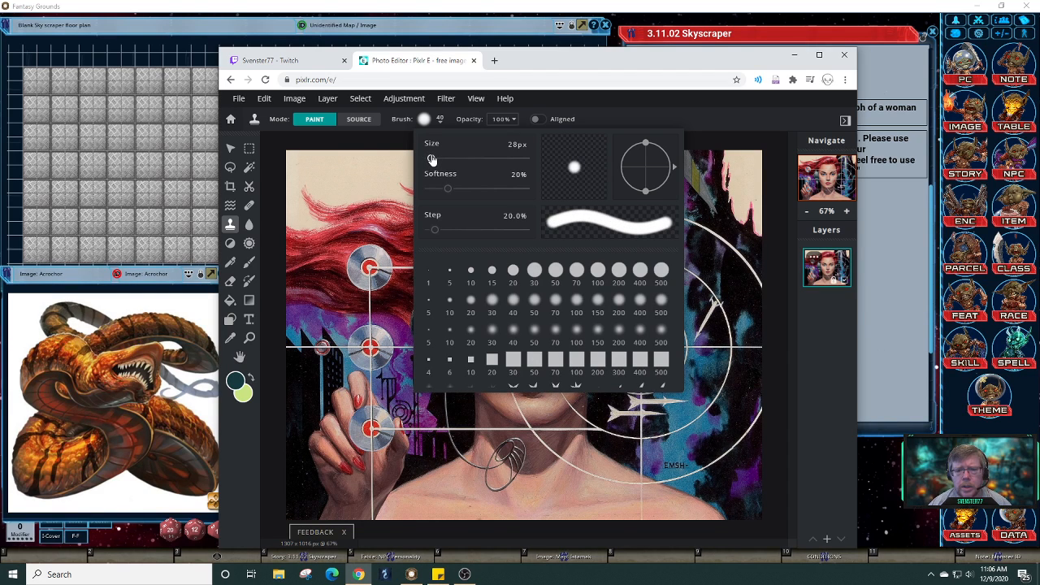
click(522, 144)
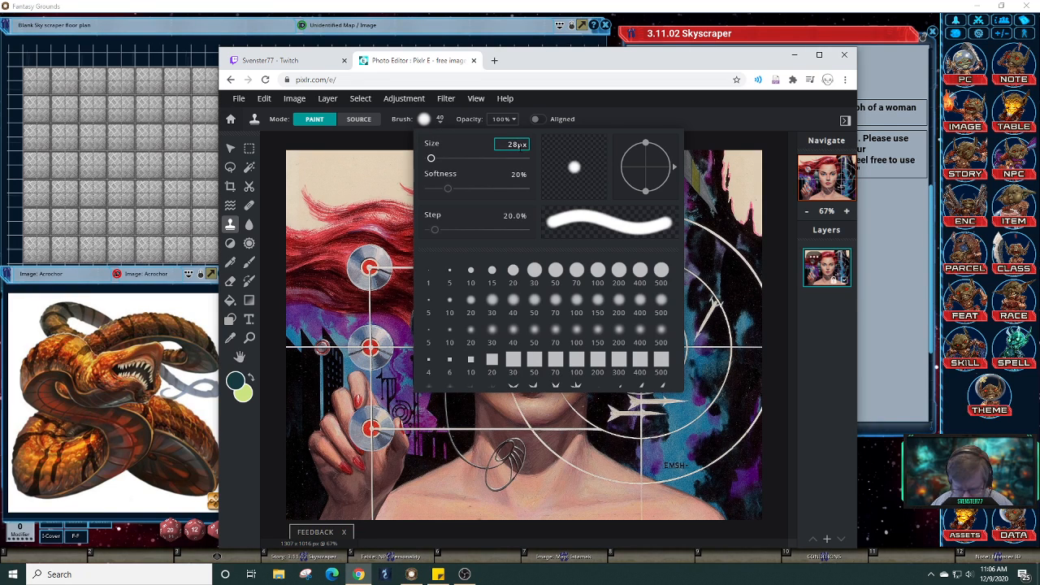
key(BackSpace)
text(0)
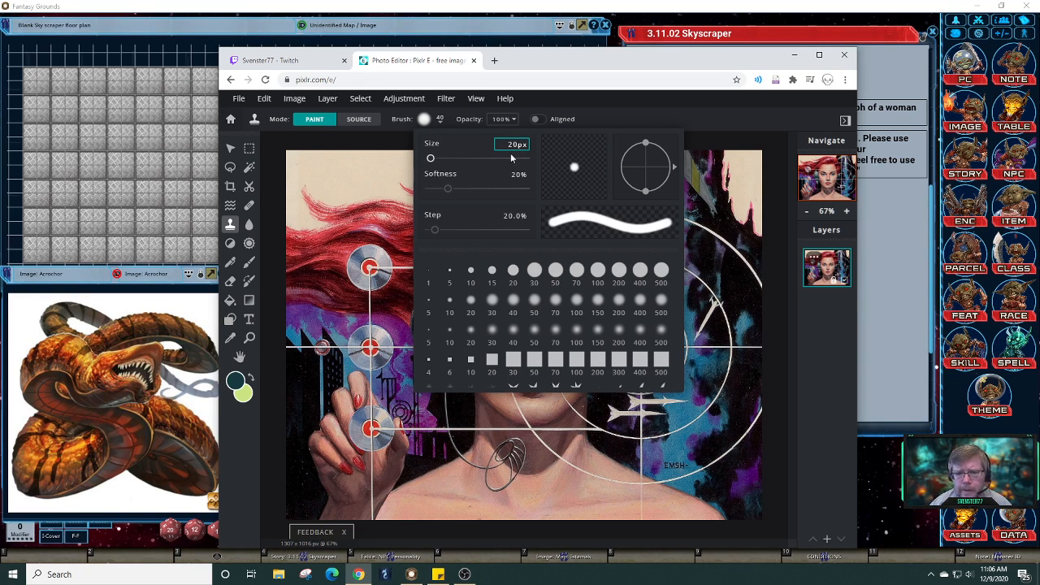
drag(431, 158, 484, 161)
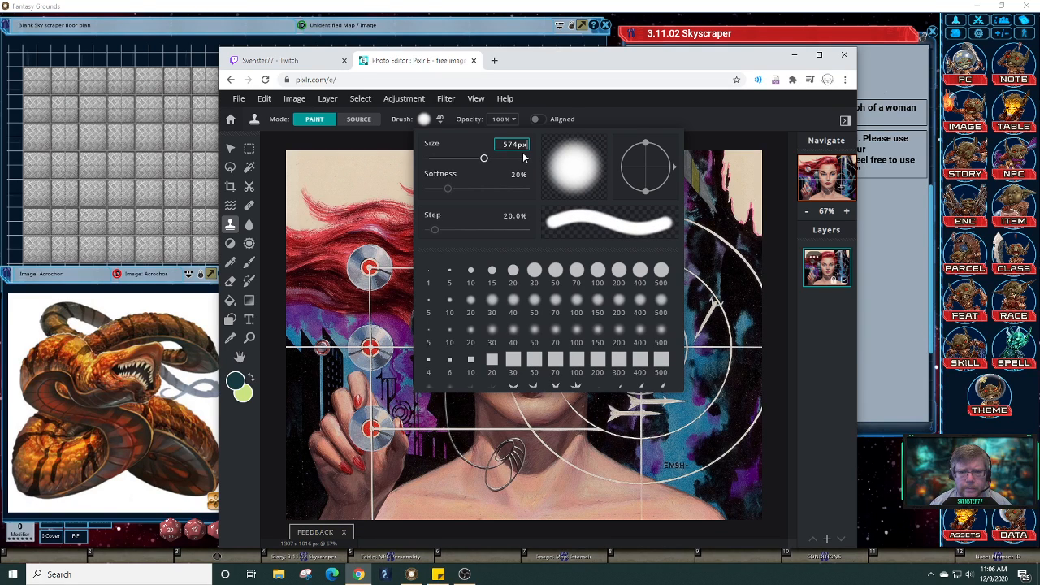
double_click(518, 144)
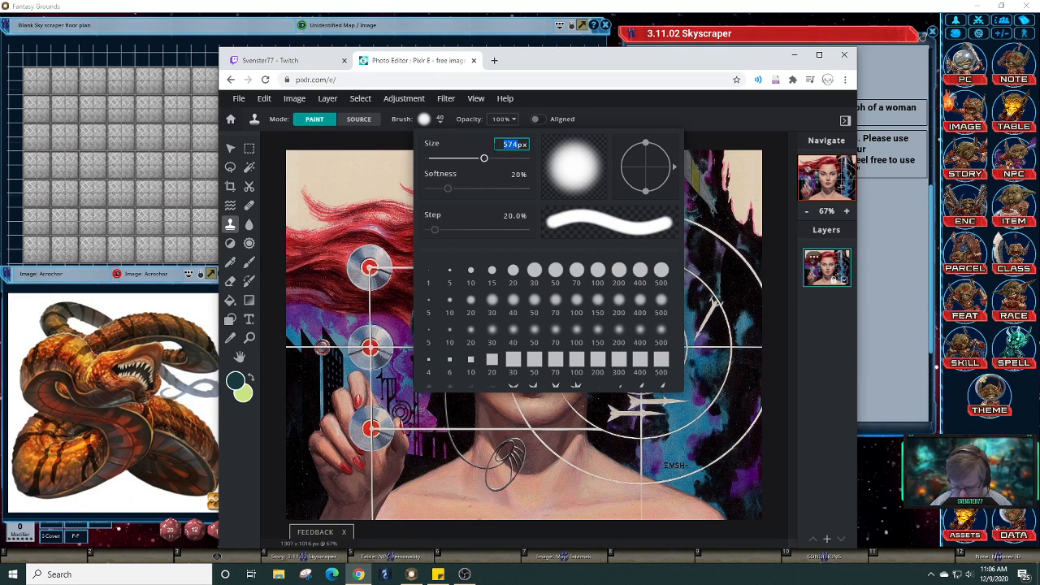
text(20)
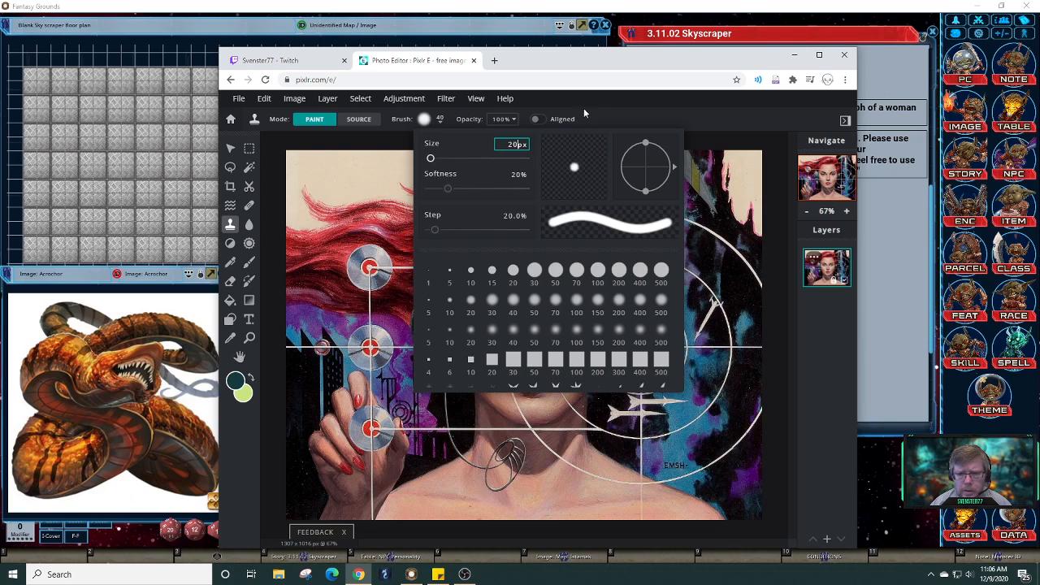
click(592, 99)
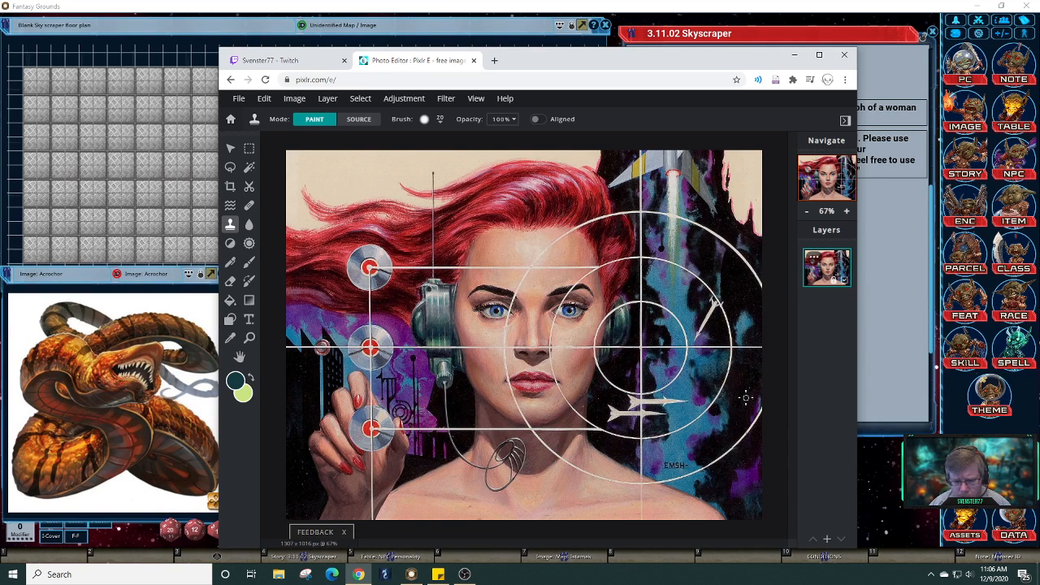
- Sample the dark background near the picture's edge and clone it over the rocket wing beside the woman's hair
key(alt)
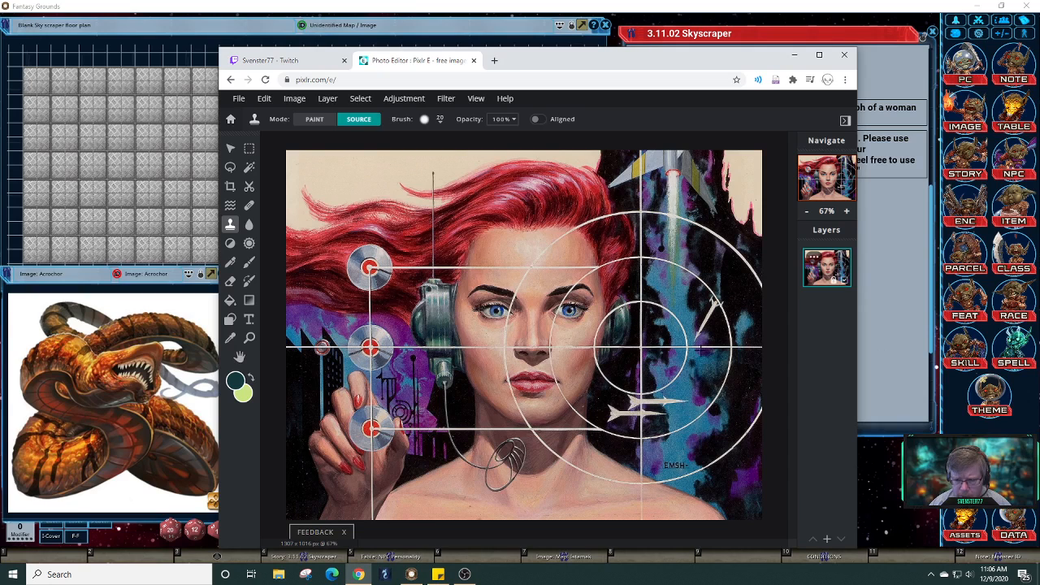
click(602, 181)
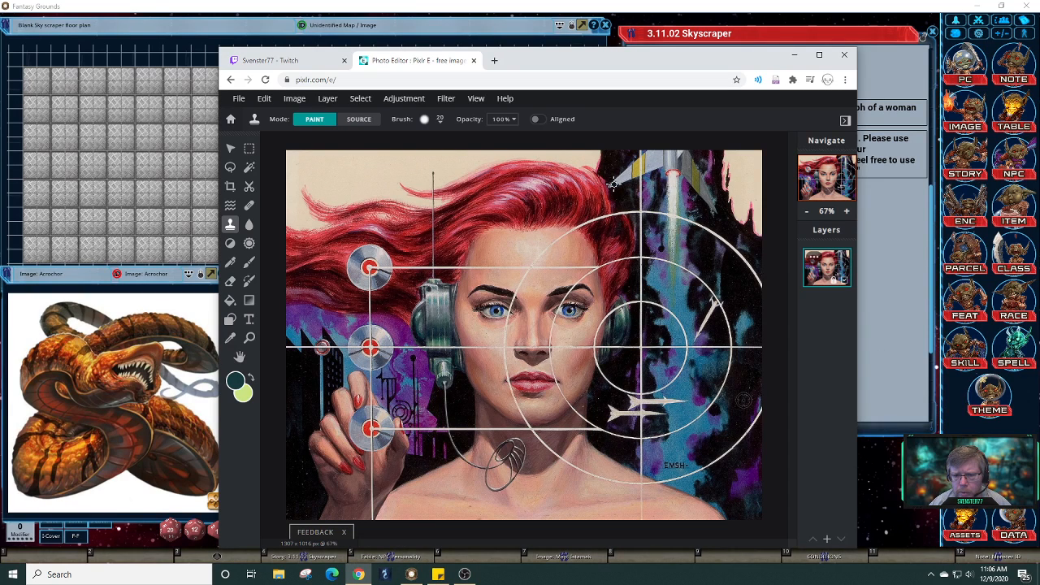
mouse_move(743, 401)
mouse_down()
mouse_move(753, 393)
mouse_move(747, 403)
mouse_move(748, 377)
mouse_move(743, 401)
mouse_move(742, 381)
mouse_up()
- Sample a new clone source in the dark background next to the black spot beside the rocket's exhaust trail
scroll(583, 260, up, 3)
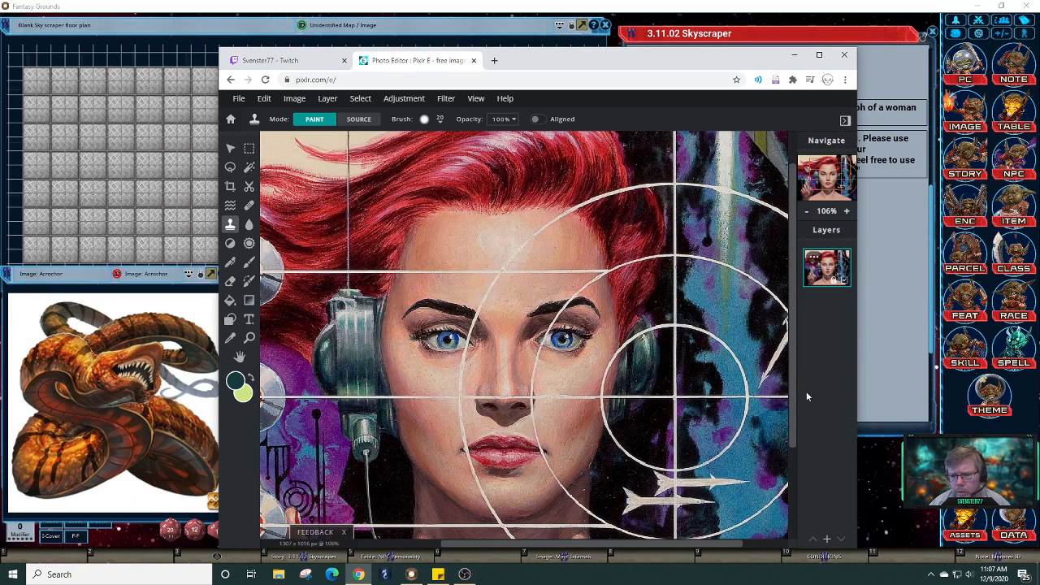
drag(793, 371, 793, 317)
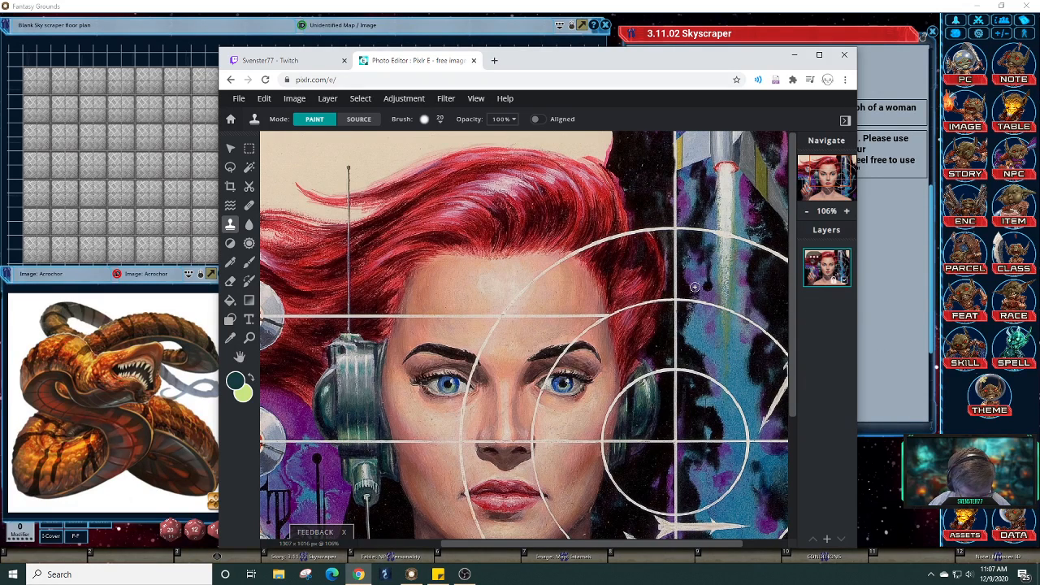
key(alt)
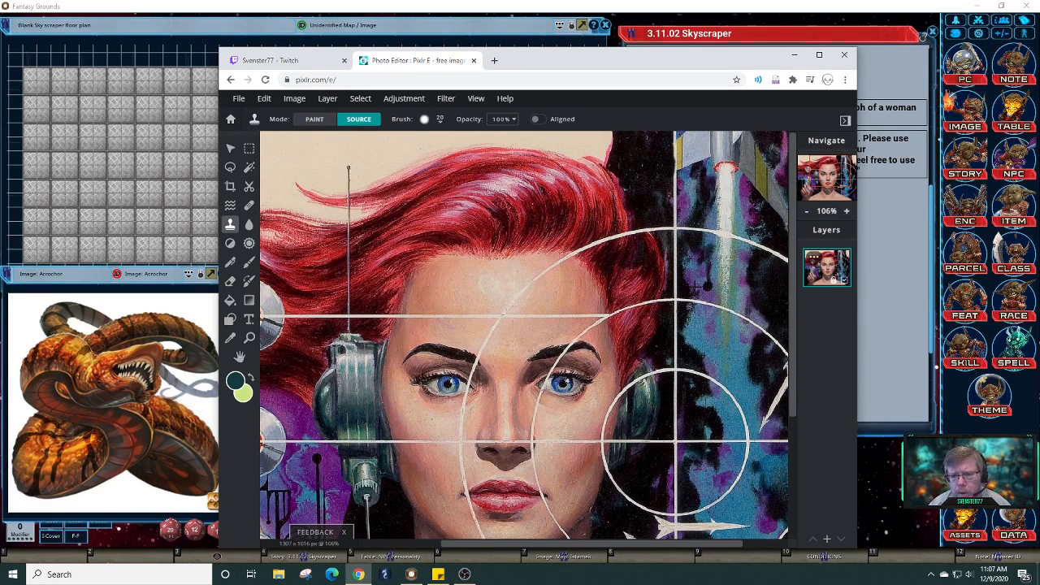
- Clone Stamp the surrounding background over the large rocket's left fin and the lower part of its exhaust trail
alt+click(697, 286)
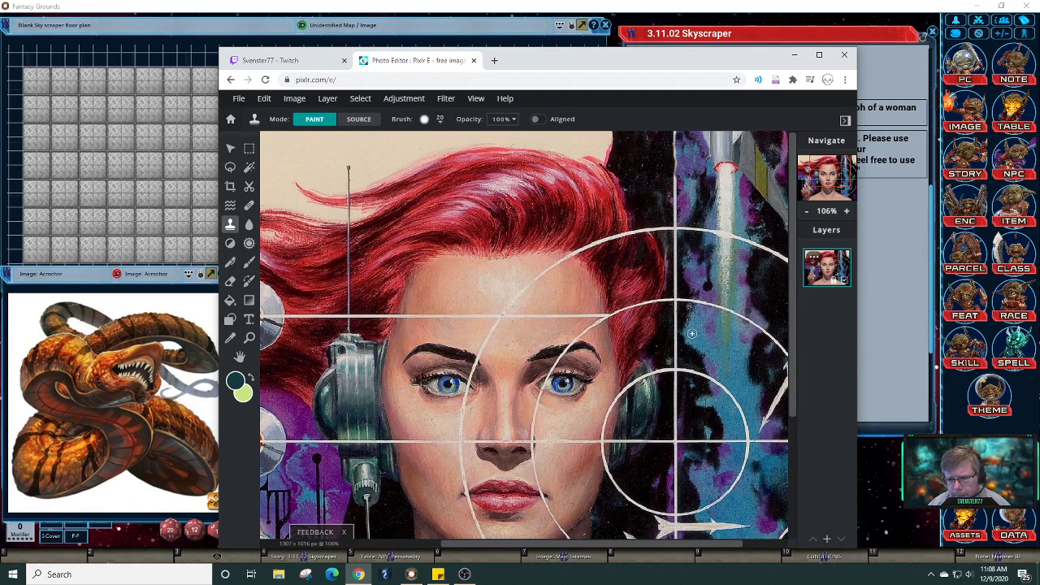
key(ctrl)
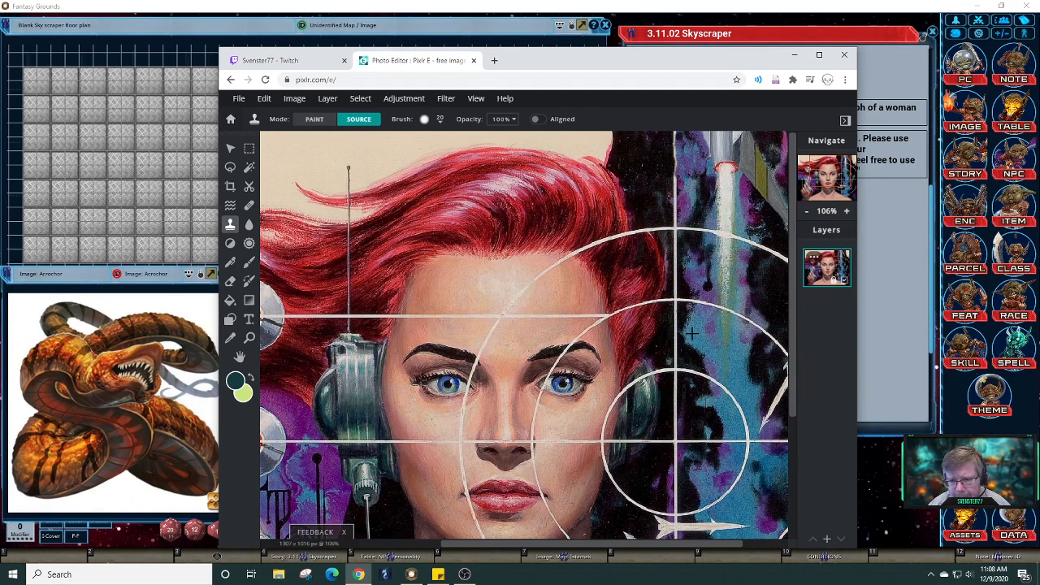
ctrl+click(691, 334)
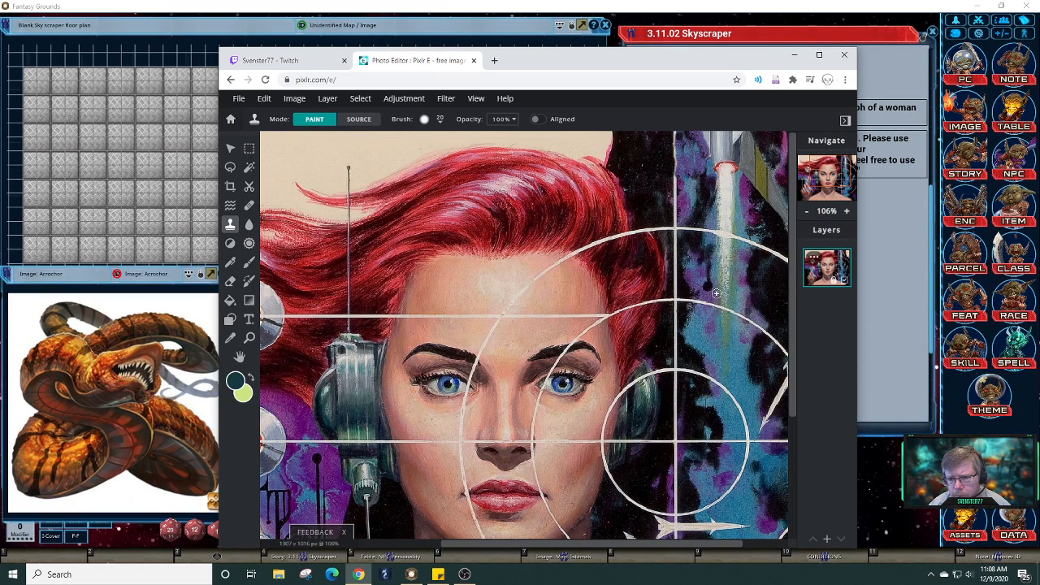
mouse_move(693, 334)
mouse_down()
mouse_move(704, 341)
mouse_move(699, 299)
mouse_move(712, 332)
mouse_move(712, 303)
mouse_move(689, 276)
mouse_move(707, 280)
mouse_move(702, 289)
mouse_up()
drag(724, 252, 731, 265)
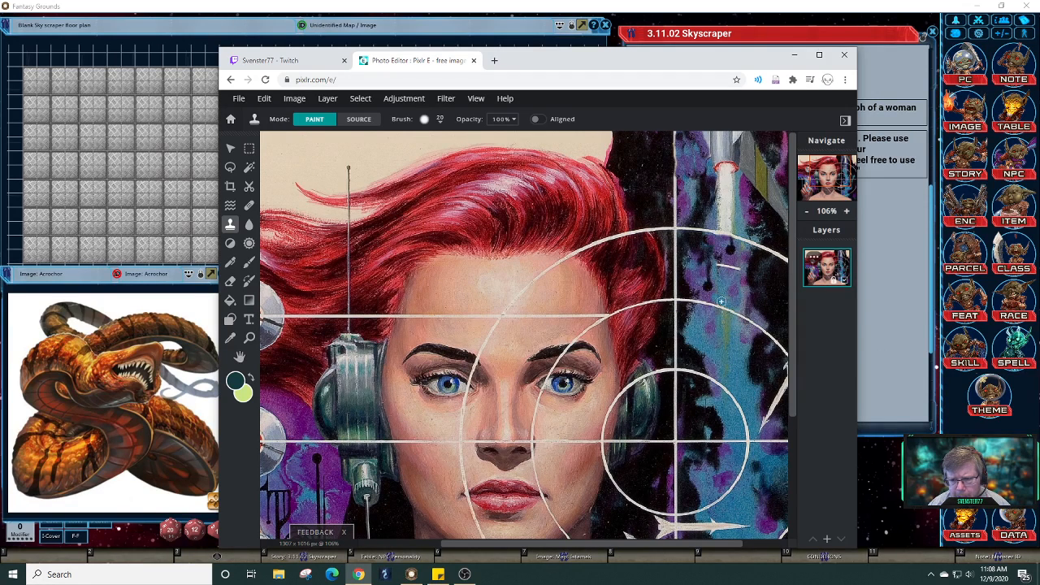
- Clean up the stray white streak and dark spot just below the rocket's flame with background texture
drag(721, 265, 735, 261)
click(736, 261)
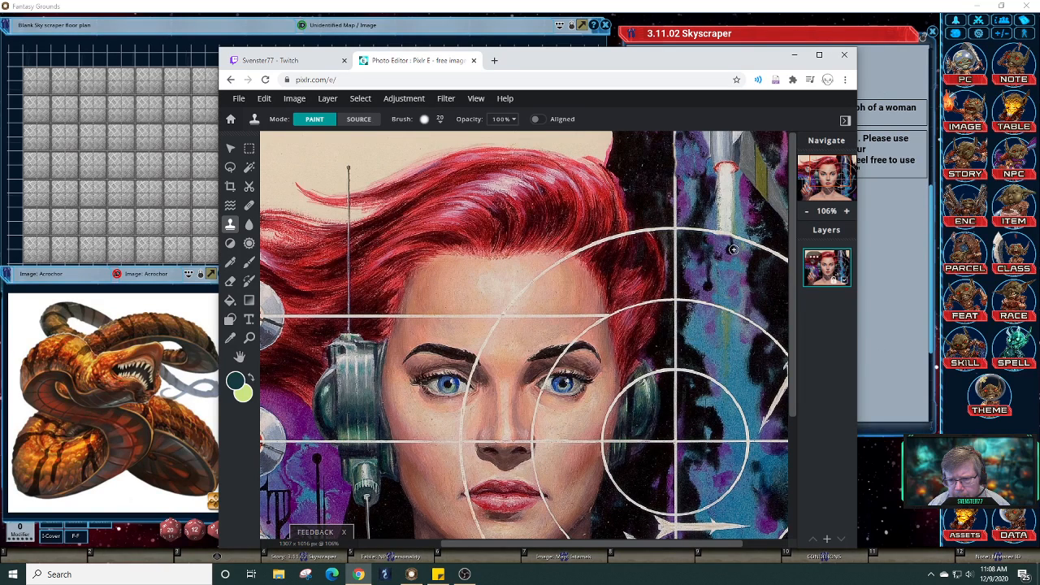
click(734, 250)
click(730, 254)
click(728, 248)
click(731, 244)
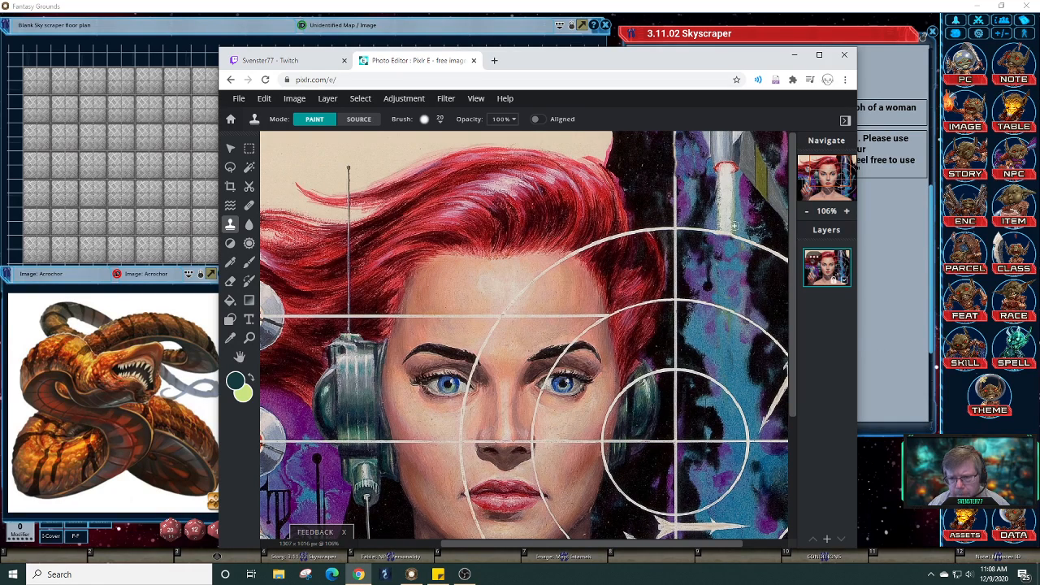
- Sample the black background beside the large rocket and clone it over the rocket's right fin
drag(727, 549, 780, 550)
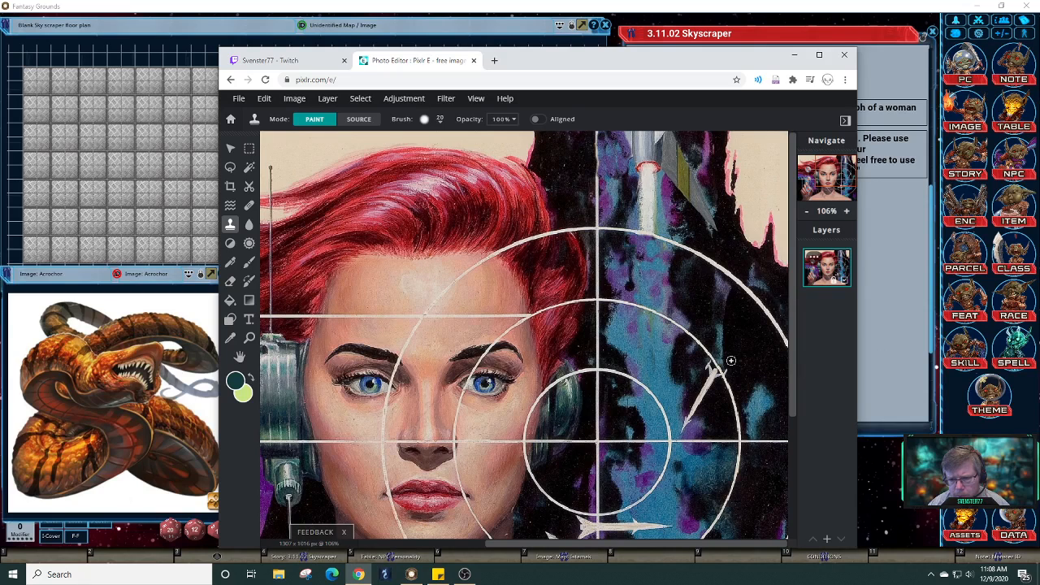
key(alt)
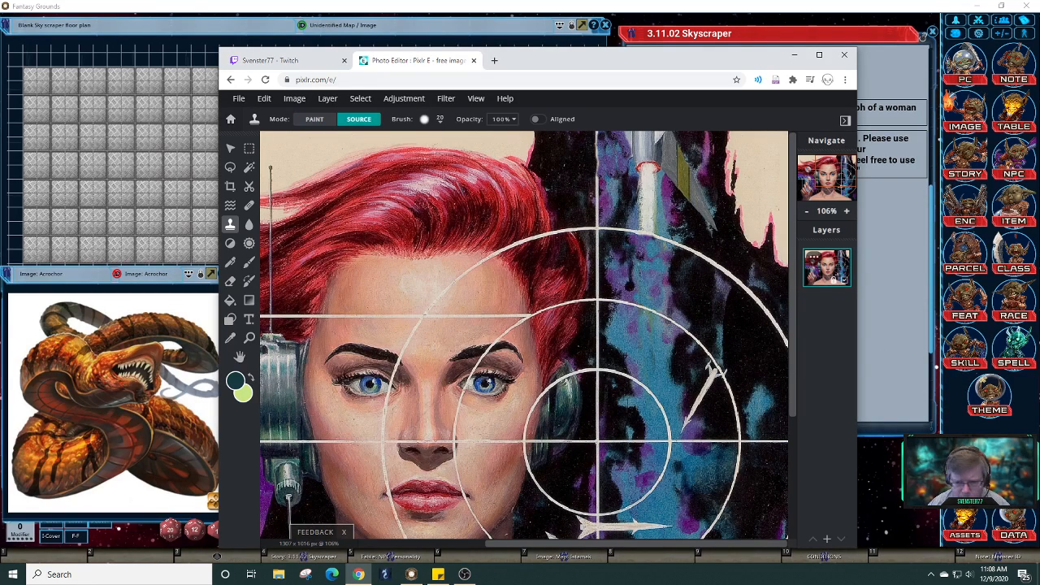
alt+click(724, 235)
mouse_move(730, 361)
mouse_down()
mouse_move(700, 324)
mouse_move(714, 349)
mouse_move(716, 332)
mouse_move(683, 272)
mouse_move(702, 328)
mouse_move(687, 300)
mouse_up()
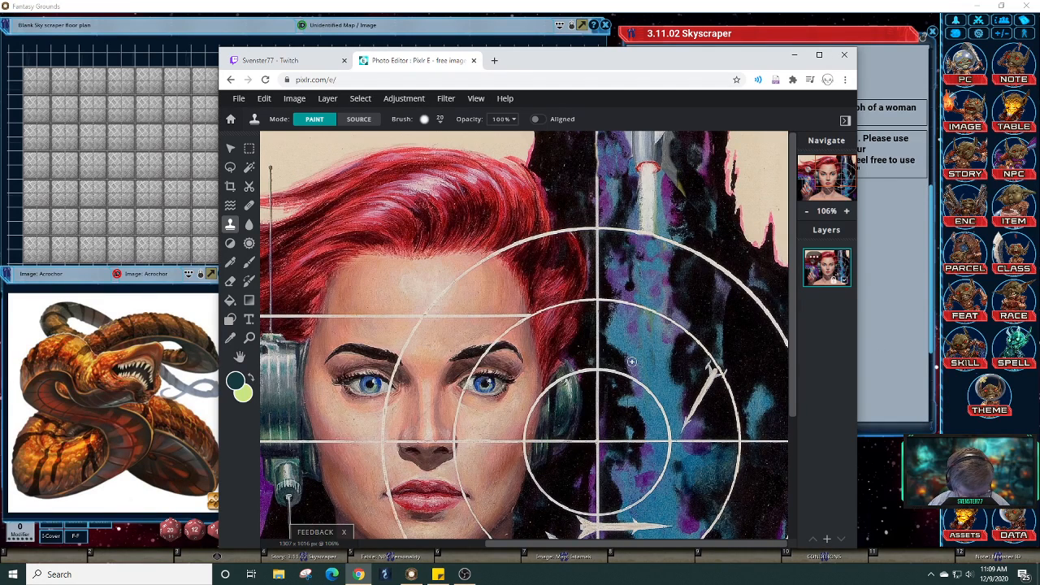
- Sample the blue background inside the target rings and clone it over the rocket's nozzle and remaining flame
key(ctrl)
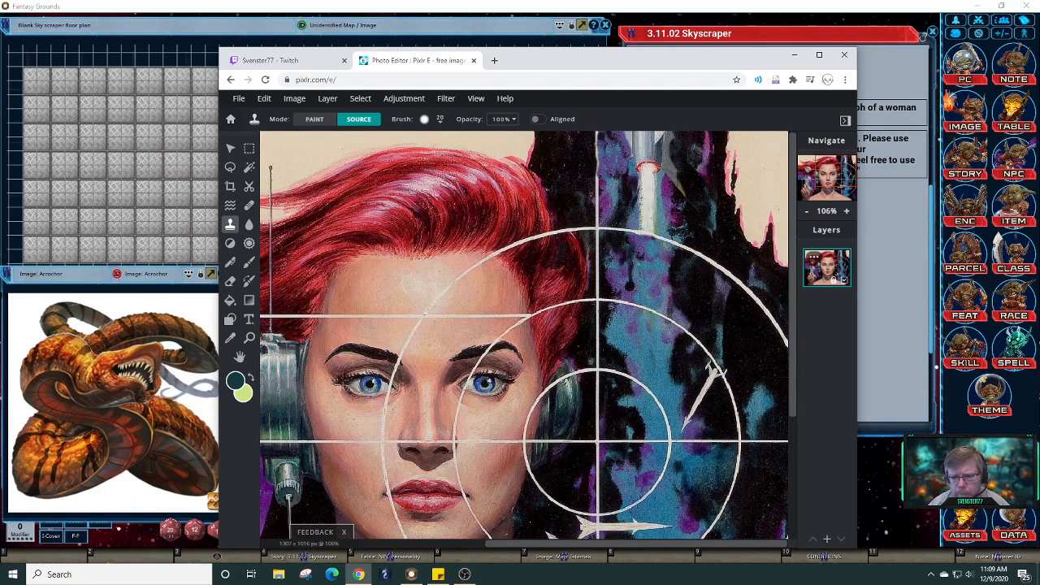
ctrl+click(674, 366)
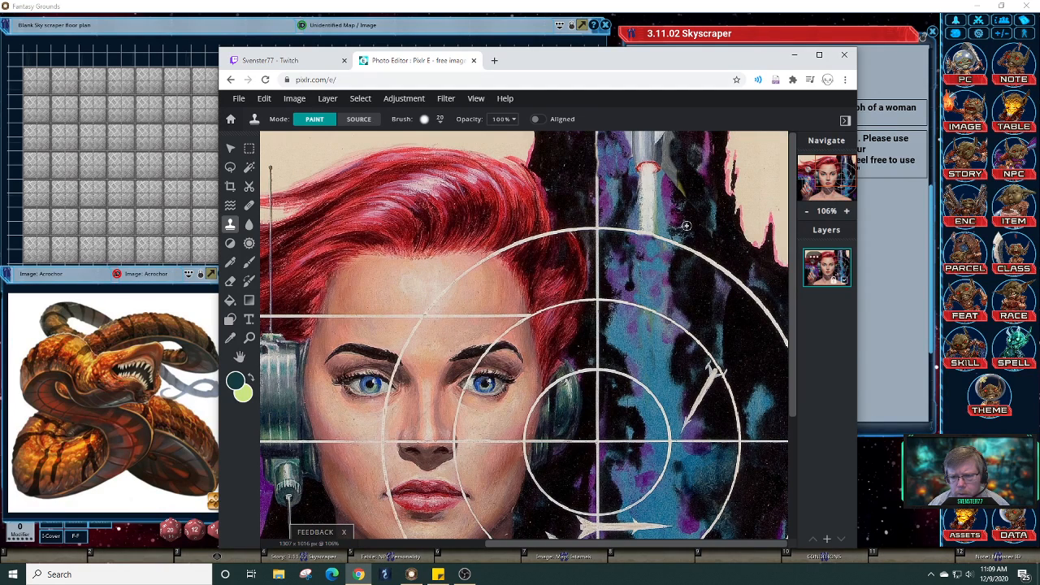
mouse_move(687, 196)
mouse_down()
mouse_move(663, 155)
mouse_move(671, 186)
mouse_move(668, 140)
mouse_move(653, 168)
mouse_move(638, 164)
mouse_move(655, 185)
mouse_move(638, 179)
mouse_move(653, 204)
mouse_move(638, 221)
mouse_move(654, 231)
mouse_move(630, 204)
mouse_up()
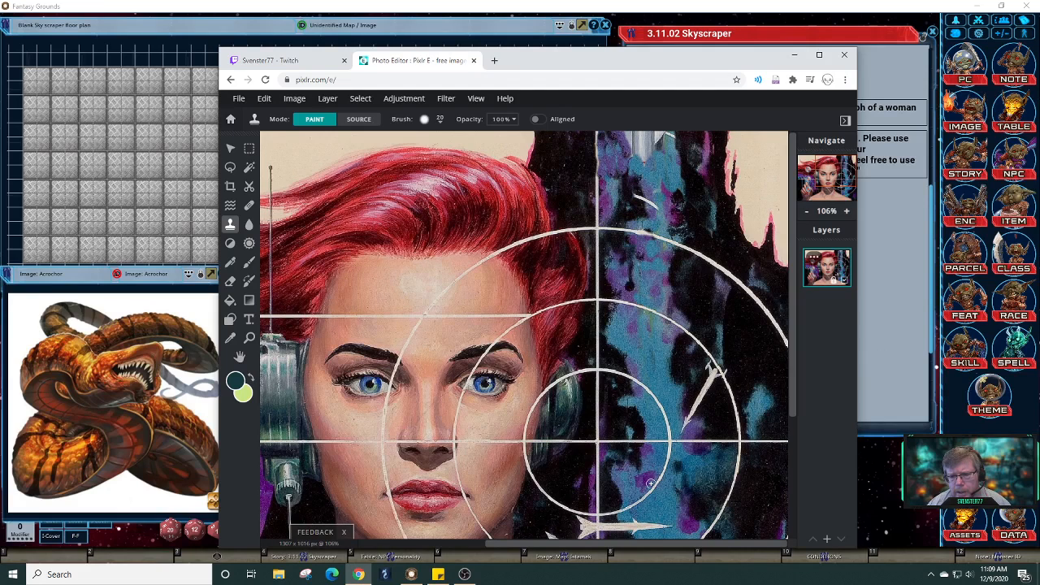
- Clone purple and blue texture from the innermost ring over the stray white line where the flame was
key(alt)
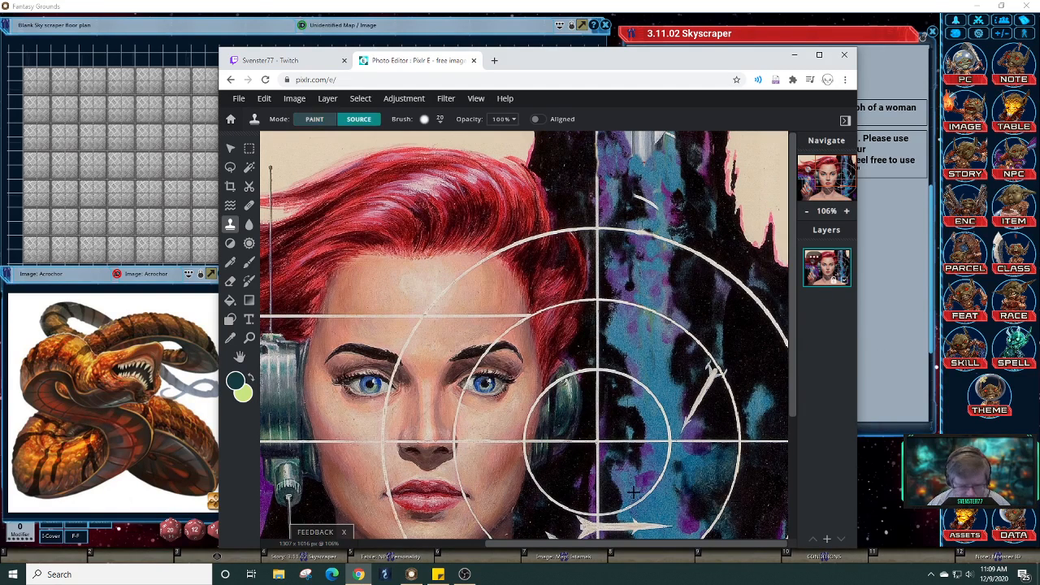
alt+click(632, 473)
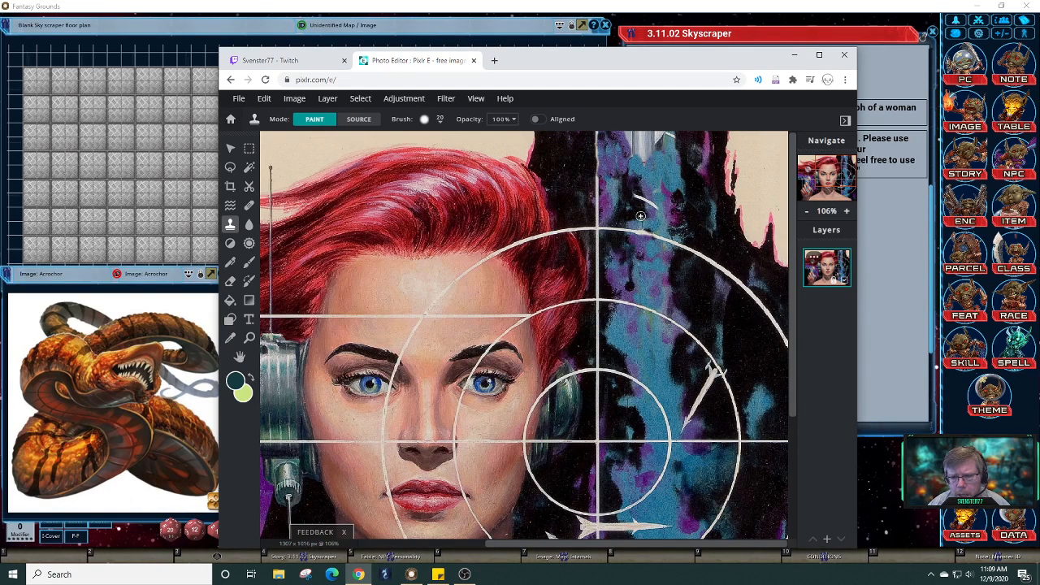
mouse_move(640, 215)
mouse_down()
mouse_move(660, 203)
mouse_move(623, 186)
mouse_up()
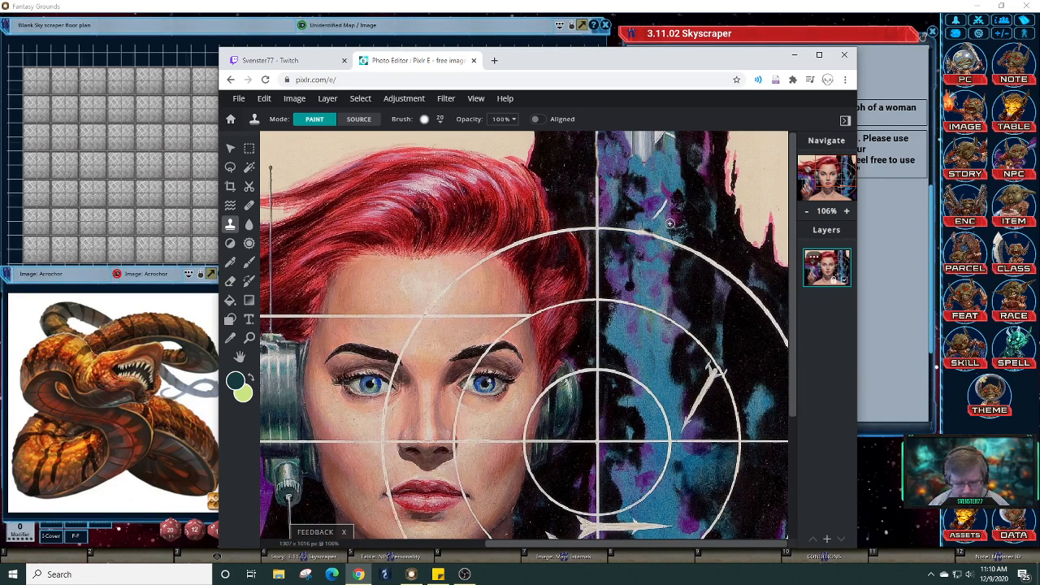
key(ctrl+z)
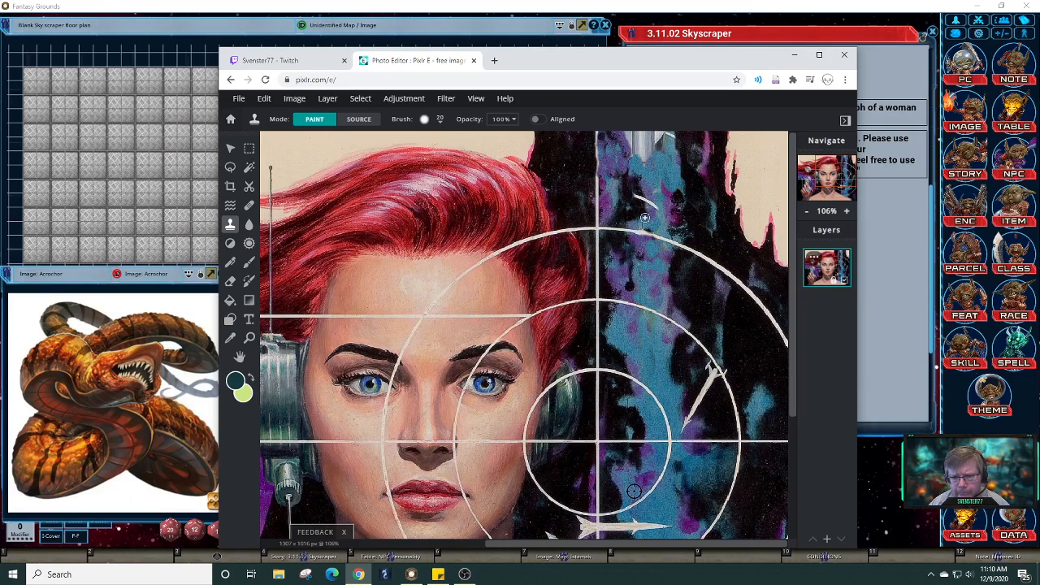
drag(655, 220, 630, 185)
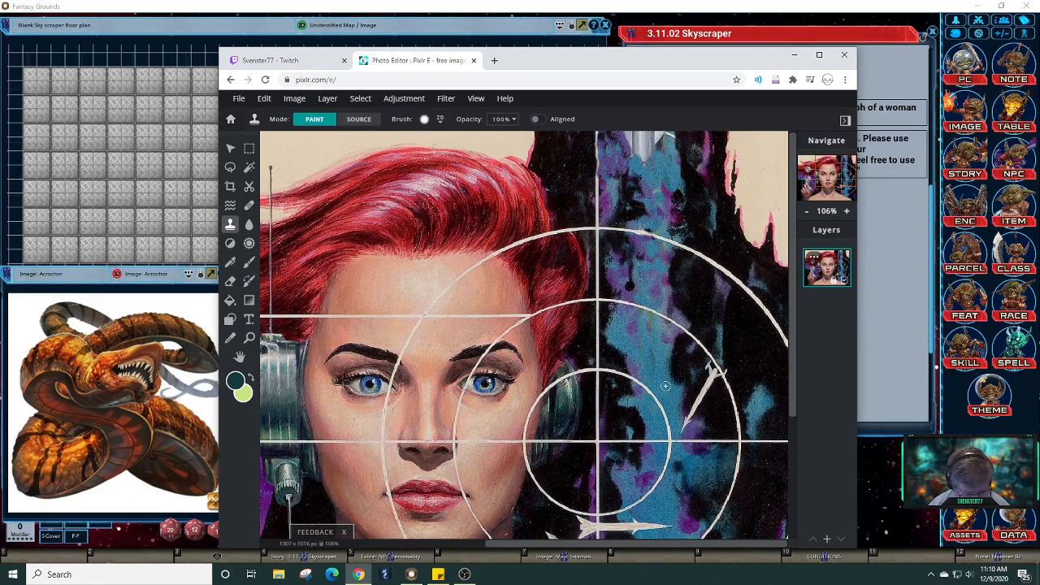
- Sample the blue background and clone it over the rest of the rocket body at the image's upper edge
key(alt)
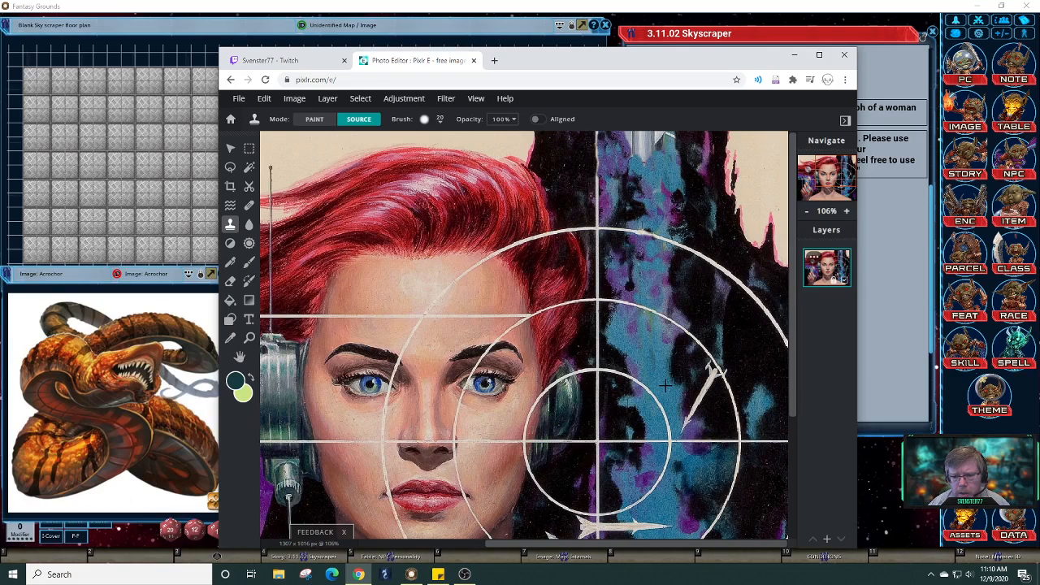
click(665, 385)
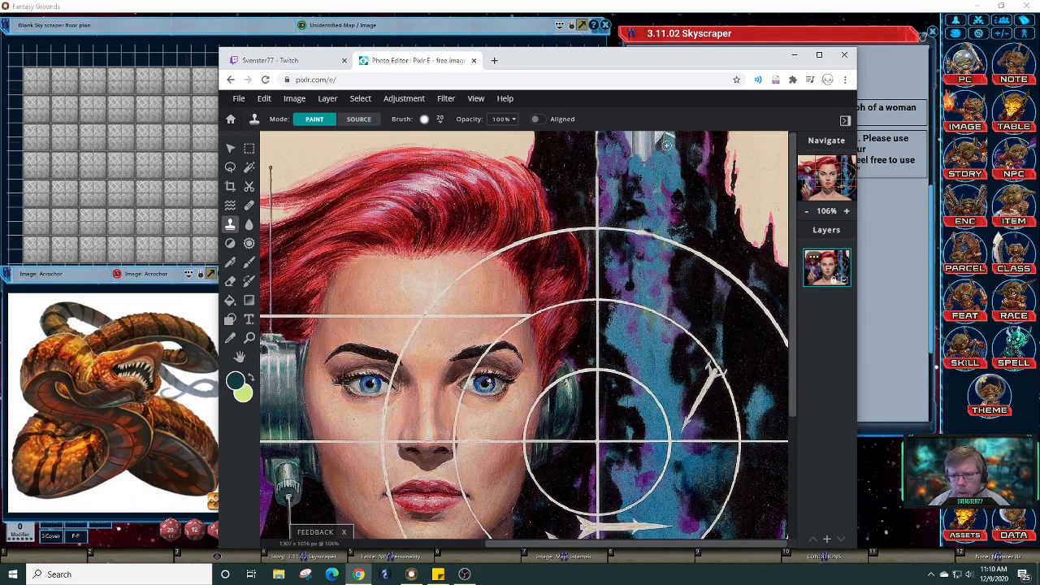
mouse_move(665, 145)
mouse_down()
mouse_move(662, 134)
mouse_move(621, 132)
mouse_move(655, 142)
mouse_move(627, 148)
mouse_move(650, 158)
mouse_move(647, 169)
mouse_move(655, 154)
mouse_move(631, 132)
mouse_move(660, 145)
mouse_up()
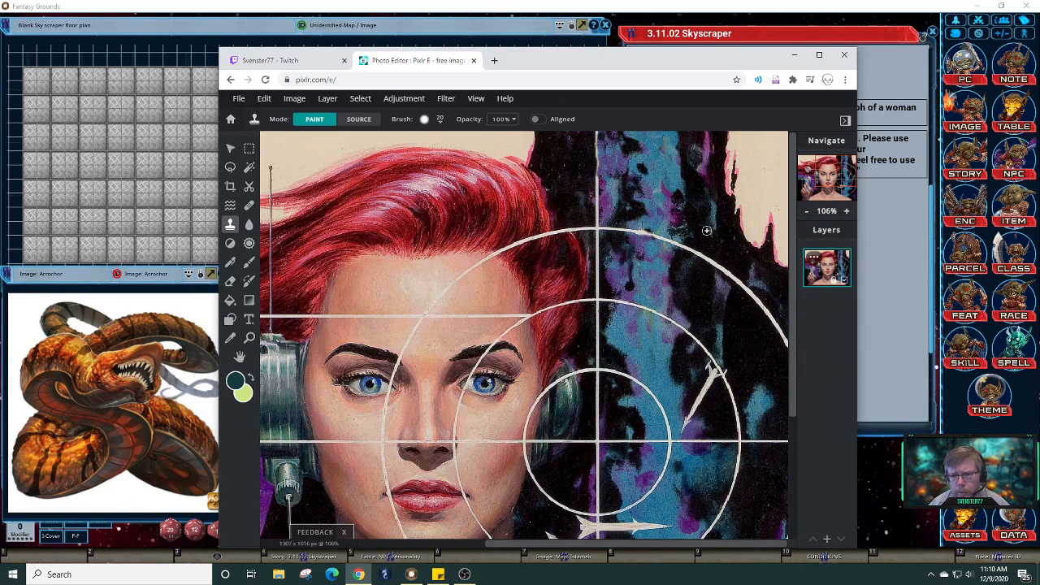
- Clone background over the tail fins of the small white rockets in the target rings and check the whole image
scroll(714, 247, down, 4)
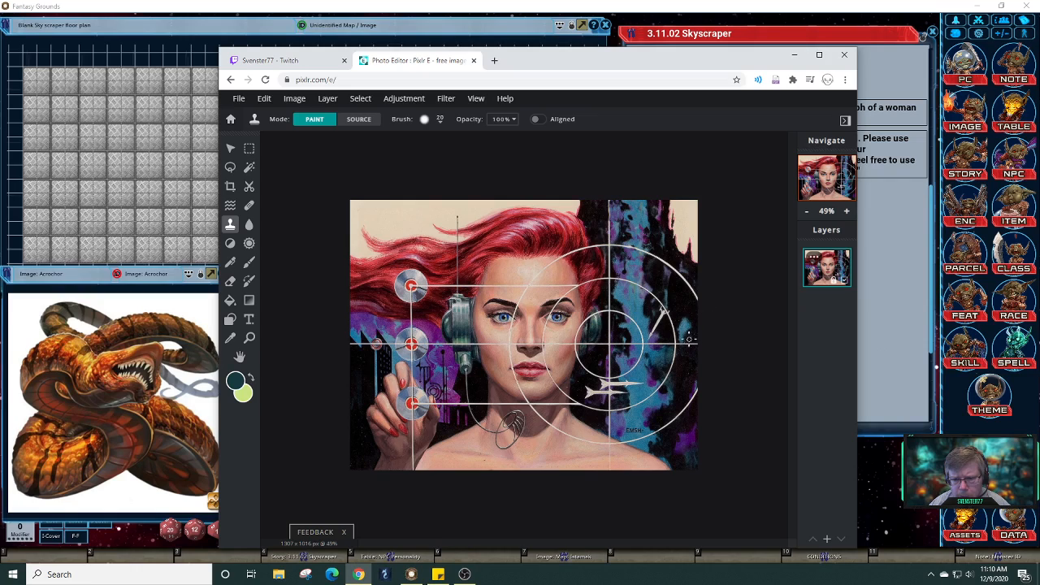
scroll(654, 344, up, 2)
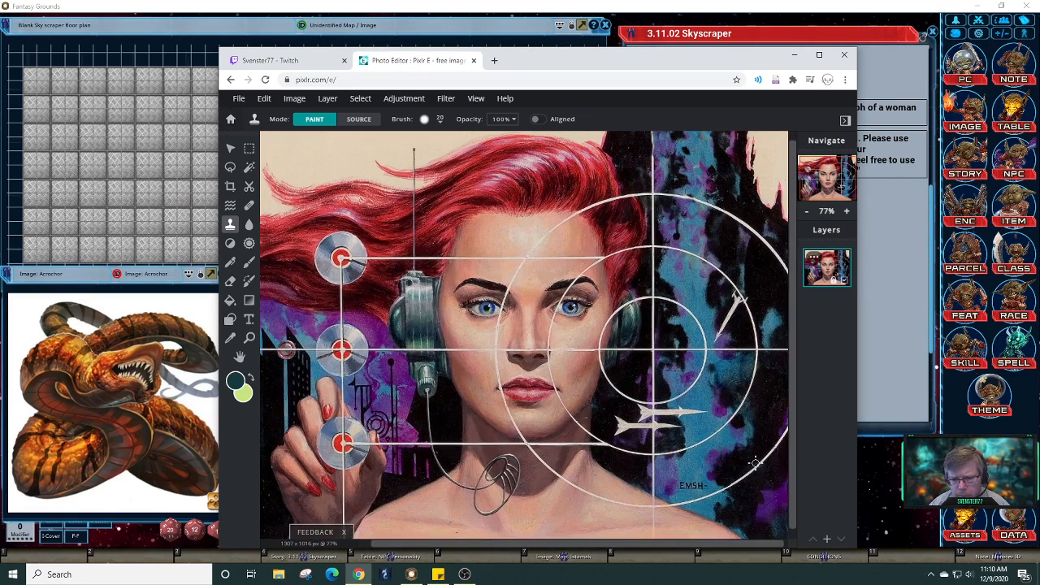
scroll(776, 510, up, 1)
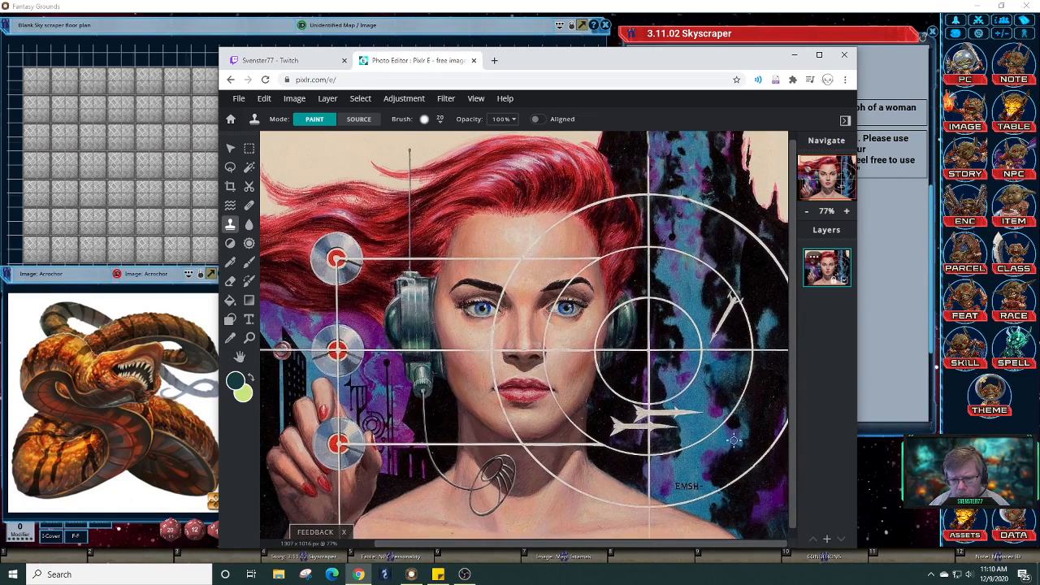
scroll(734, 439, up, 1)
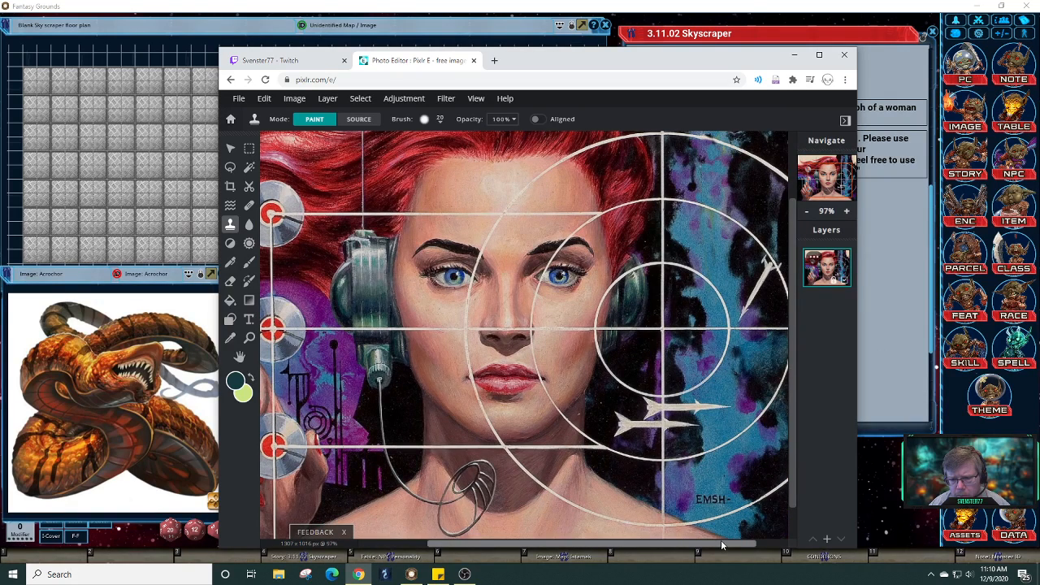
drag(751, 544, 768, 547)
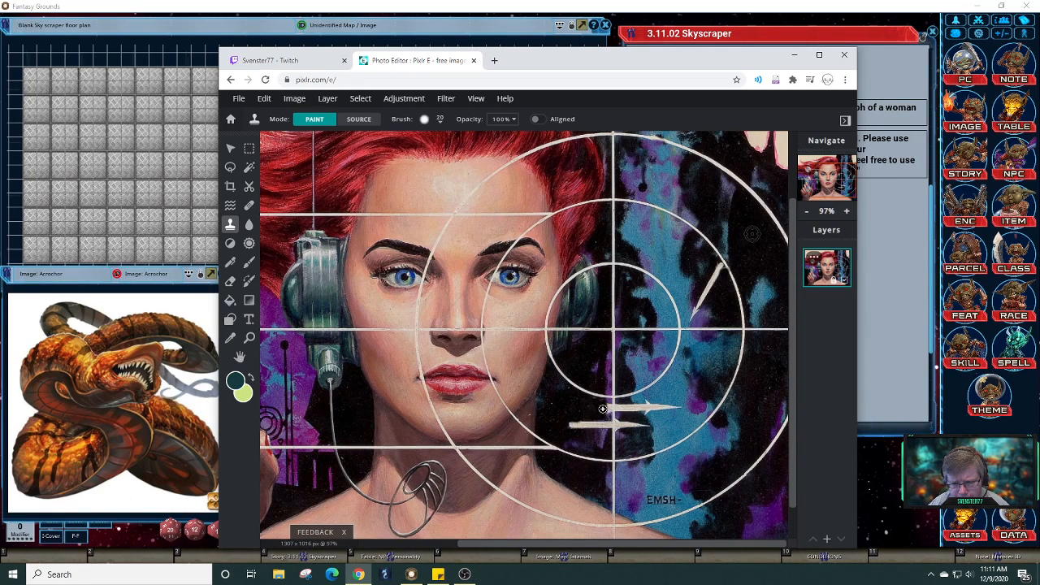
key(alt)
alt+click(668, 423)
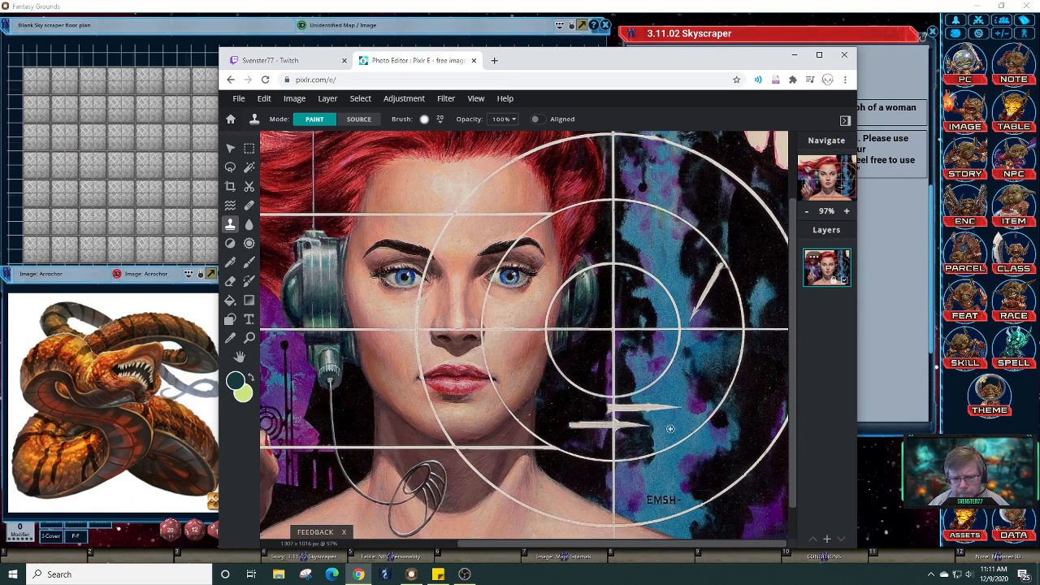
scroll(644, 394, down, 5)
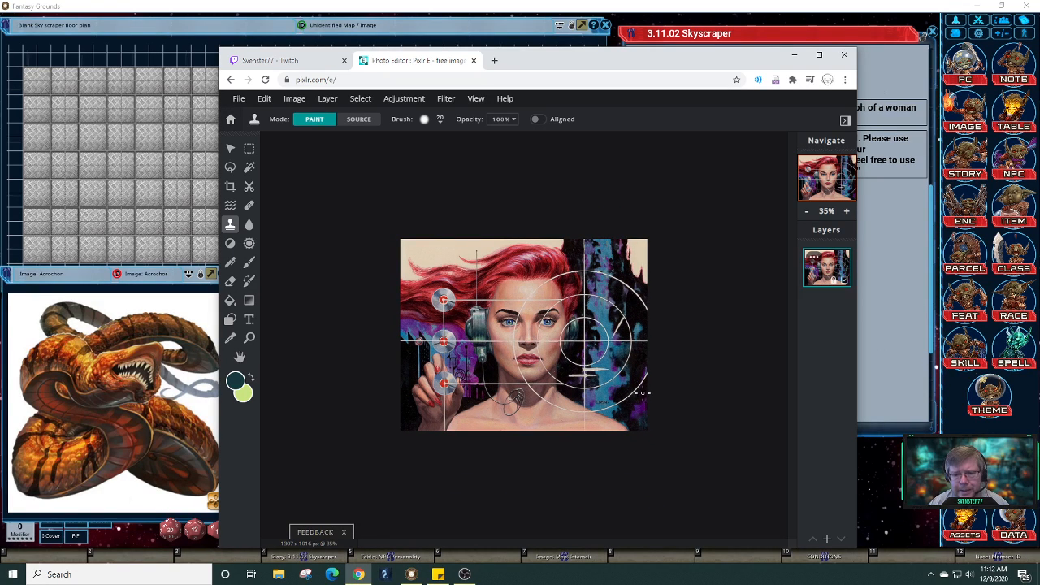
scroll(642, 394, up, 3)
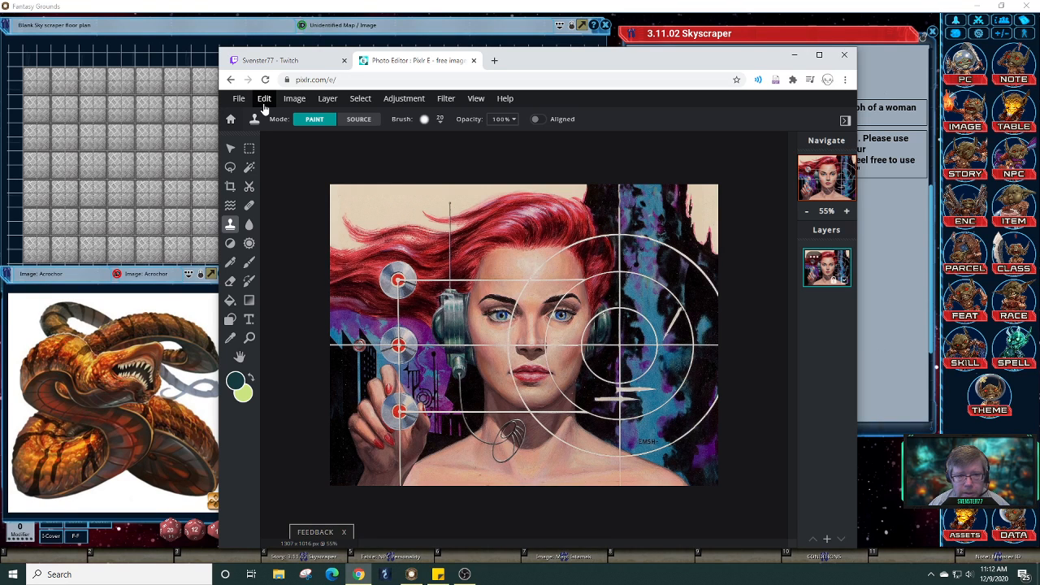
- Export the retouched portrait as a JPG named Scifi woman with the image height set to 740 pixels
click(294, 99)
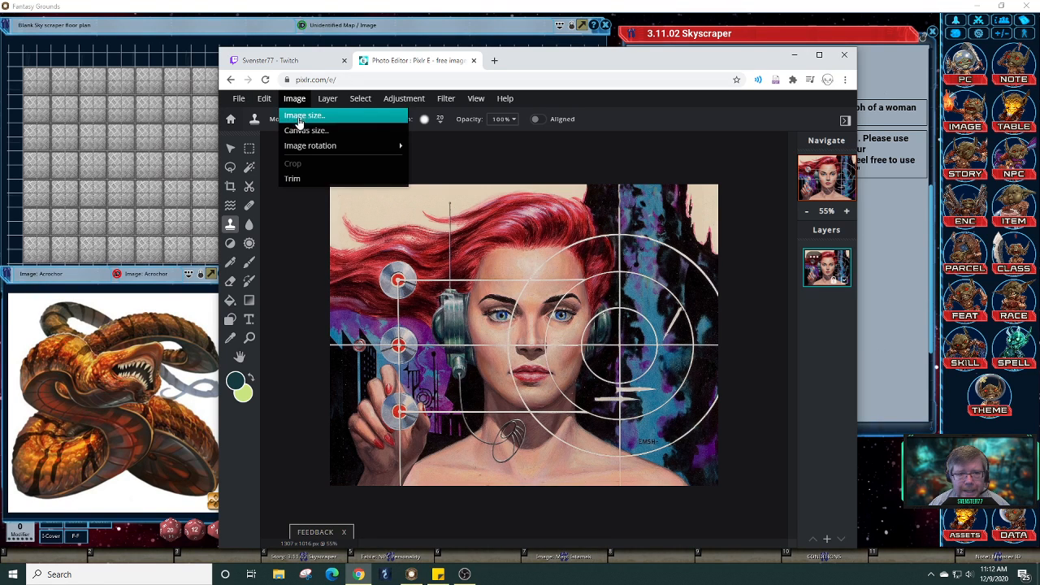
click(243, 107)
click(243, 106)
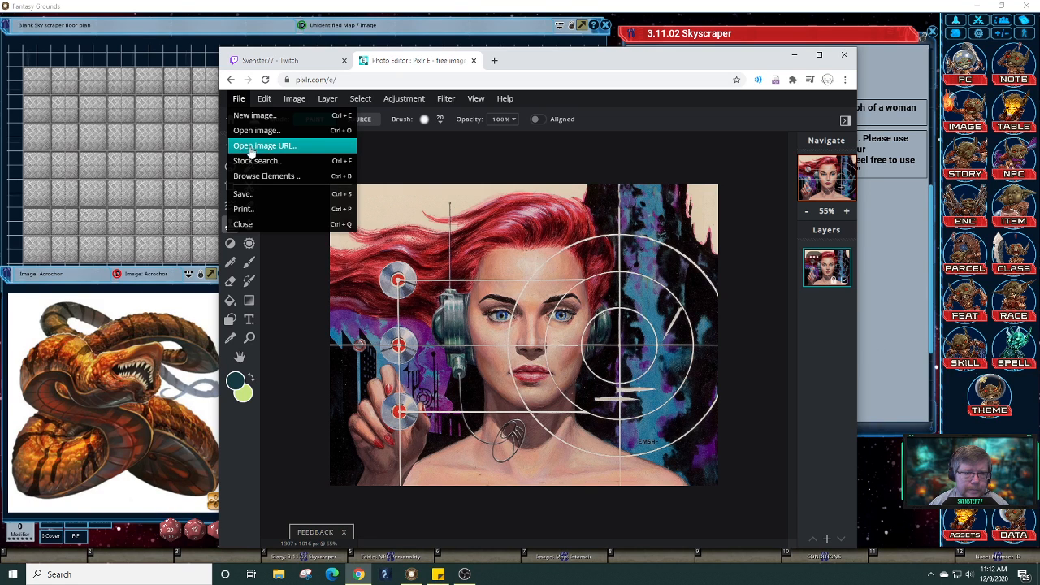
click(252, 194)
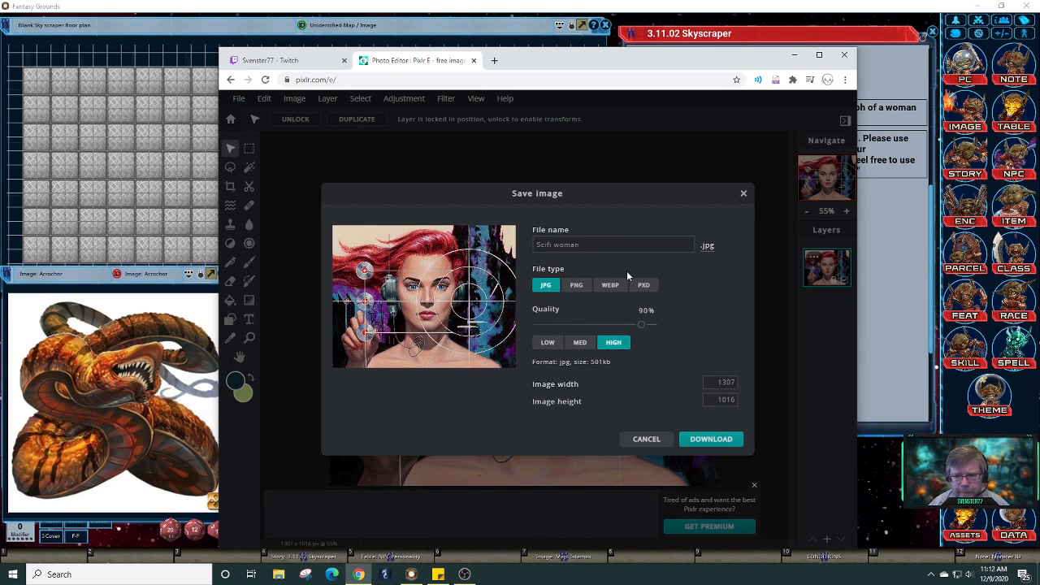
click(594, 249)
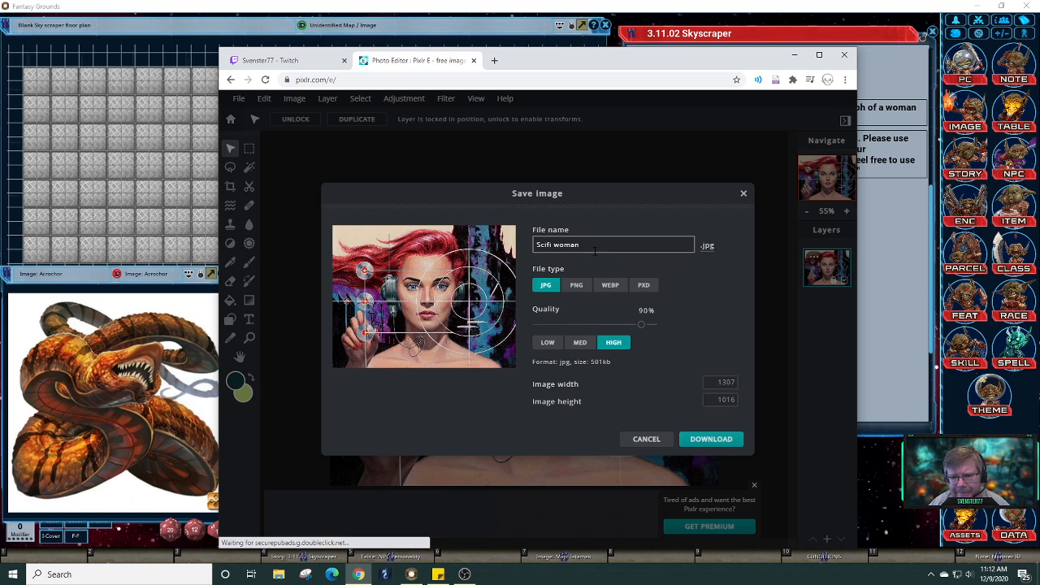
click(720, 399)
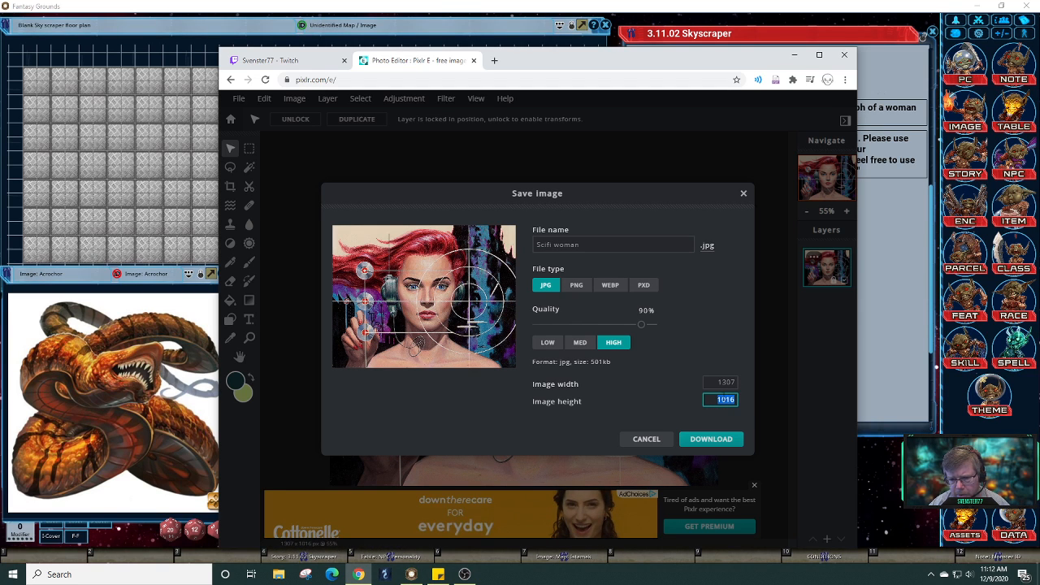
text(740)
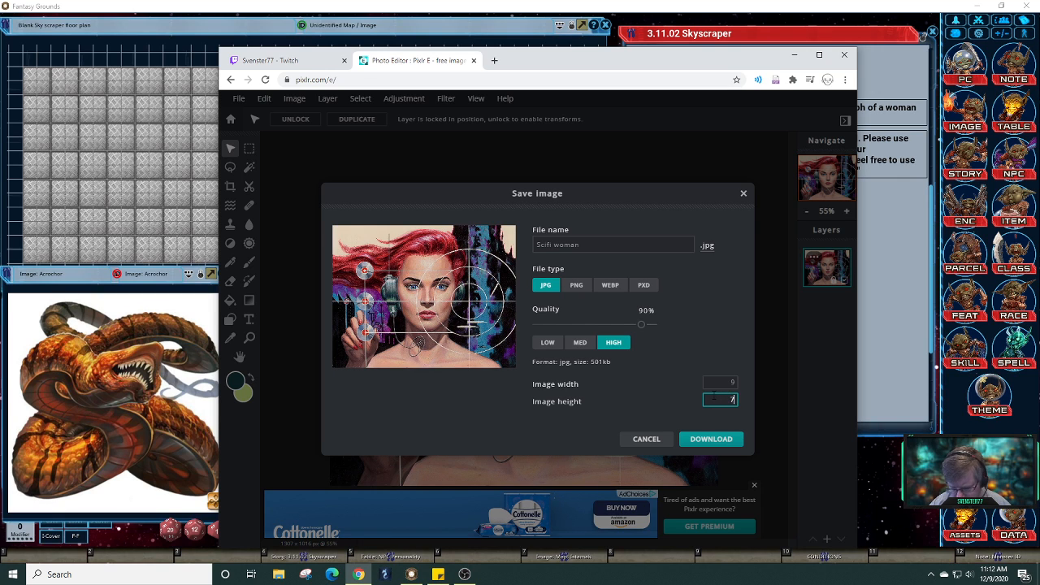
click(718, 443)
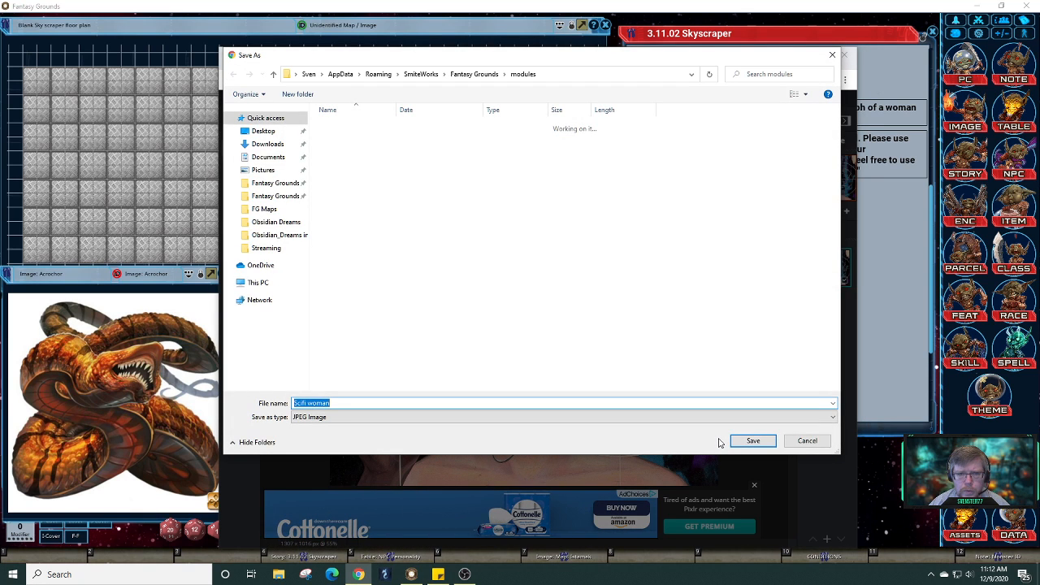
- Save the file in the Fantasy Grounds images folder, replacing the existing Scifi woman.jpg, and dismiss the download notice and the ad
click(480, 75)
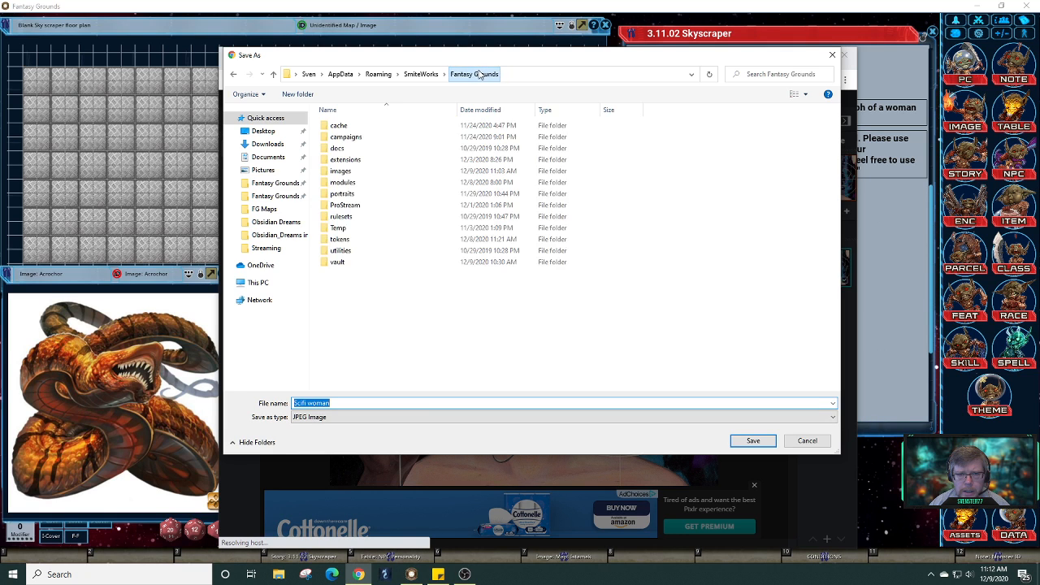
click(370, 175)
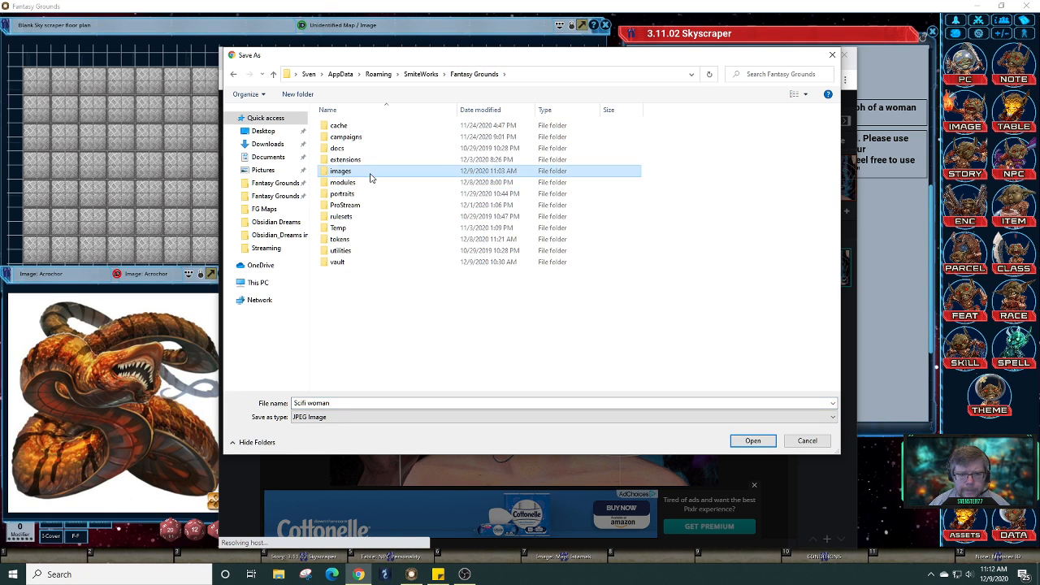
double_click(369, 174)
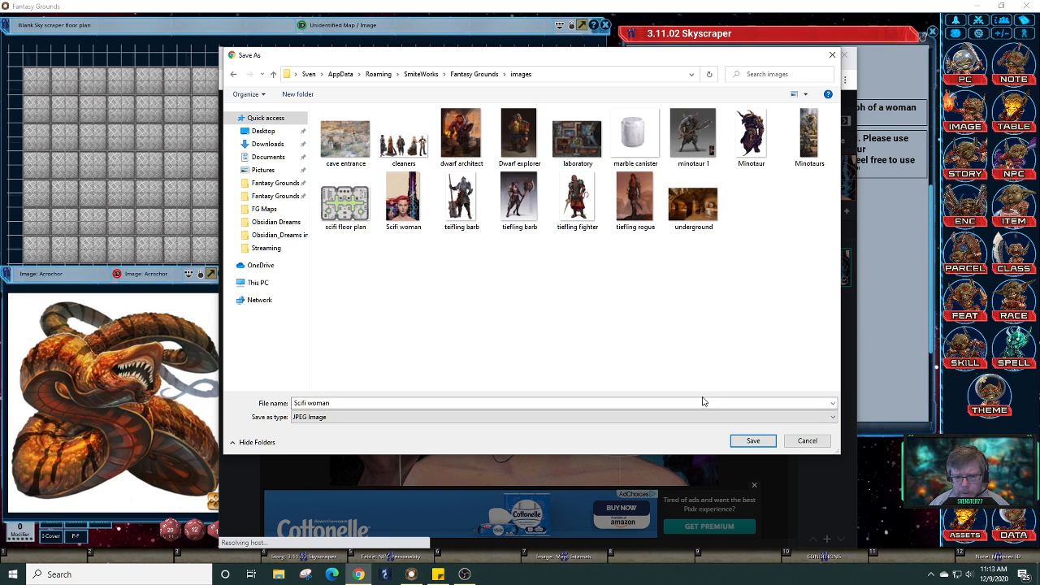
click(753, 441)
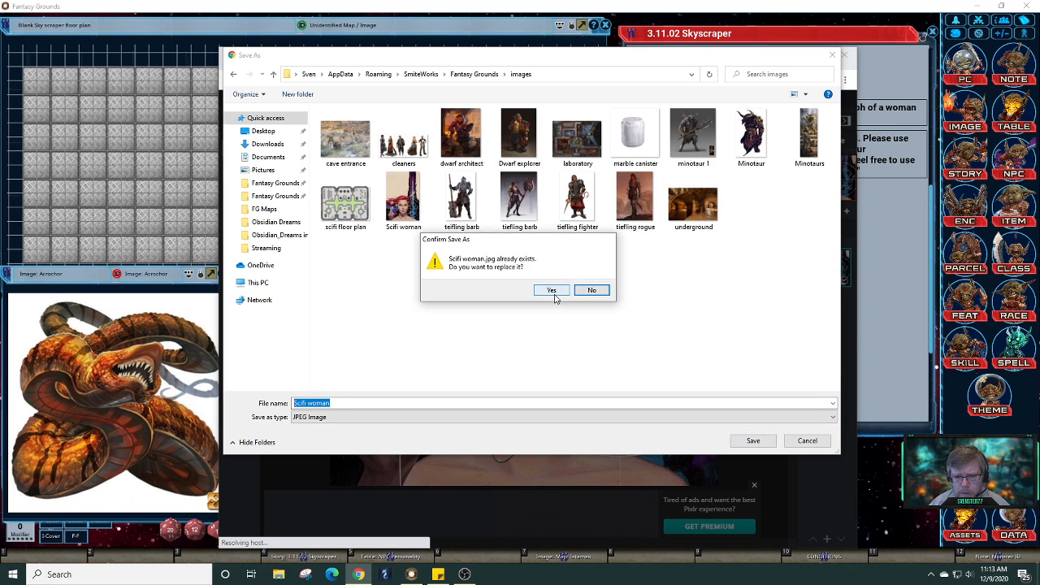
click(553, 293)
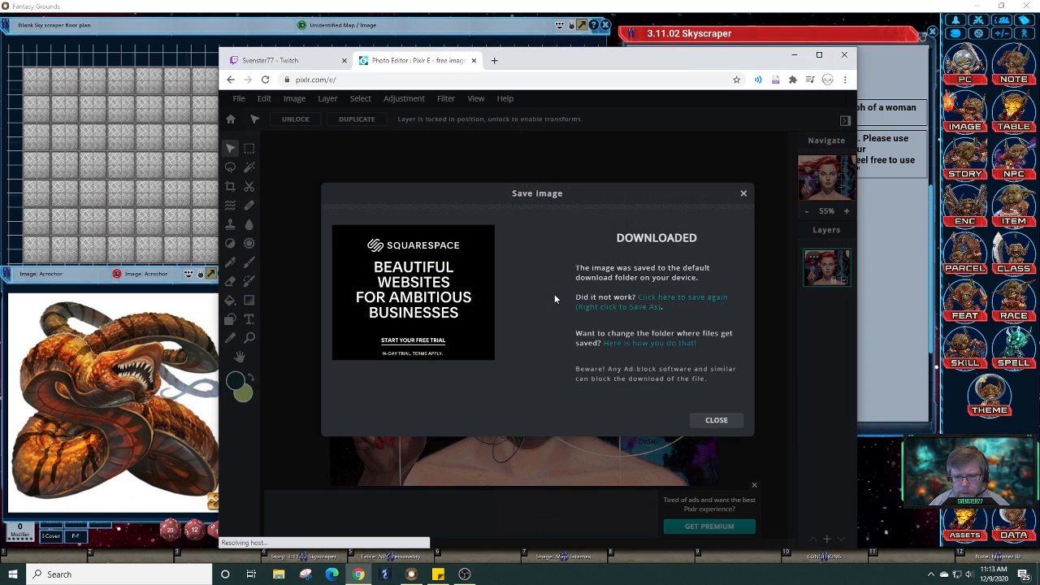
click(743, 194)
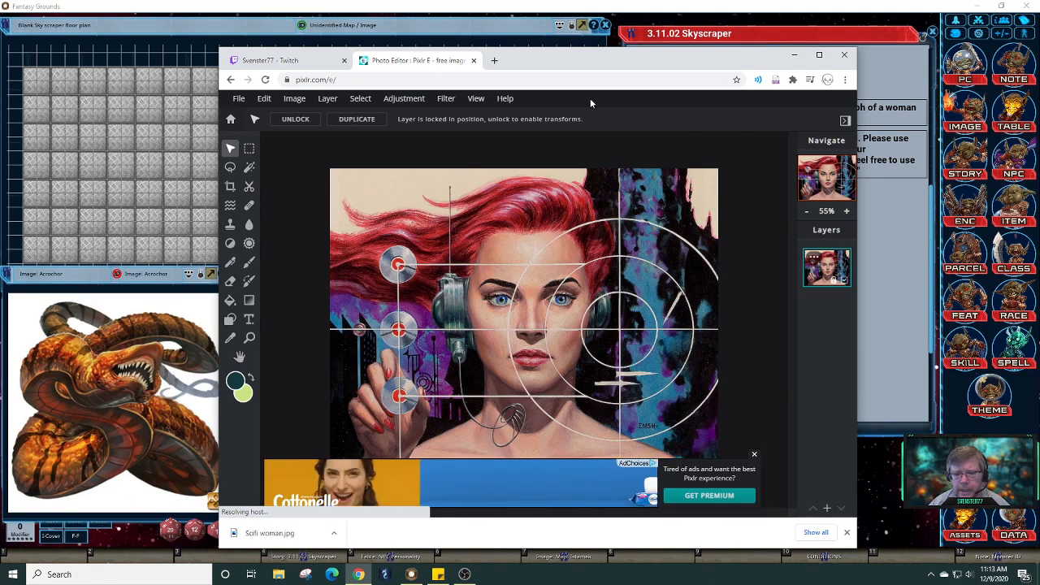
click(754, 456)
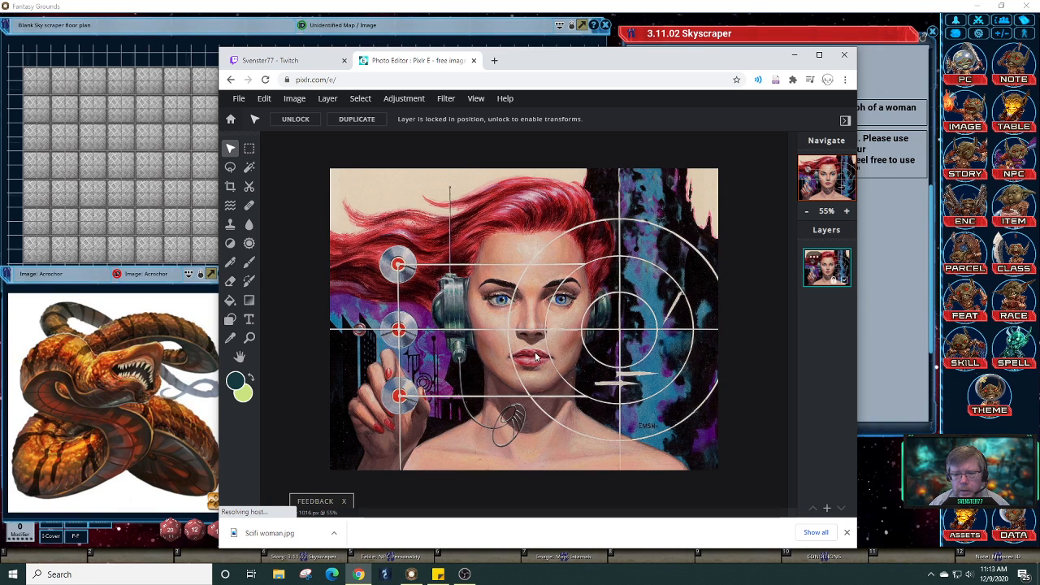
- Switch to Fantasy Grounds and insert blank lines in the Skyscraper story's Ninth Floor section, above the Ghost Grande NPC link
click(795, 56)
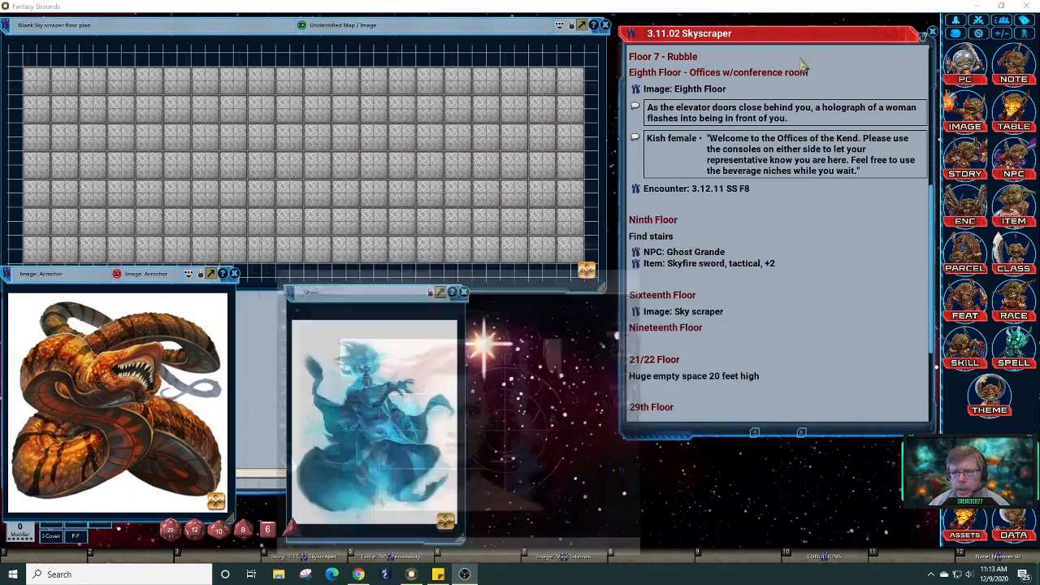
click(741, 289)
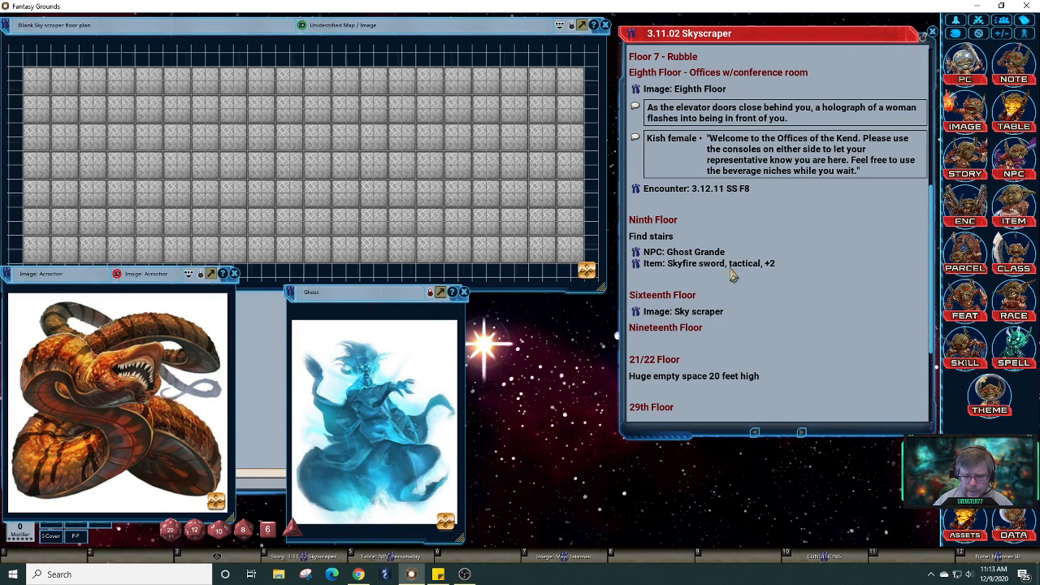
key(Return)
key(Return)
key(Return)
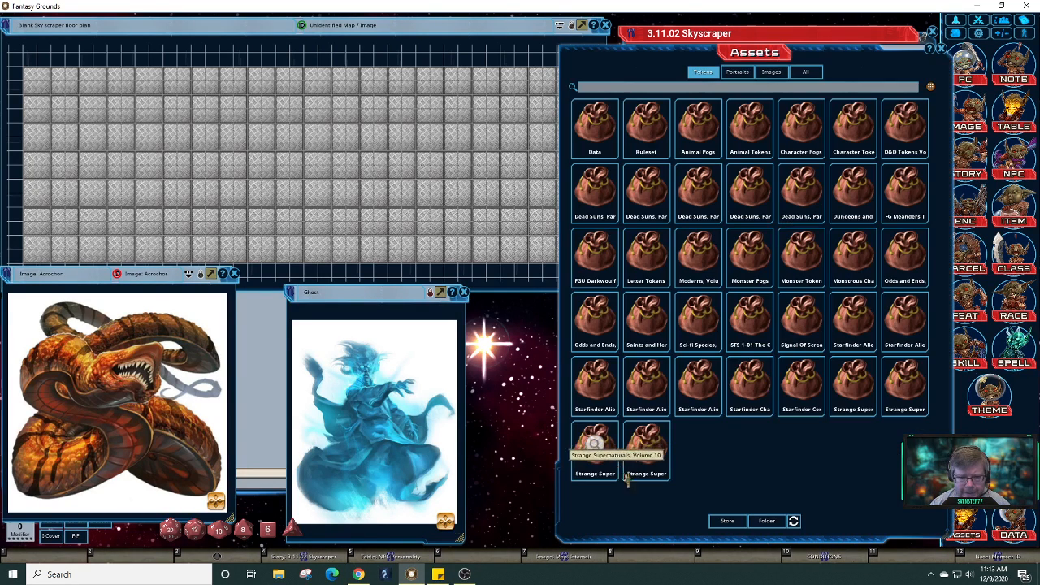
- Refresh the folder assets and close the Acrochor image that covers the chat
click(795, 523)
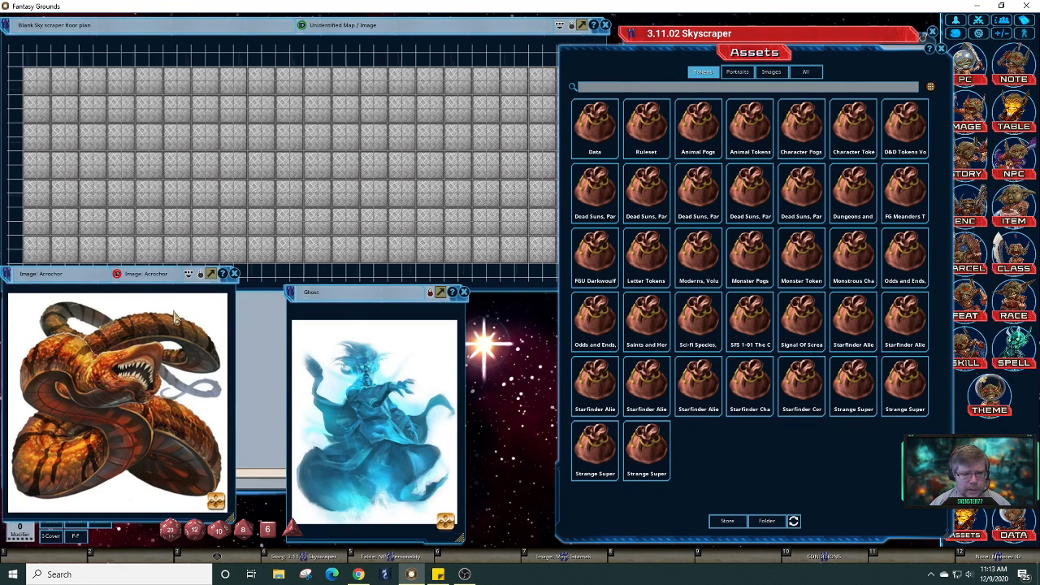
click(234, 273)
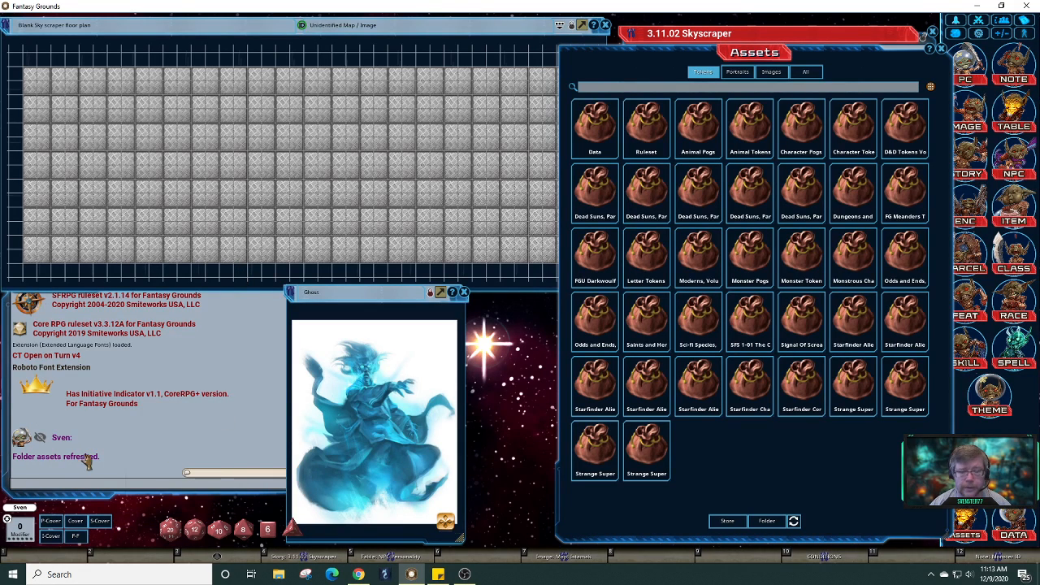
- Create an image record from Scifi woman.jpg in the Data image assets and close the asset browser
click(771, 73)
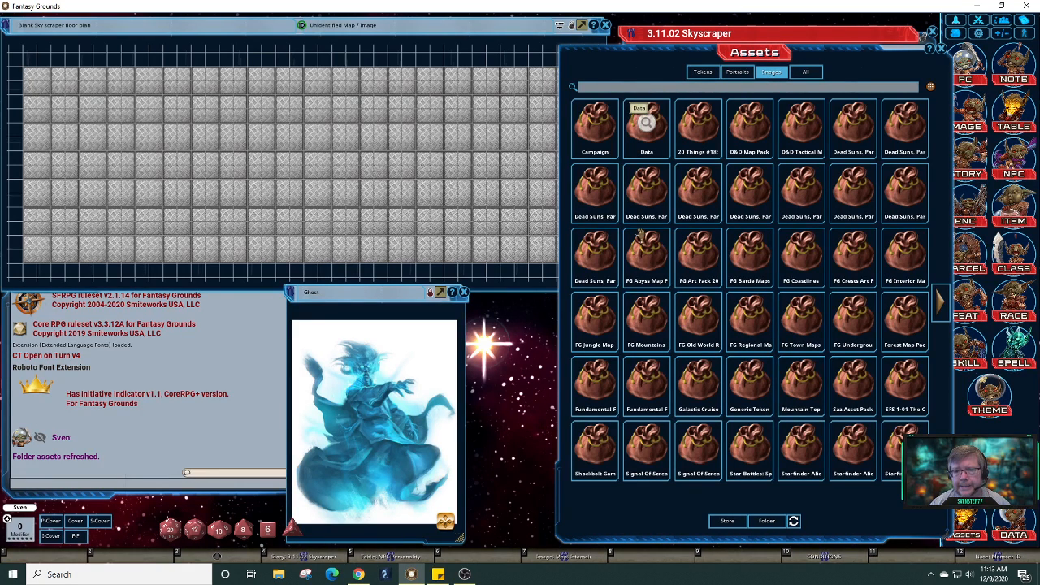
click(647, 124)
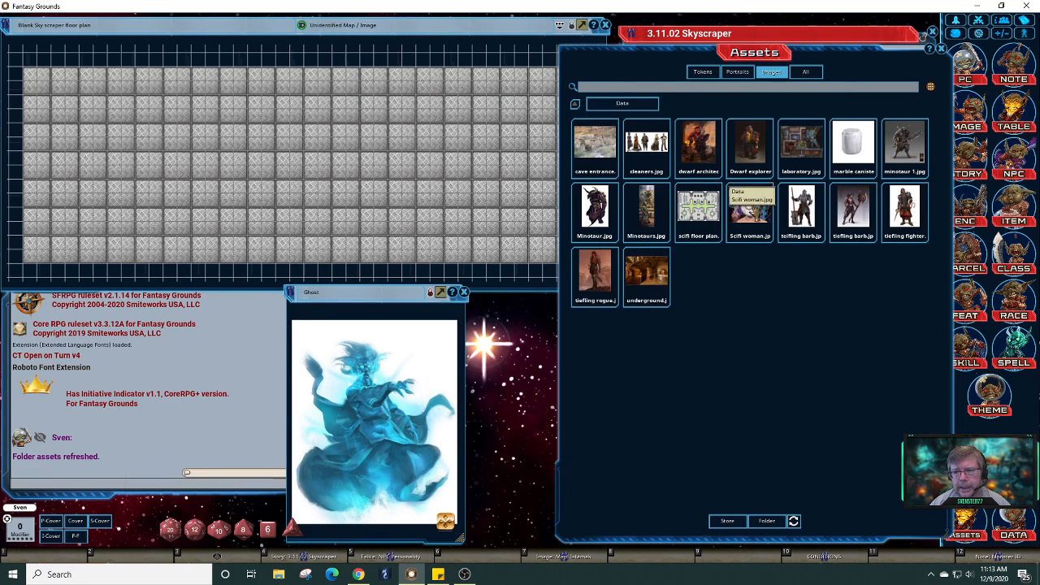
click(749, 208)
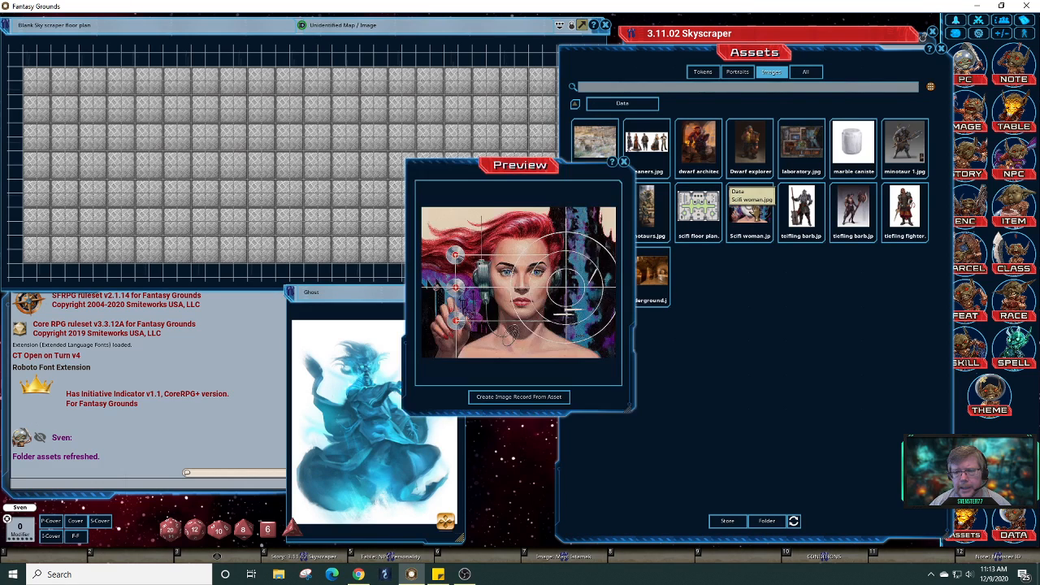
click(558, 403)
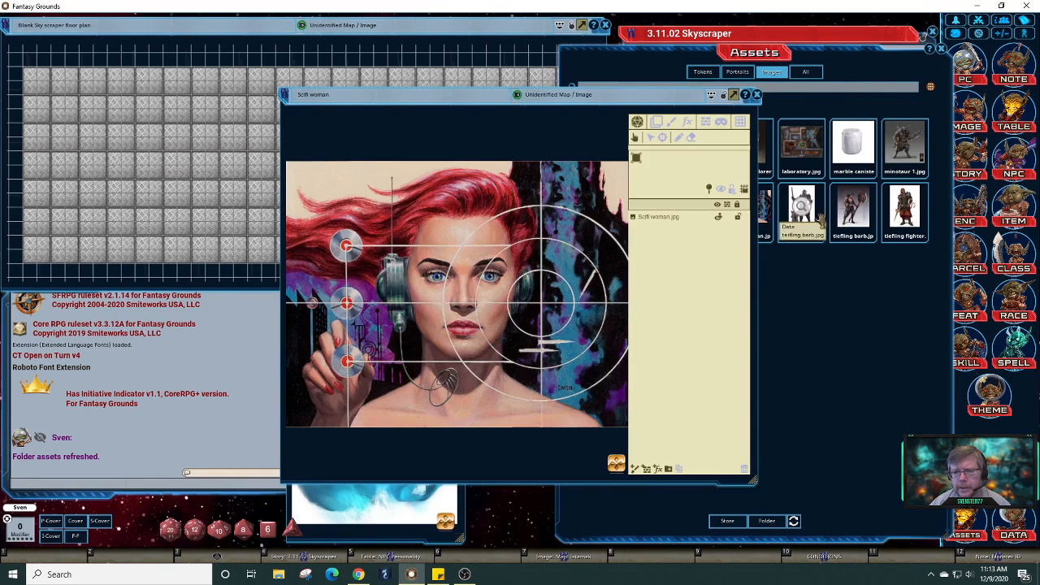
click(942, 51)
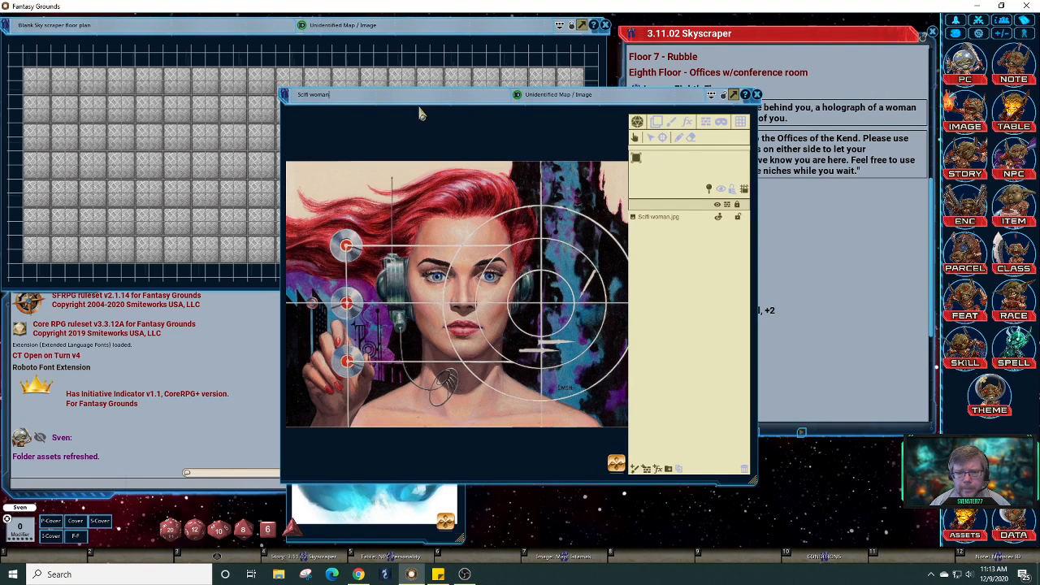
- Move the Scifi woman image clear of the story, lock it, and link it above the Ghost Grande NPC in the Ninth Floor section
drag(432, 130, 224, 128)
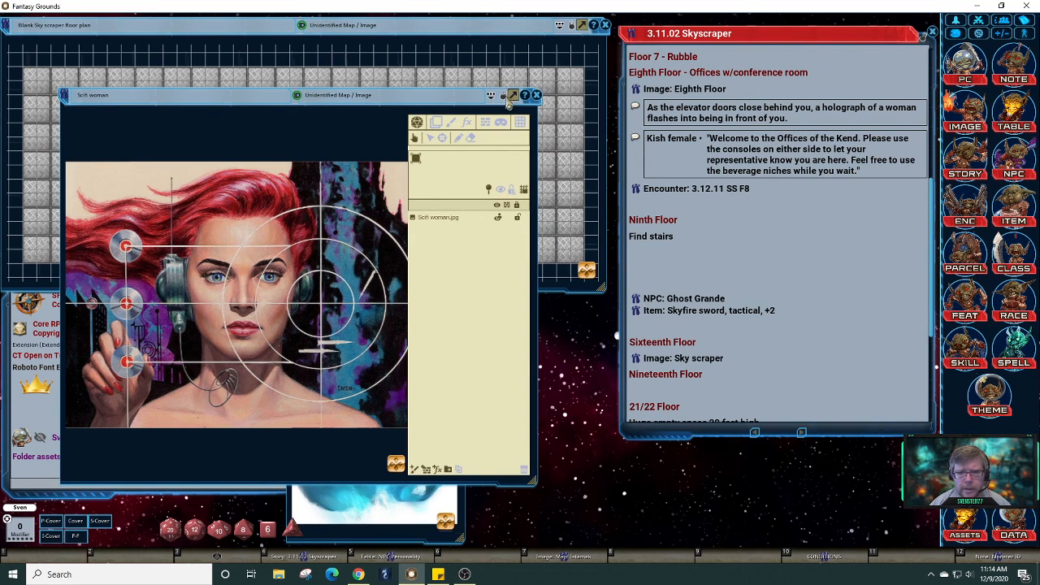
click(504, 97)
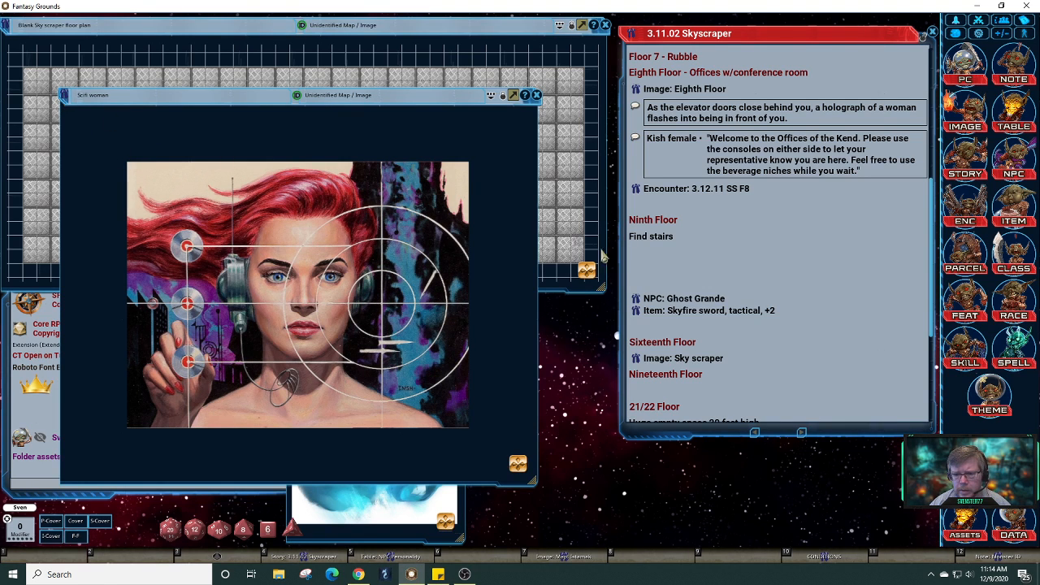
drag(642, 283, 641, 288)
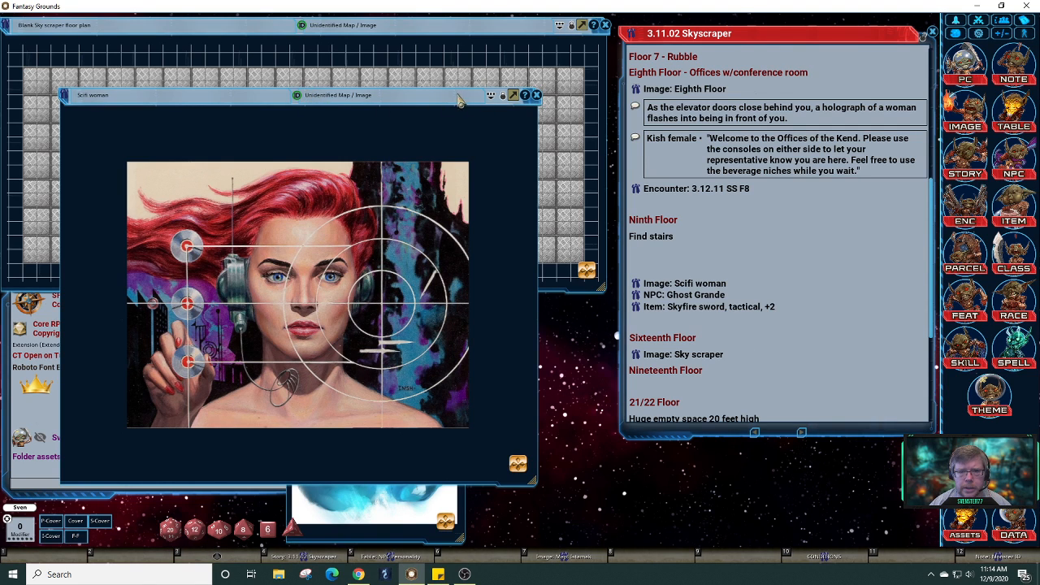
- Unlock the Scifi woman image, set its unidentified name to Secretary, mark it as unidentified and lock it again
click(503, 98)
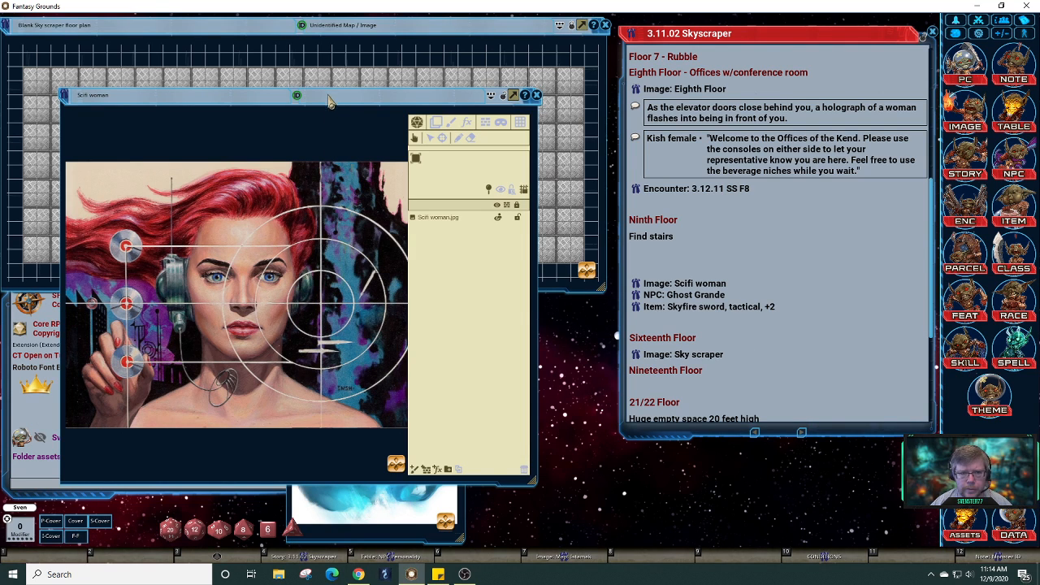
key(shift)
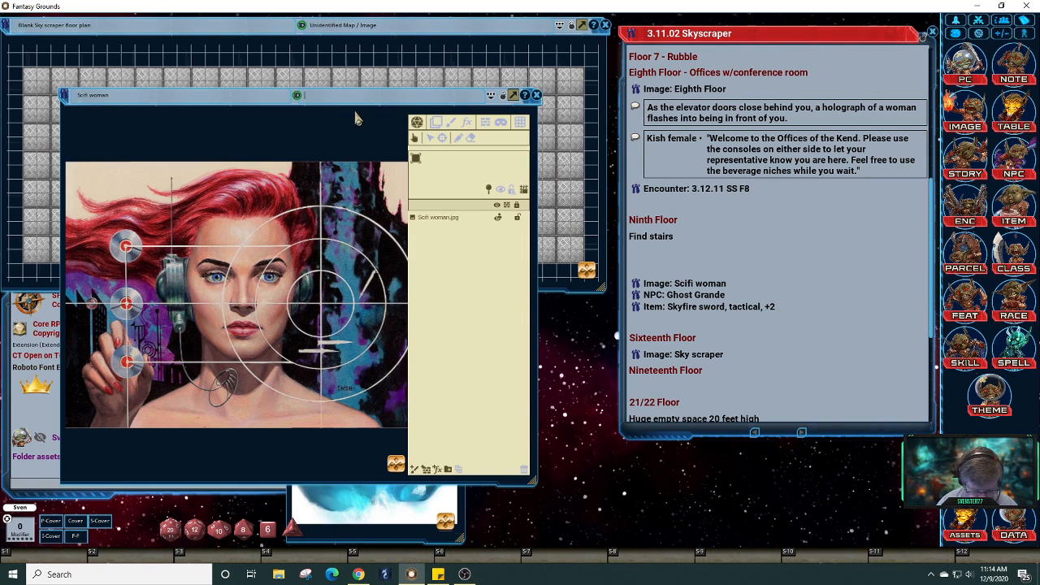
text(cretary)
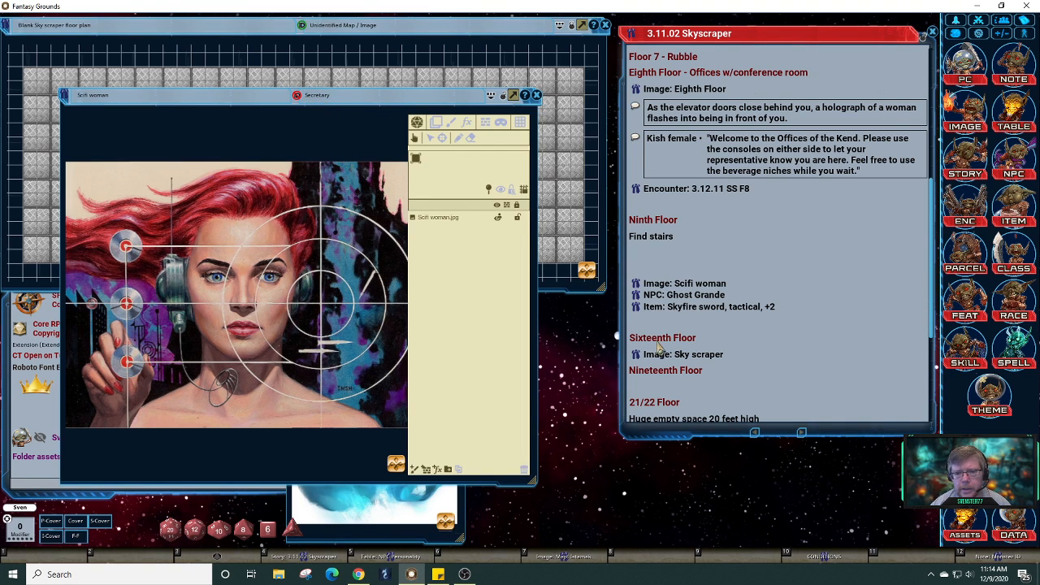
click(503, 96)
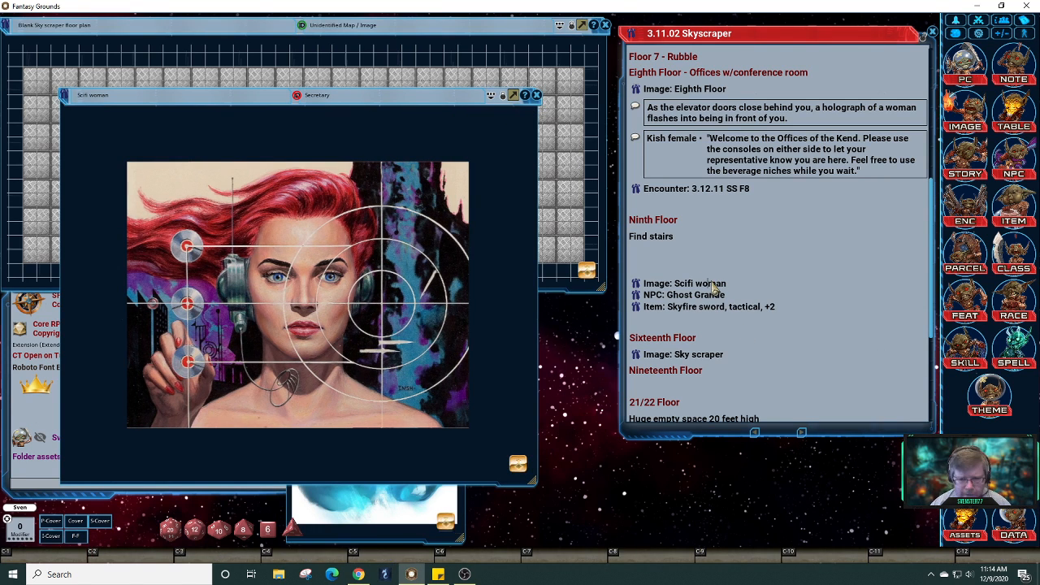
- Replace the story's Scifi woman link with a fresh link to the image under its Secretary name, and close the image window
click(713, 286)
drag(627, 290, 616, 289)
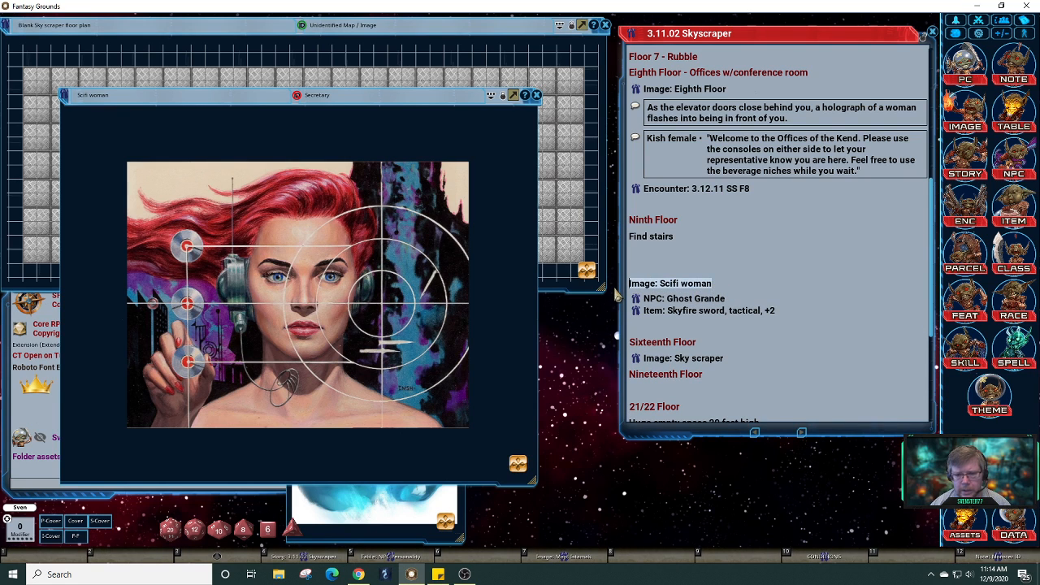
key(Delete)
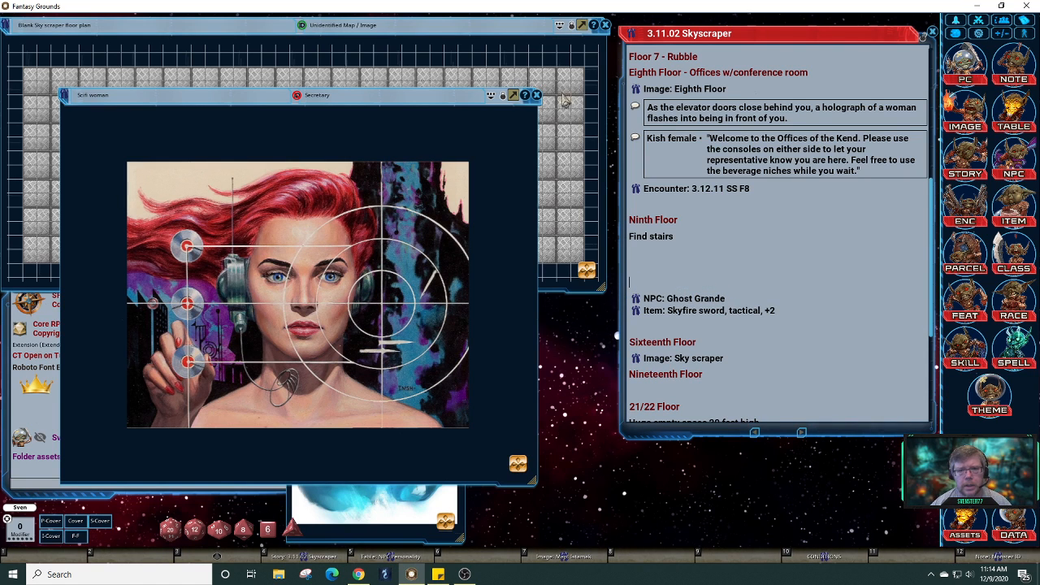
drag(159, 140, 701, 291)
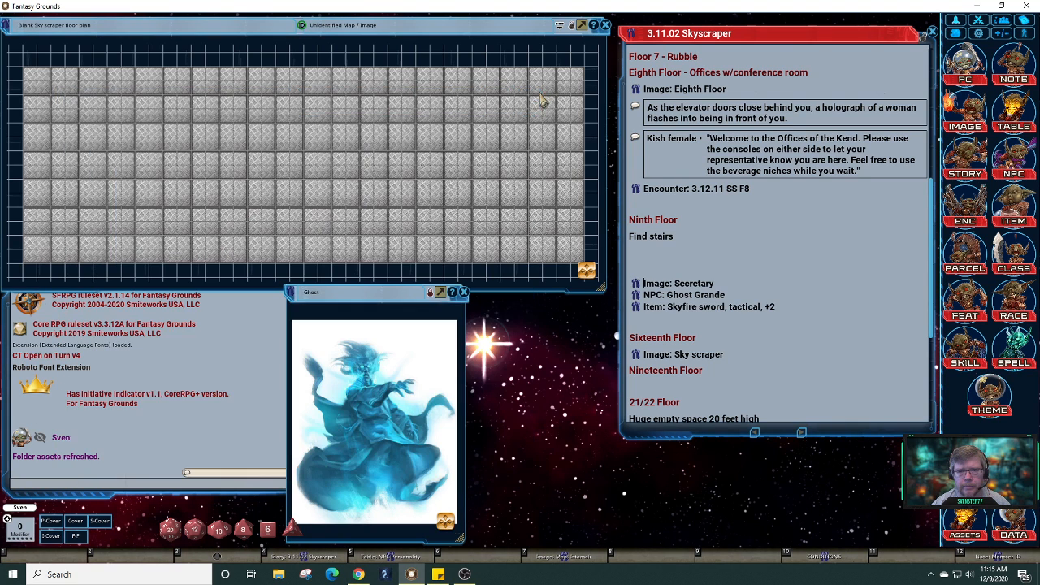
click(537, 96)
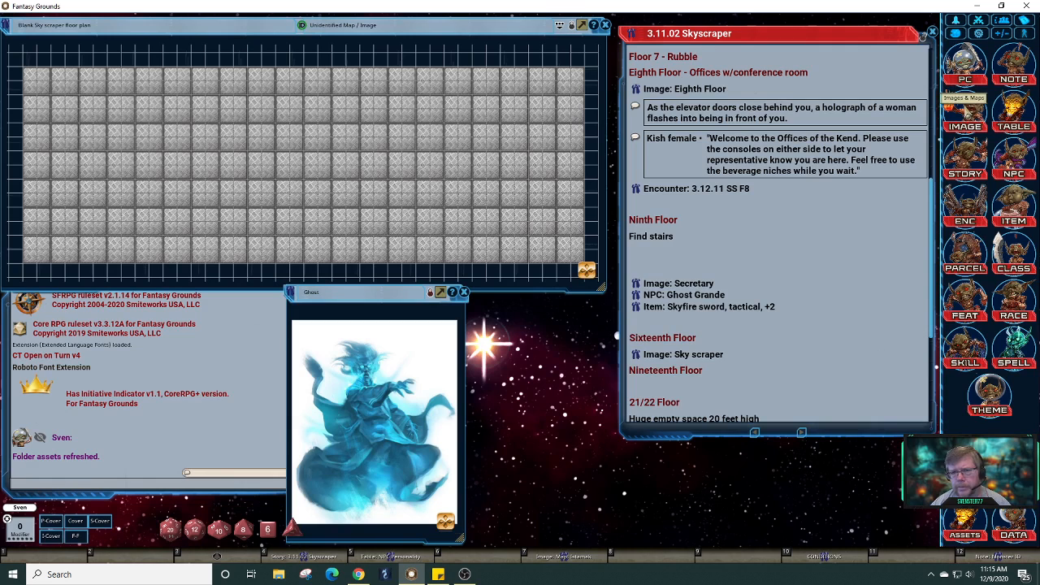
- Examine the skyscraper 2 and Sky Scraper 2 maps from the image list, closing each one after viewing
click(965, 110)
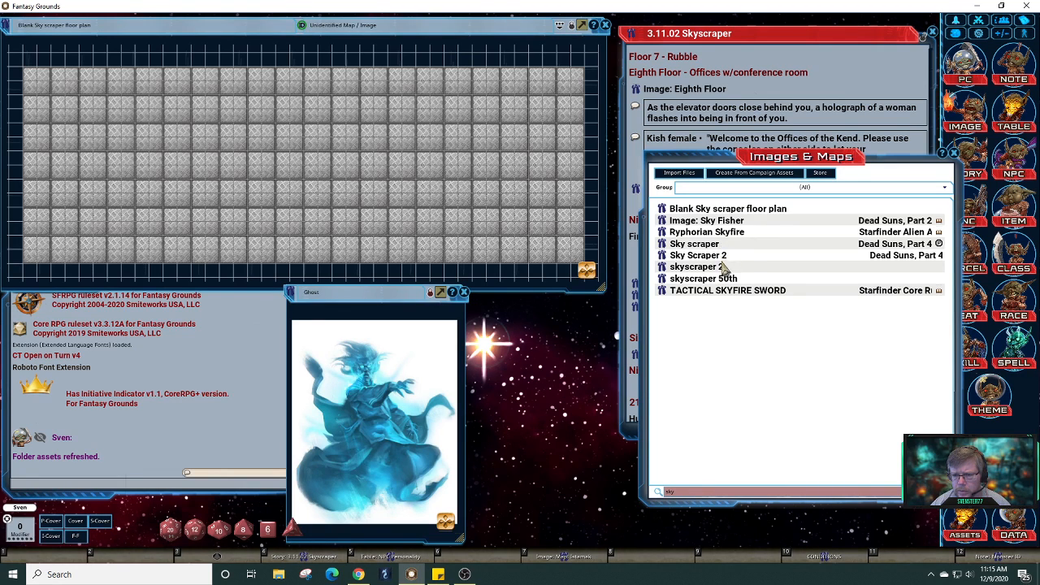
click(662, 272)
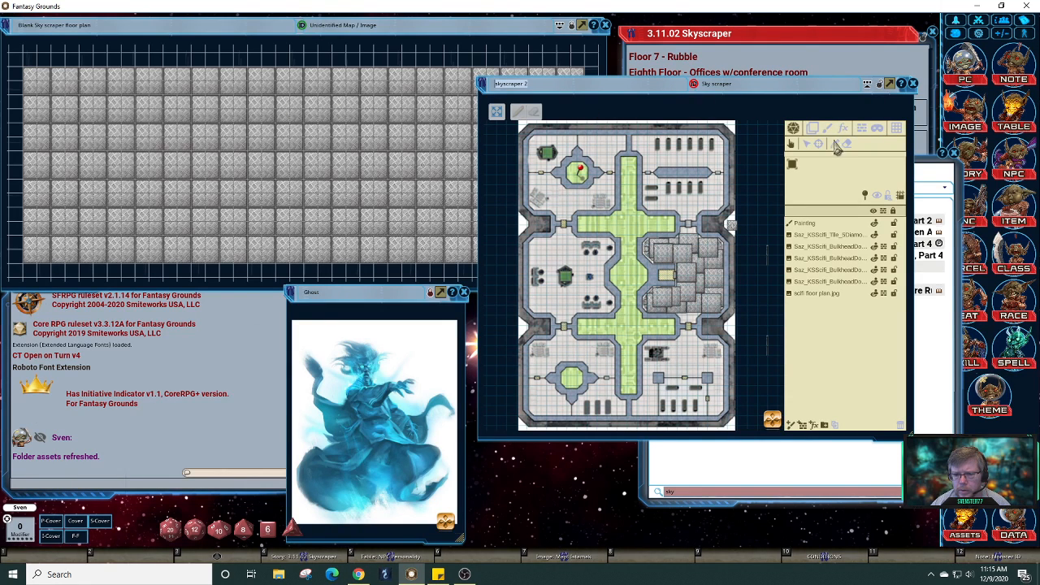
click(913, 84)
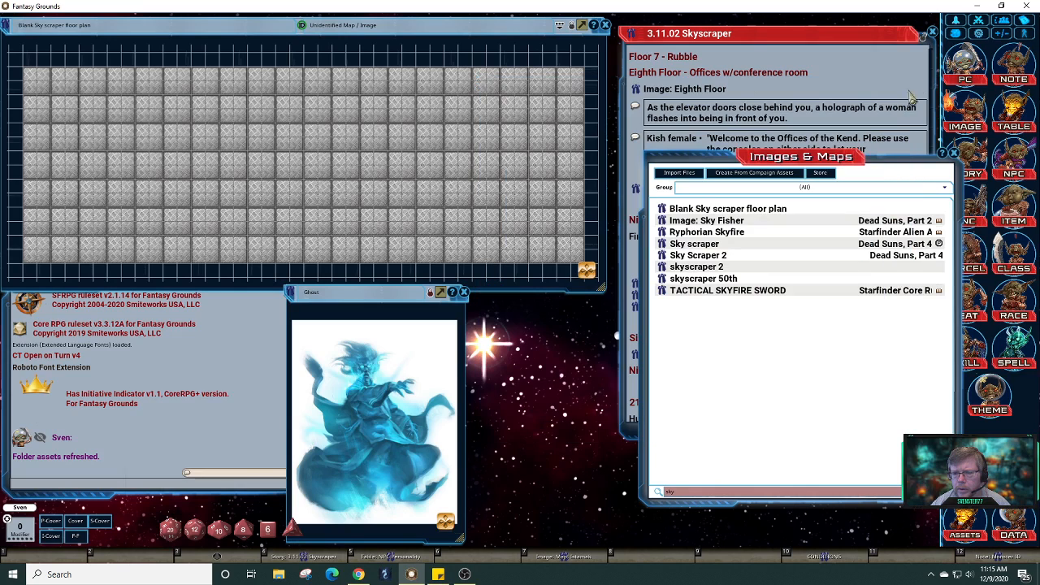
click(661, 257)
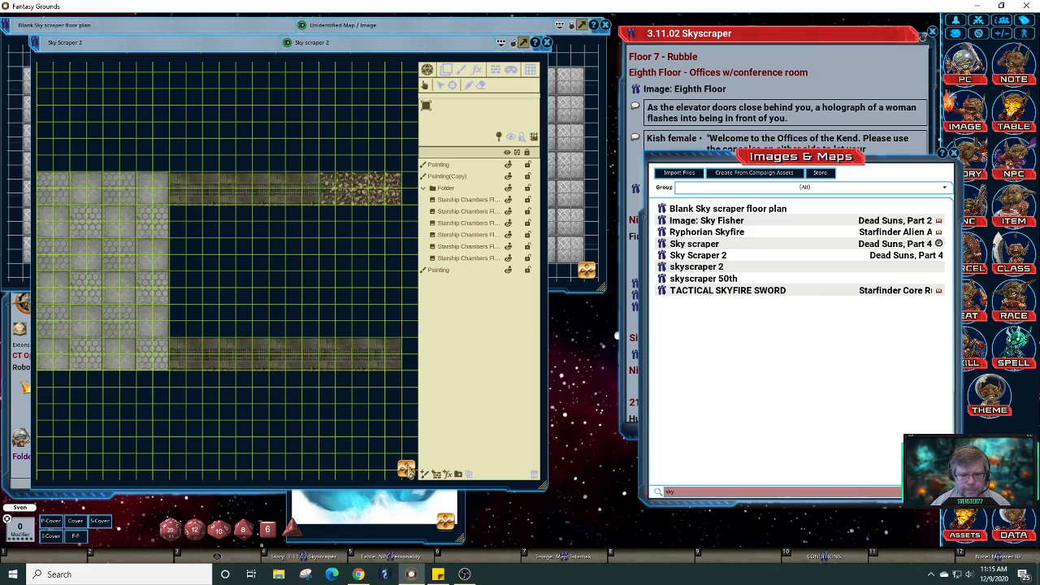
mouse_move(395, 476)
mouse_down()
mouse_move(336, 469)
mouse_move(420, 470)
mouse_move(411, 469)
mouse_up()
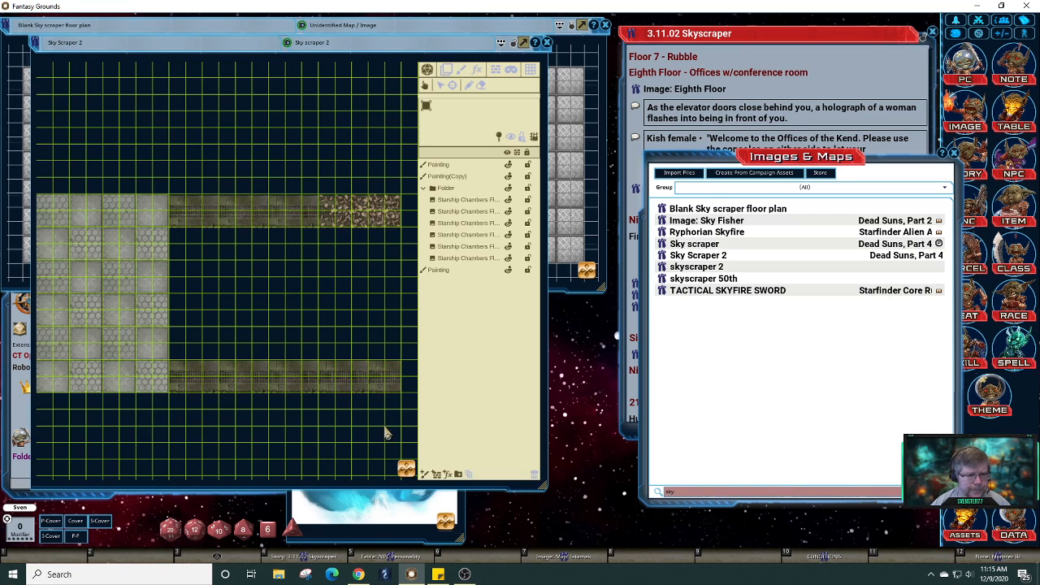
click(547, 43)
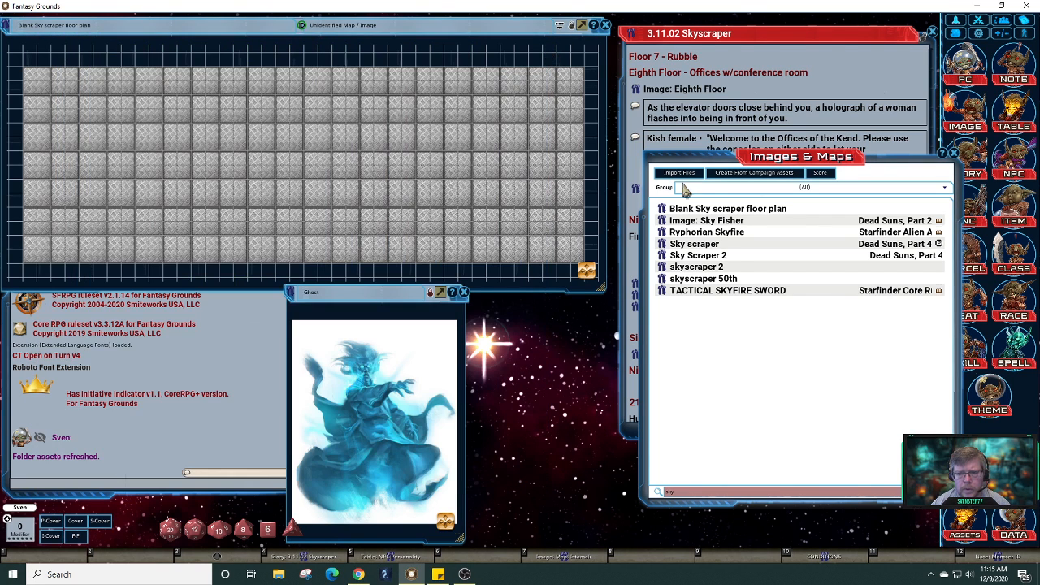
click(734, 268)
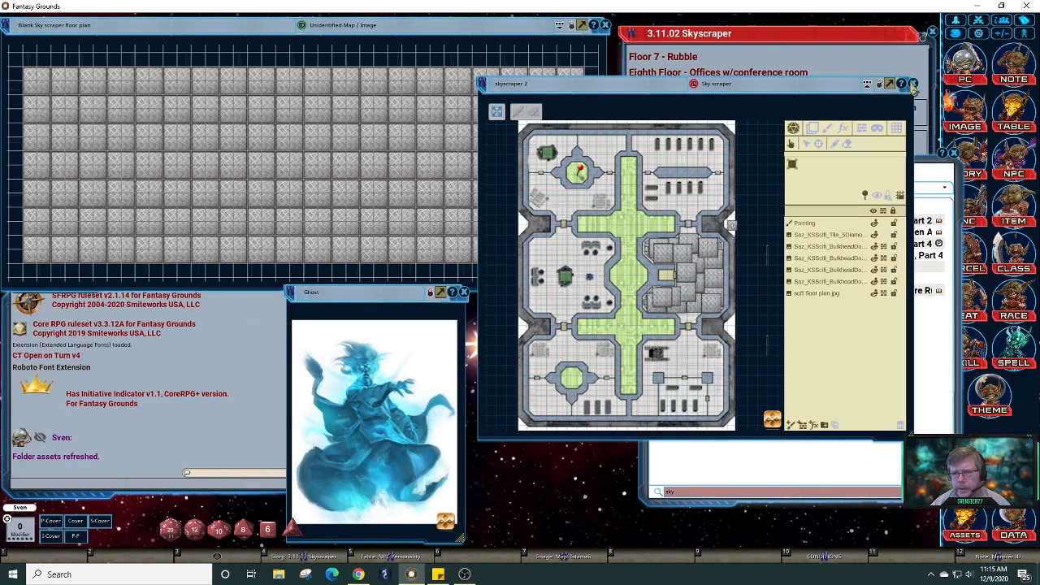
click(913, 85)
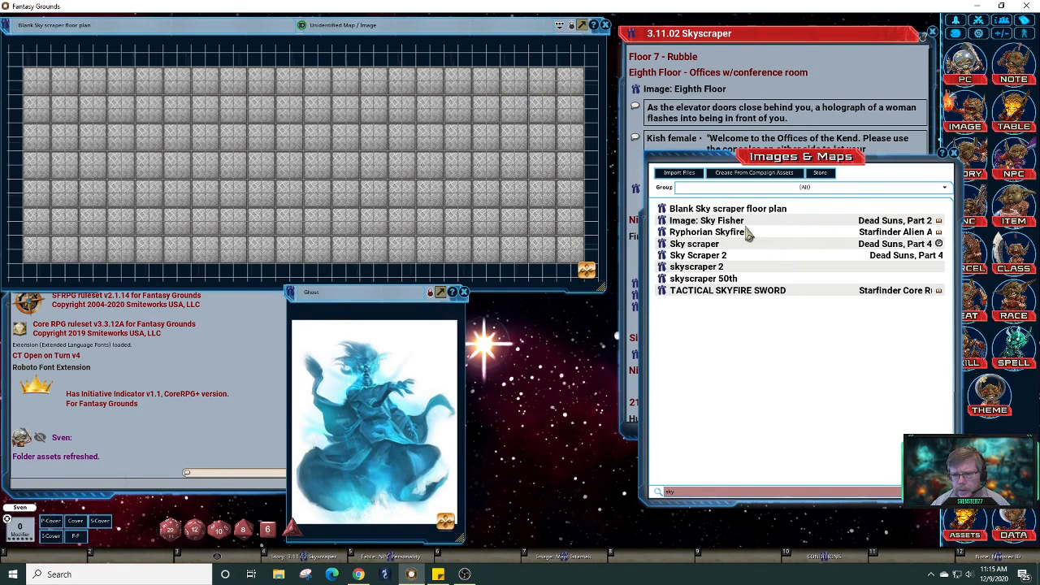
- Check which images belong to the Dead Suns, Part 4, The Ruined Clouds group, and return the list to all groups
click(945, 188)
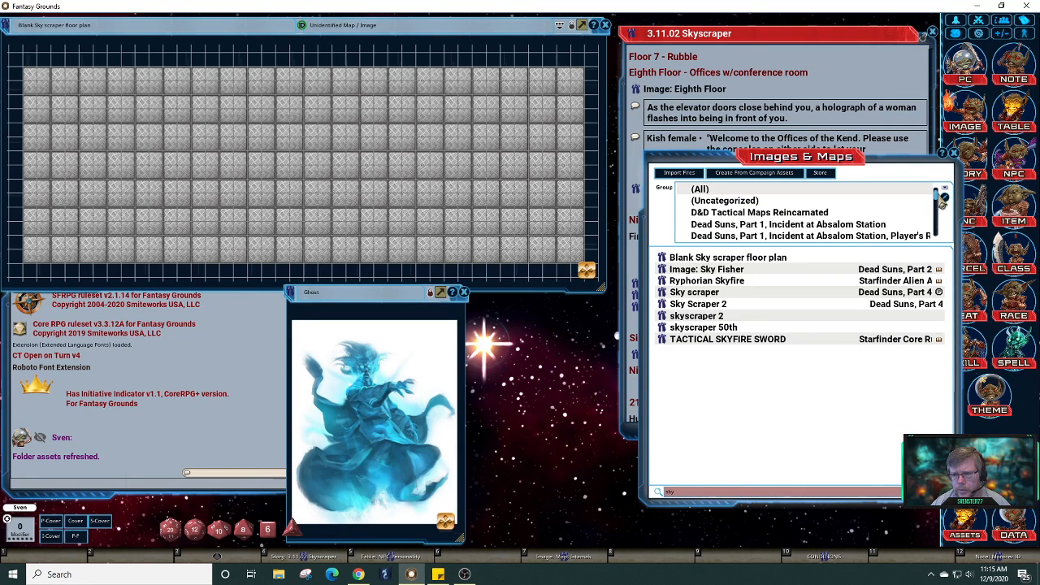
scroll(940, 207, down, 5)
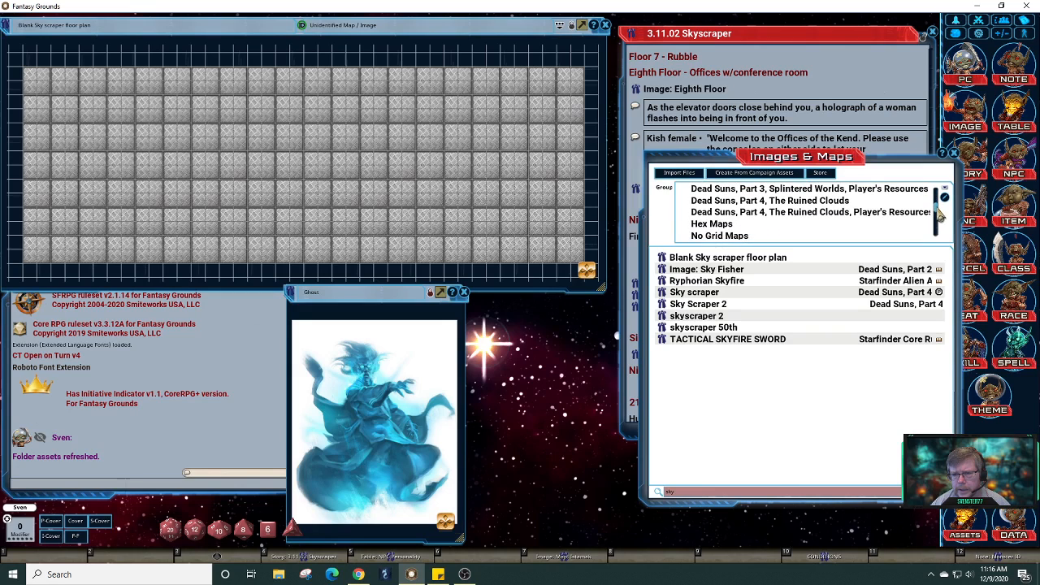
click(823, 206)
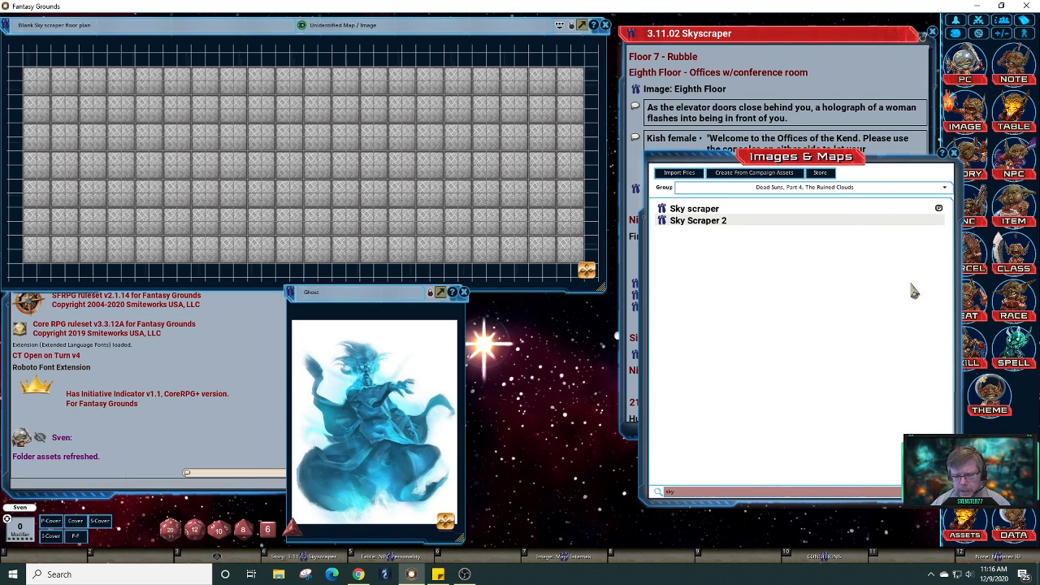
click(944, 188)
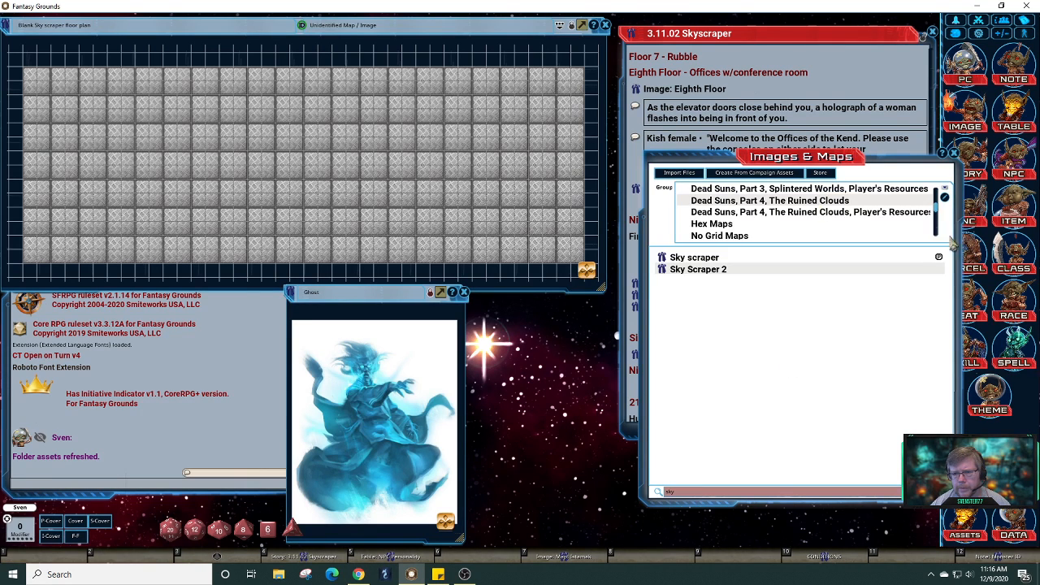
drag(942, 214, 941, 195)
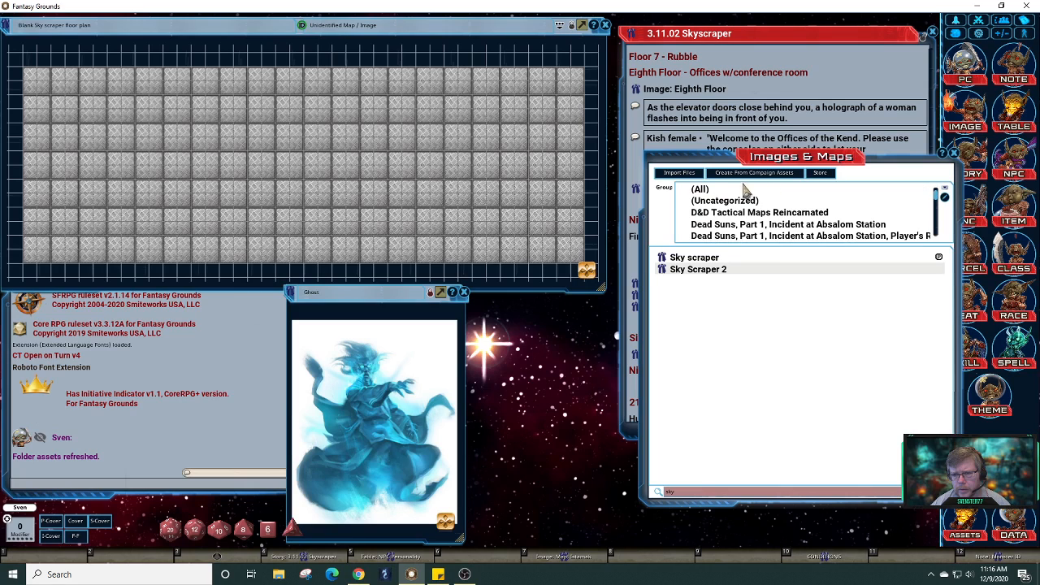
click(707, 190)
- Duplicate the Blank Sky scraper floor plan, assign the copy to the Dead Suns, Part 4, The Ruined Clouds group, and filter the list by it
click(605, 25)
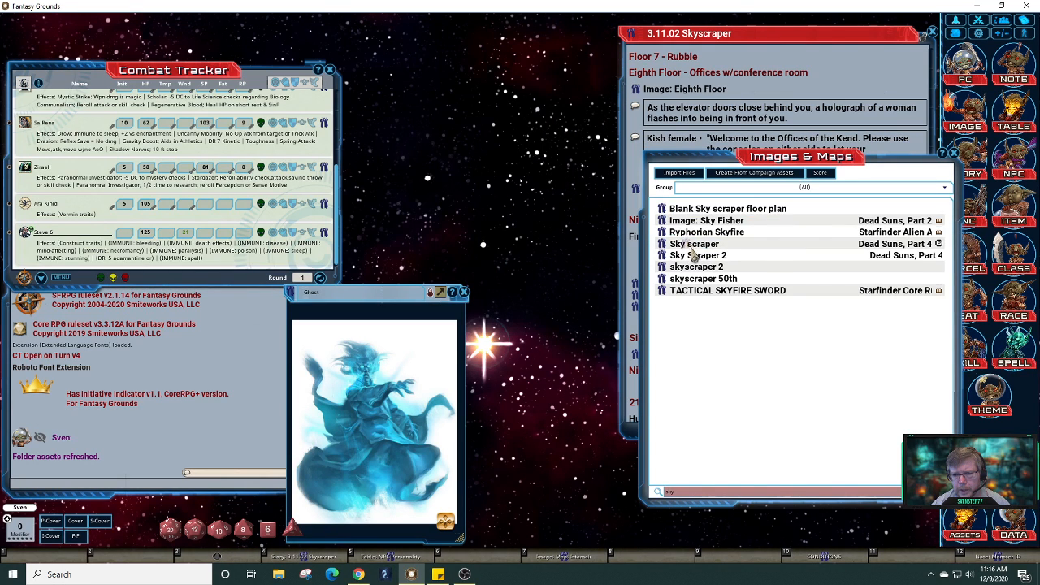
drag(691, 248, 748, 298)
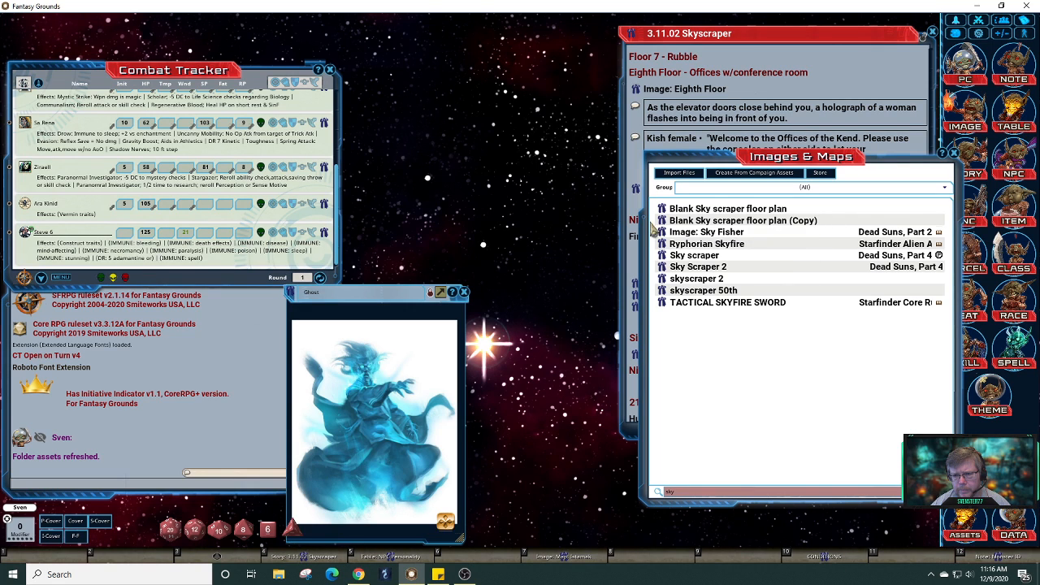
click(946, 188)
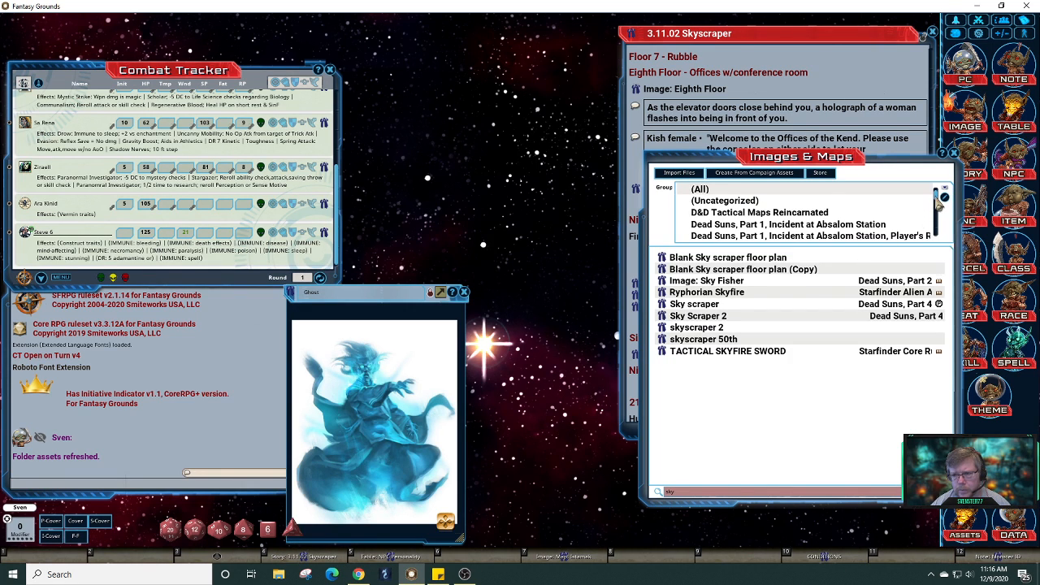
scroll(938, 203, down, 8)
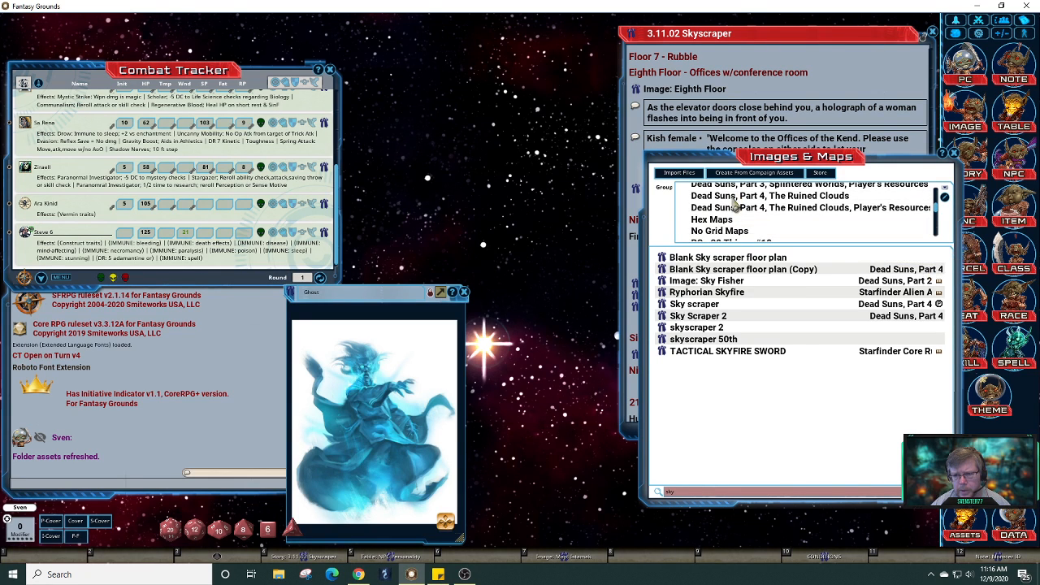
click(733, 199)
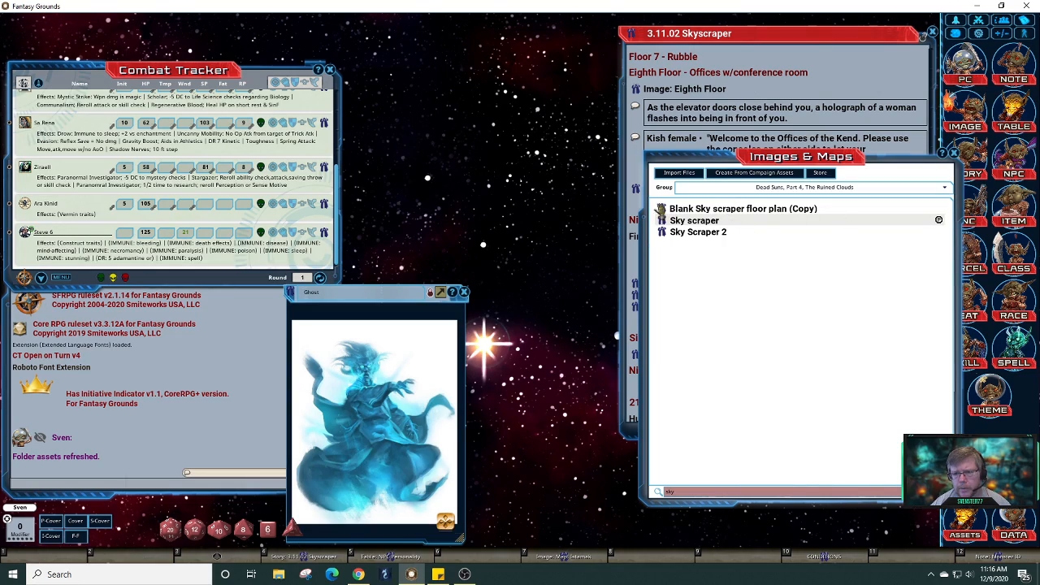
- Open the copied floor plan, name it Sky scraper 9th floor, and set its unidentified name to Floor 9
click(662, 209)
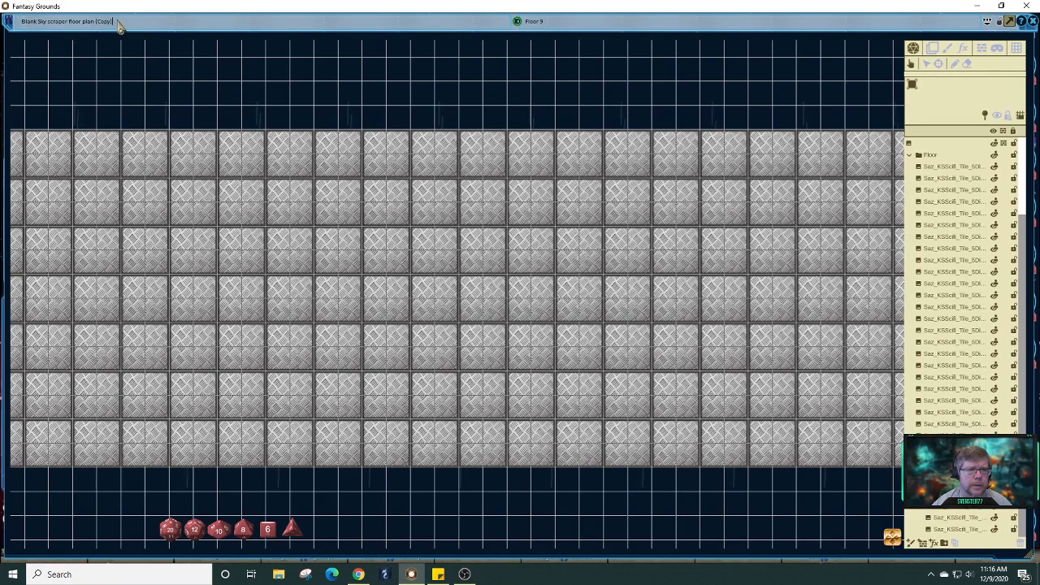
drag(120, 22, 26, 25)
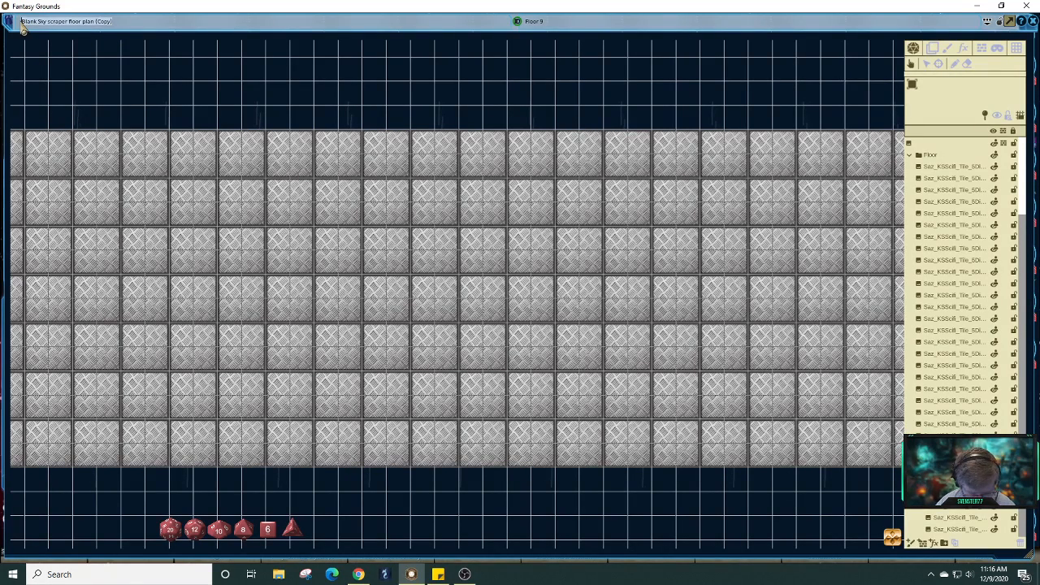
text(Sky scraper 9th floor)
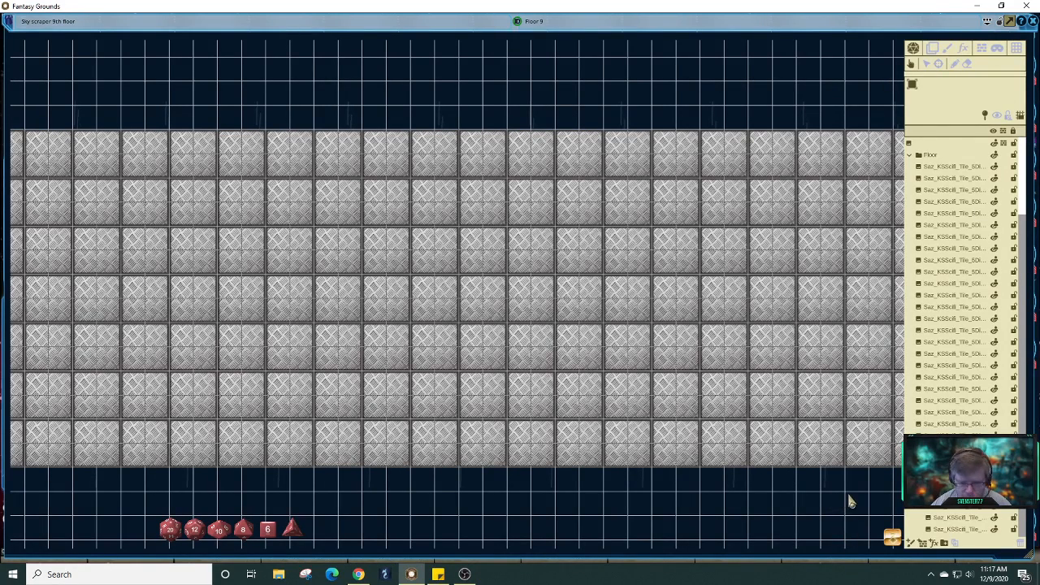
- Shrink the Sky scraper 9th floor window clear of the image list and fit the floor plan in it
drag(850, 482, 362, 258)
scroll(355, 247, down, 3)
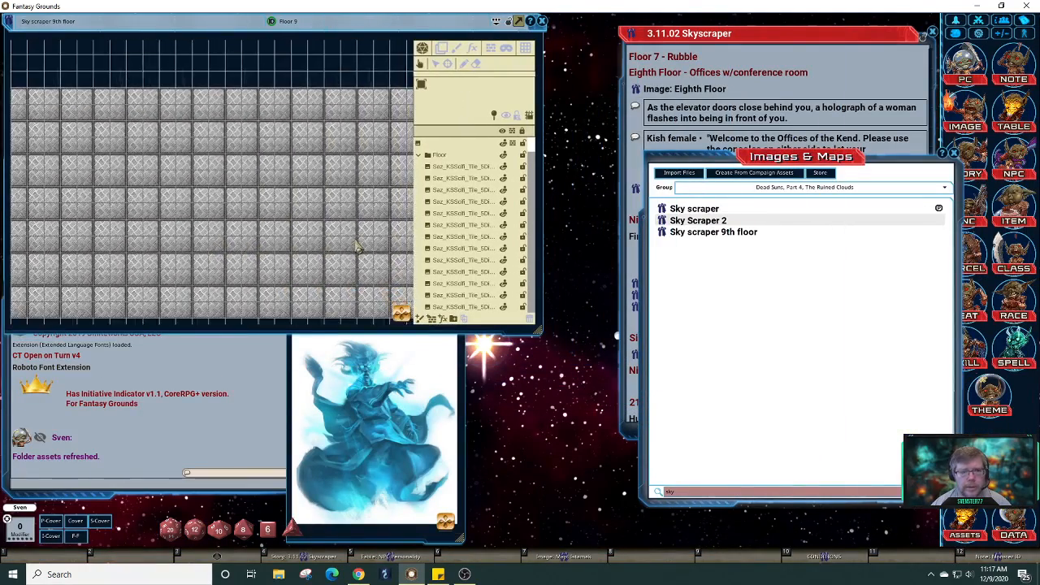
scroll(355, 246, down, 3)
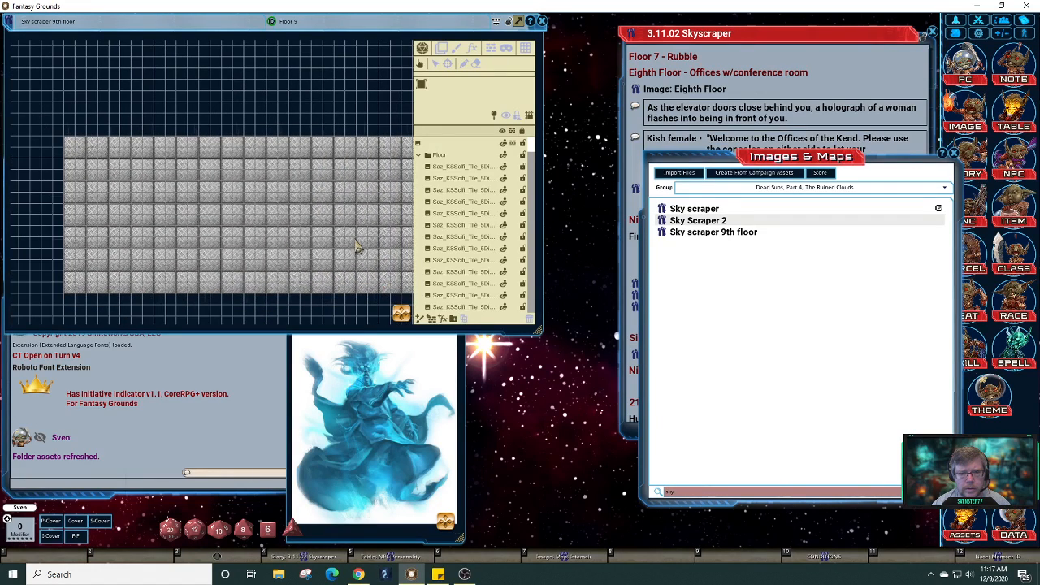
scroll(367, 277, up, 1)
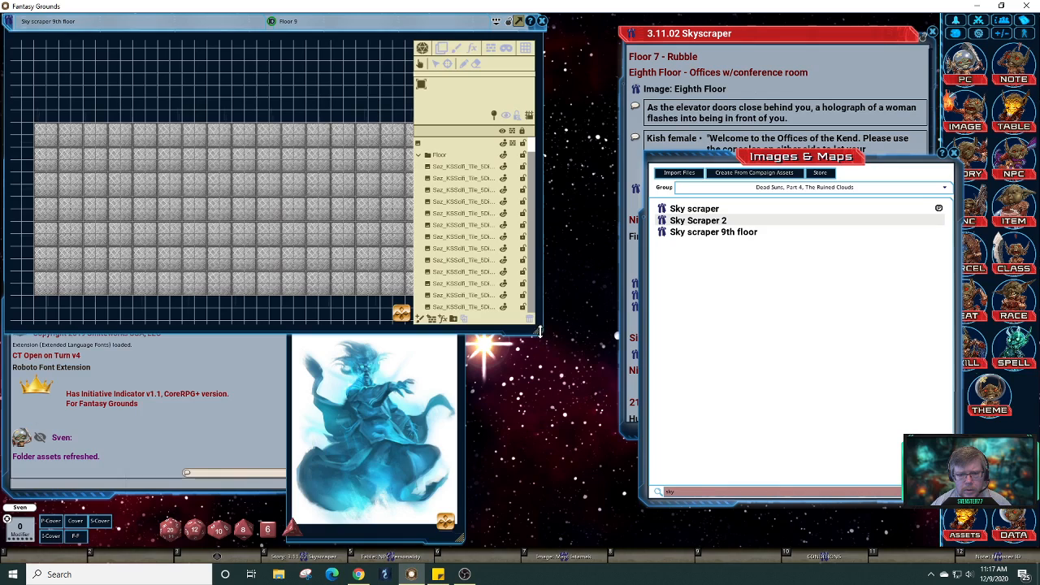
drag(534, 330, 564, 352)
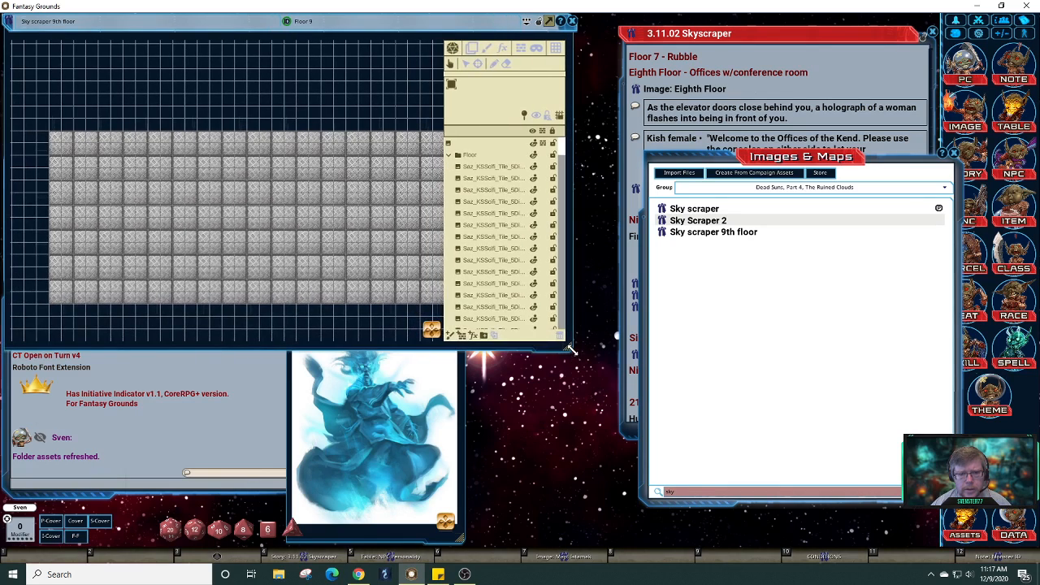
mouse_move(434, 334)
mouse_down()
mouse_move(449, 352)
mouse_move(434, 334)
mouse_up()
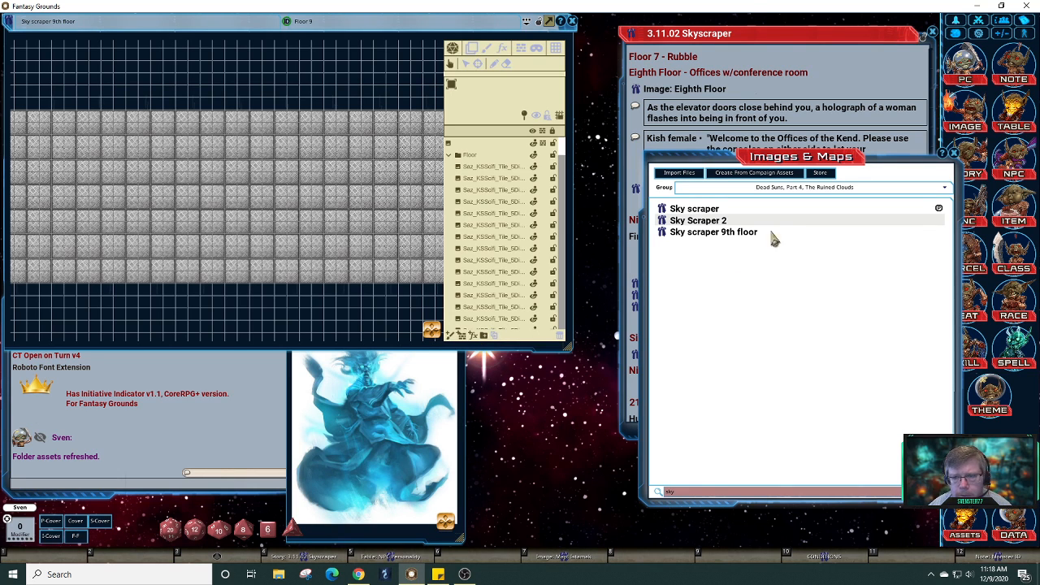
- Collapse the Floor folder in the 9th floor map's layer list and delete the Wall layer
click(448, 156)
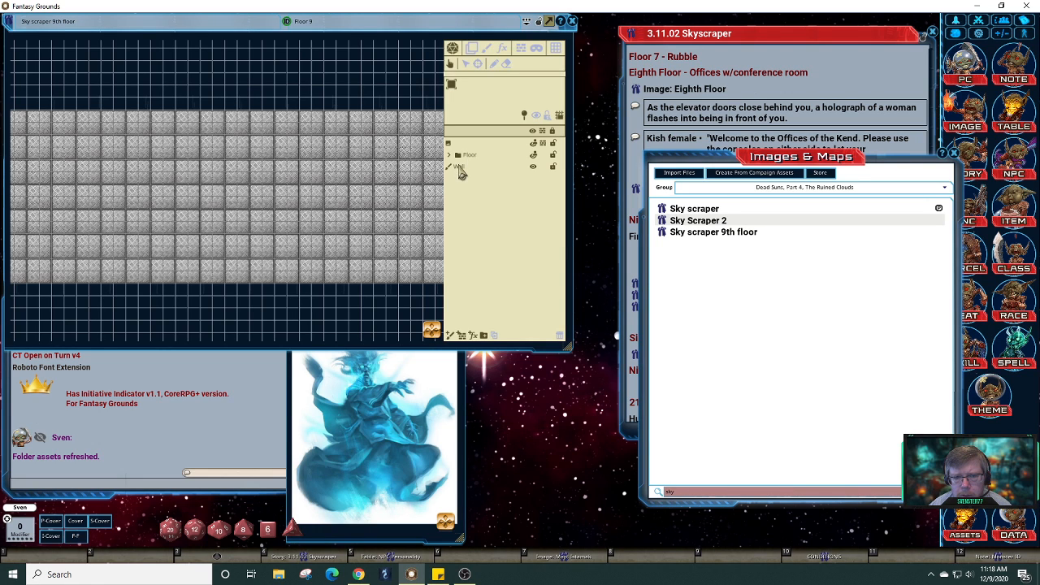
click(459, 170)
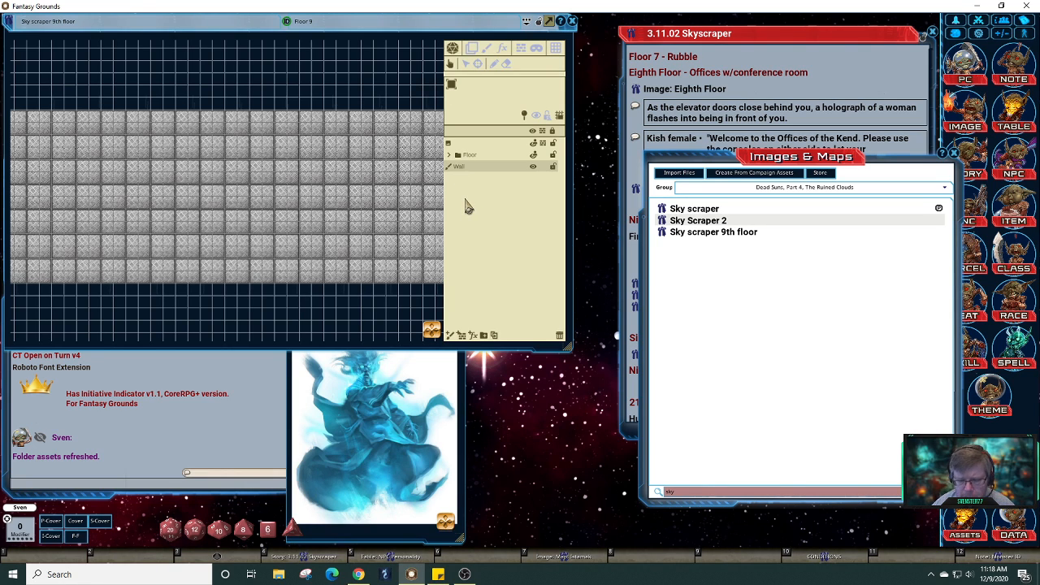
click(561, 336)
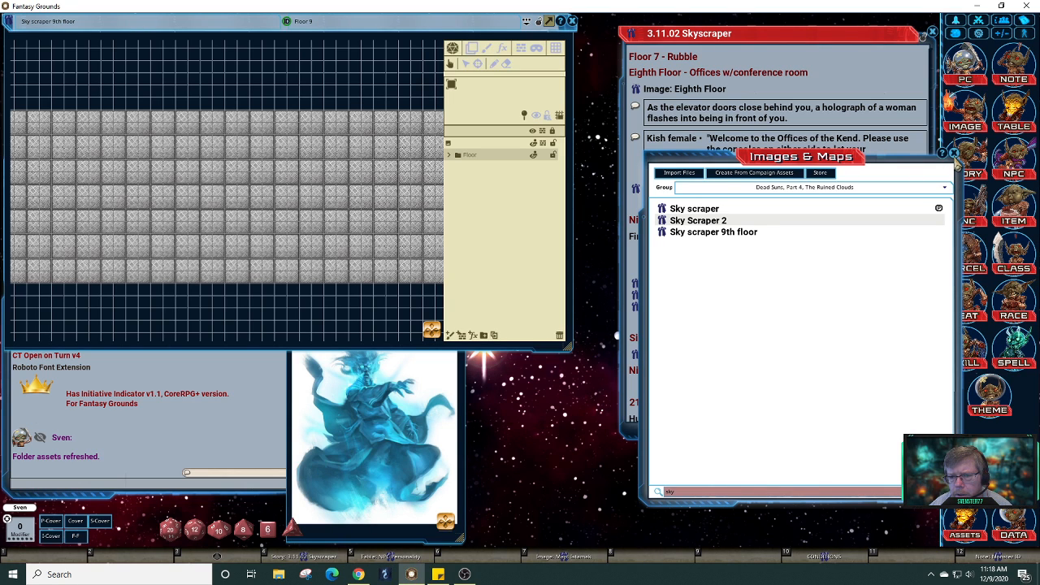
- Close the image list and widen the Sky scraper 9th floor window
click(955, 154)
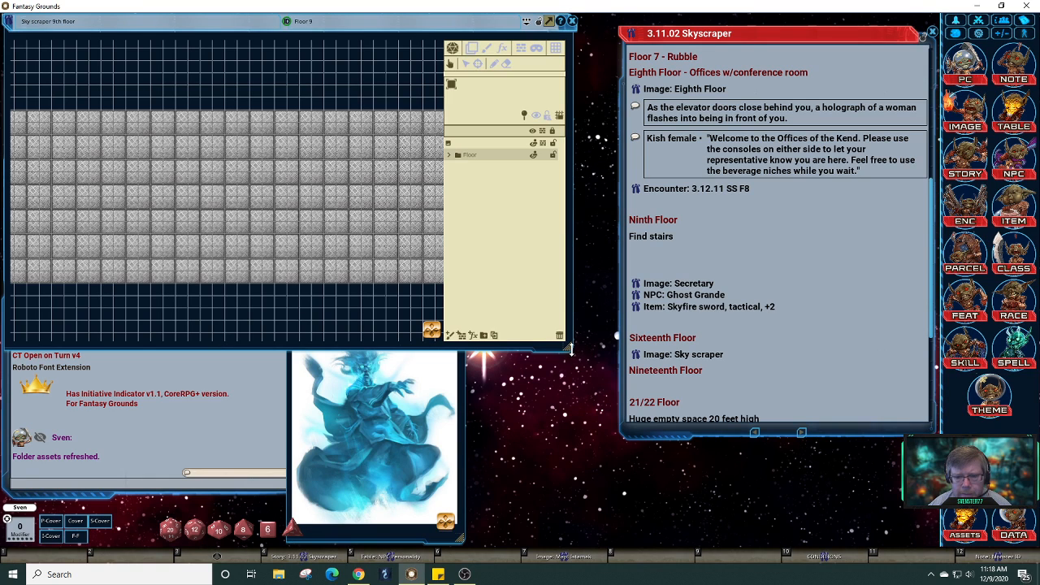
drag(569, 348, 654, 346)
drag(525, 328, 499, 326)
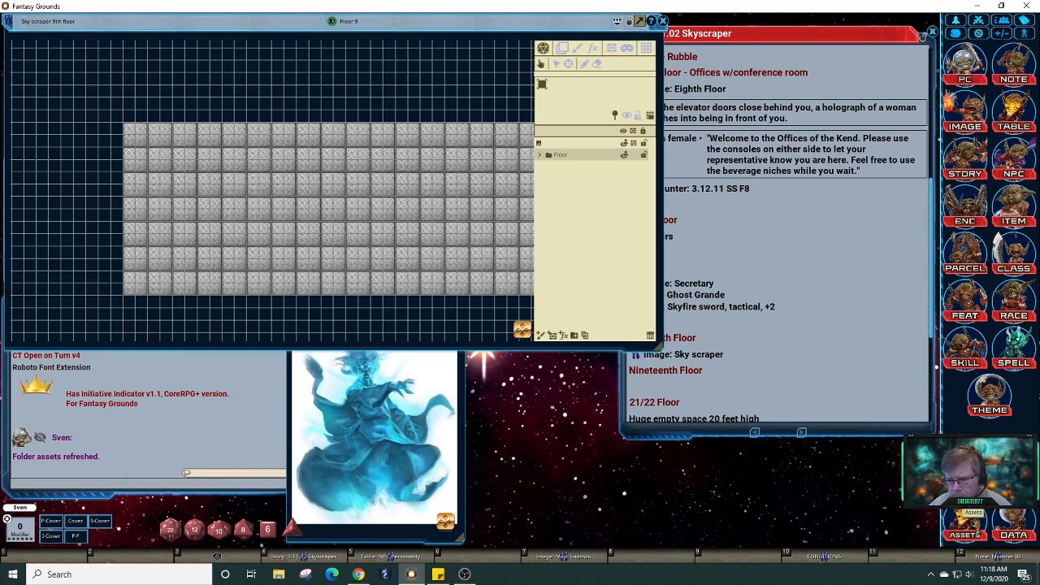
- Open the asset browser and search all asset types for stairs
click(969, 522)
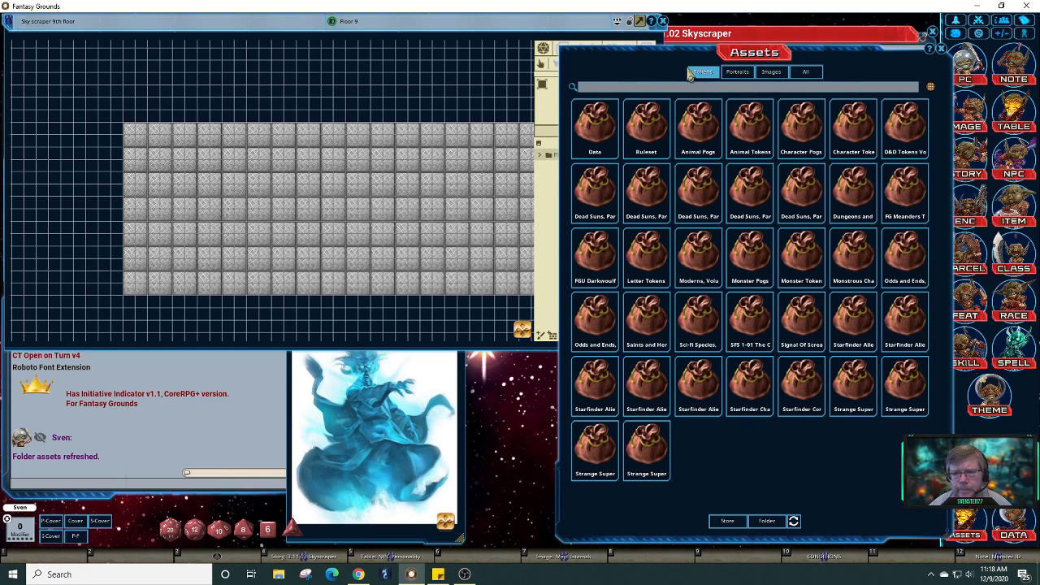
click(806, 72)
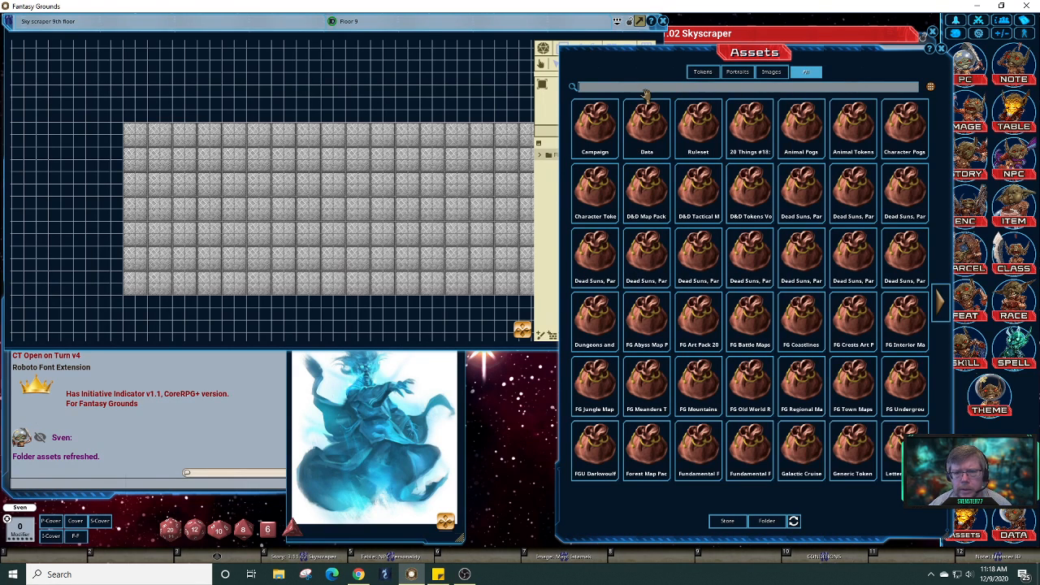
text(stairs)
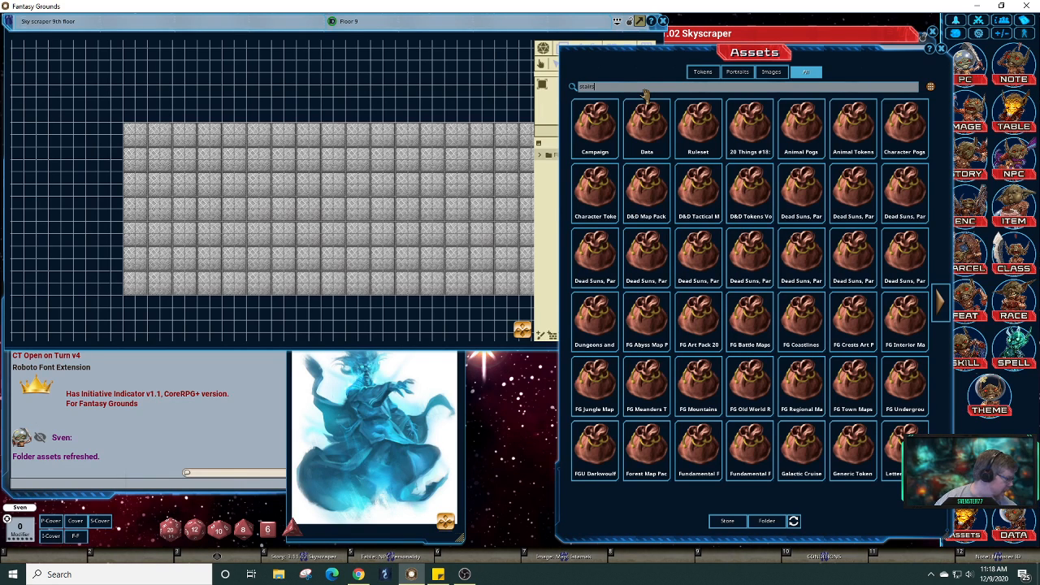
key(Return)
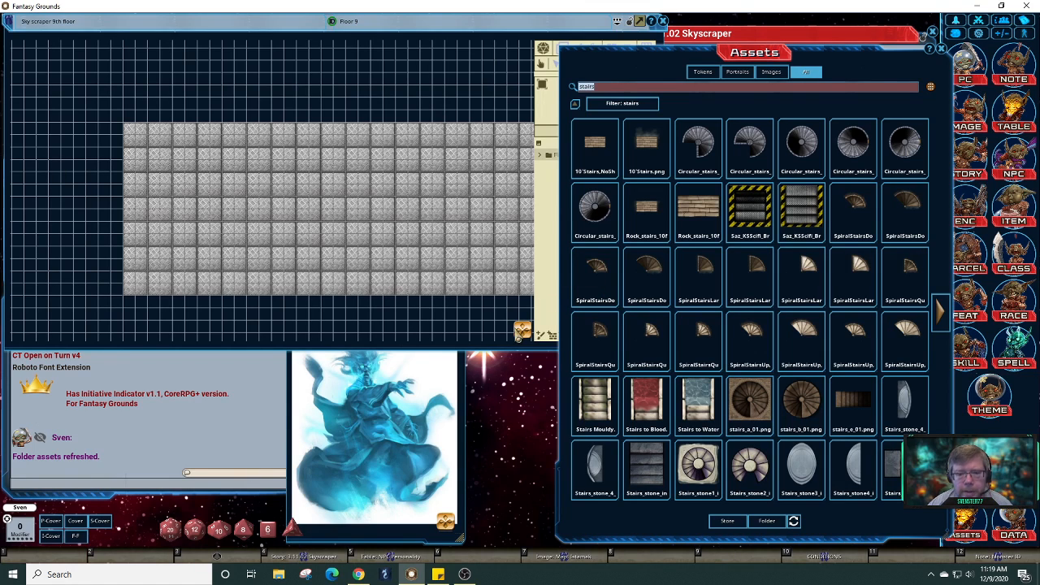
- Add a new folder to the 9th floor map's layer list and name it Stairs
click(526, 334)
drag(528, 333, 522, 333)
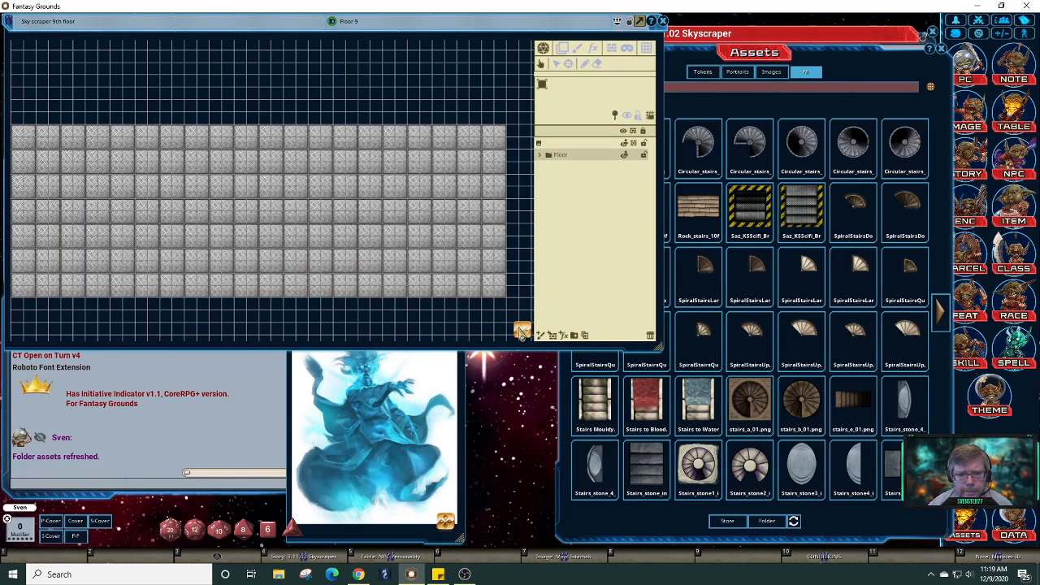
drag(523, 332, 527, 339)
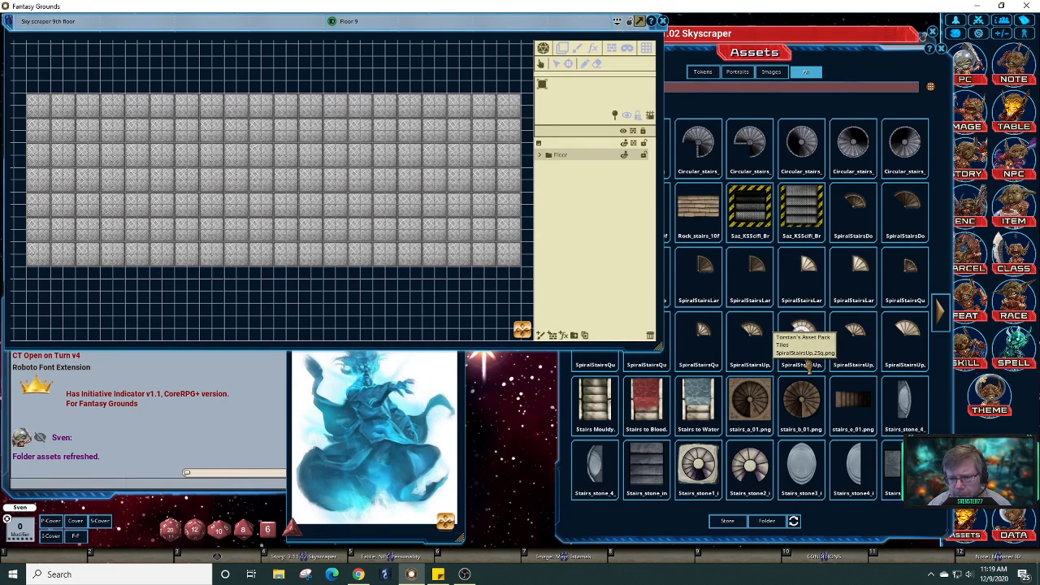
click(834, 54)
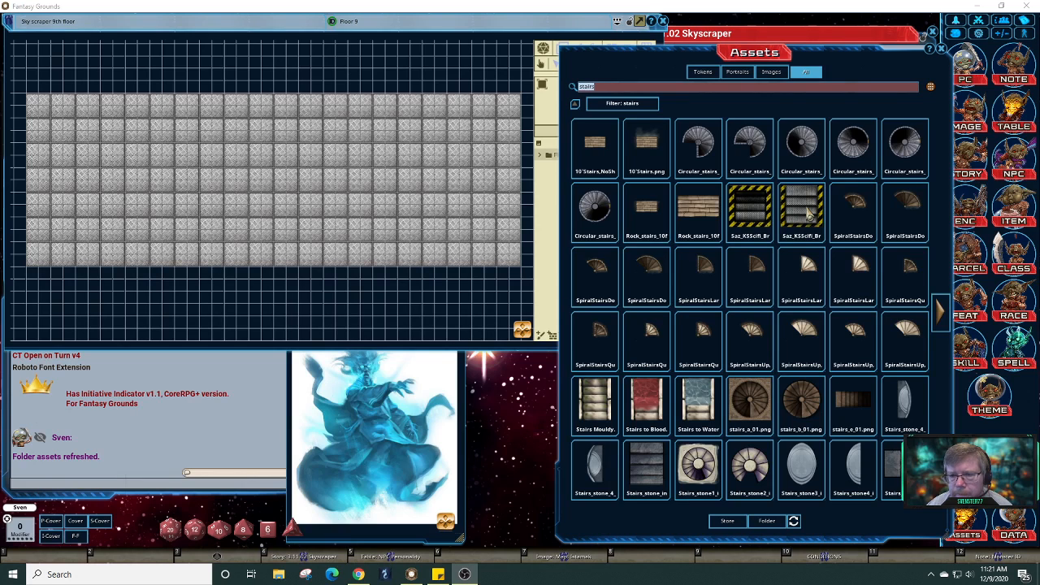
click(497, 33)
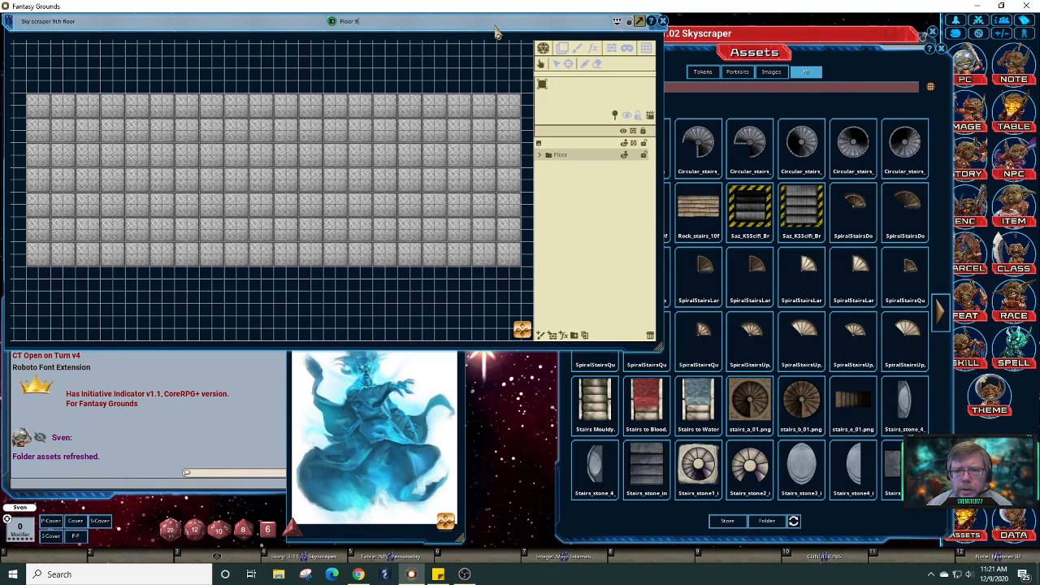
click(562, 51)
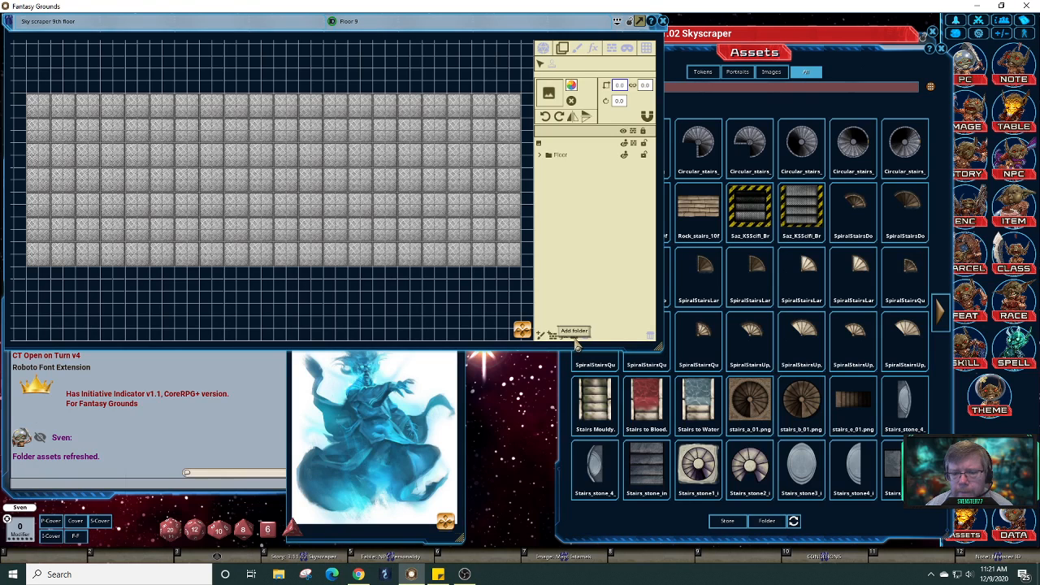
click(574, 340)
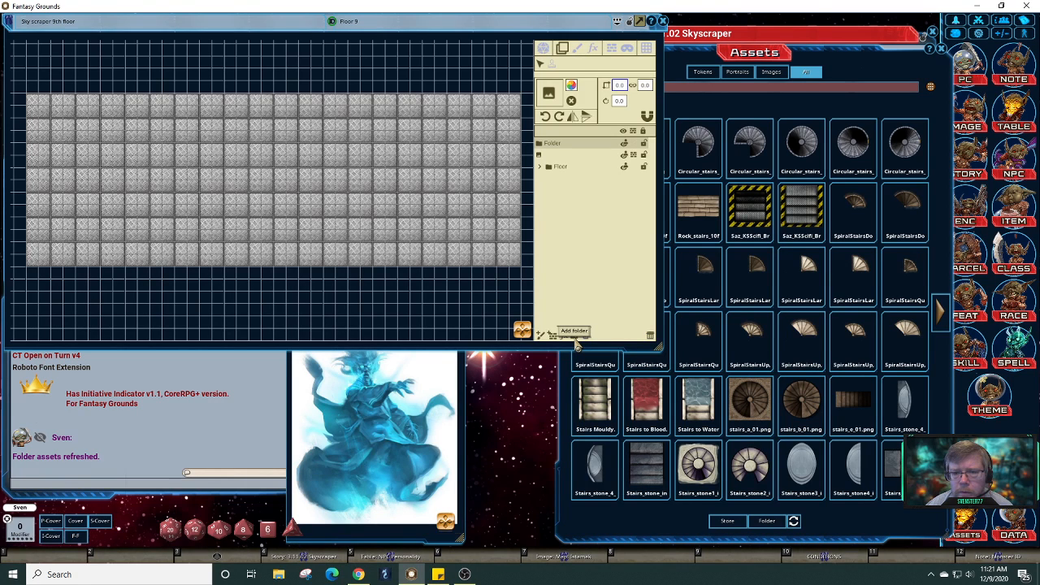
double_click(558, 152)
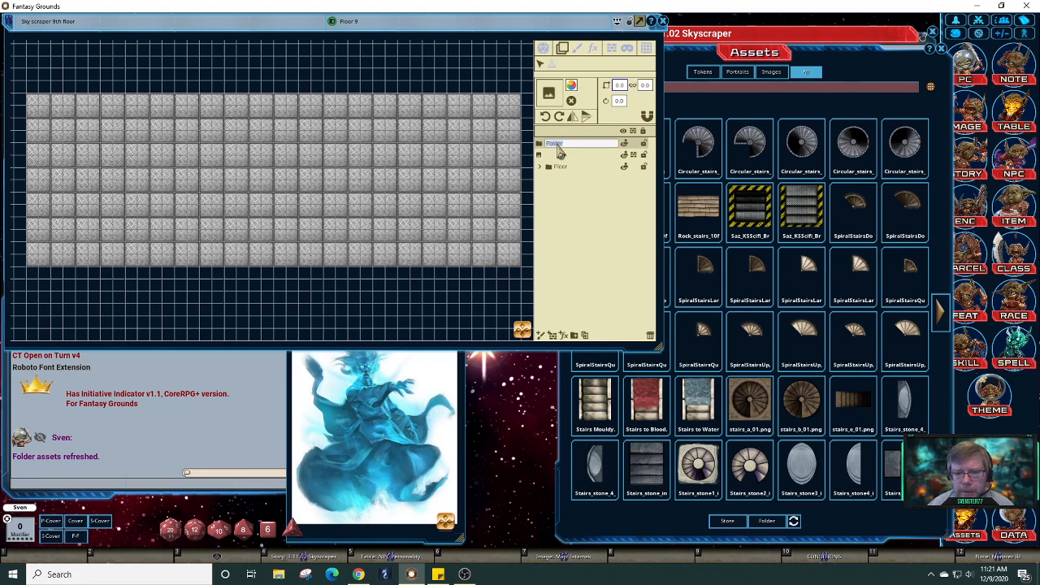
text(Stairs)
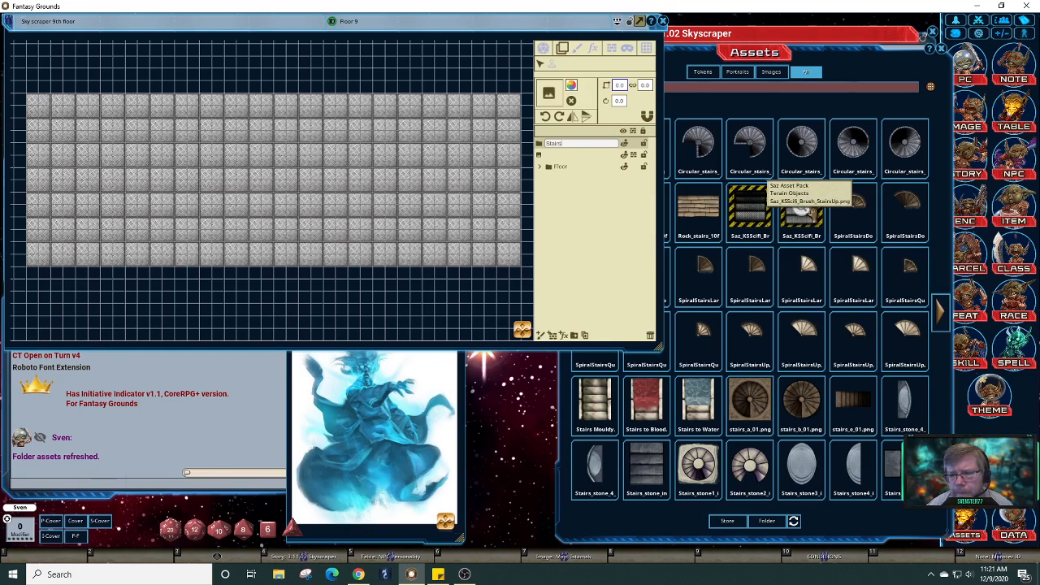
- Load the dark Saz_KSScifi_Brush stairs asset as the stamp and place one in the empty grid above the floor
click(581, 49)
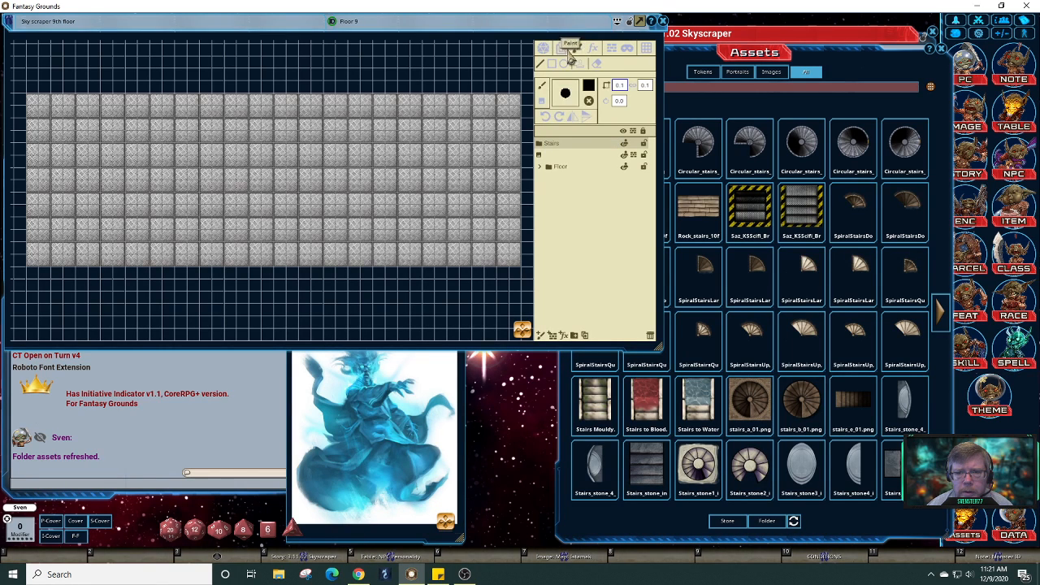
click(562, 49)
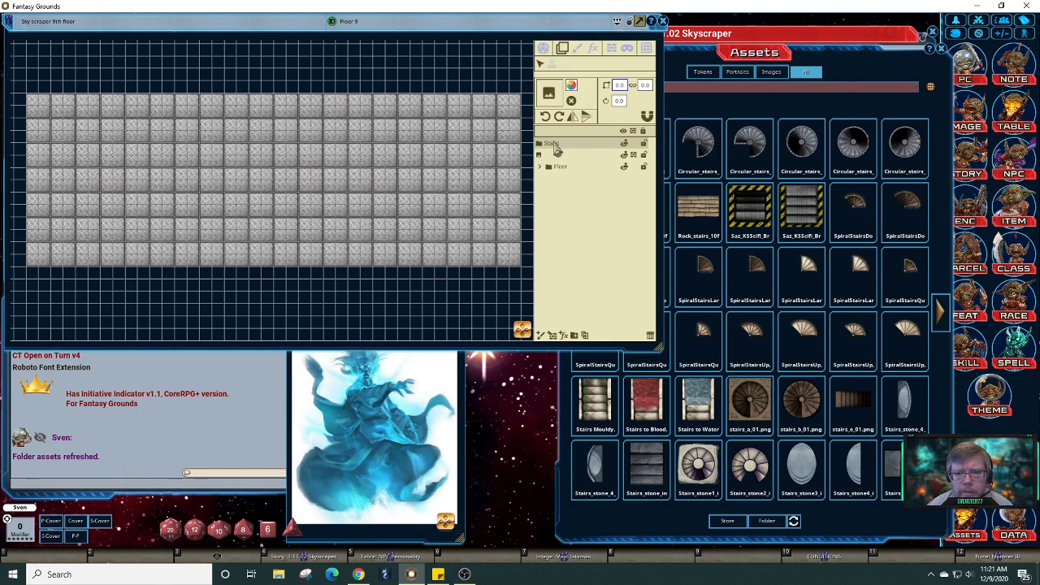
drag(757, 199, 548, 92)
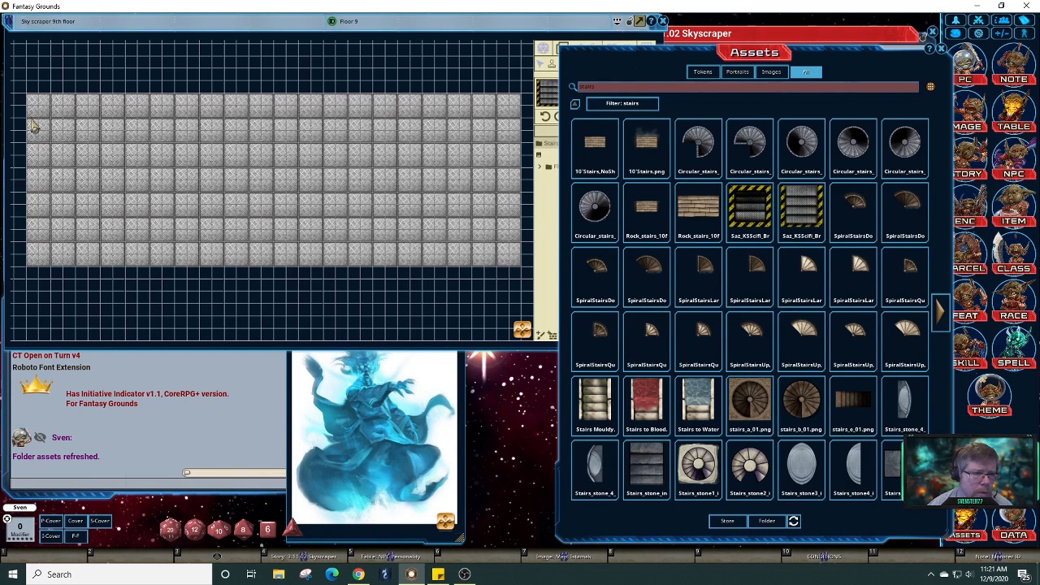
click(365, 82)
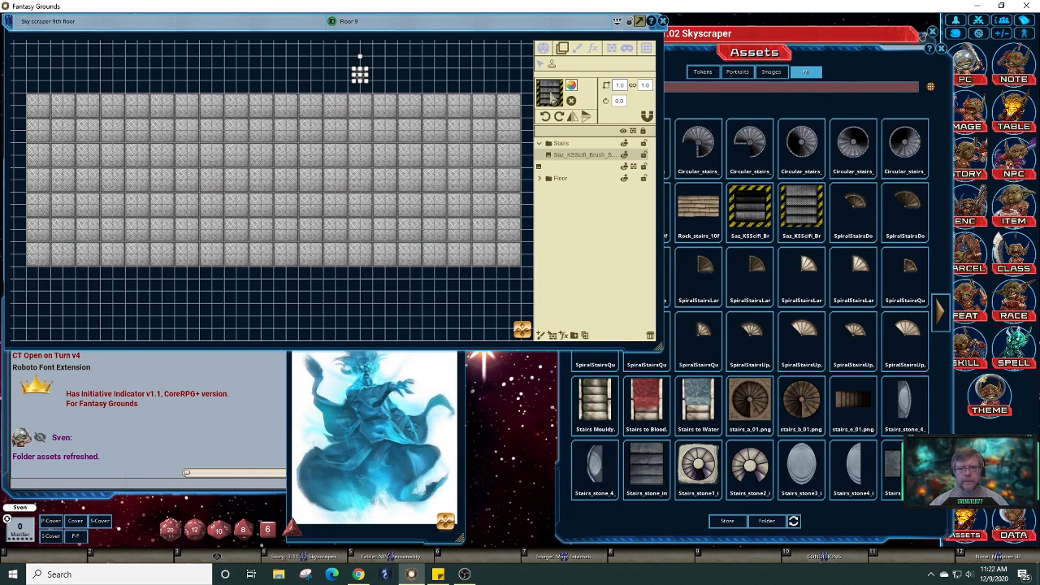
- Set the stairs stamp to 1.2 wide and 1.0 high with its proportions unlinked
click(620, 84)
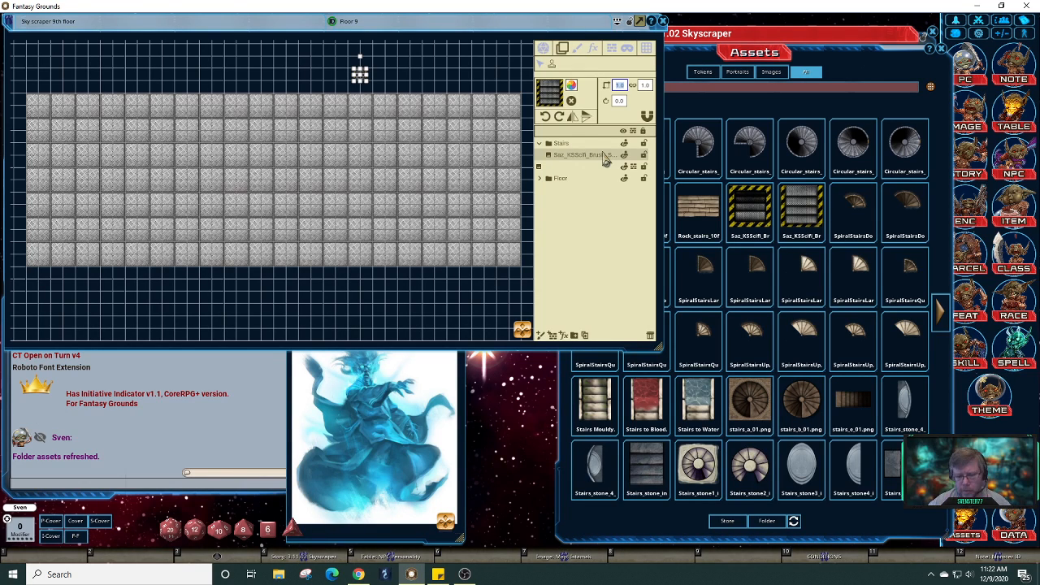
text(1)
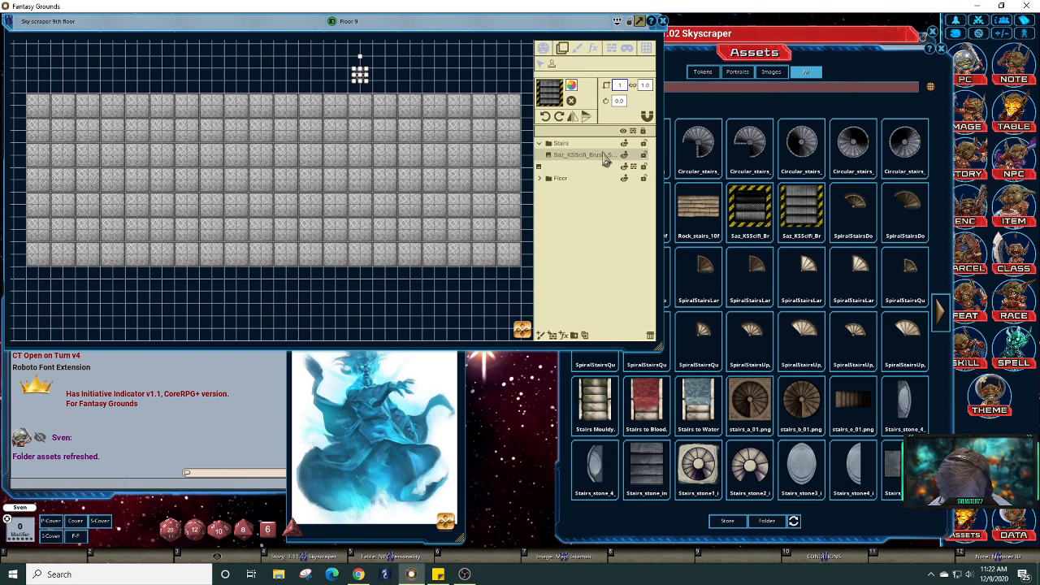
text(.2)
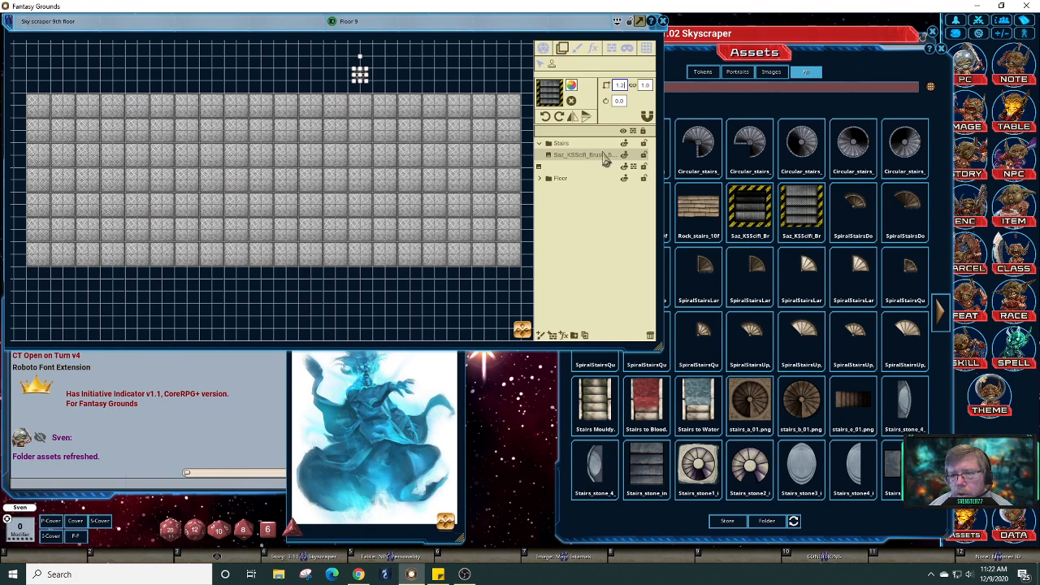
key(Return)
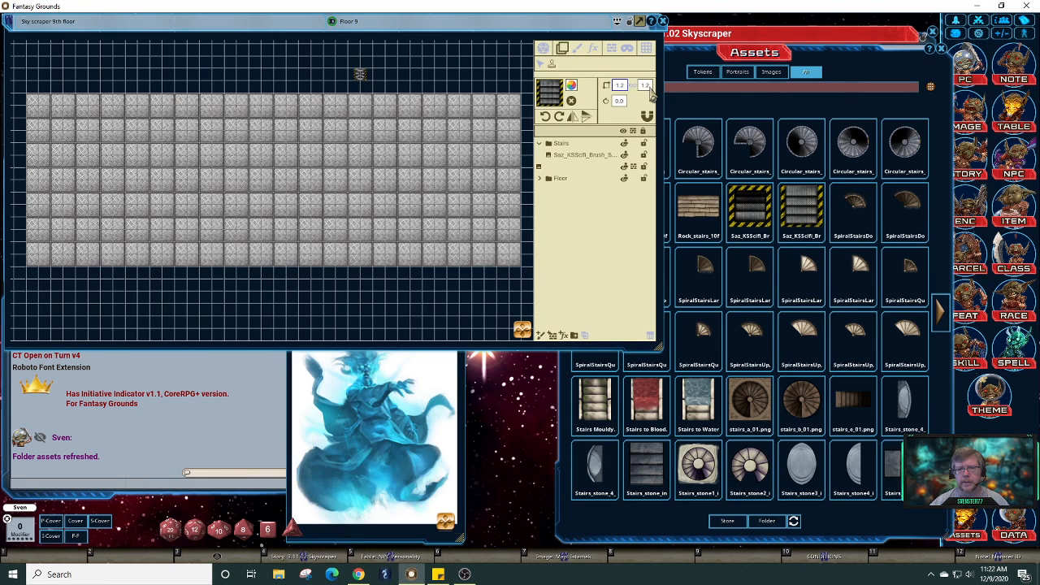
text(1)
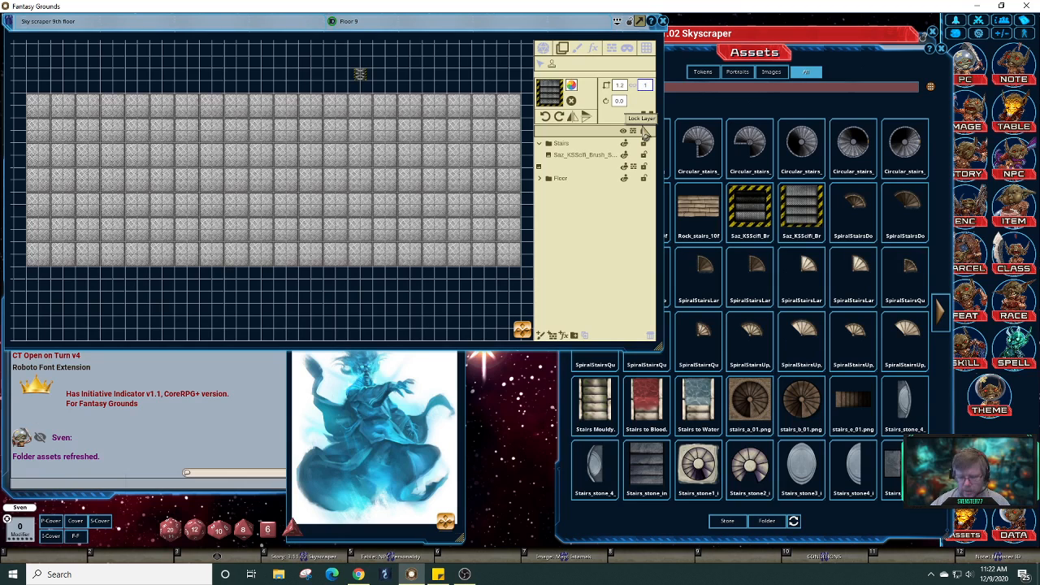
key(Tab)
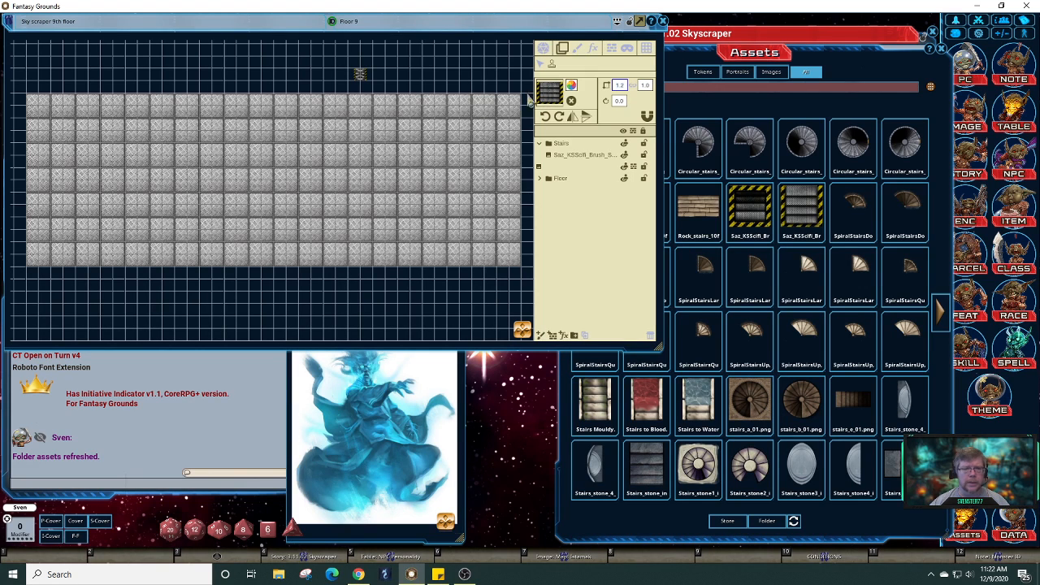
- Stamp two stair pieces one below the other in the floor plan's upper-left corner tile
click(33, 106)
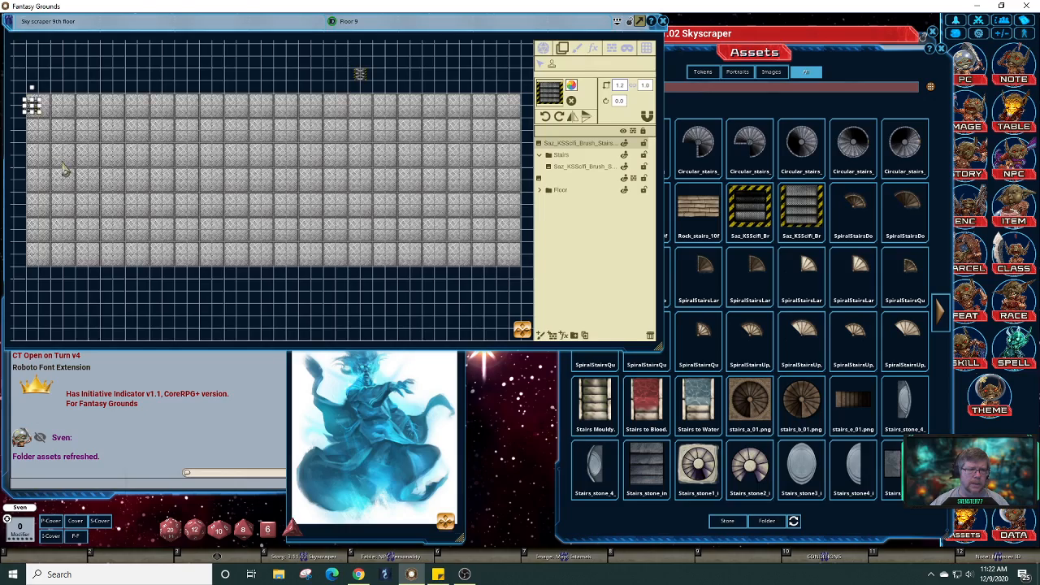
scroll(65, 168, up, 5)
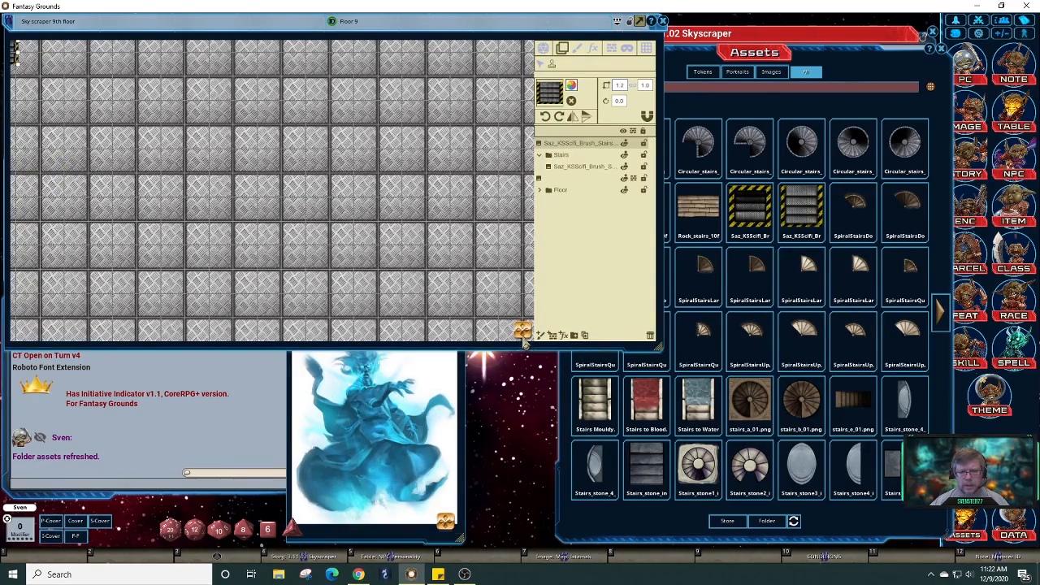
scroll(524, 337, down, 5)
scroll(473, 328, up, 3)
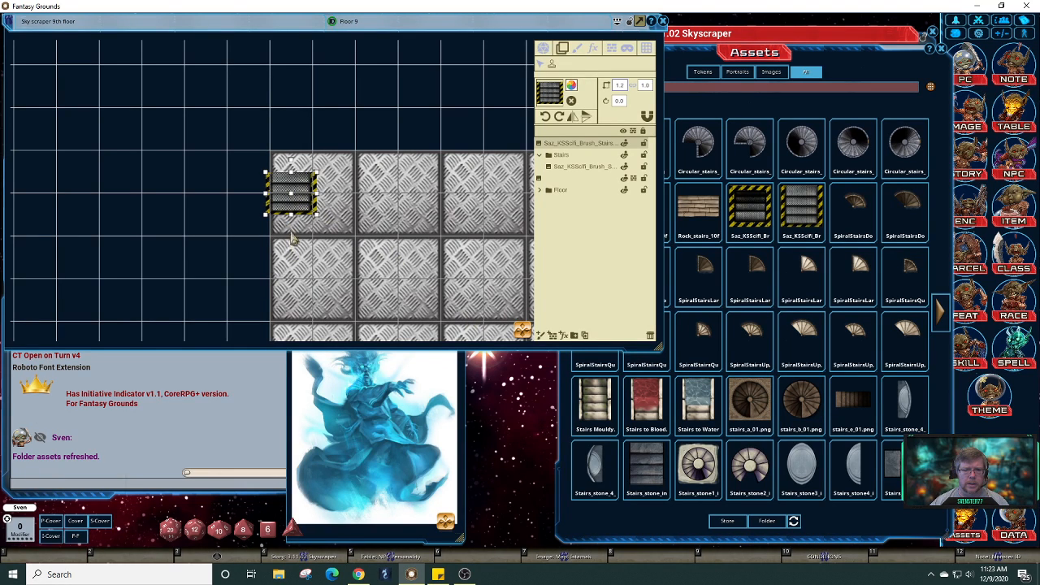
click(294, 229)
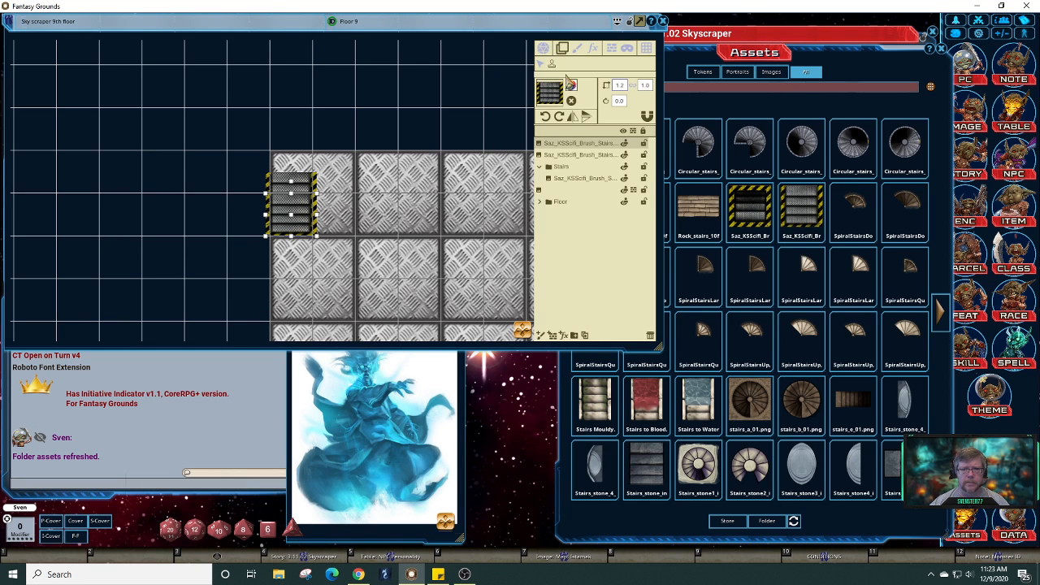
- Move the upper stair piece up to the floor's top edge so it sits directly above the lower one
click(540, 64)
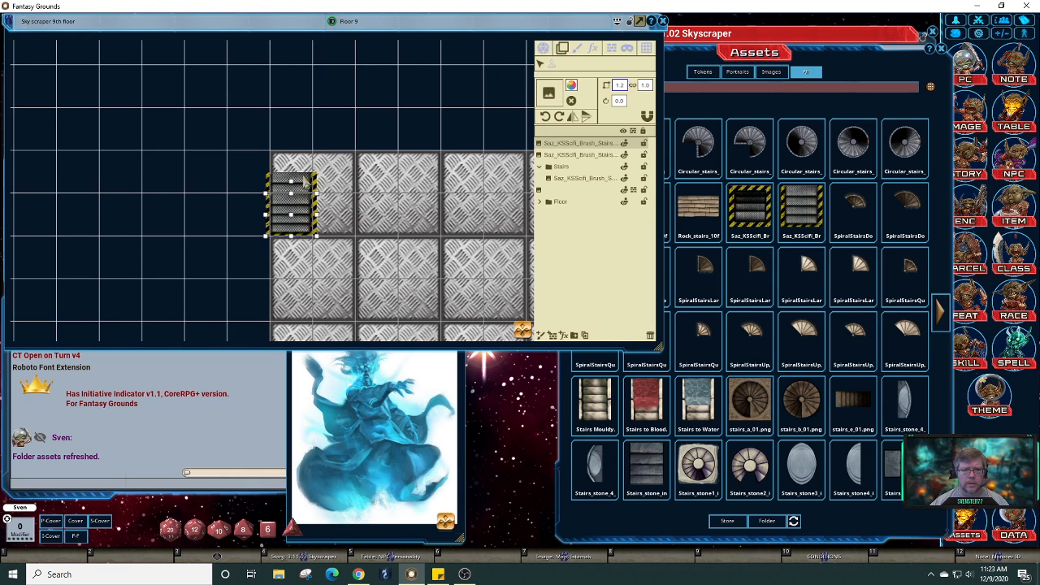
click(293, 180)
drag(299, 175, 299, 157)
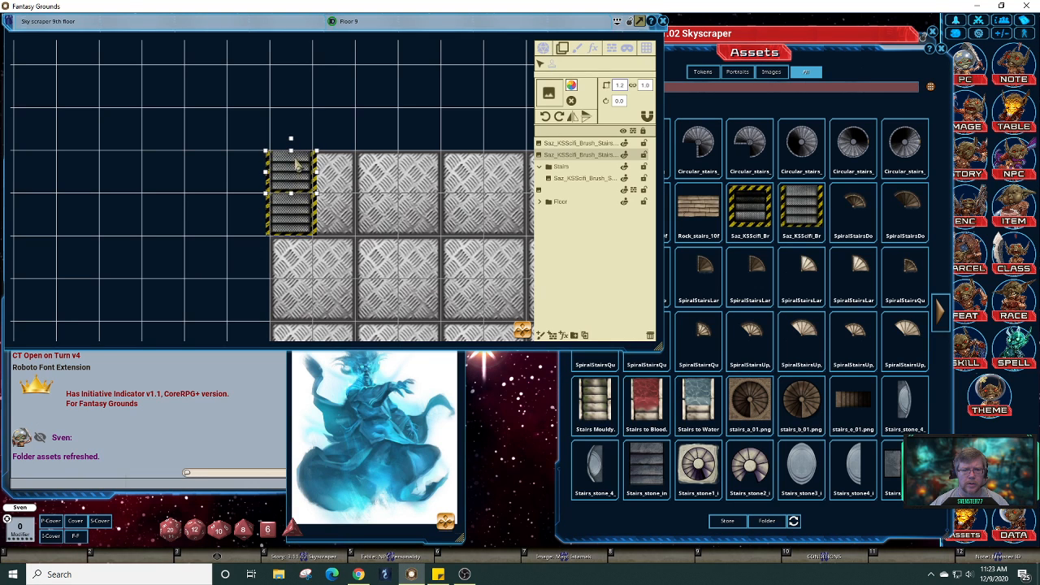
- Select both corner stair pieces together and move them down one grid square
click(397, 233)
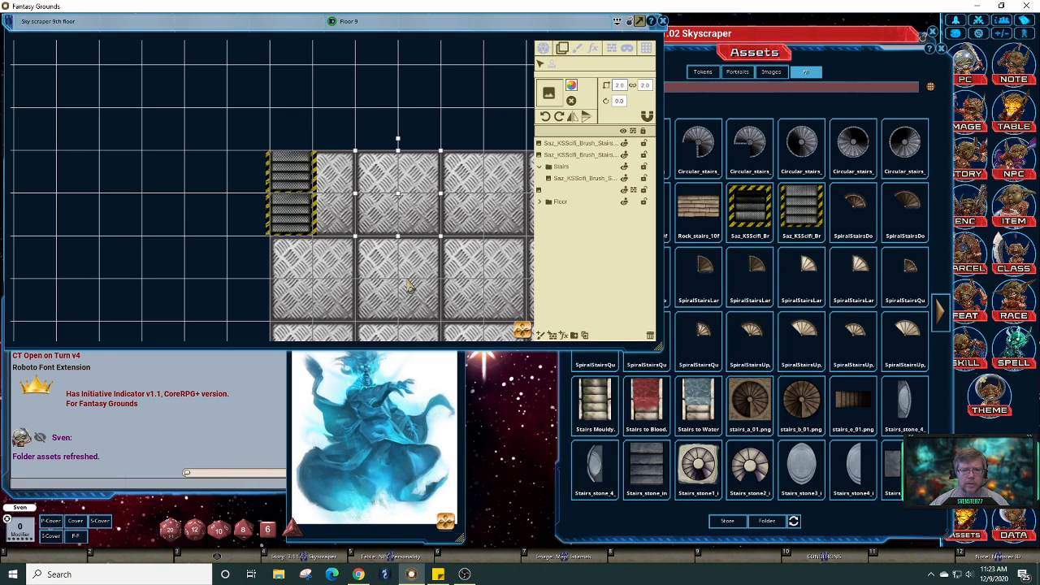
click(294, 171)
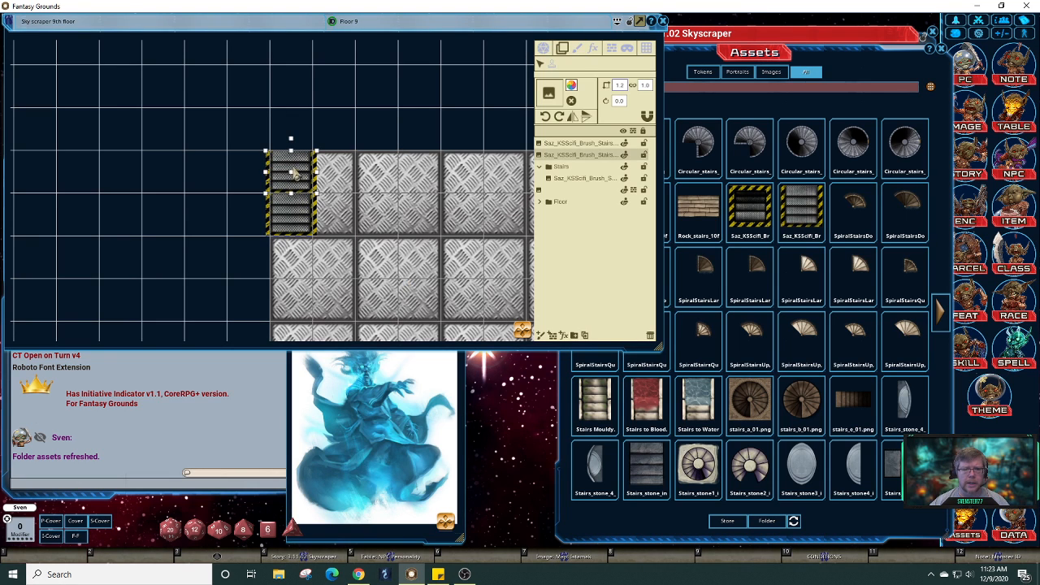
key(shift)
shift+click(292, 223)
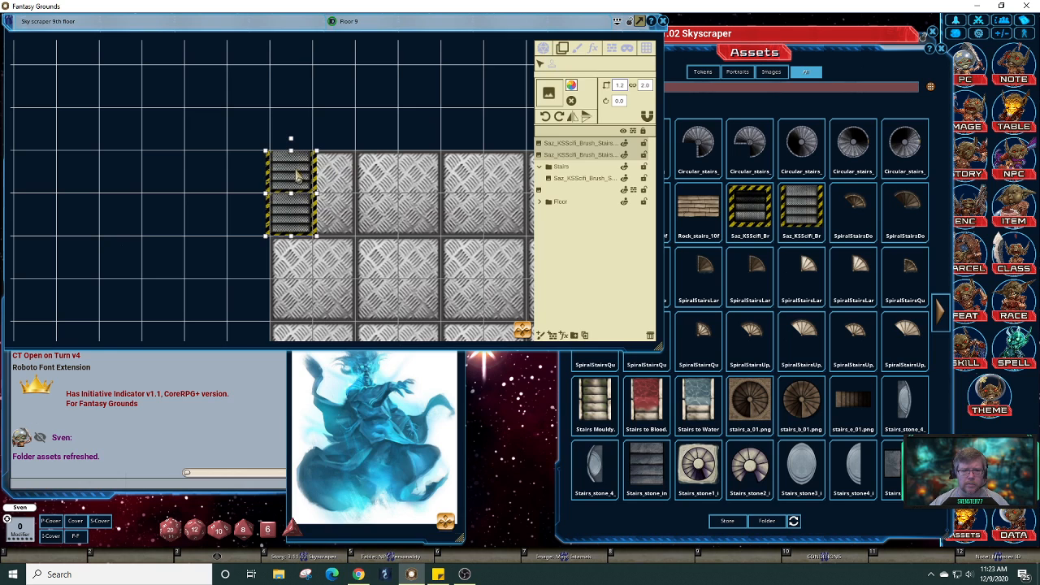
drag(298, 175, 301, 220)
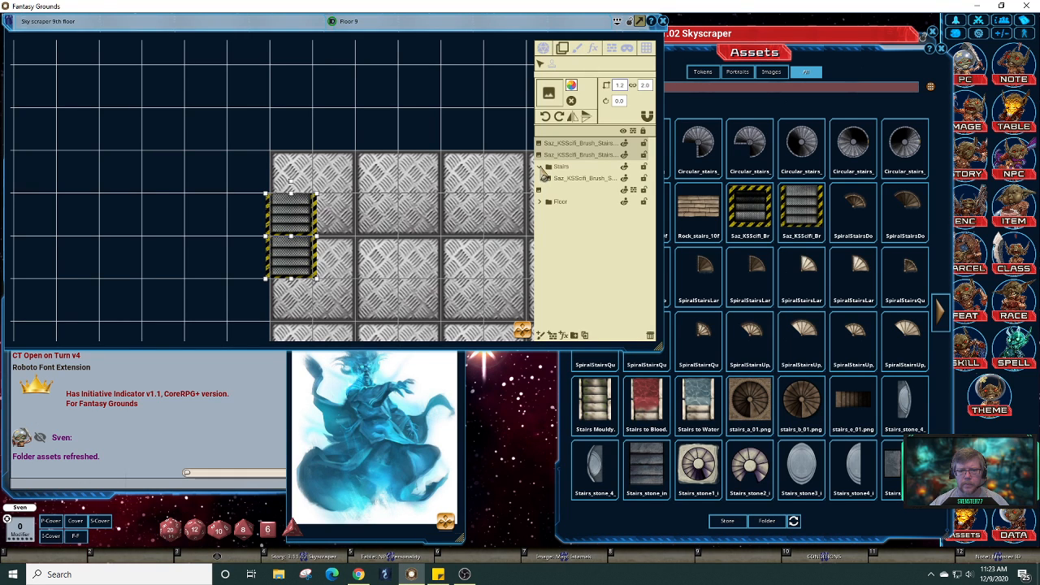
- Try to move the second loose stairs layer into the Stairs folder
click(552, 159)
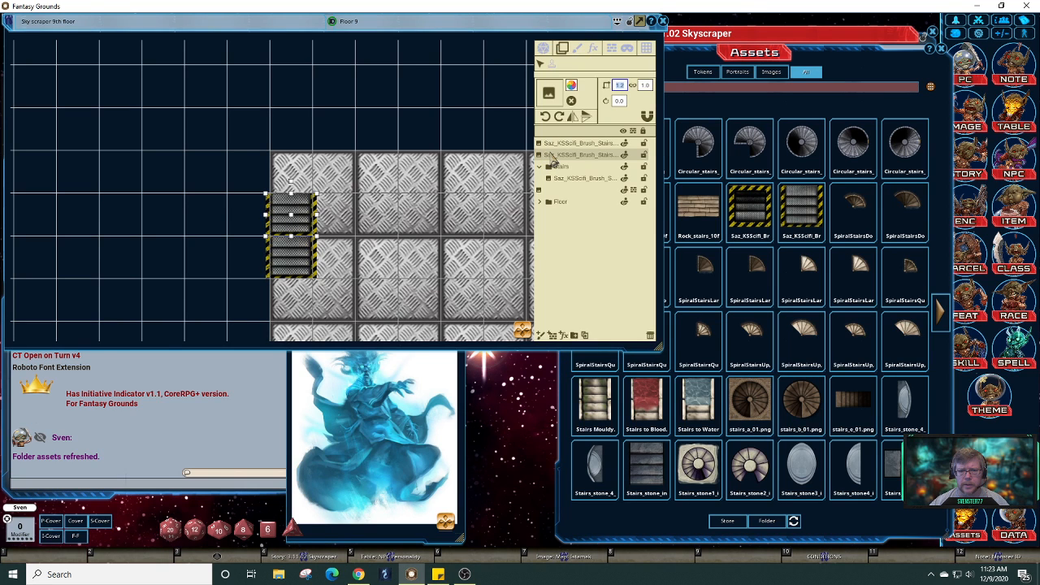
mouse_move(551, 154)
mouse_down()
mouse_move(552, 137)
mouse_move(548, 164)
mouse_up()
click(490, 206)
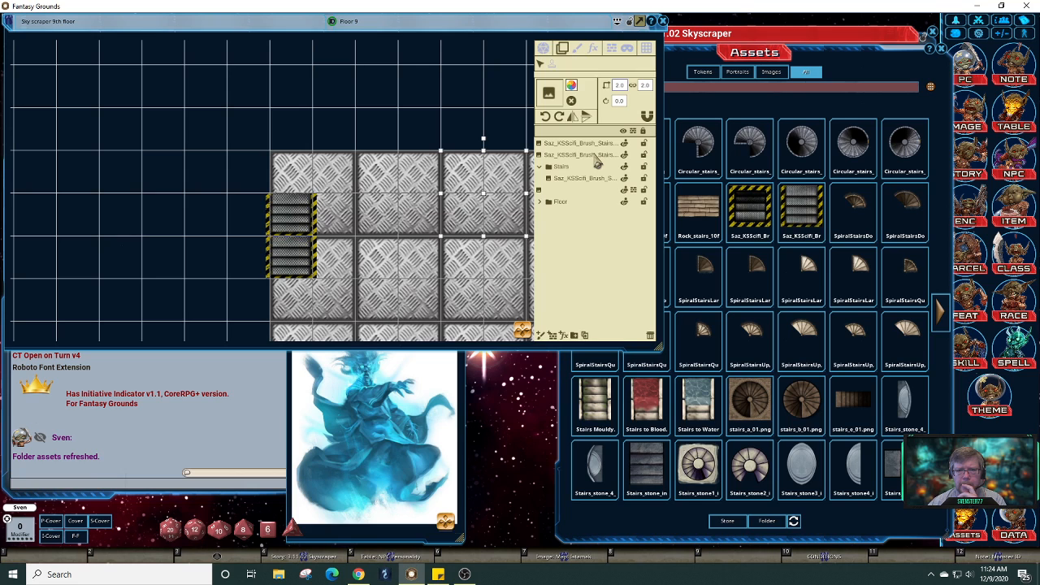
- Link the proportions and resize both corner stair pieces to 1.4 wide by 1.2 high
click(296, 218)
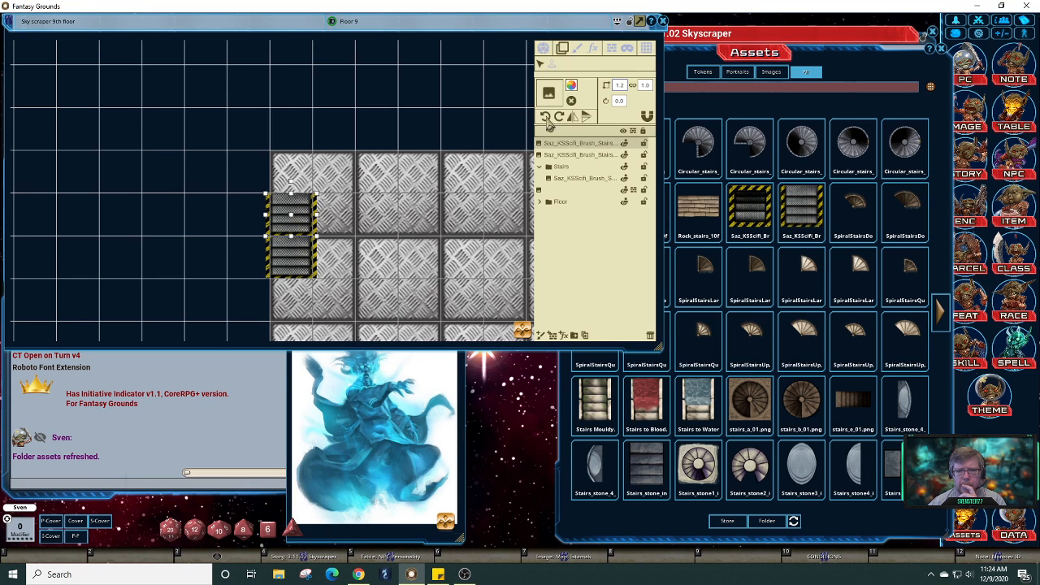
click(644, 86)
click(633, 85)
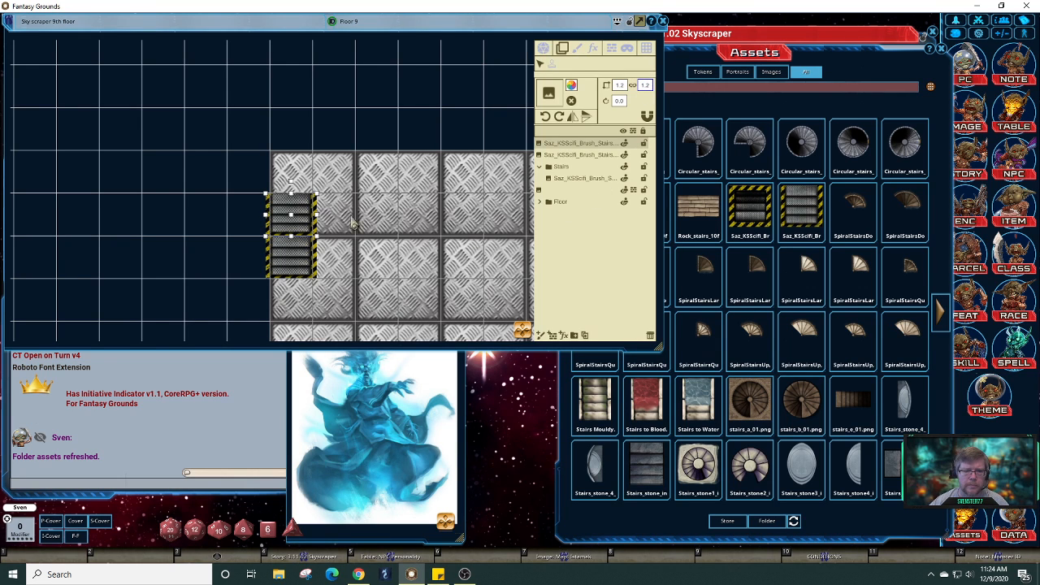
click(291, 273)
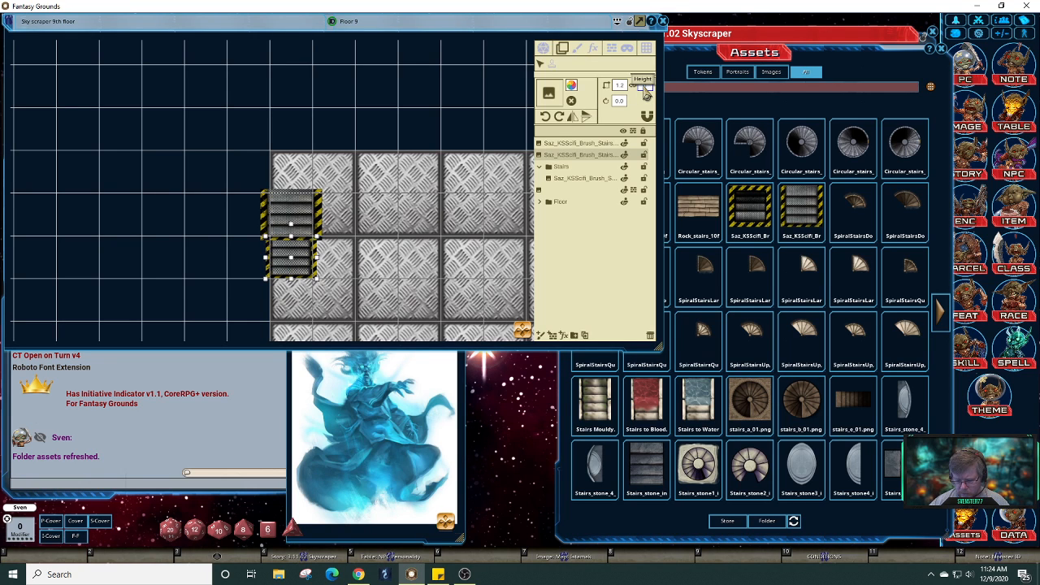
click(350, 264)
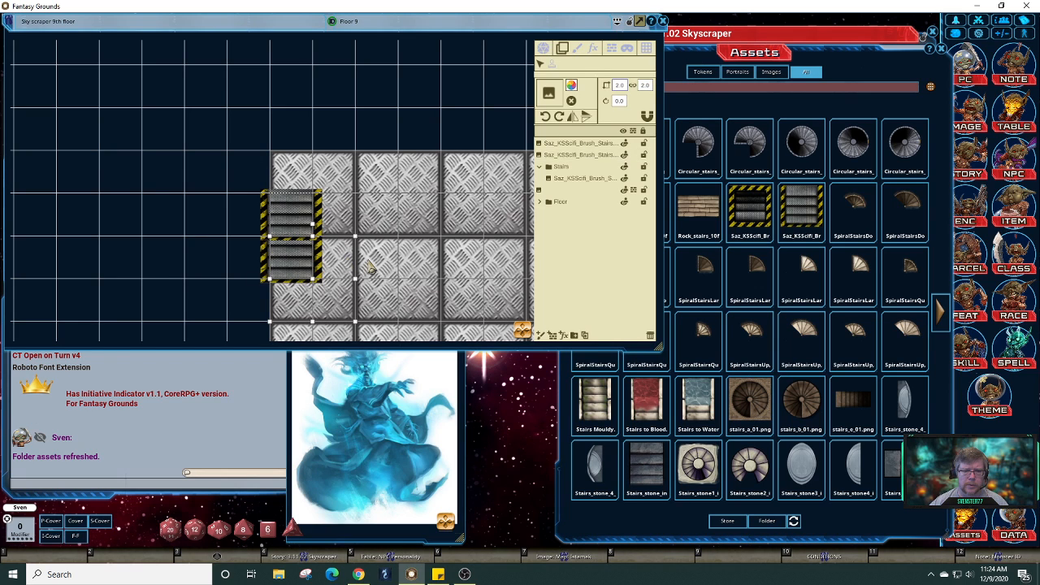
click(302, 269)
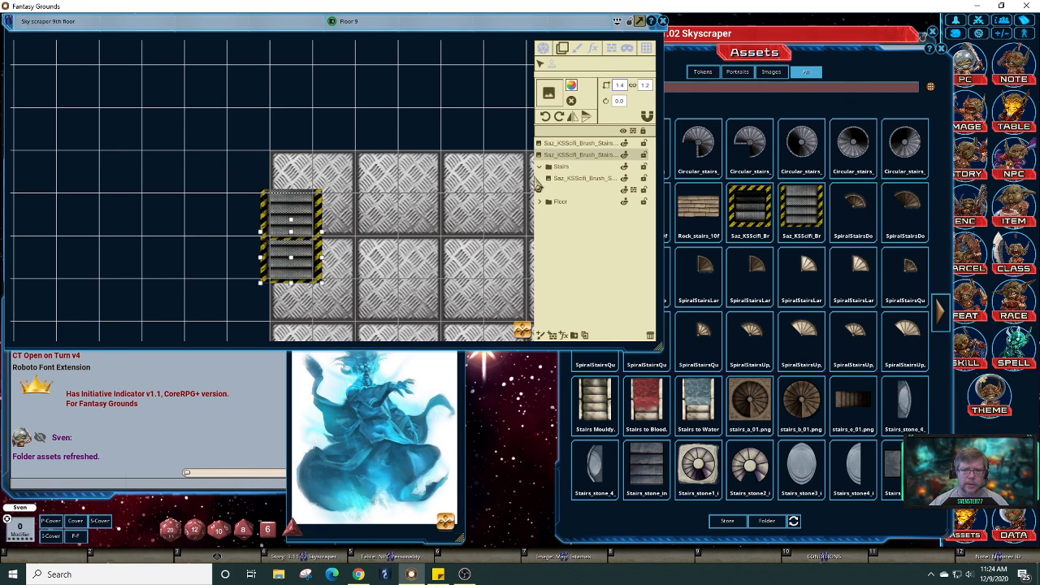
- Move the lower corner stair piece's layer above the other loose stairs layer
drag(551, 156, 559, 145)
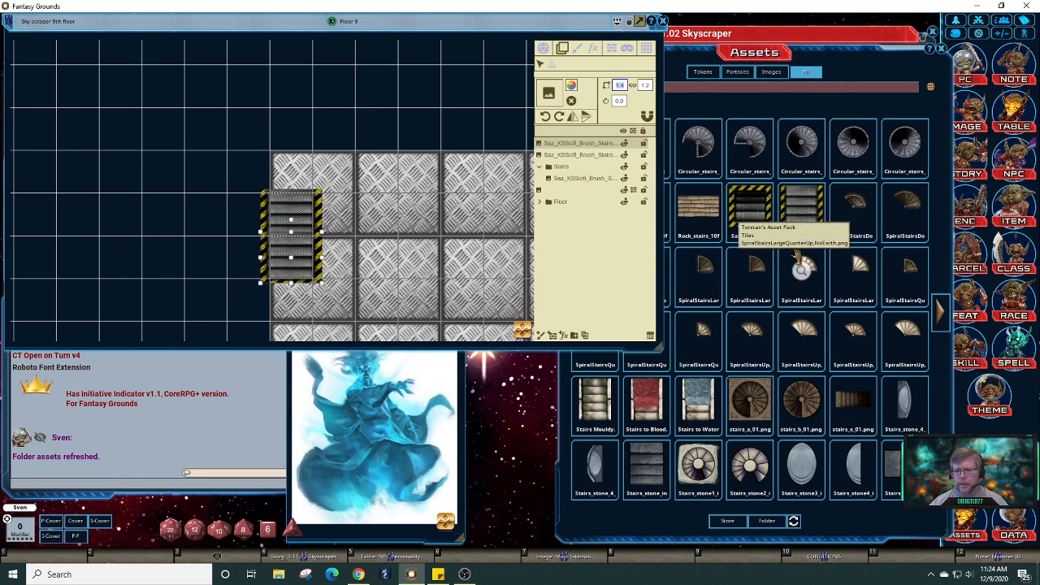
- Search the assets for "floor" and move the Assets window clear of the map
click(765, 91)
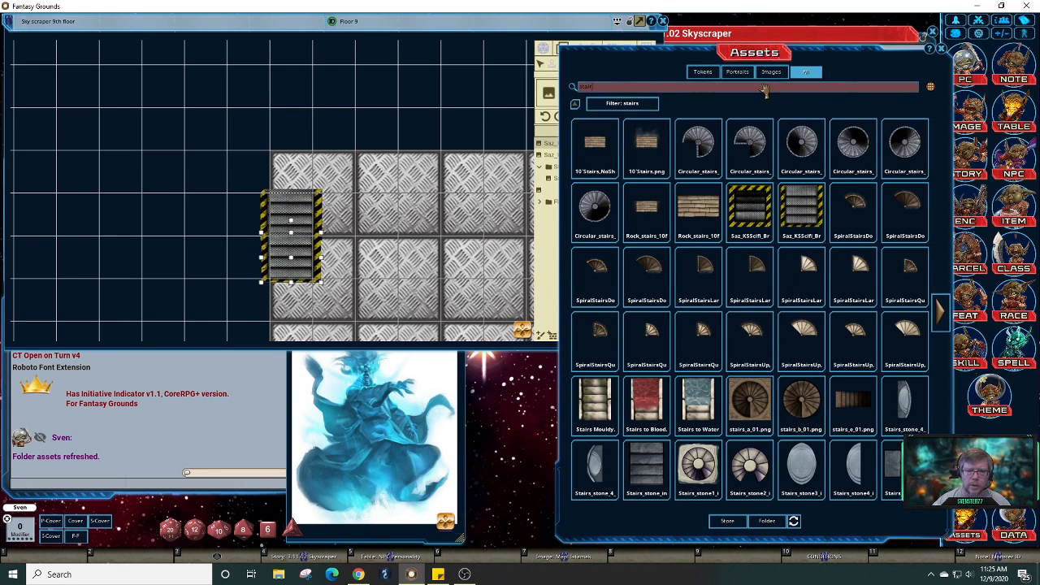
key(BackSpace)
key(BackSpace)
key(BackSpace)
key(BackSpace)
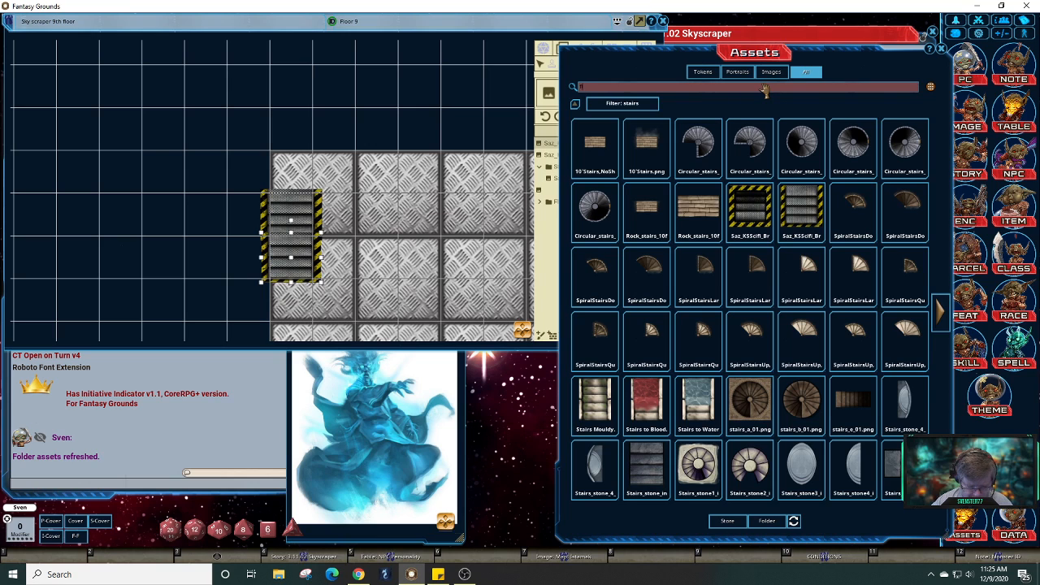
text(floor)
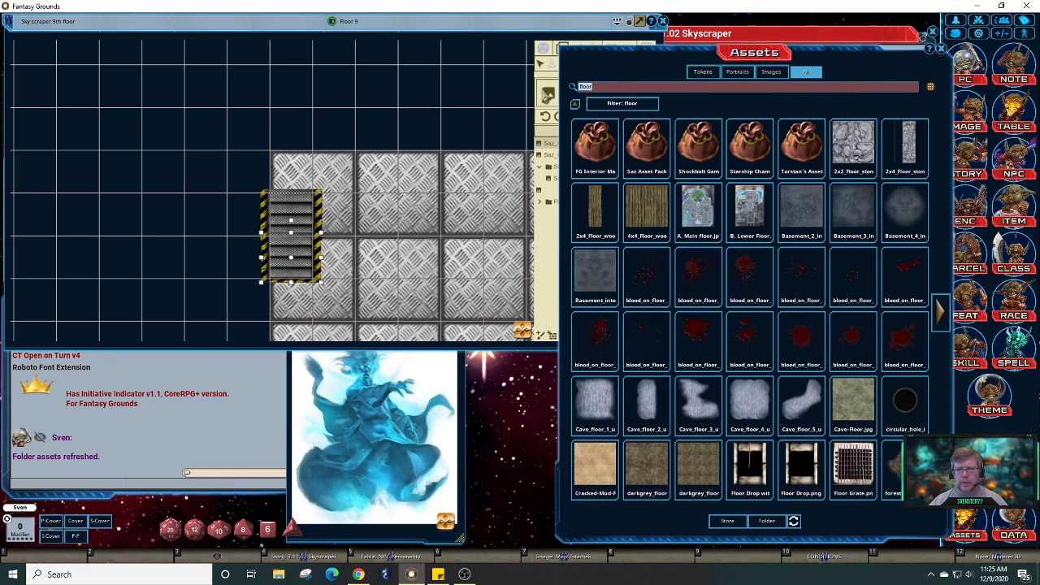
click(548, 96)
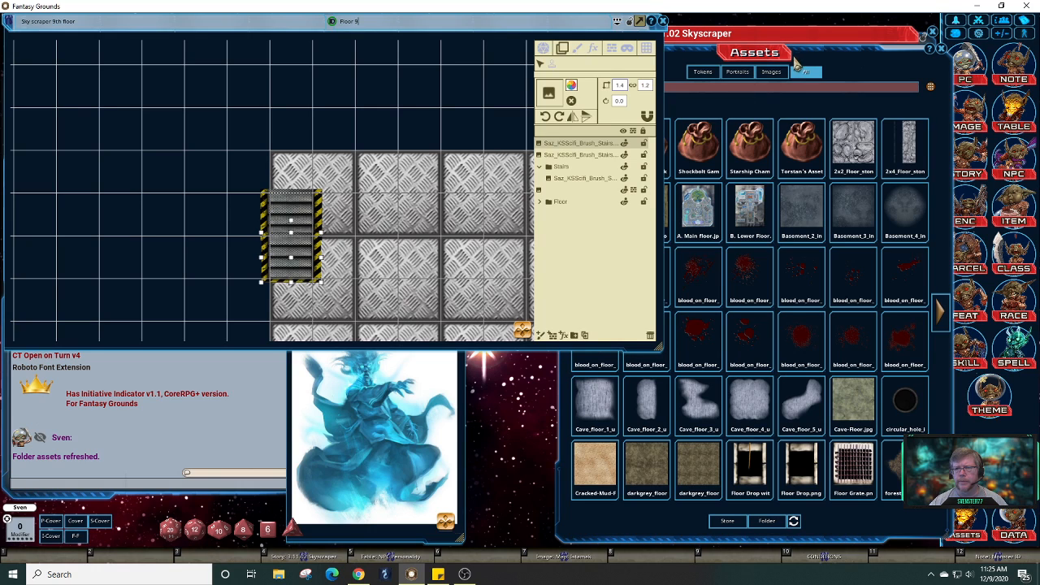
drag(809, 63, 919, 44)
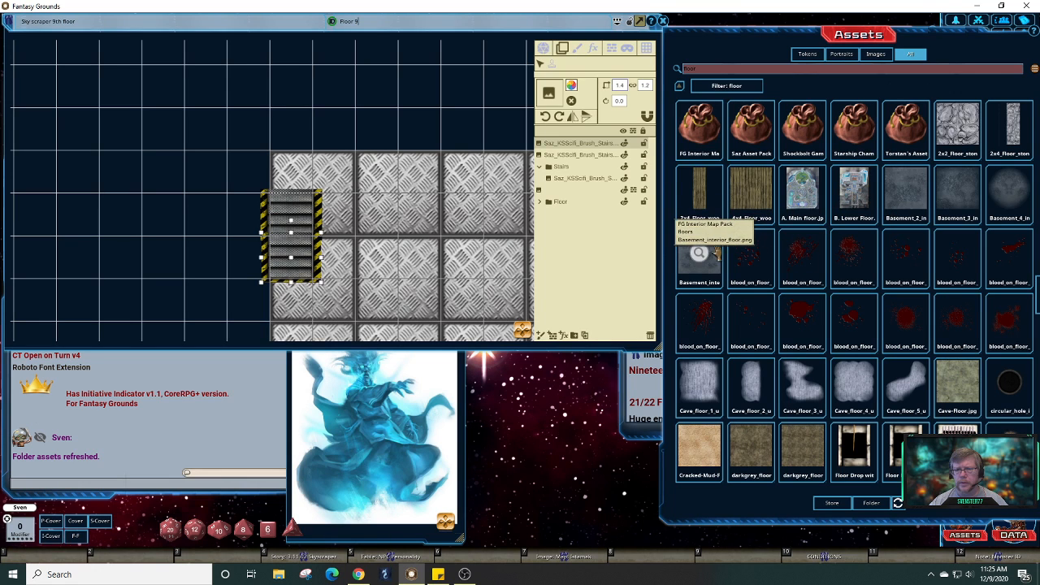
- Load Basement_interior_floor.png as the stamp, size it 2 wide by 4 high, and place it over the corner stairs
drag(538, 60, 553, 96)
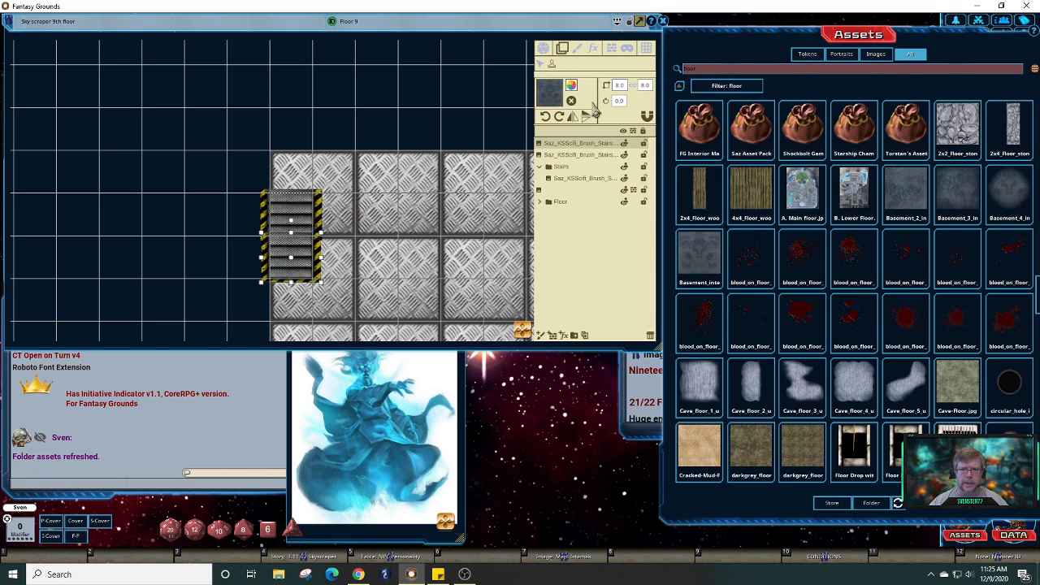
click(620, 83)
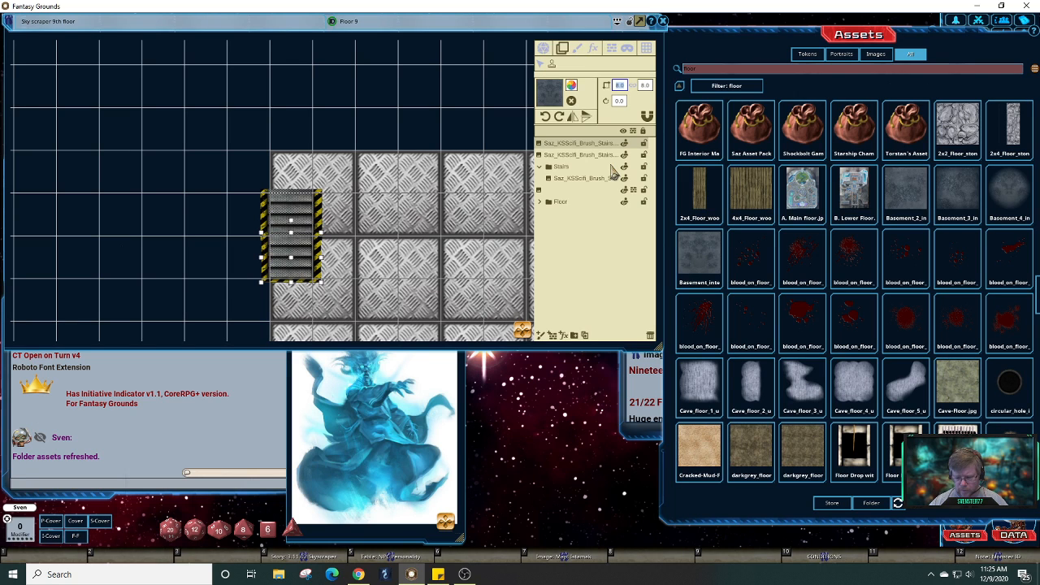
text(1.6)
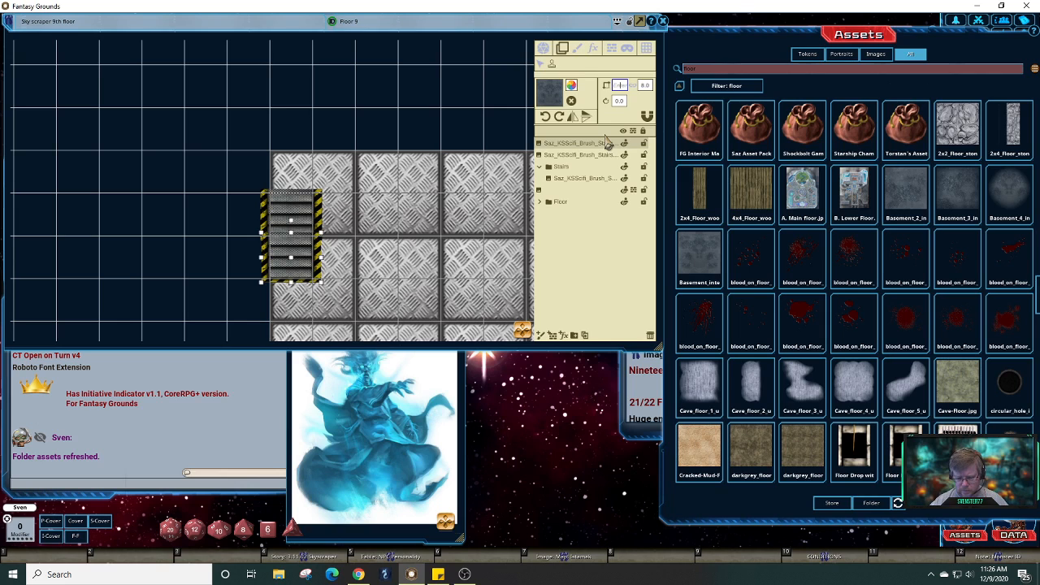
text(2)
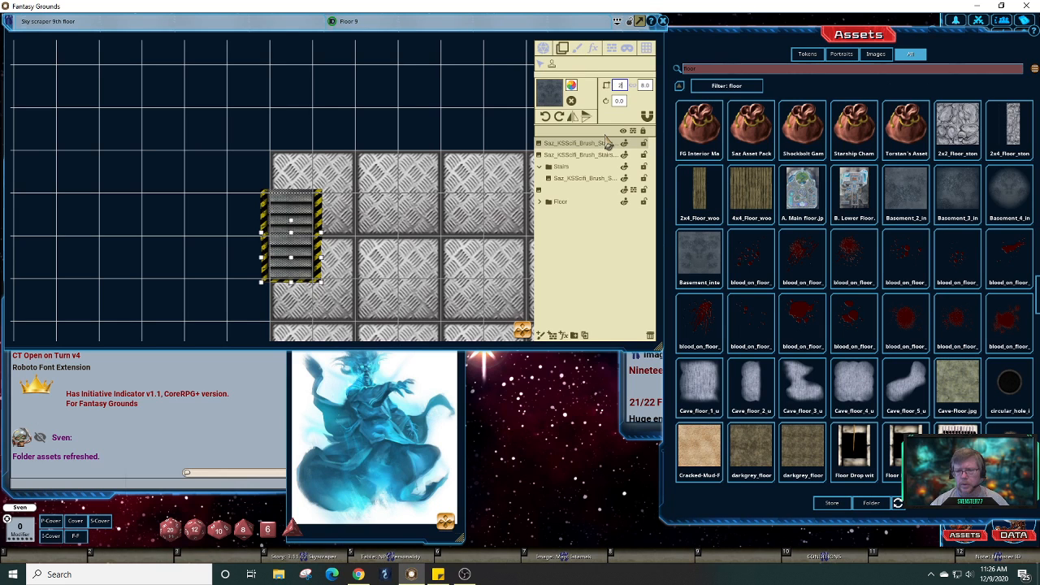
click(645, 86)
text(4)
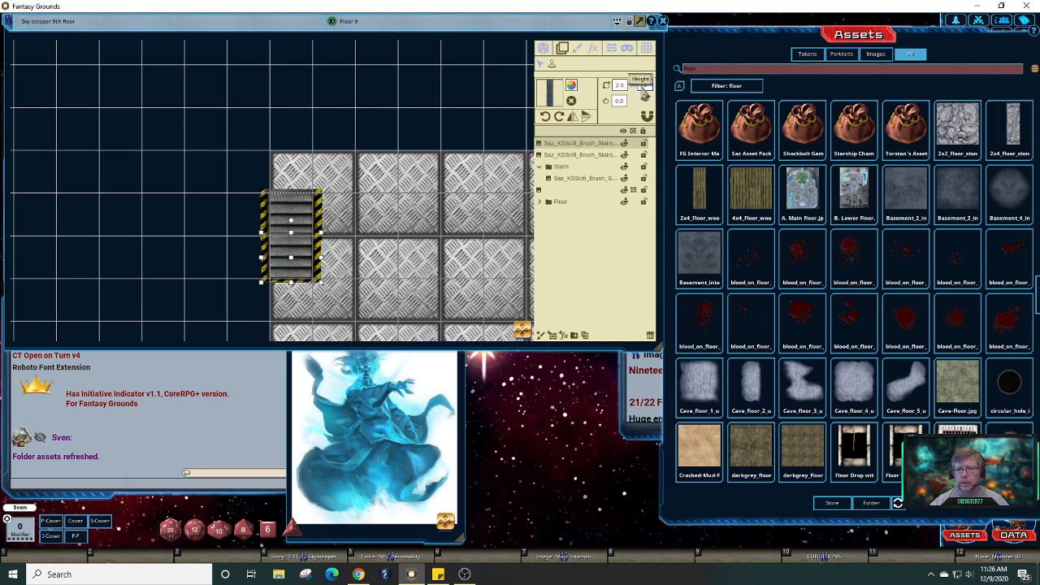
key(Return)
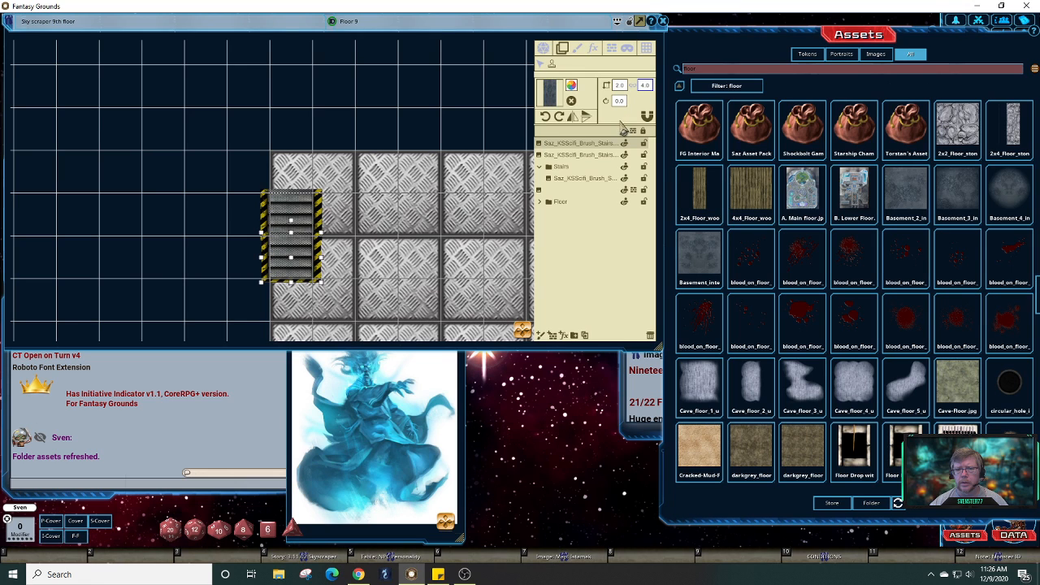
click(315, 242)
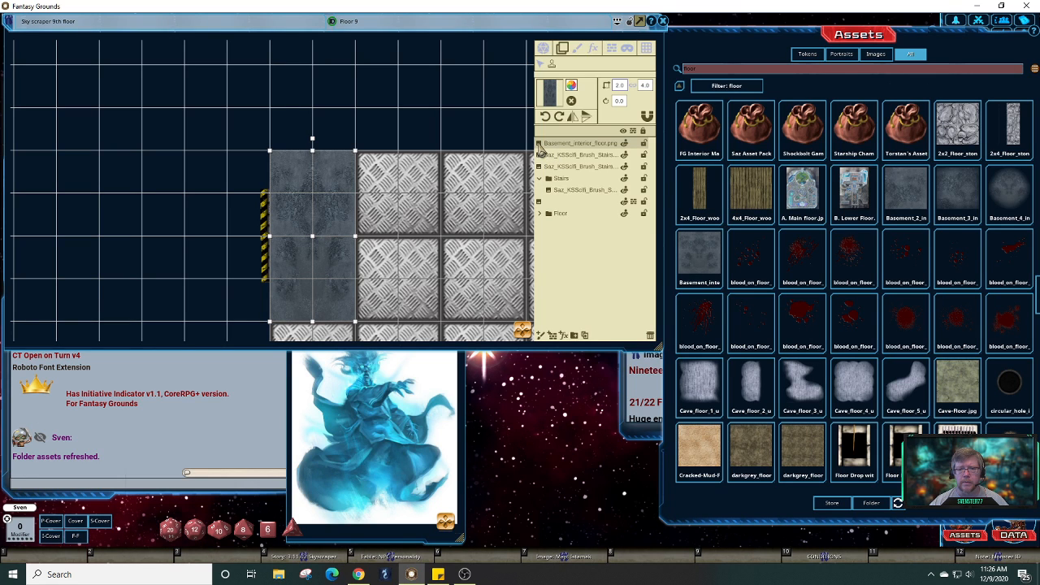
- Move both loose stairs layers into the Stairs folder and place the Basement_interior_floor.png layer directly below that folder
drag(539, 147, 561, 174)
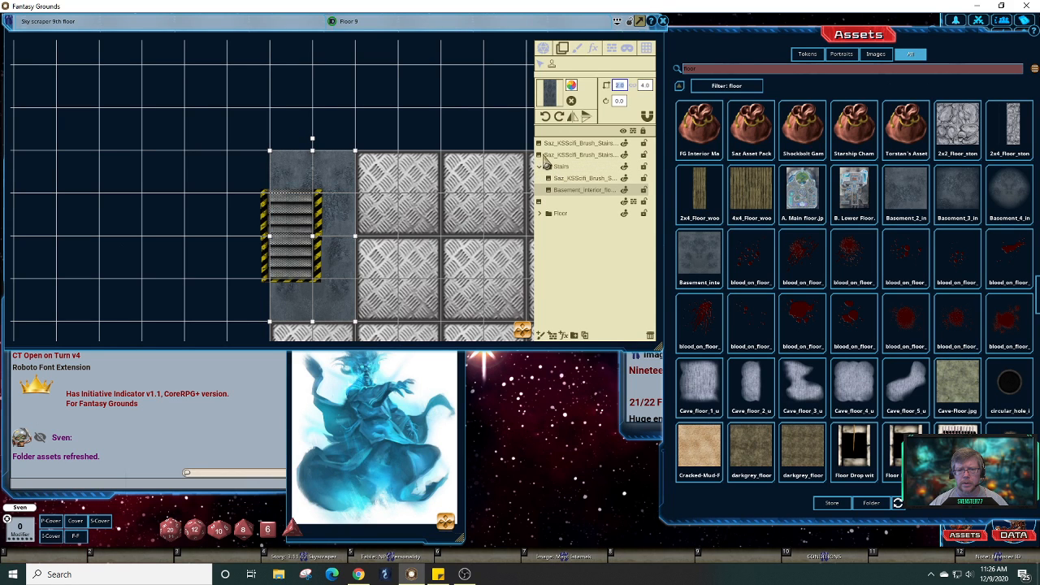
drag(545, 161, 550, 157)
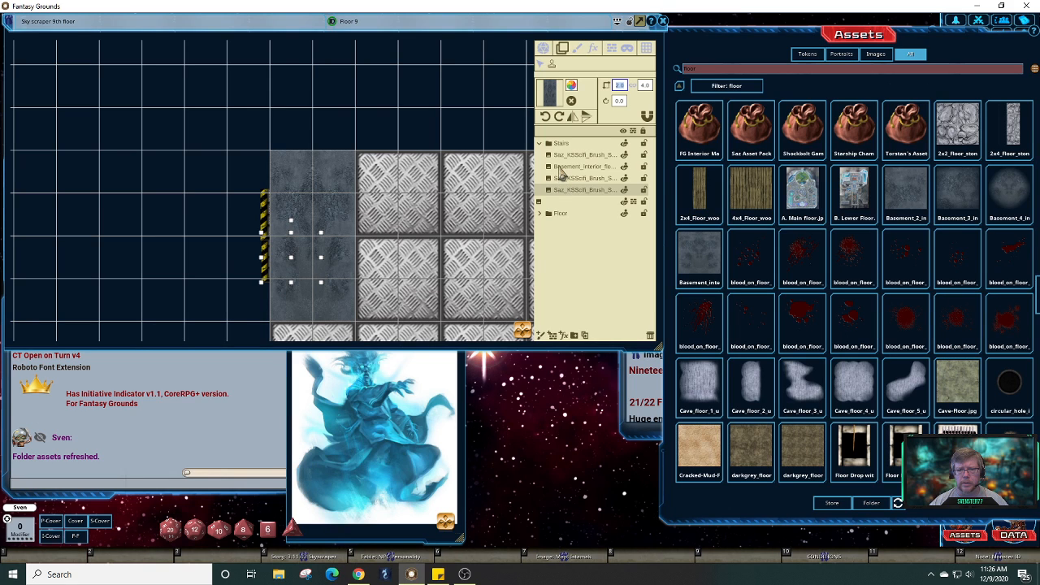
click(559, 168)
drag(559, 170, 565, 195)
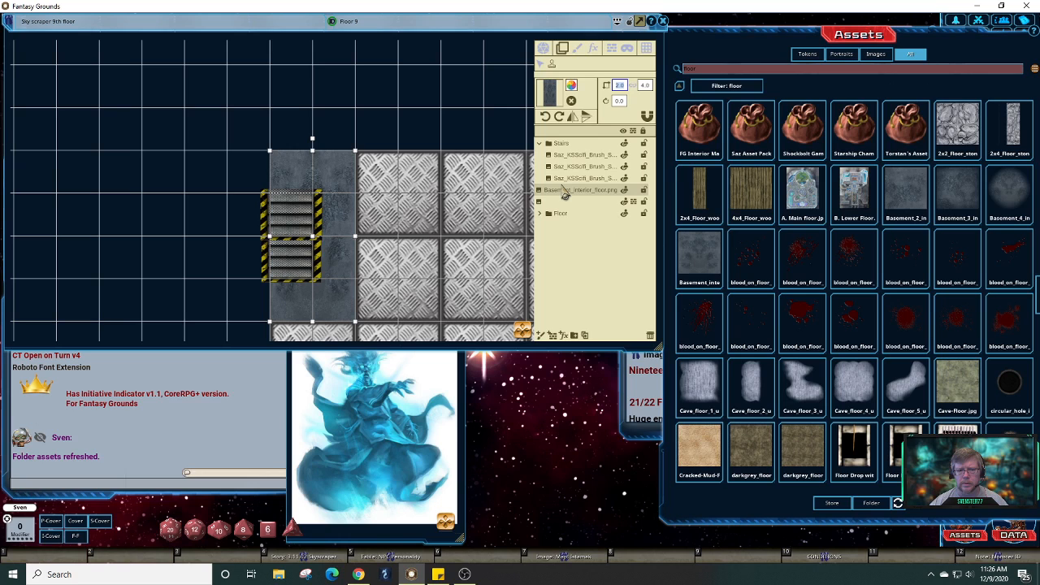
- Reorder the Stairs folder so the upper corner piece's layer comes first and the layer of the stairs outside this corner comes last
click(582, 257)
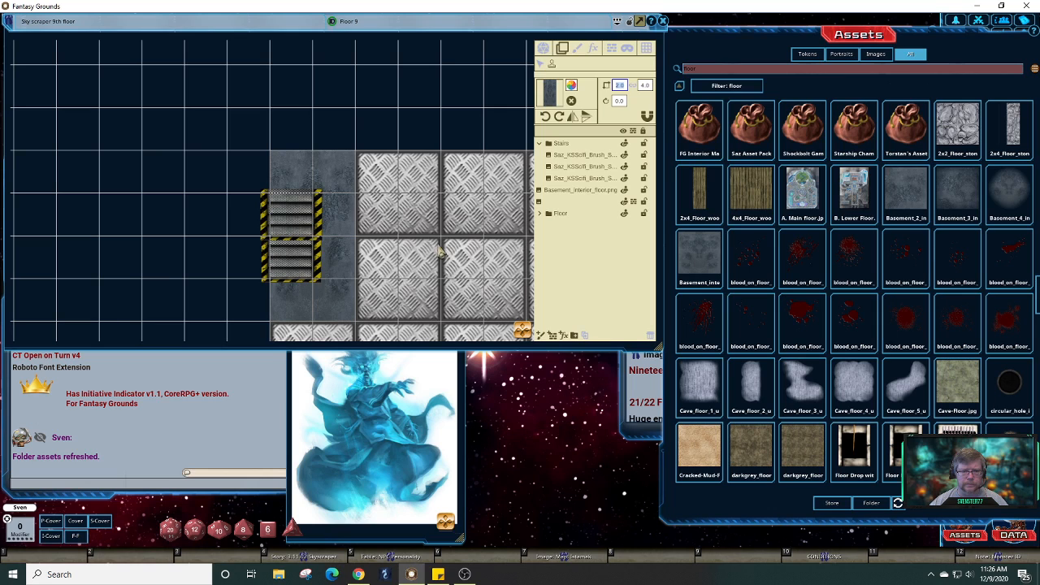
click(557, 168)
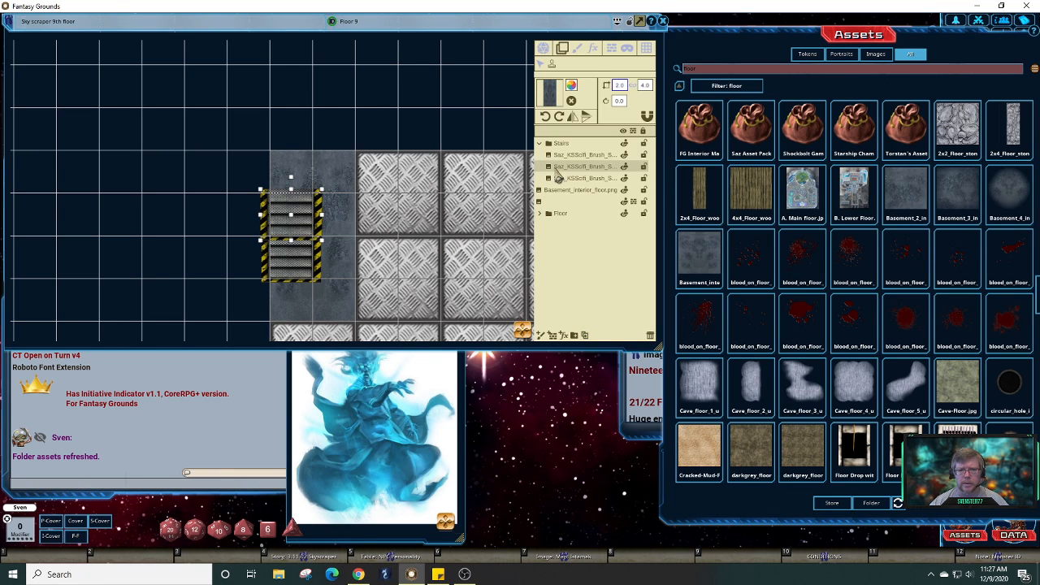
click(558, 156)
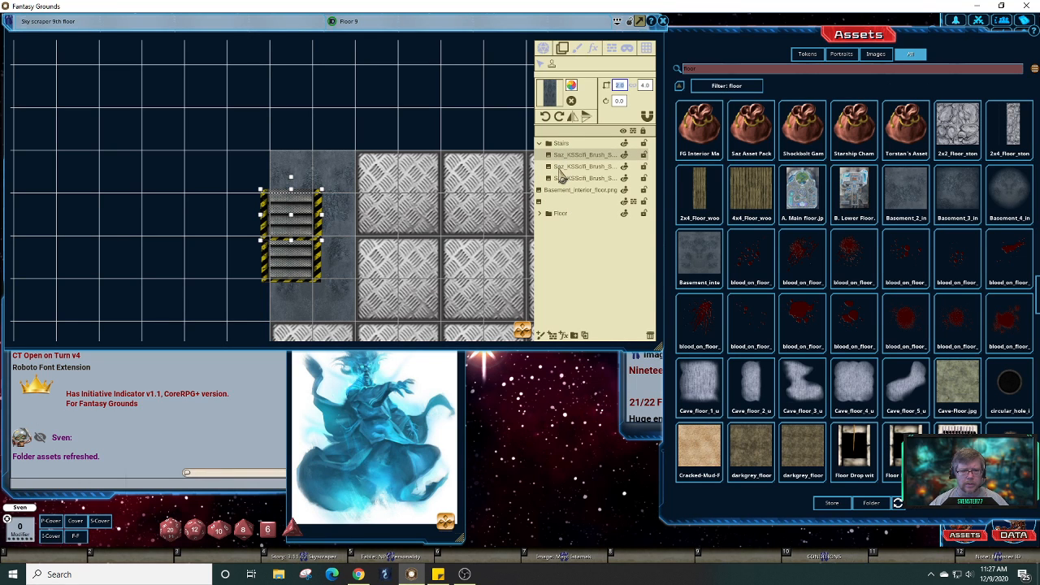
click(560, 168)
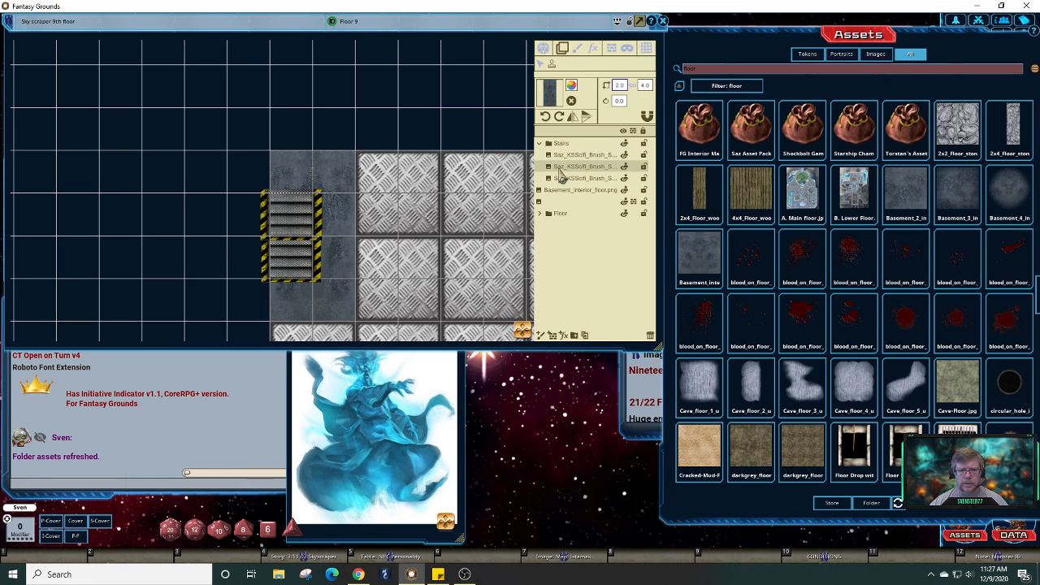
mouse_move(559, 169)
mouse_down()
mouse_move(559, 152)
mouse_move(564, 178)
mouse_up()
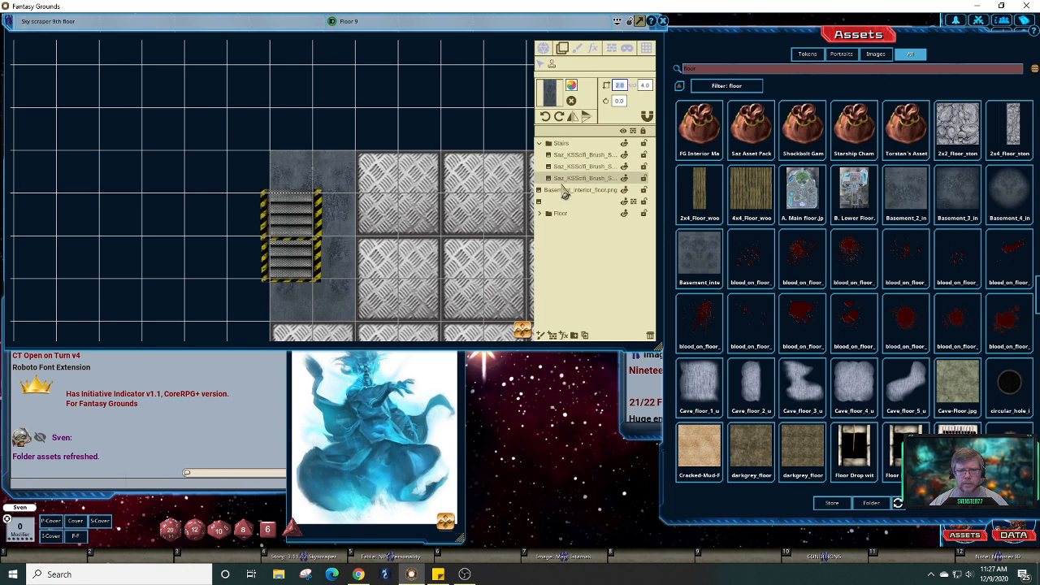
click(306, 234)
key(ctrl+v)
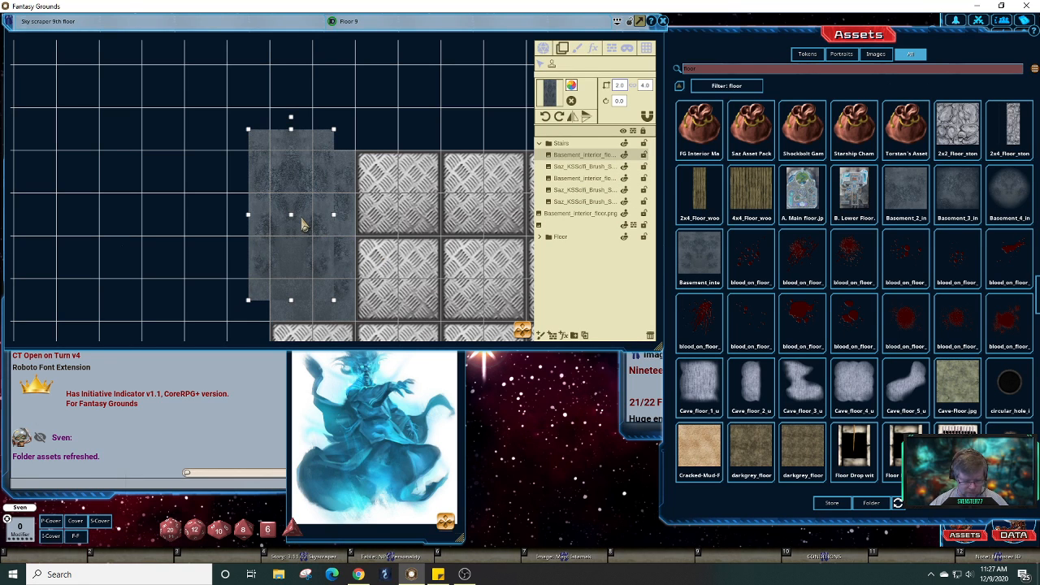
key(Delete)
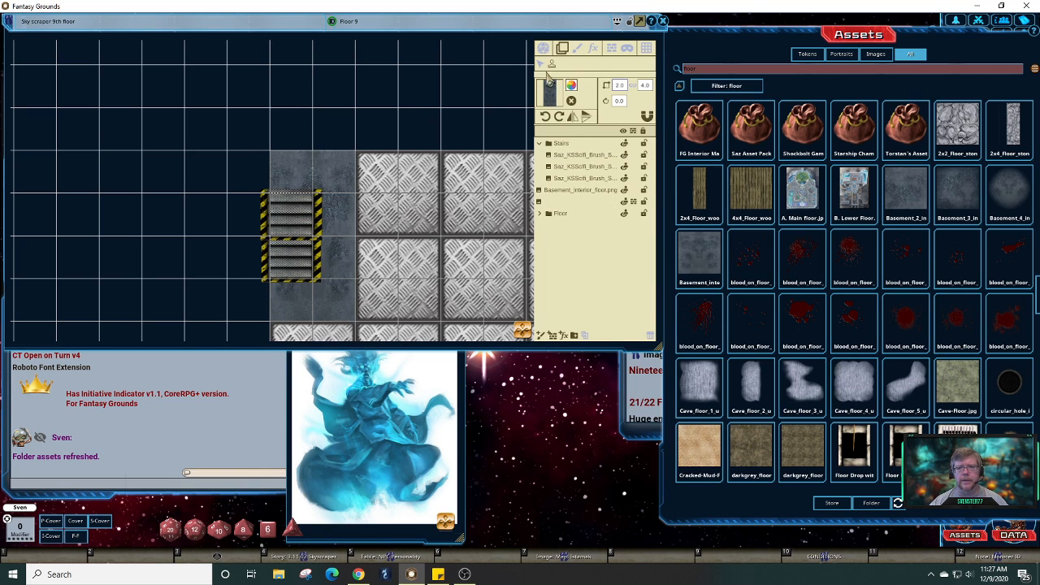
- Move the lower corner stair piece's layer to the top of the Stairs folder
click(300, 260)
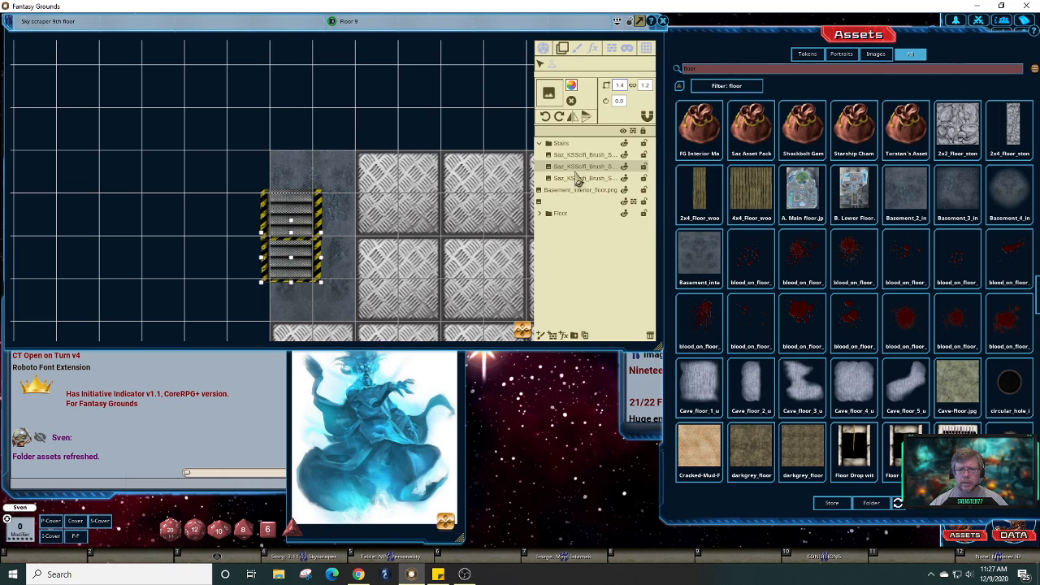
drag(563, 168, 568, 157)
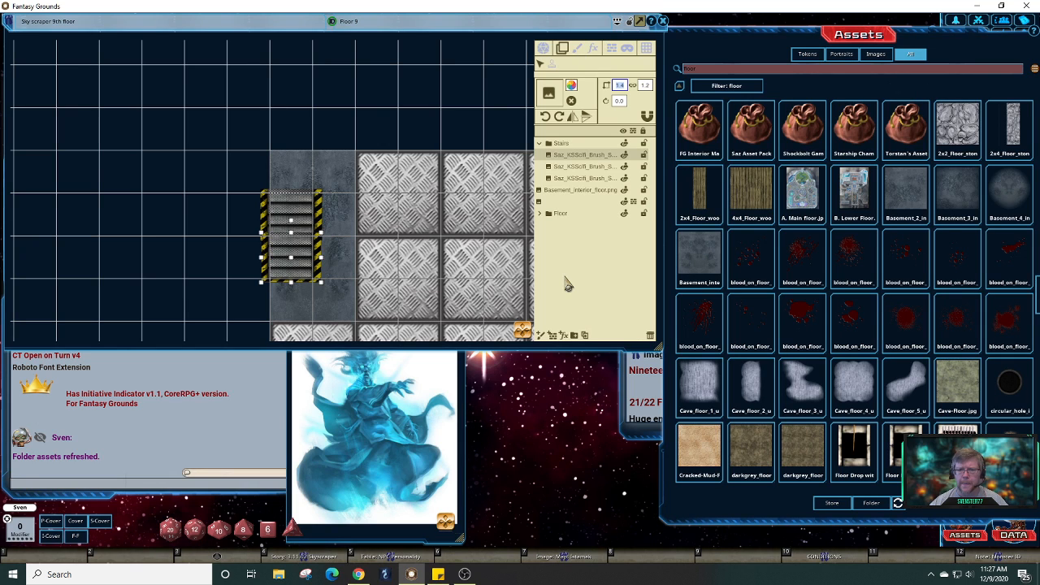
- Paint a spot at the corner stairs' upper inner corner with a Basement_3_interior_floor.png brush sized 0.2 by 0.2
click(582, 48)
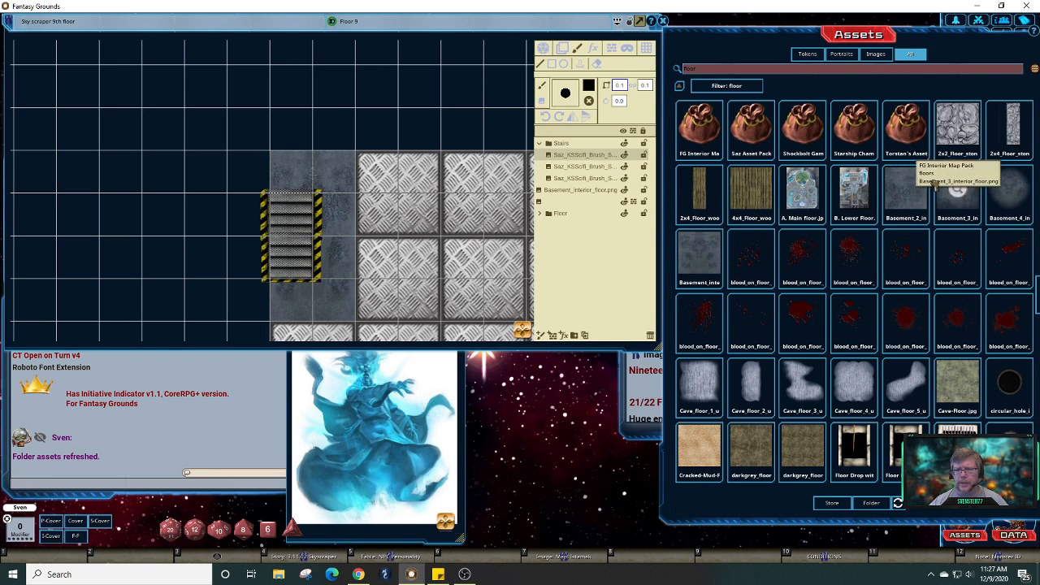
drag(577, 100, 568, 97)
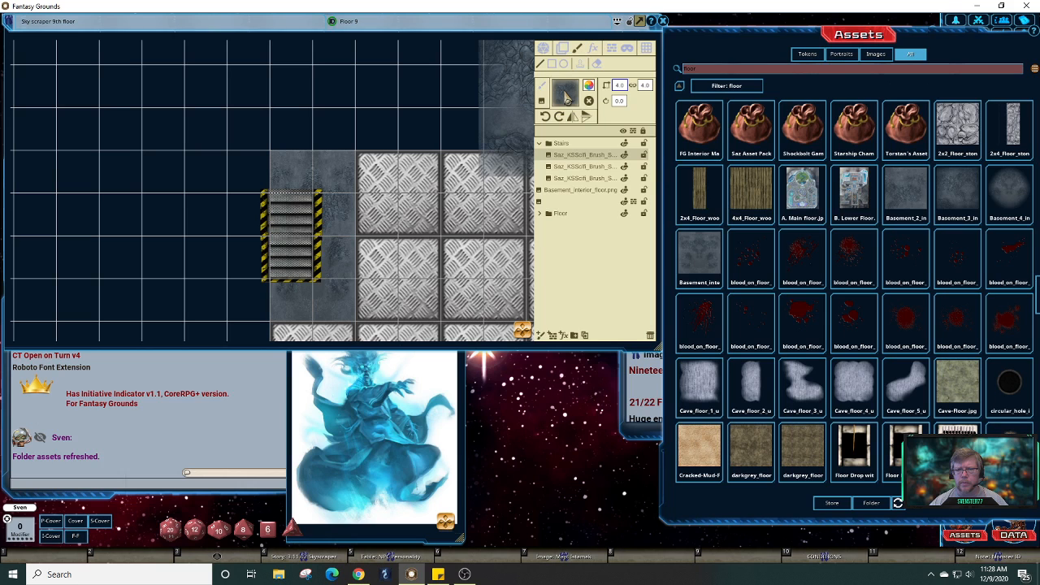
click(620, 88)
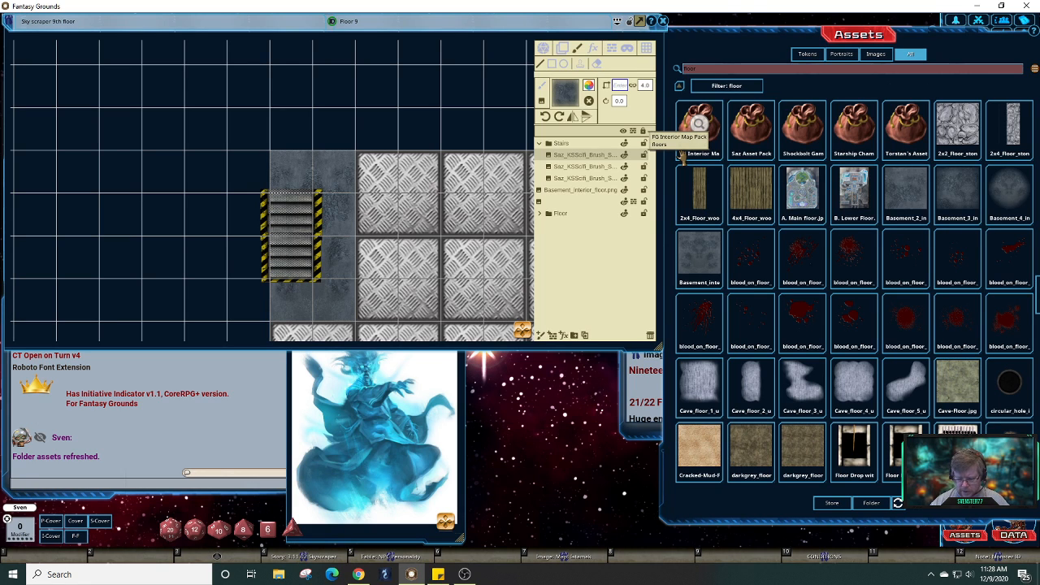
text(0.2)
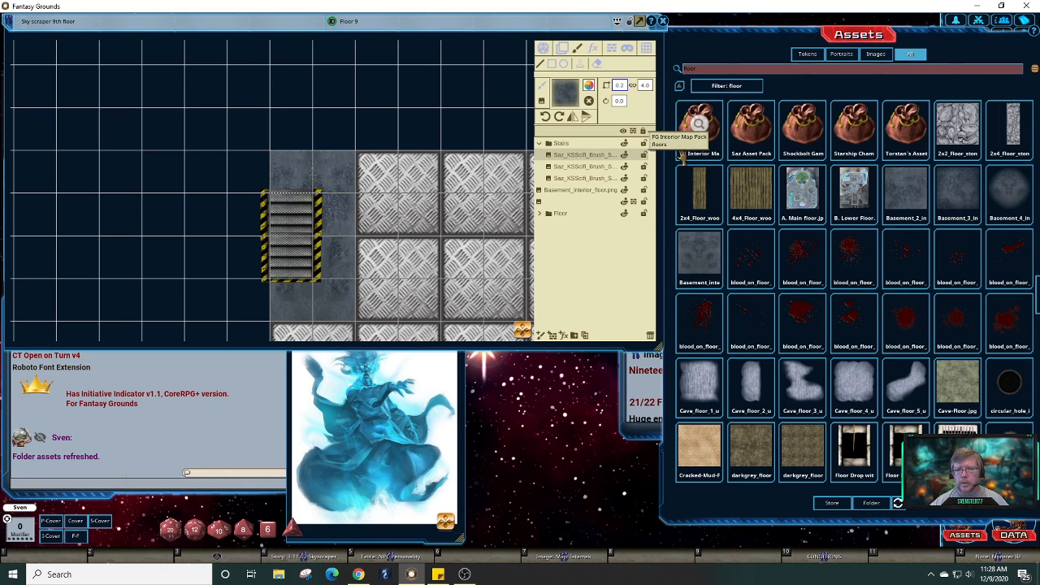
click(633, 86)
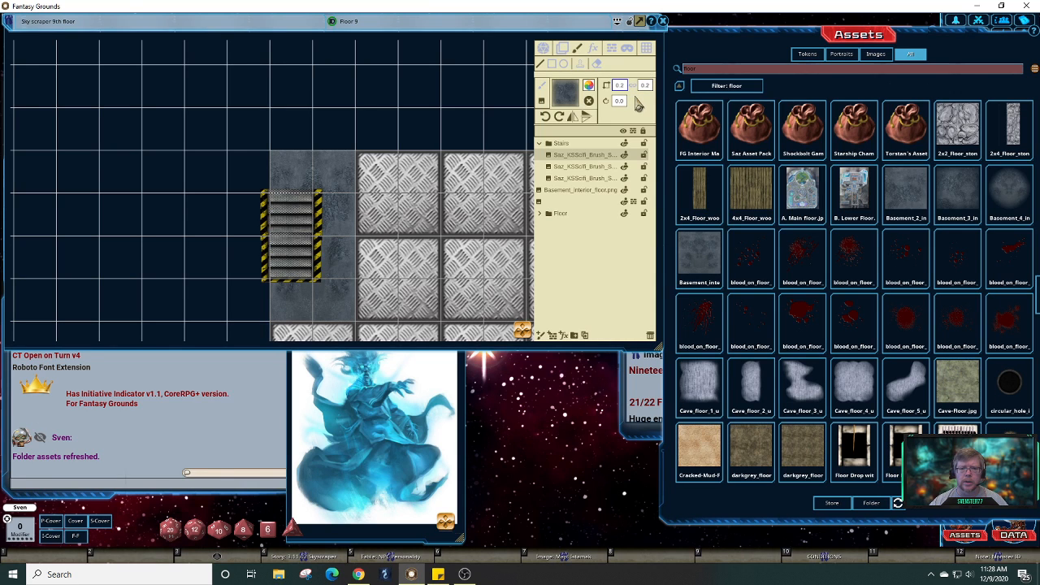
click(323, 195)
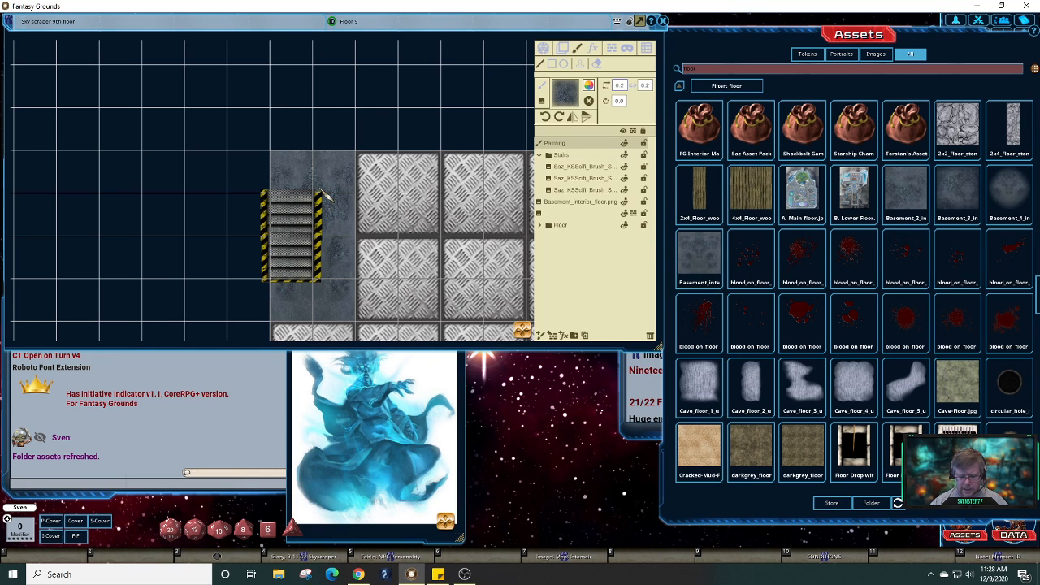
- Paint over the hazard stripe along the stairs' inner side with a Basement_2_interior_floor.png brush sized 0.2 by 0.2
scroll(323, 195, down, 2)
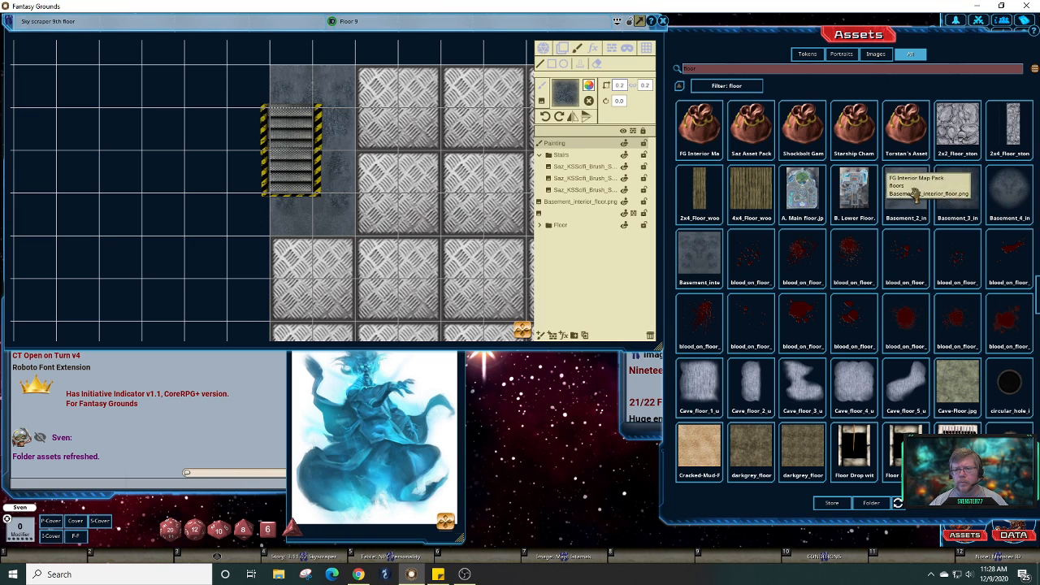
drag(904, 188, 565, 93)
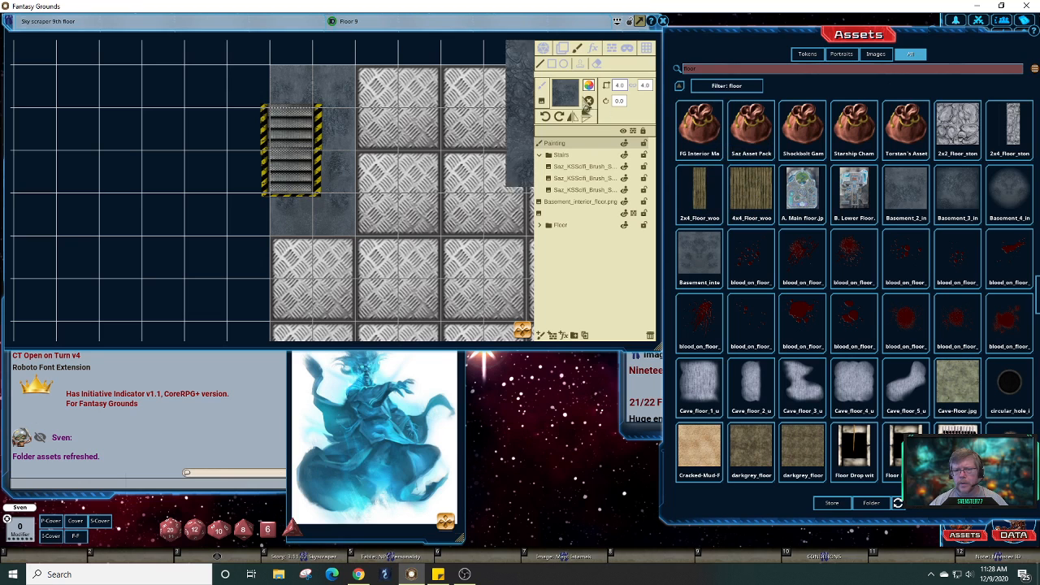
click(620, 86)
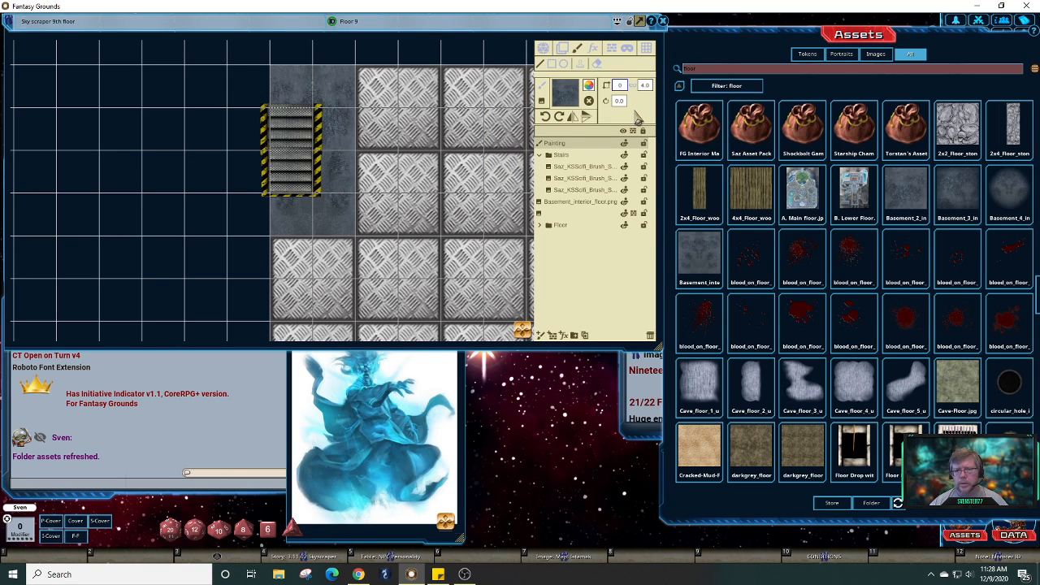
text(0.2)
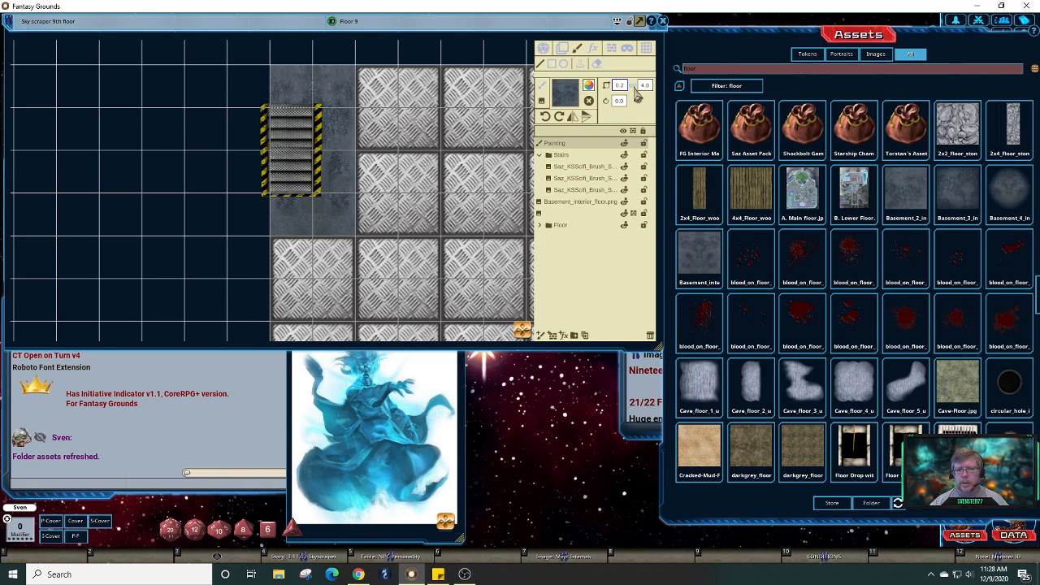
click(634, 86)
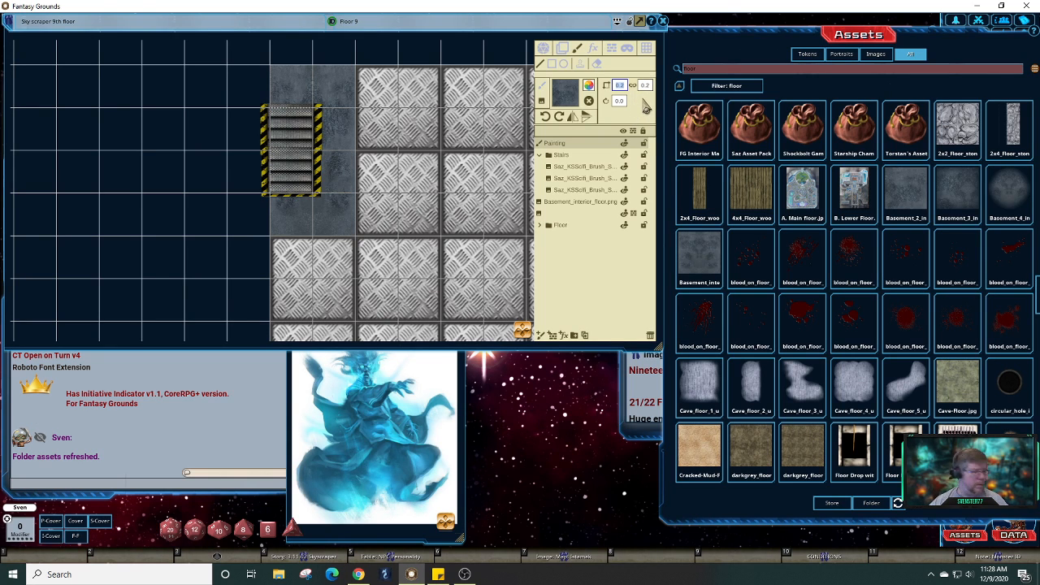
click(323, 103)
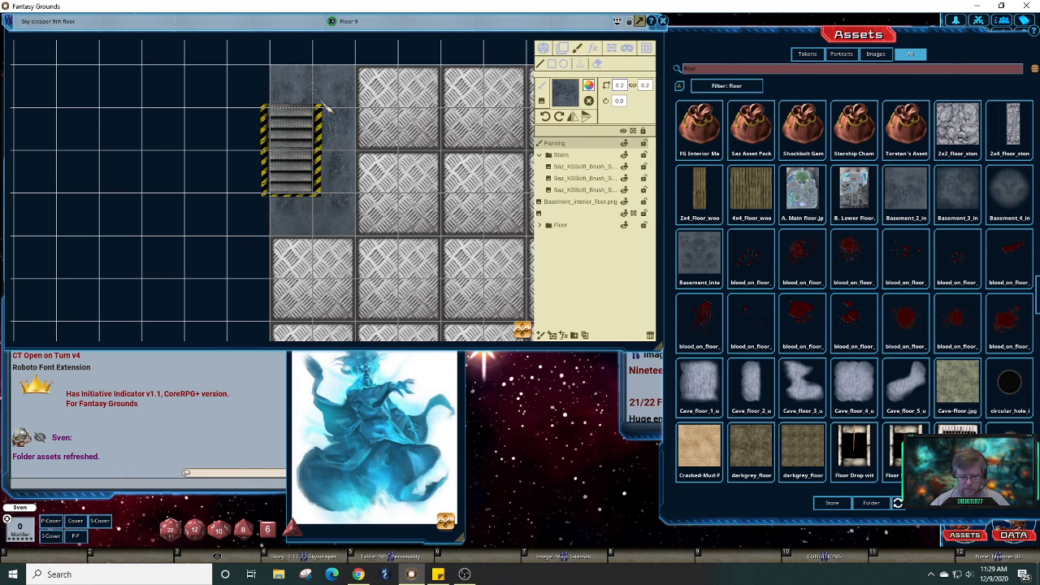
key(Down)
key(Down)
key(Down)
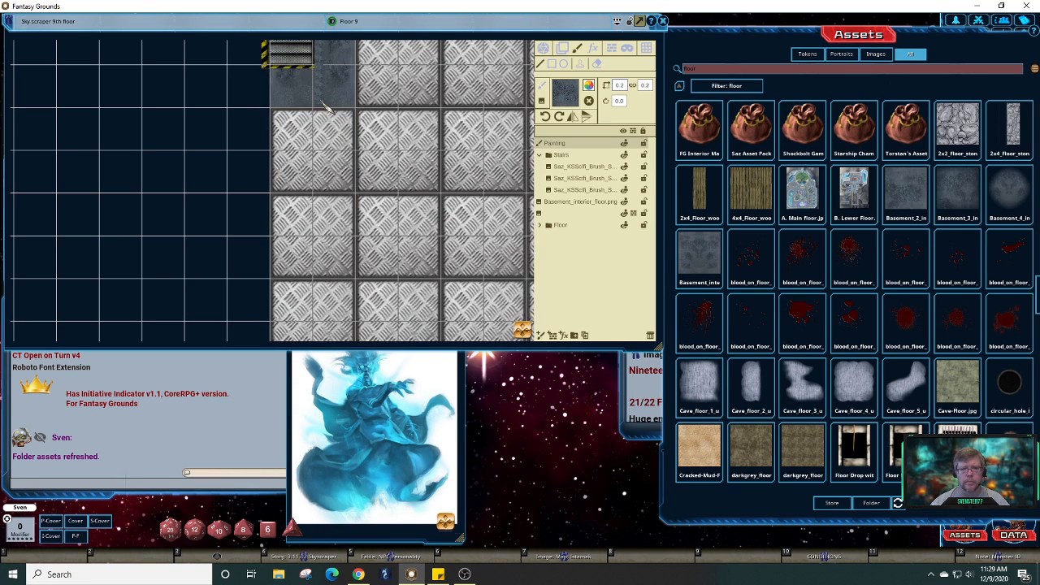
key(Up)
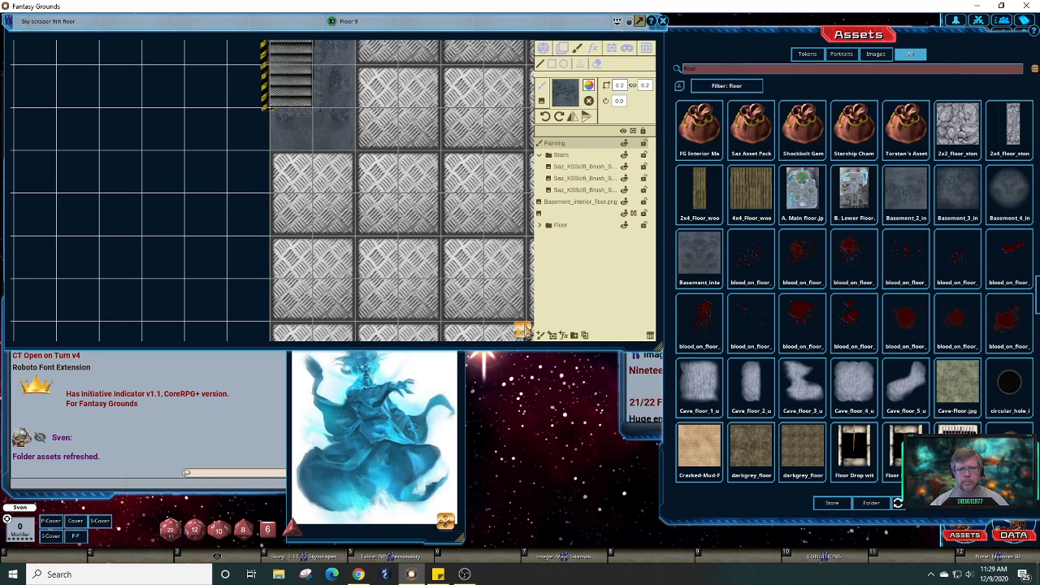
drag(523, 330, 532, 335)
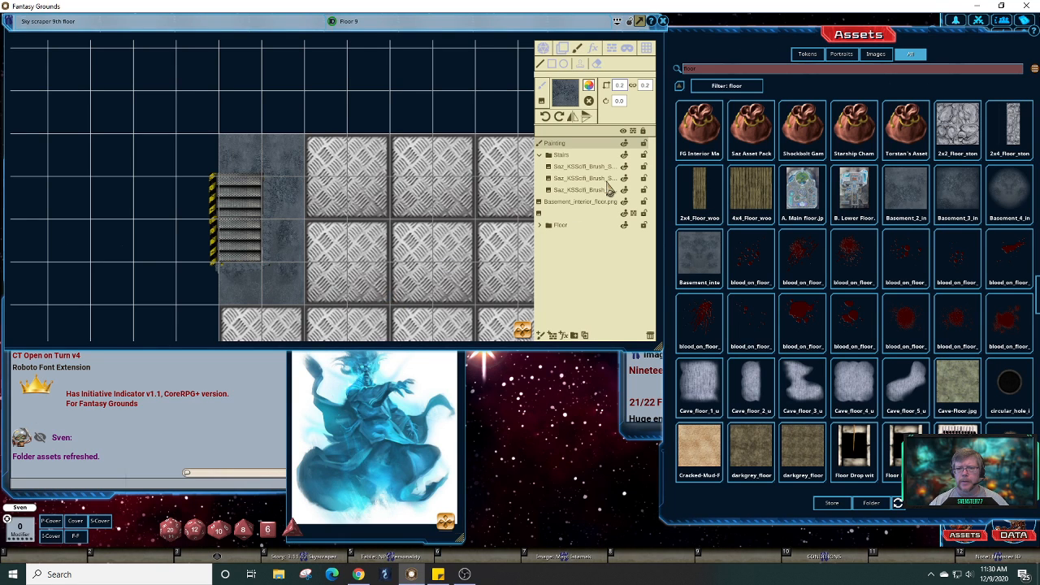
- Delete the unnamed layer directly above the Floor folder, along with its line-of-sight boundary
click(614, 50)
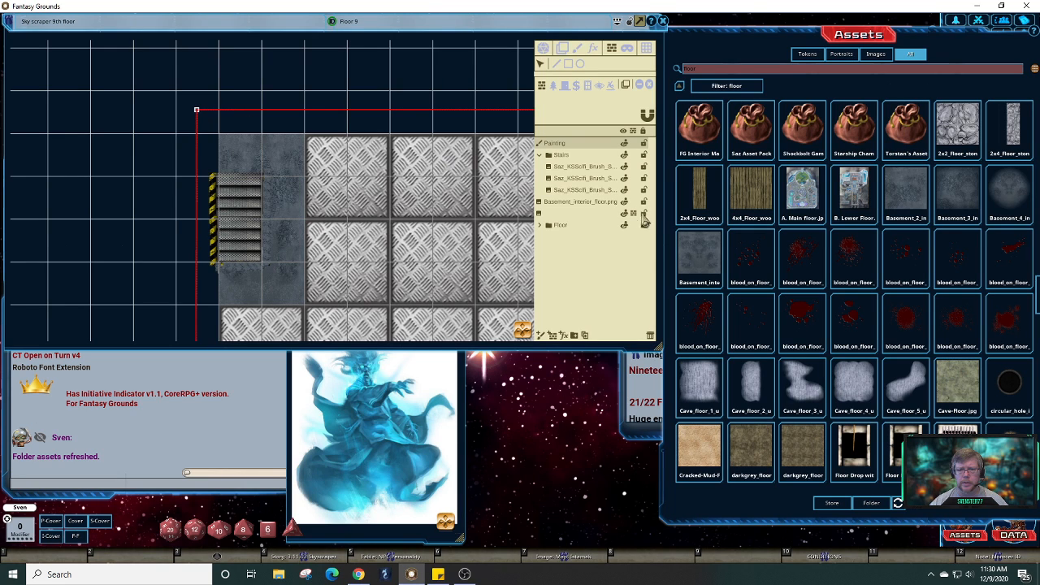
click(615, 215)
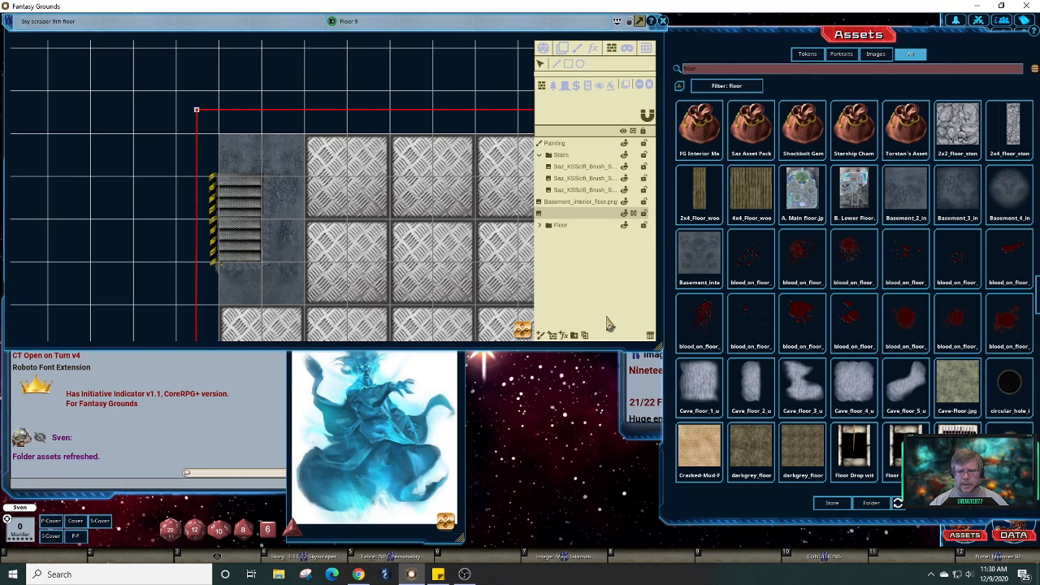
click(650, 336)
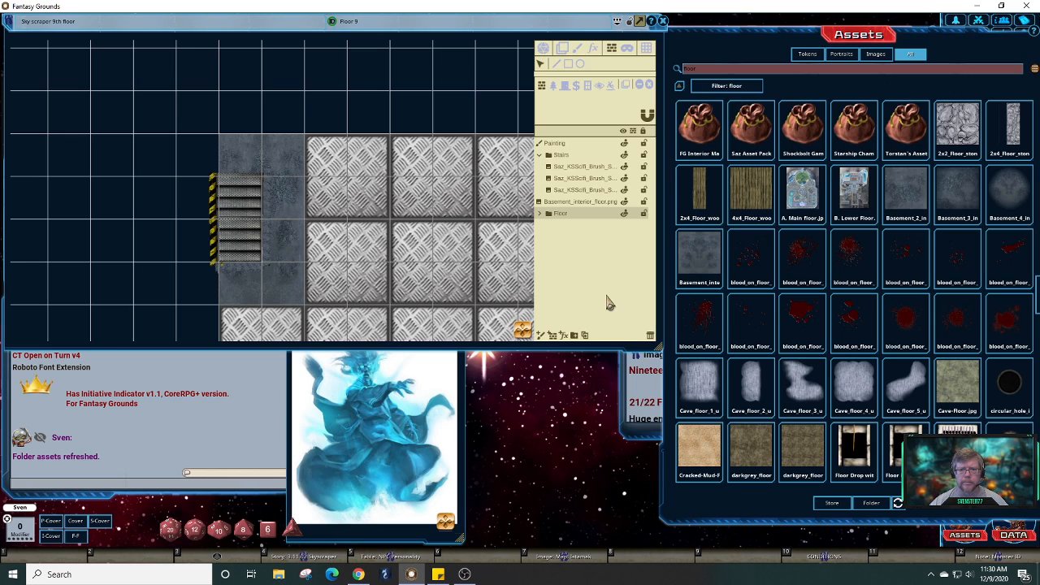
- Move the Basement_interior_floor.png layer into the Stairs folder as its last layer
click(540, 155)
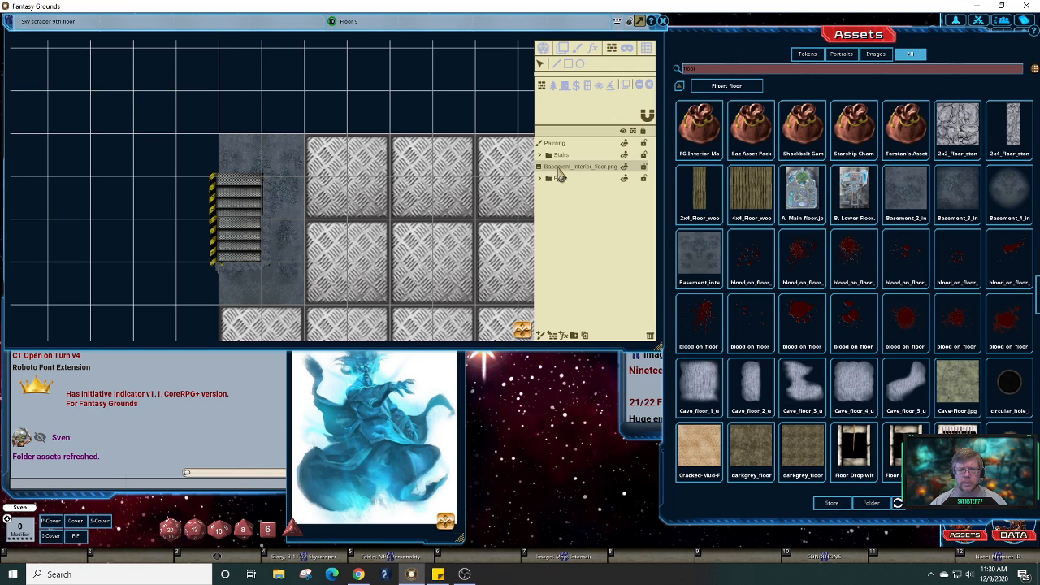
click(559, 167)
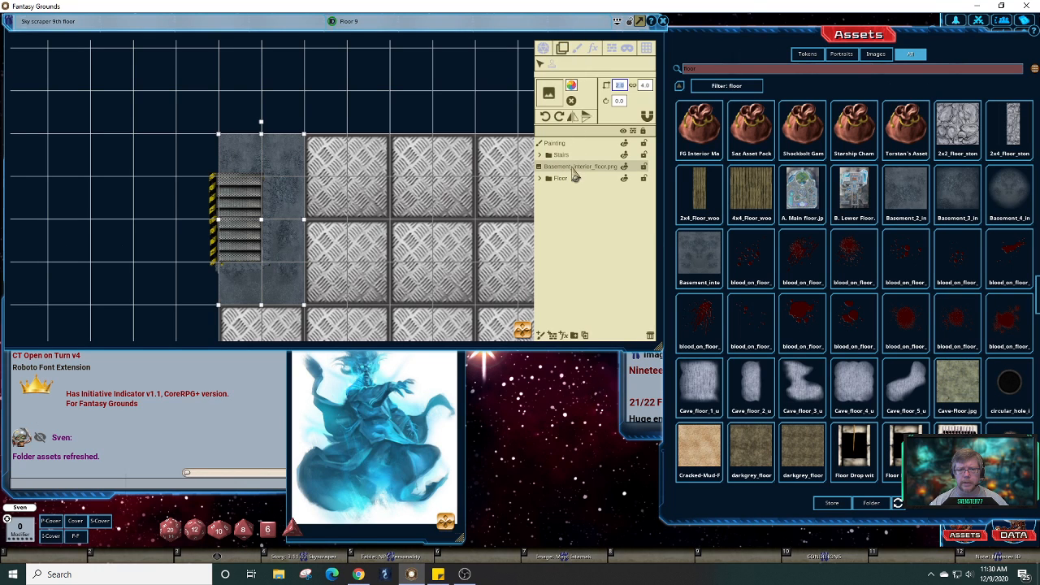
drag(546, 167, 556, 156)
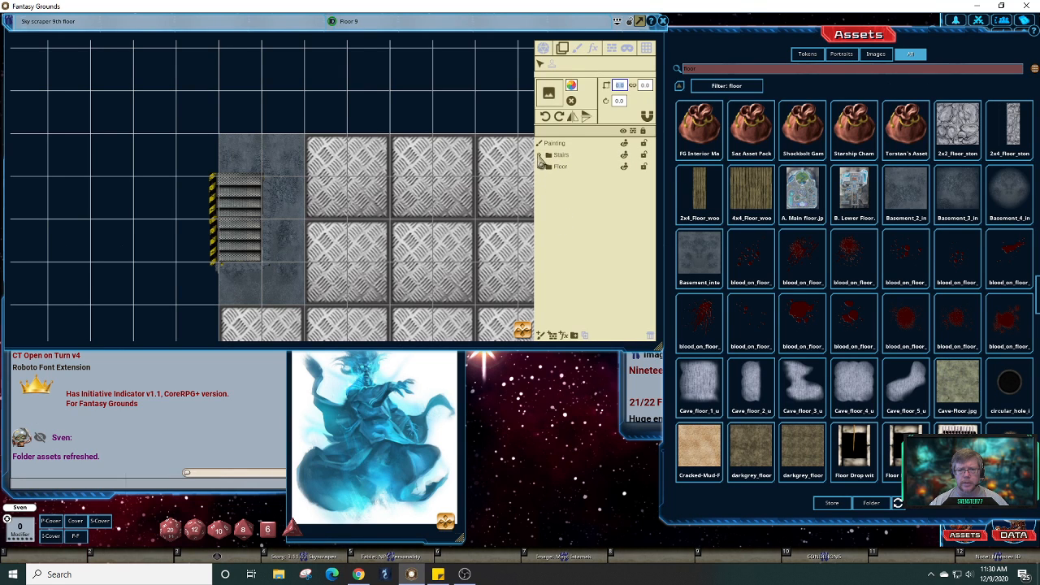
click(541, 155)
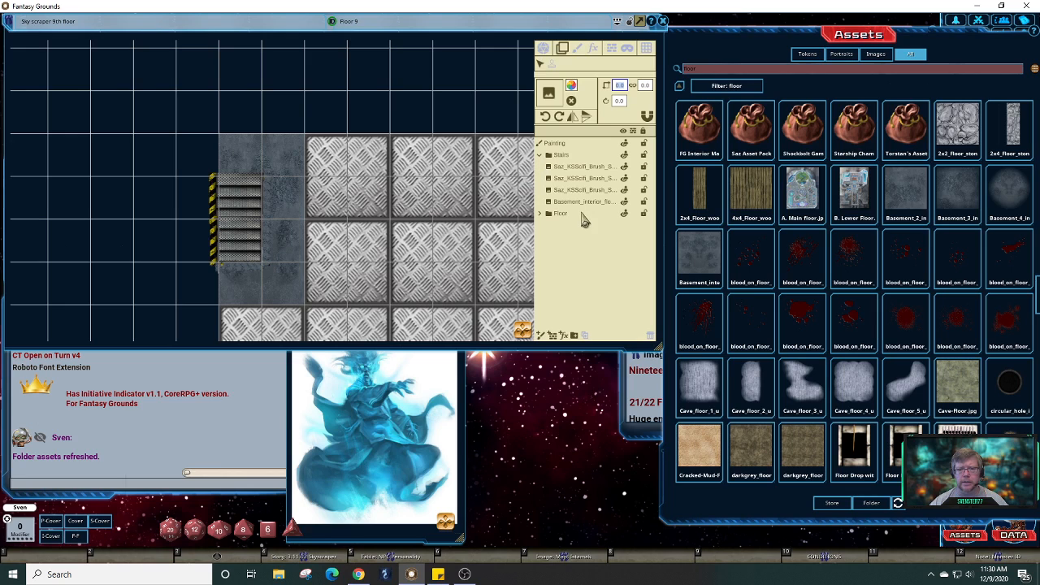
click(614, 49)
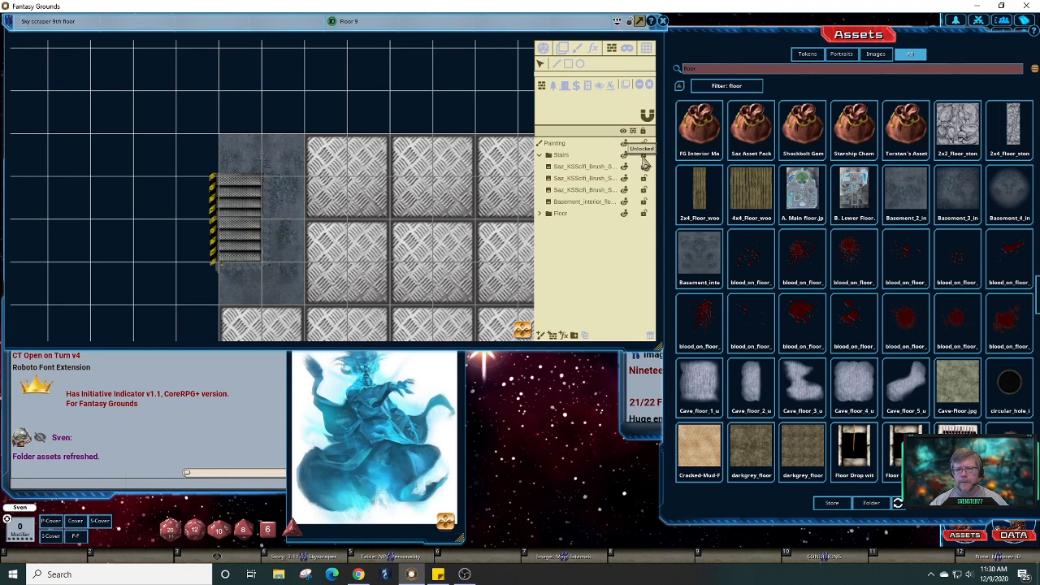
click(561, 50)
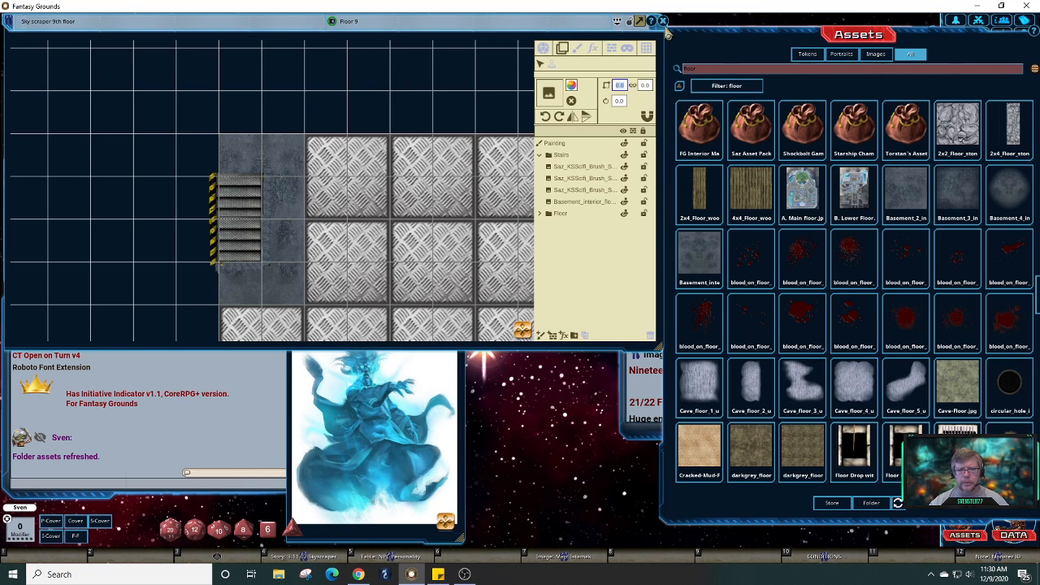
- Replace the asset library's current filter with a search for "wall"
click(718, 72)
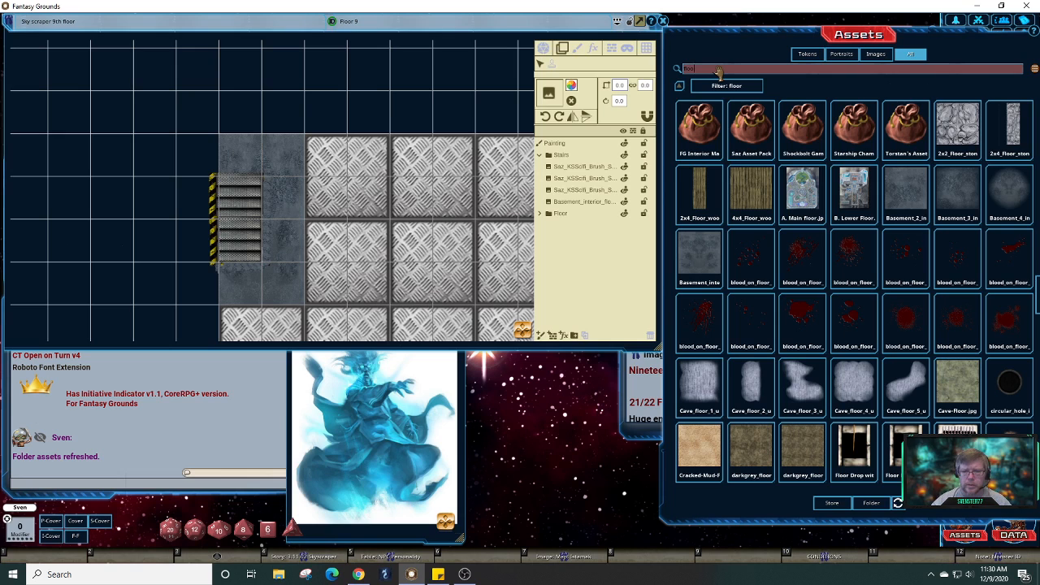
key(BackSpace)
key(BackSpace)
key(BackSpace)
key(BackSpace)
key(BackSpace)
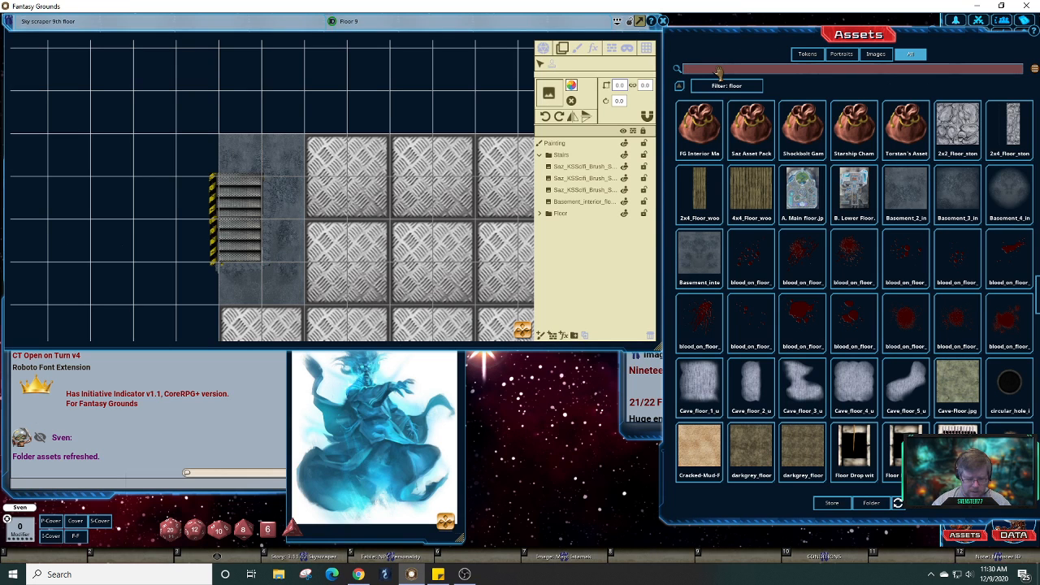
text(wall)
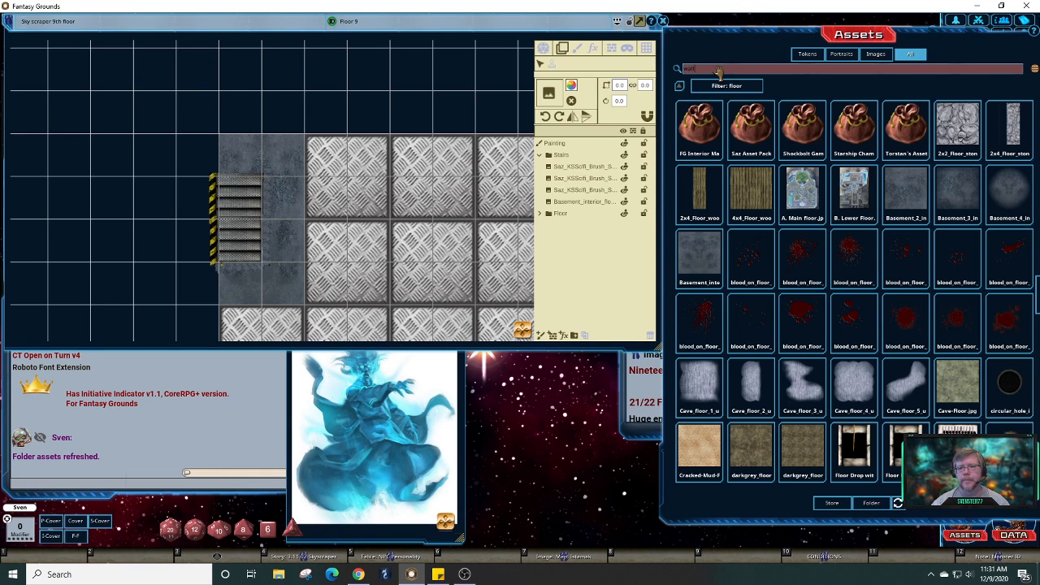
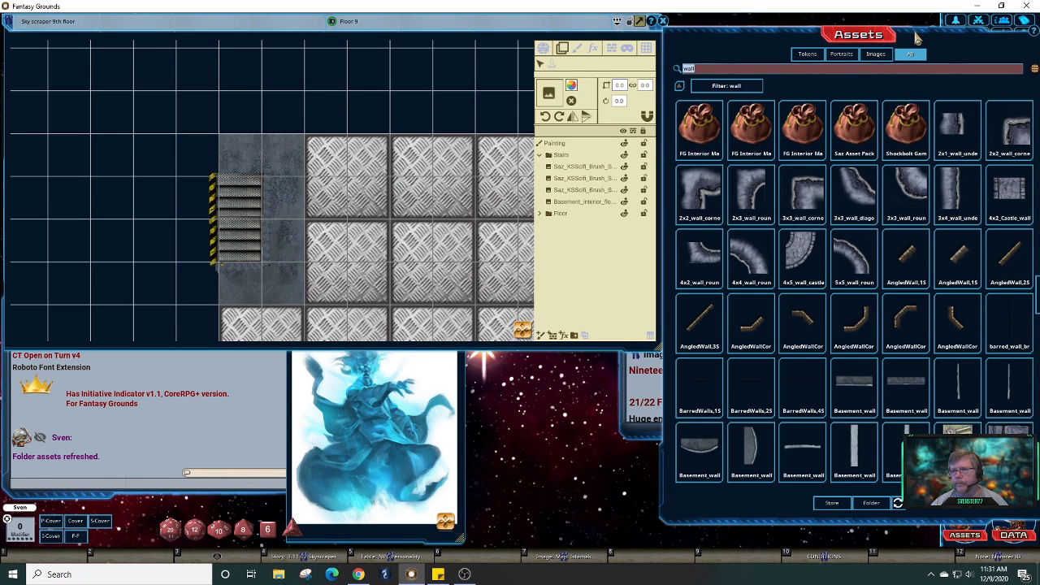
- Browse the pages of wall assets for a suitable wall brush
drag(916, 32, 894, 28)
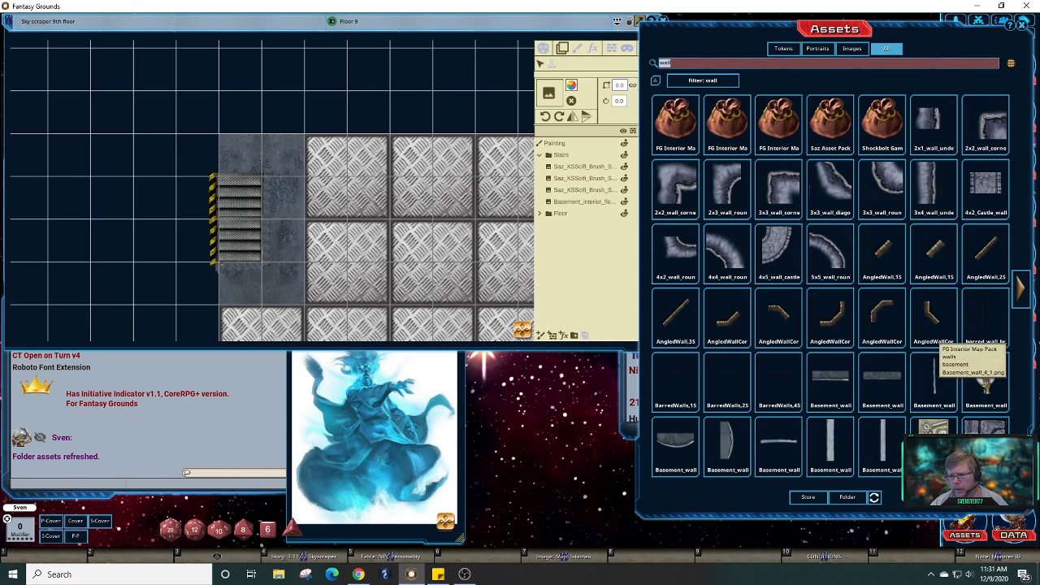
click(1023, 296)
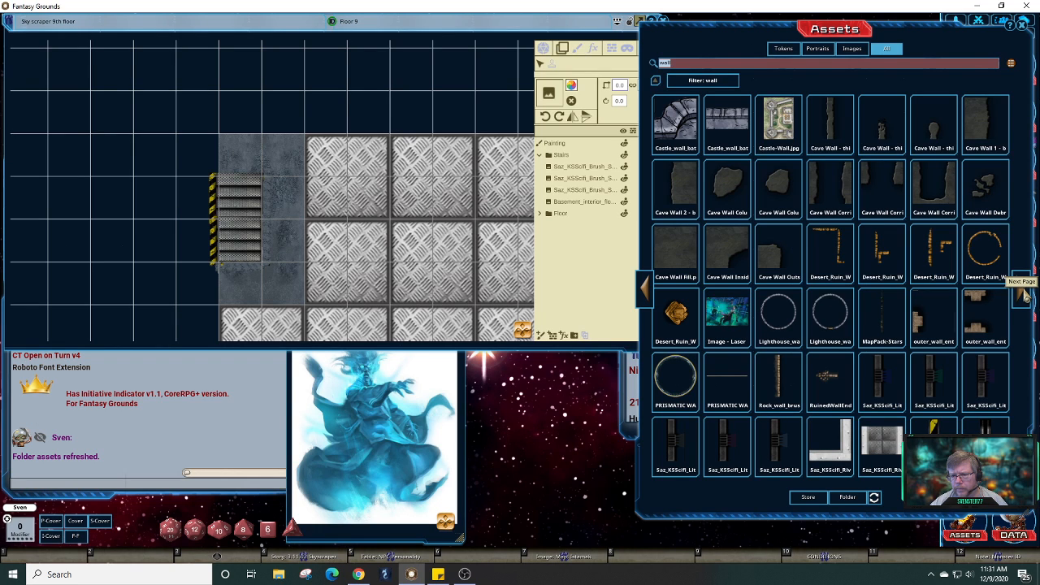
click(1025, 296)
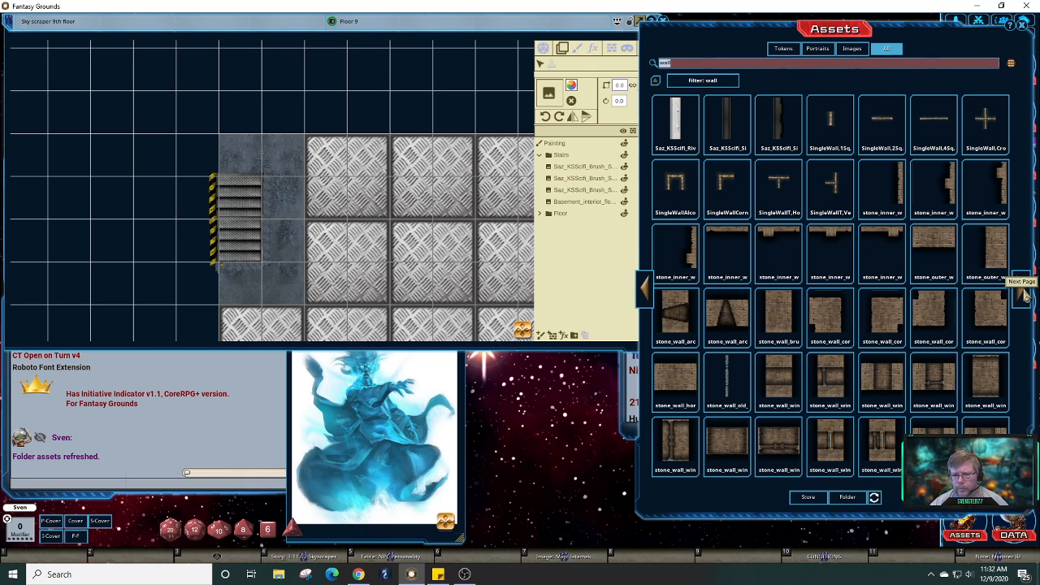
click(1026, 298)
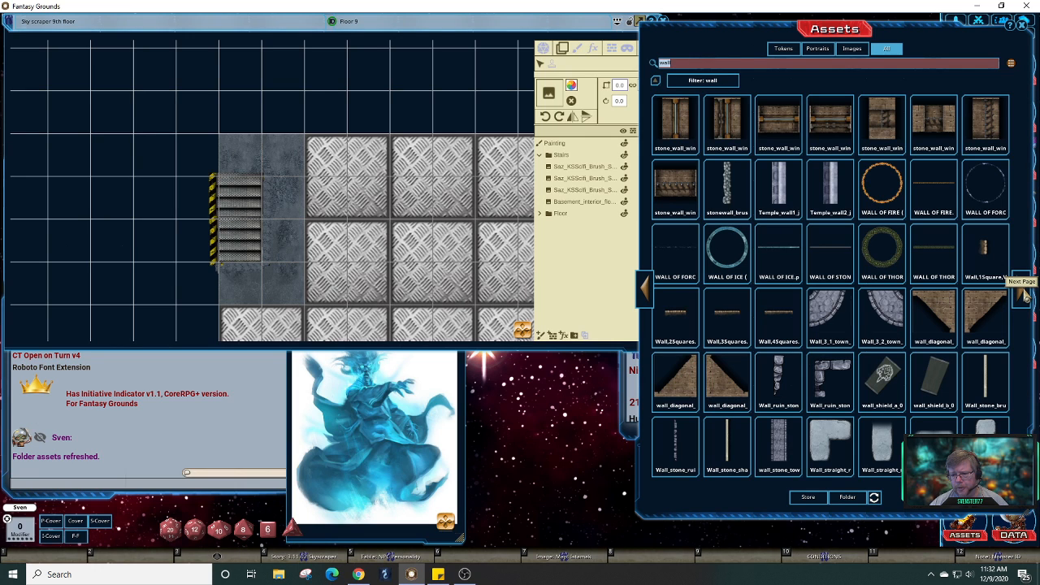
click(1023, 297)
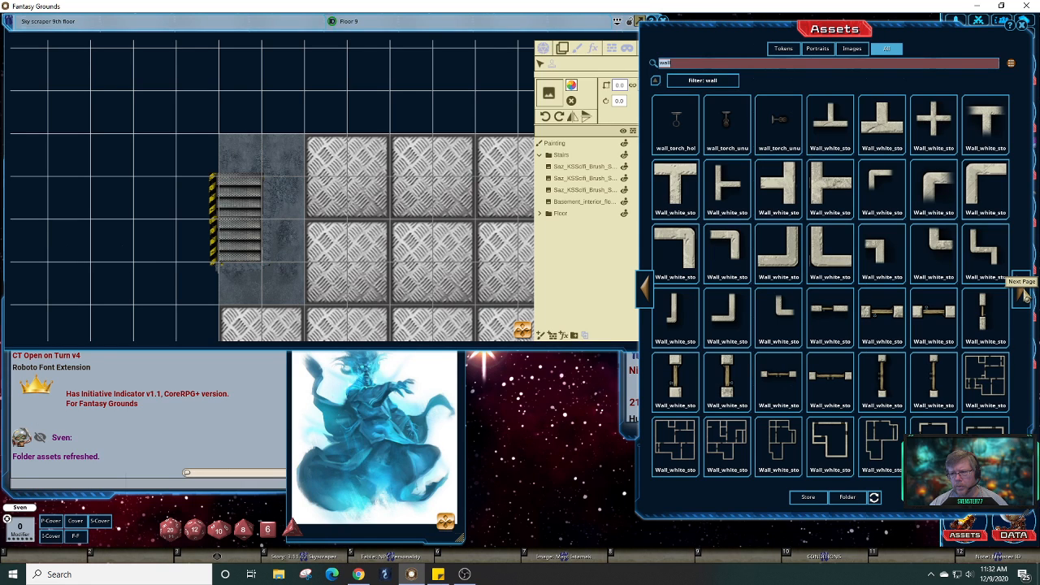
click(1023, 295)
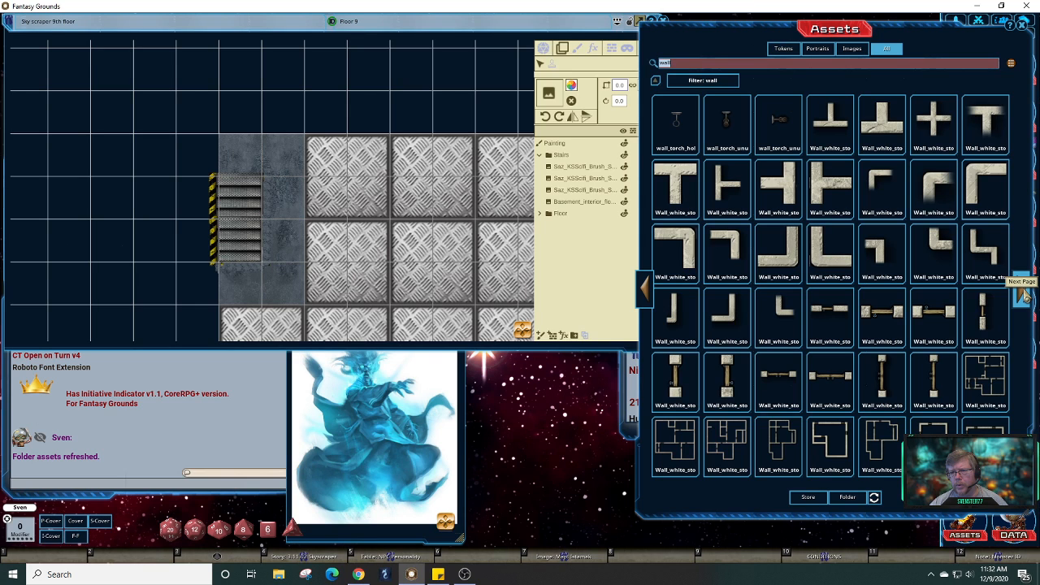
click(1024, 296)
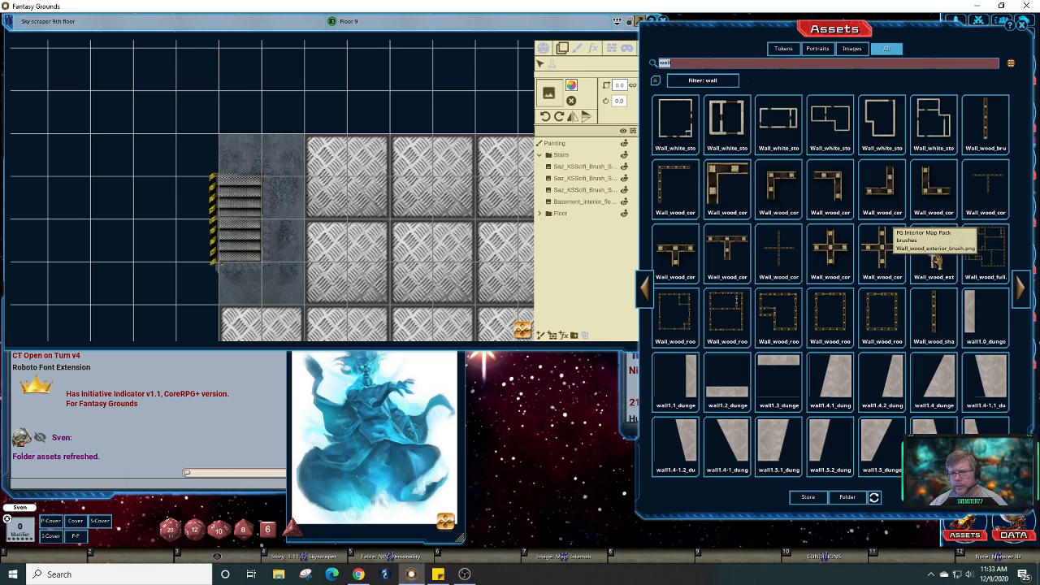
- Load Wall_wood_exterior_brush.png as a 1.0 by 4.0 paint brush and paint a vertical wall segment on the empty grid outside the stairwell
click(553, 101)
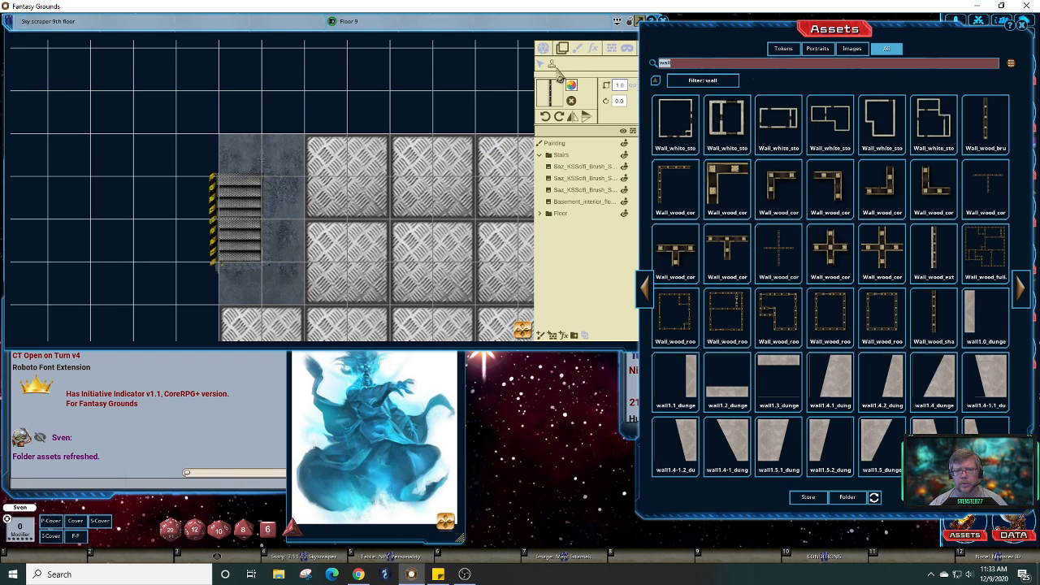
click(577, 48)
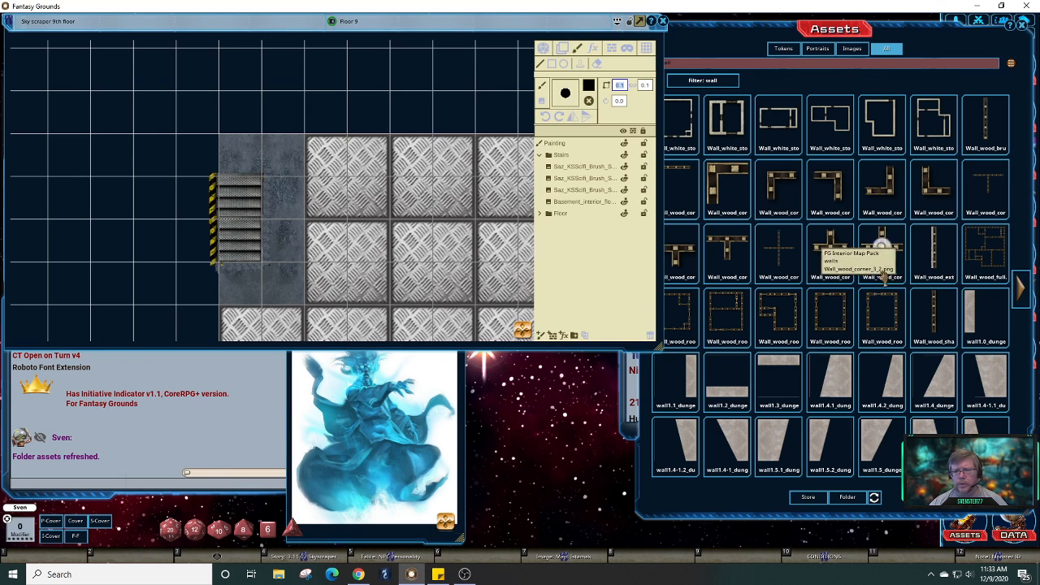
click(832, 242)
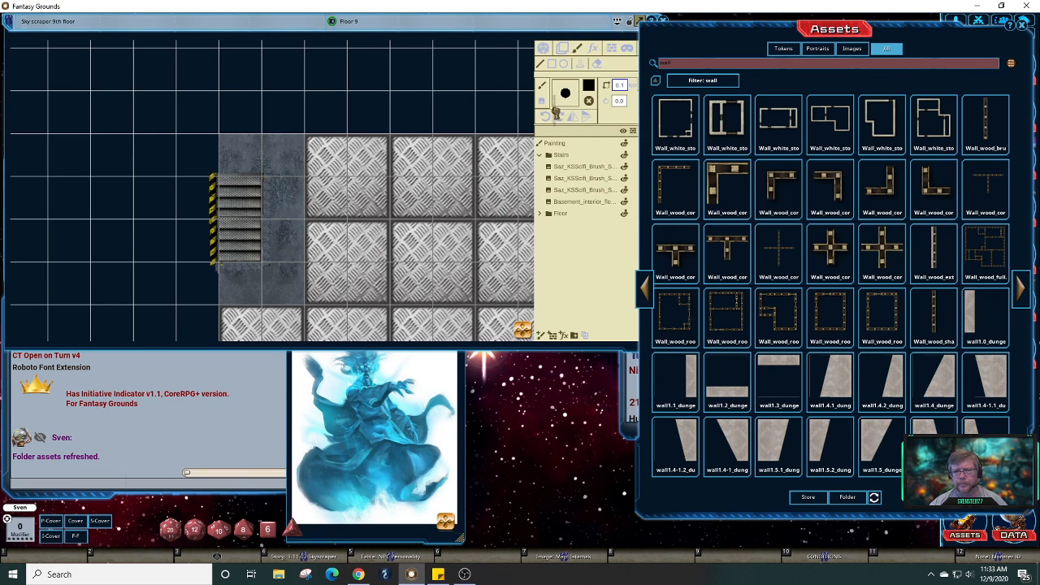
drag(556, 112, 564, 97)
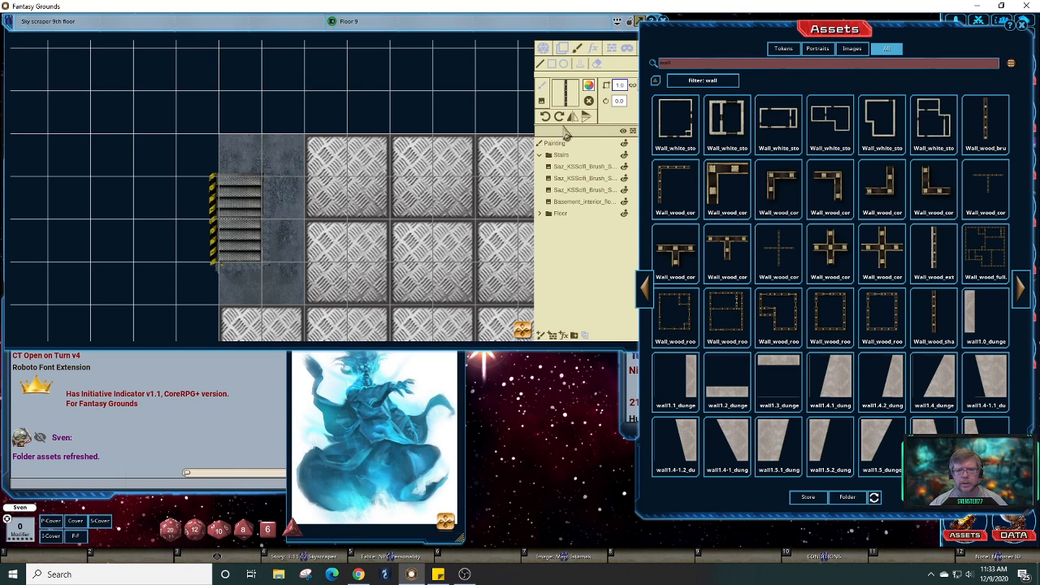
click(517, 35)
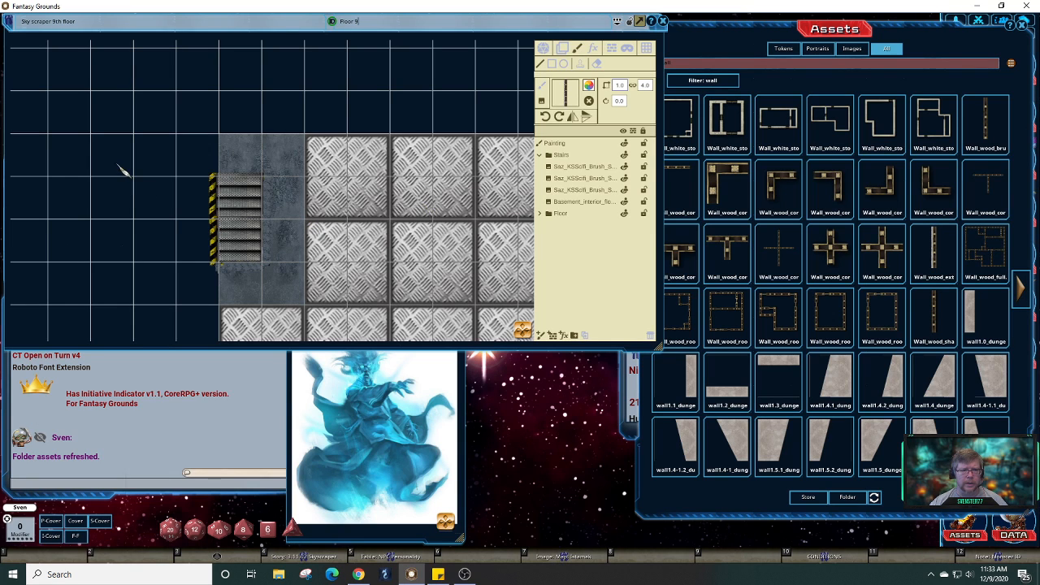
click(122, 170)
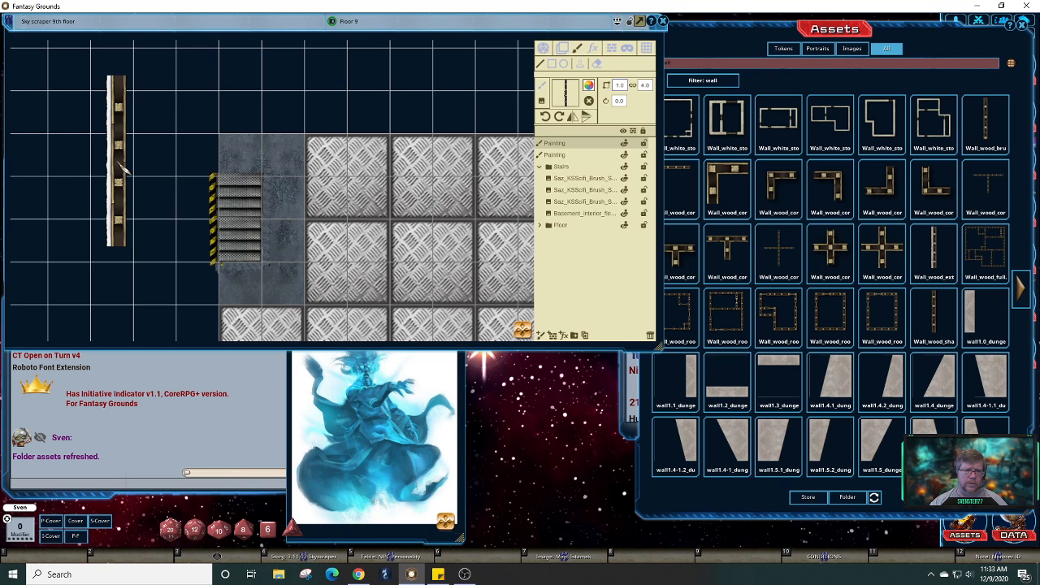
- Reduce the wall brush size to 0.5 by 2.0 and paint a slightly curved vertical test wall on the empty grid beside the stairwell
click(118, 162)
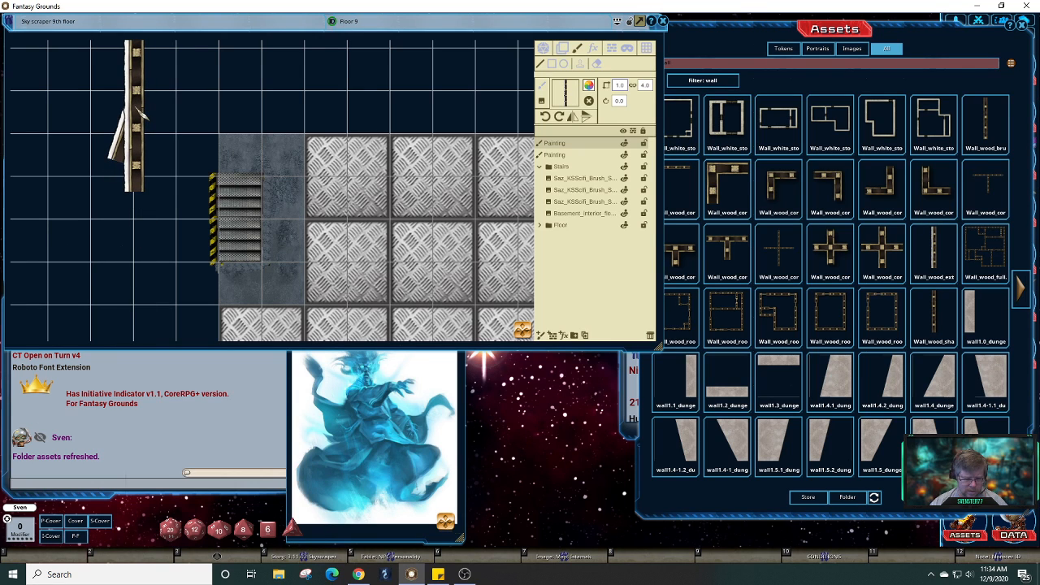
key(Escape)
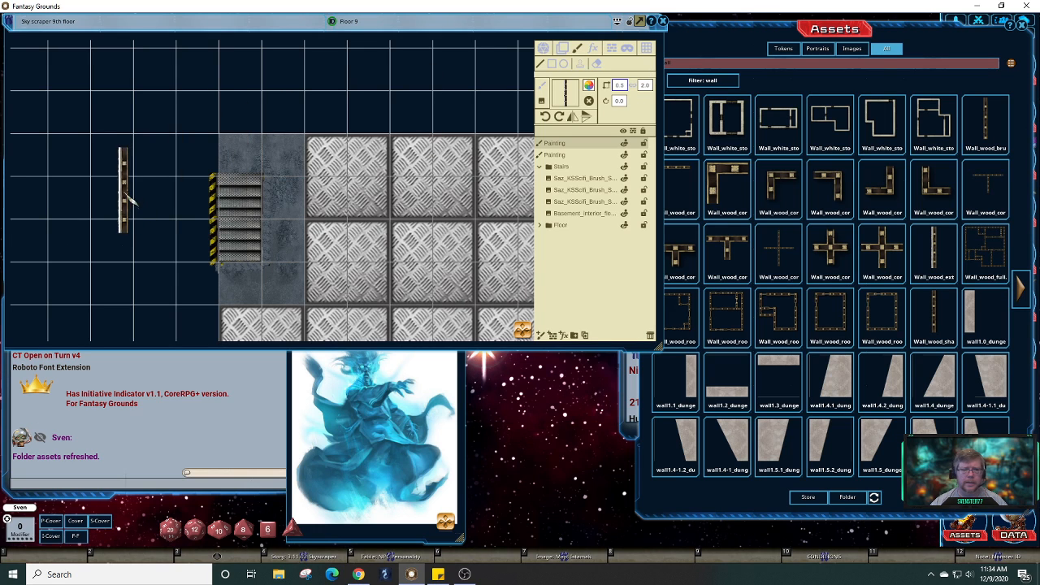
drag(162, 252, 172, 150)
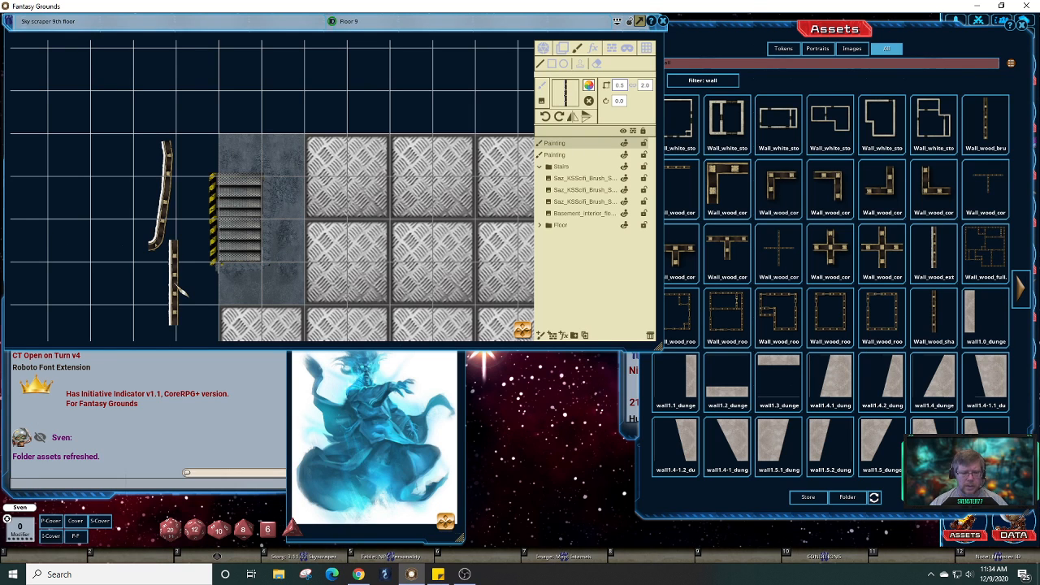
- Set the wall brush width to 0.4 with a height of 2.0 and paint two more test walls on the empty grid beside the stairwell
click(621, 84)
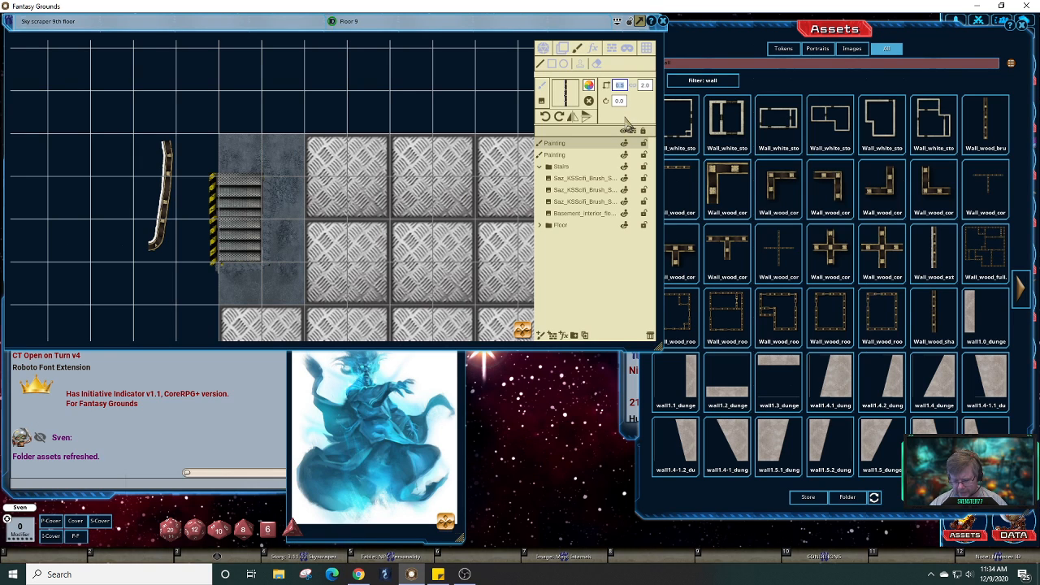
text(0)
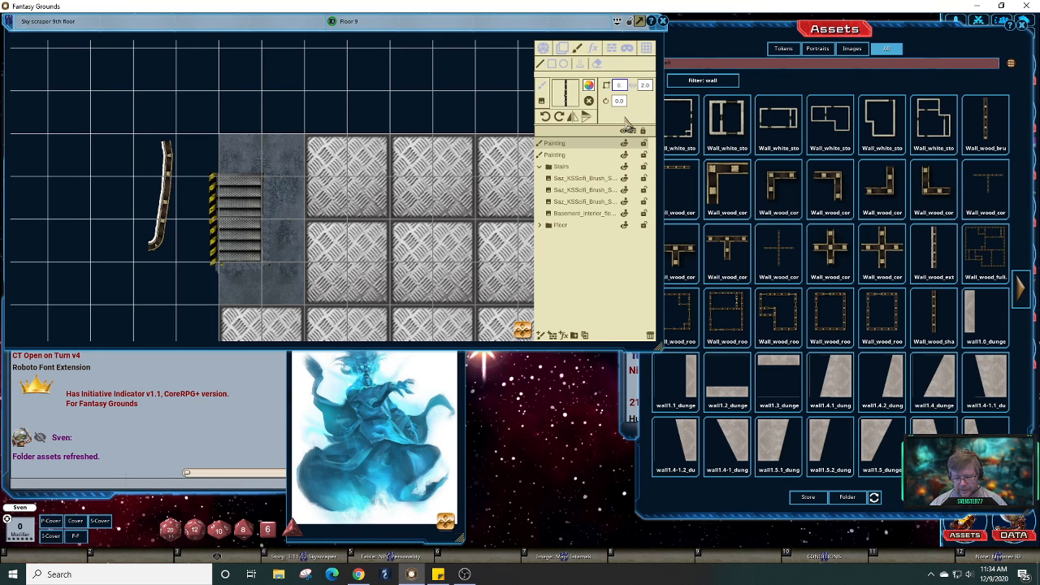
text(.1.4)
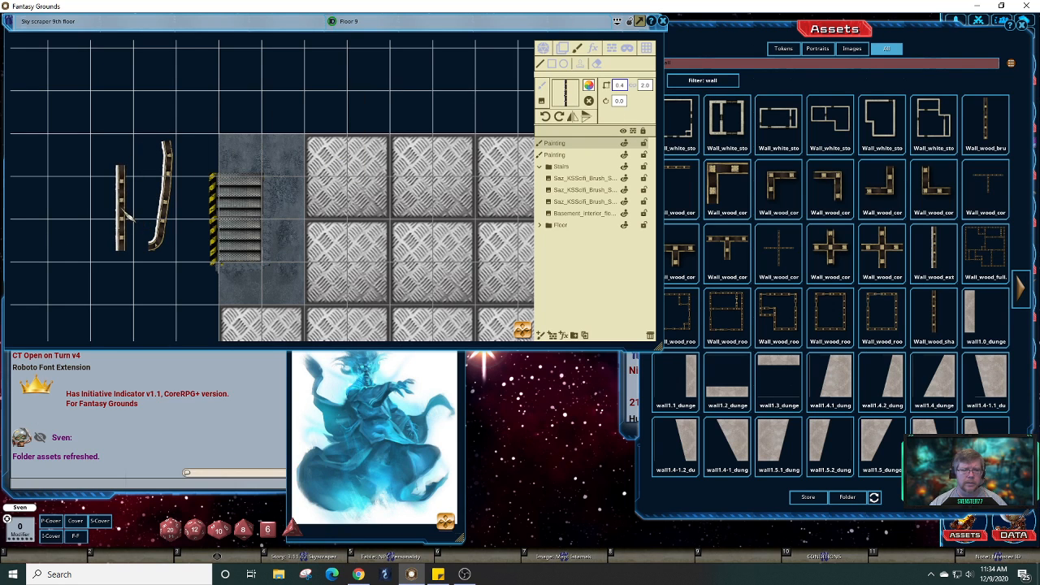
click(371, 174)
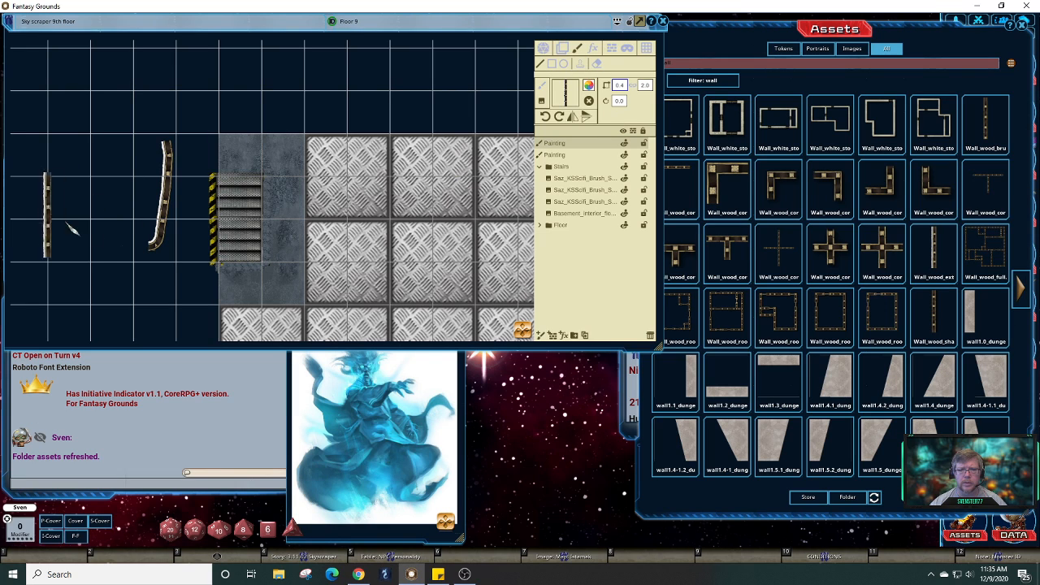
drag(106, 236, 116, 159)
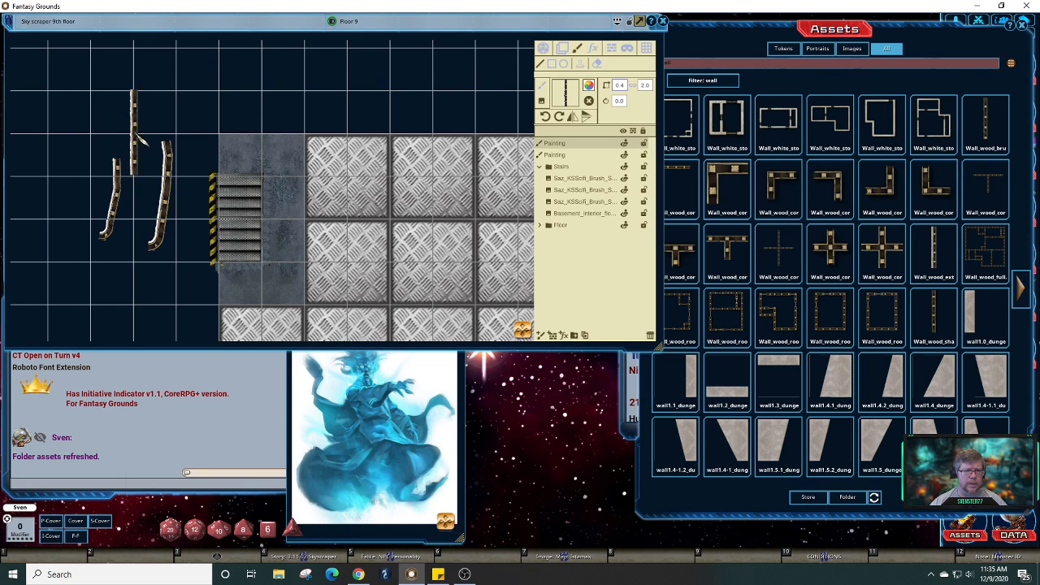
drag(139, 180, 146, 275)
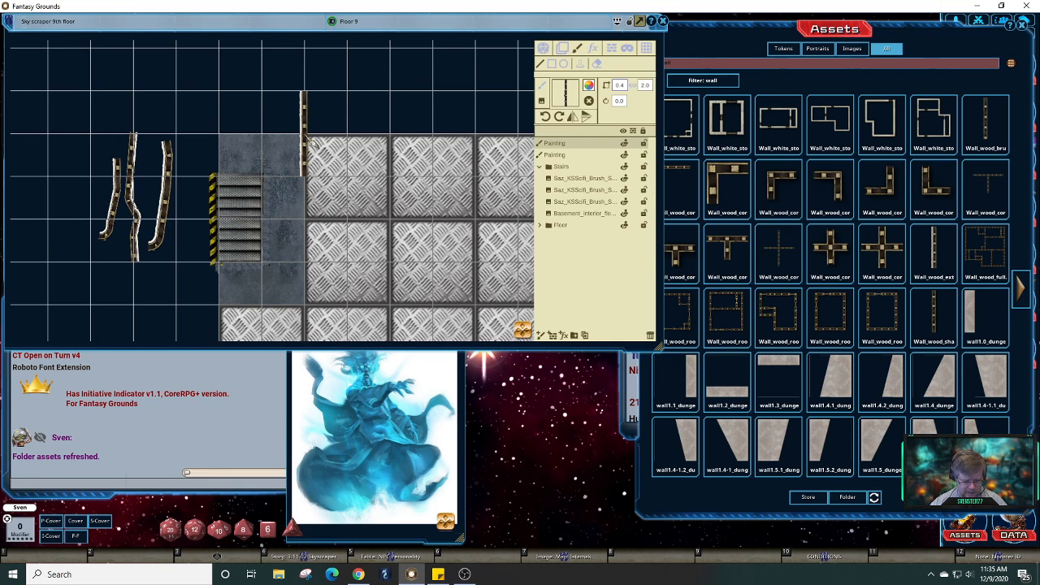
- Try to paint a snapped wall around the stairwell clockwise, starting from its upper-right corner
scroll(309, 142, down, 3)
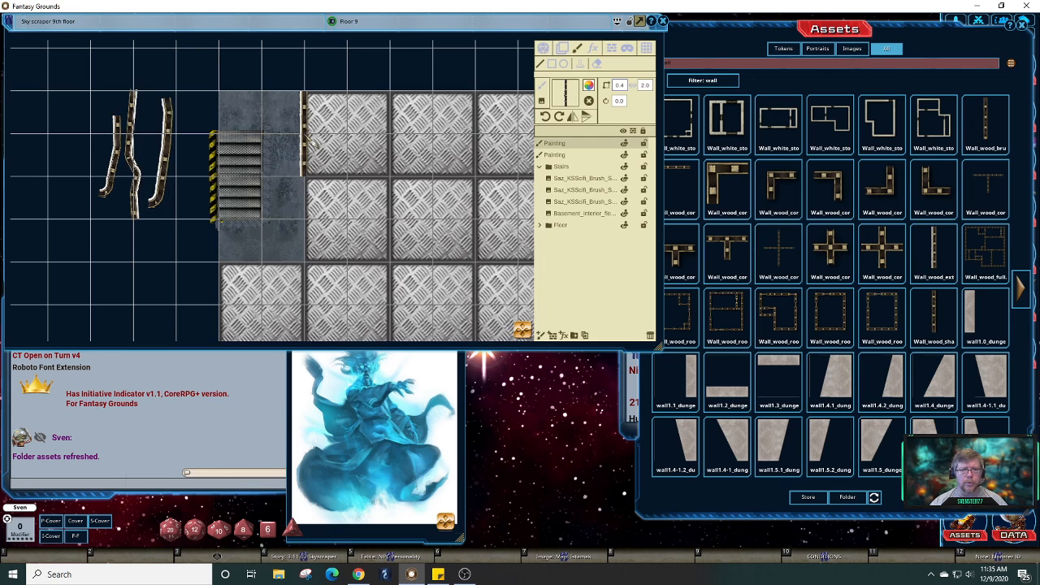
scroll(309, 142, down, 1)
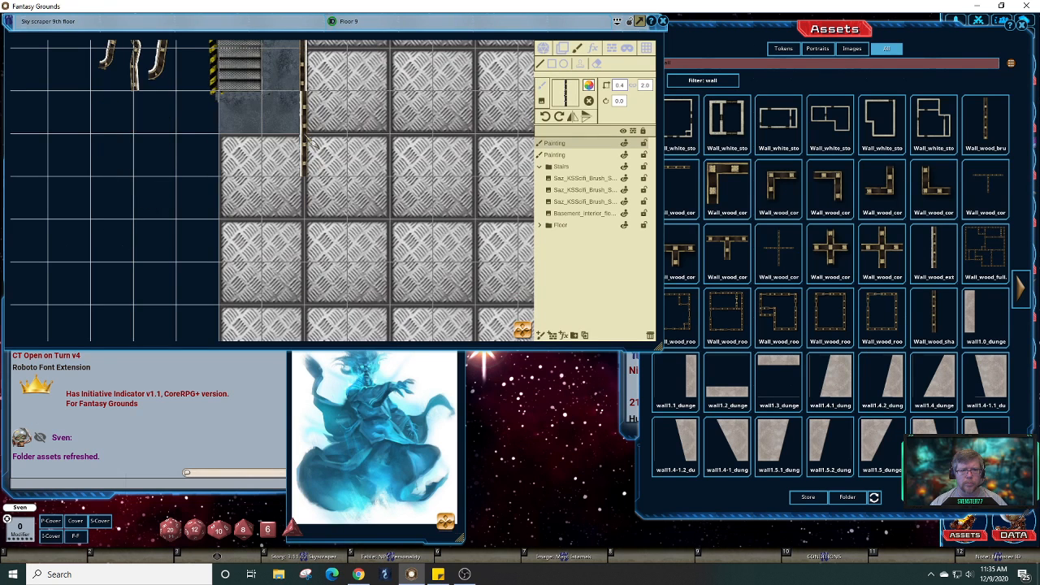
scroll(310, 143, left, 1)
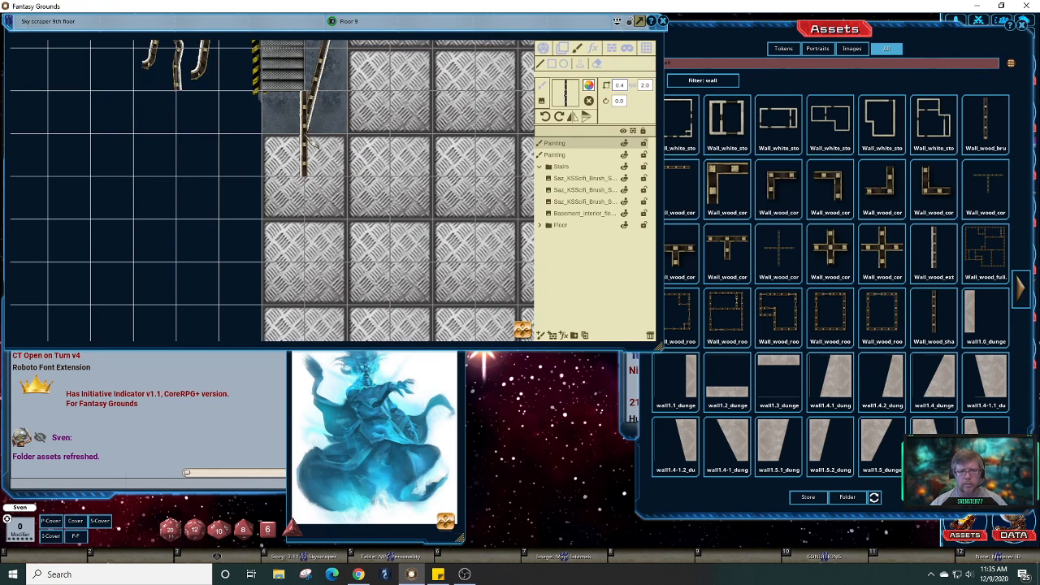
scroll(312, 142, right, 1)
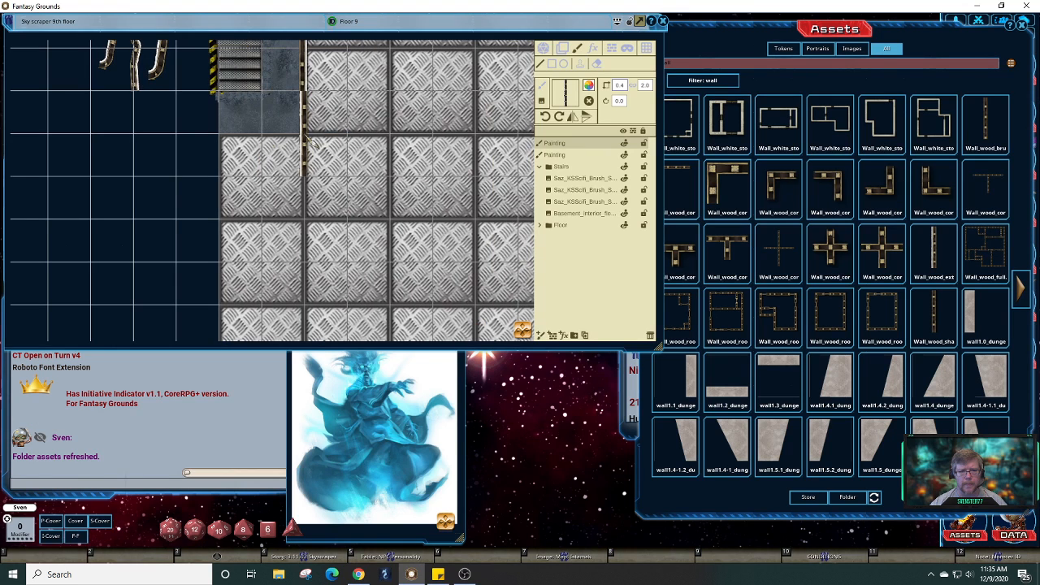
scroll(312, 144, left, 2)
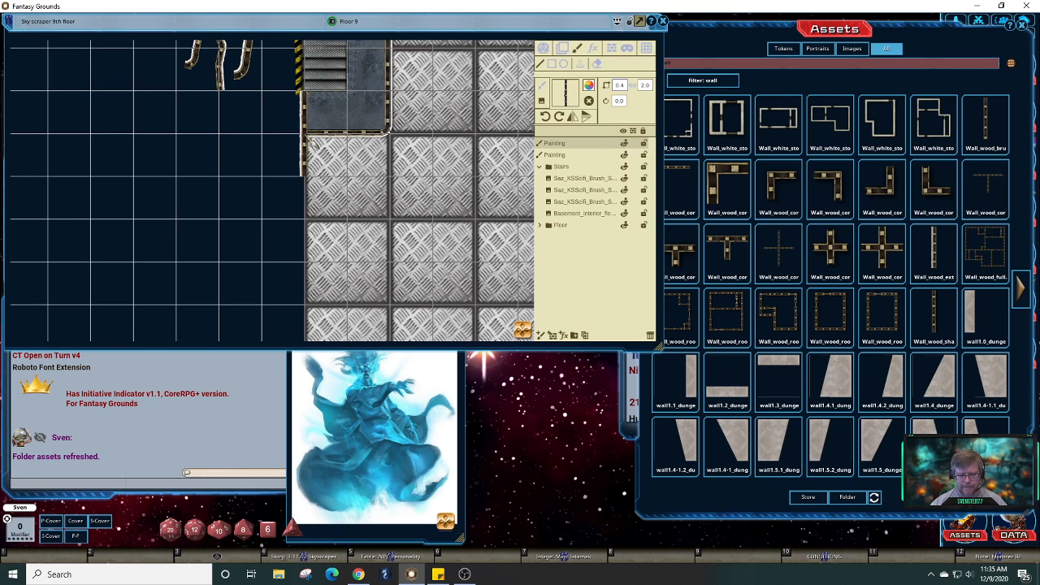
scroll(309, 142, up, 3)
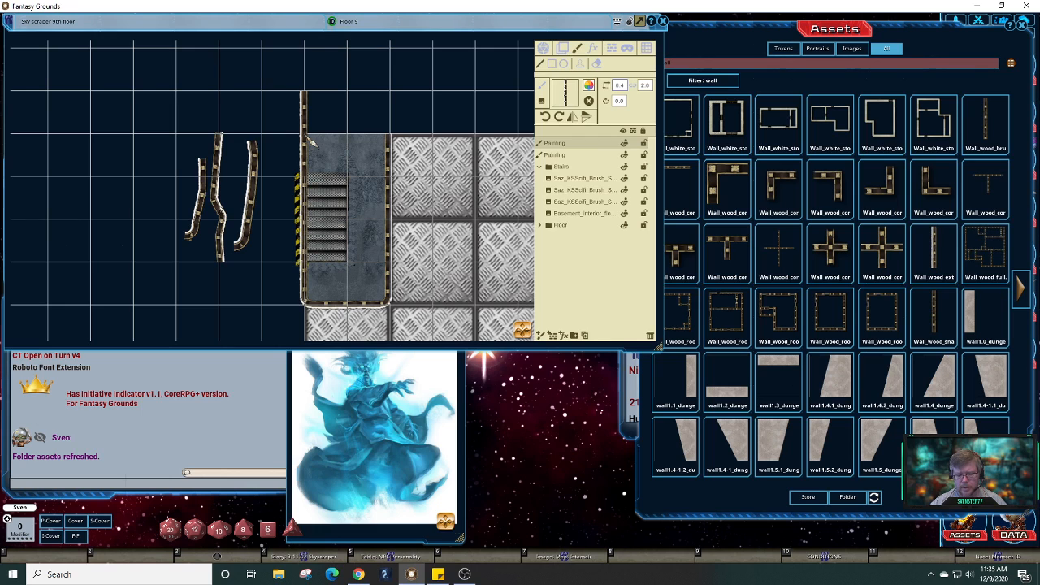
key(Right)
key(Right)
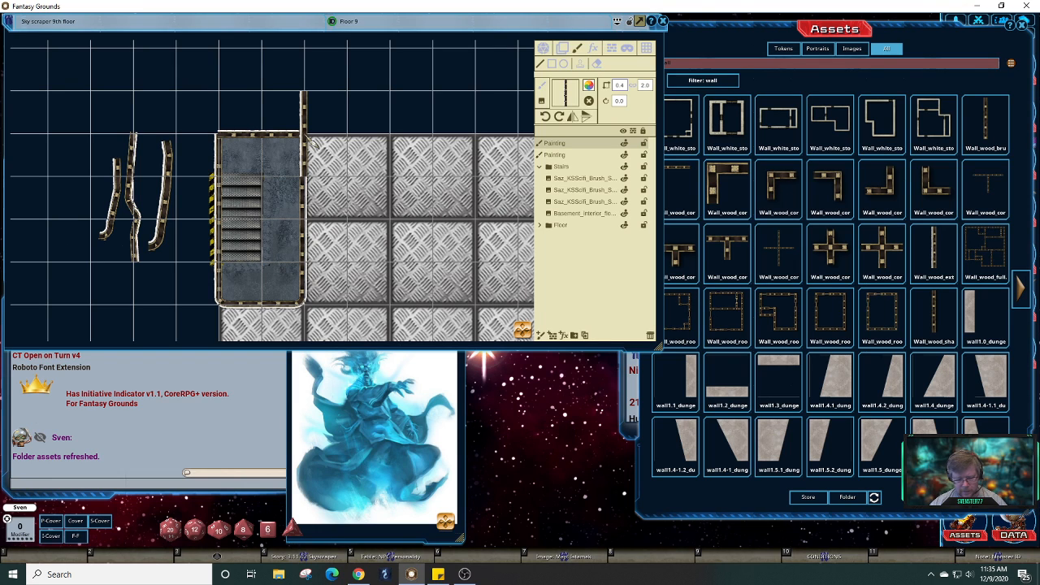
- Undo the last stairwell wall segments and repaint the wall along the stairwell's left and top edges
key(BackSpace)
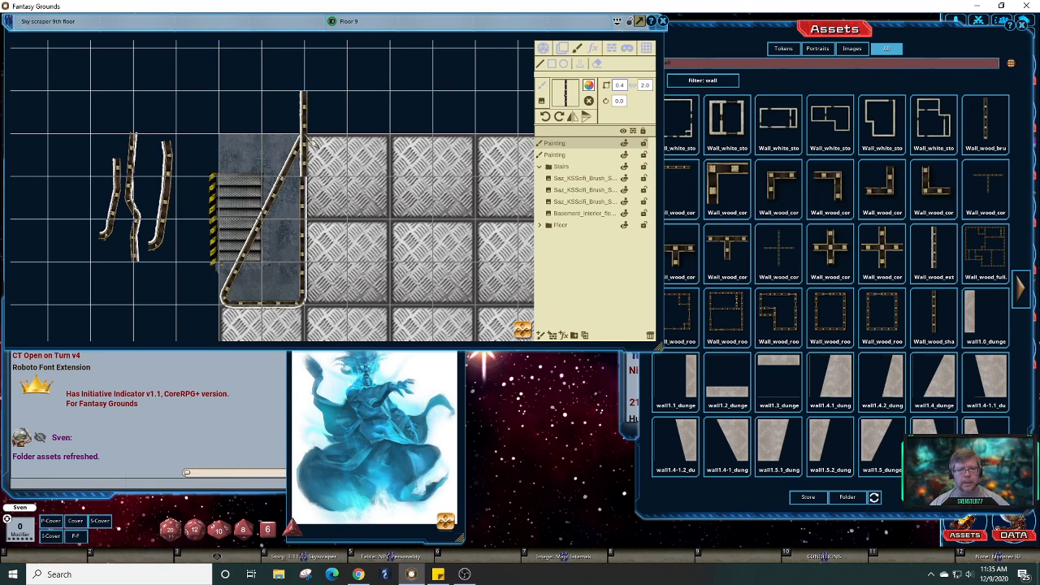
key(ctrl+z)
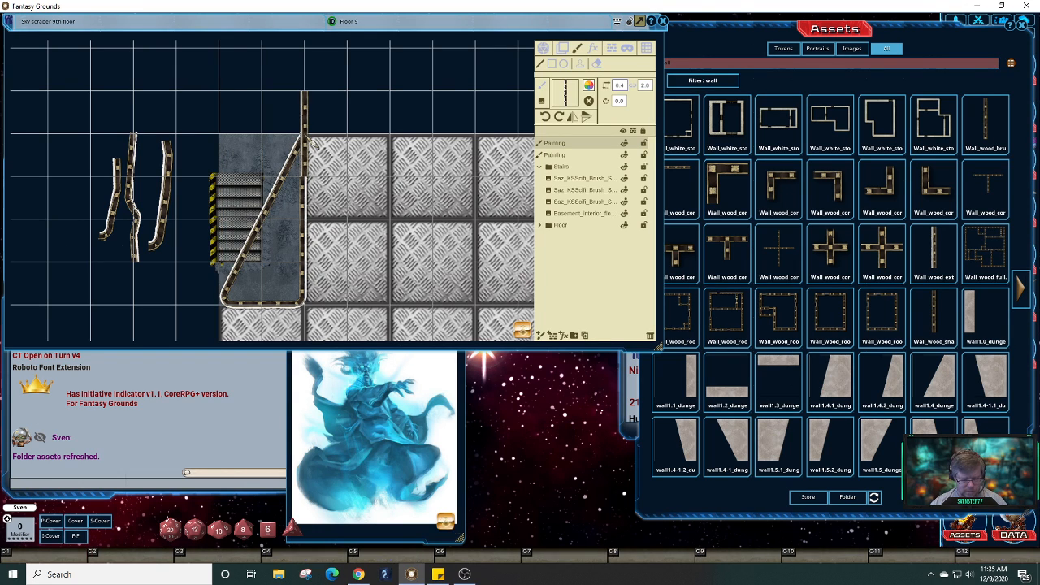
key(ctrl+z)
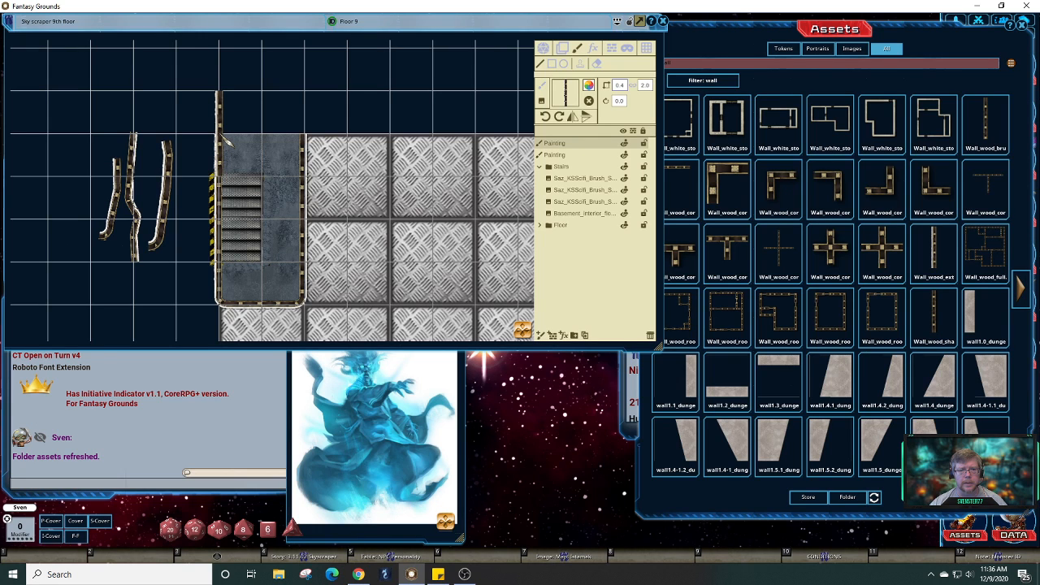
drag(220, 135, 305, 134)
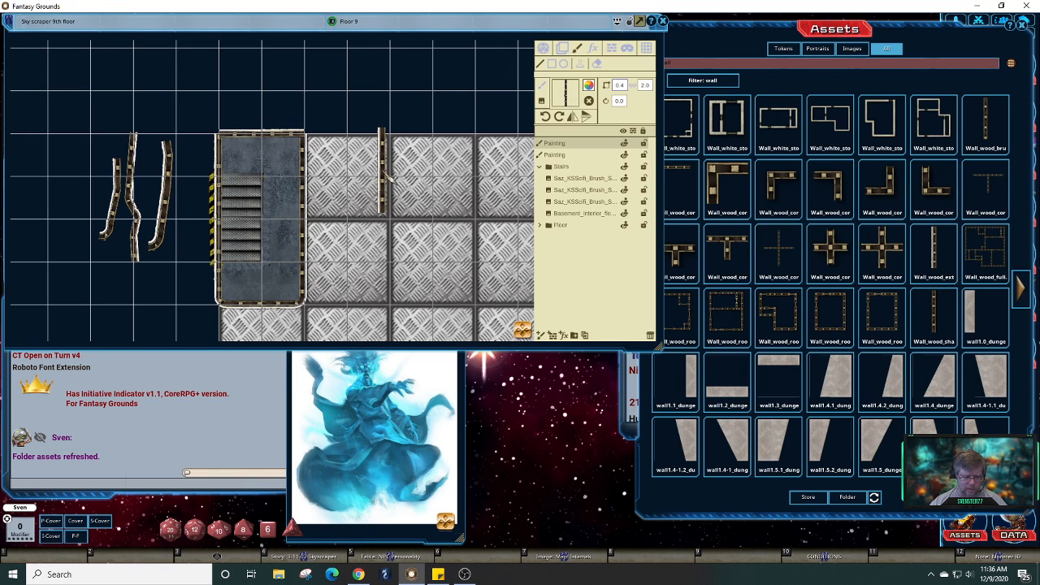
- Undo the entire wall painted around the stairwell, keeping the three test walls
key(ctrl+z)
key(ctrl+z)
key(ctrl+z)
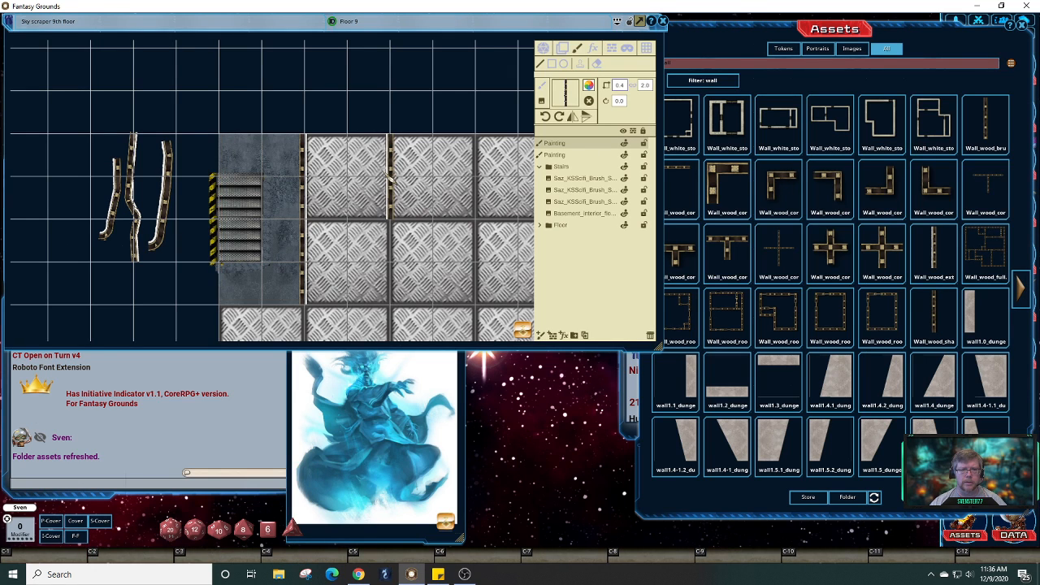
key(ctrl+z)
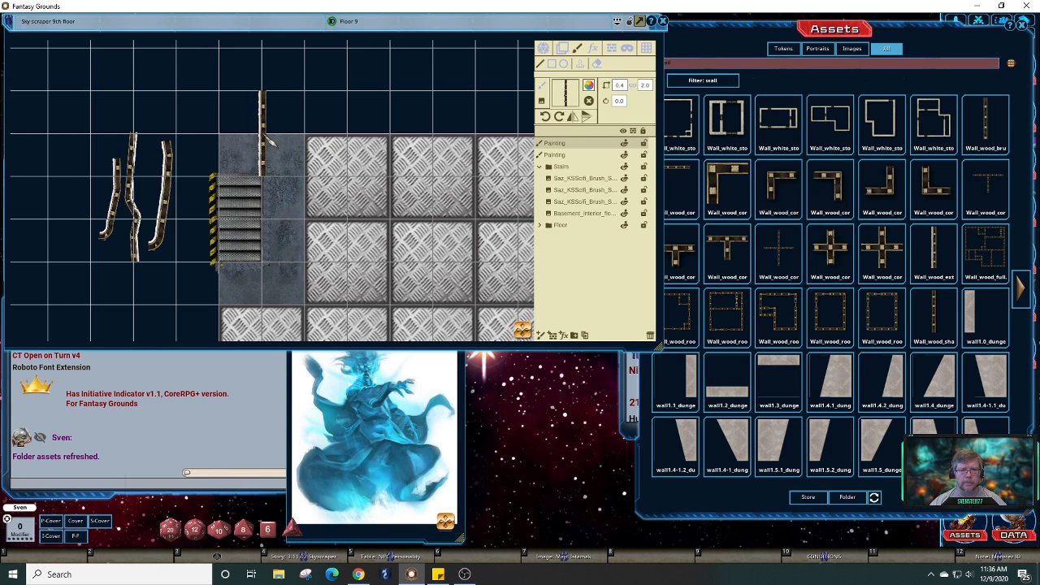
- Paint a closed wall loop counterclockwise around the stairwell's edges, starting and ending at the middle of its top edge
click(268, 136)
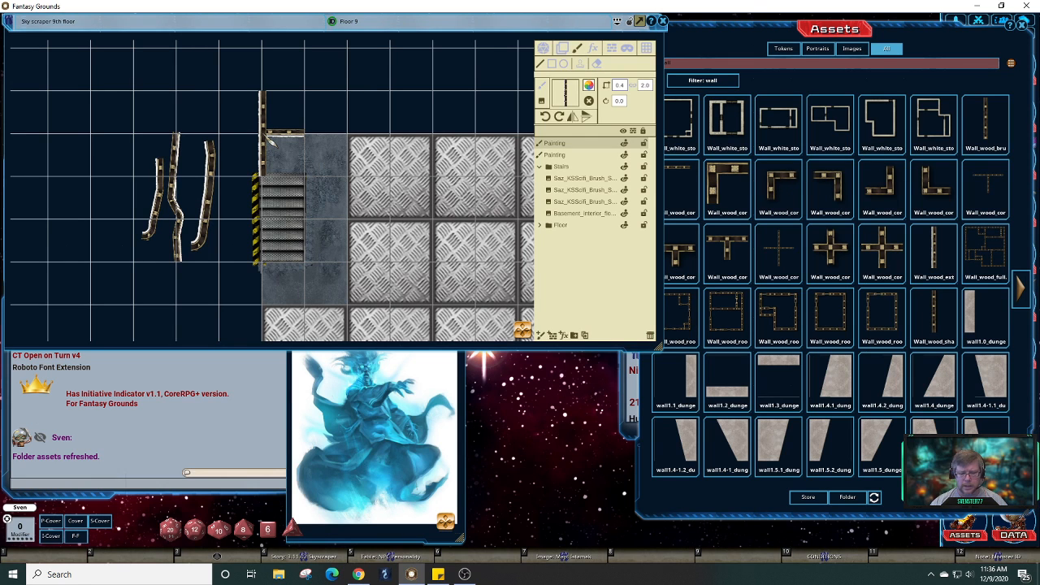
key(Down)
key(Down)
key(Down)
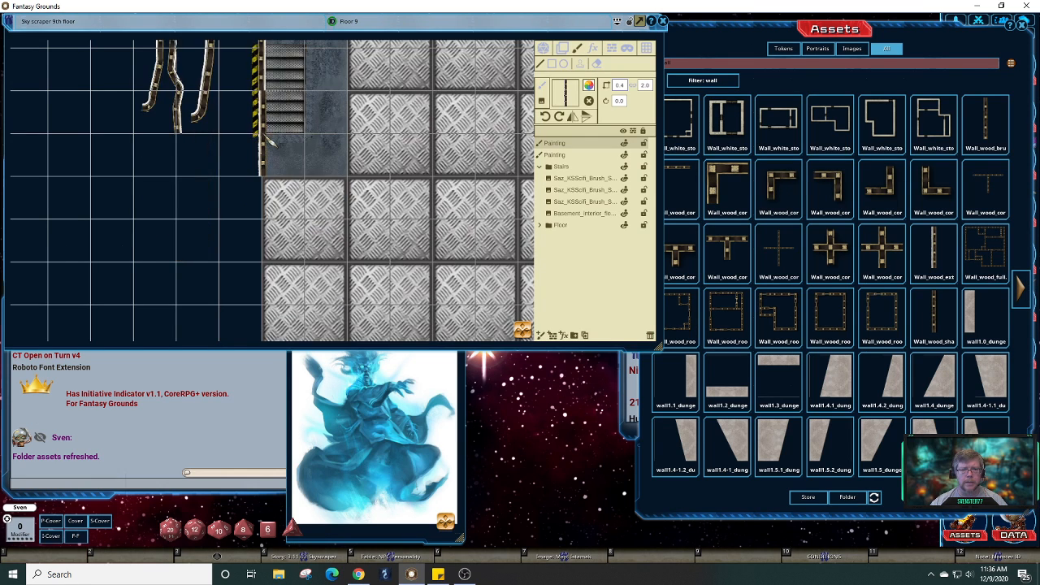
key(Down)
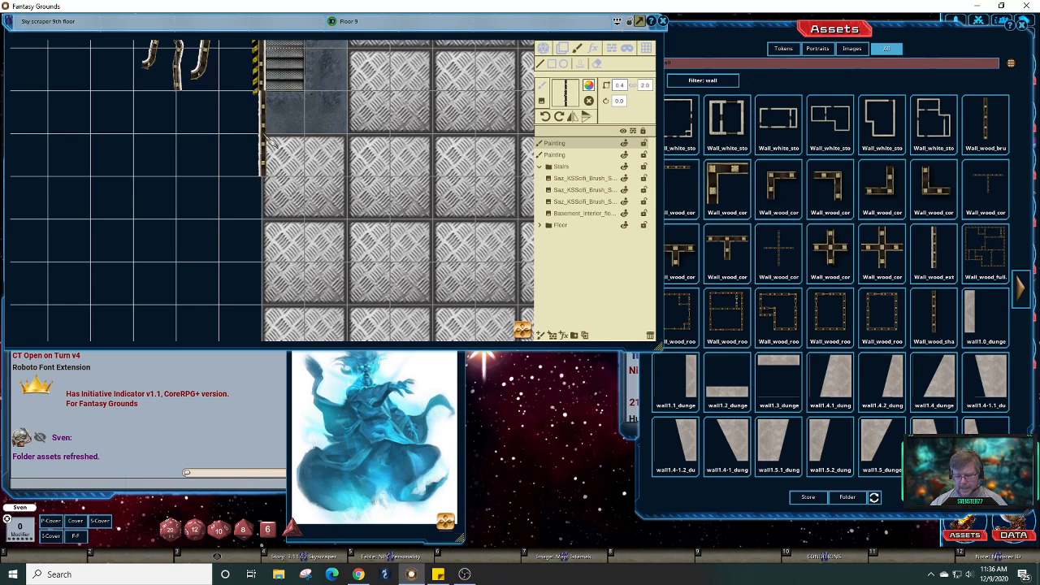
key(Right)
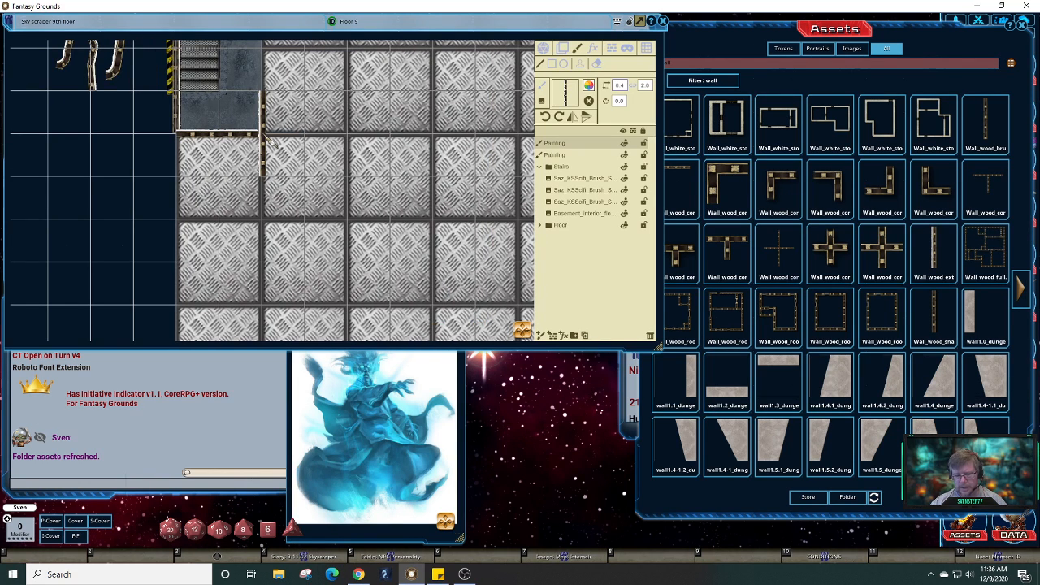
key(Up)
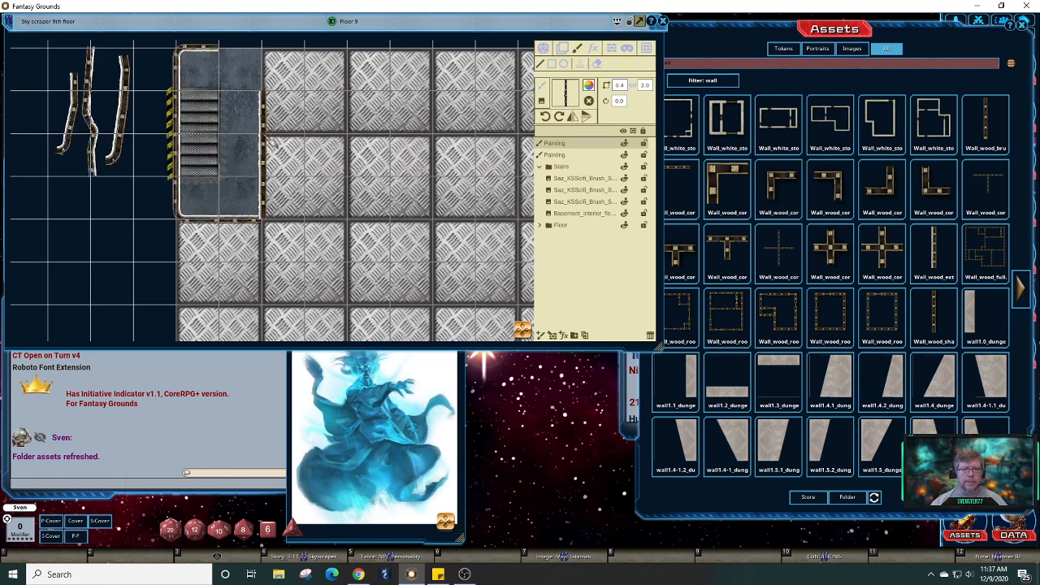
key(Up)
key(Up)
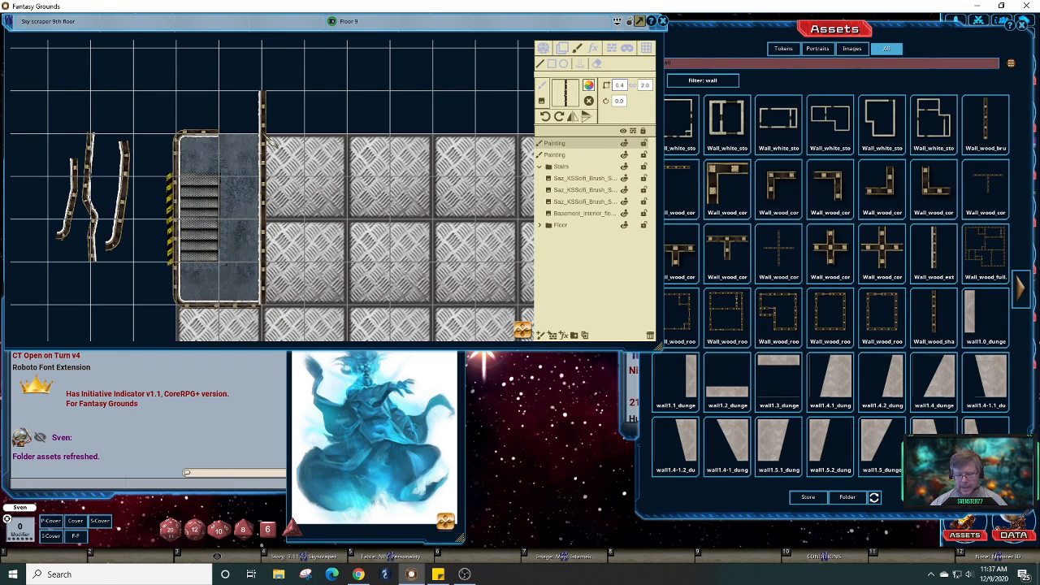
key(Left)
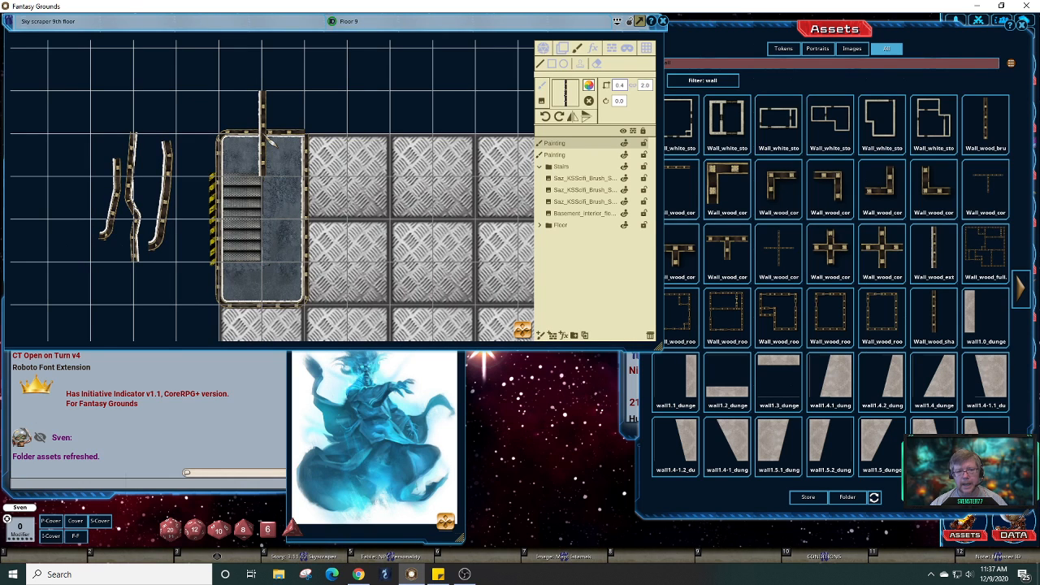
- Undo the closing segments of the stairwell wall and repaint them around the upper-right corner to the middle of the top edge
key(ctrl+z)
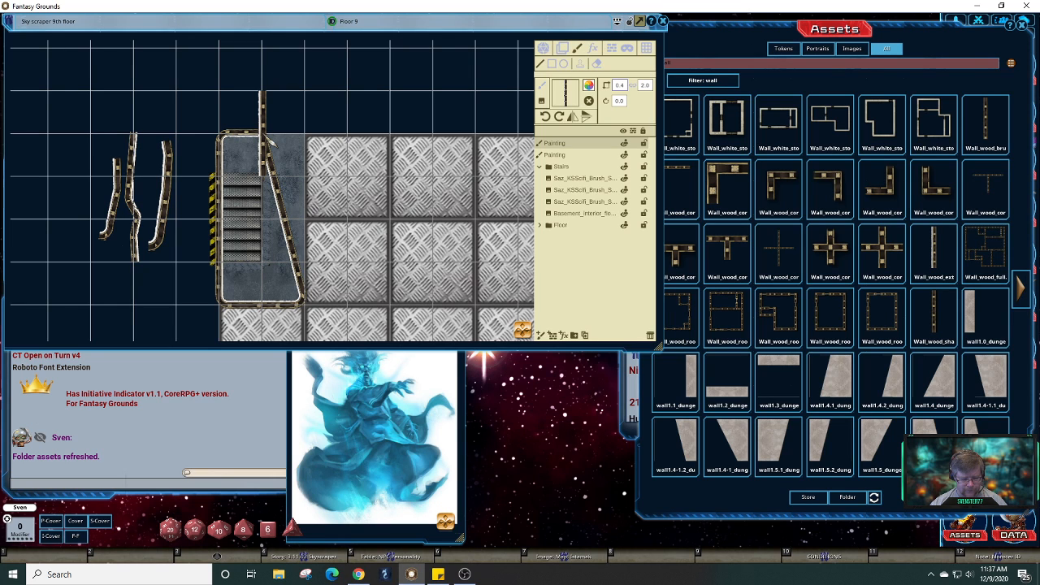
key(Right)
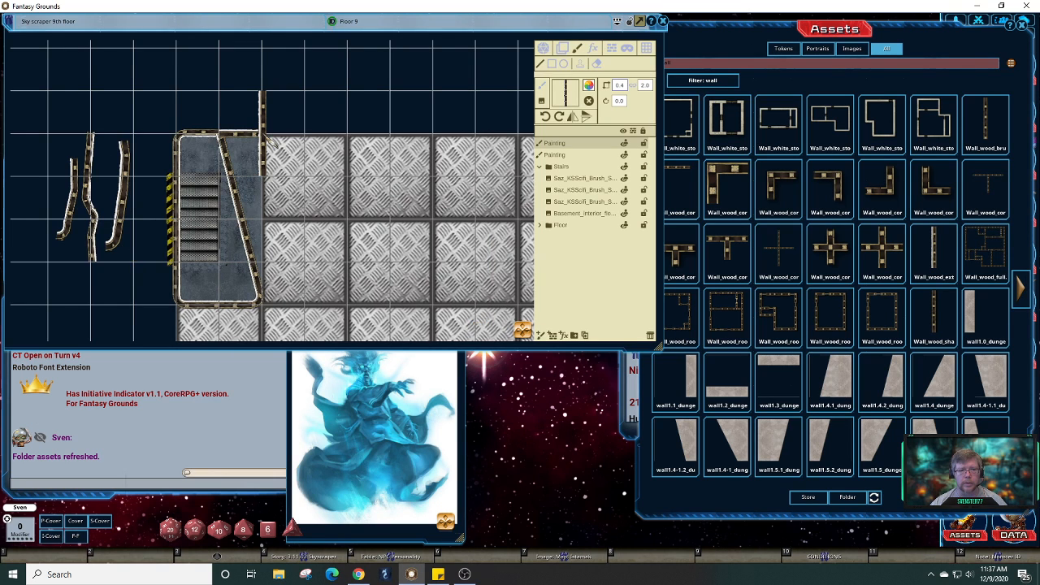
key(ctrl+z)
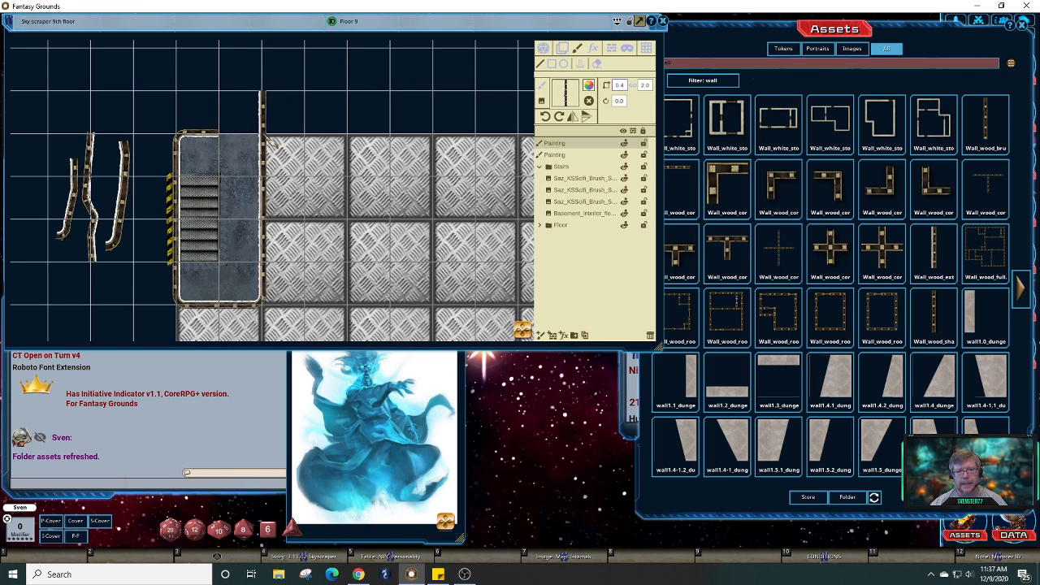
key(Left)
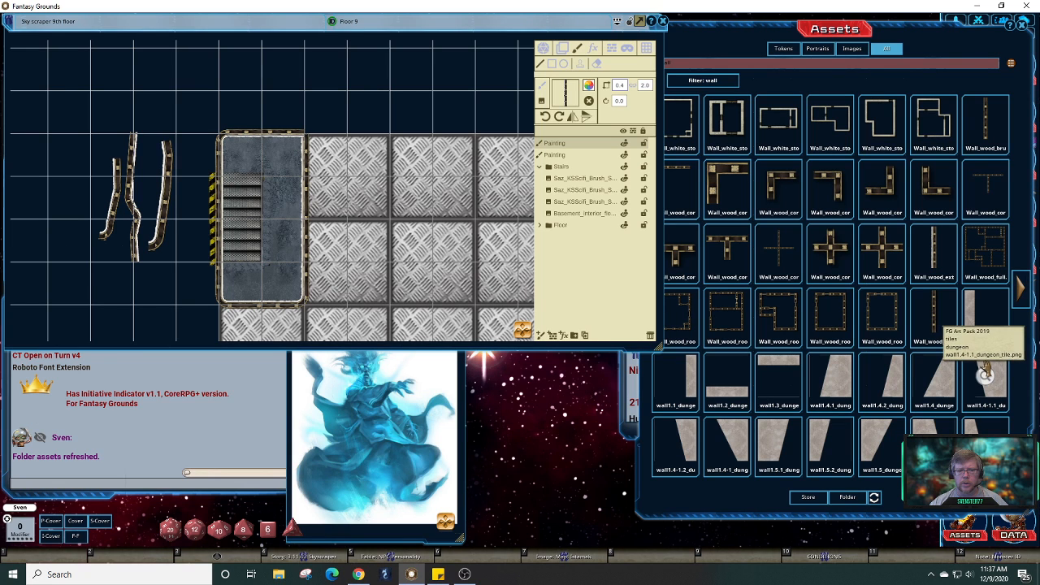
drag(986, 373, 514, 272)
scroll(497, 274, down, 3)
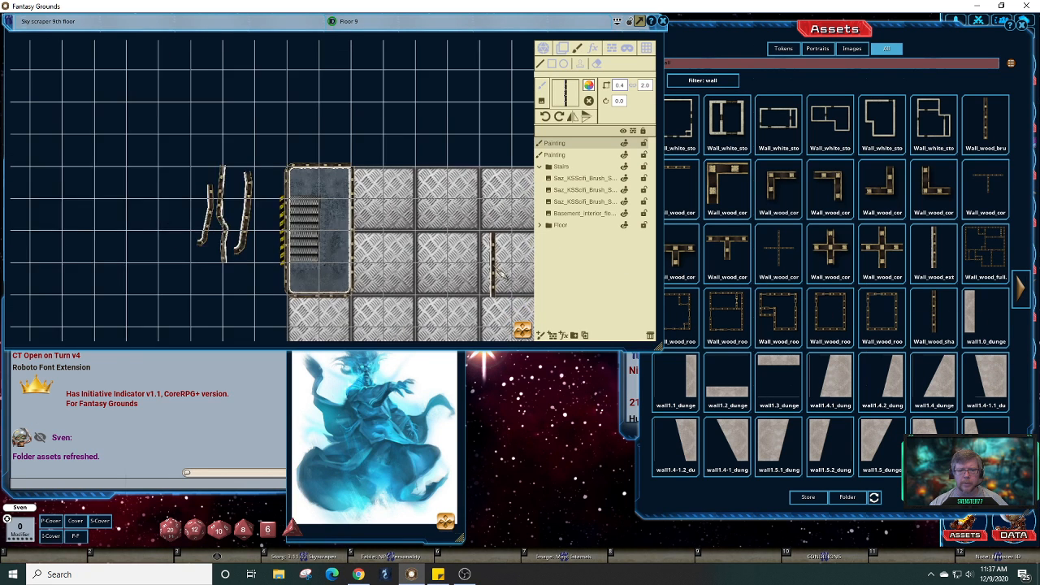
drag(494, 270, 523, 333)
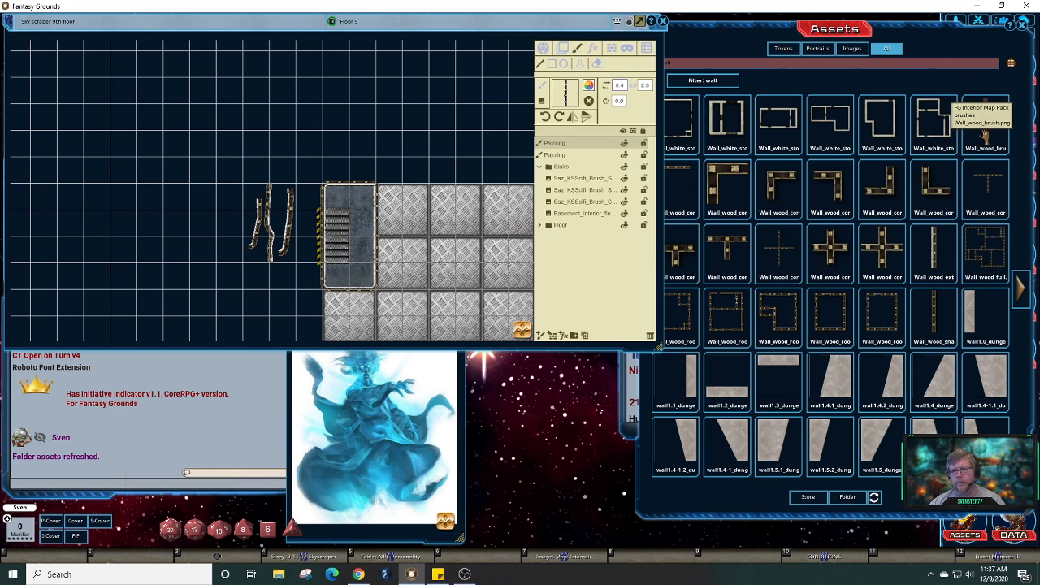
- Paint a nearly horizontal test wall about 3.5 grid squares long above the floor, just right of the stairwell
mouse_move(985, 133)
mouse_down()
mouse_move(355, 235)
mouse_move(542, 338)
mouse_up()
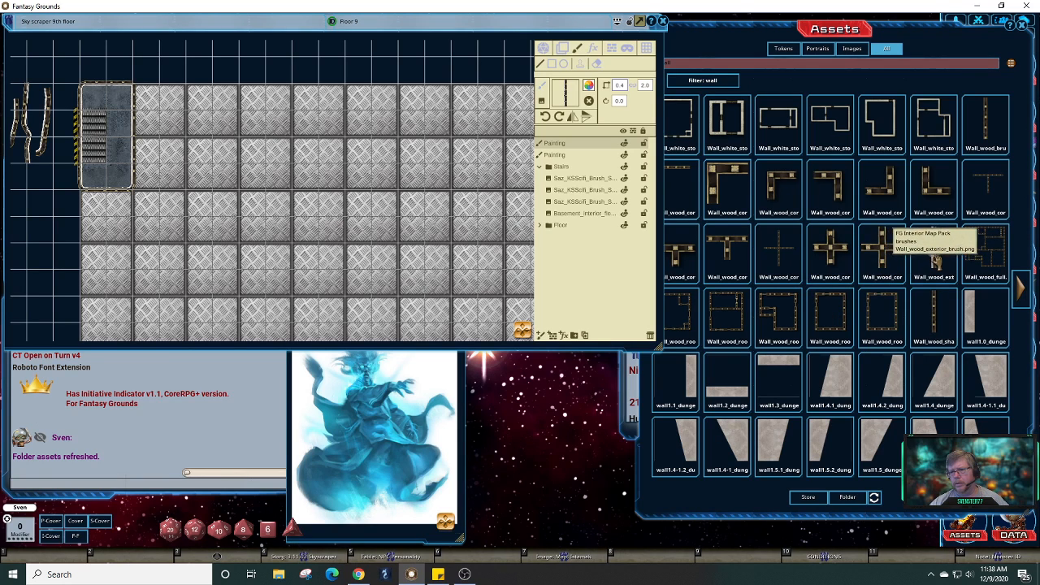
drag(936, 261, 170, 61)
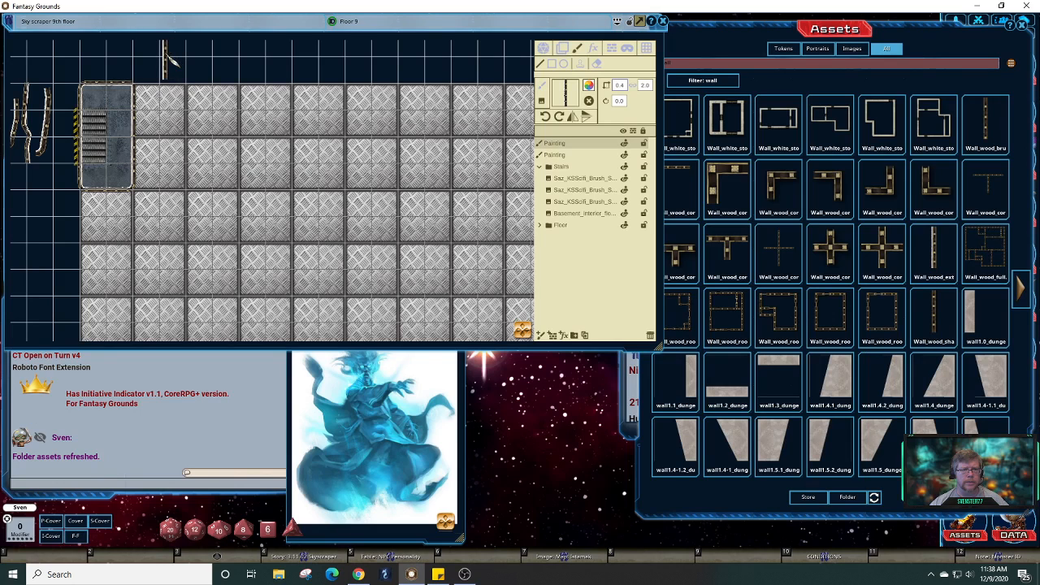
mouse_move(245, 65)
mouse_down()
mouse_move(264, 66)
mouse_move(260, 57)
mouse_up()
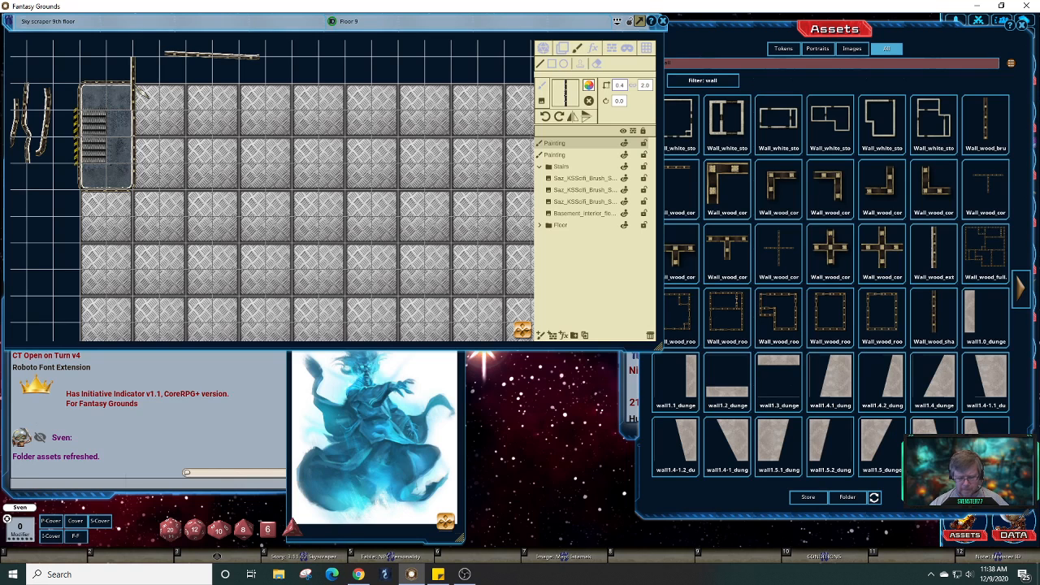
- Paint a straight wall along the floor's top edge from the stairwell's upper-right corner to the floor's upper-right corner
key(Right)
key(Right)
key(Right)
key(Right)
key(Right)
key(Right)
key(Right)
key(Right)
key(Right)
key(Right)
key(Right)
key(Right)
key(Right)
key(Right)
key(Right)
key(Right)
key(Right)
key(Right)
key(Right)
key(Right)
key(Right)
key(Right)
key(Right)
key(Right)
key(Right)
key(Right)
key(Right)
key(Right)
key(Right)
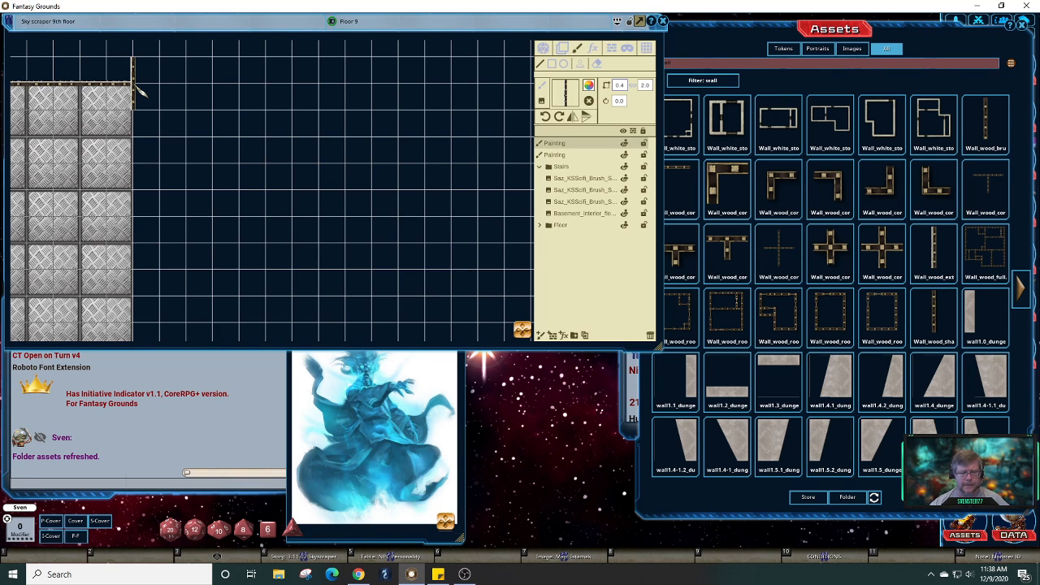
- Continue the outer wall down the floor's right edge, along the bottom edge and up the left edge to the stairwell
key(Down)
key(Down)
key(Down)
key(Down)
key(Down)
key(Down)
key(Down)
key(Down)
key(Down)
key(Down)
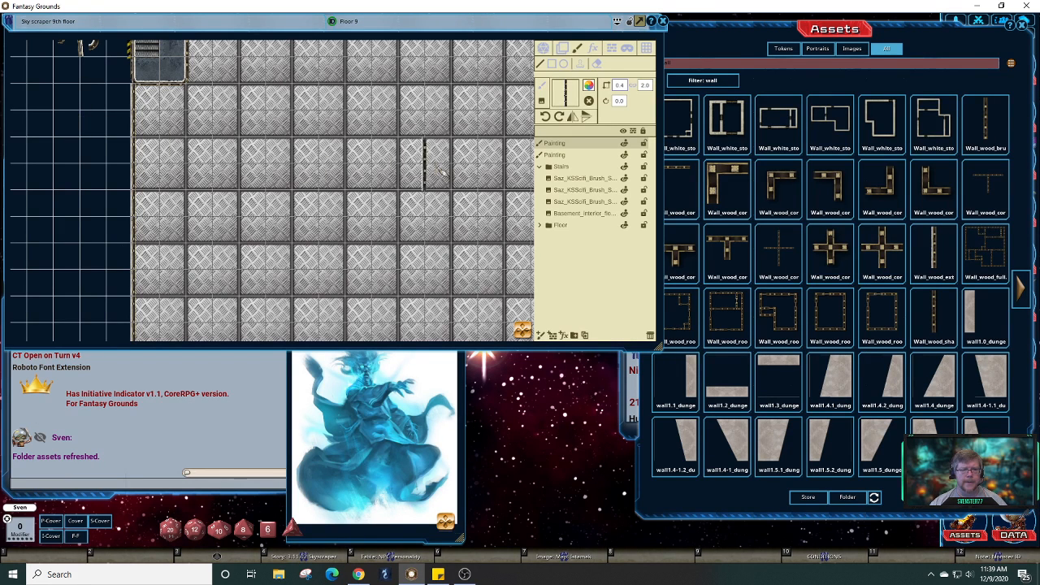
- Make the map's white grid lines fainter by lowering the grid color's alpha to about 84
scroll(435, 158, down, 2)
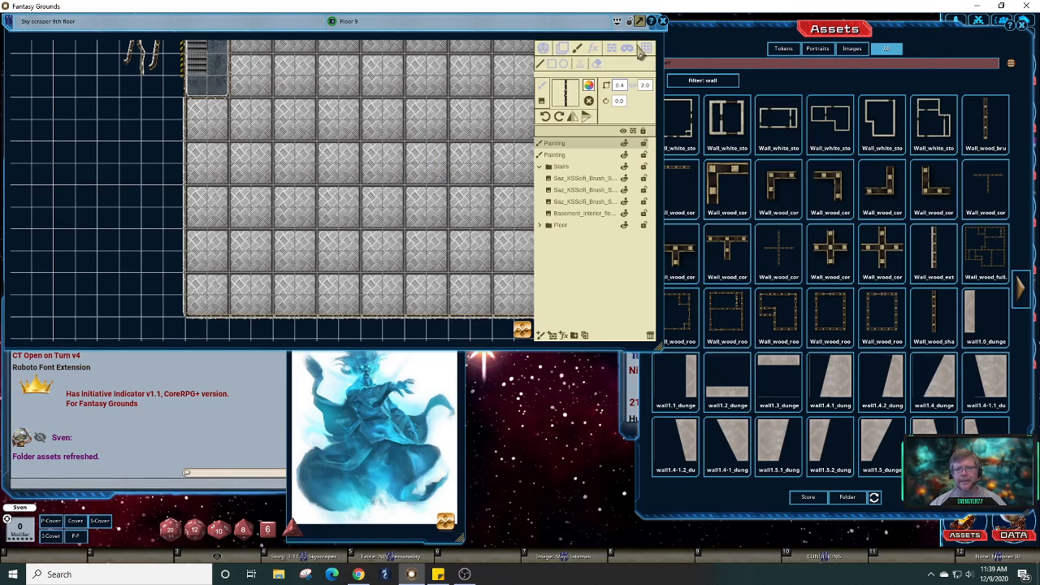
click(647, 50)
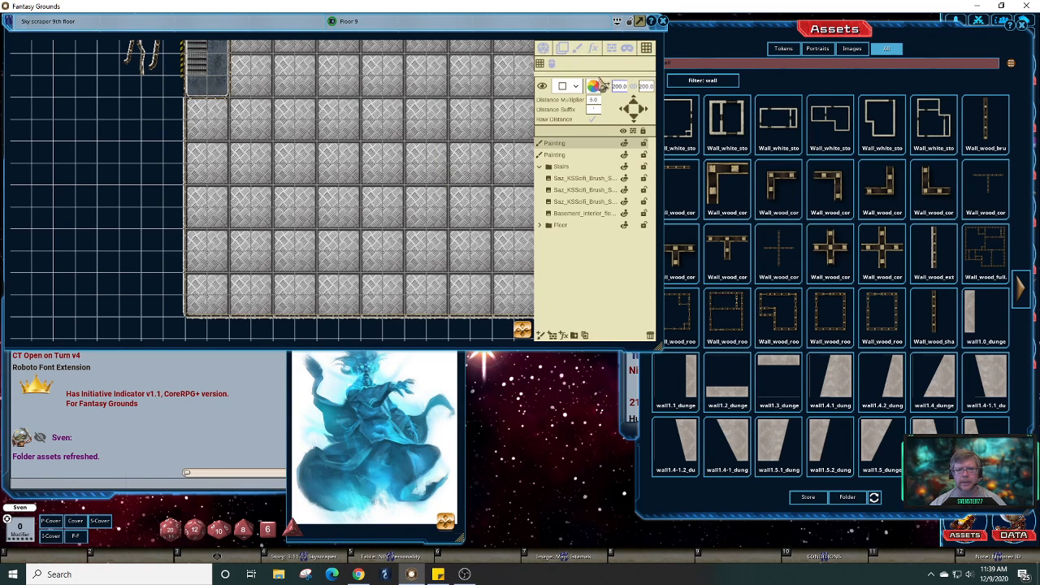
click(593, 87)
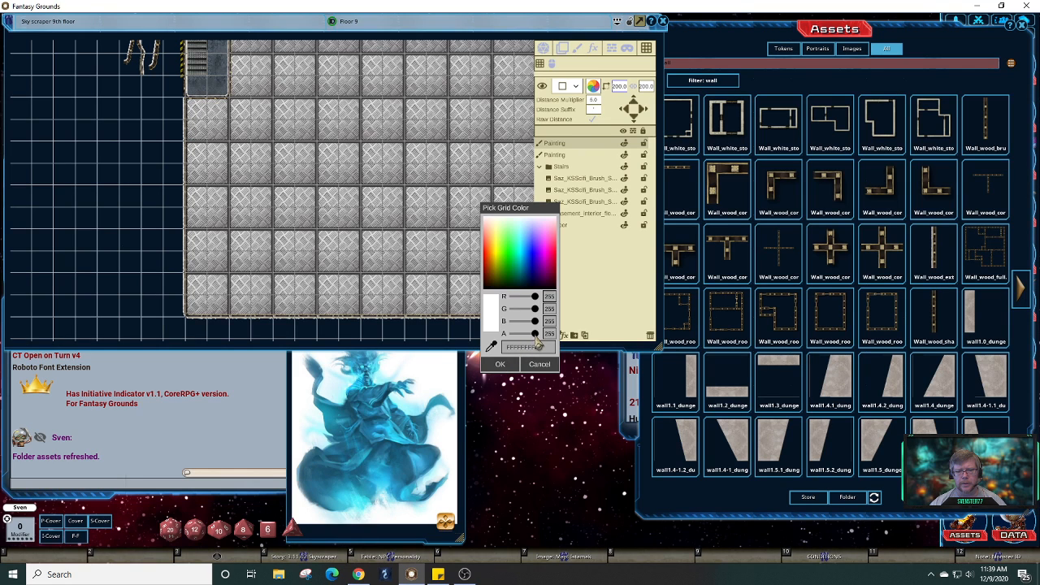
drag(536, 340, 524, 341)
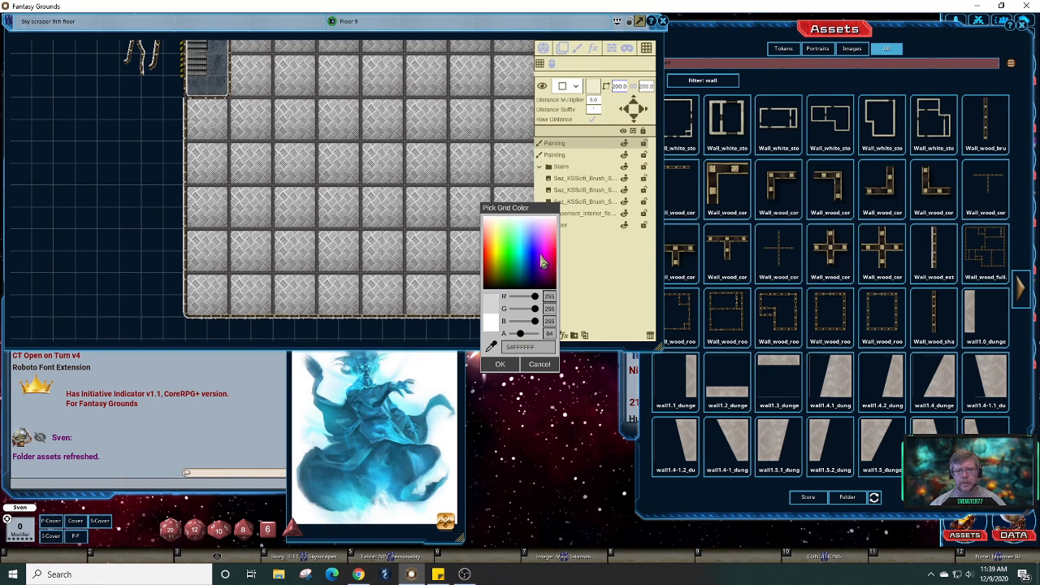
click(503, 366)
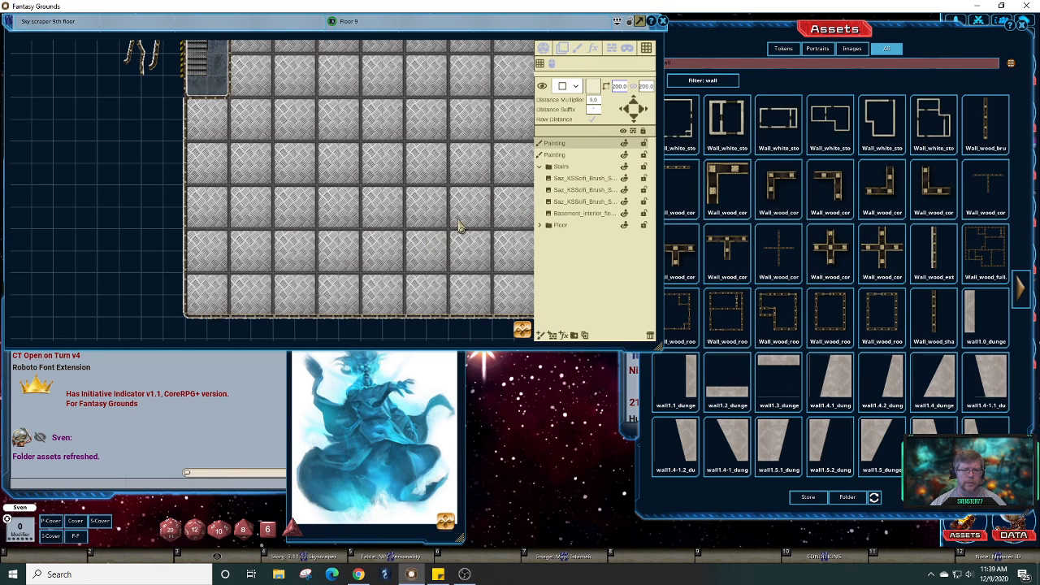
- Examine the floor and its outer walls with the fainter grid at several zoom levels
scroll(459, 226, up, 1)
scroll(459, 226, up, 1)
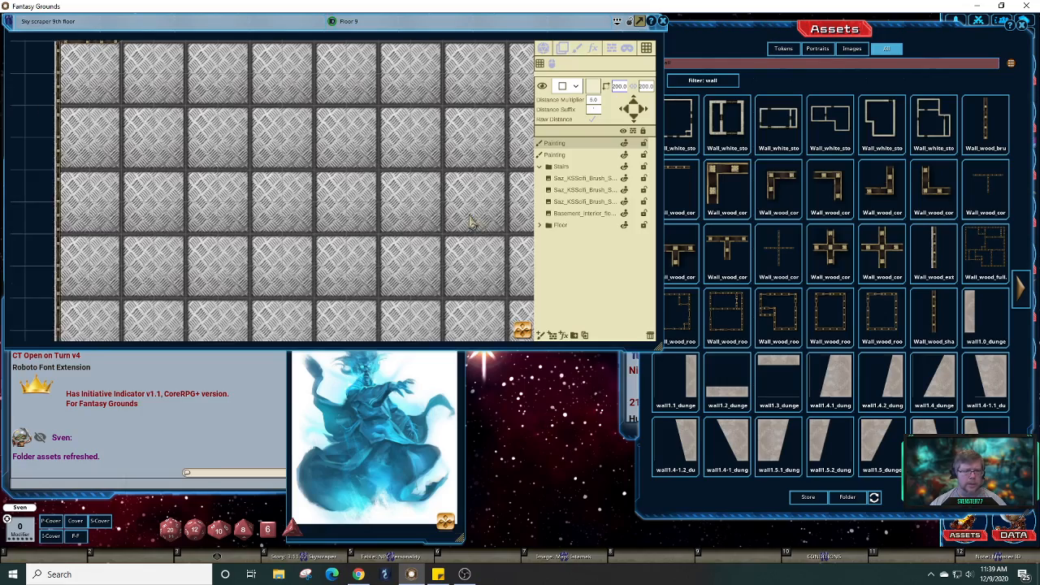
scroll(470, 220, down, 2)
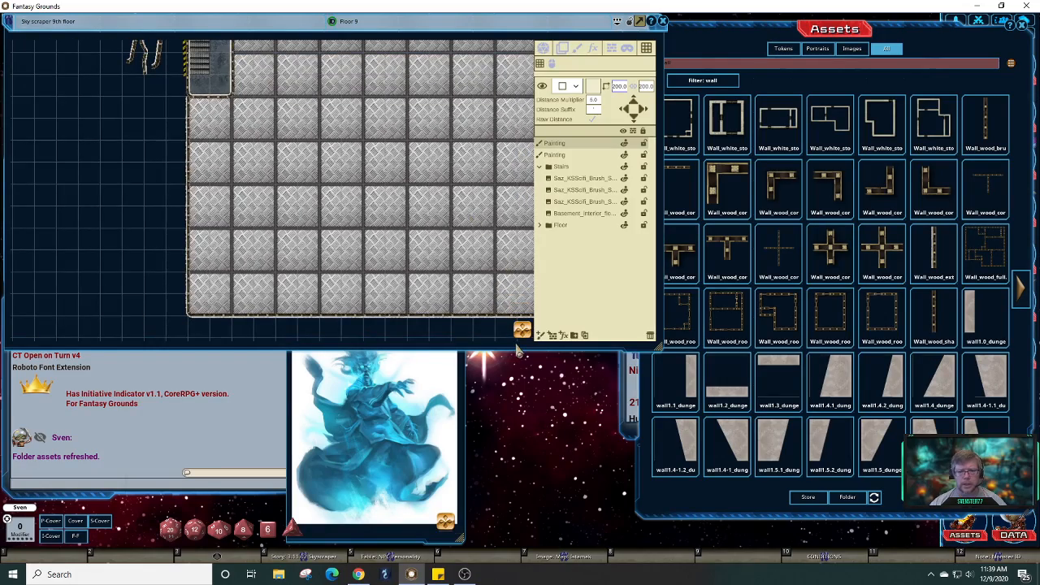
drag(523, 331, 542, 331)
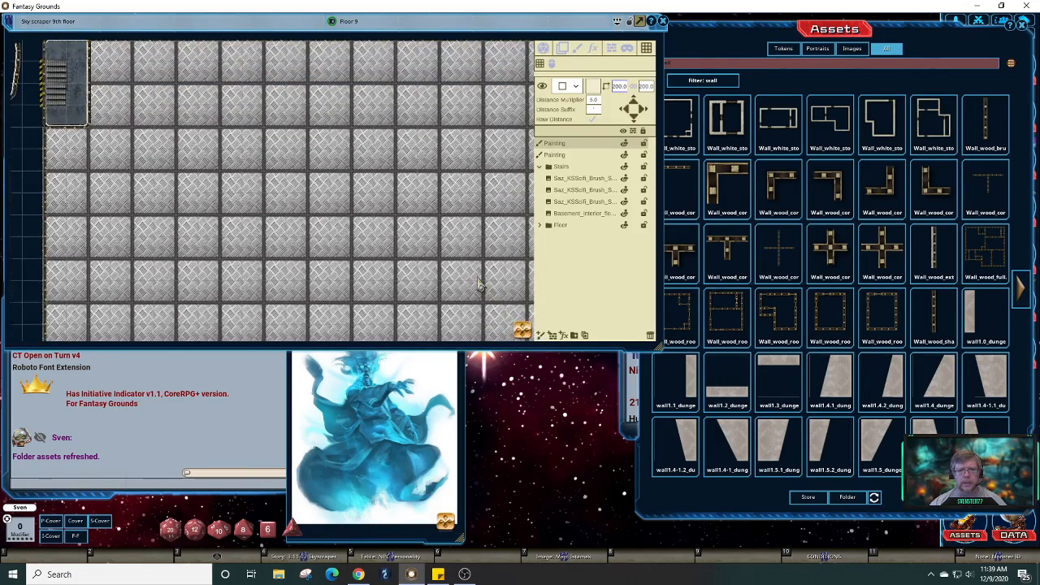
scroll(479, 284, up, 2)
scroll(479, 284, down, 3)
scroll(478, 280, down, 1)
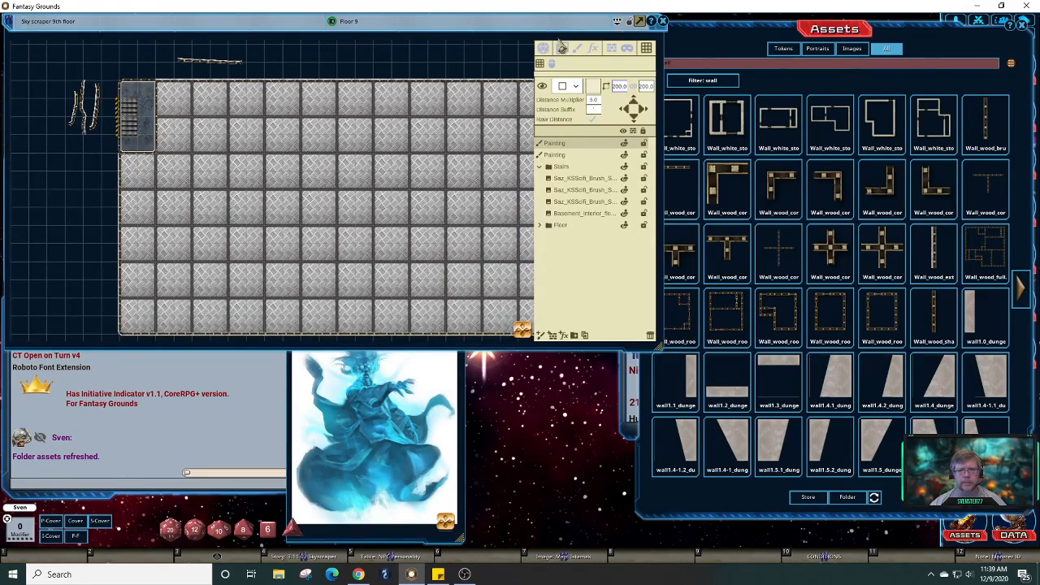
click(563, 50)
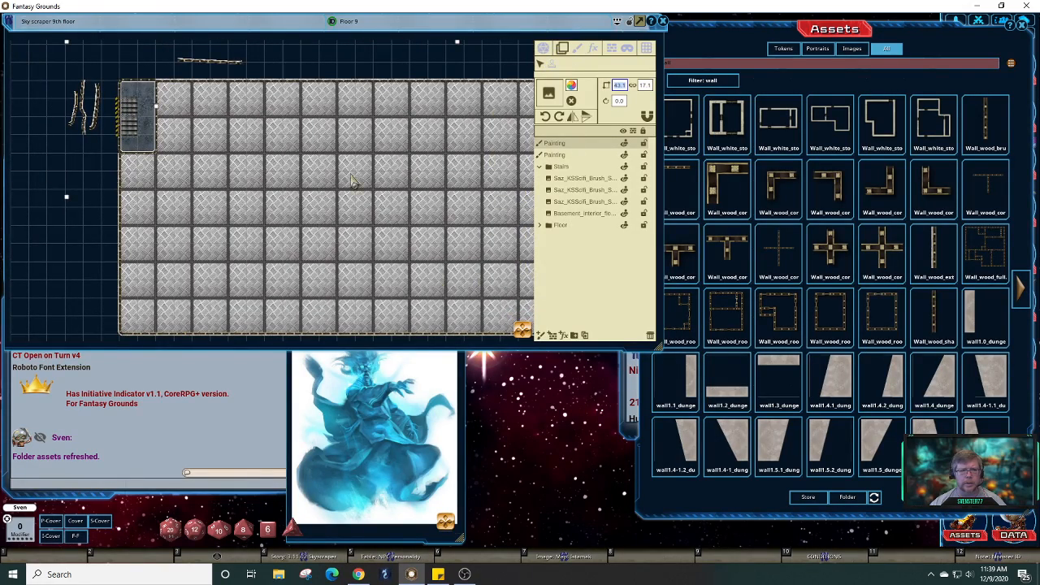
scroll(340, 180, up, 1)
scroll(340, 181, up, 1)
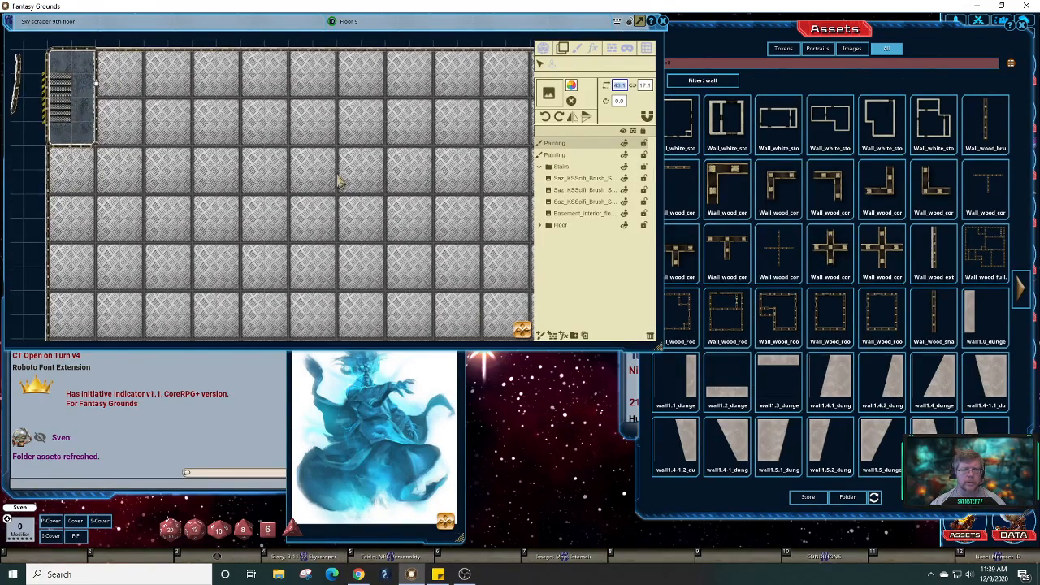
scroll(340, 180, up, 1)
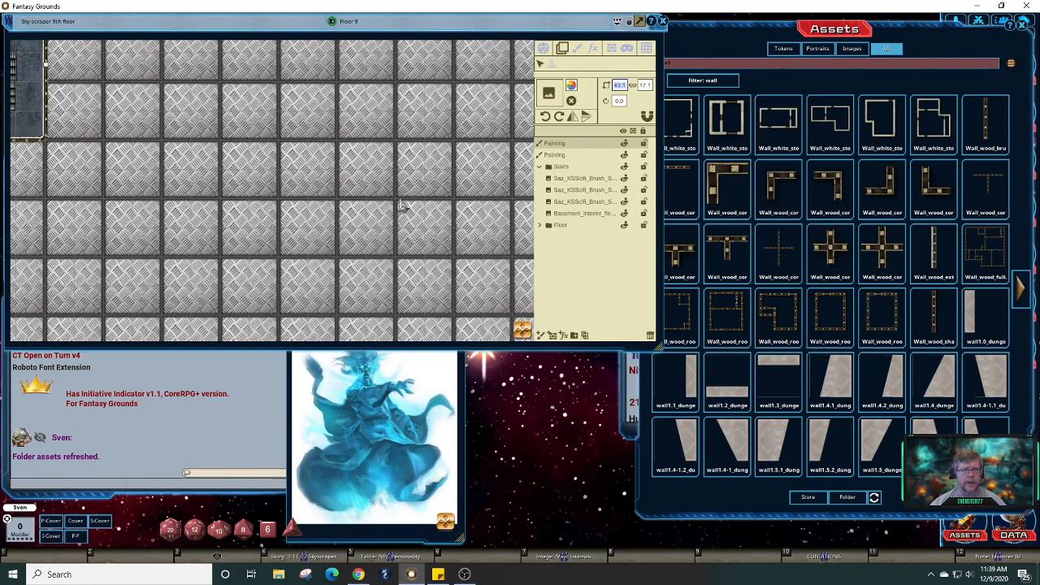
scroll(488, 273, down, 1)
scroll(488, 273, down, 1)
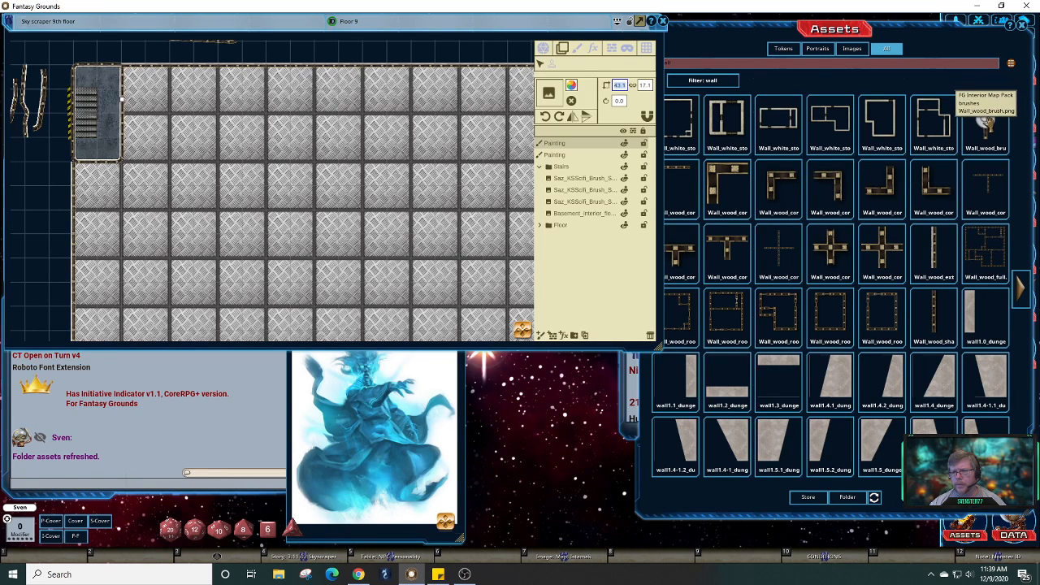
- Load the Wall_wood_brush asset as the painting brush with a width of 0.5, and make the map window taller
drag(986, 121, 549, 96)
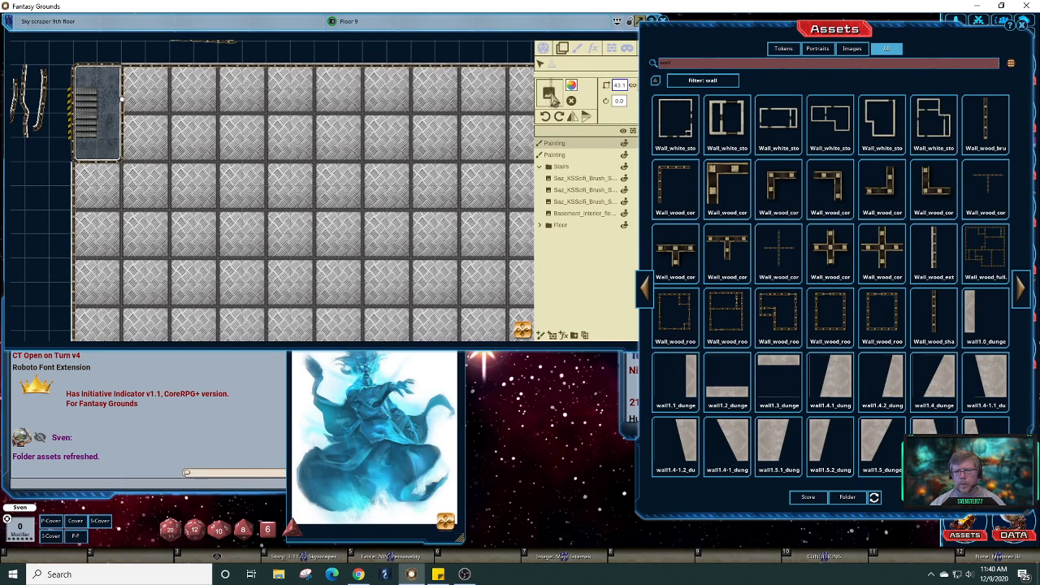
click(578, 48)
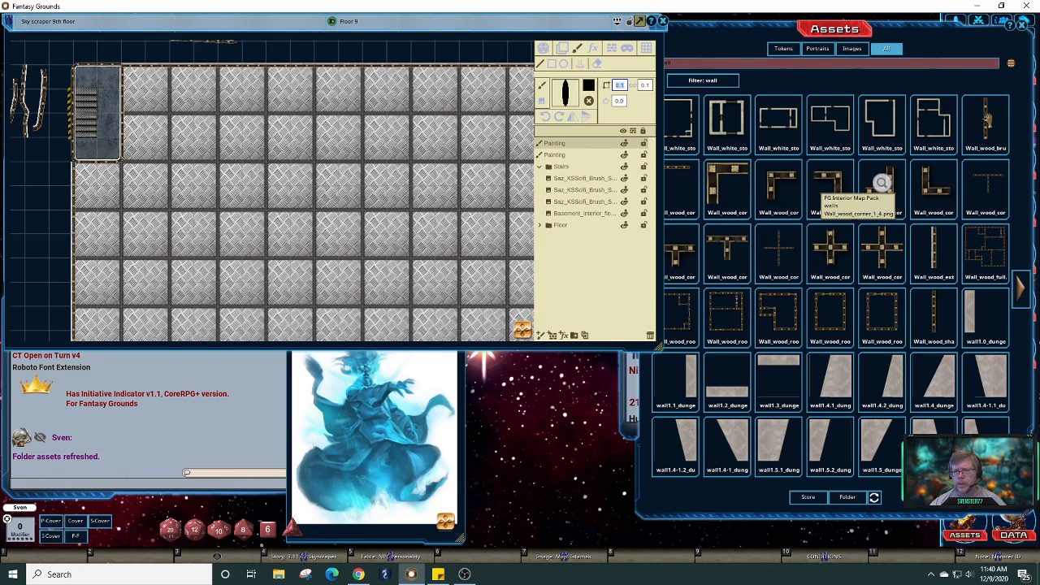
drag(986, 120, 565, 93)
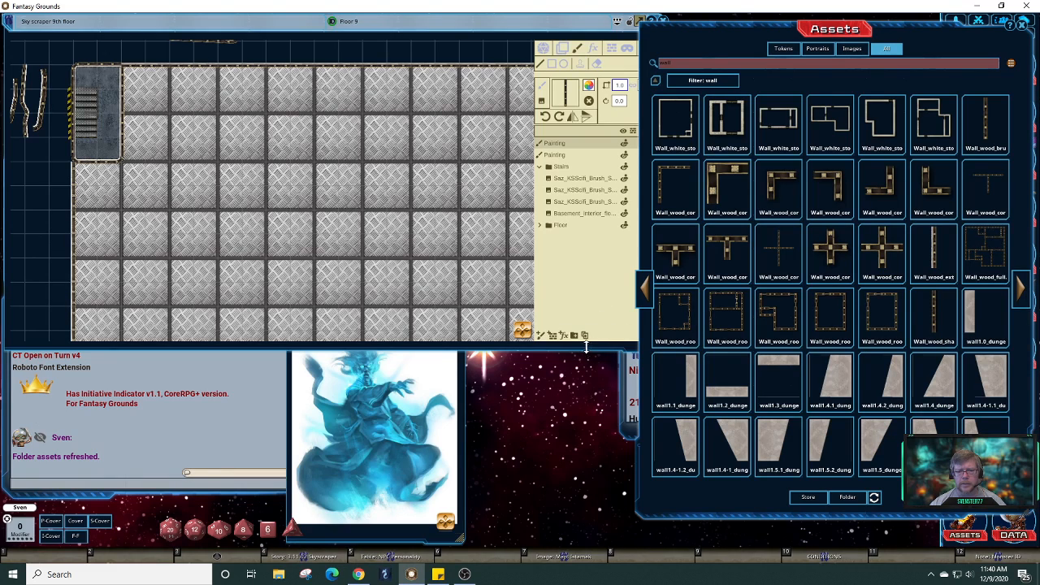
drag(585, 348, 591, 424)
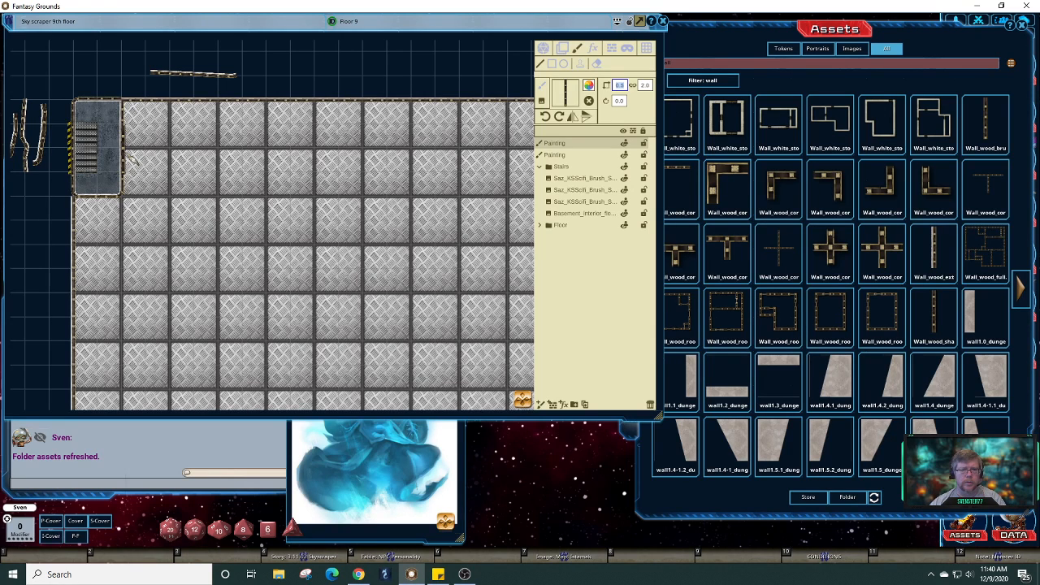
- Paint a horizontal interior wall eight grid squares long, one square below the floor's top edge, ending four squares from the right edge
scroll(132, 160, down, 3)
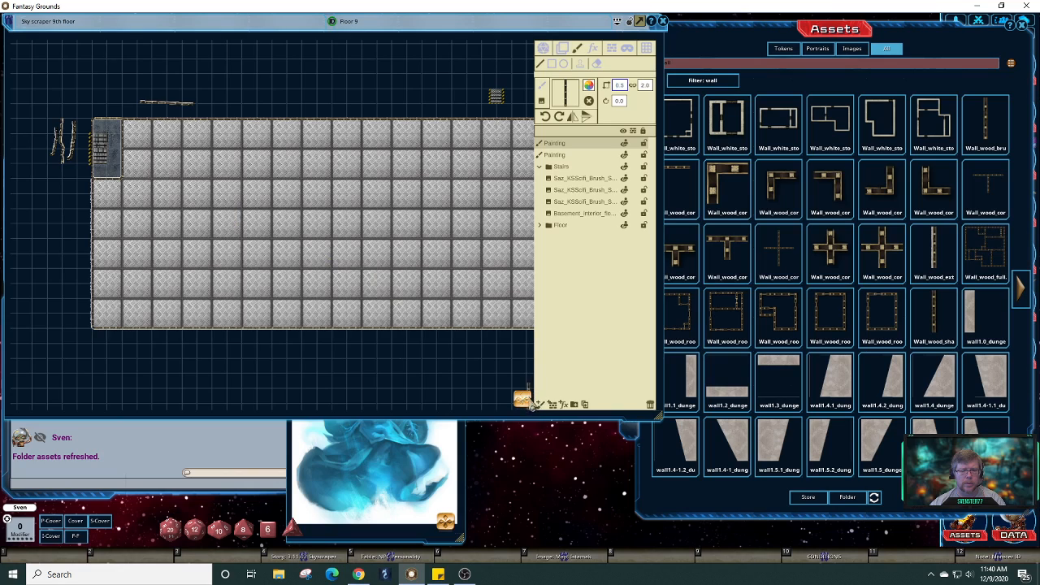
drag(524, 399, 545, 402)
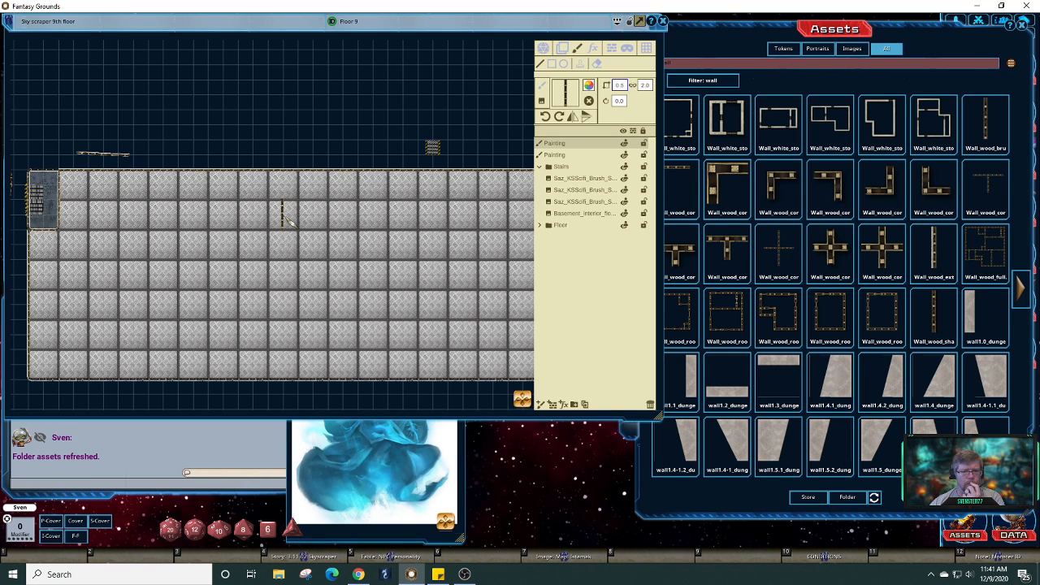
scroll(291, 218, down, 1)
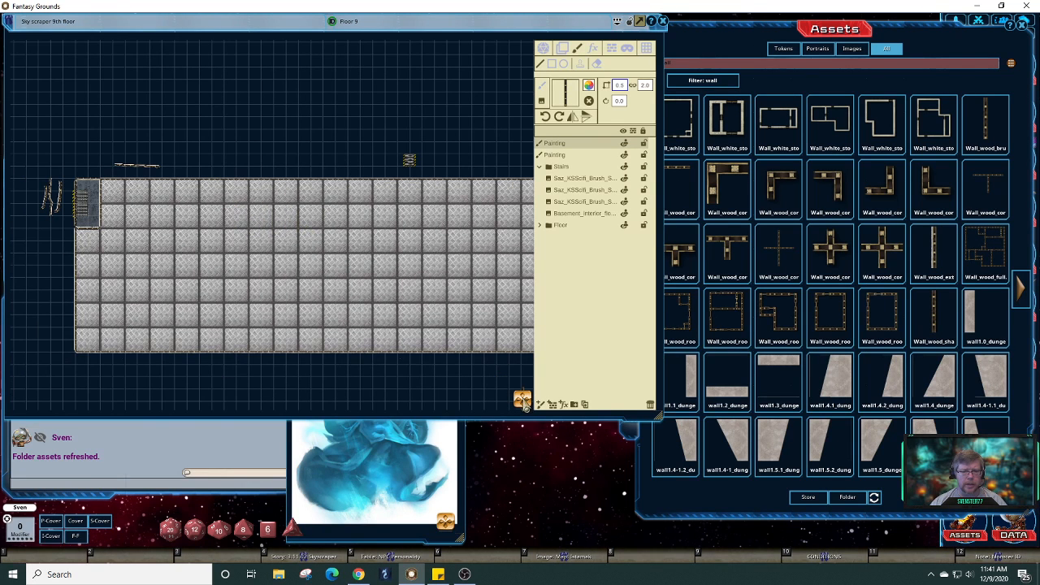
drag(524, 402, 532, 404)
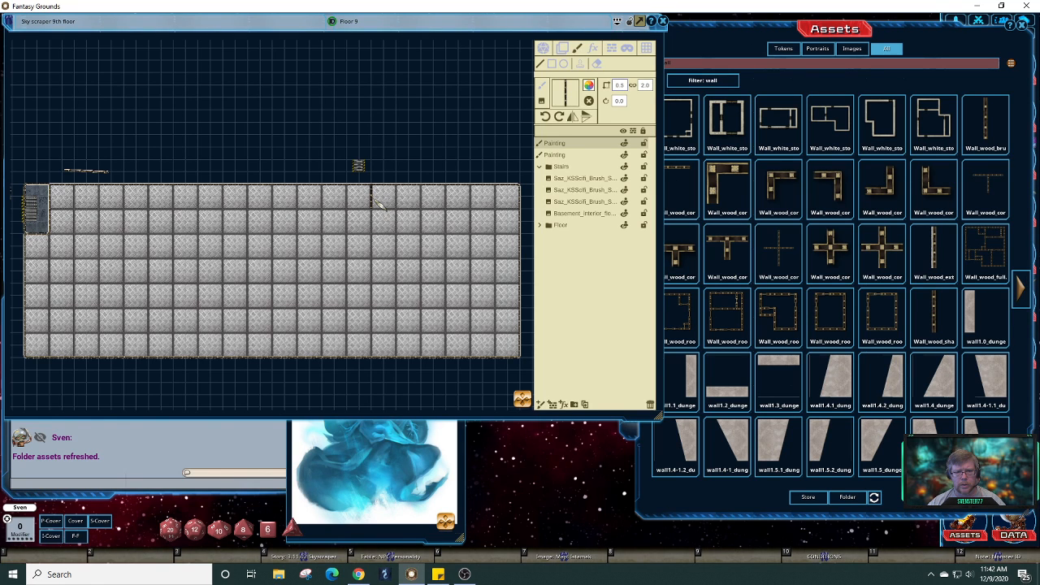
key(Right)
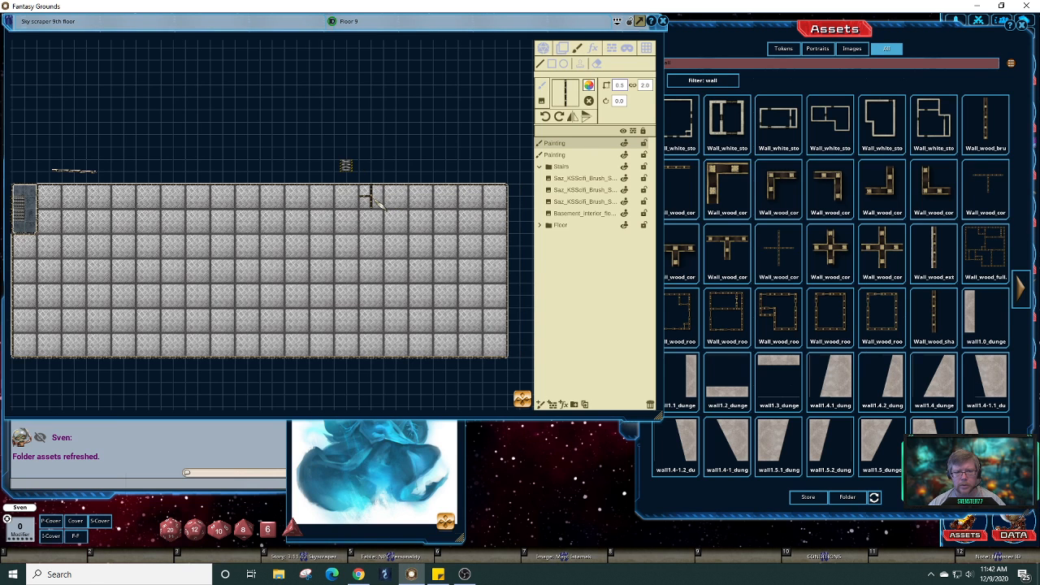
key(Right)
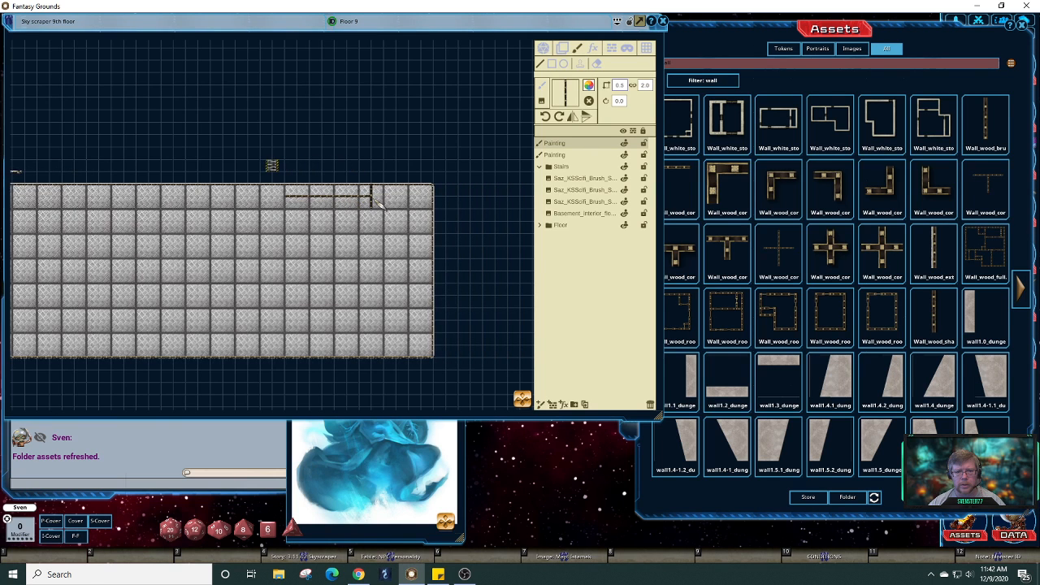
key(Right)
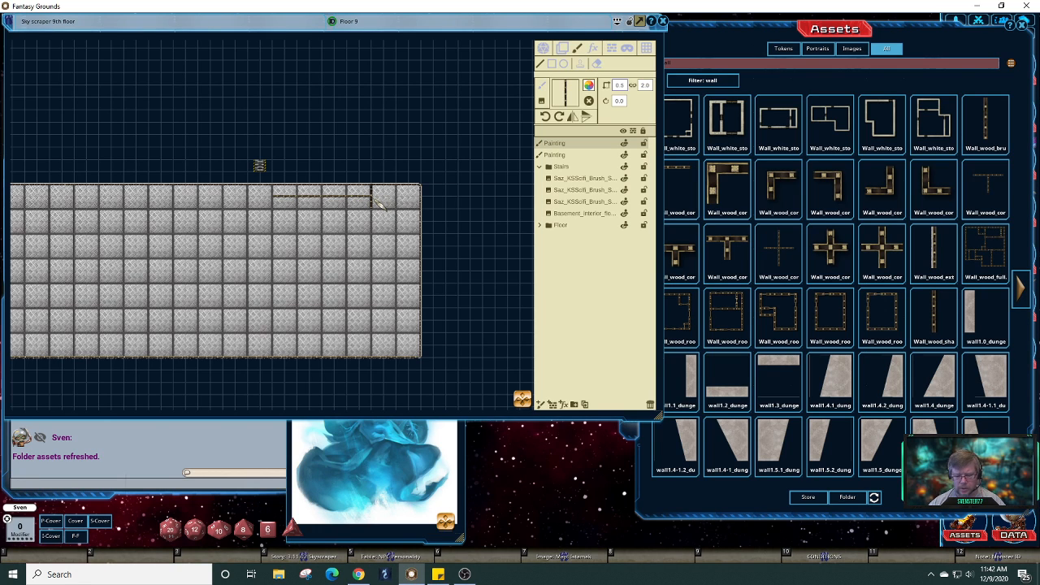
- Paint a vertical interior wall about five grid squares long downward from the right end of the horizontal interior wall
key(Down)
key(Down)
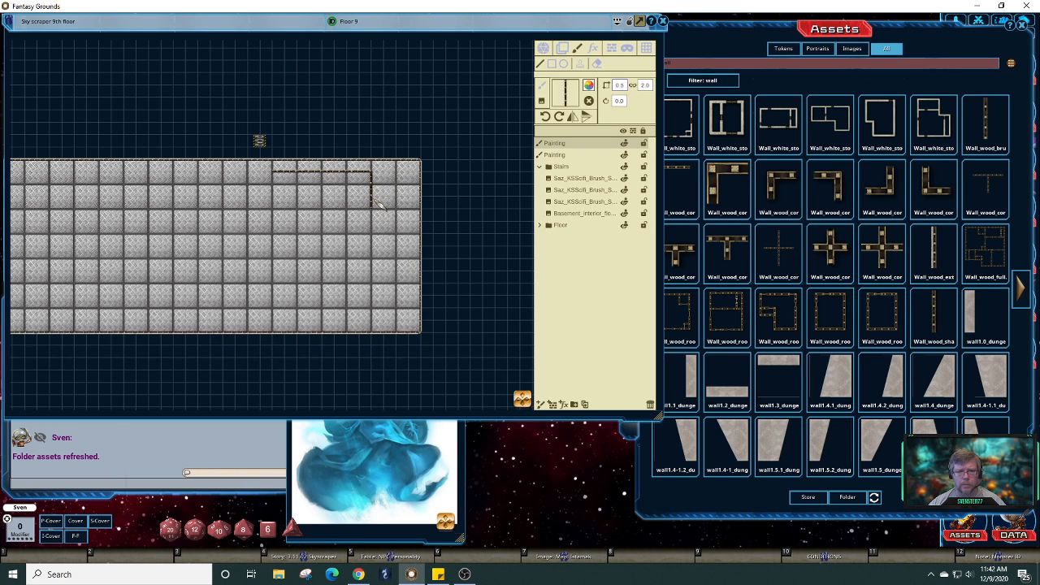
key(Down)
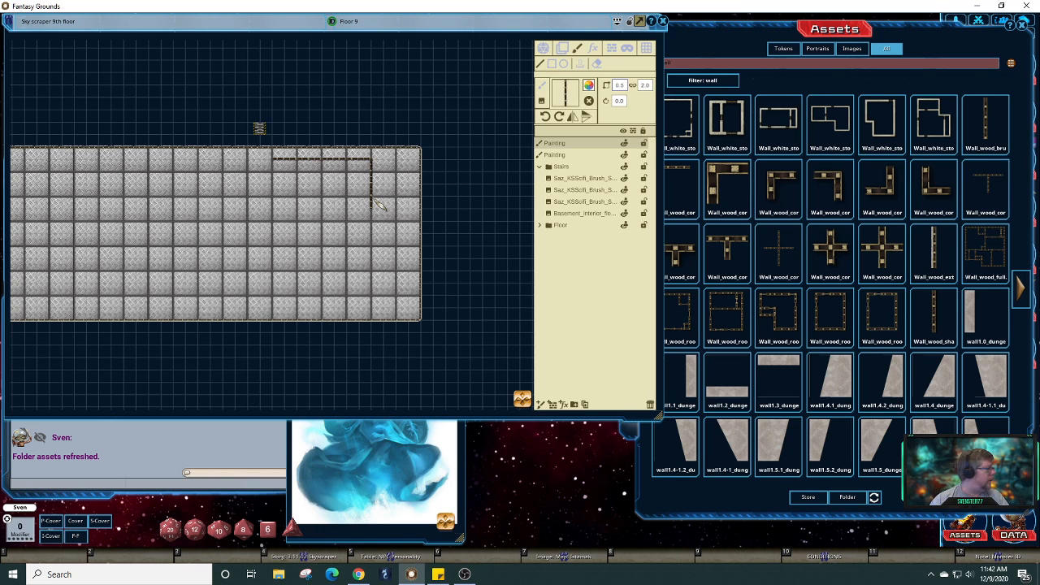
scroll(379, 205, down, 1)
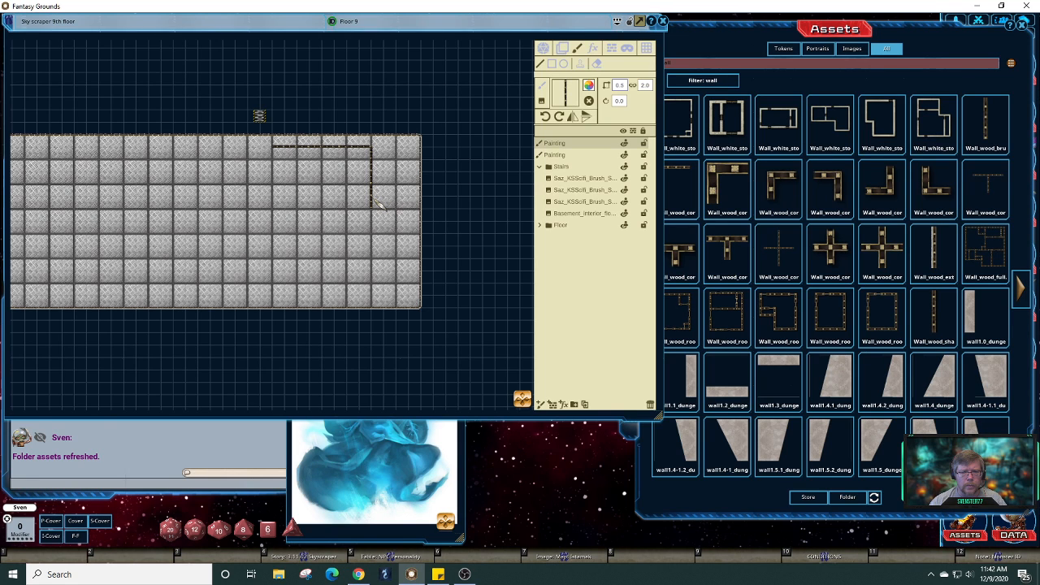
scroll(376, 201, down, 1)
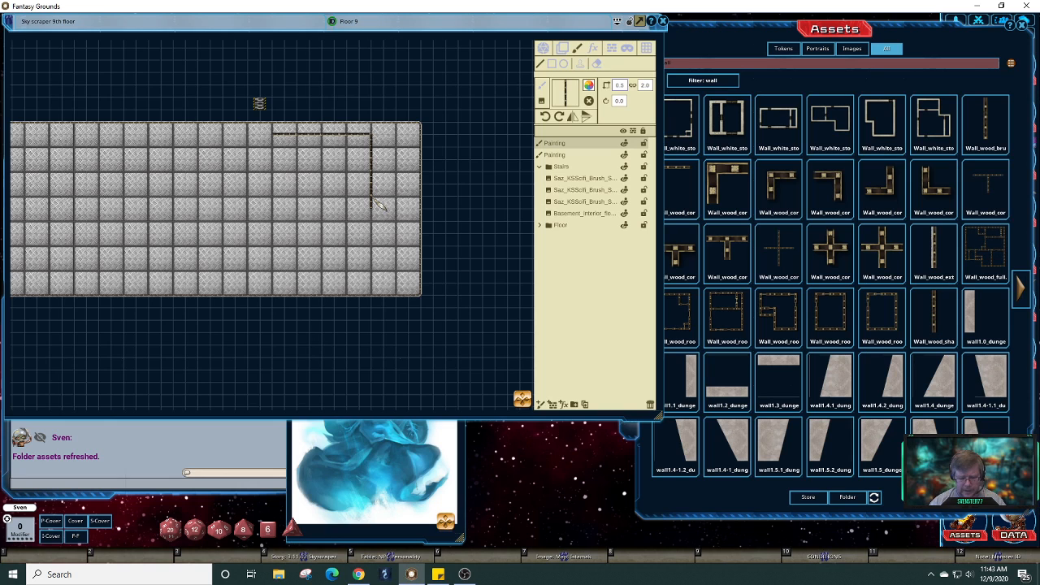
scroll(378, 205, down, 1)
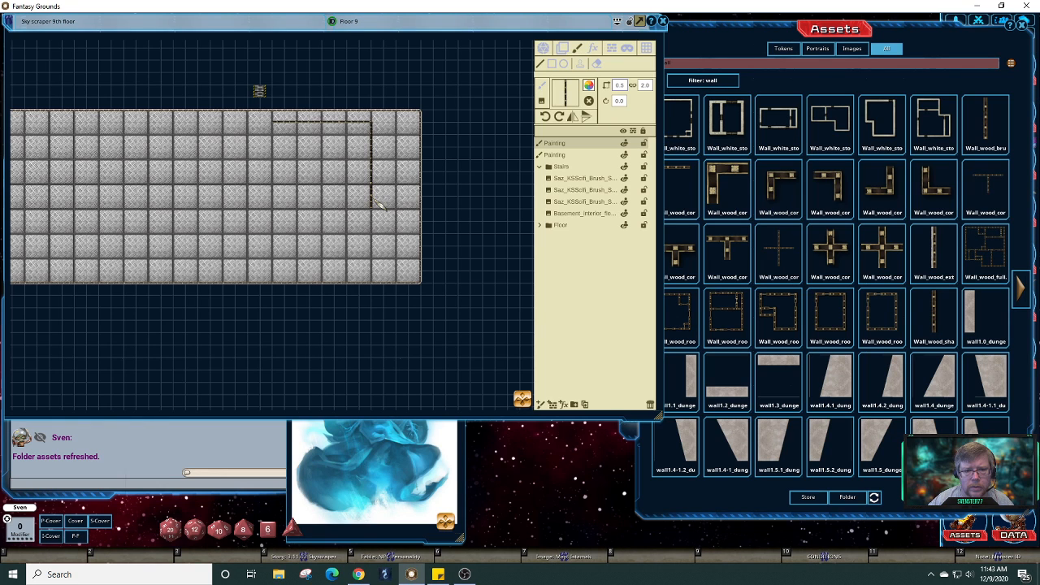
key(Up)
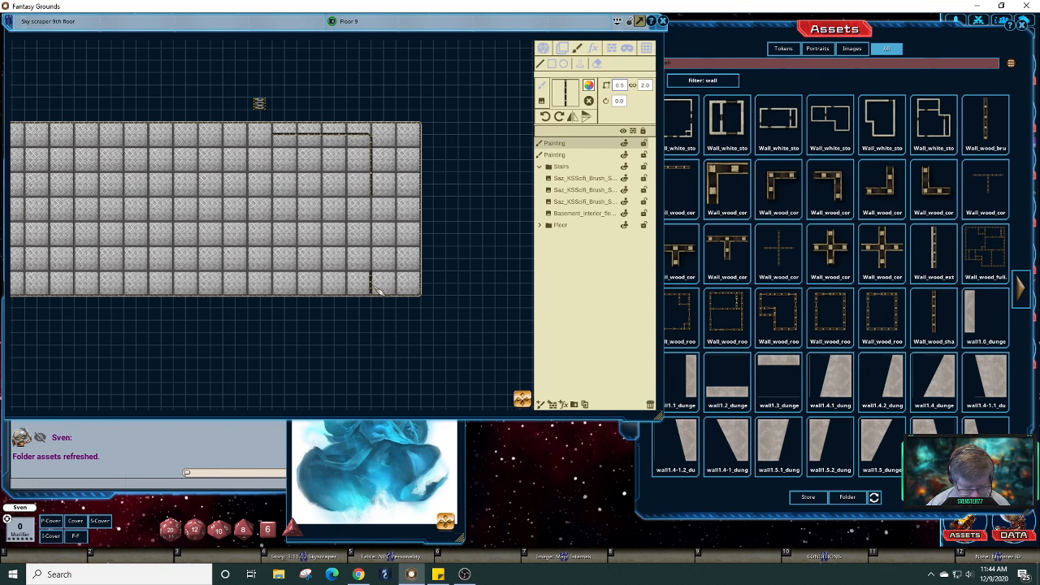
- Try to paint a vertical interior wall upward from near the floor's lower edge, four squares from the right edge
scroll(377, 290, up, 1)
scroll(376, 290, up, 3)
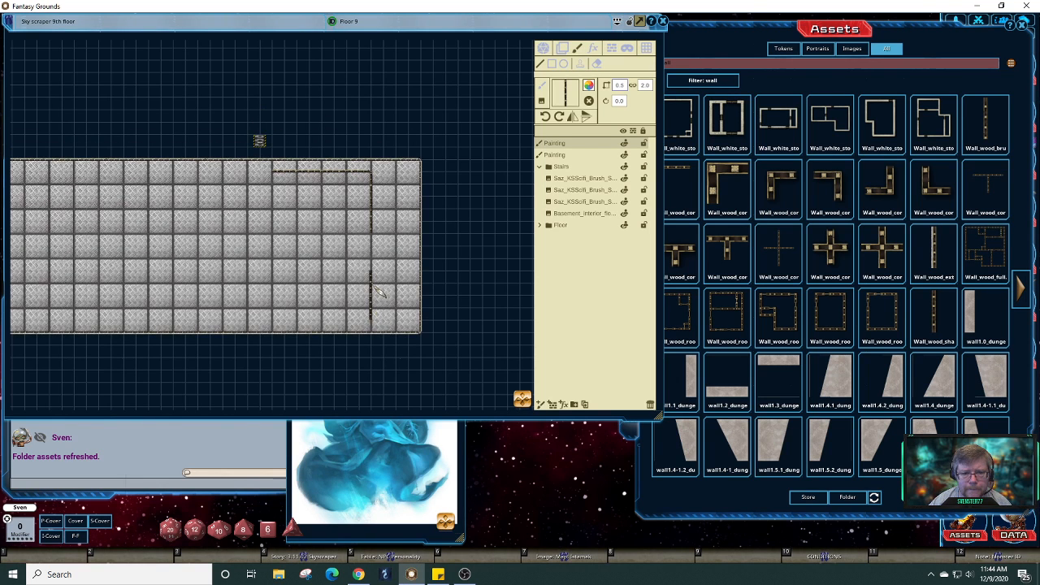
scroll(376, 291, up, 1)
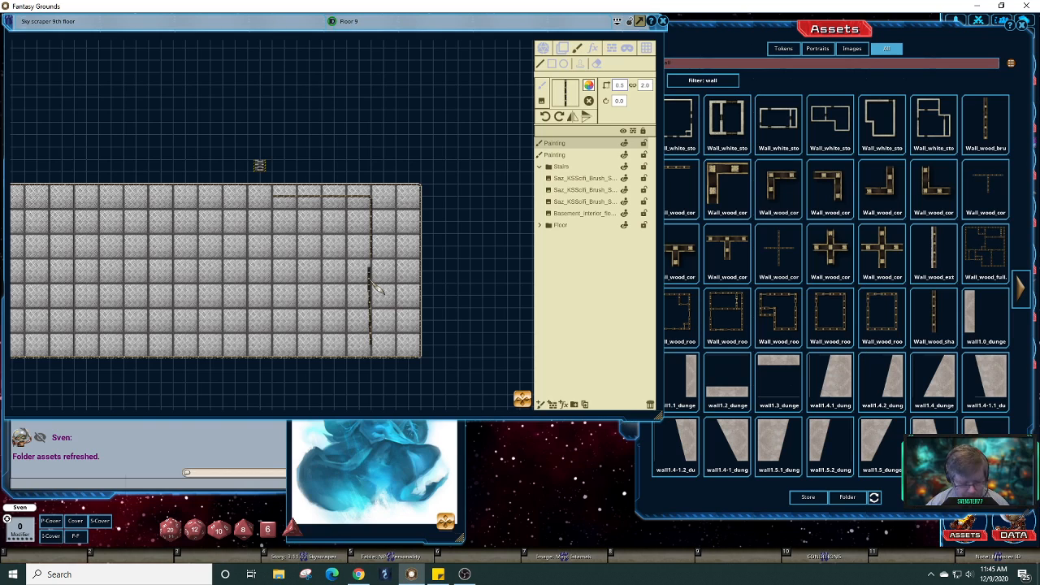
- Paint a vertical interior wall about five grid squares upward, starting one square above the floor's lower edge and four squares from its right edge
scroll(377, 288, up, 3)
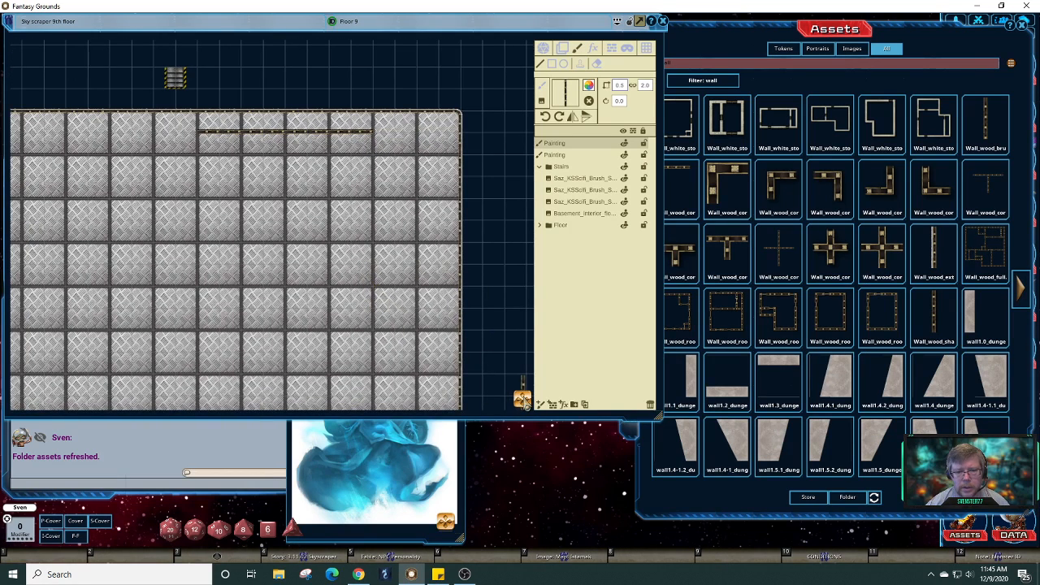
drag(523, 401, 517, 324)
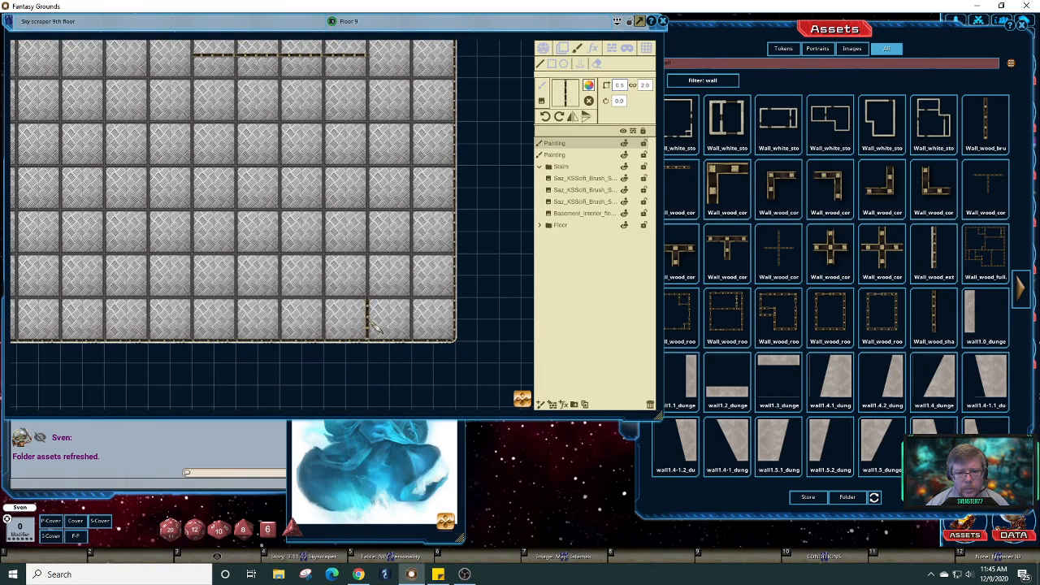
scroll(373, 326, up, 3)
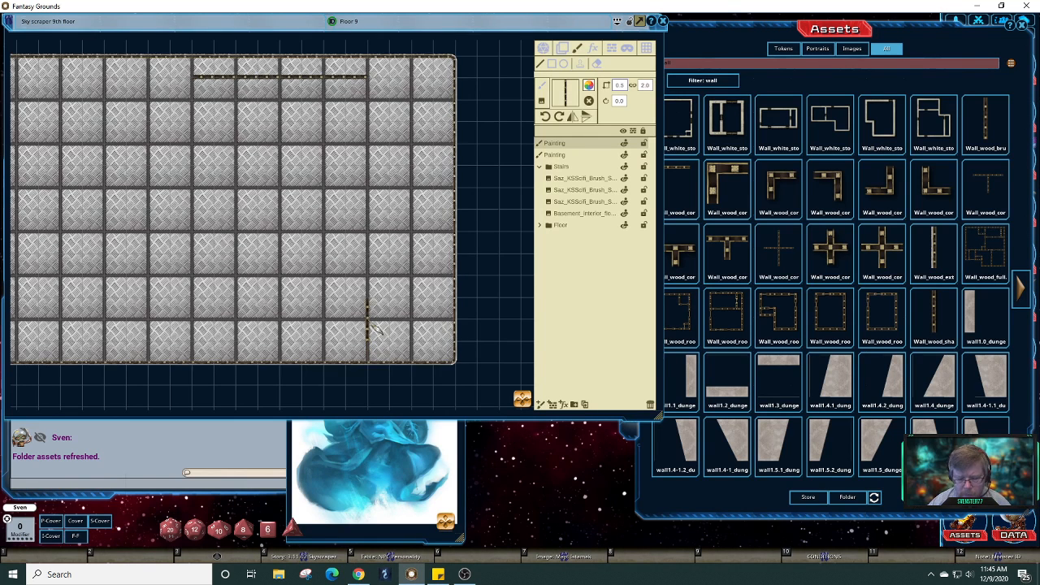
scroll(373, 326, up, 2)
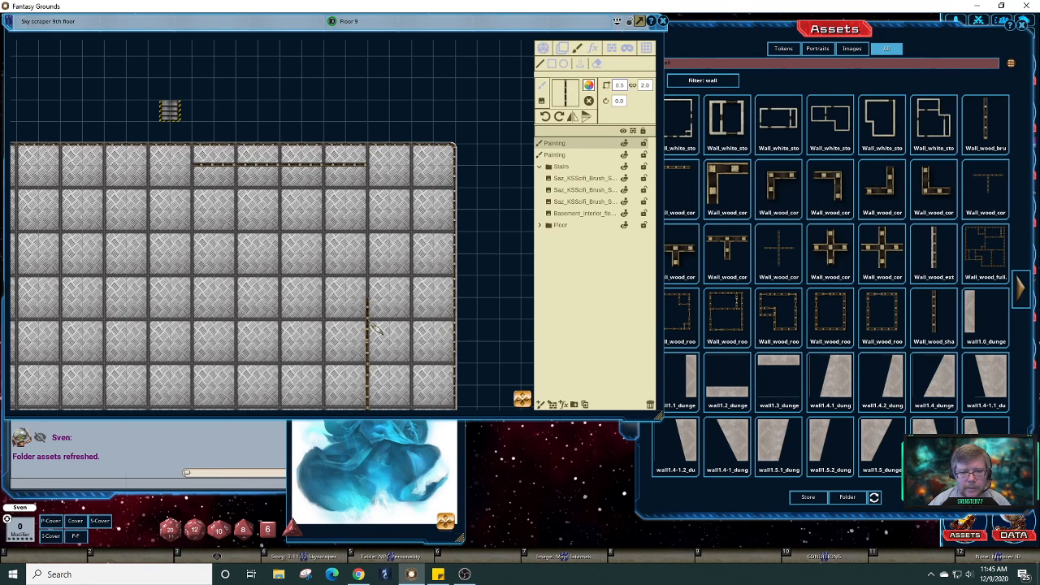
- Paint a horizontal interior wall ten grid squares long, running left from the upper end of the vertical wall
scroll(373, 326, left, 2)
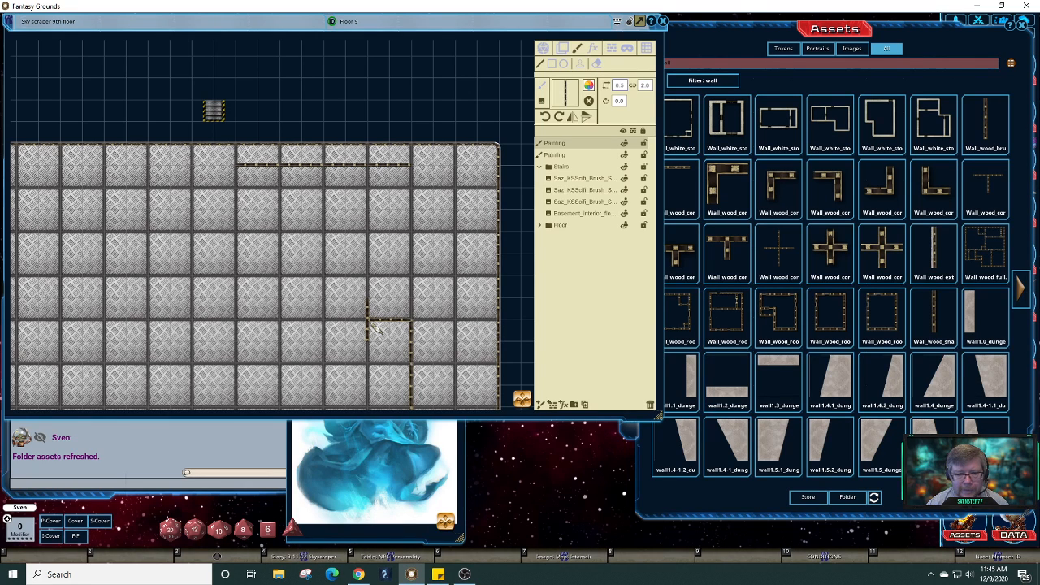
key(Left)
key(Left)
key(Left)
key(Left)
key(Left)
key(Left)
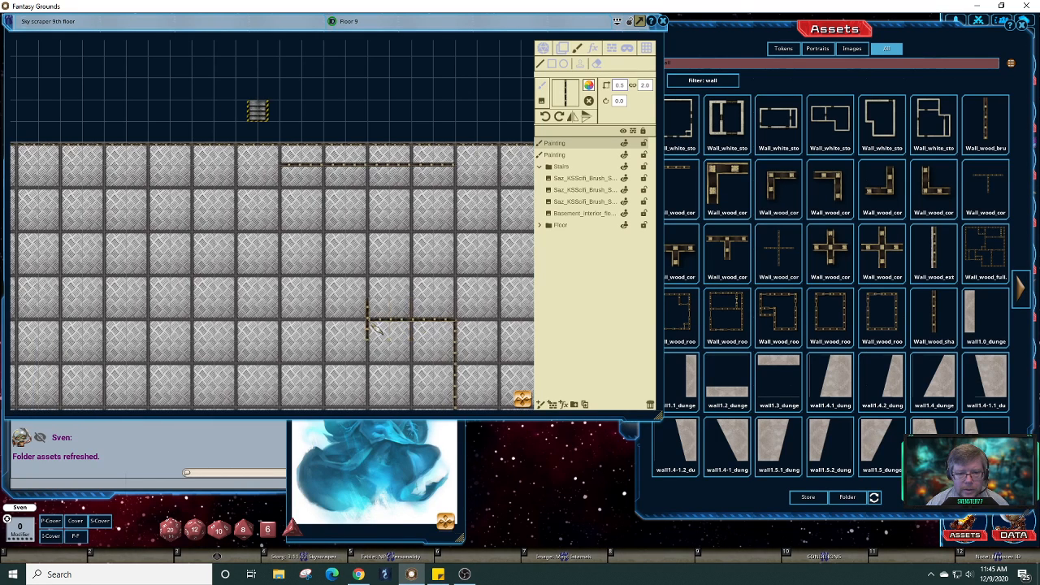
key(Left)
key(Left)
key(Left)
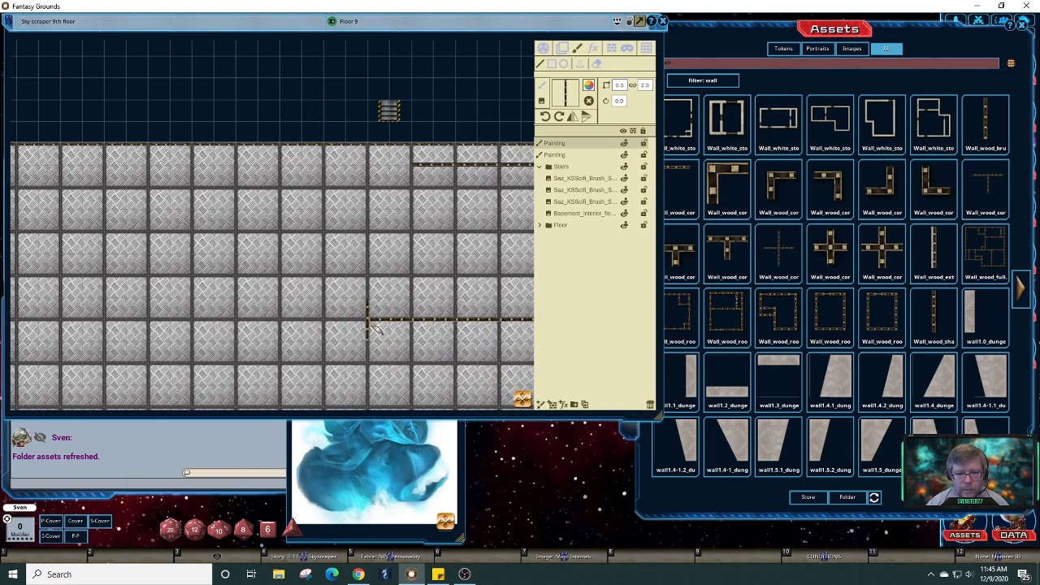
key(Right)
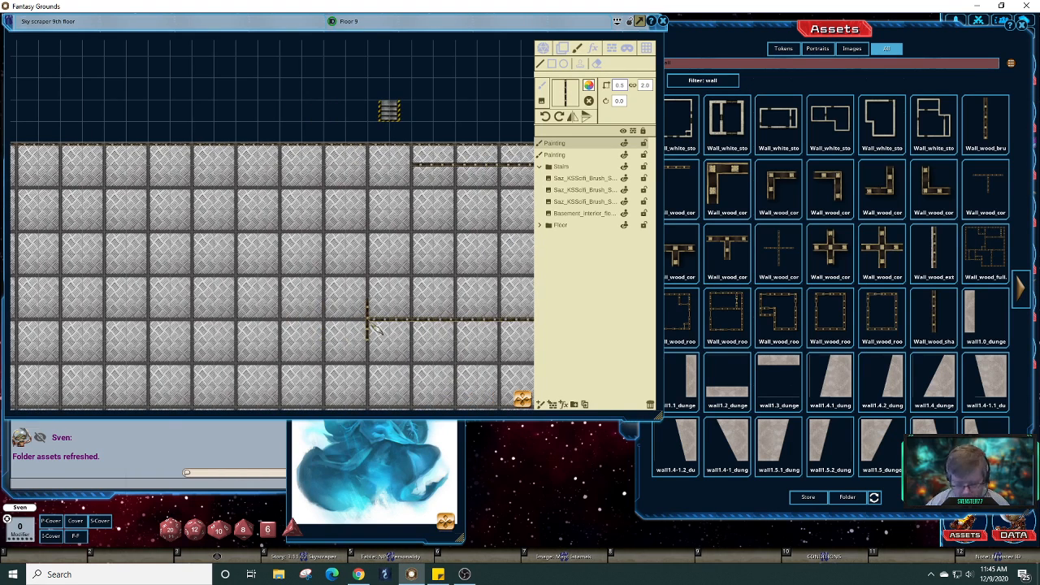
- Paint the room's left wall about five grid squares downward from the horizontal wall, ending one square above the floor's lower edge
key(Down)
key(Down)
key(Down)
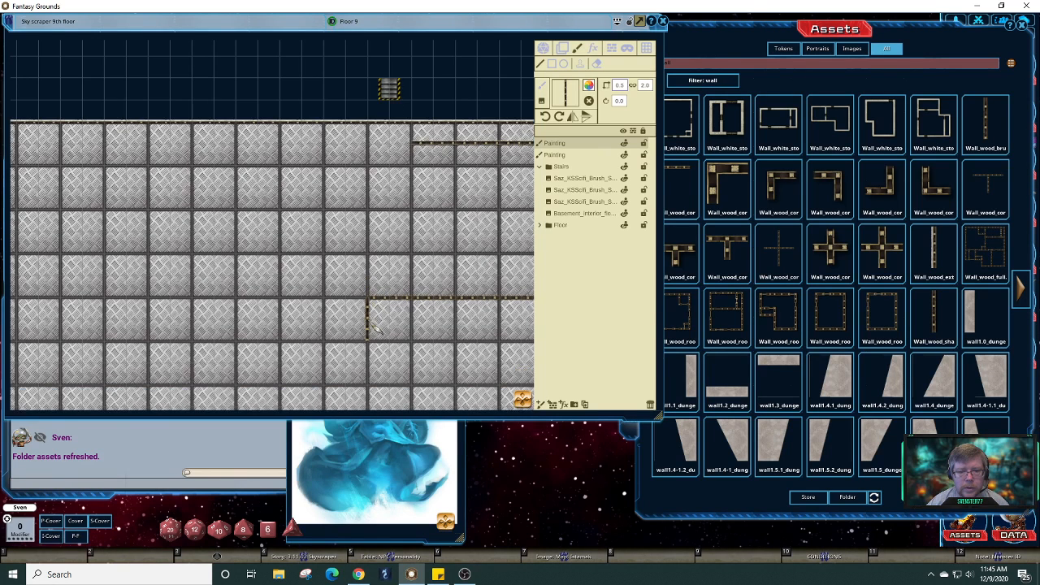
key(Down)
key(Down)
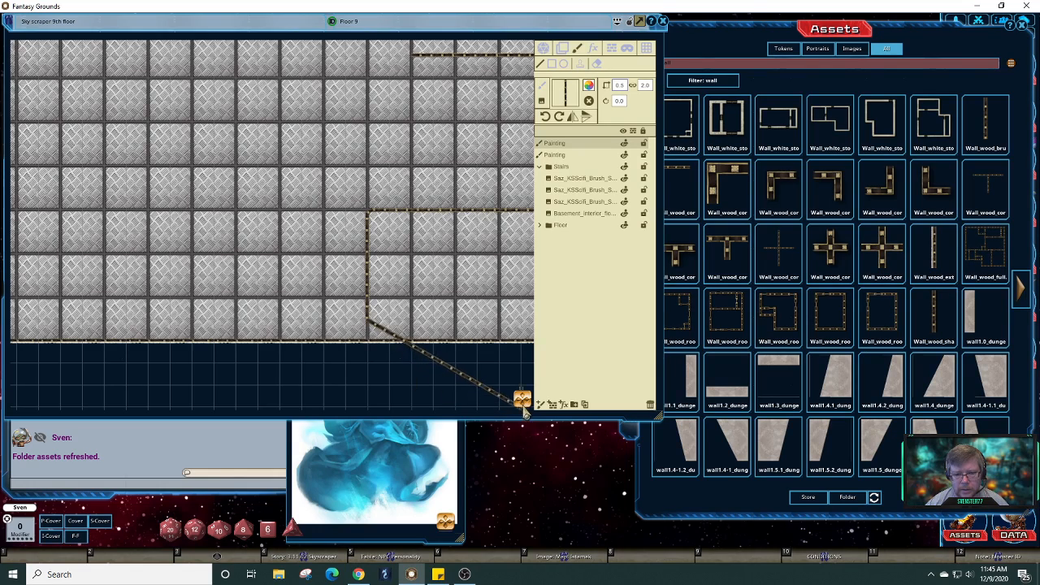
drag(521, 402, 543, 404)
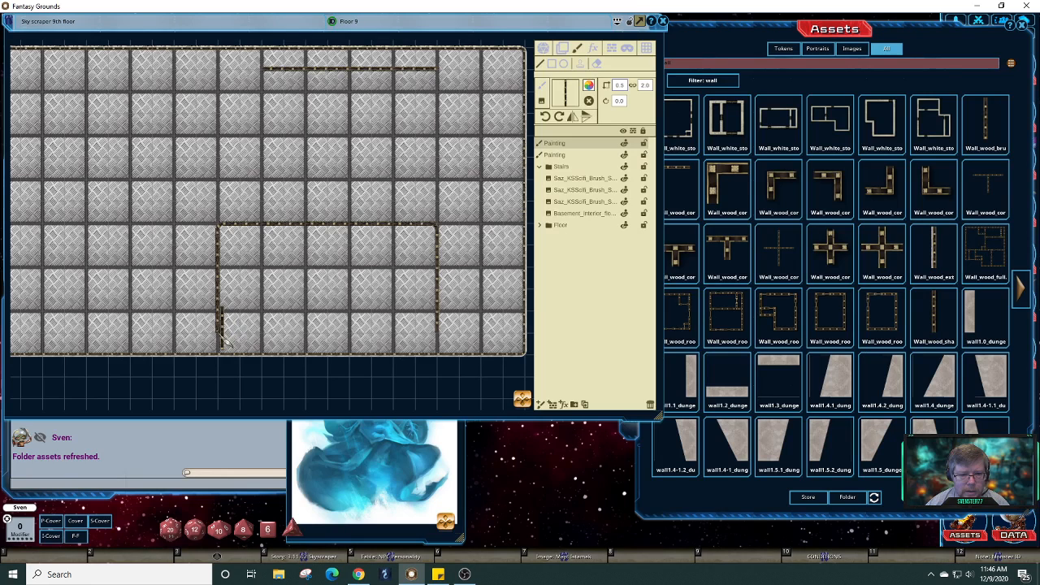
- Try to paint a horizontal wall two squares long along the room's open lower side, one square from its left wall
click(221, 334)
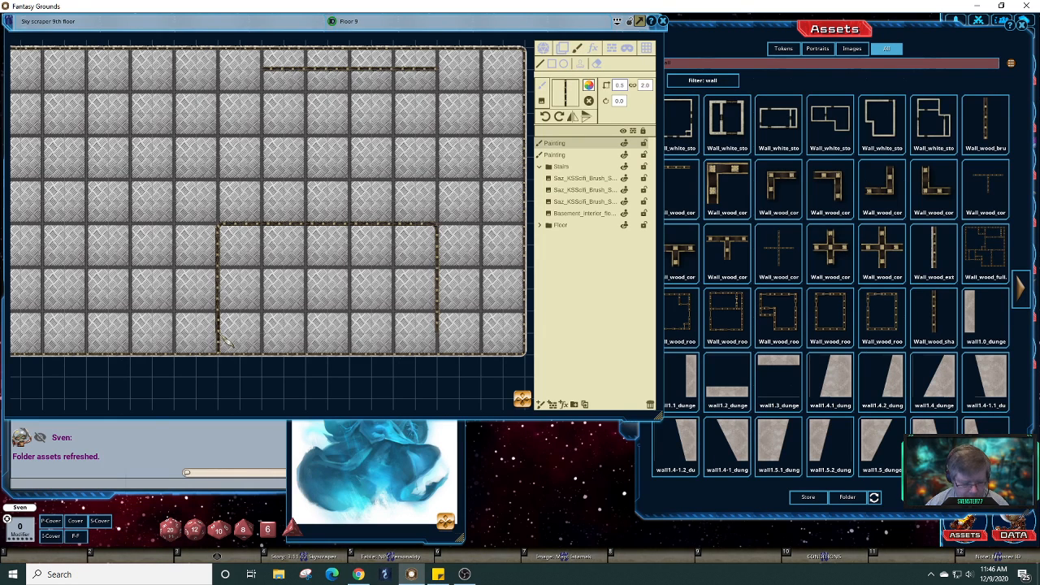
drag(229, 341, 289, 343)
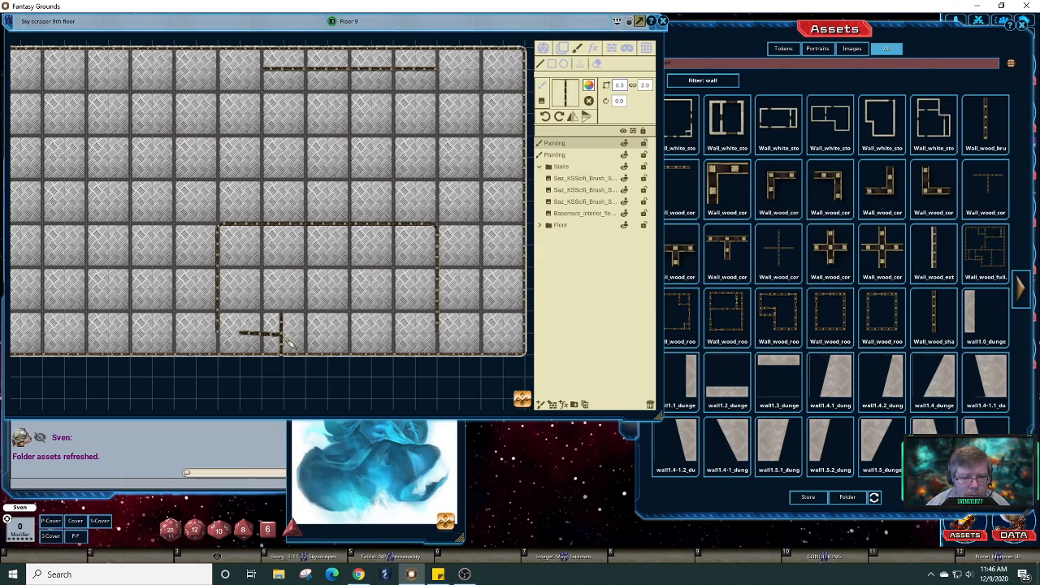
drag(288, 346, 248, 343)
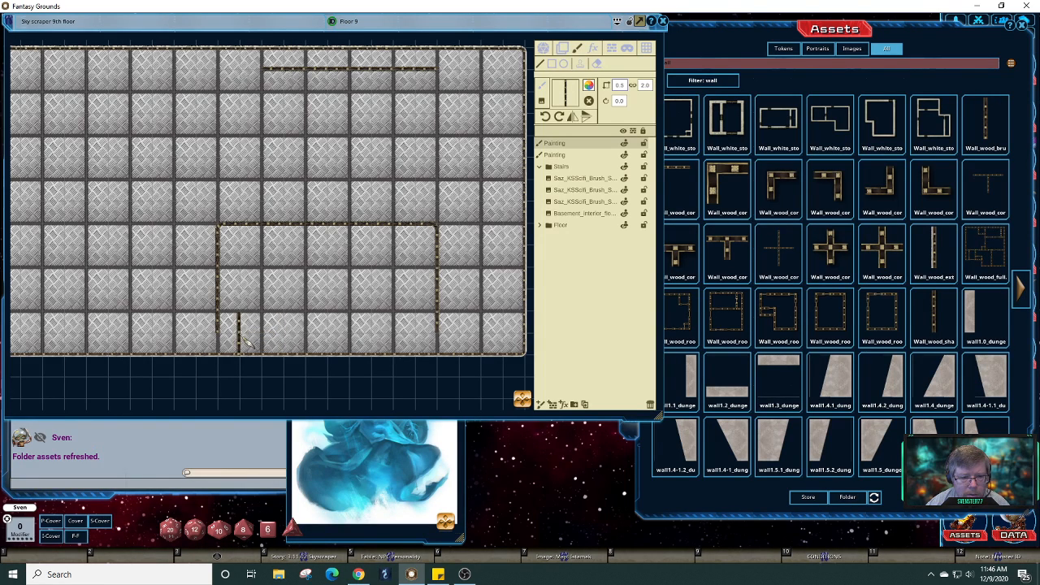
- Paint a two-square horizontal wall segment on the room's open lower side, leaving a one-square gap beside the left wall
scroll(250, 344, up, 5)
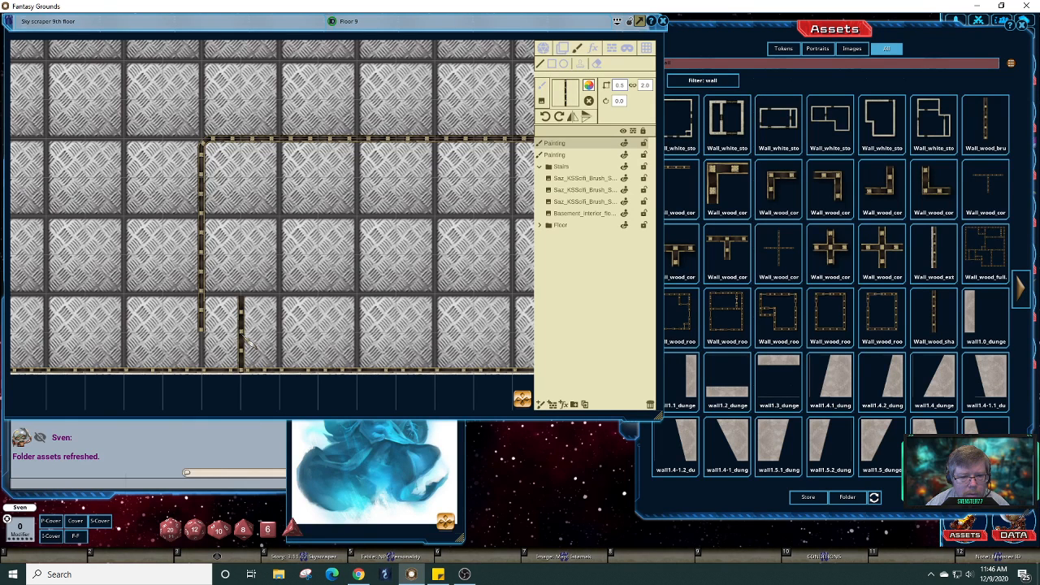
click(242, 334)
key(Right)
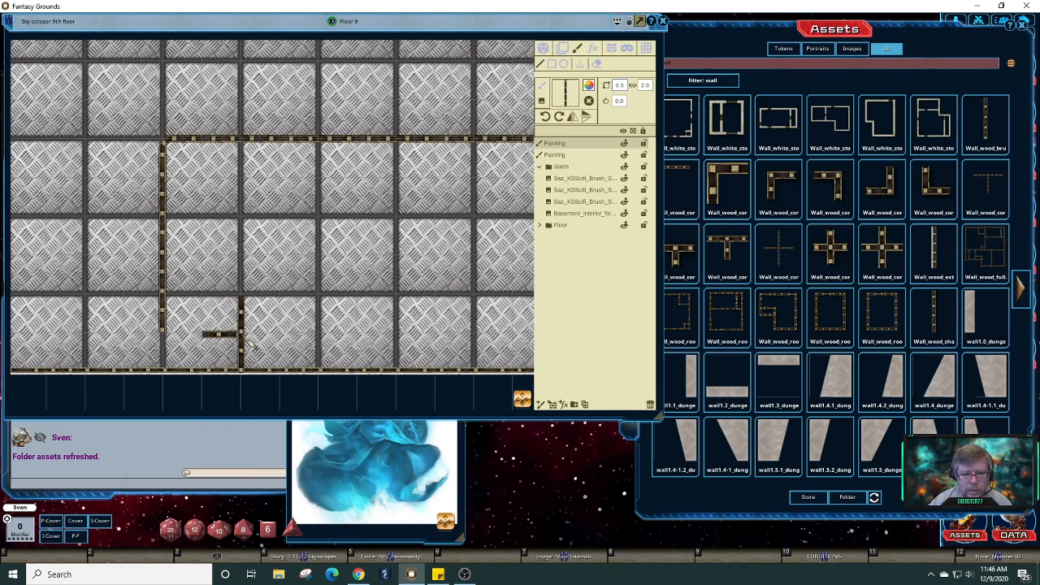
key(Right)
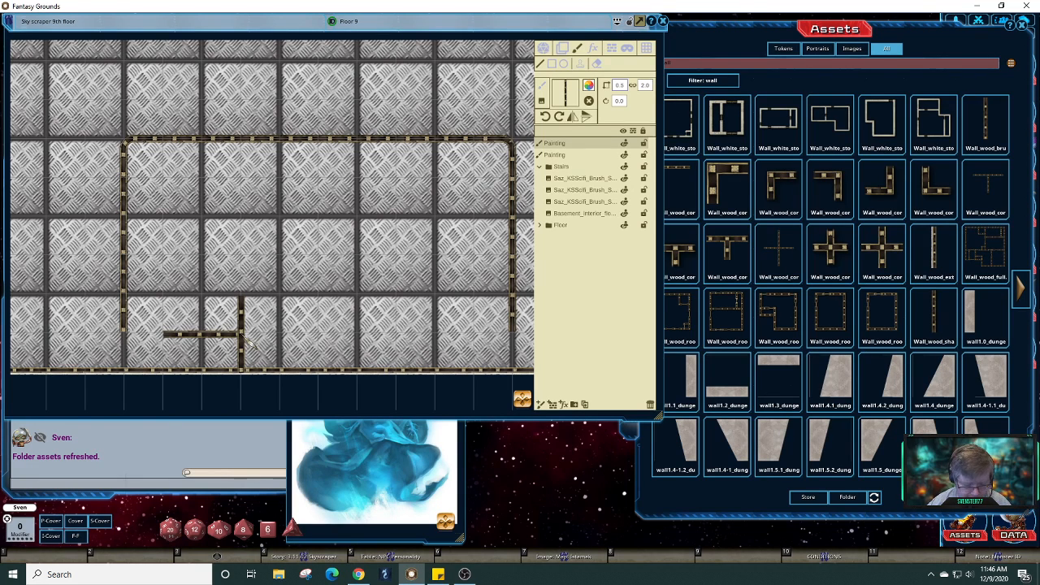
key(Right)
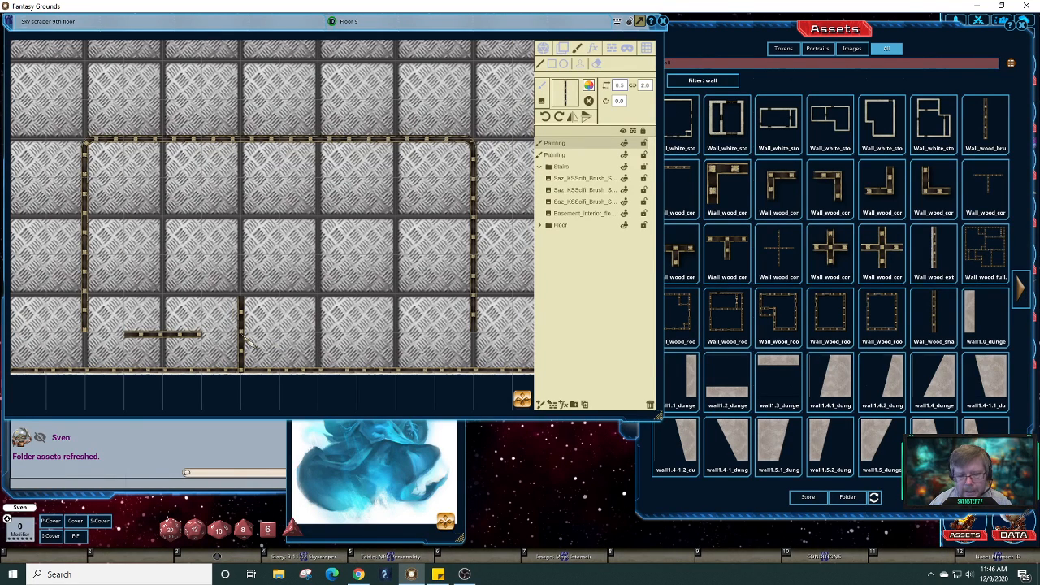
- Paint a one-square horizontal wall segment in line with the first, leaving a one-square gap between them
key(Right)
key(Right)
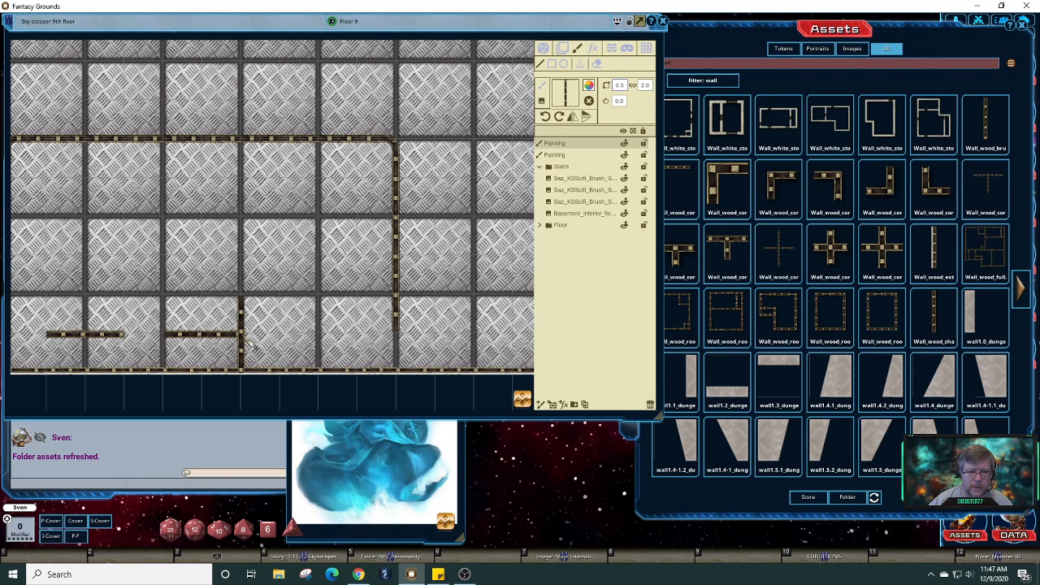
key(Left)
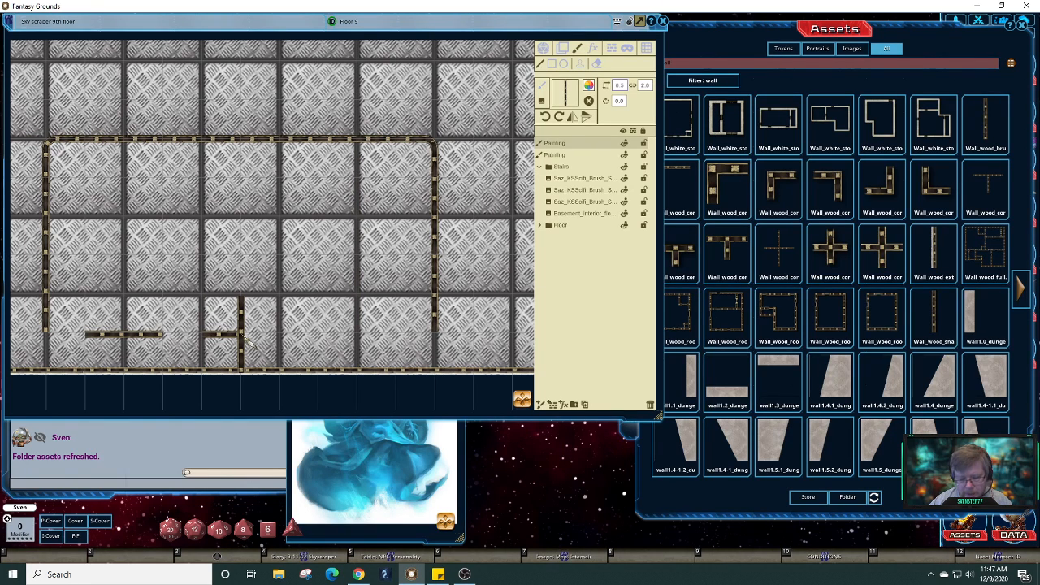
key(Right)
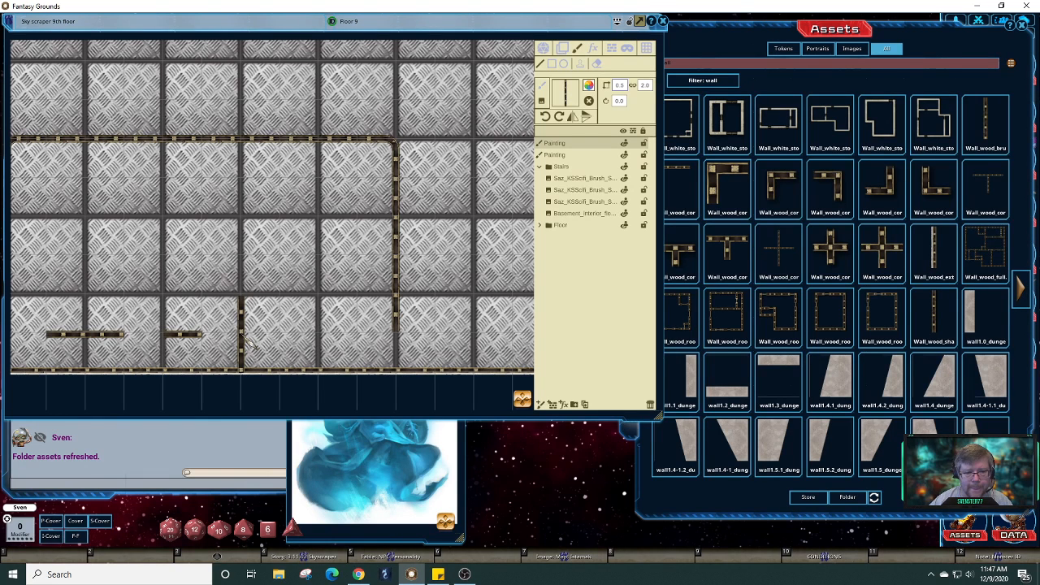
- Paint a three-square horizontal wall segment after another one-square gap, ending one square before the room's right wall
key(Right)
key(Right)
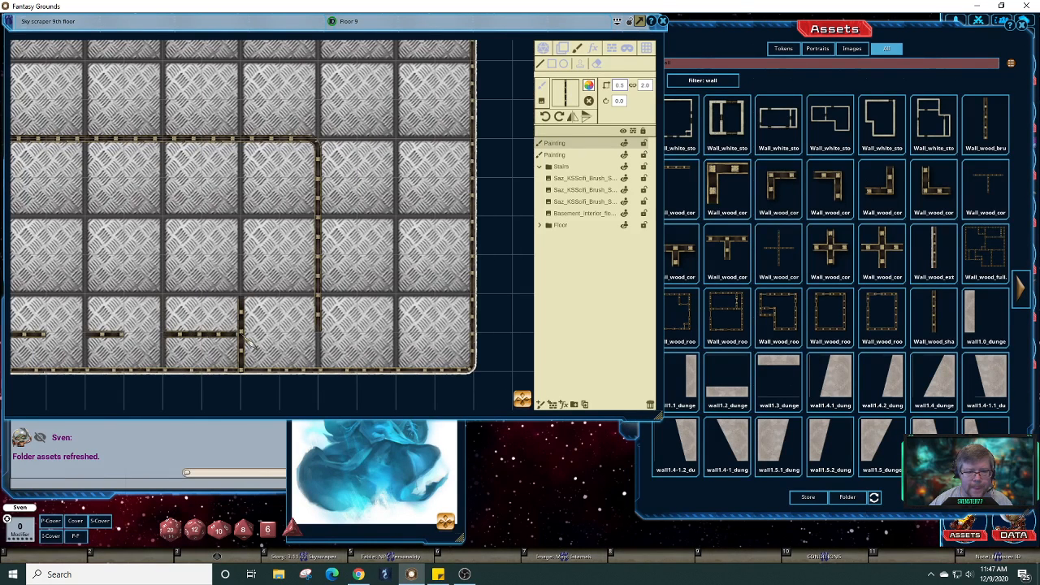
key(Right)
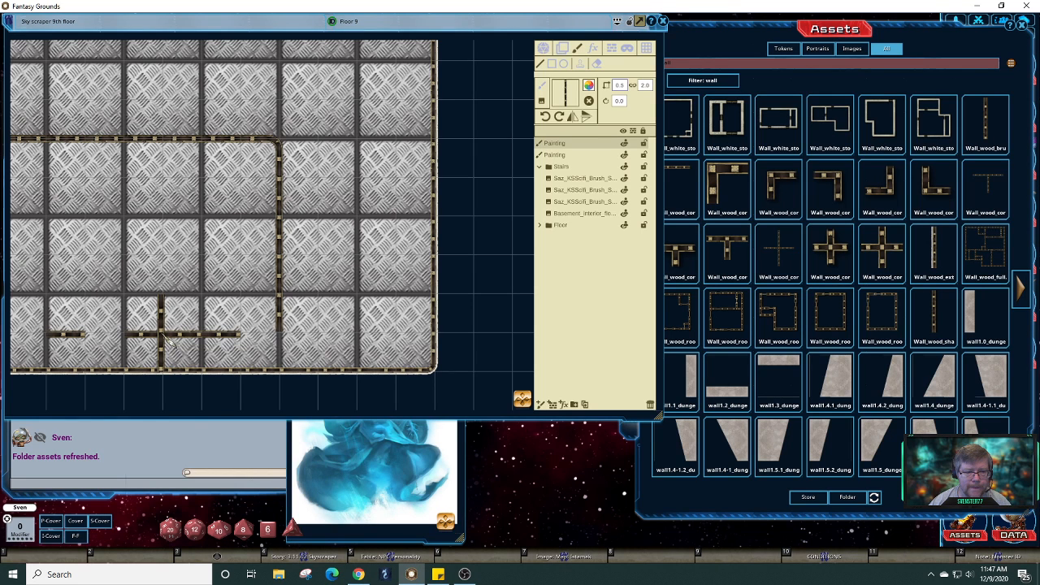
- Paint a vertical partition wall, about 2.5 squares long, from the lower wall segment up to the room block's top wall, 1.5 squares from its right wall
scroll(161, 335, up, 3)
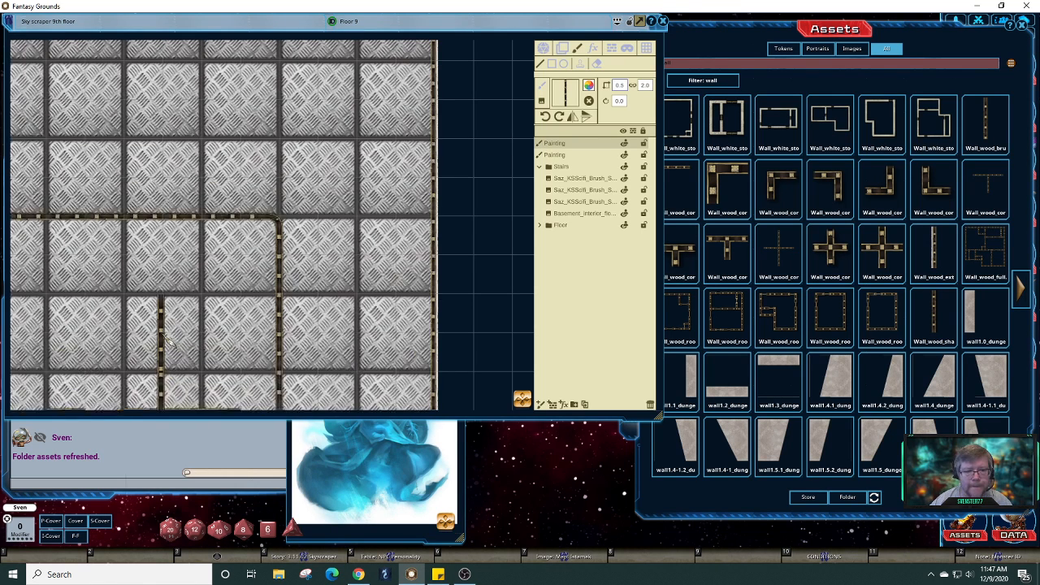
scroll(163, 336, up, 1)
scroll(162, 335, up, 1)
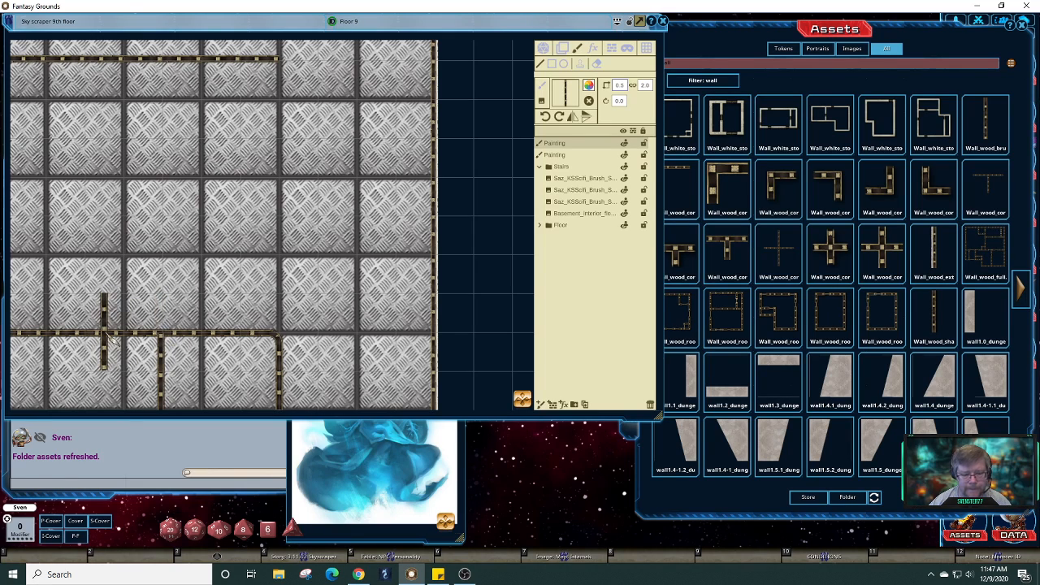
- Paint a second vertical partition, about 2.5 squares long, one square inside the block's left wall, from the lower segment up to the top wall
key(Down)
key(Down)
key(Down)
key(Down)
key(Left)
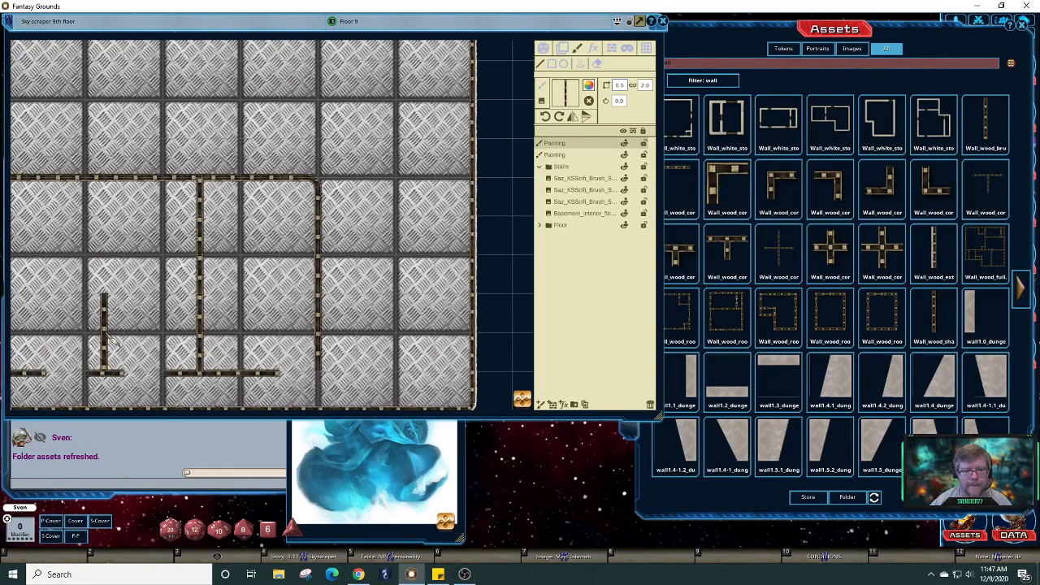
key(Left)
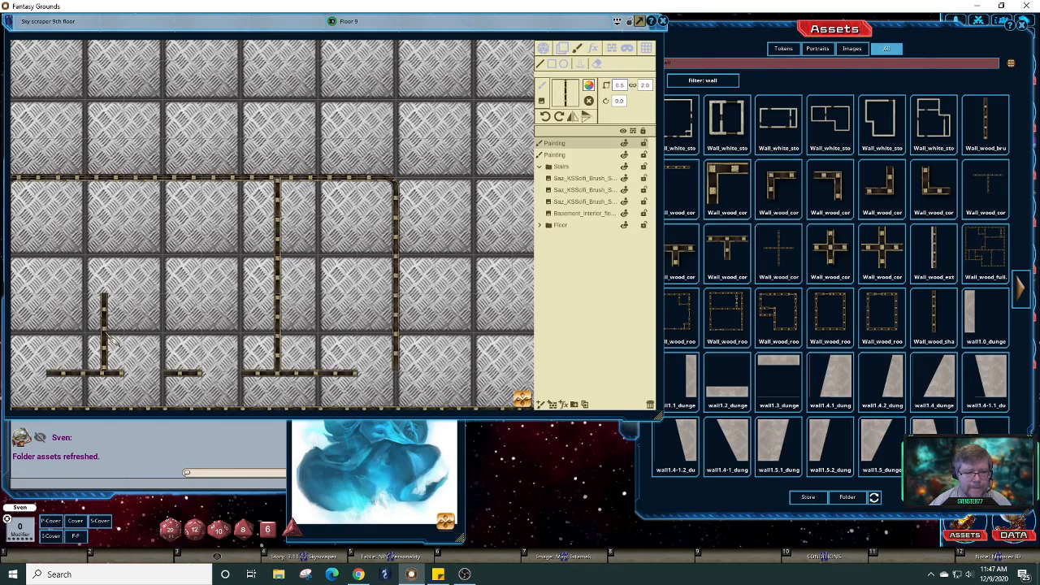
drag(105, 334, 147, 406)
scroll(92, 380, up, 4)
scroll(91, 380, up, 1)
scroll(146, 406, down, 5)
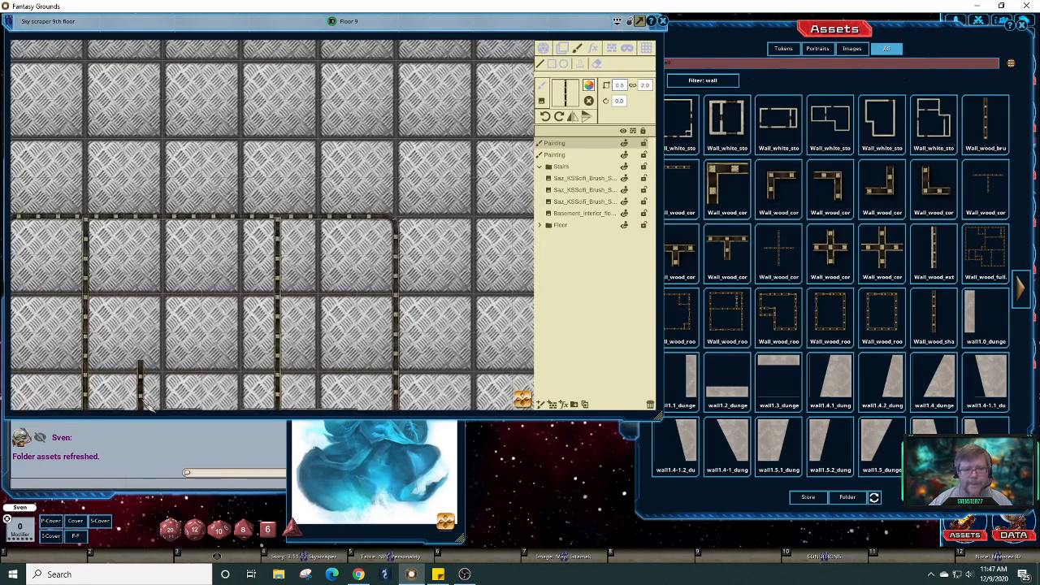
- Paint a third vertical partition from the left end of the short middle lower segment up to the block's top wall
scroll(147, 406, left, 1)
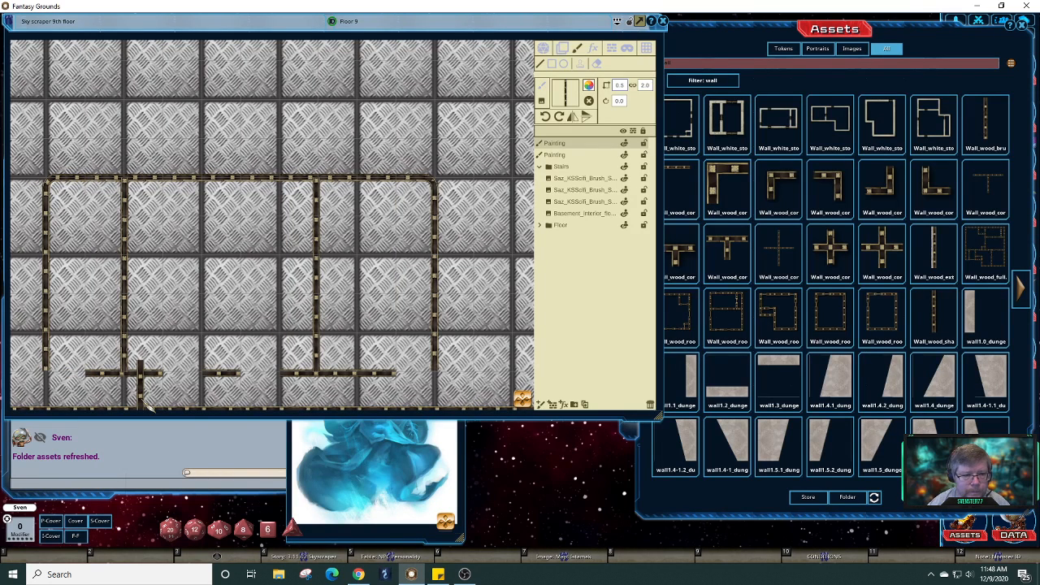
drag(146, 404, 207, 377)
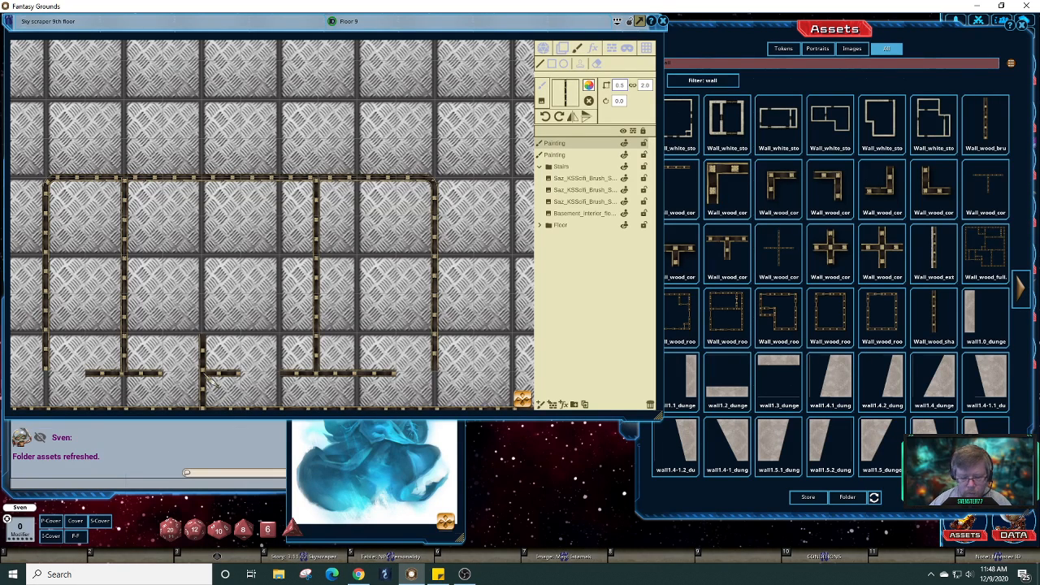
scroll(206, 379, up, 2)
scroll(208, 381, up, 3)
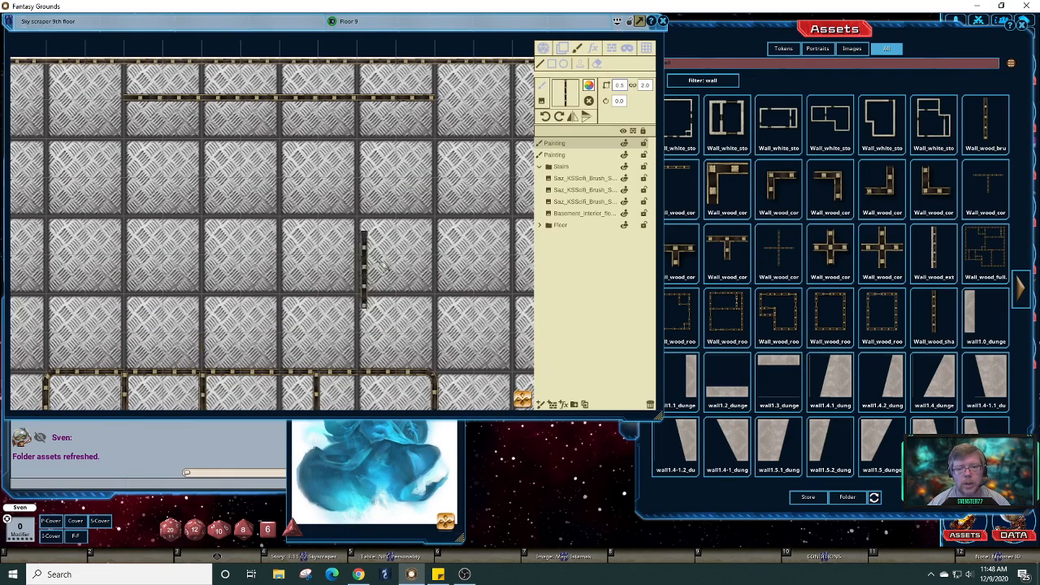
- Paint a one-square vertical wall stub half a square to the left of the finished room block, starting level with its top wall
scroll(380, 244, down, 1)
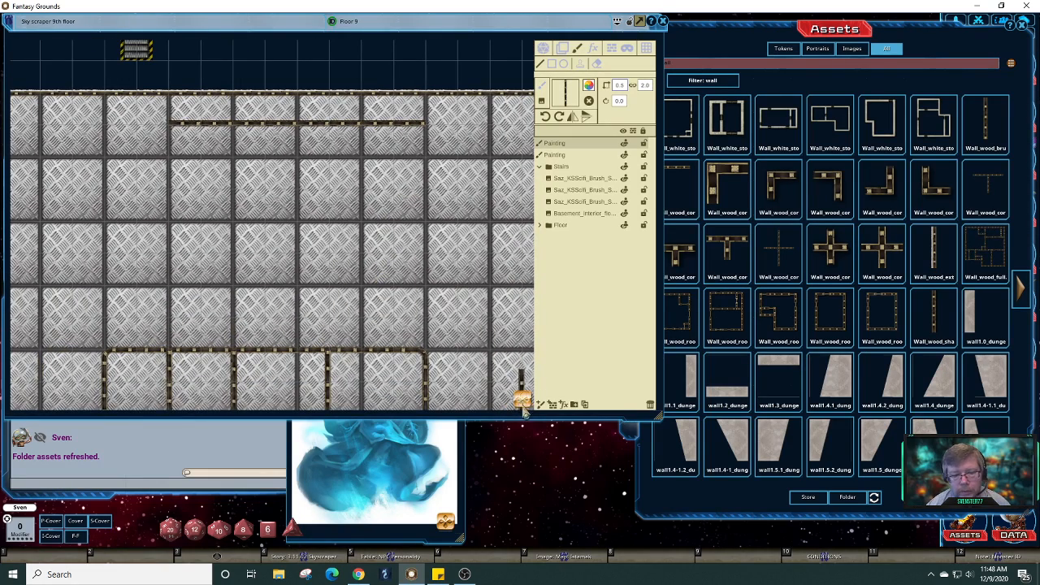
drag(524, 402, 529, 379)
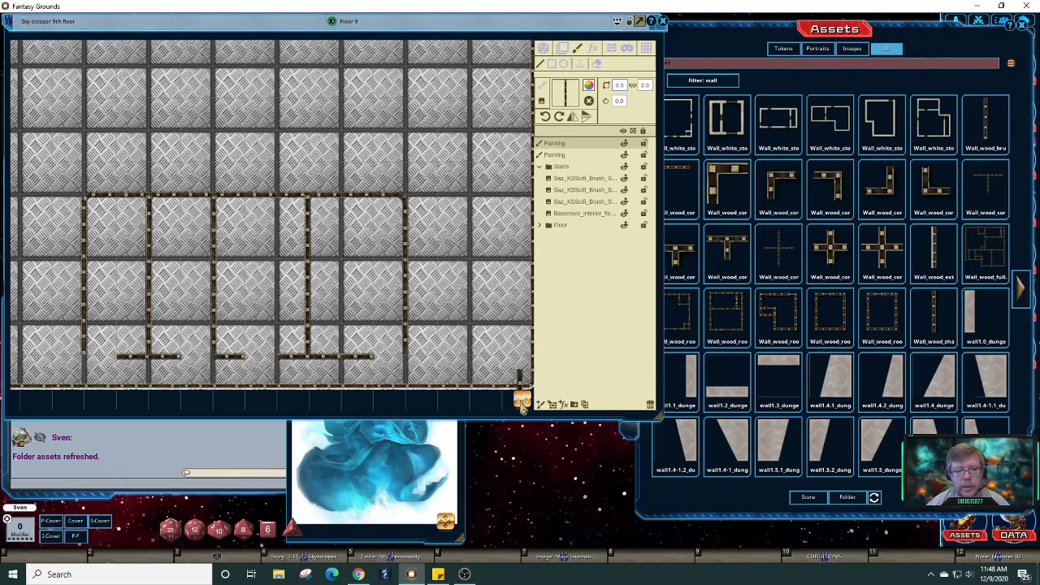
mouse_move(521, 401)
mouse_down()
mouse_move(557, 393)
mouse_move(499, 395)
mouse_move(538, 401)
mouse_move(520, 405)
mouse_up()
scroll(523, 360, down, 2)
scroll(526, 358, down, 1)
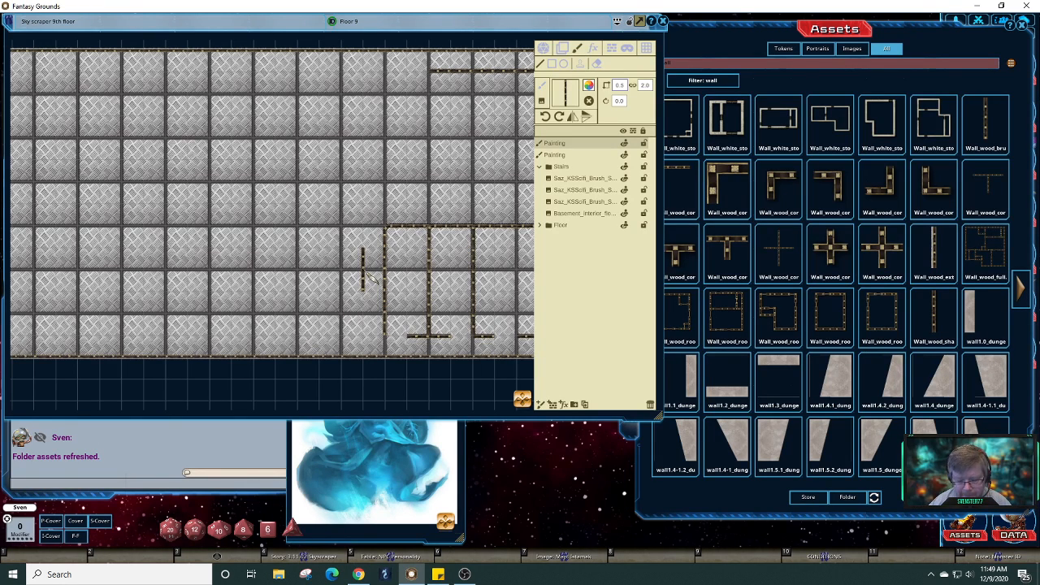
scroll(365, 271, up, 2)
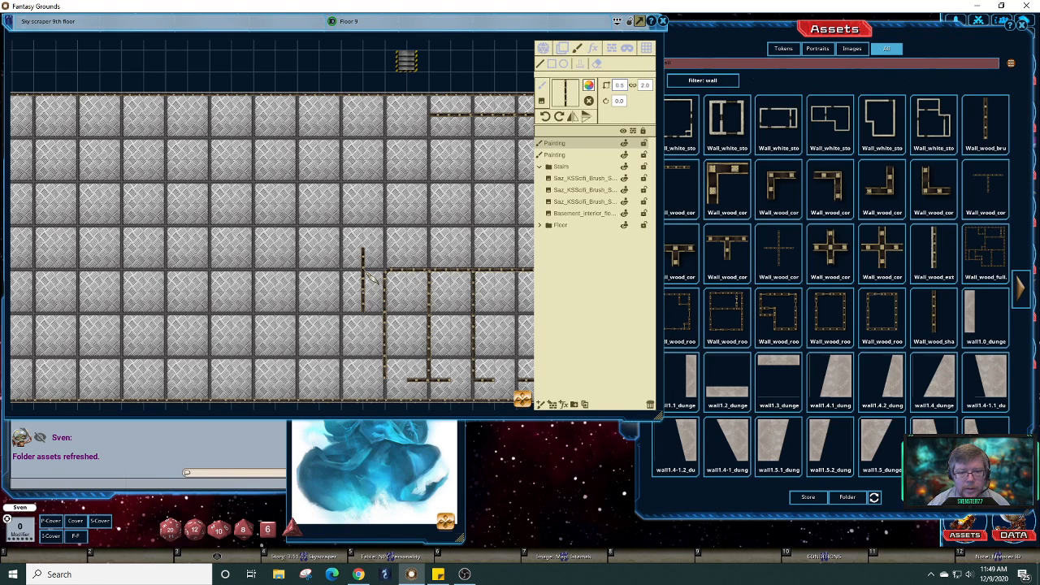
- Paint a horizontal top wall about 5.5 squares long leftward from the upper end of the wall stub
key(Left)
key(Left)
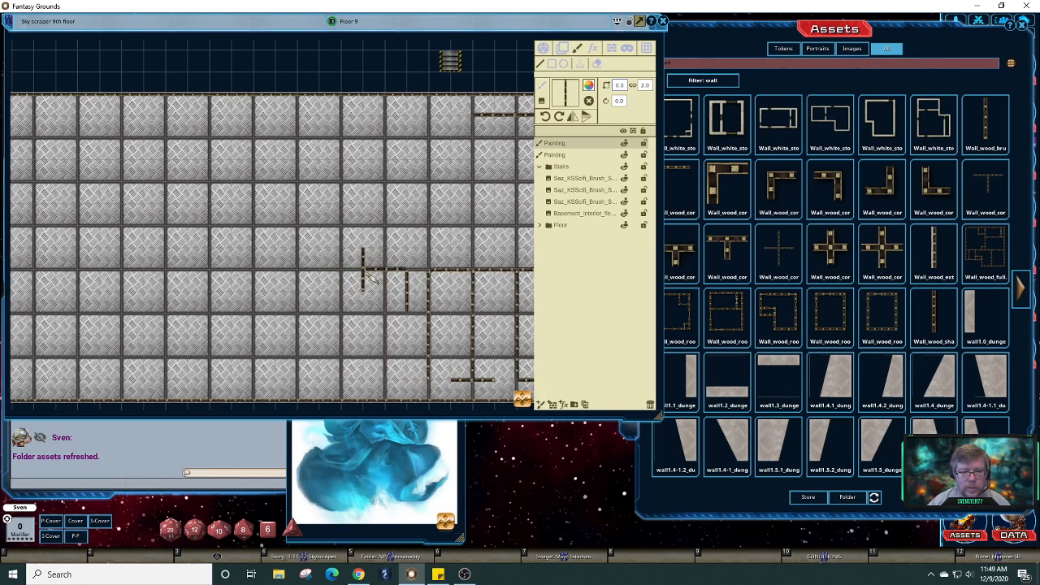
key(Left)
key(Left)
key(Left)
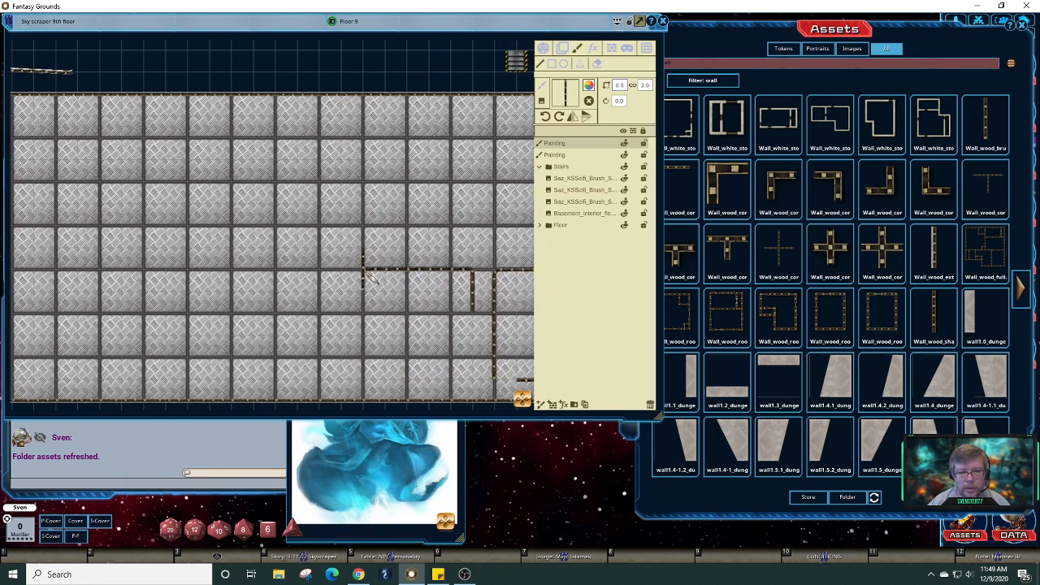
key(Left)
key(Left)
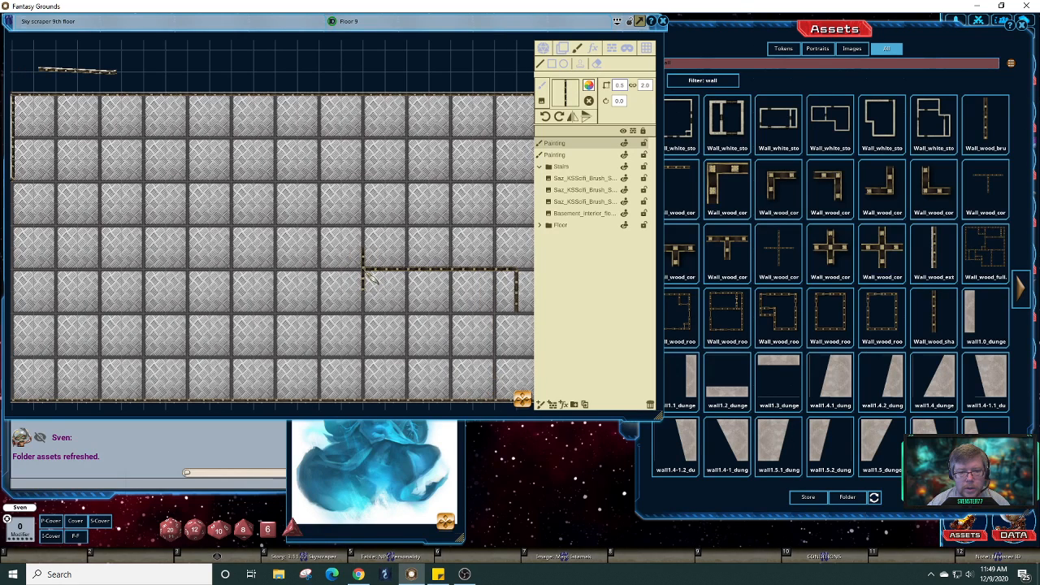
key(Left)
key(Left)
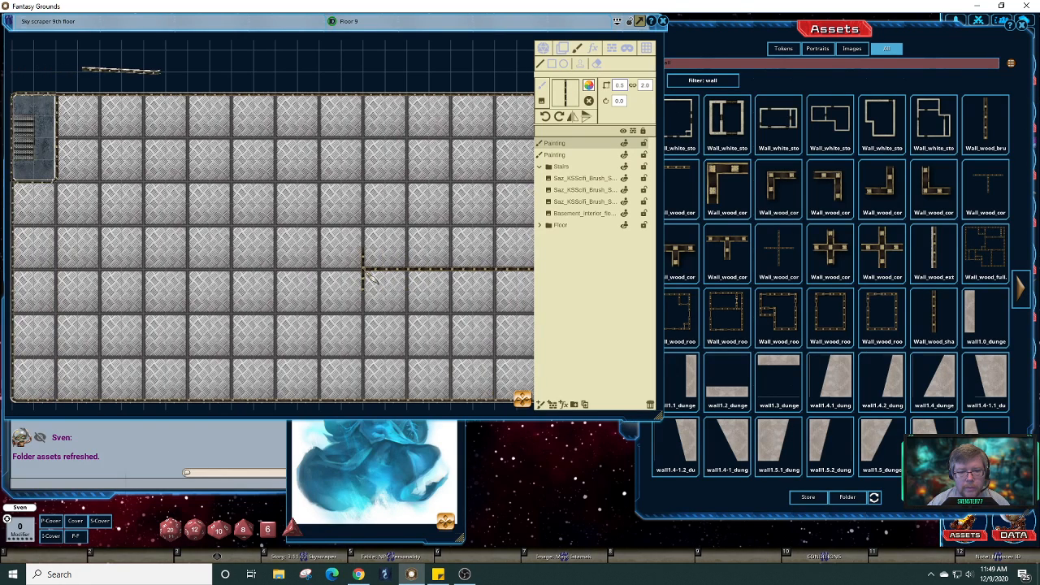
key(Left)
key(Left)
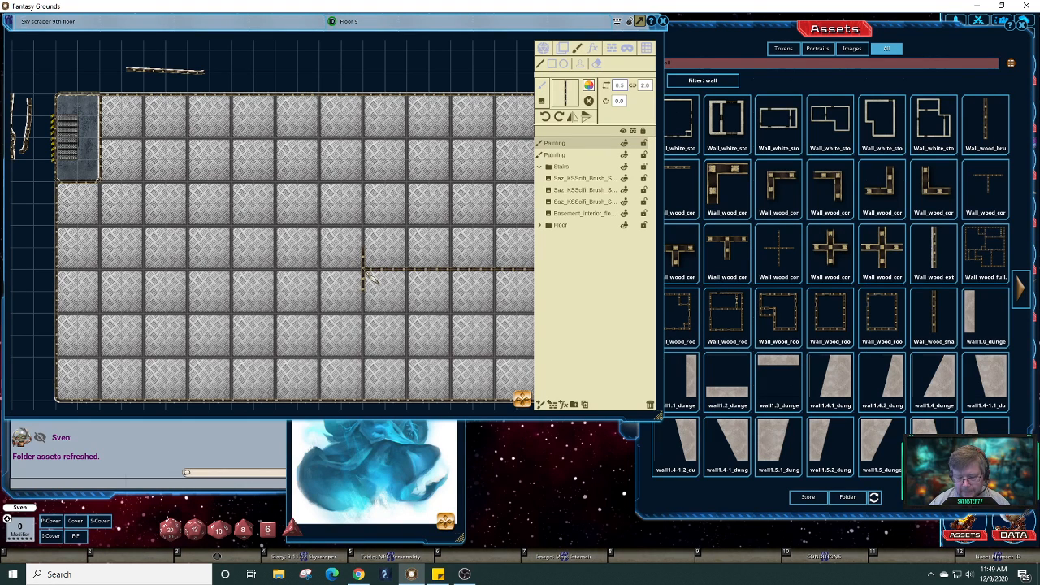
- Paint the new block's left wall about 2.5 squares down from the top wall, plus a one-square bottom segment running right from its lower end
scroll(367, 276, down, 4)
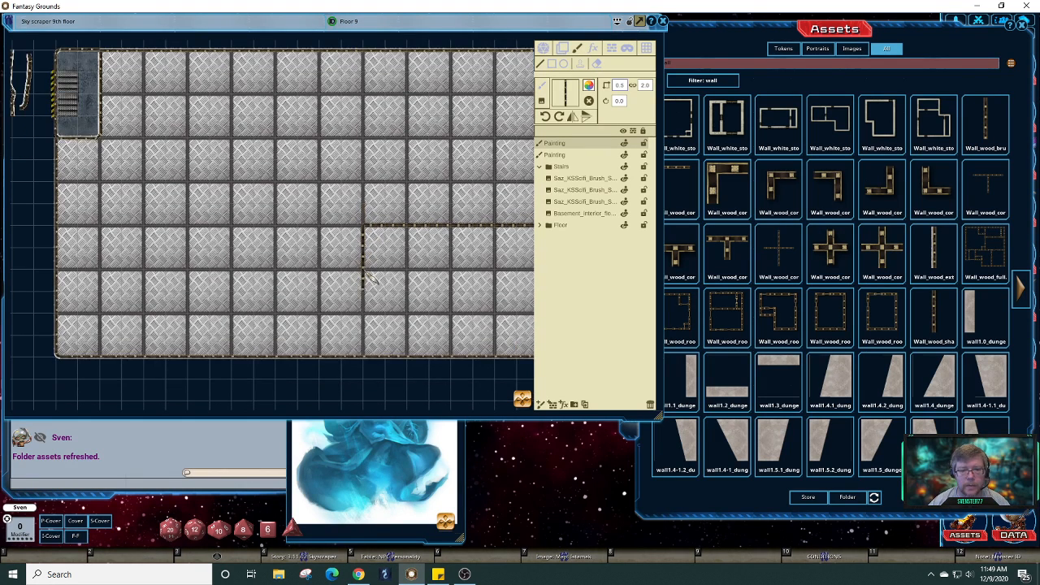
scroll(367, 276, down, 1)
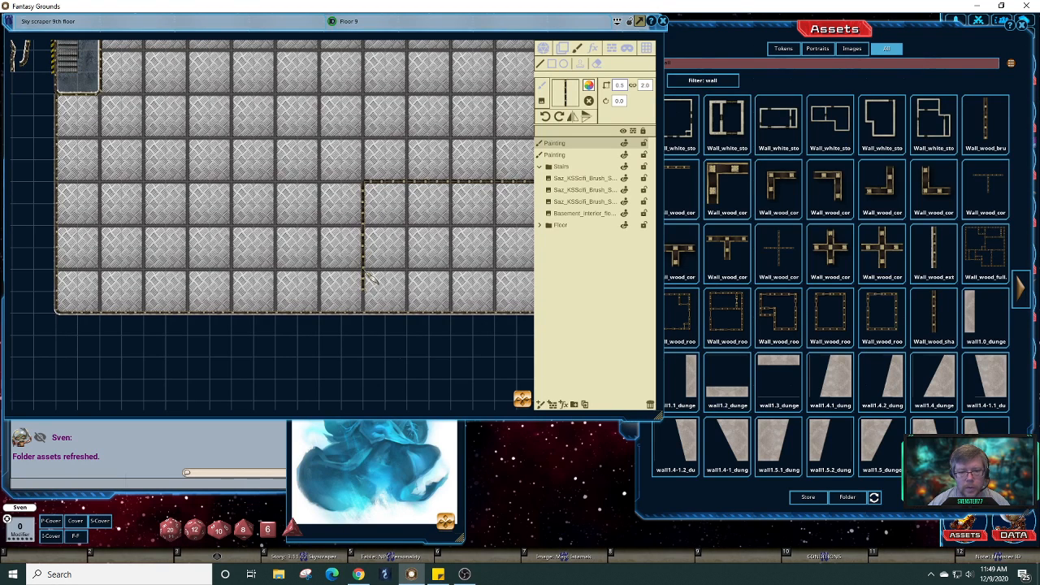
scroll(368, 277, down, 1)
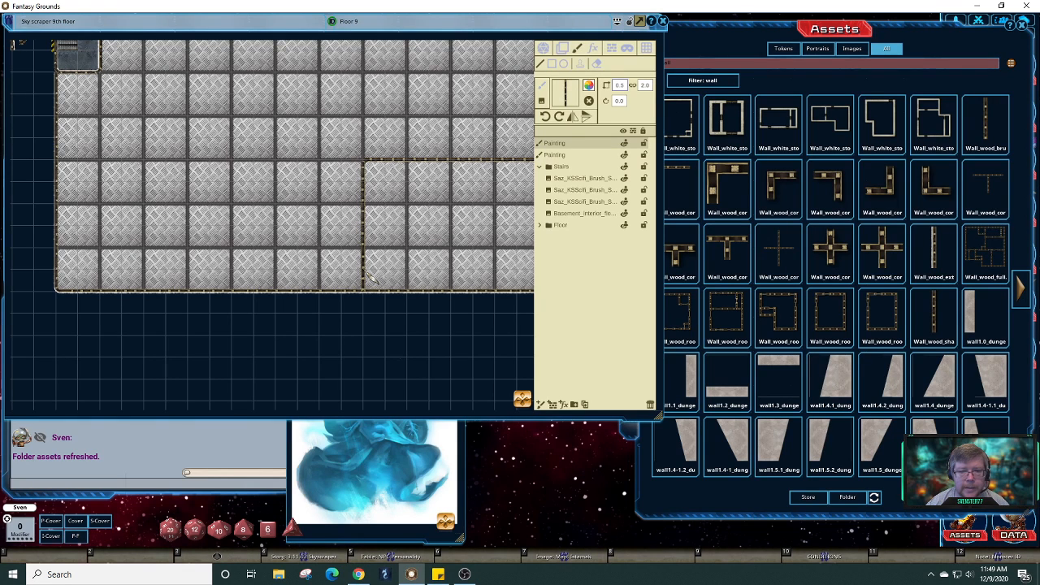
key(Right)
key(Right)
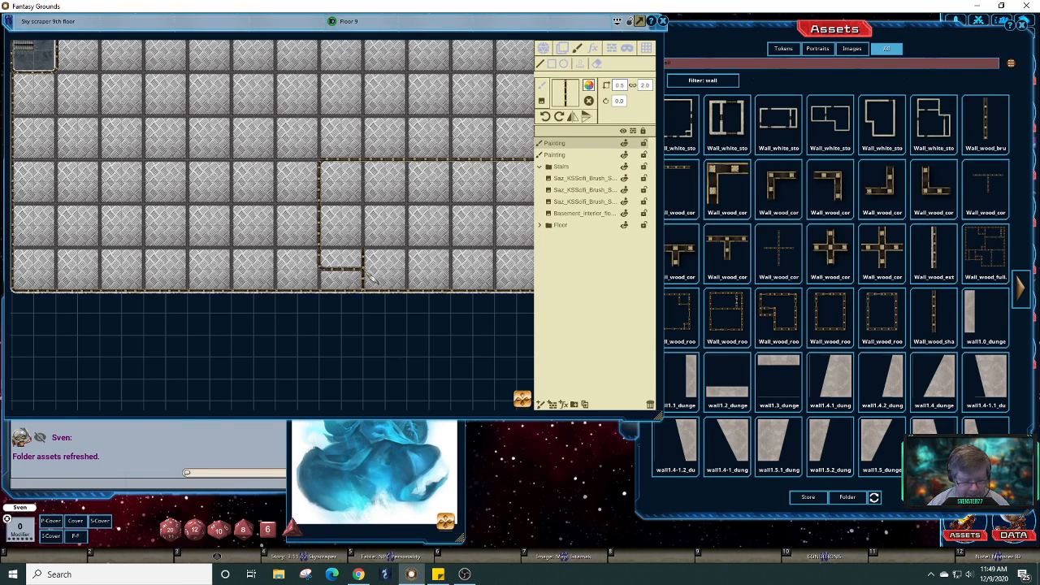
- Leave a half-square door gap after the bottom segment and paint a vertical partition about 2.5 squares up to the new block's top wall
key(Right)
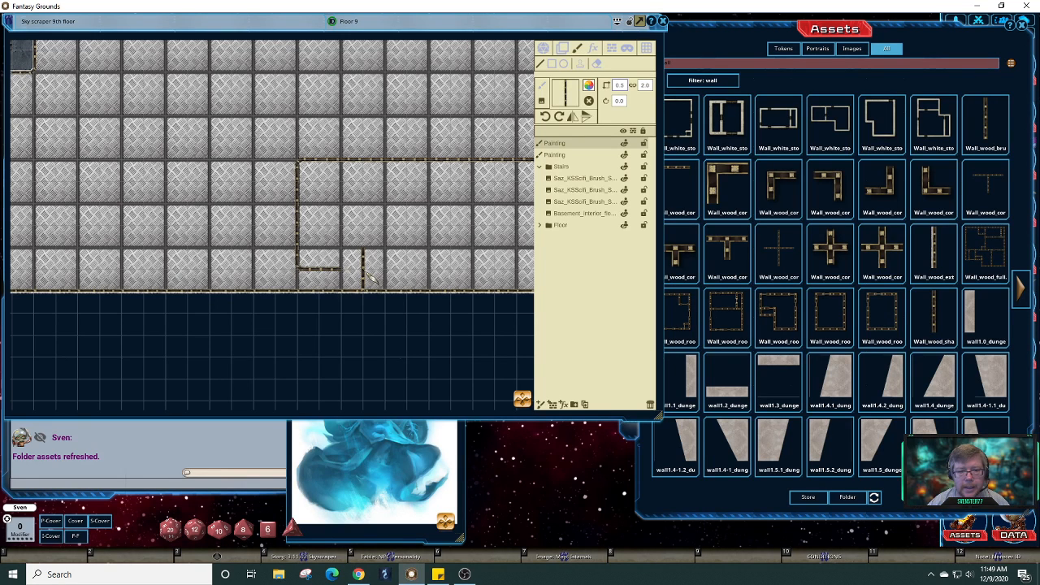
key(Up)
key(Up)
key(Up)
key(Up)
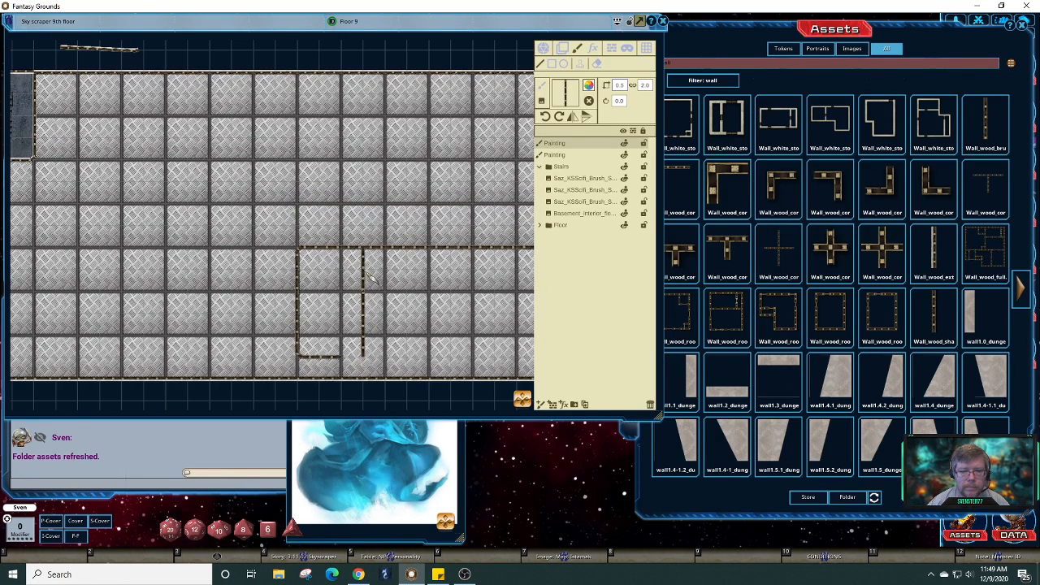
key(Up)
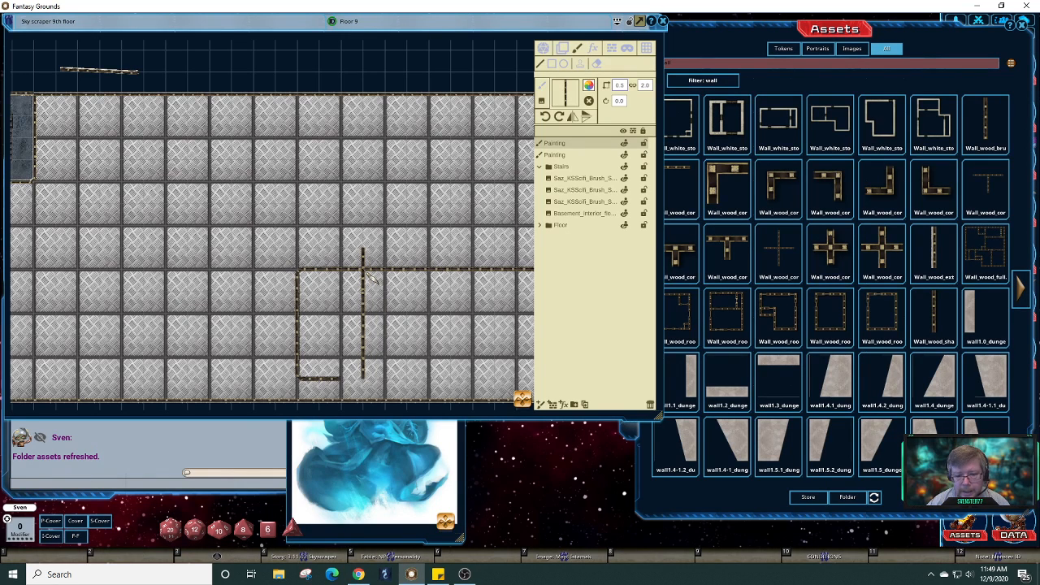
- Paint another vertical partition two squares right of the previous one, about 2.5 squares down from the new block's top wall
key(Right)
key(Right)
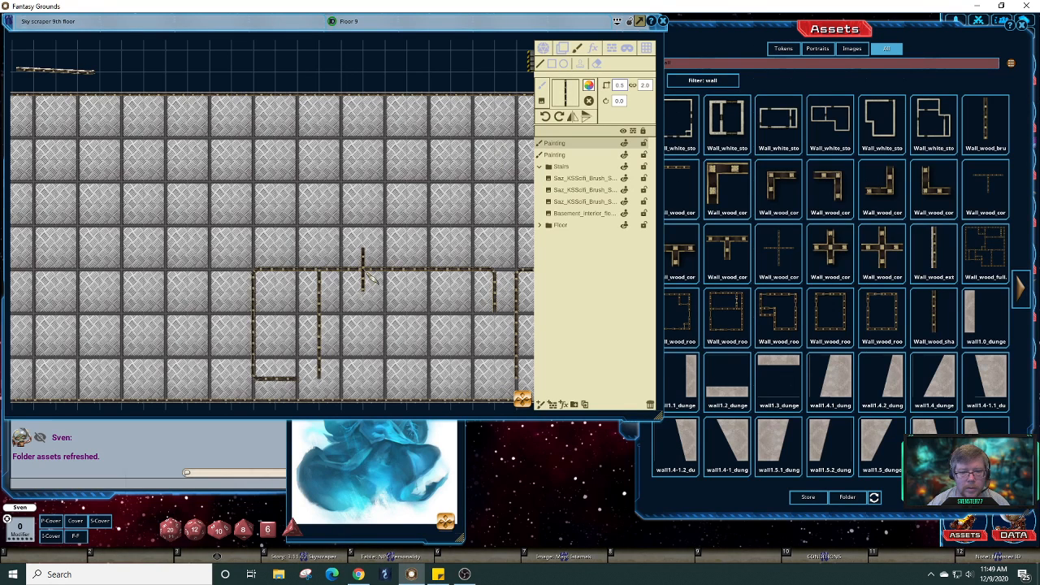
key(Right)
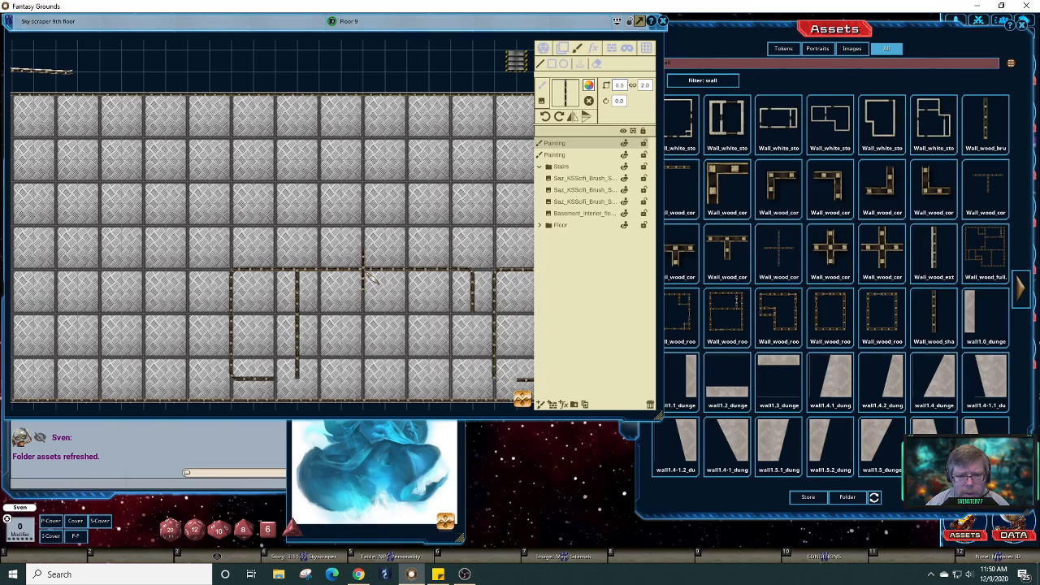
key(Right)
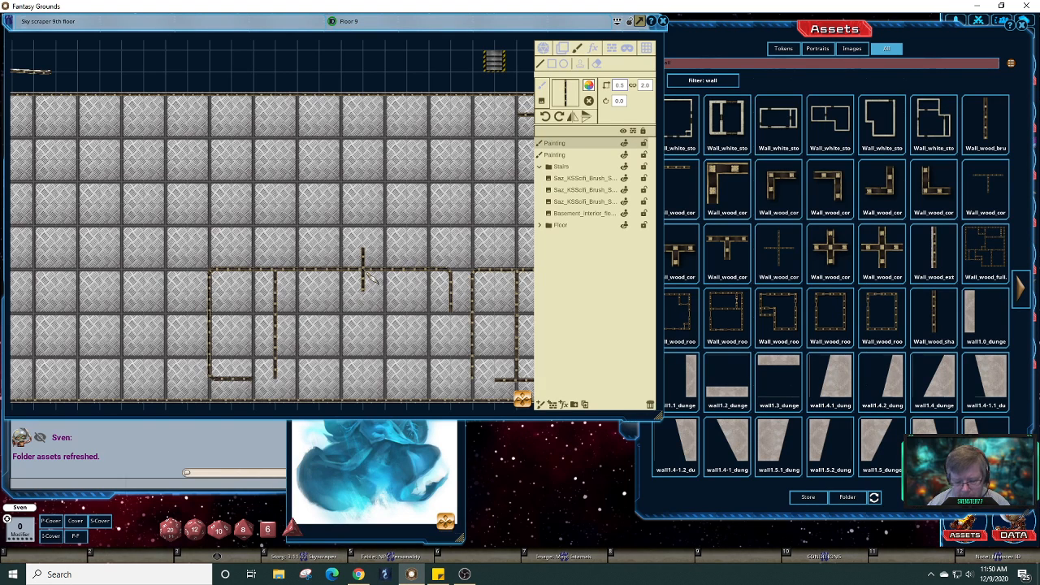
key(Down)
key(Down)
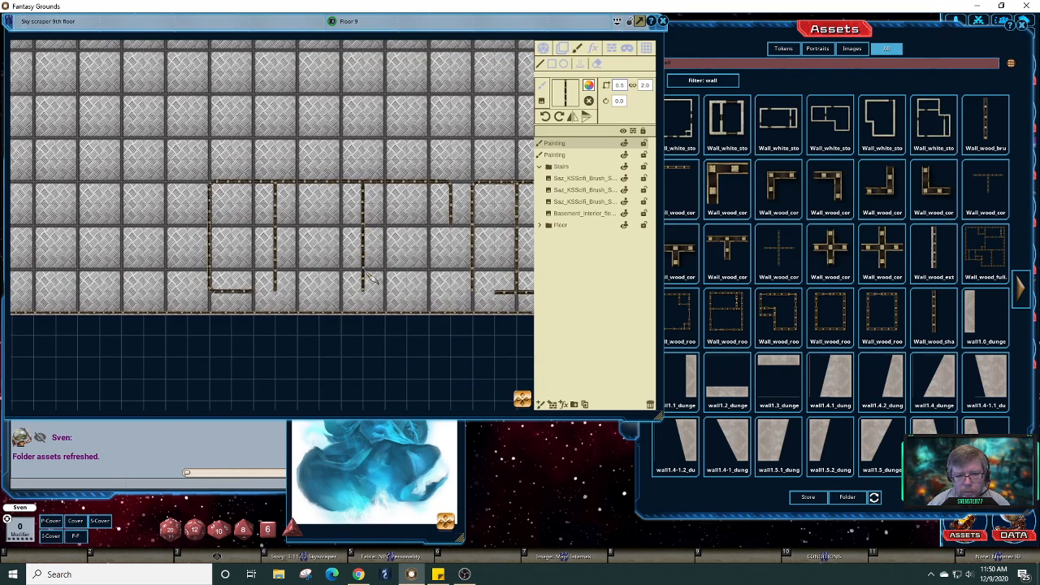
key(Down)
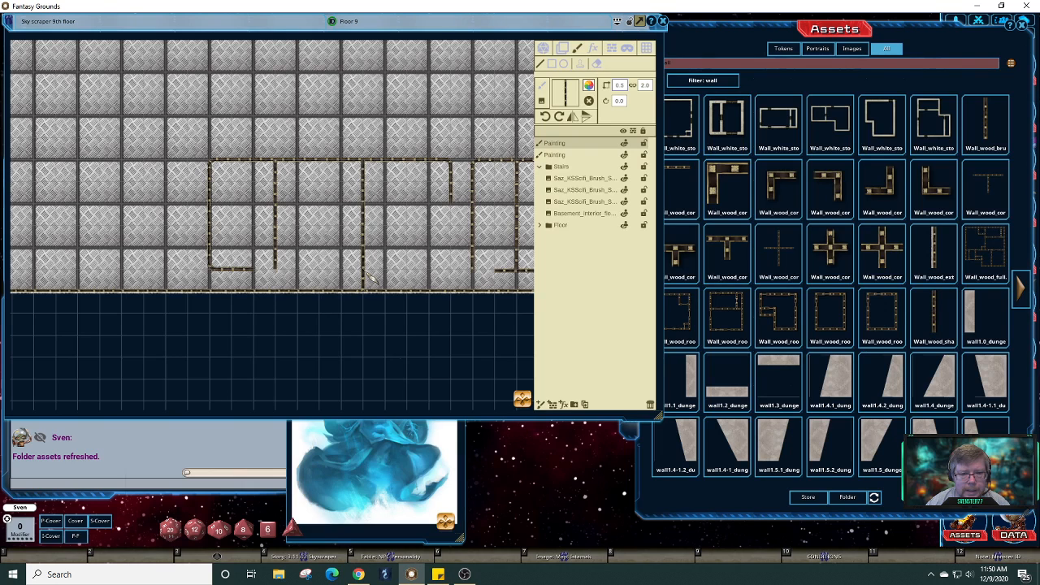
- Paint the middle room's bottom wall about 1.5 squares long to its left partition, leaving a half-square door gap beside the right partition
key(Left)
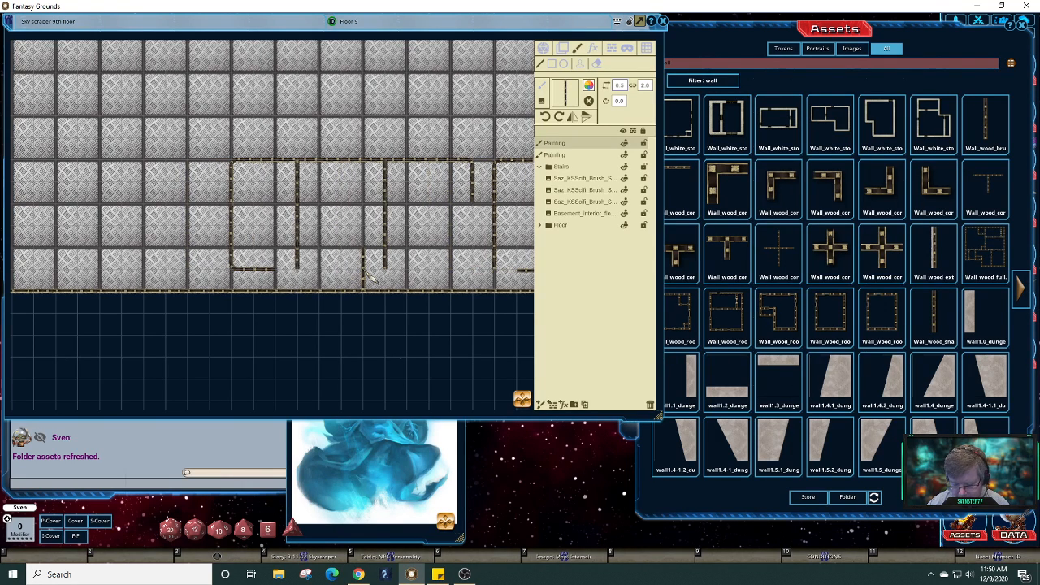
key(Left)
key(Left)
key(Left)
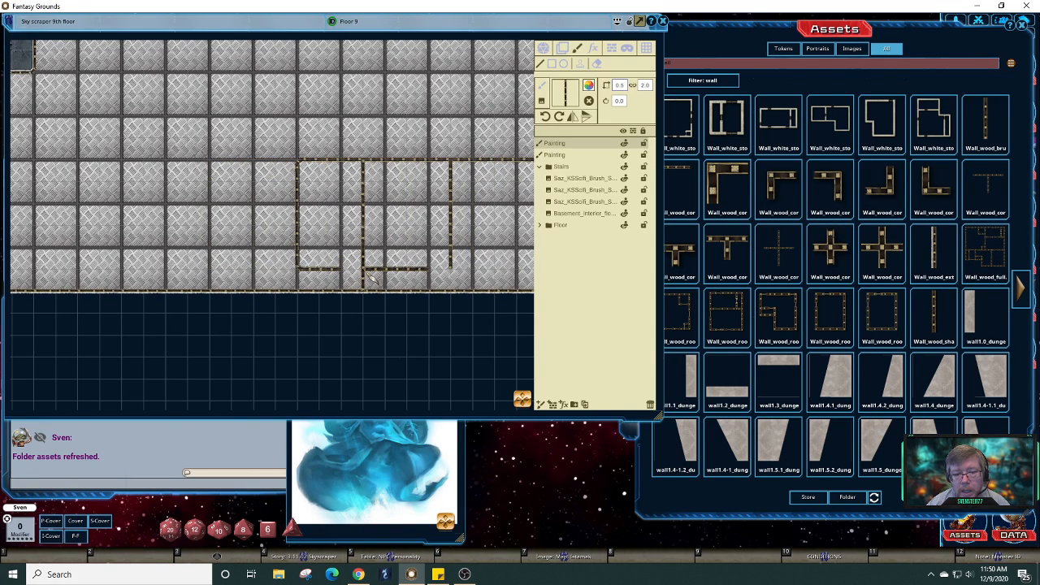
- Paint the right room's bottom wall about two squares rightward from the lower end of the second partition
key(Right)
key(Right)
key(Right)
key(Right)
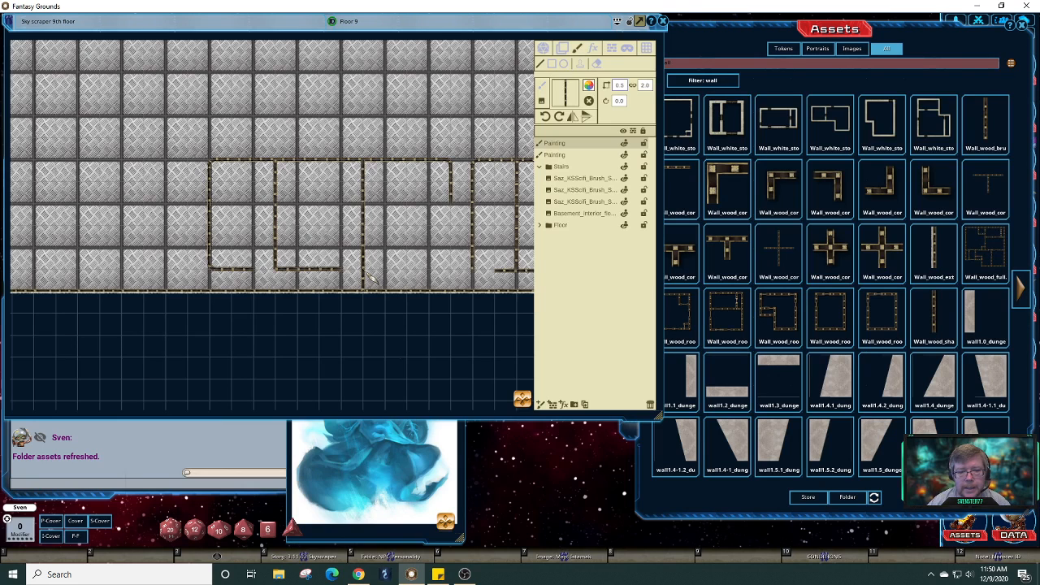
key(Right)
key(Right)
key(Right)
key(Right)
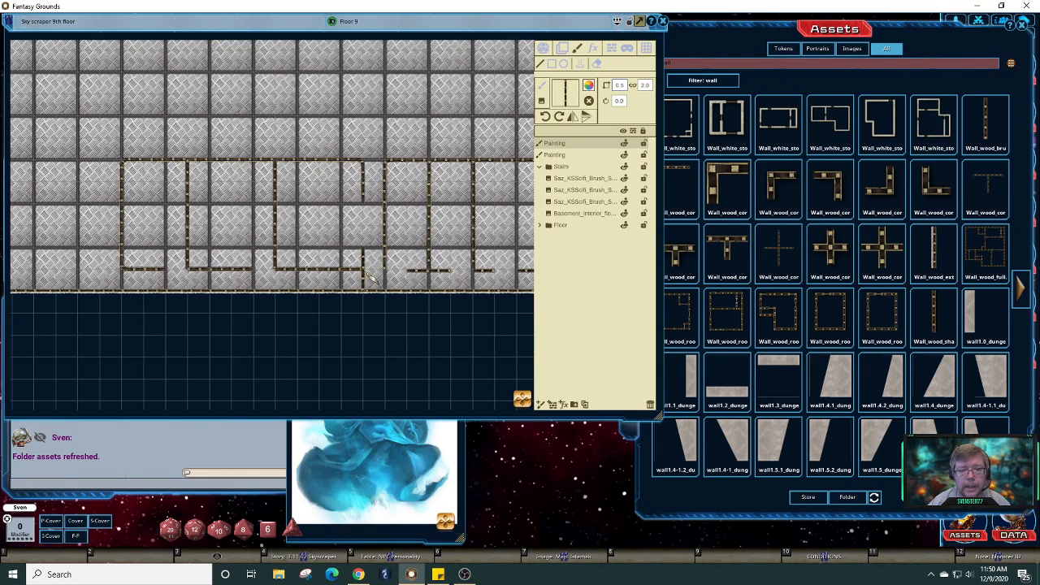
- Paint the right room's right wall from the bottom wall up to the existing wall stub
key(Up)
key(Up)
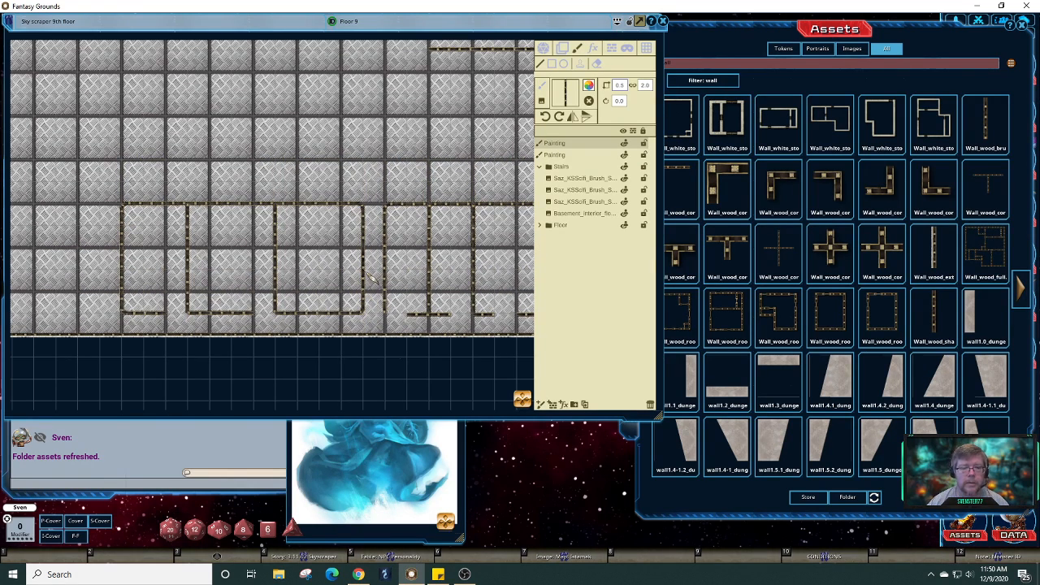
key(Up)
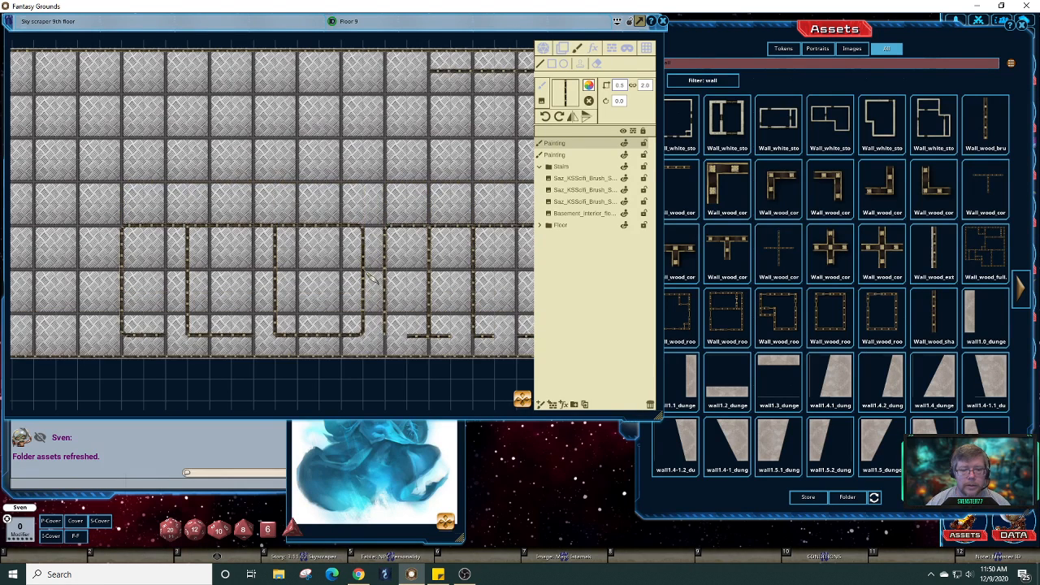
- Undo the last wall stroke, leaving a half-square door gap in the right room's right wall
key(Up)
key(Up)
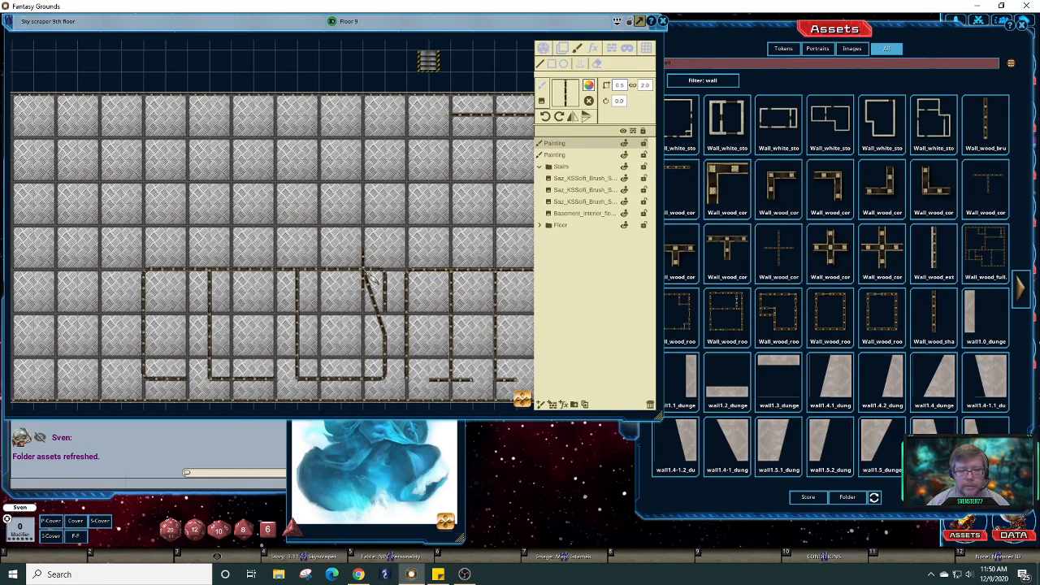
key(ctrl+z)
key(Up)
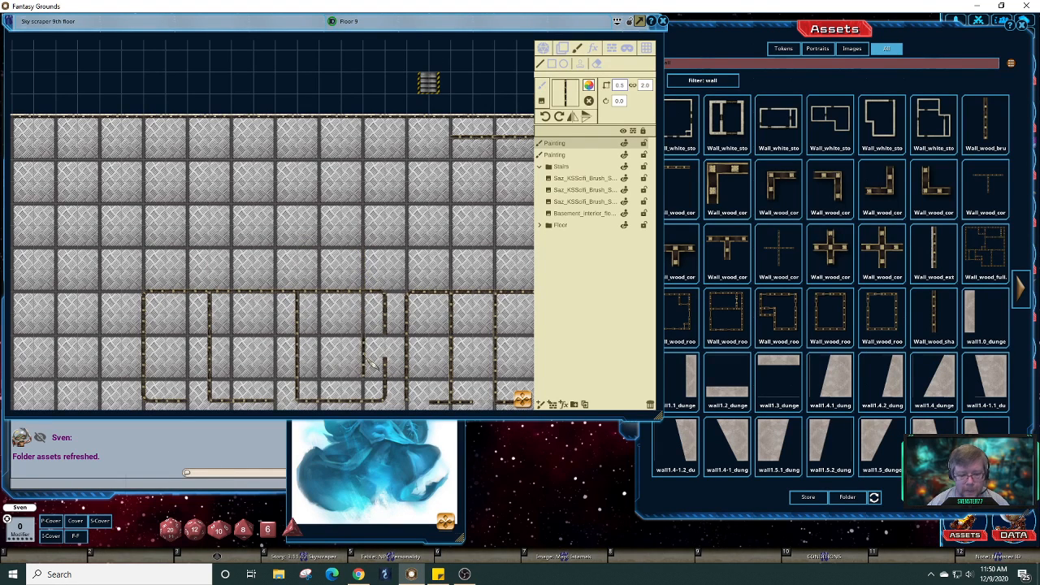
- Paint the right wall of a new block about 2.5 squares upward, half a square left of the existing block
key(Left)
key(Left)
key(Left)
key(Left)
key(Left)
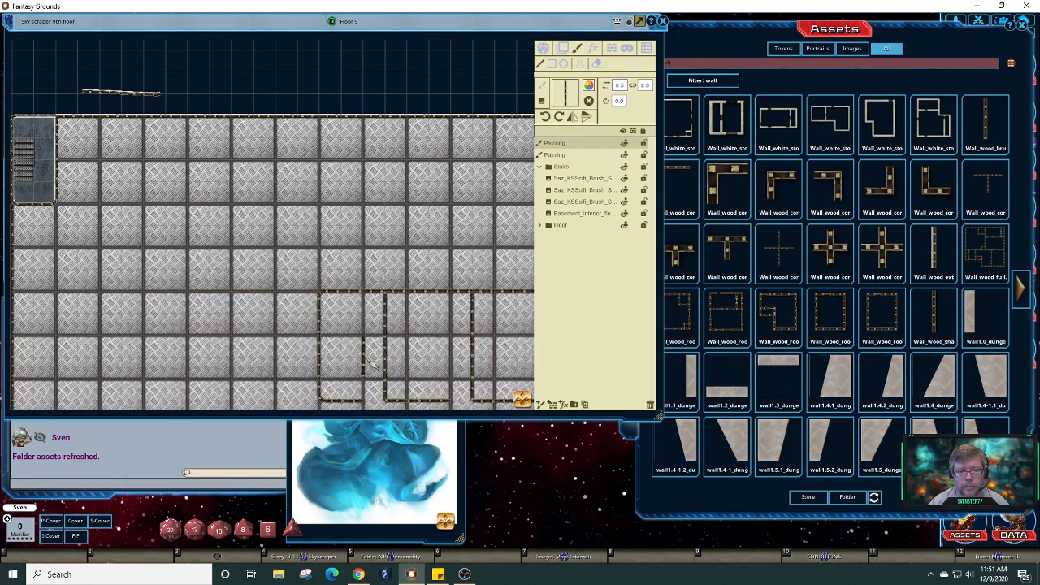
key(Left)
key(Left)
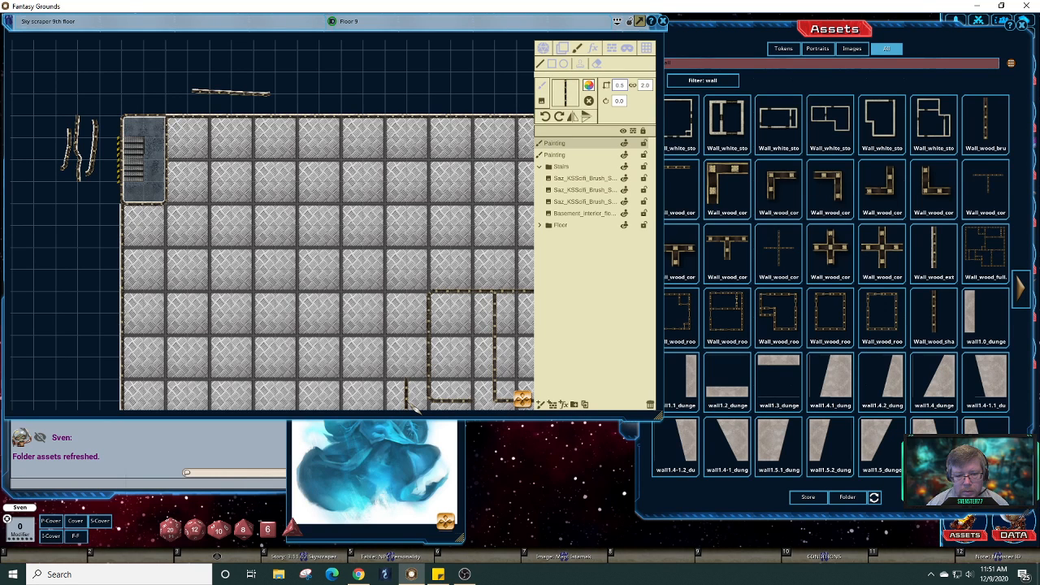
scroll(415, 409, up, 1)
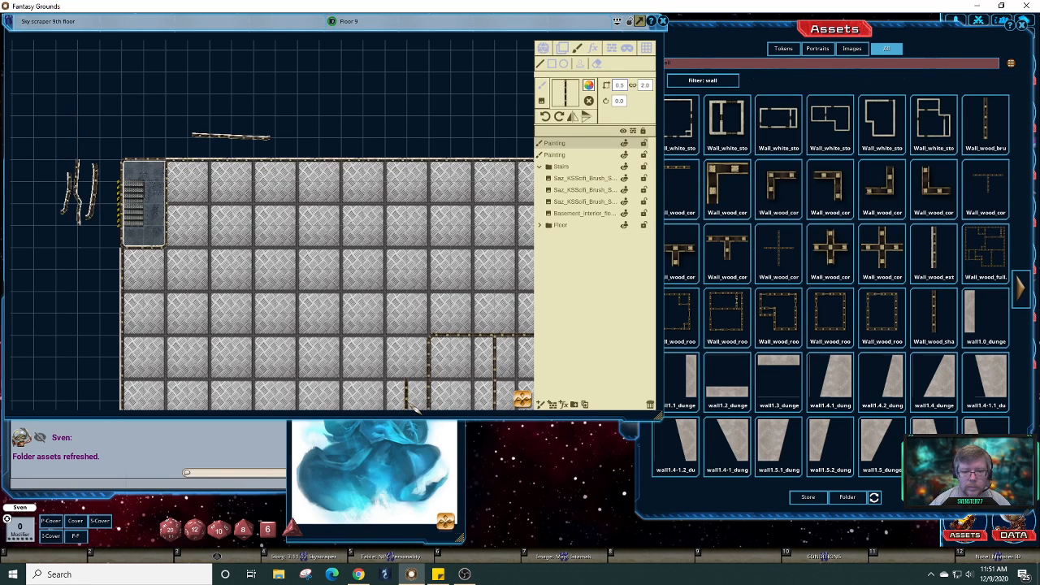
scroll(415, 409, up, 2)
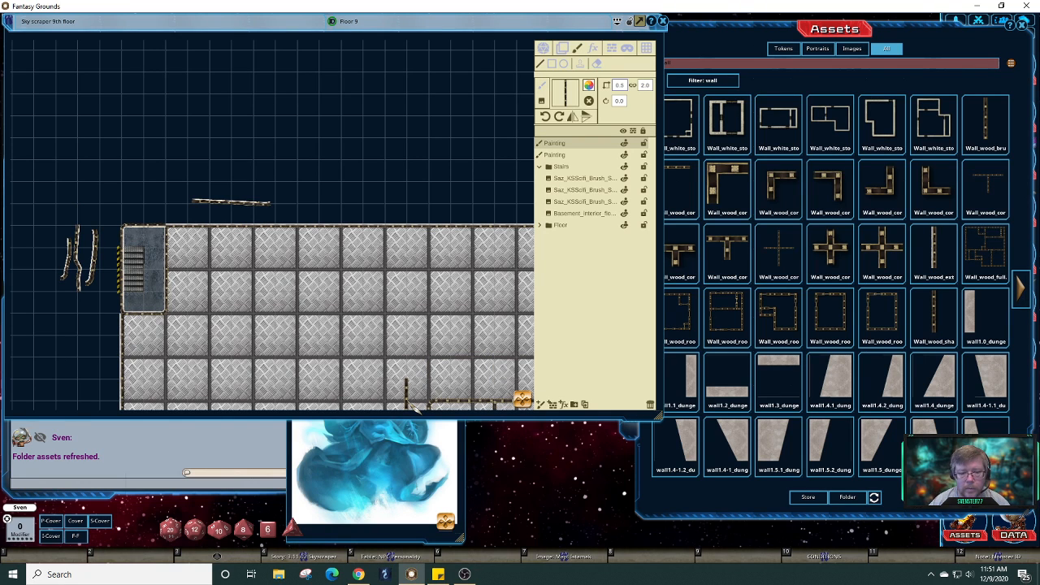
- Paint the new block's top wall about six squares leftward, ending half a square from the floor's left outer wall
scroll(415, 409, left, 3)
scroll(415, 409, left, 3)
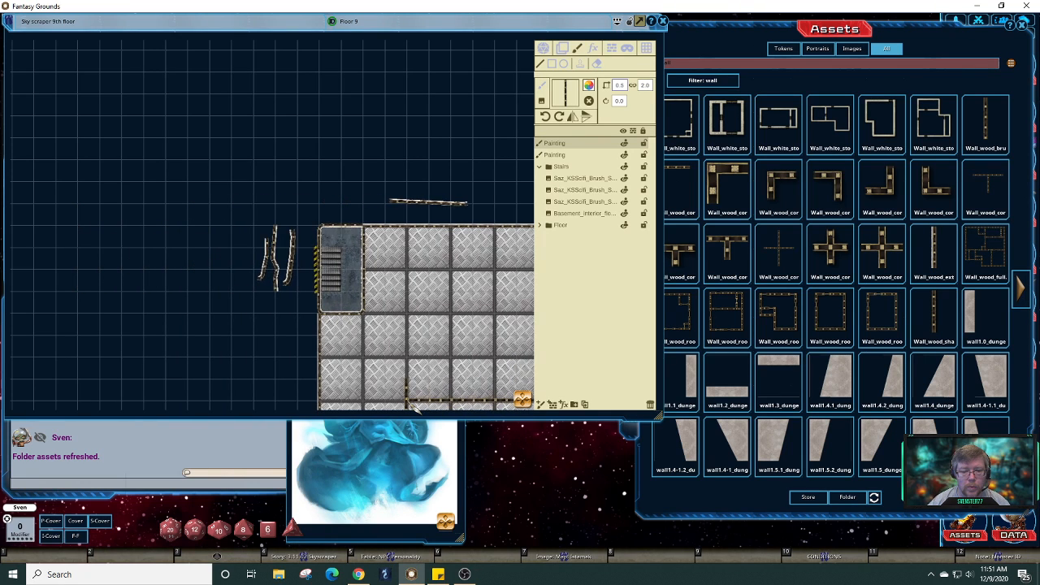
scroll(415, 408, left, 1)
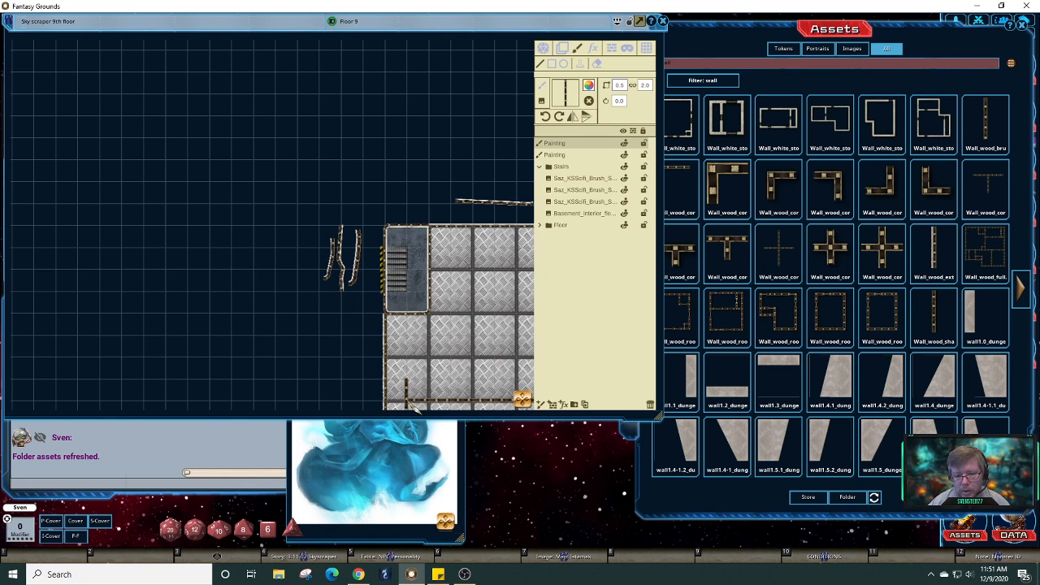
- Paint the block's left wall about 2.5 squares down from the top wall, with a half-square door gap half a square above its lower end
scroll(414, 408, down, 2)
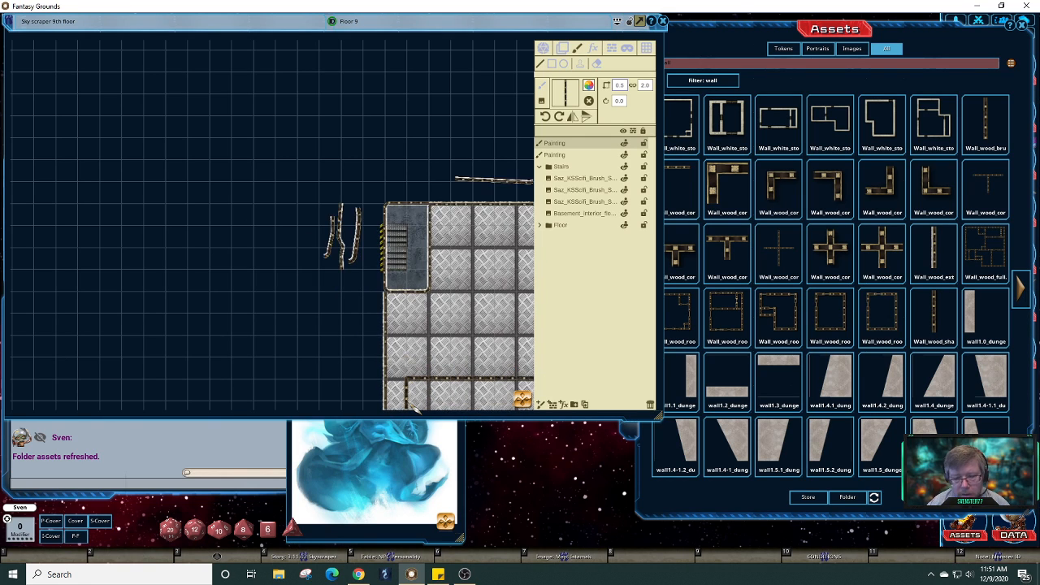
scroll(415, 408, down, 4)
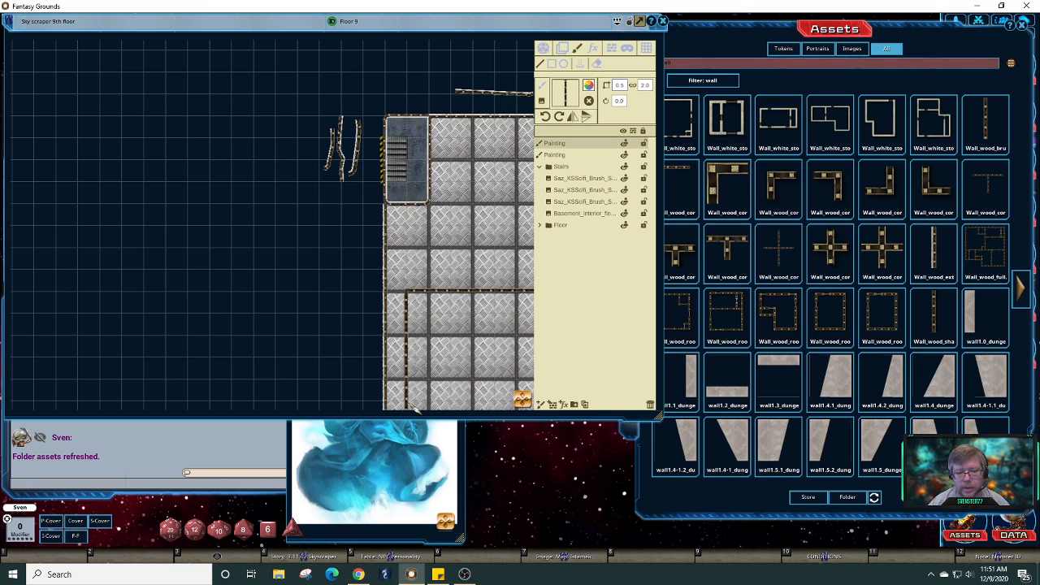
scroll(412, 407, up, 1)
scroll(411, 408, up, 2)
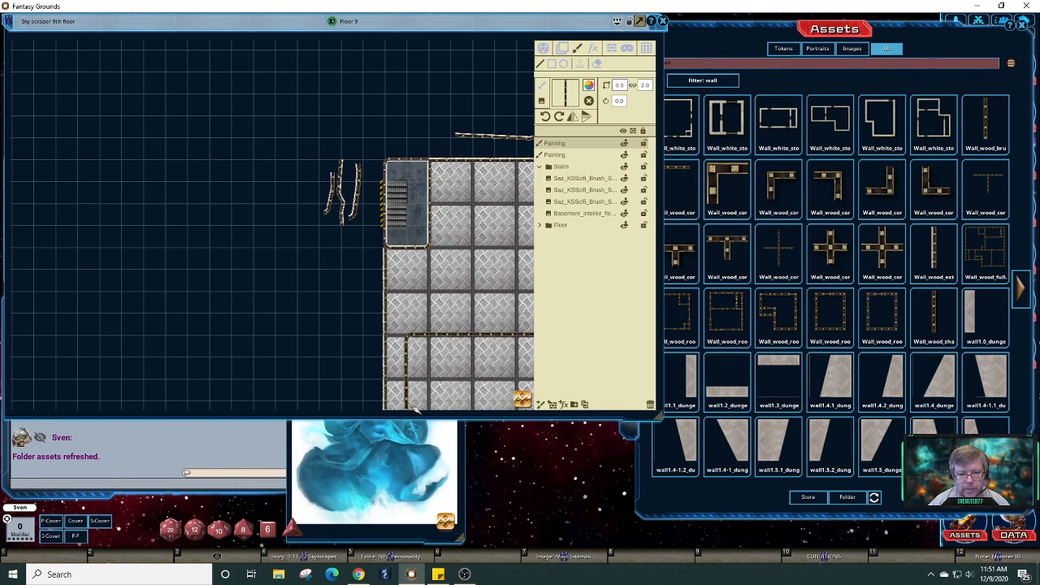
scroll(413, 409, down, 1)
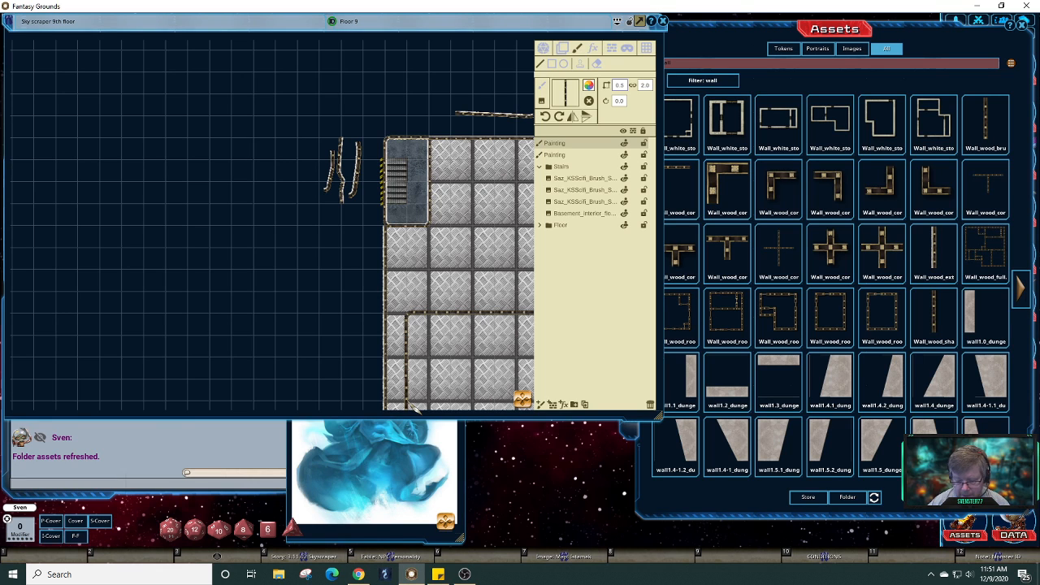
scroll(415, 409, down, 1)
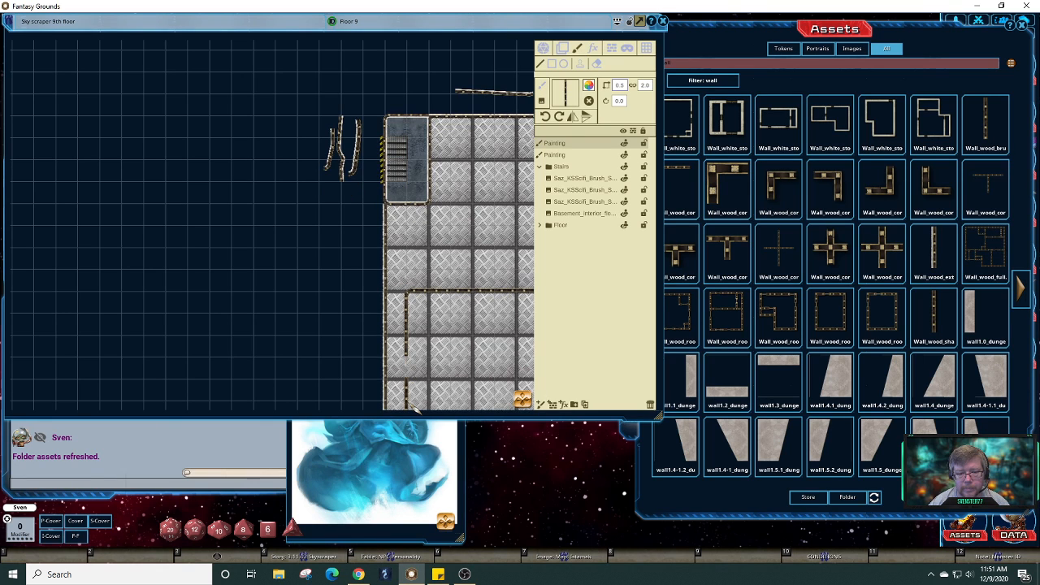
scroll(415, 408, down, 1)
scroll(415, 408, up, 1)
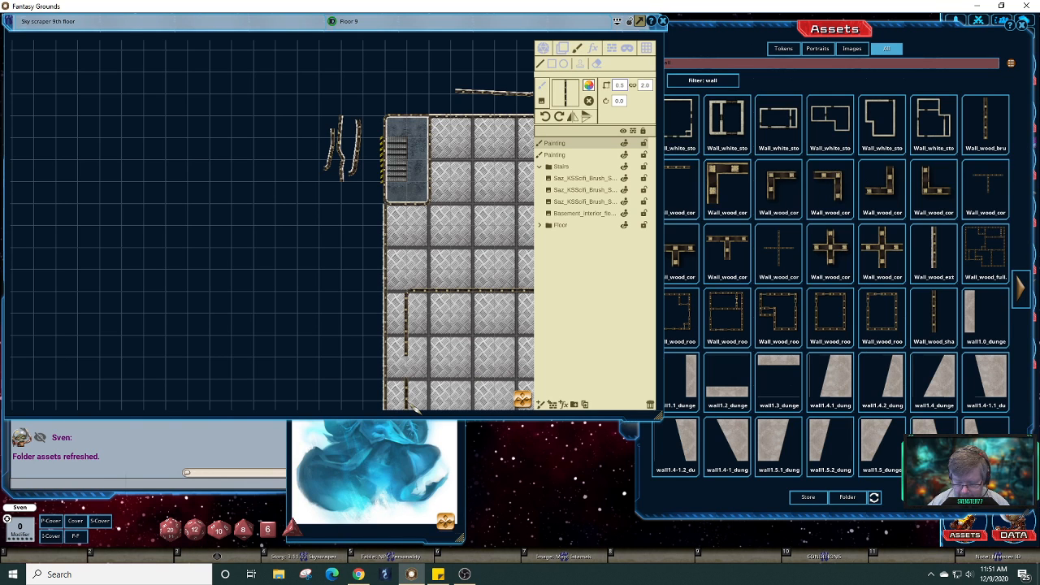
- Paint the first room's bottom wall about 1.5 squares rightward from the left wall's lower end
scroll(415, 408, right, 1)
scroll(414, 409, right, 1)
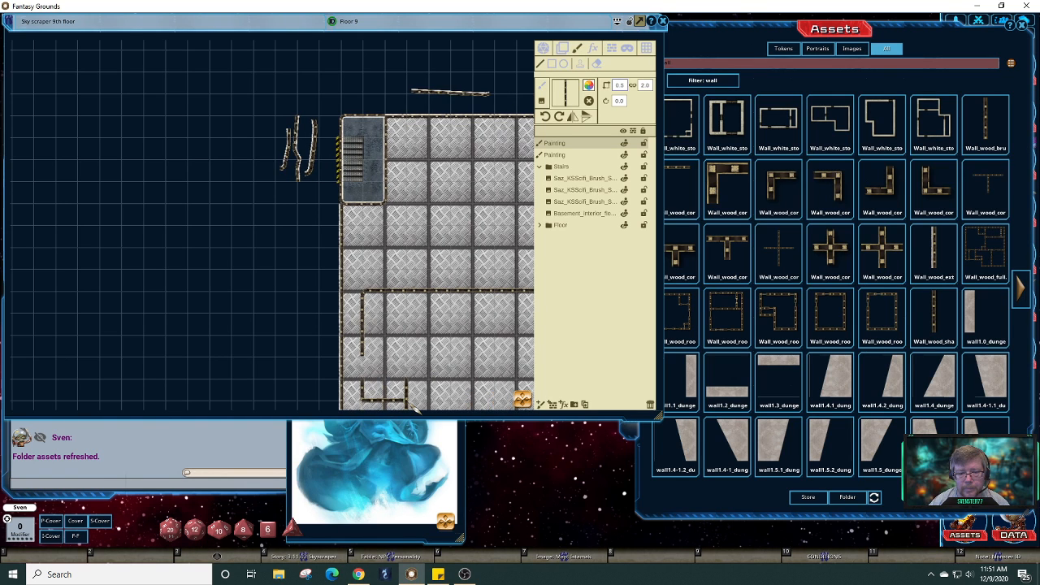
scroll(414, 409, right, 1)
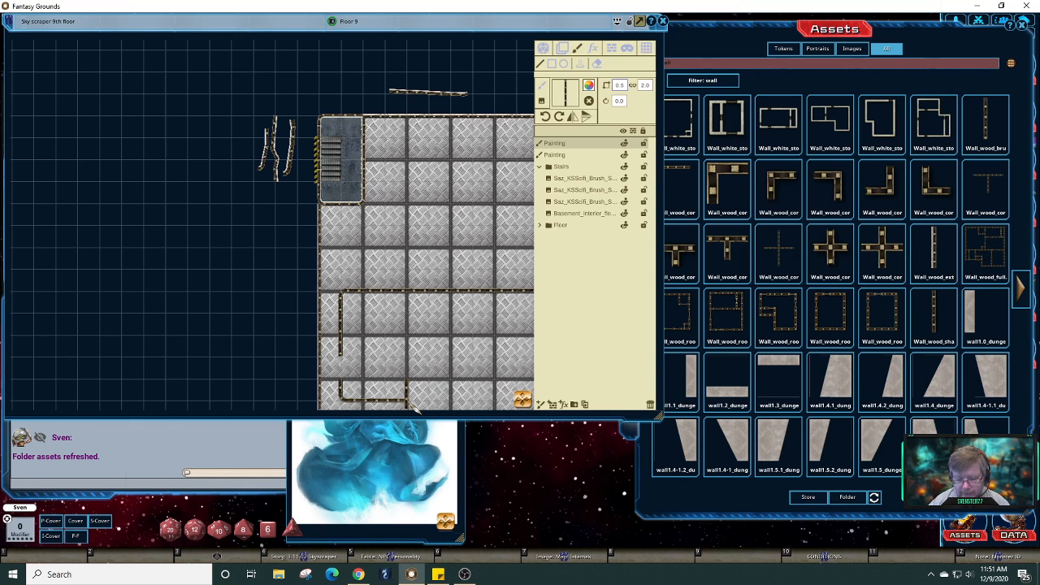
- Paint a partition about 2.5 squares up from the bottom wall's right end to the block's top wall
scroll(414, 409, up, 5)
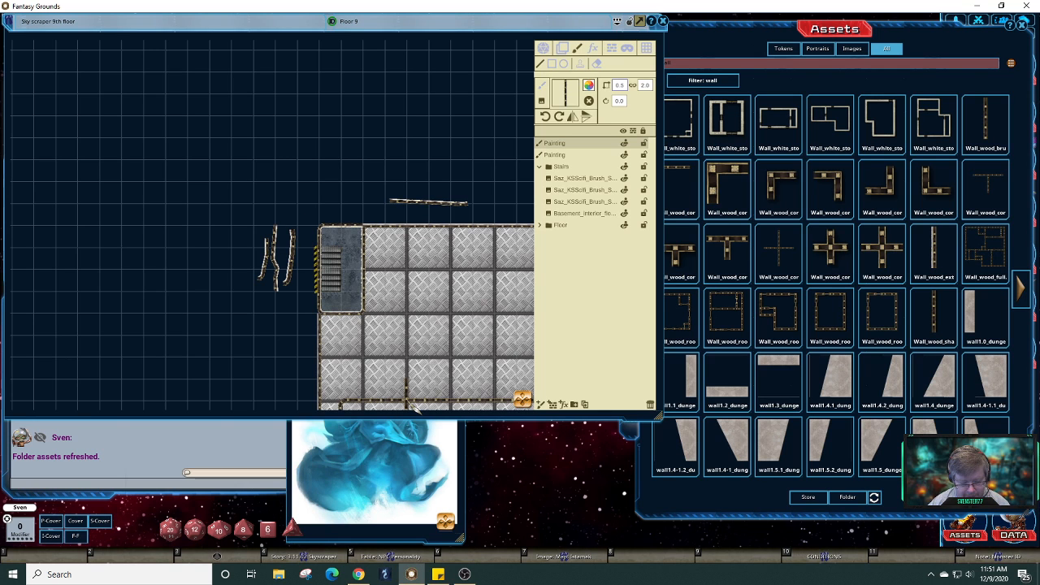
scroll(414, 408, down, 4)
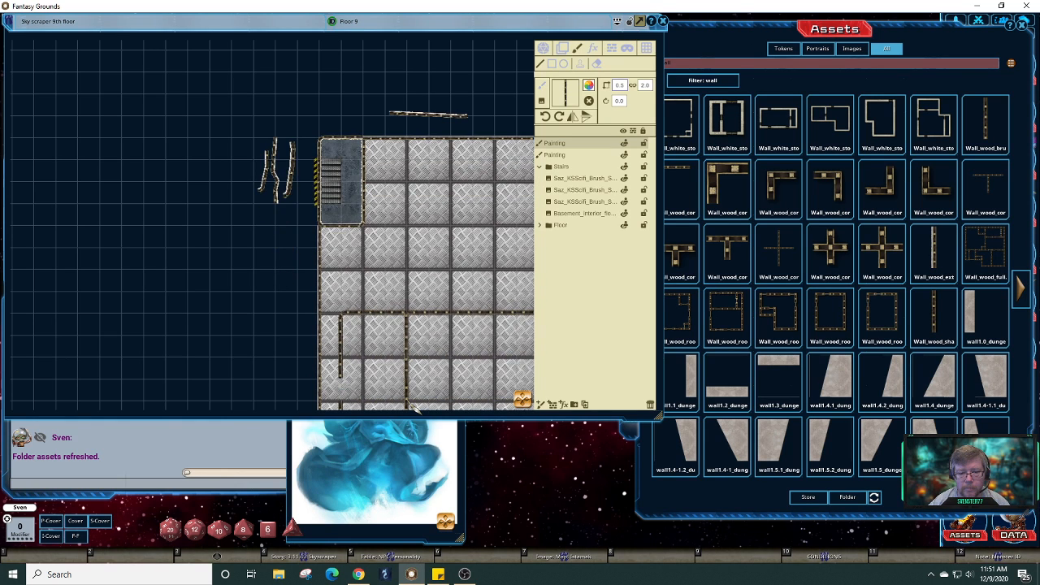
scroll(415, 409, down, 1)
- Paint a half-square bottom wall segment for the second room, starting half a square right of the first partition
scroll(415, 410, right, 5)
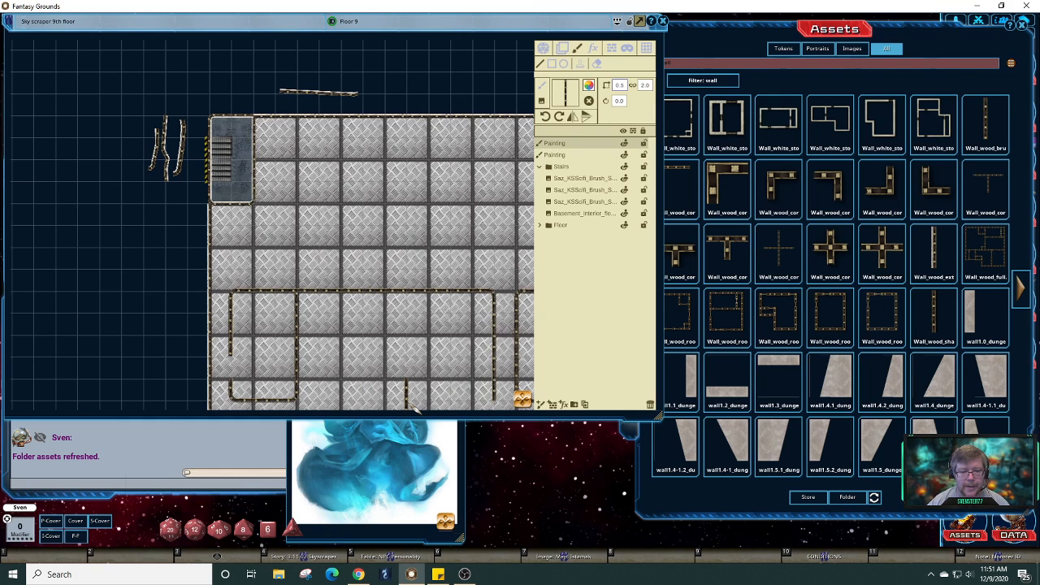
drag(414, 408, 324, 407)
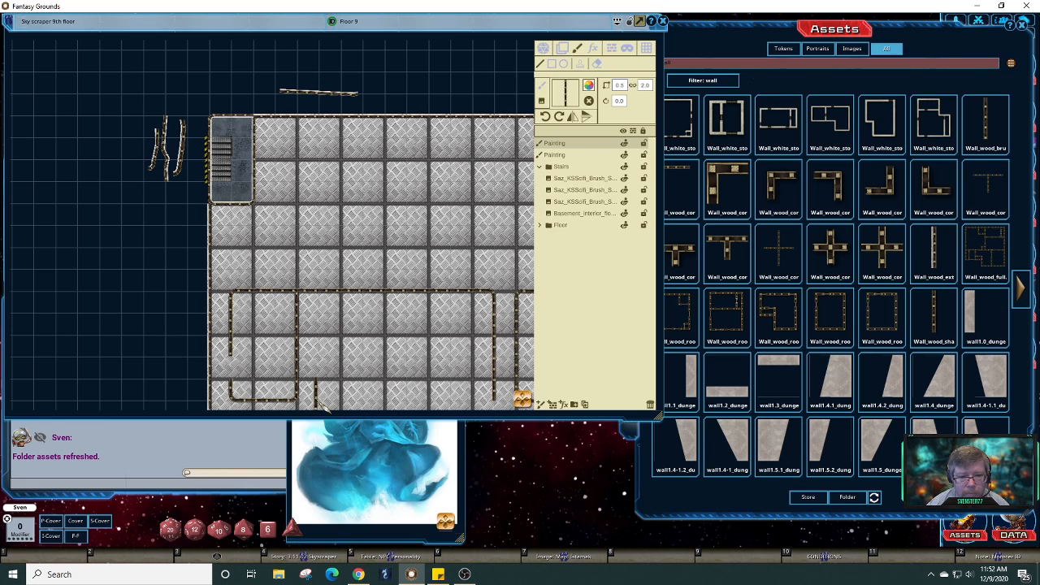
drag(324, 409, 534, 417)
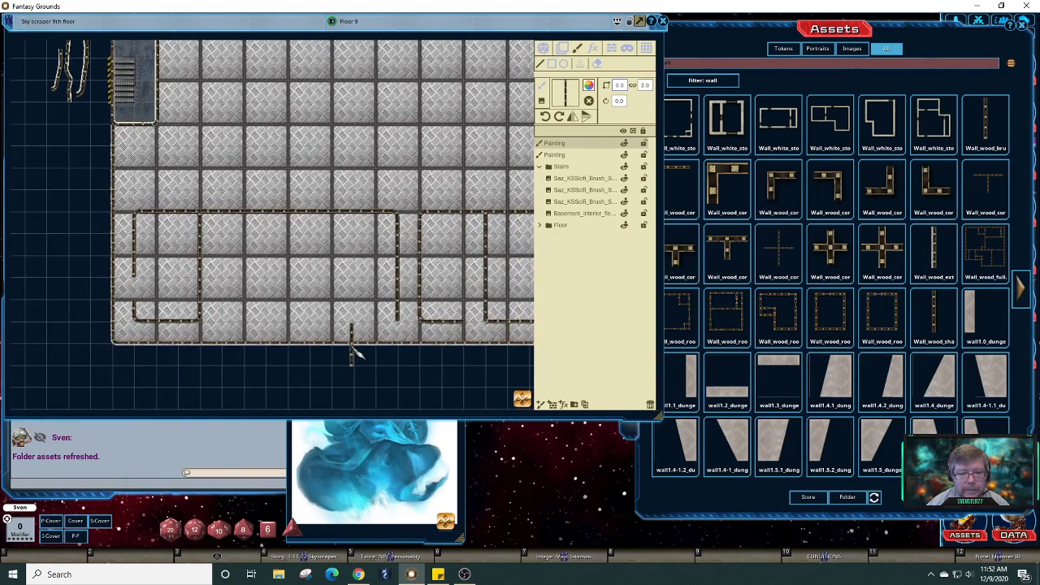
drag(485, 301, 231, 330)
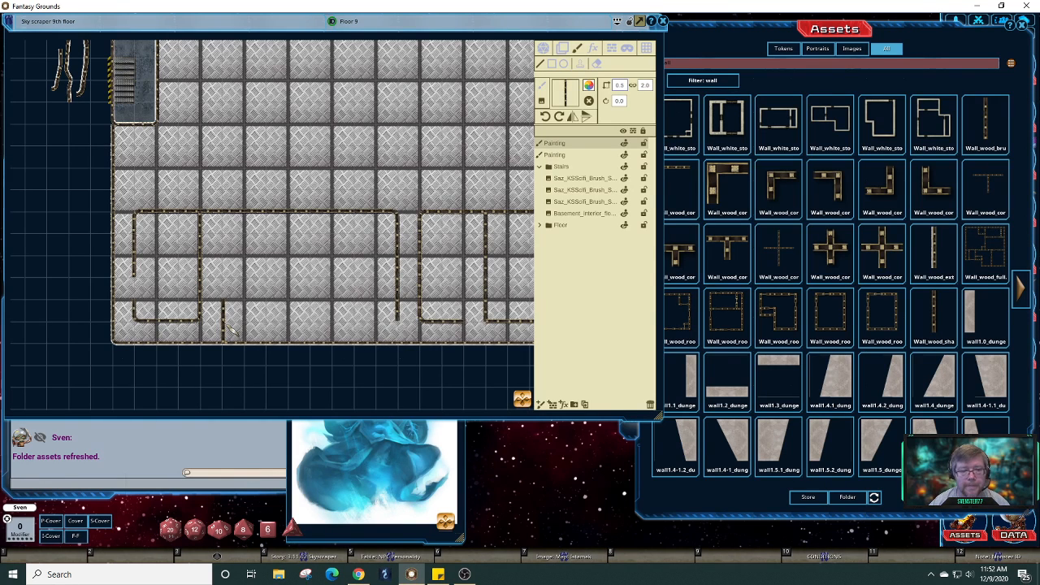
key(Right)
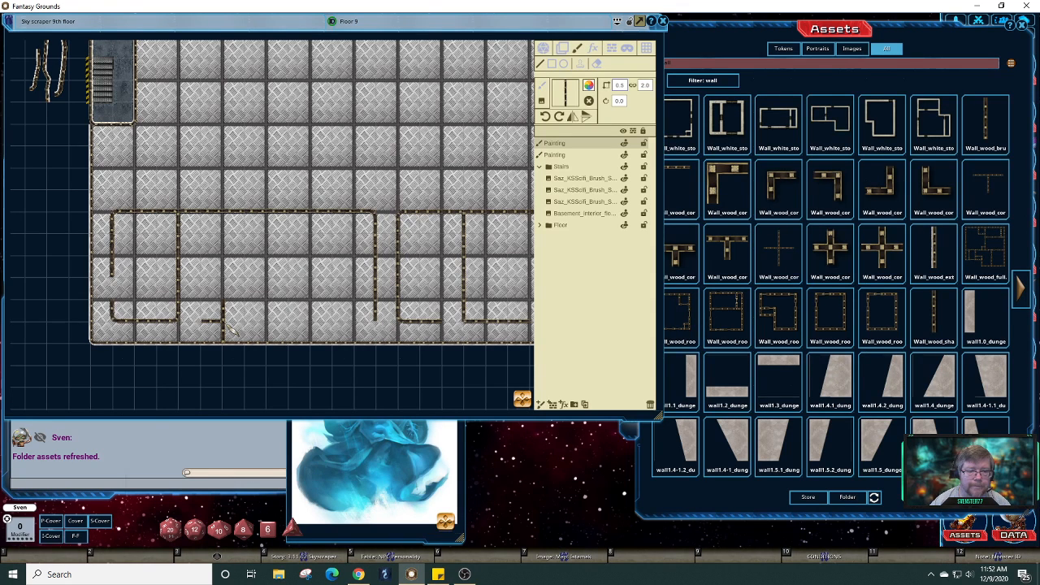
- Paint the second partition about 2.5 squares up from the short bottom segment's right end to the top wall
key(Up)
key(Up)
key(Up)
key(Up)
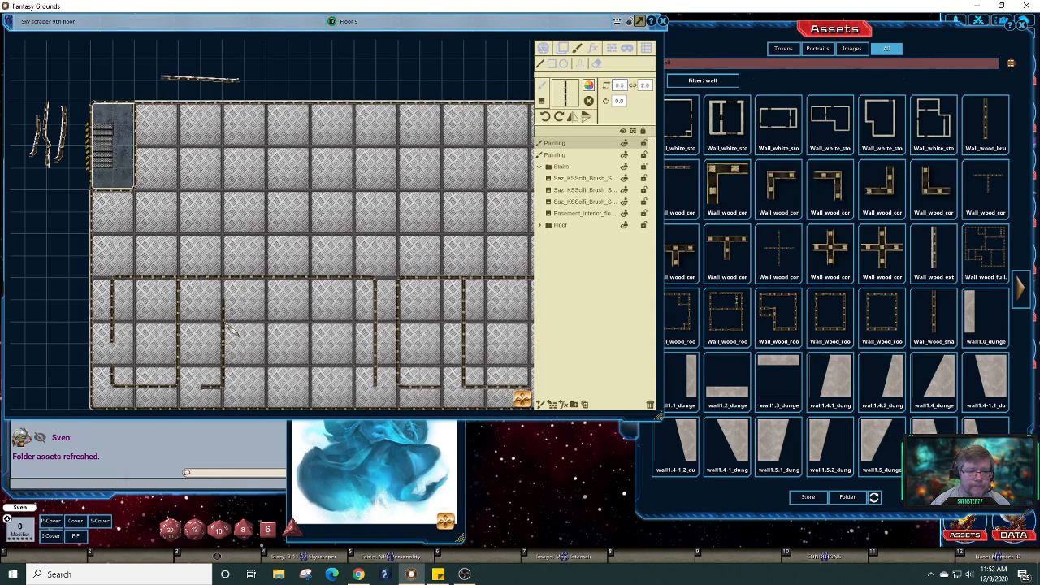
key(Up)
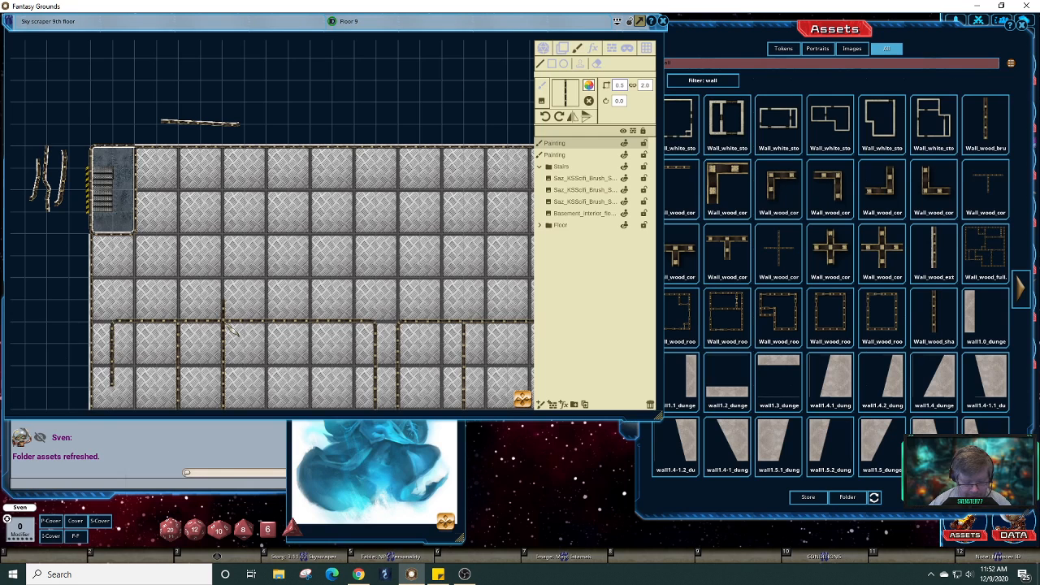
- Paint a third partition one square right of the second, about 2.5 squares down from the top wall
key(Left)
key(Left)
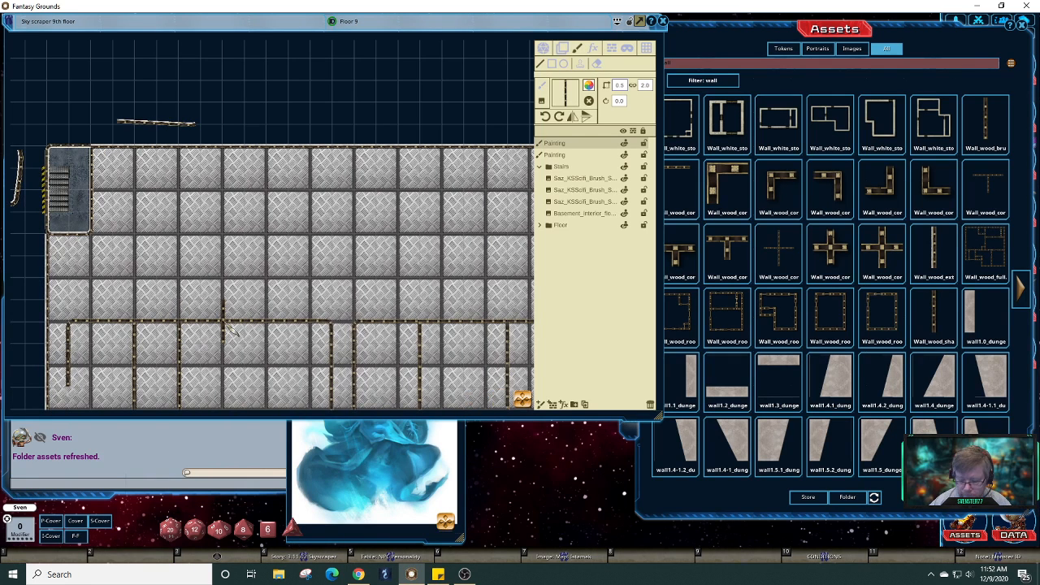
key(Down)
key(Down)
key(Down)
key(Down)
key(Down)
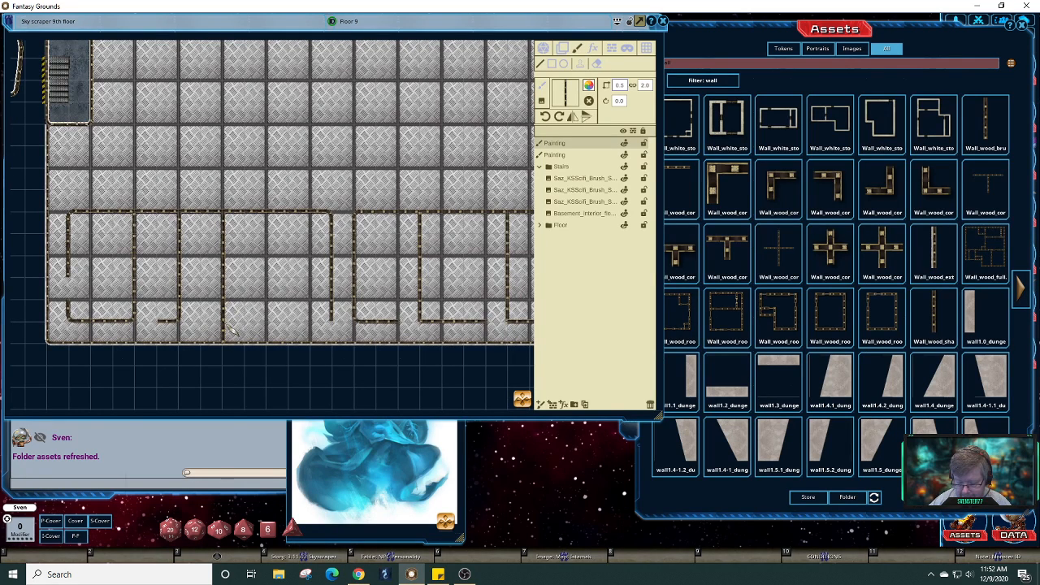
- Paint half-square bottom wall segments for the third and fourth rooms, leaving a half-square door gap at each room's left partition
key(Right)
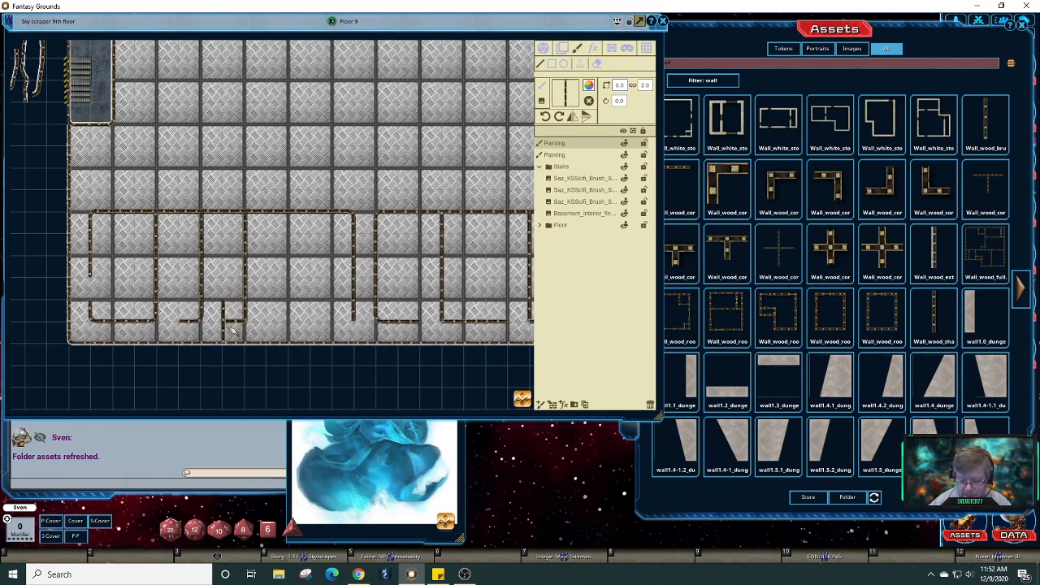
key(Left)
key(Left)
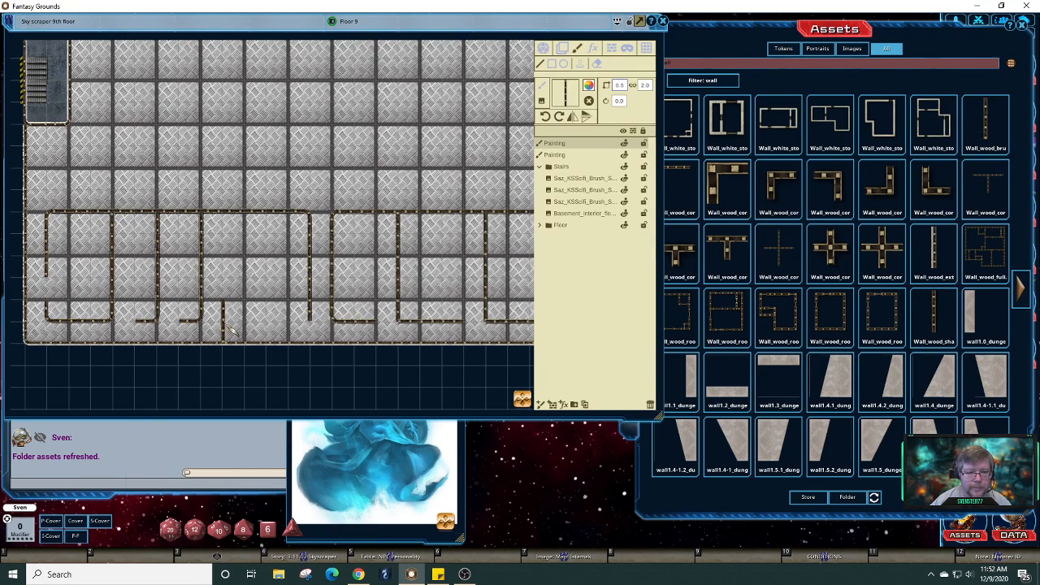
key(Left)
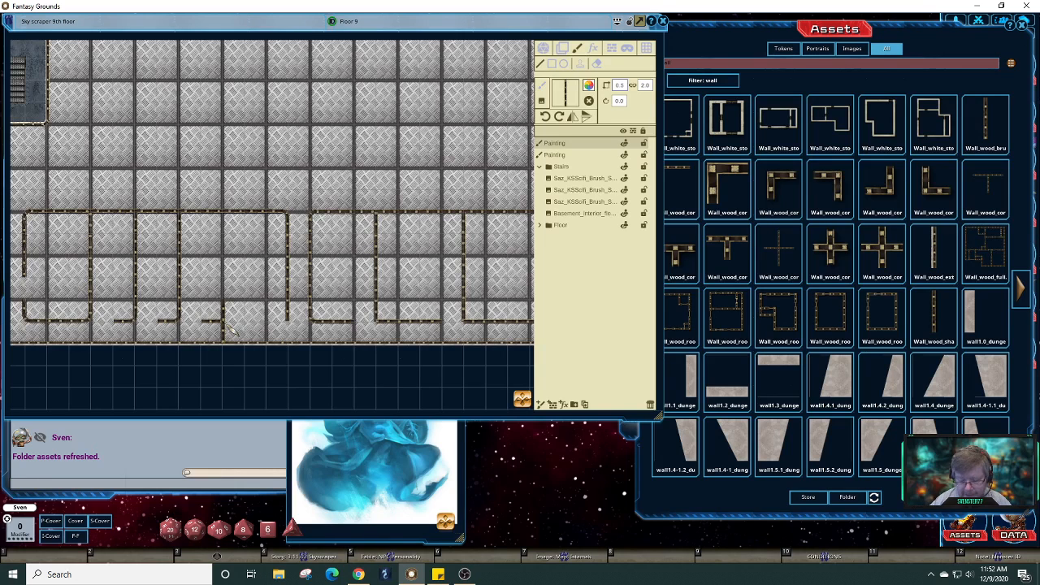
- Paint a fourth partition about 2.5 squares up from the fourth room's short bottom wall to the top wall
key(Down)
key(Down)
key(Down)
key(Down)
key(Down)
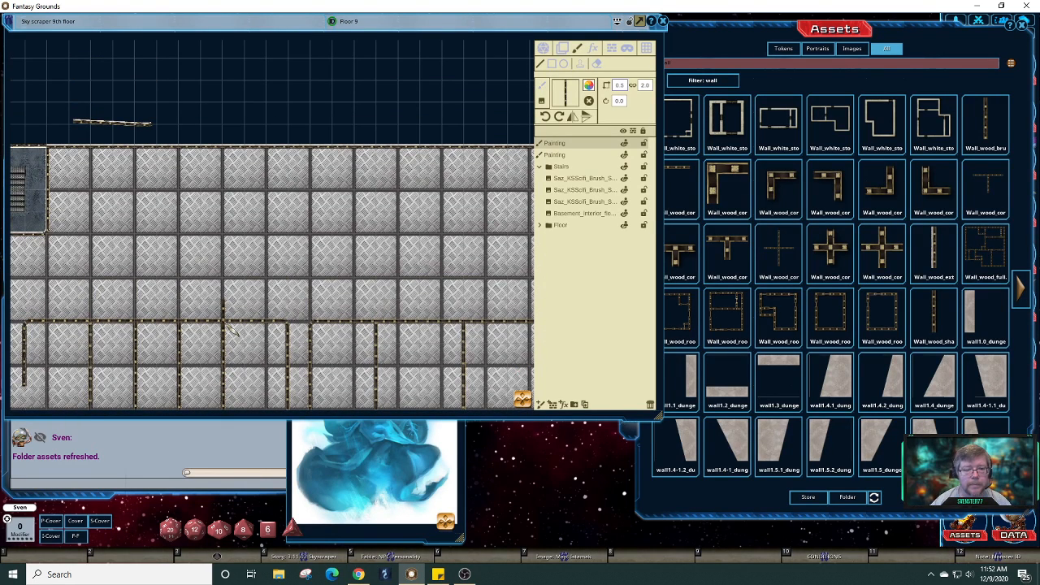
- Paint the last room's bottom wall as two half-square segments, at the fourth partition and at the right wall, with a half-square door gap between
key(Up)
key(Up)
key(Up)
key(Up)
key(Up)
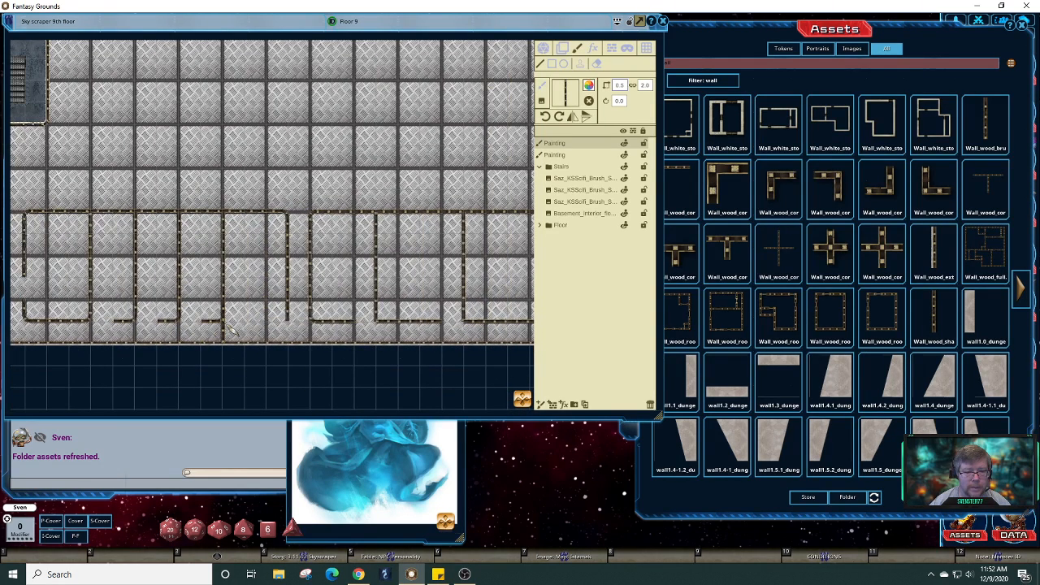
key(Left)
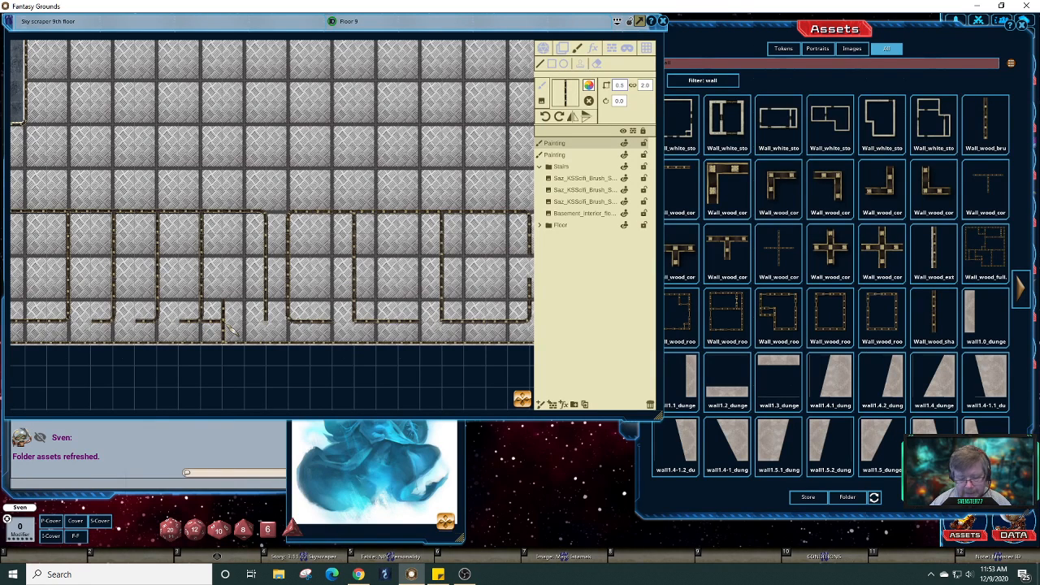
key(Right)
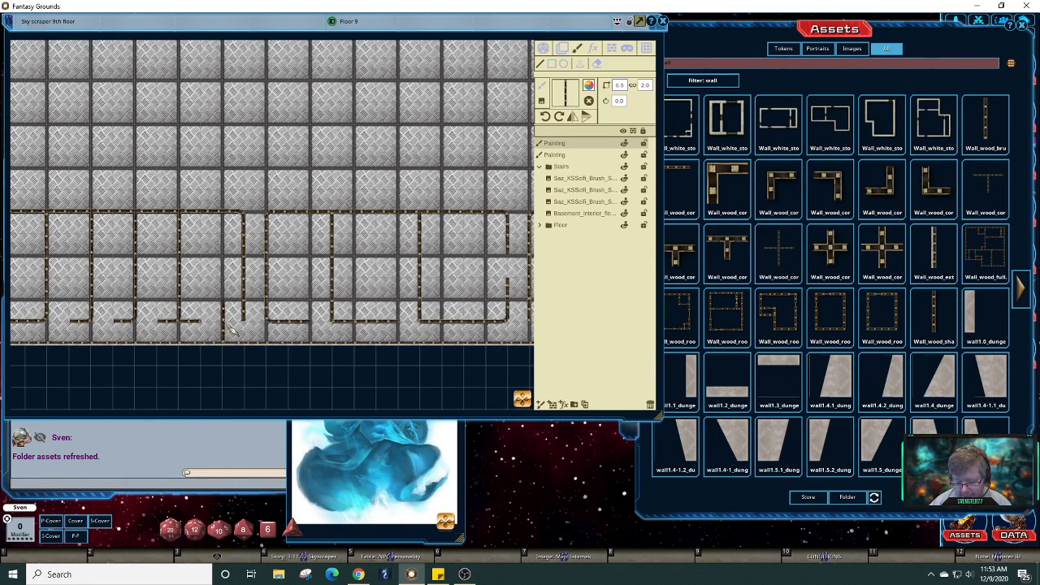
key(Right)
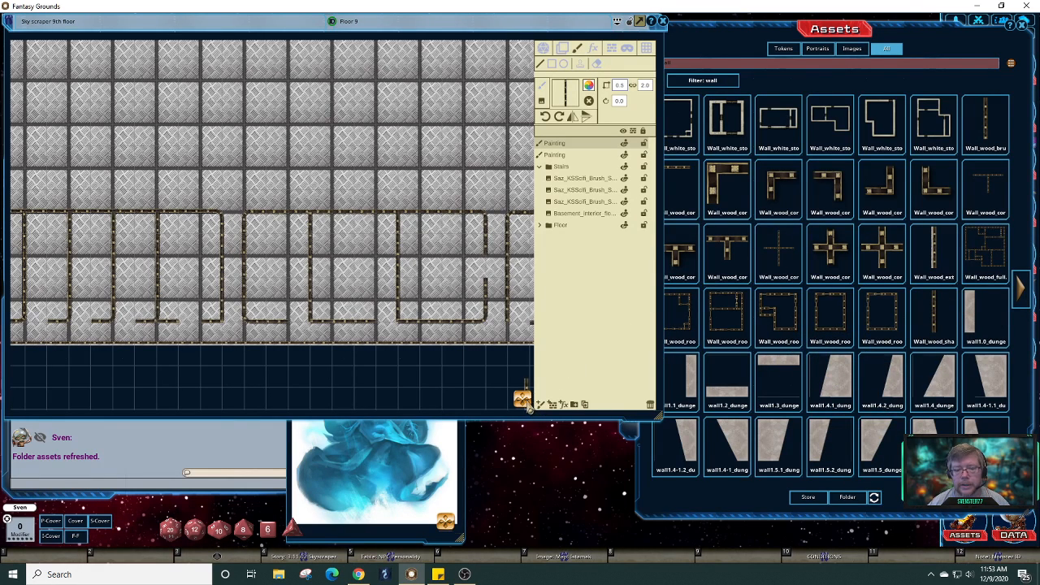
- Rename the upper Painting layer, which holds the interior walls, to Walls
mouse_move(524, 400)
mouse_down()
mouse_move(542, 395)
mouse_move(574, 414)
mouse_move(498, 386)
mouse_move(551, 410)
mouse_move(533, 411)
mouse_up()
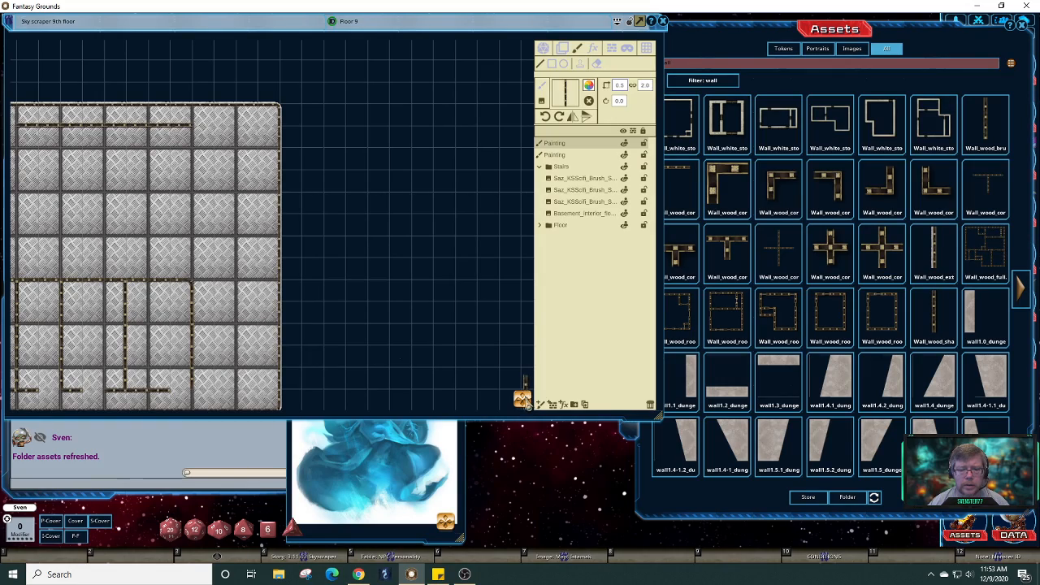
drag(521, 398, 525, 407)
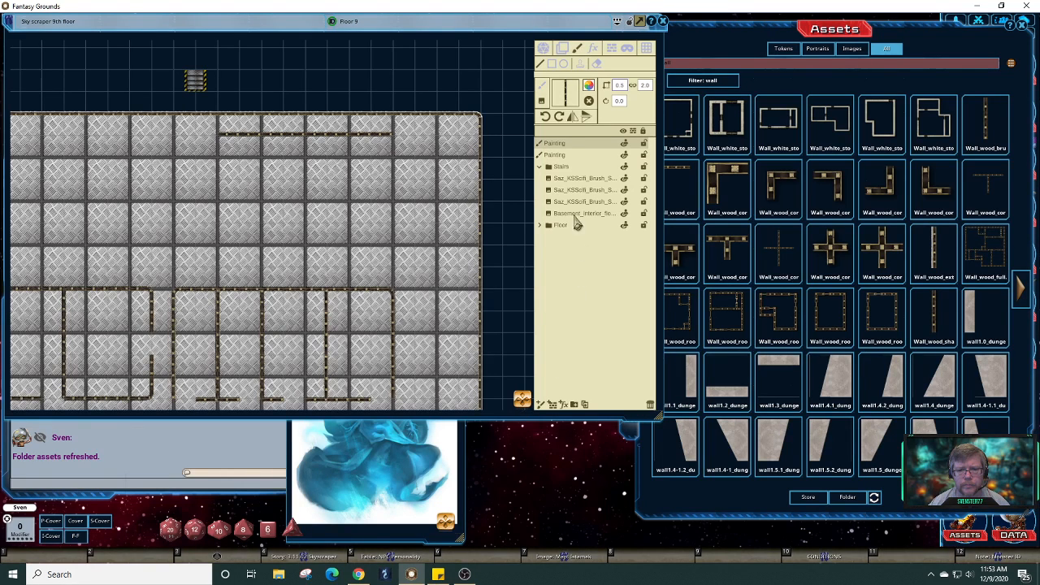
double_click(558, 144)
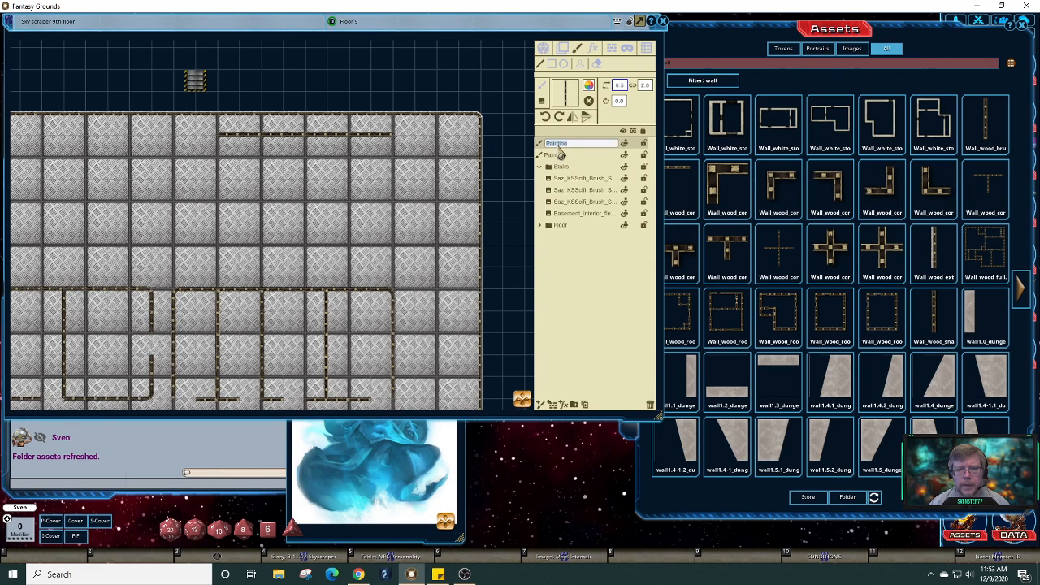
text(Walls)
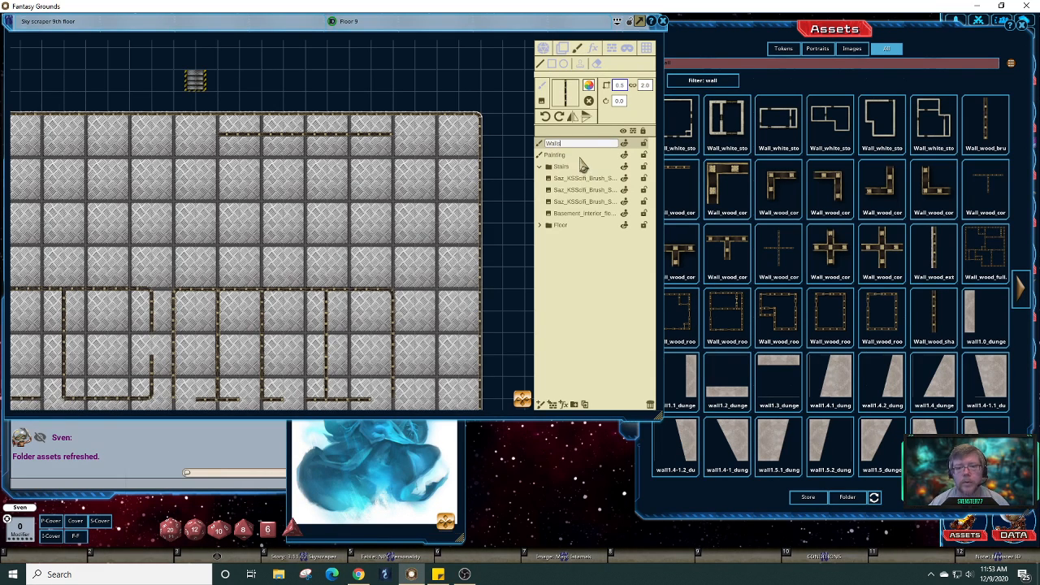
key(Tab)
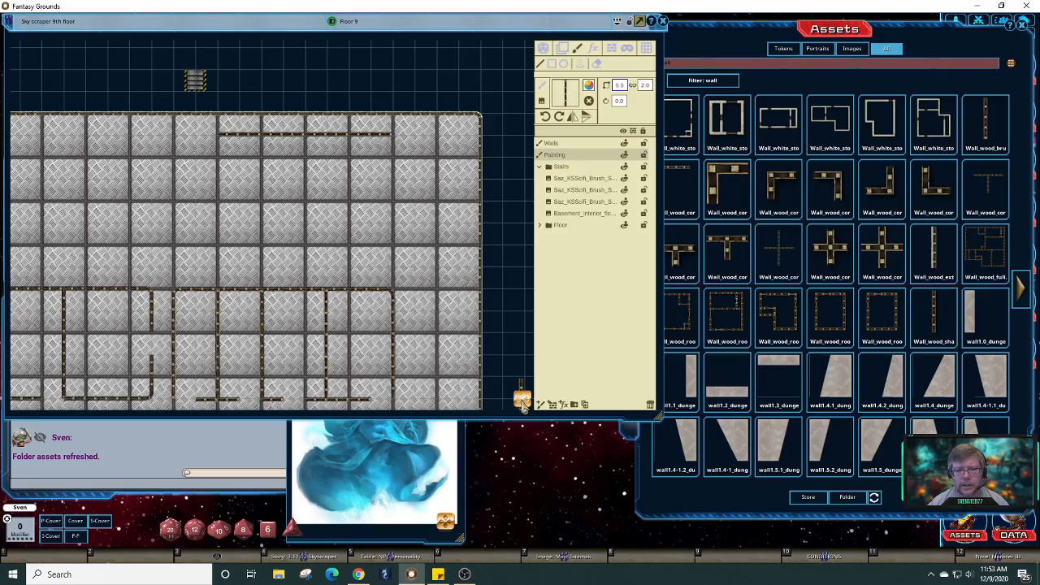
- Move the remaining Painting layer into the Stairs folder above its images, collapse the folder and select the Walls layer
drag(524, 407, 521, 399)
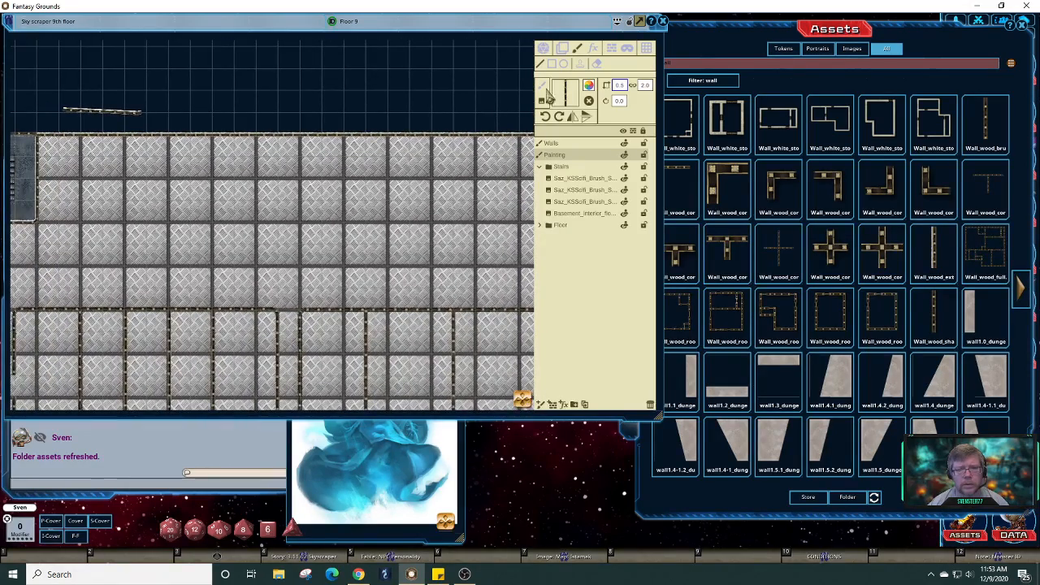
click(561, 49)
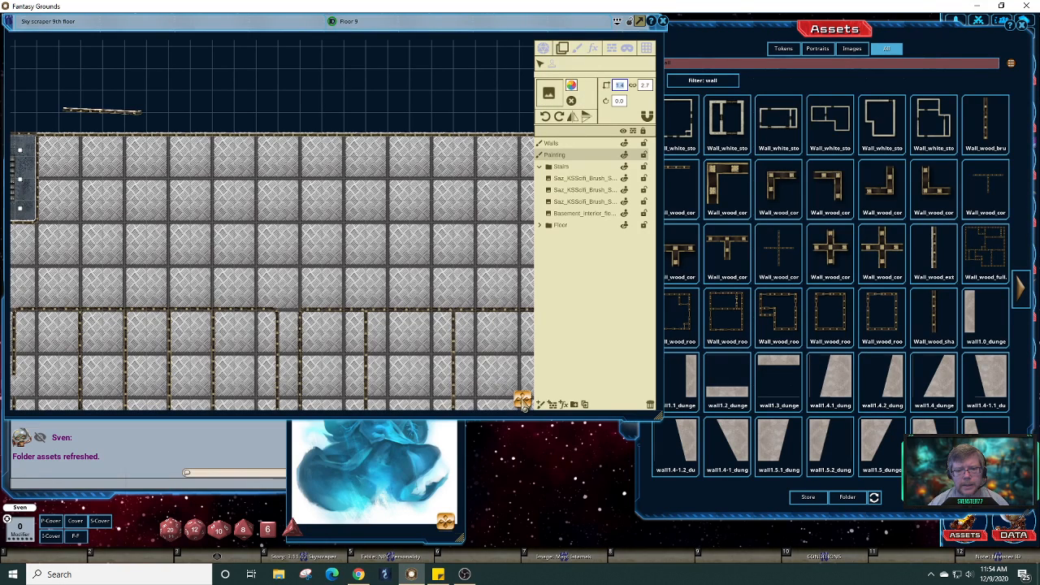
drag(522, 400, 521, 401)
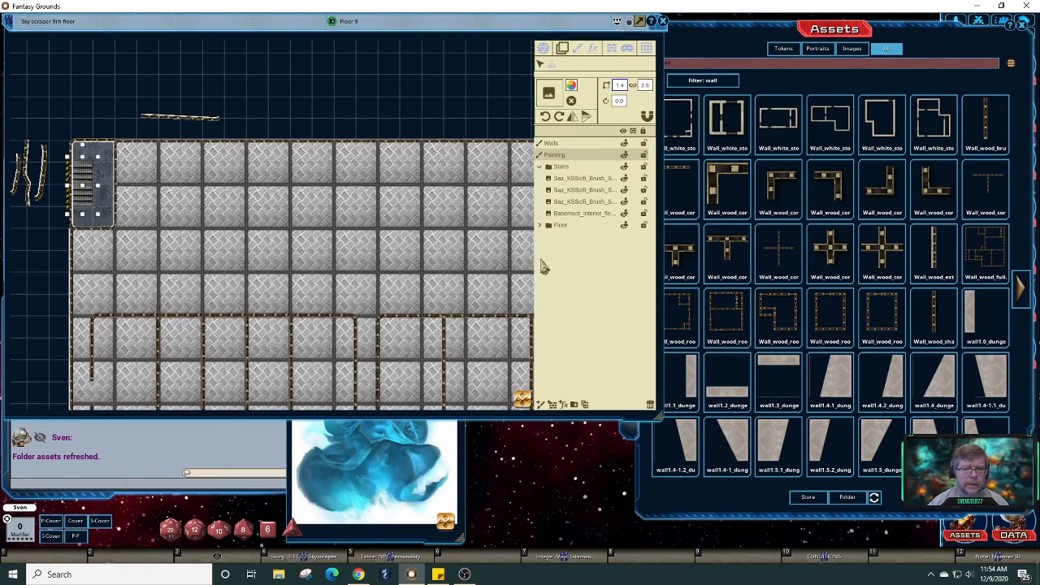
drag(544, 165, 559, 159)
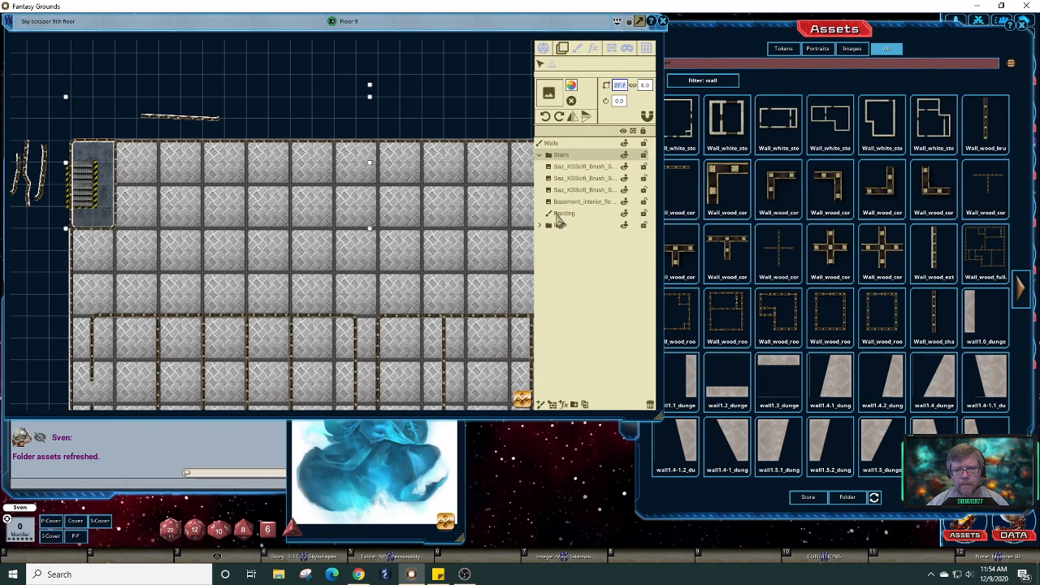
drag(560, 221, 558, 170)
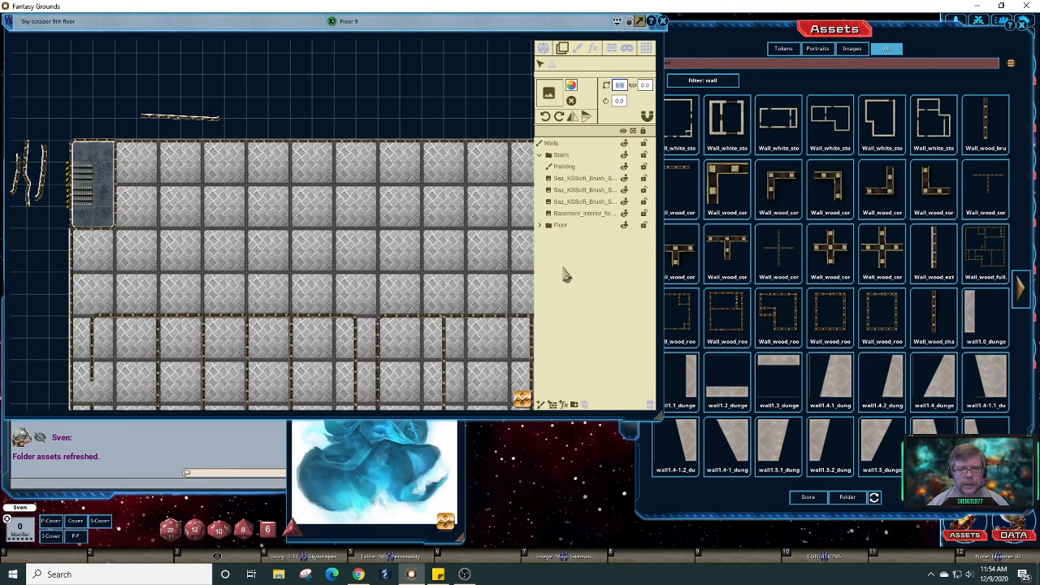
click(541, 155)
click(552, 144)
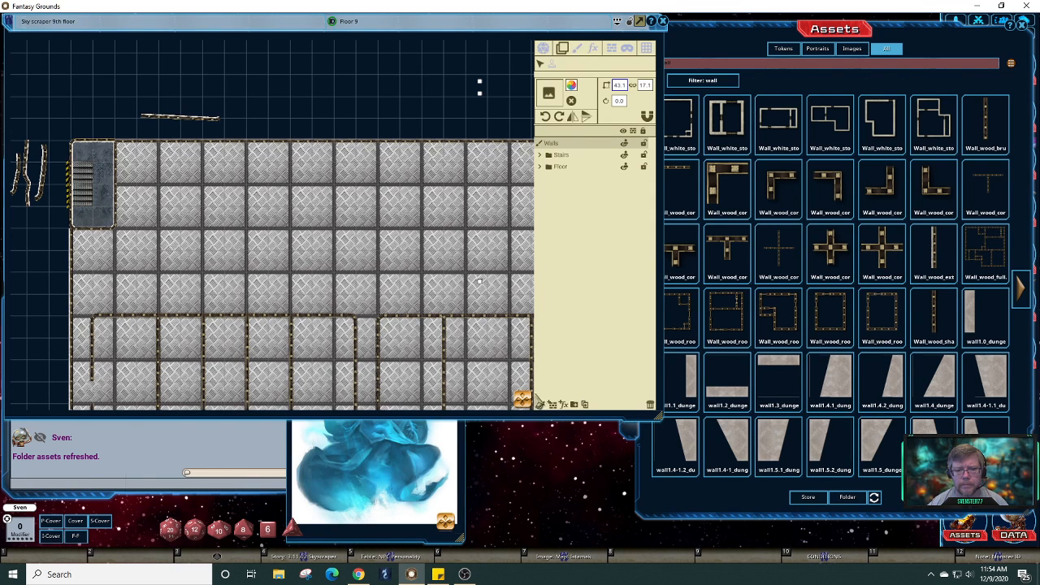
drag(521, 399, 534, 403)
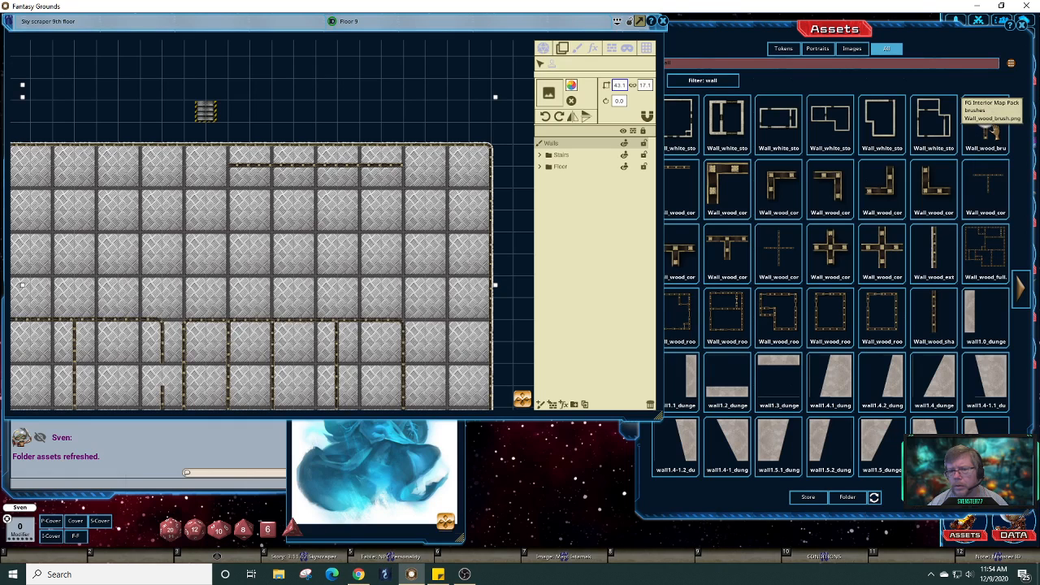
click(933, 312)
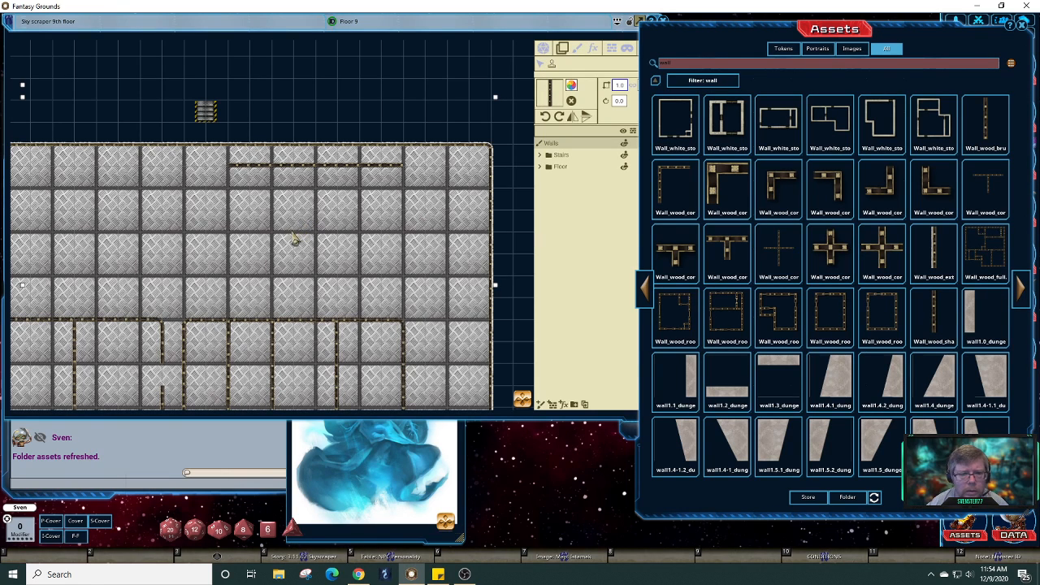
drag(295, 239, 274, 231)
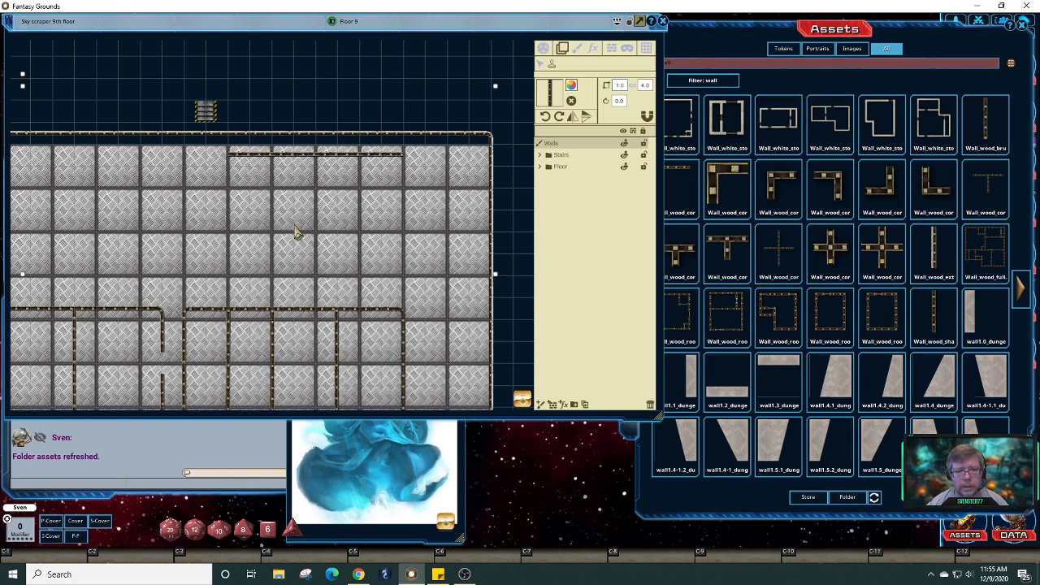
key(ctrl+Down)
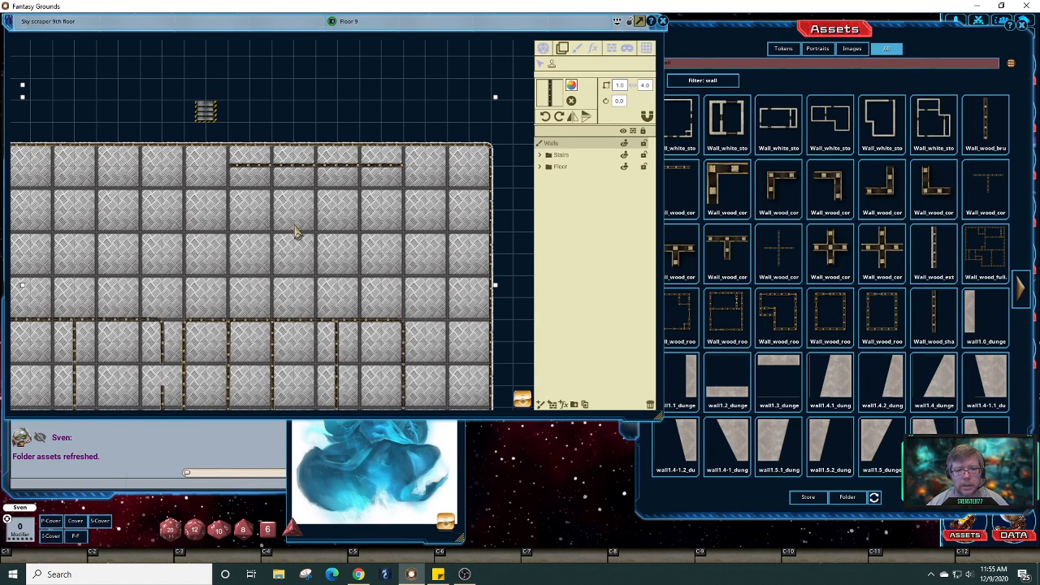
key(ctrl+z)
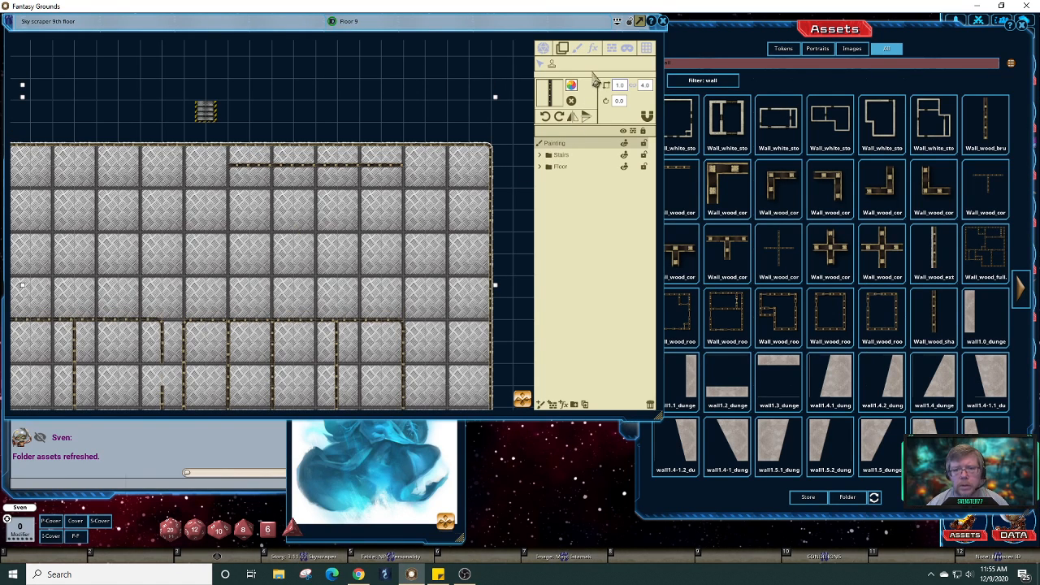
- Load Wall_wood_brush.png as the paint brush and set its size to 0.5 by 2.0 with proportions linked
click(581, 50)
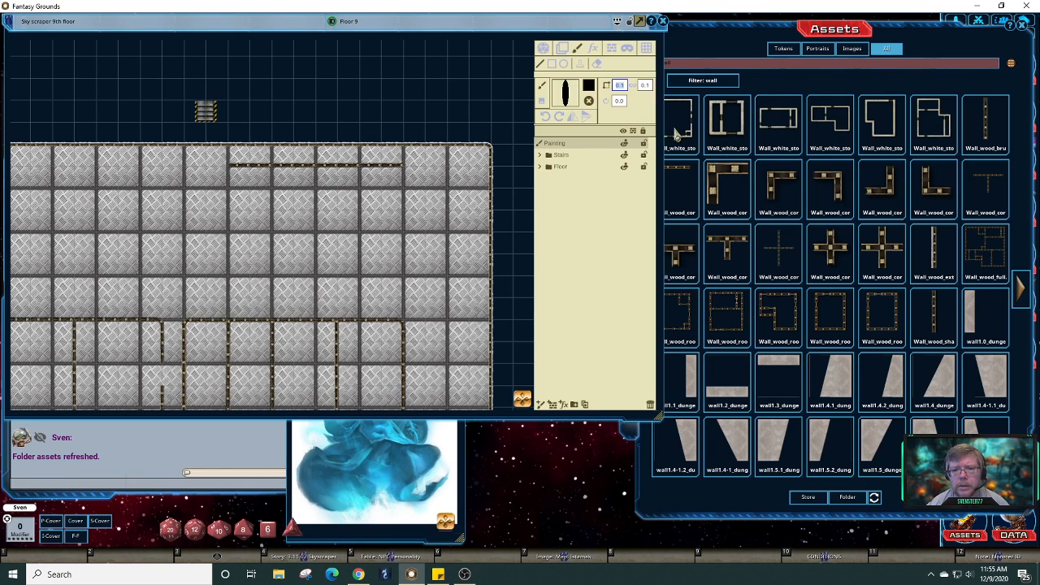
mouse_move(985, 247)
mouse_down()
mouse_move(902, 280)
mouse_move(778, 184)
mouse_move(551, 105)
mouse_move(567, 93)
mouse_up()
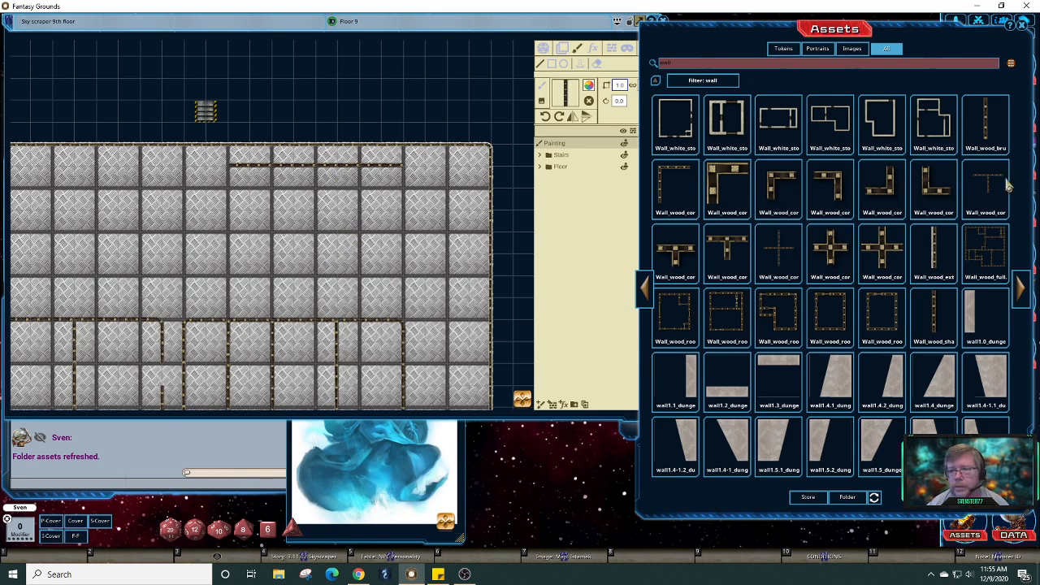
mouse_move(994, 139)
mouse_down()
mouse_move(606, 128)
mouse_move(569, 95)
mouse_up()
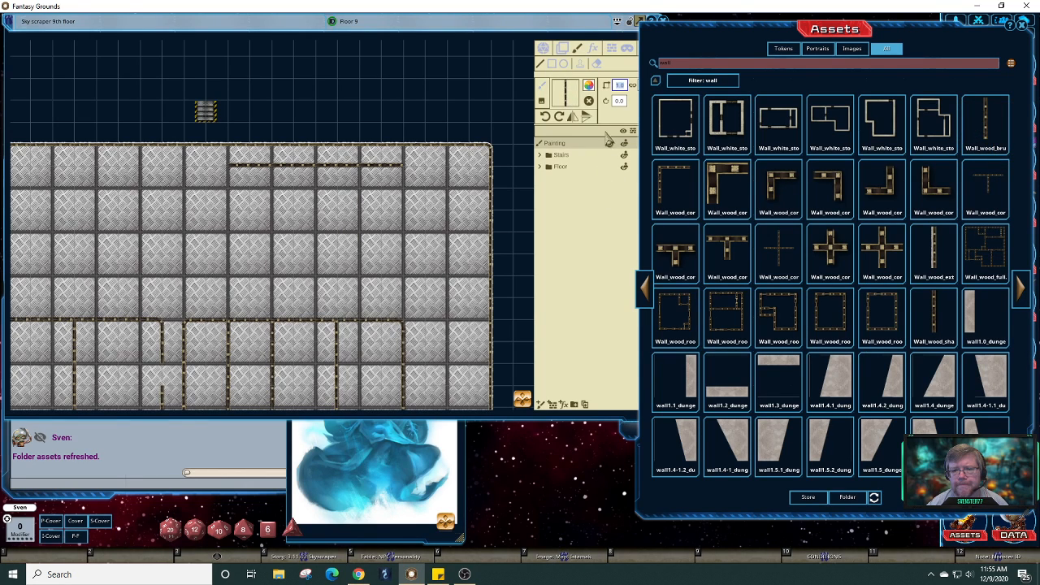
click(610, 220)
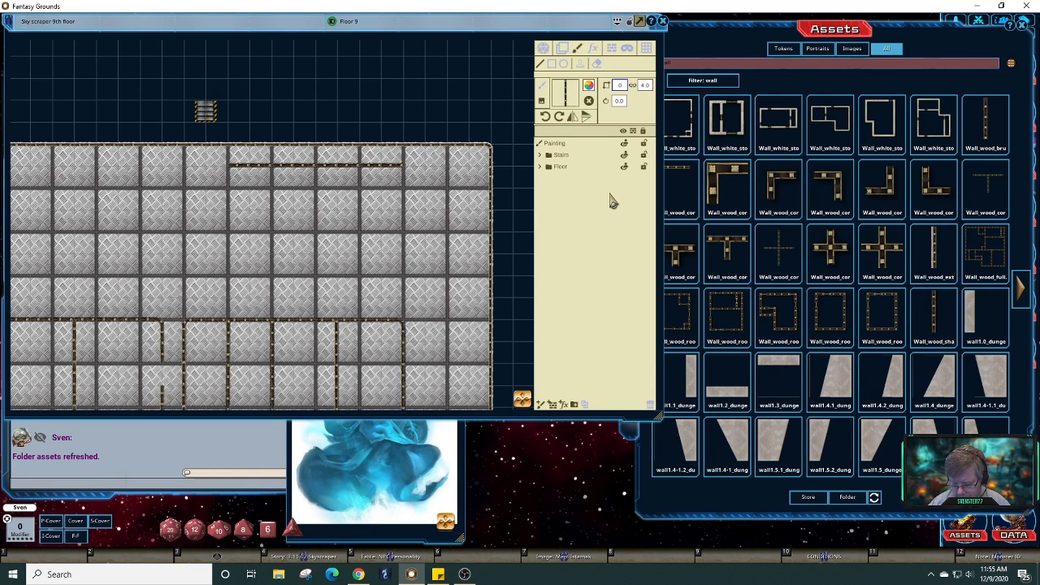
click(633, 86)
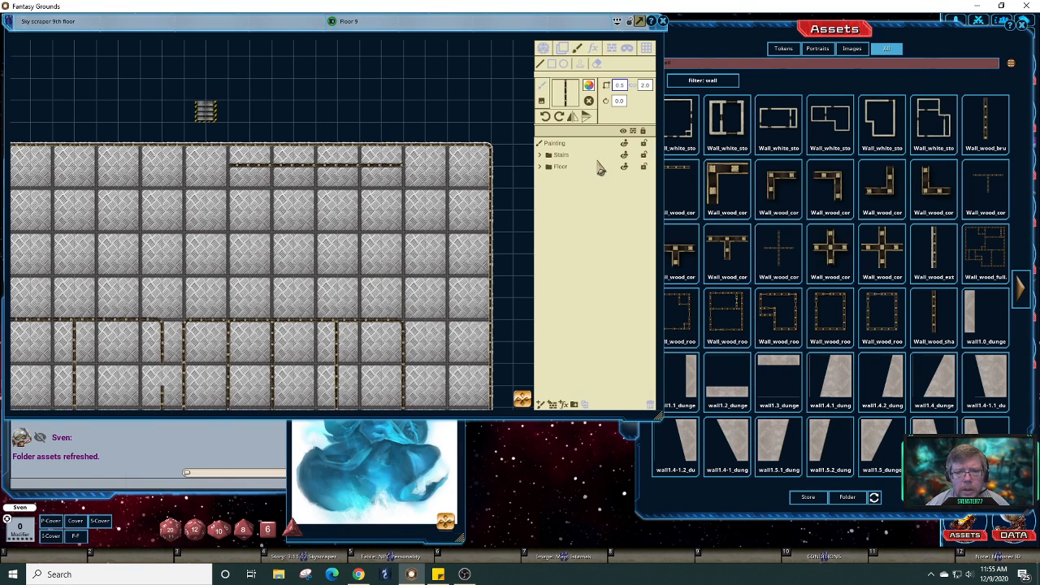
click(597, 63)
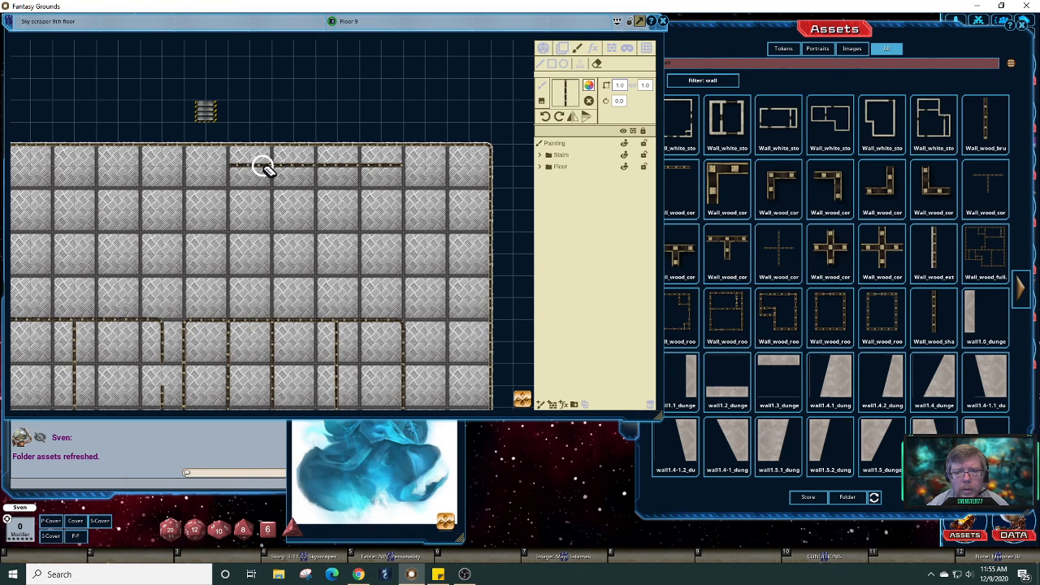
click(600, 65)
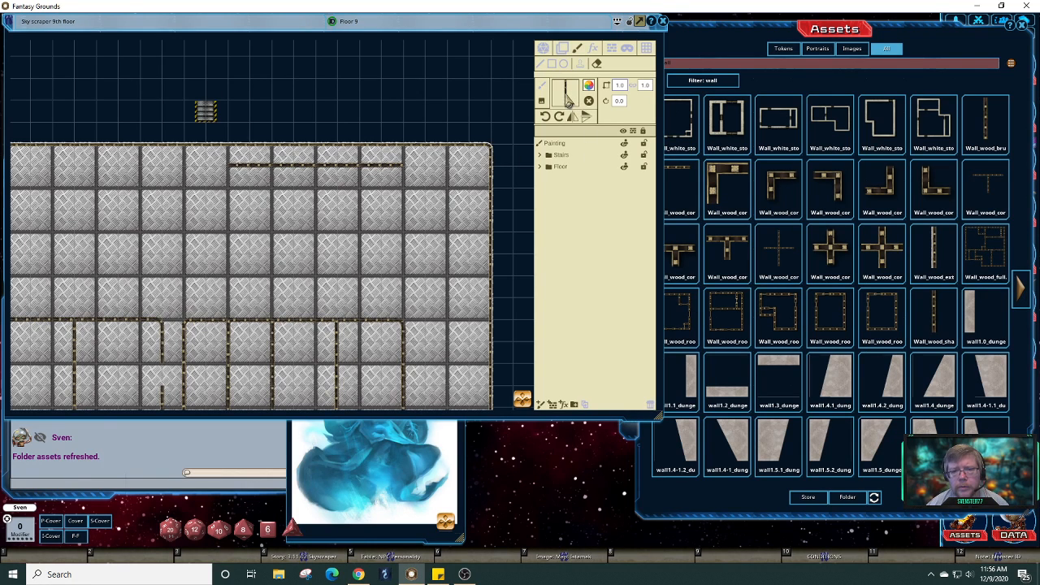
click(587, 87)
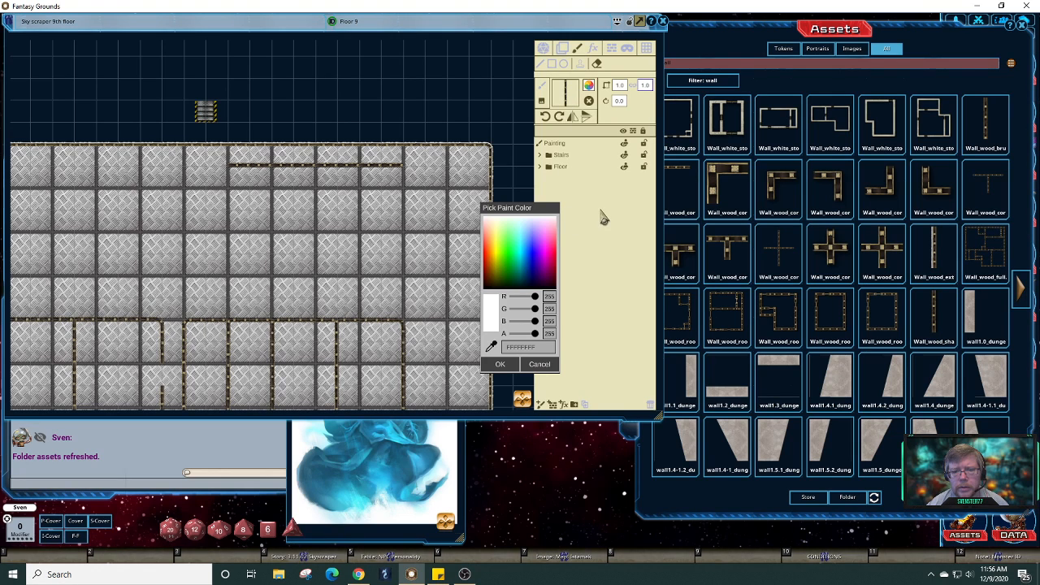
click(553, 364)
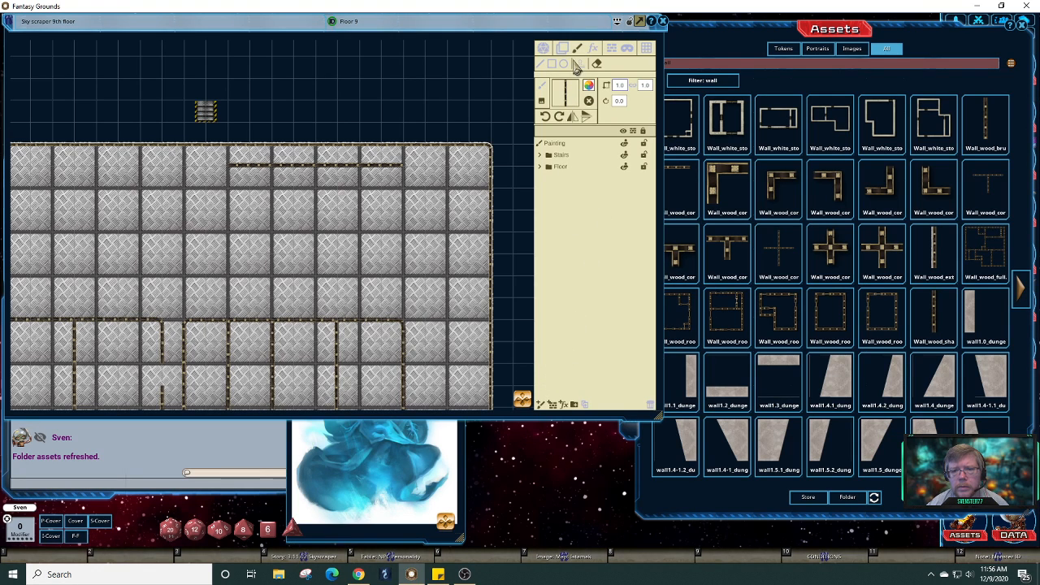
click(542, 65)
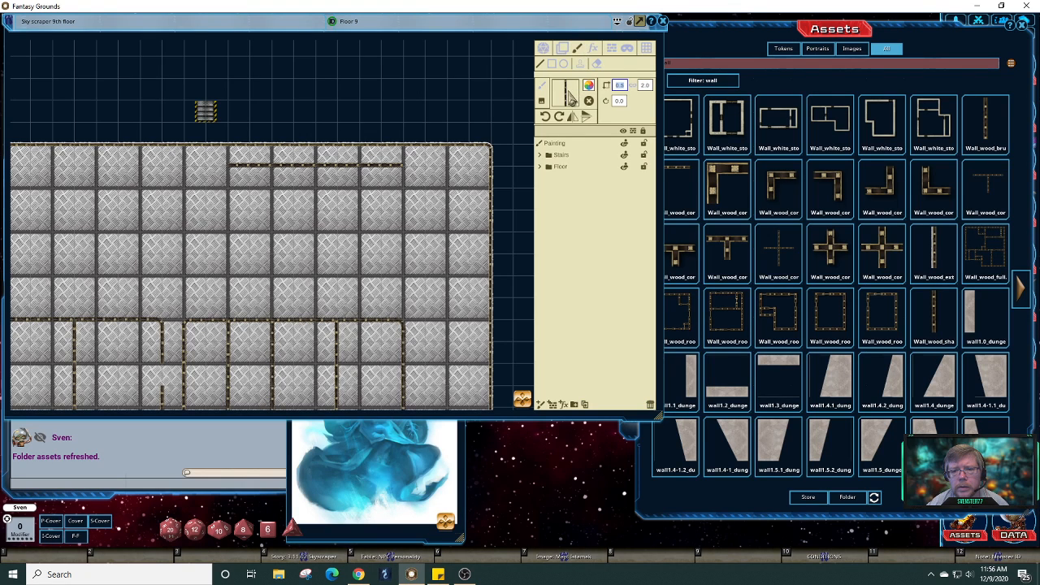
- Try to paint a vertical wall down from the top outer wall near the end of the horizontal inner wall, and undo it
drag(473, 148, 473, 185)
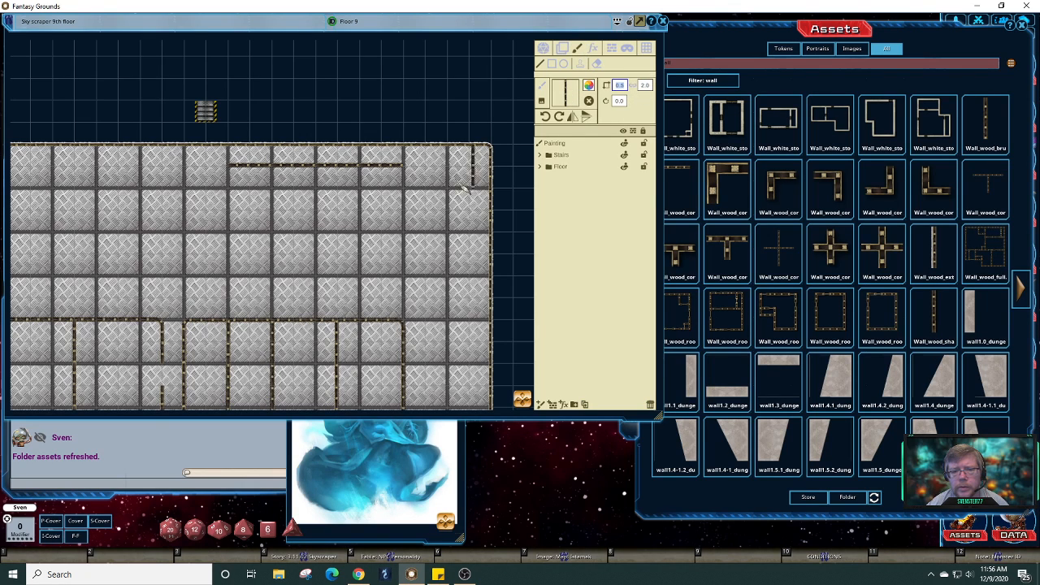
click(410, 169)
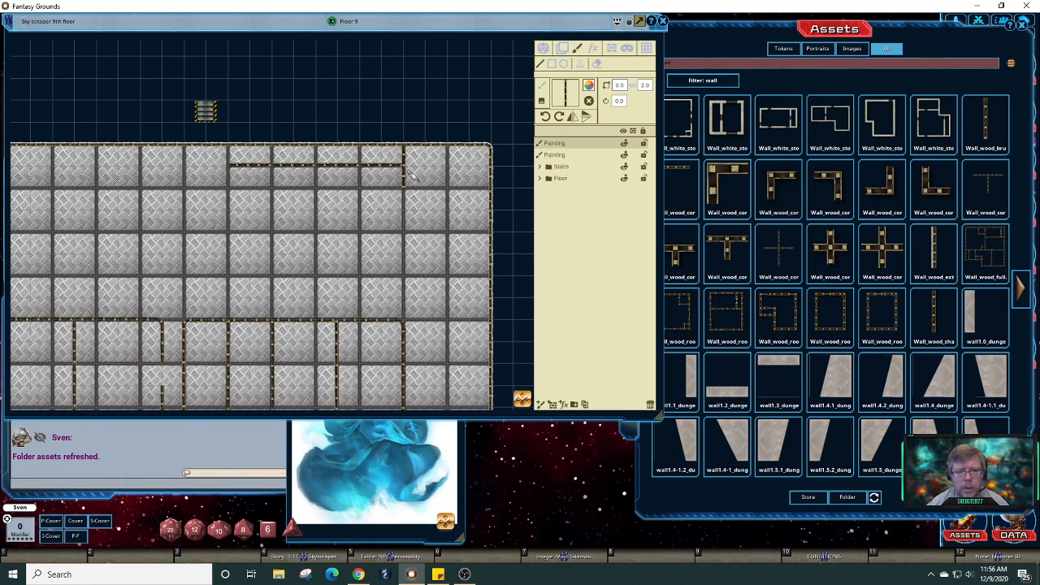
scroll(412, 176, down, 1)
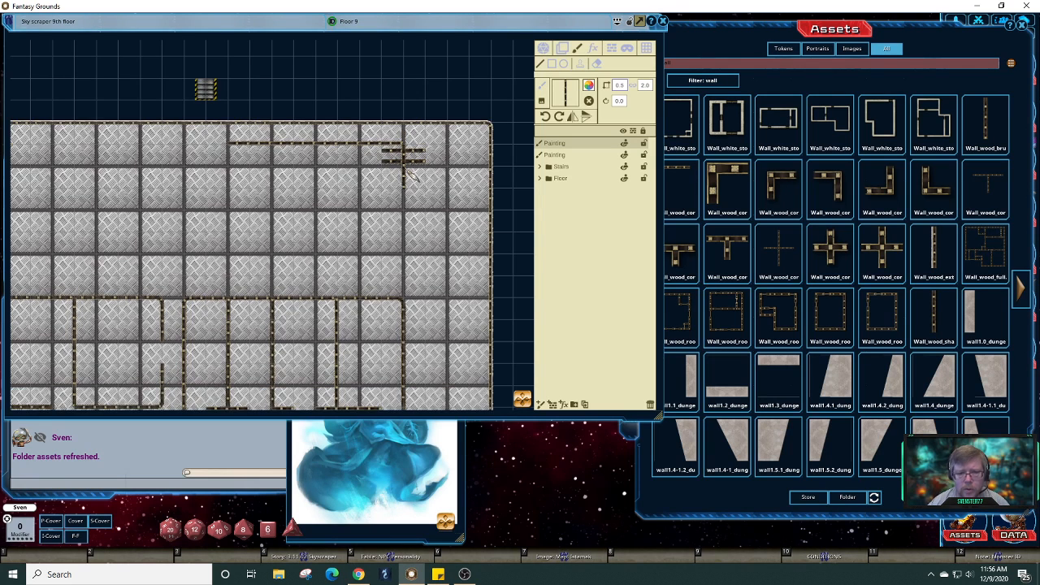
scroll(412, 176, down, 2)
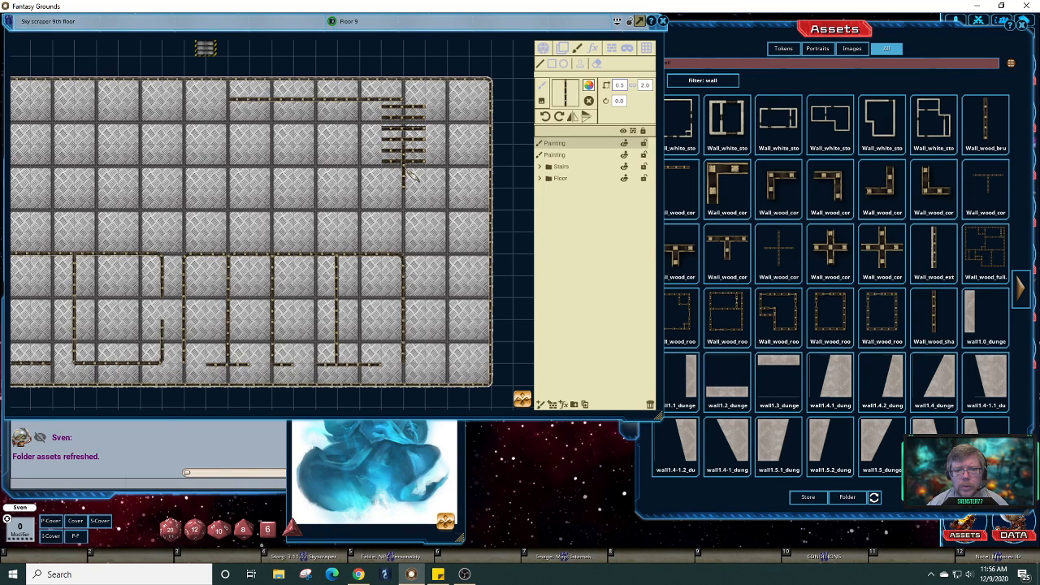
key(ctrl)
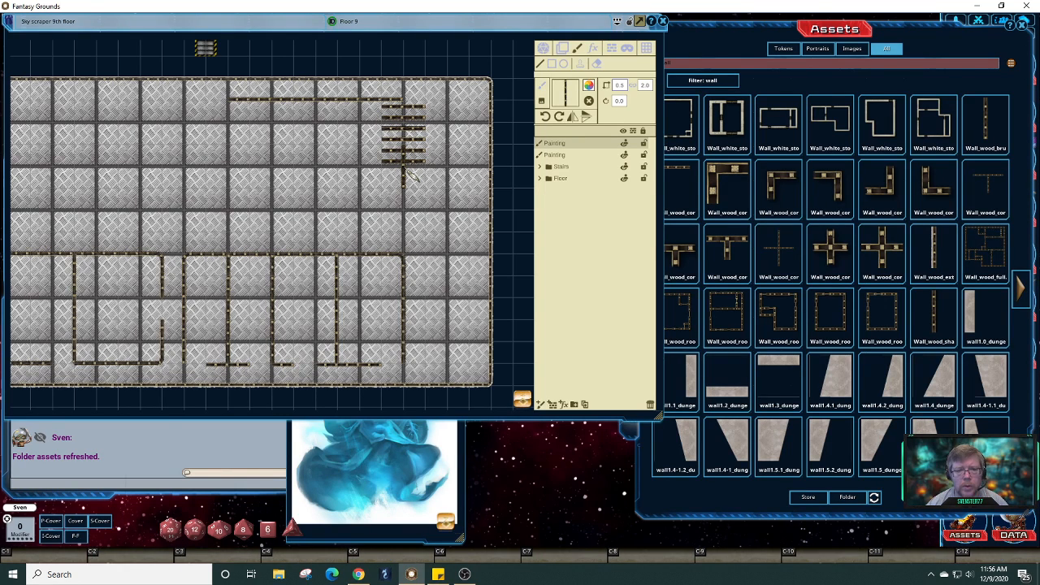
key(ctrl+z)
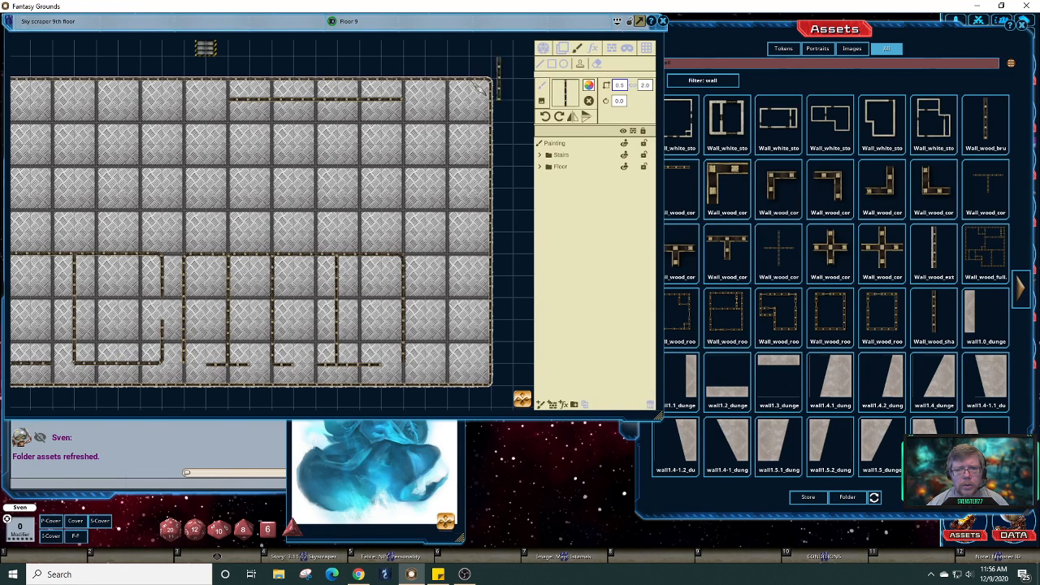
- Try to paint walls running down from the right end of the upper horizontal wall and below its left end, and undo the strokes
click(413, 107)
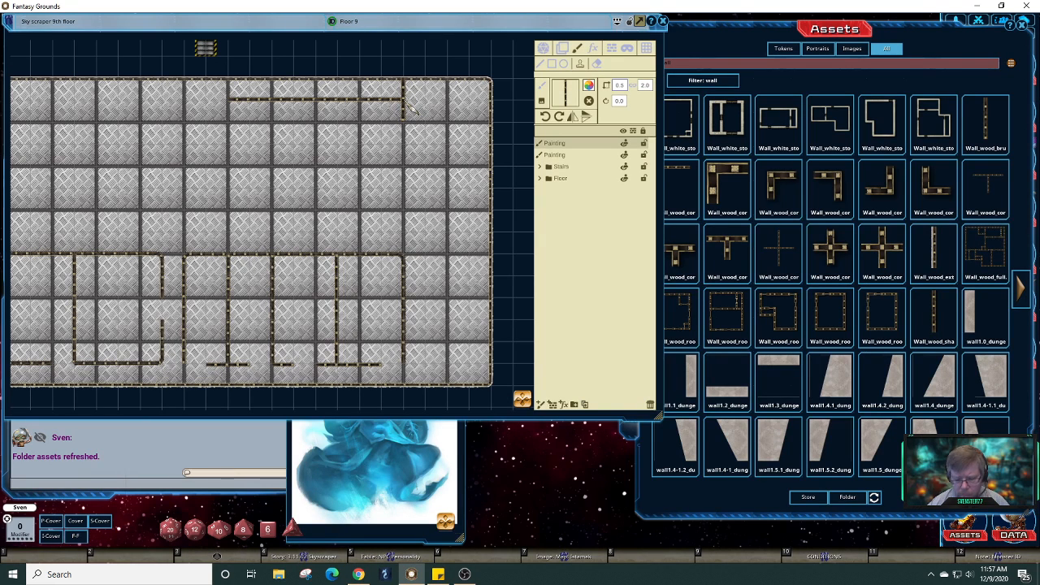
key(Down)
key(Down)
key(Down)
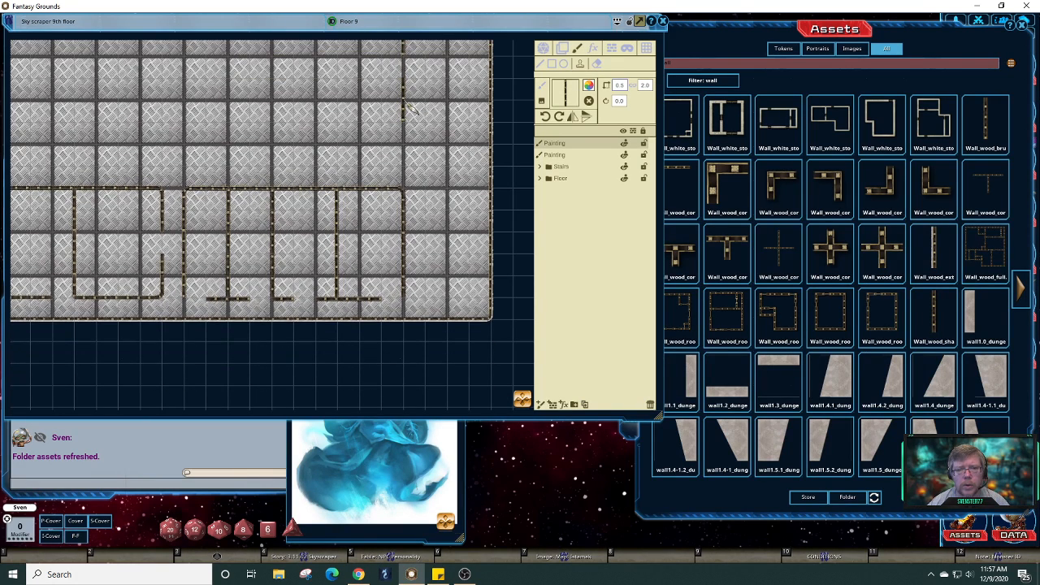
key(Left)
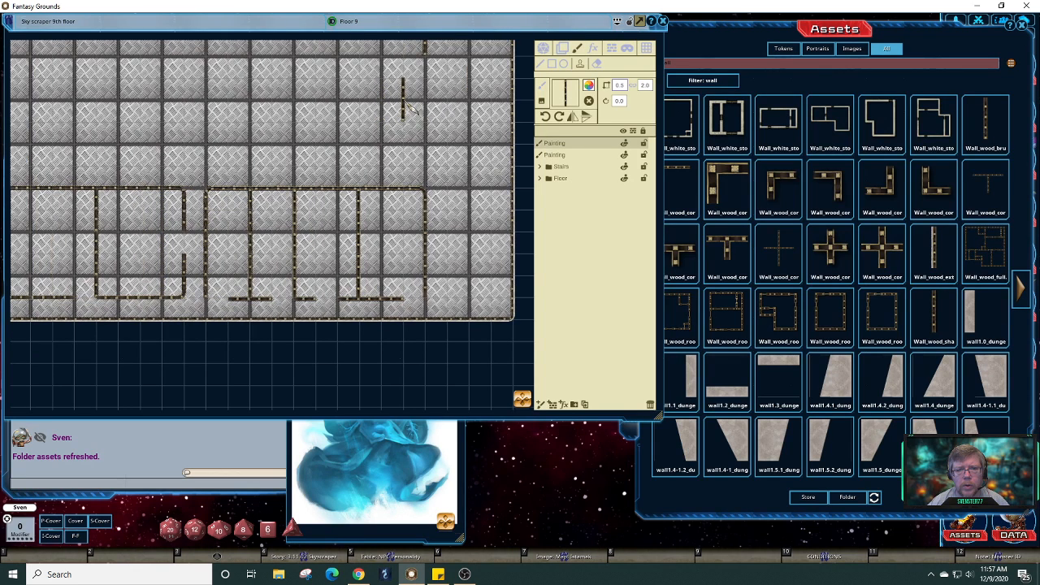
key(Up)
key(Up)
key(Up)
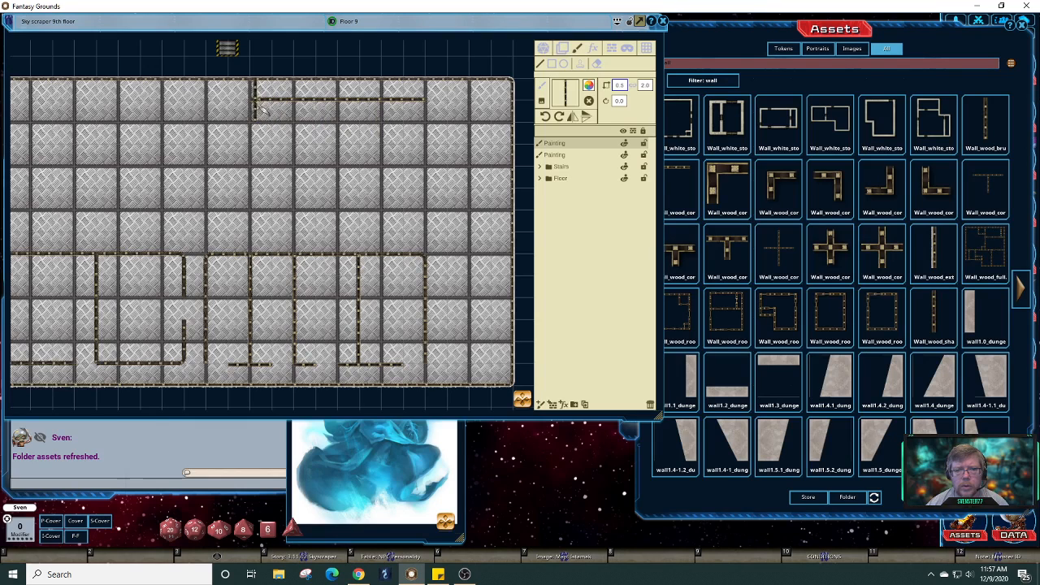
drag(252, 129, 261, 146)
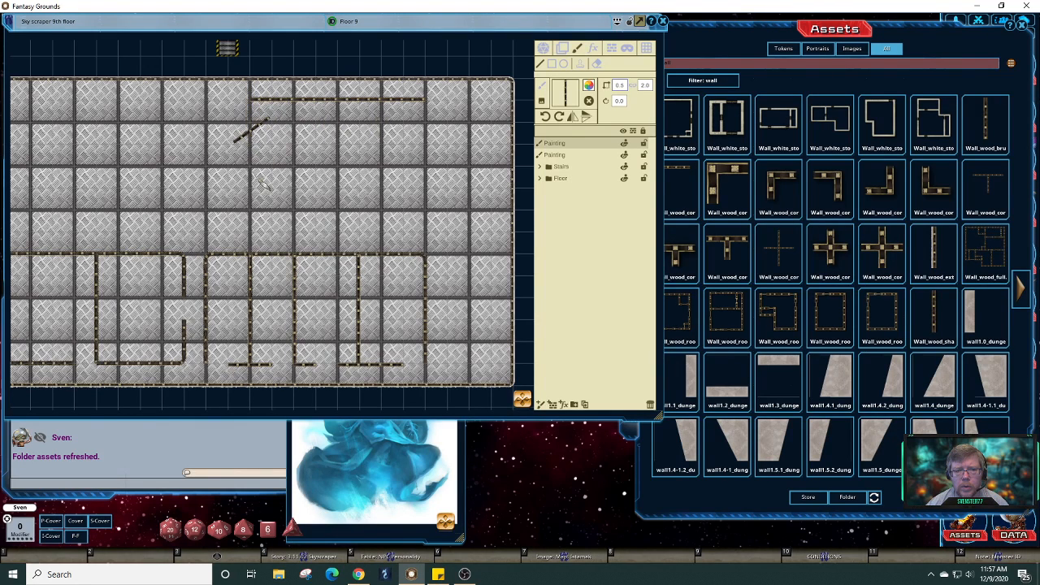
drag(264, 185, 264, 195)
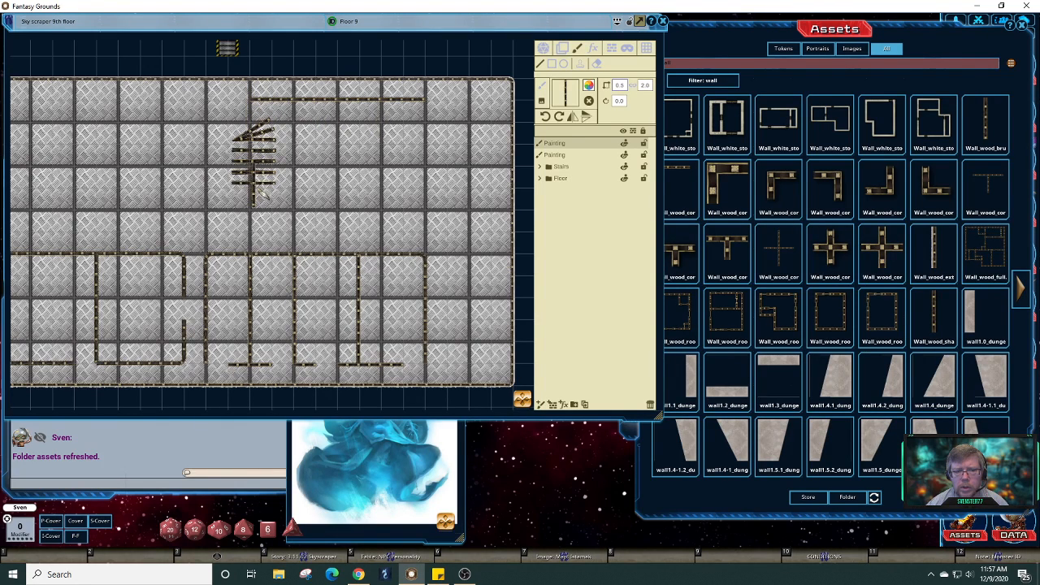
key(ctrl+z)
key(ctrl+z)
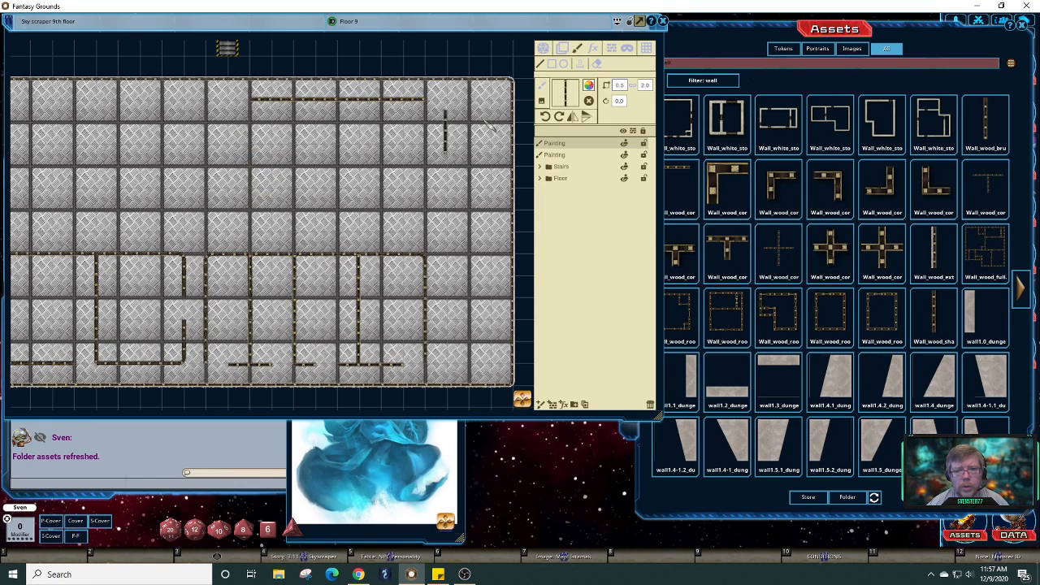
- Clear the paint brush, reload Wall_wood_brush.png as the brush and set its size to 0.5 by 2.0
click(548, 93)
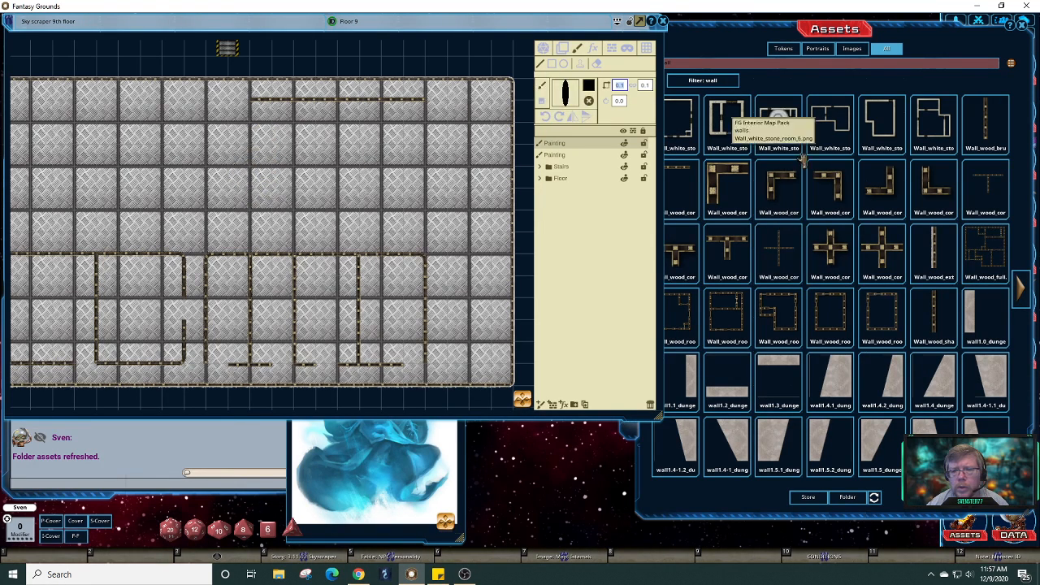
mouse_move(985, 127)
mouse_down()
mouse_move(611, 122)
mouse_move(569, 99)
mouse_up()
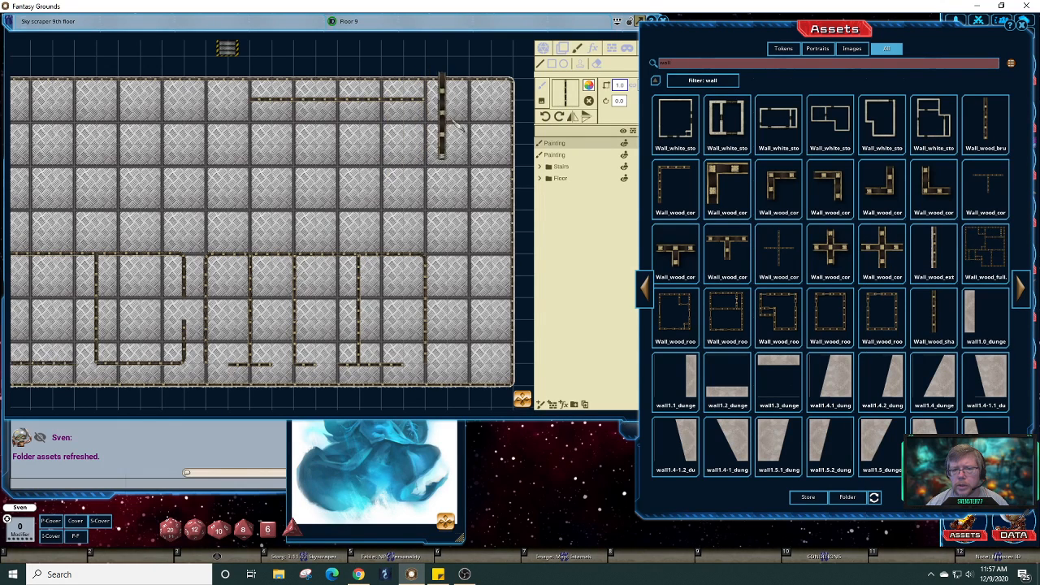
click(624, 86)
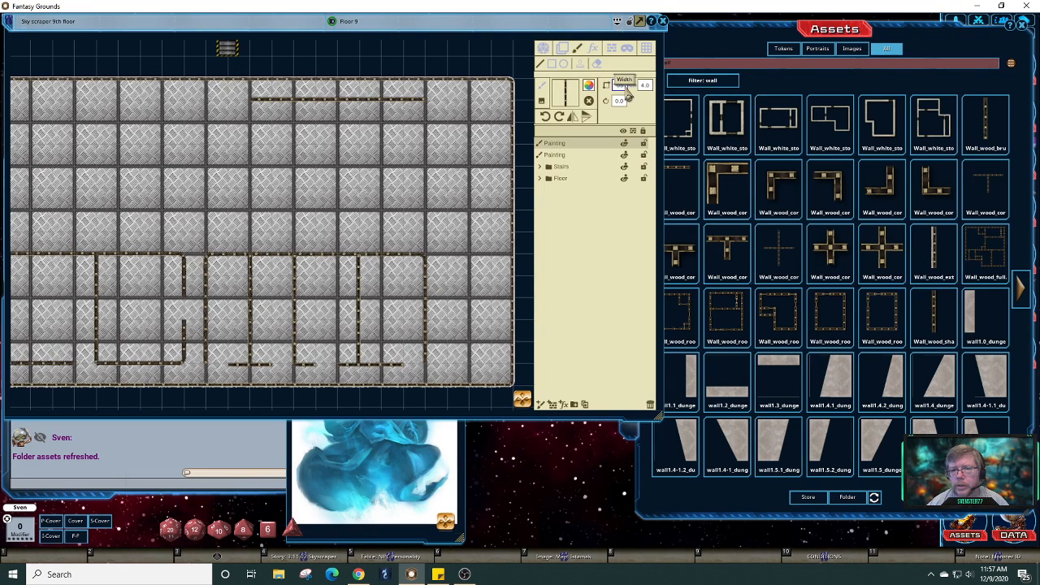
click(633, 85)
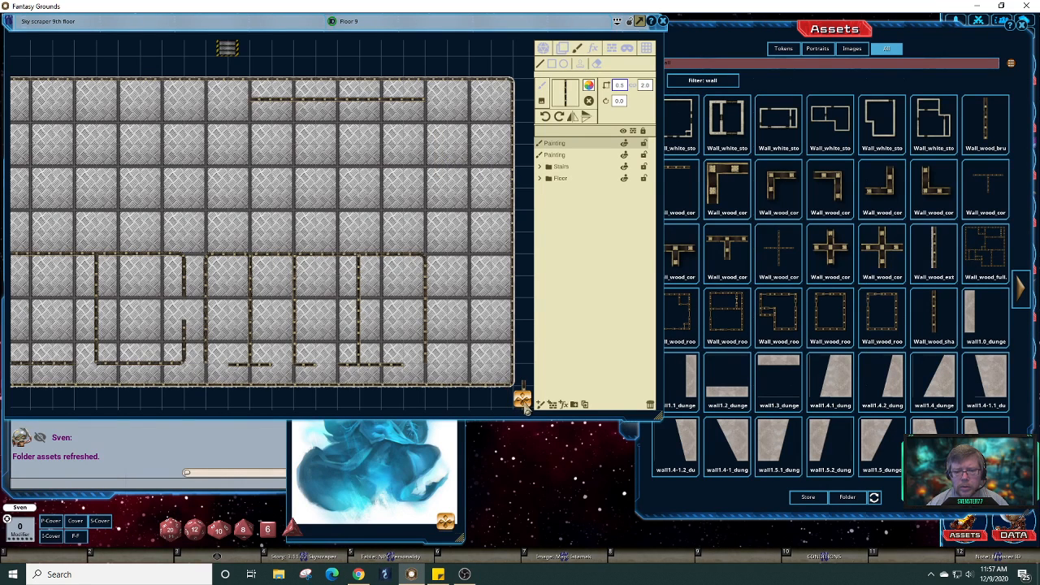
- Rotate the wall brush to 90 degrees and try a downward test stroke in the empty area outside the map, then undo it
scroll(524, 399, down, 1)
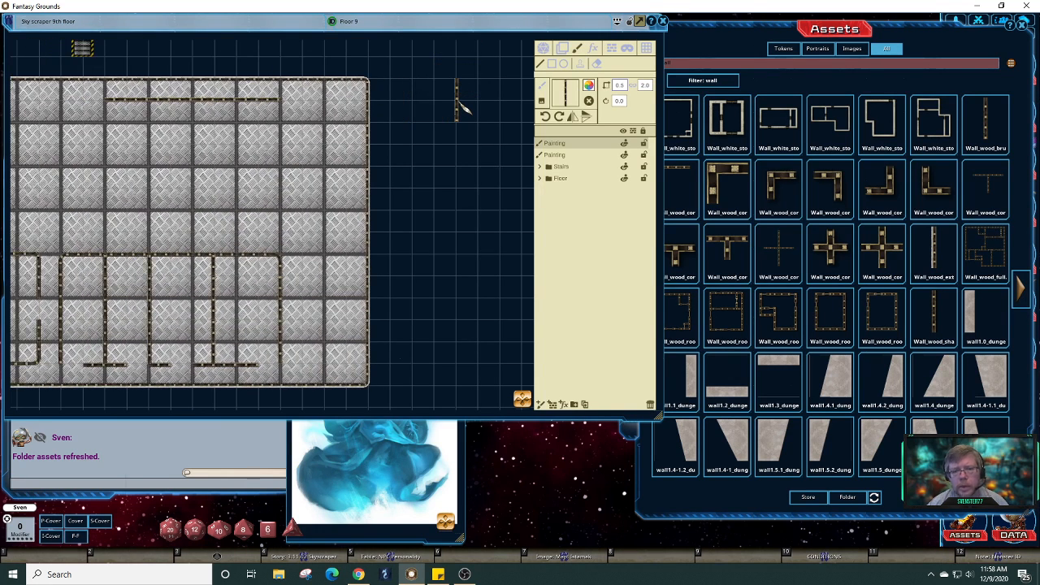
click(558, 116)
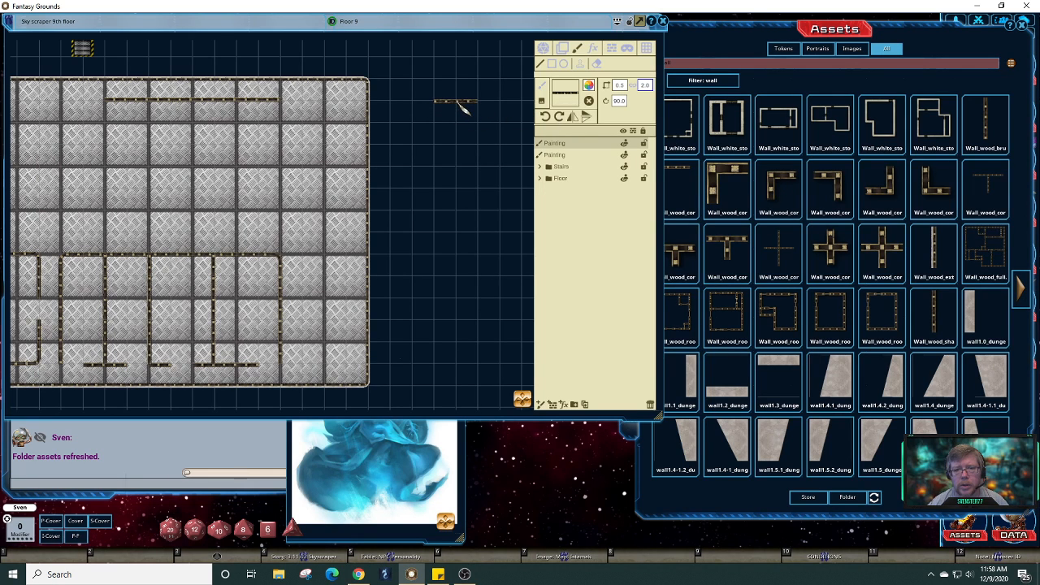
click(457, 102)
key(Down)
key(Down)
key(Down)
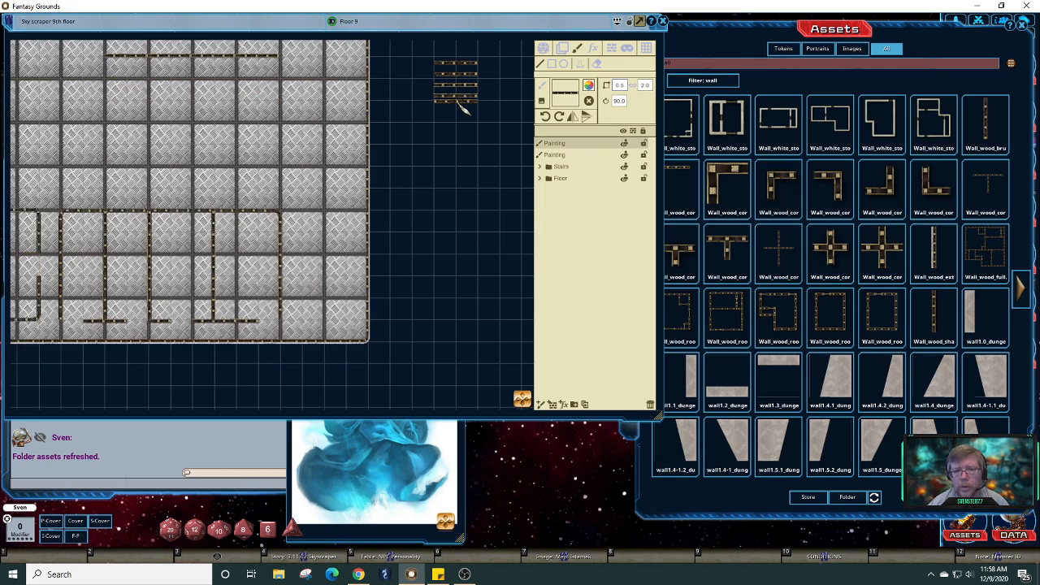
key(Up)
key(Up)
key(Up)
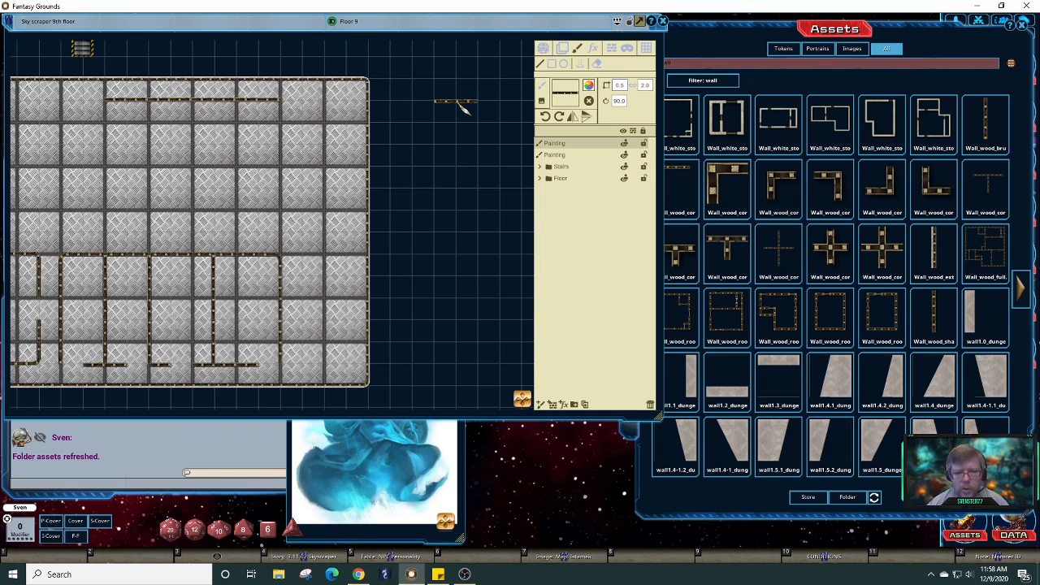
- Rotate the wall brush to 180 degrees and paint a short vertical test wall in the empty area outside the map
click(560, 117)
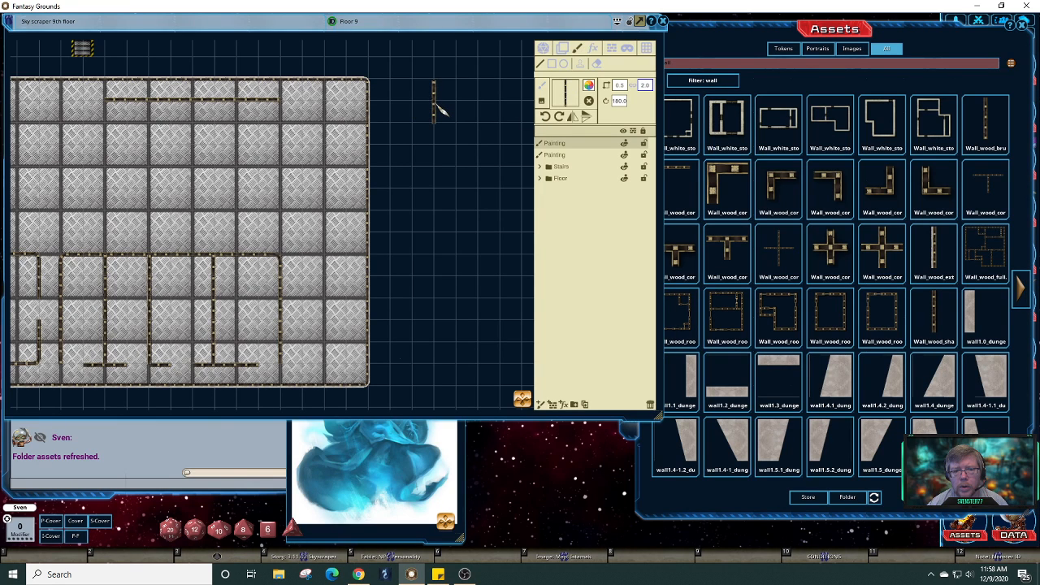
mouse_move(436, 117)
mouse_down()
mouse_move(438, 187)
mouse_move(470, 174)
mouse_up()
key(Escape)
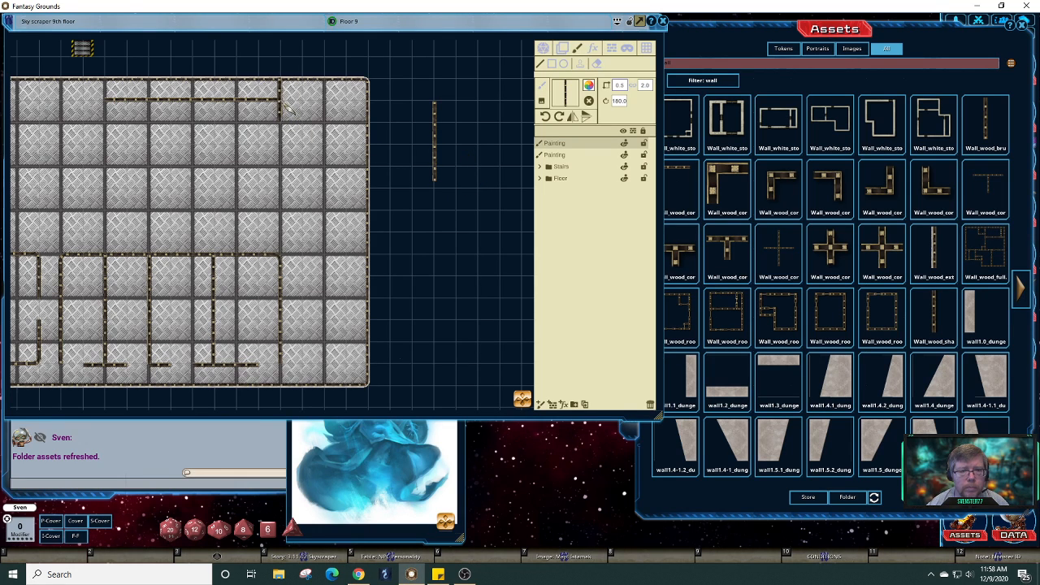
- Paint a closed room from the upper horizontal wall's right end: three tiles down, five tiles left, back up and across to its left end
scroll(288, 111, up, 1)
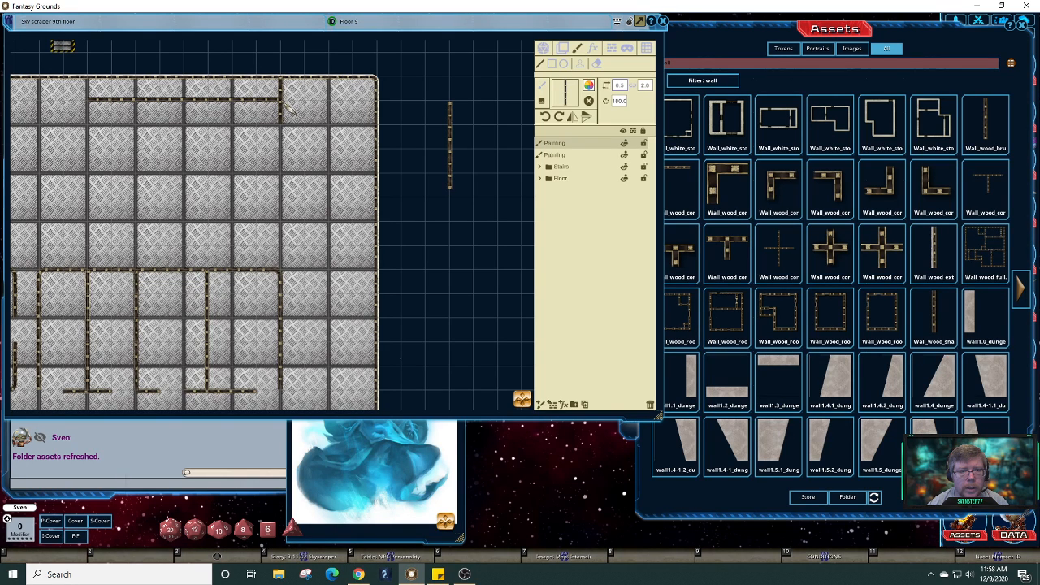
scroll(287, 110, down, 3)
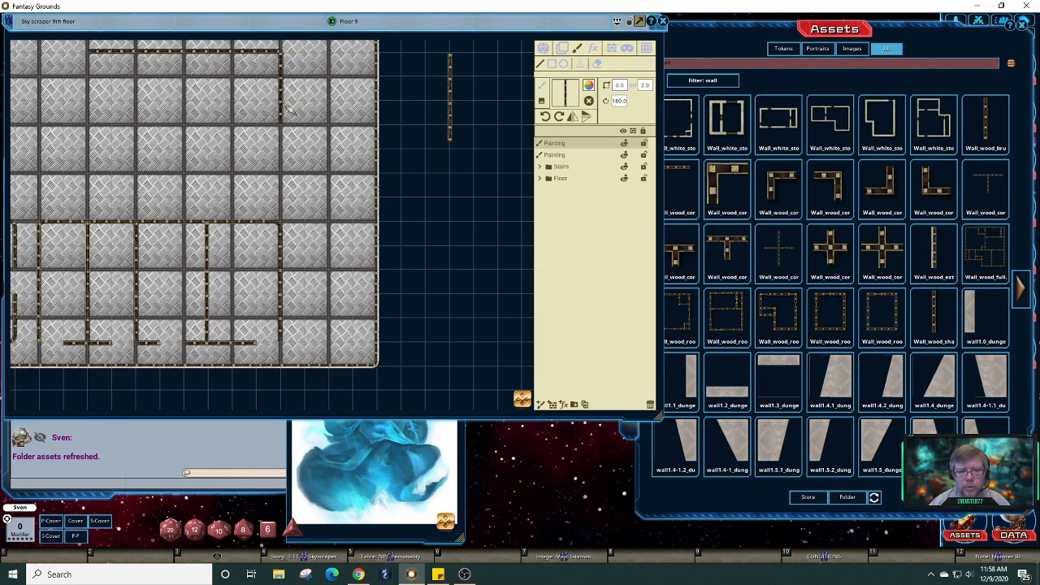
scroll(287, 110, down, 3)
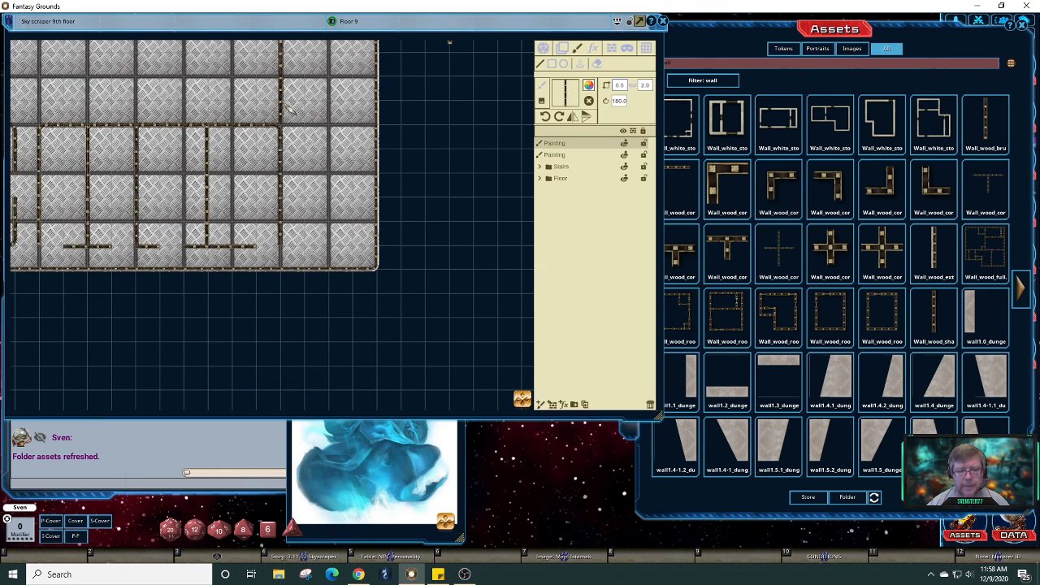
scroll(287, 109, left, 4)
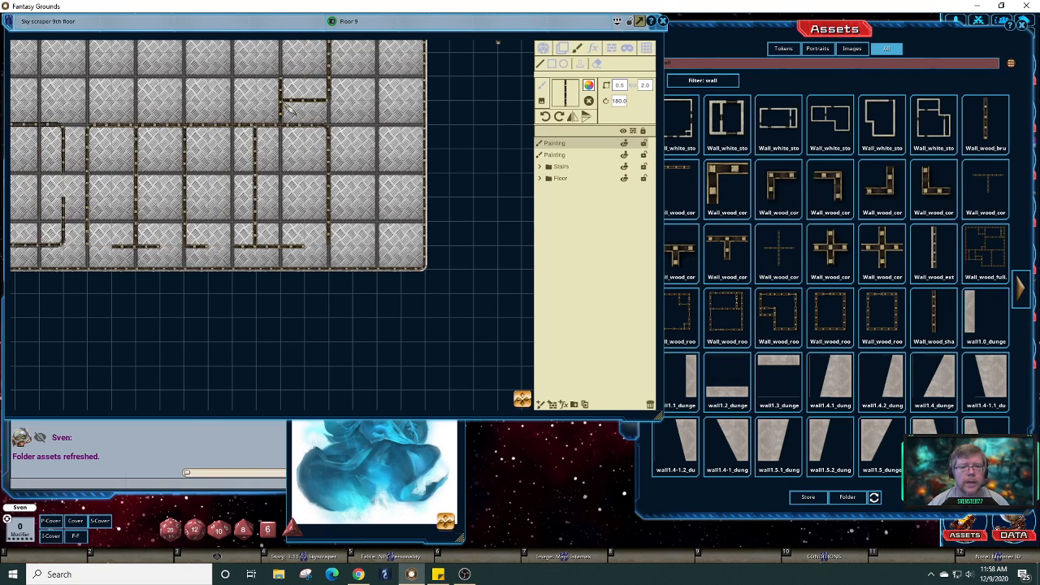
scroll(289, 110, left, 5)
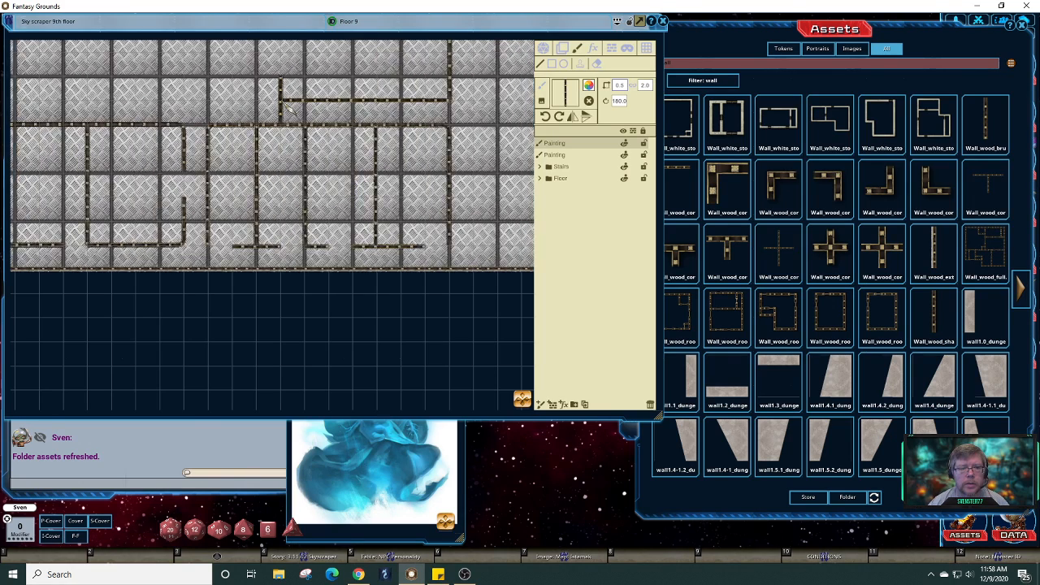
scroll(288, 110, left, 2)
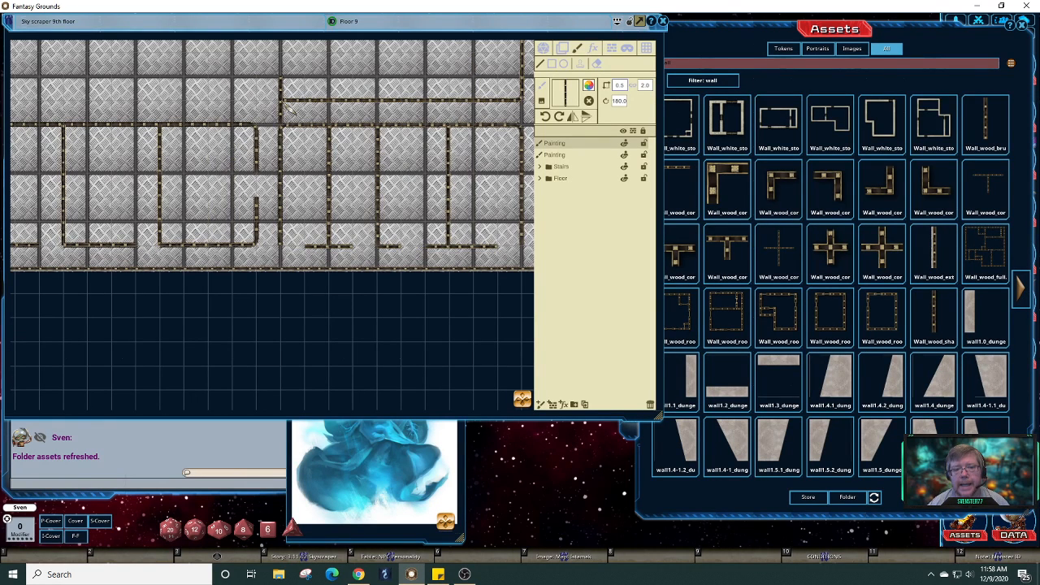
scroll(285, 106, up, 2)
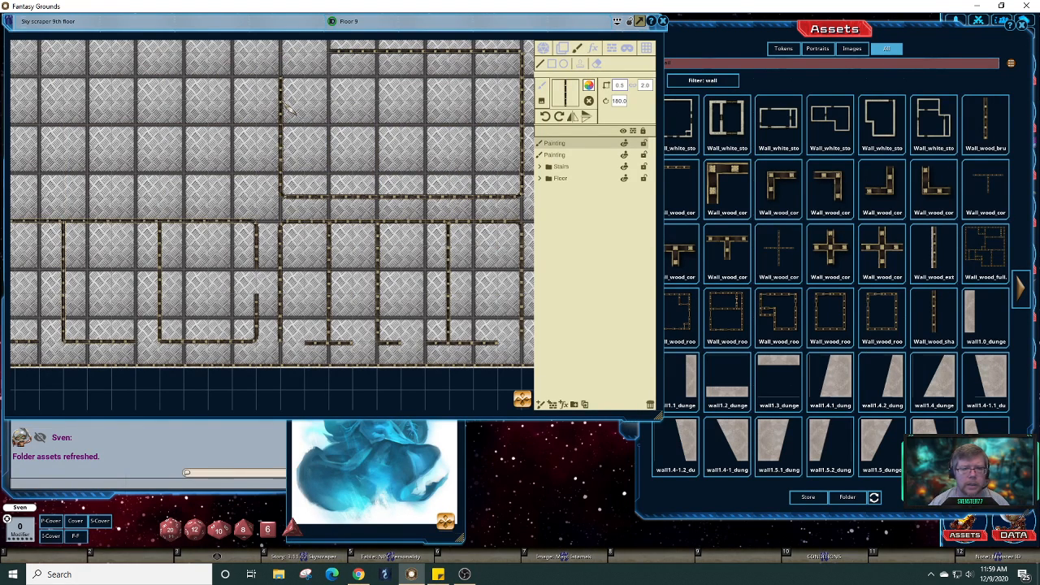
scroll(288, 108, up, 1)
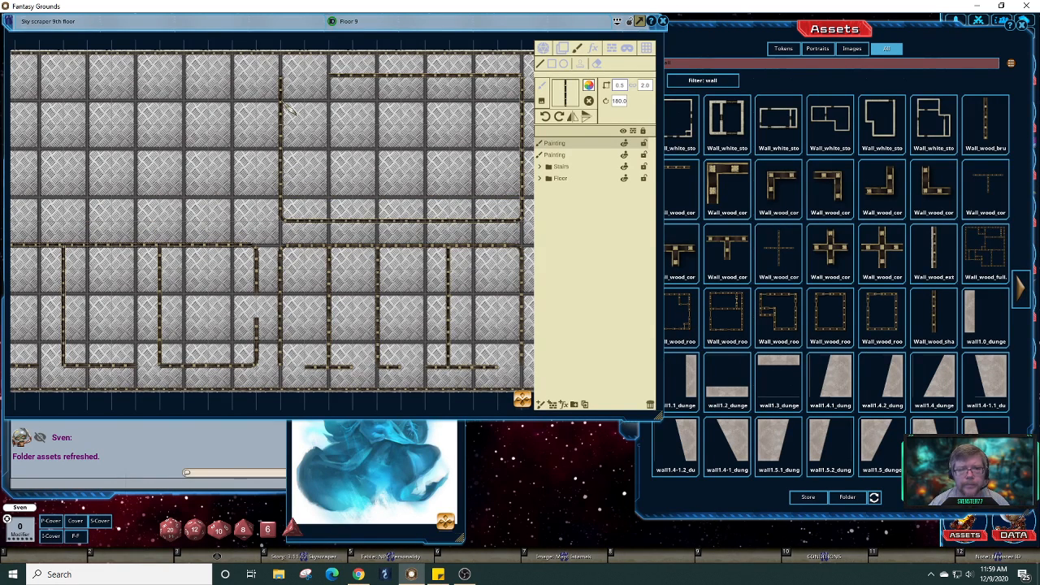
scroll(288, 108, up, 1)
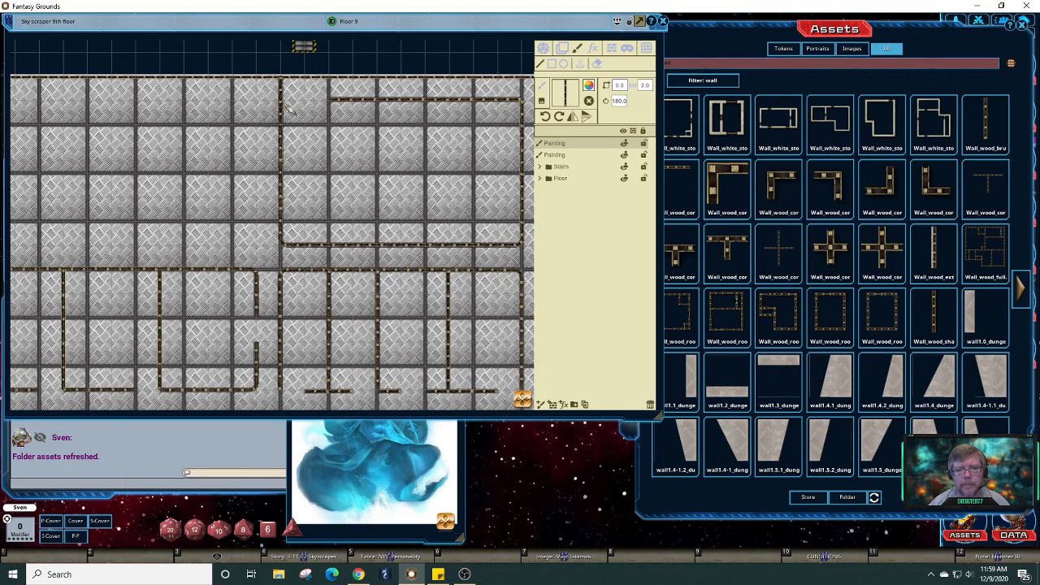
scroll(289, 108, right, 2)
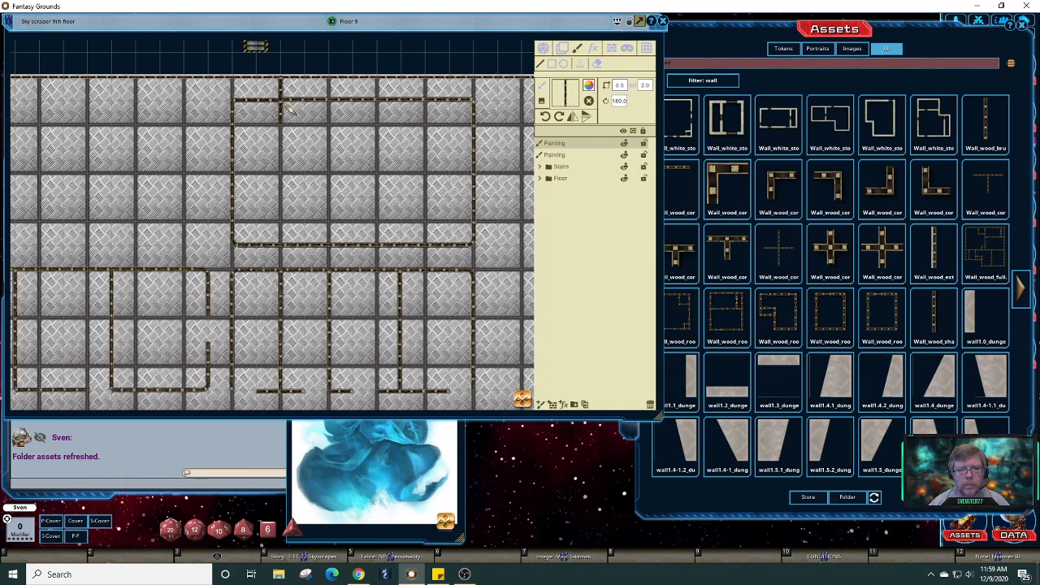
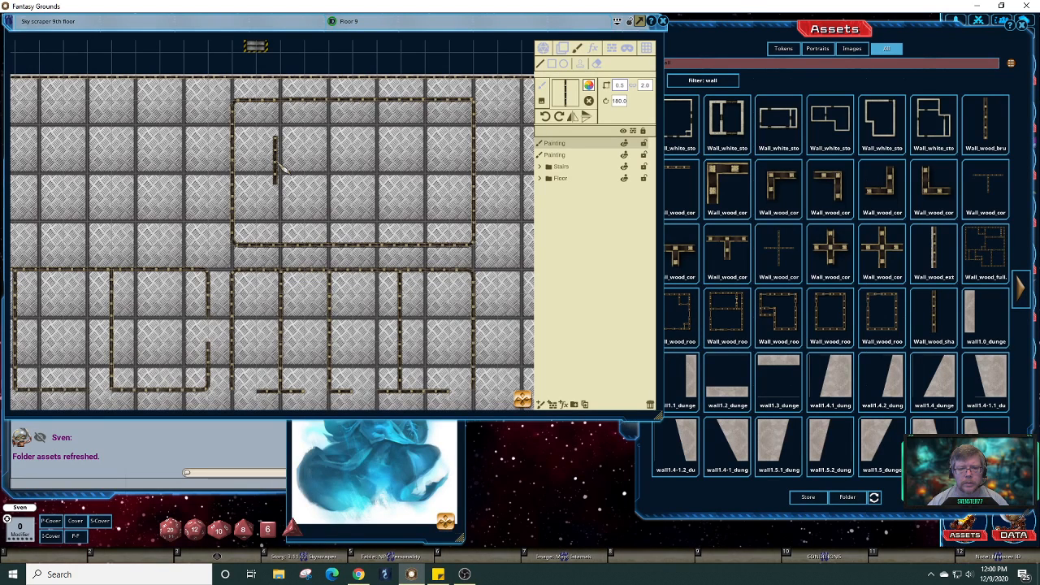
- Paint a vertical dividing wall inside the new room, one tile in from its right wall, running down to the bottom wall
drag(278, 162, 436, 110)
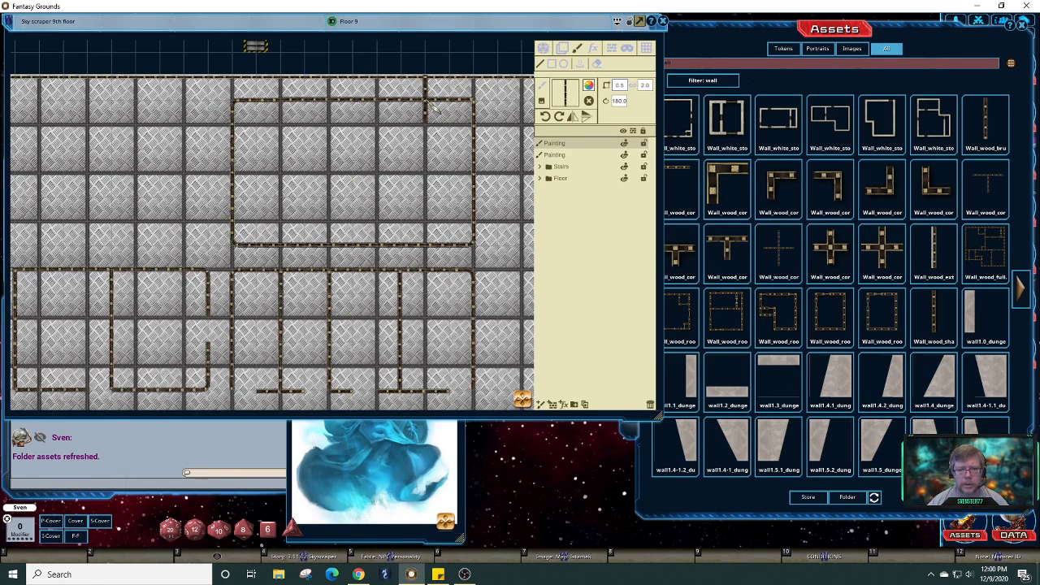
scroll(435, 110, down, 1)
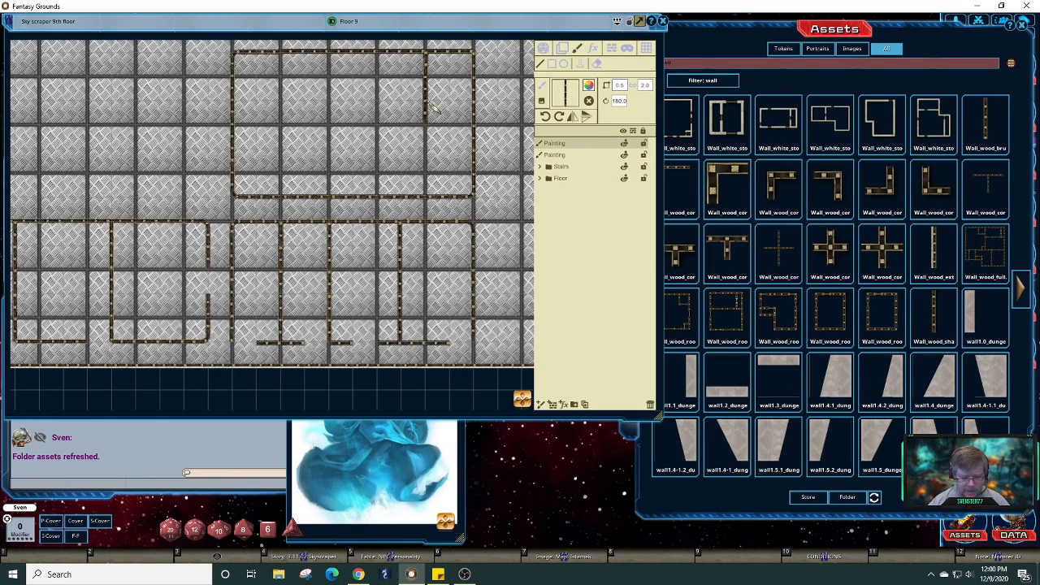
scroll(435, 109, down, 1)
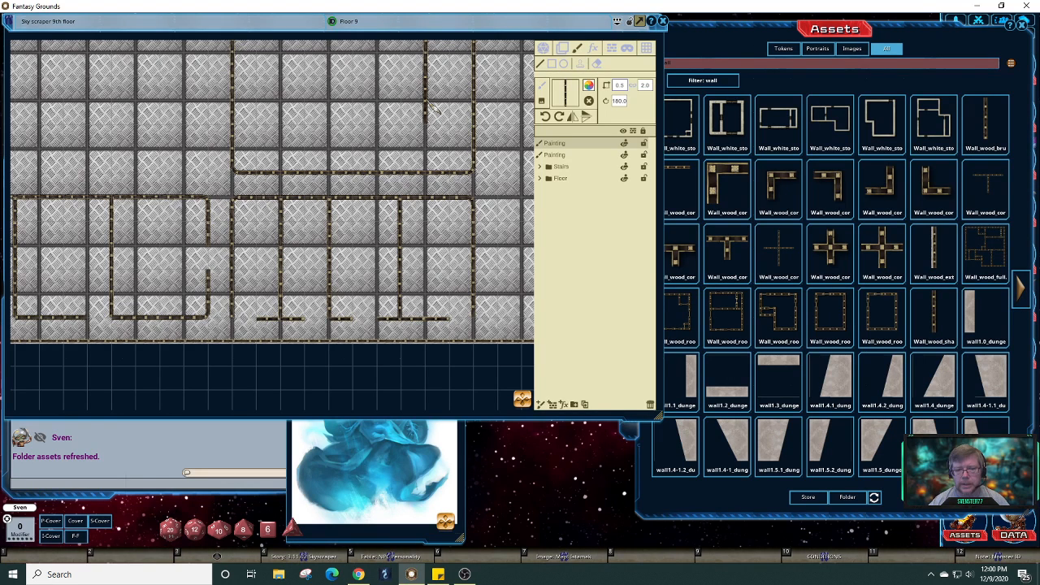
scroll(431, 107, down, 3)
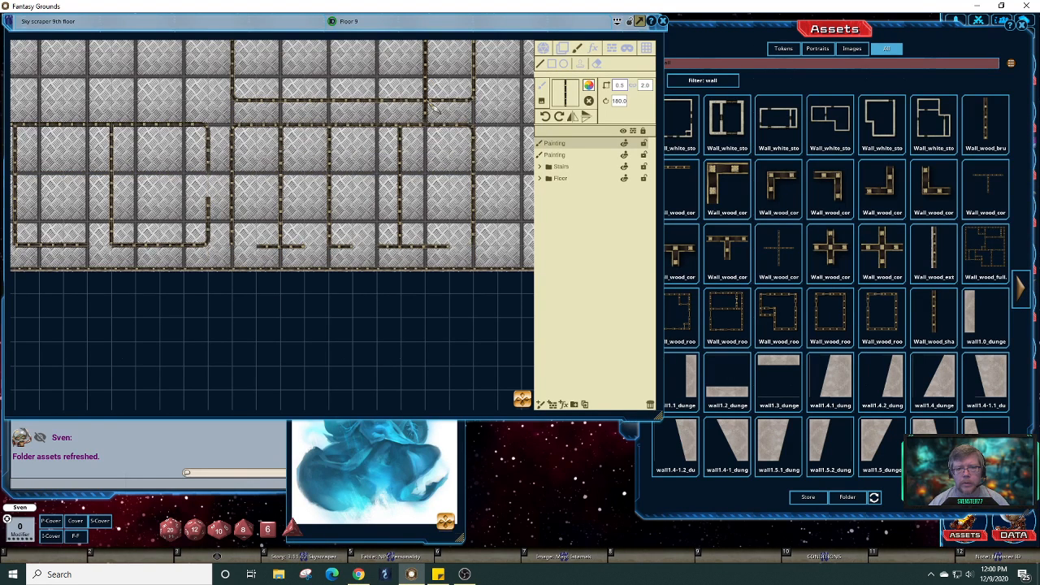
click(426, 100)
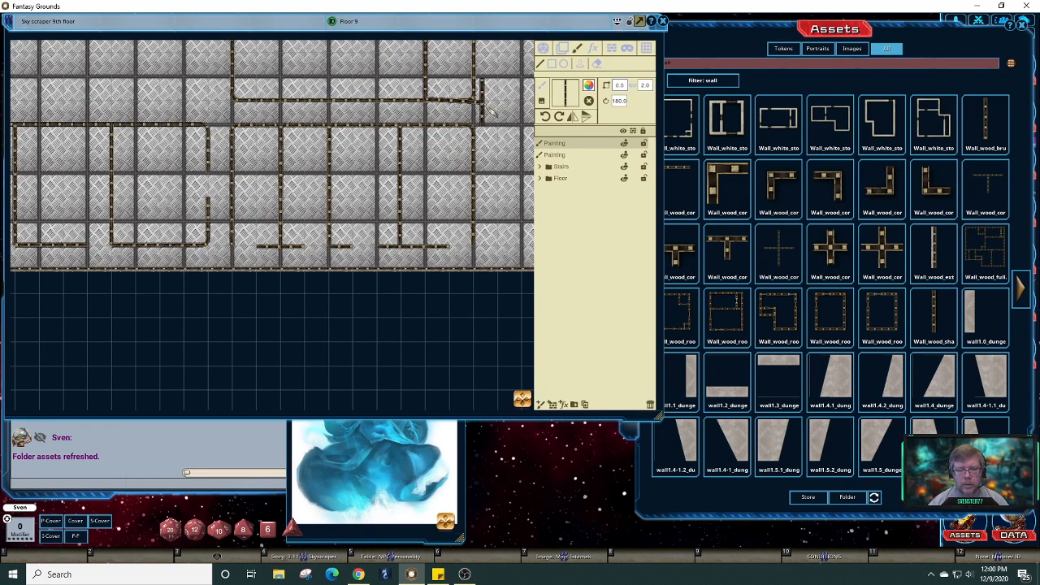
key(Escape)
scroll(490, 109, down, 3)
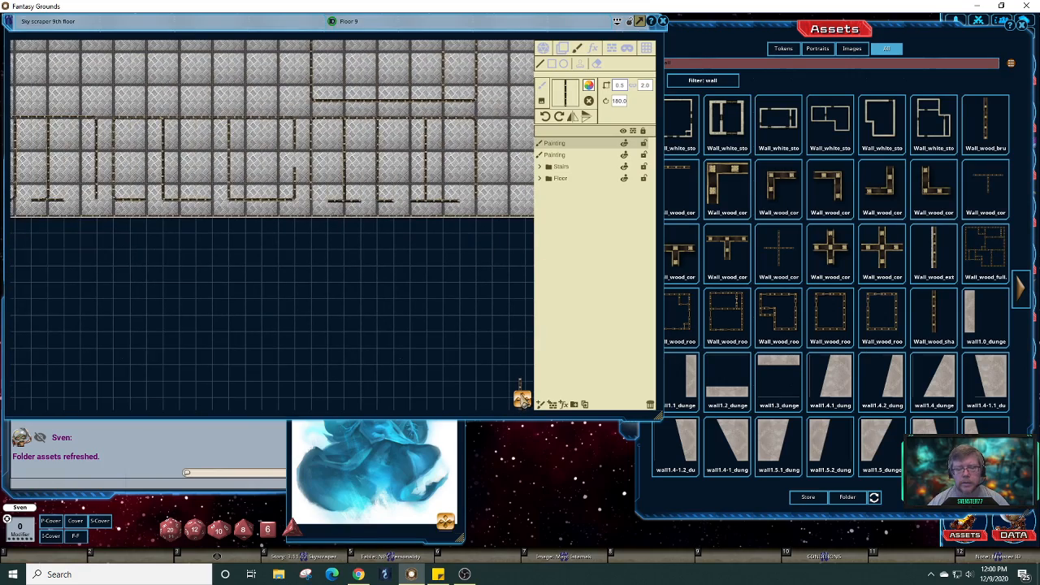
drag(520, 397, 525, 378)
drag(483, 220, 488, 243)
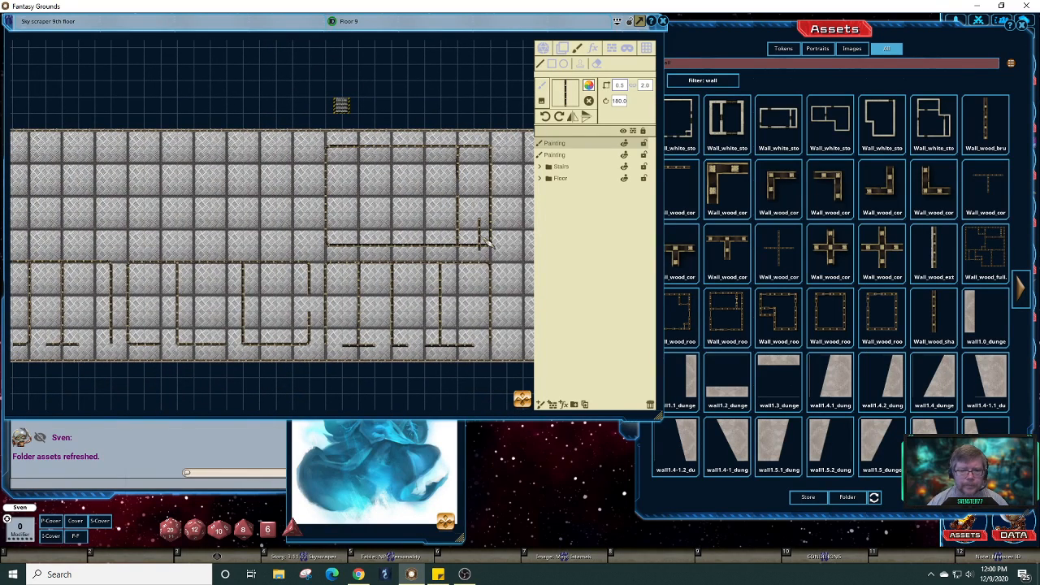
- Paint a vertical wall three tiles down, half a tile left of the closed upper room's left wall and level with it
drag(488, 243, 404, 215)
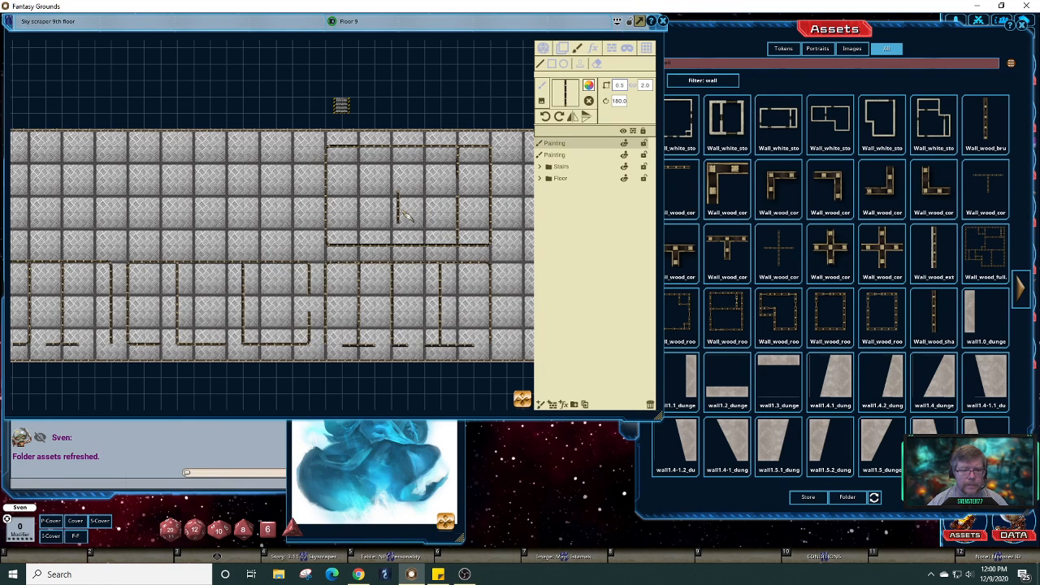
mouse_move(404, 214)
mouse_down()
mouse_move(526, 374)
mouse_move(523, 403)
mouse_move(463, 358)
mouse_move(392, 258)
mouse_move(404, 201)
mouse_up()
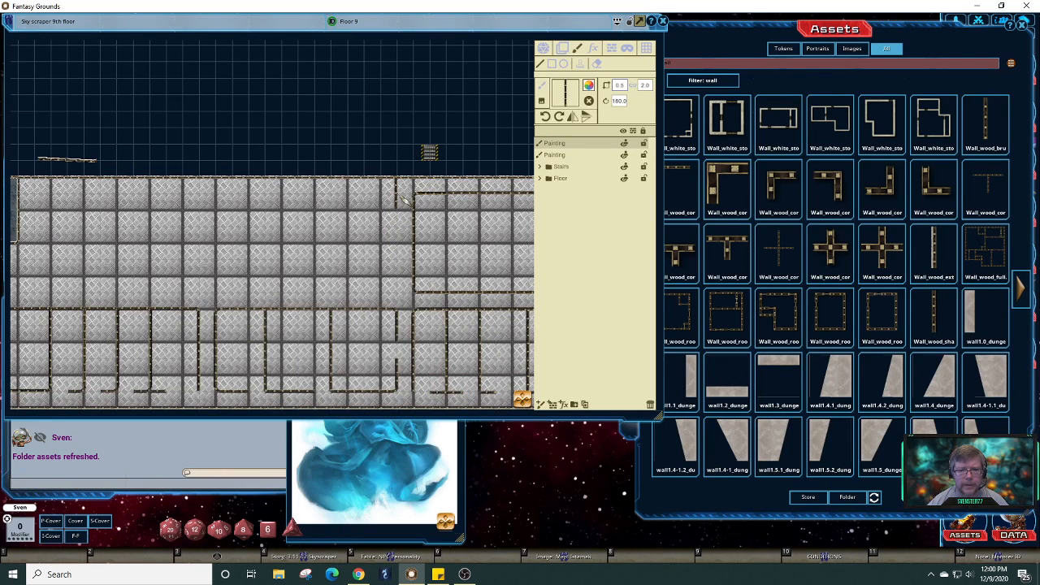
click(401, 197)
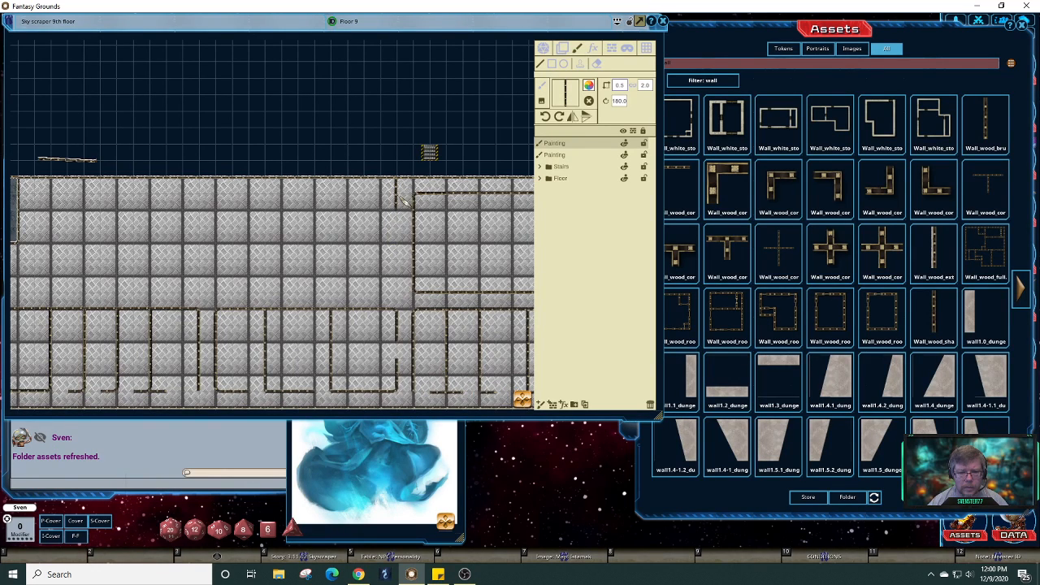
key(Down)
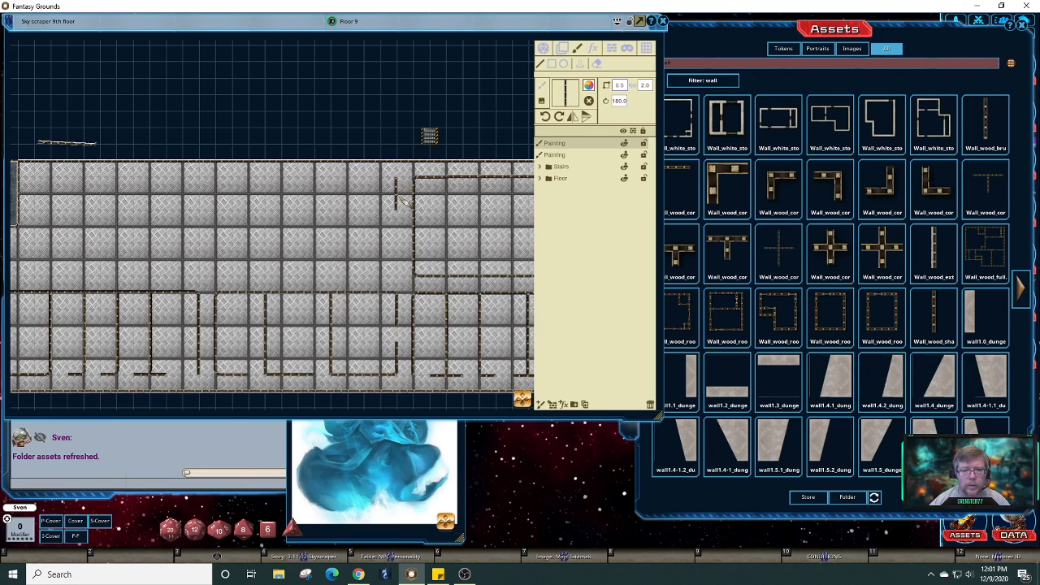
key(Down)
key(Down)
key(Down)
key(Down)
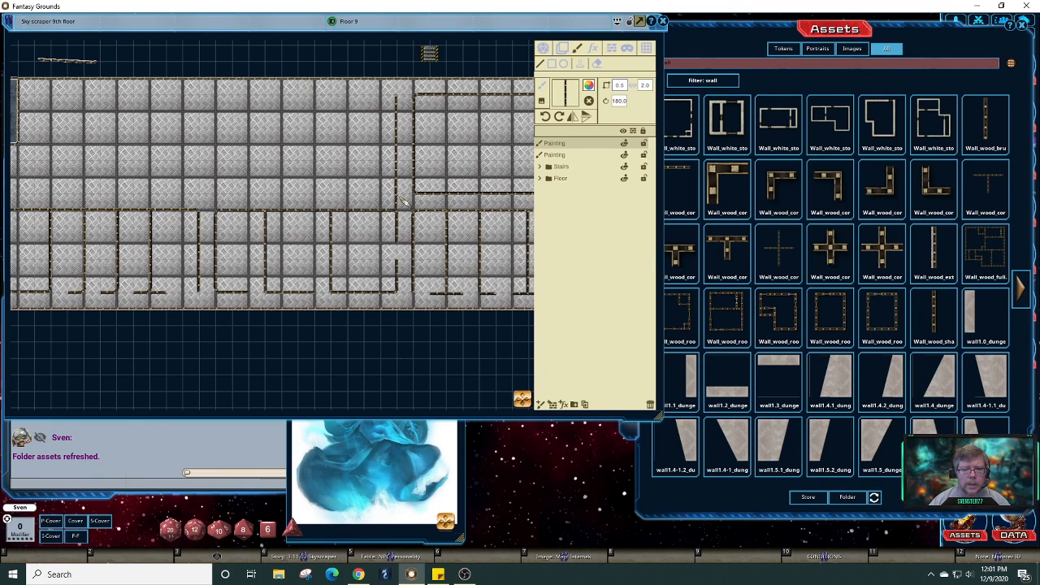
key(Left)
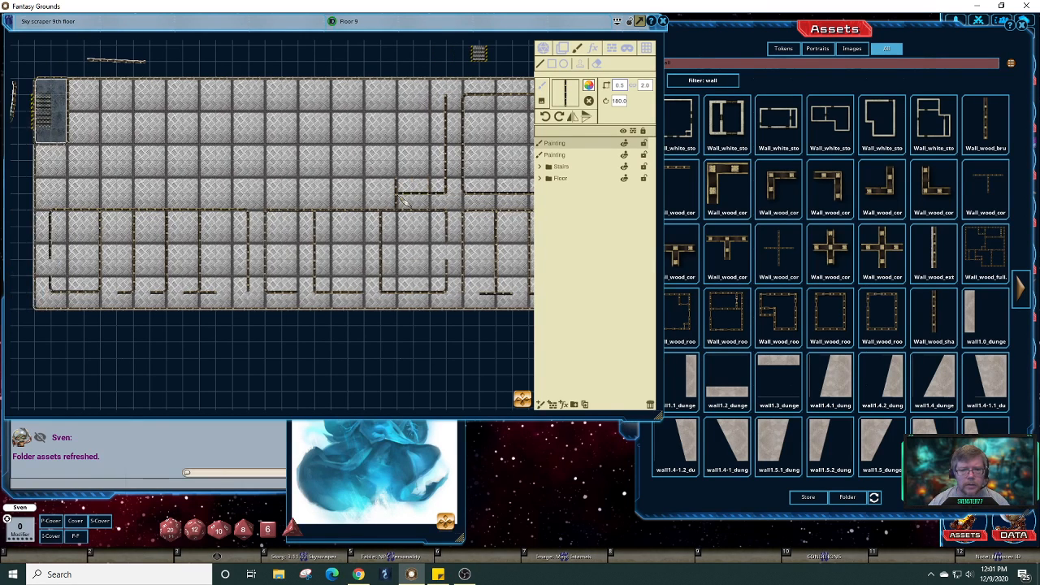
key(Left)
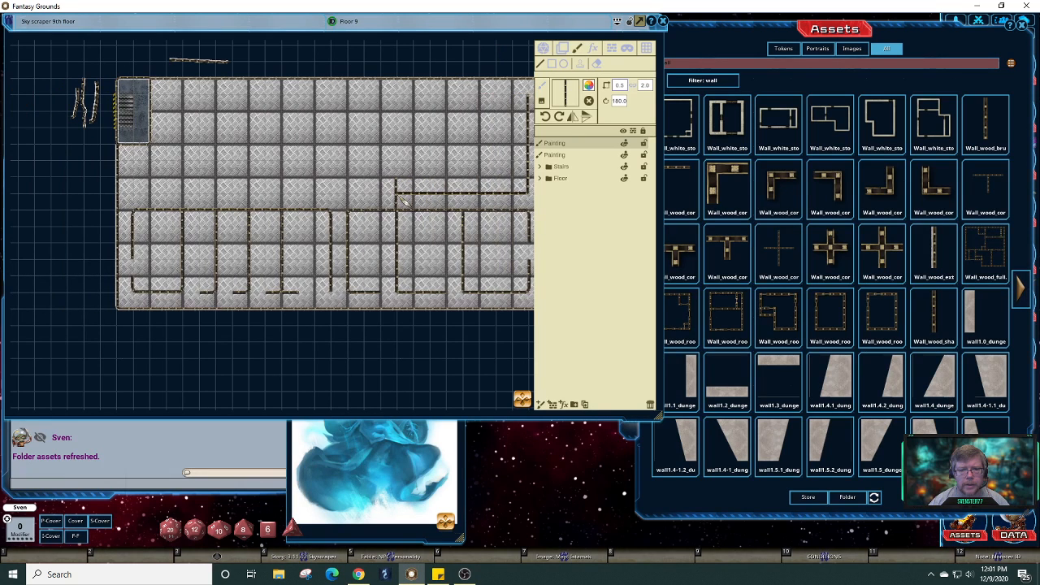
key(Left)
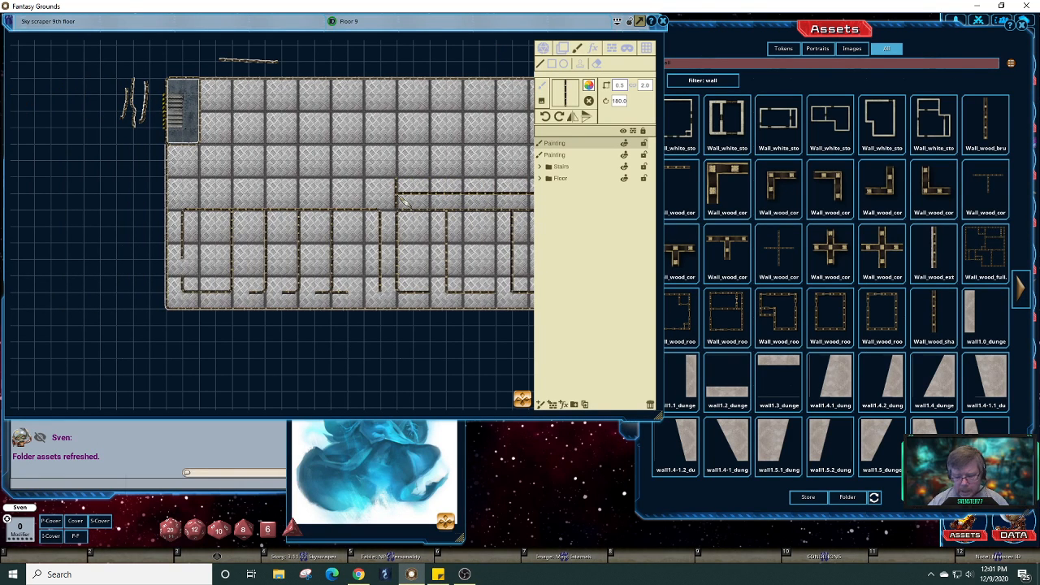
key(Left)
key(Left)
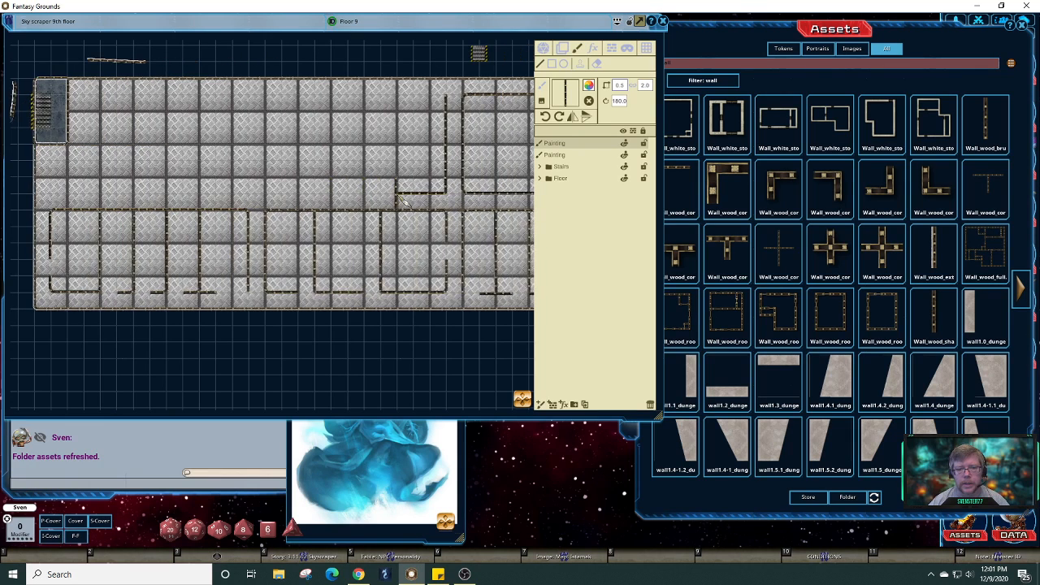
- Paint a one-tile horizontal wall leftward from the new vertical wall's lower end, leaving a half-tile gap before the next corner
key(Left)
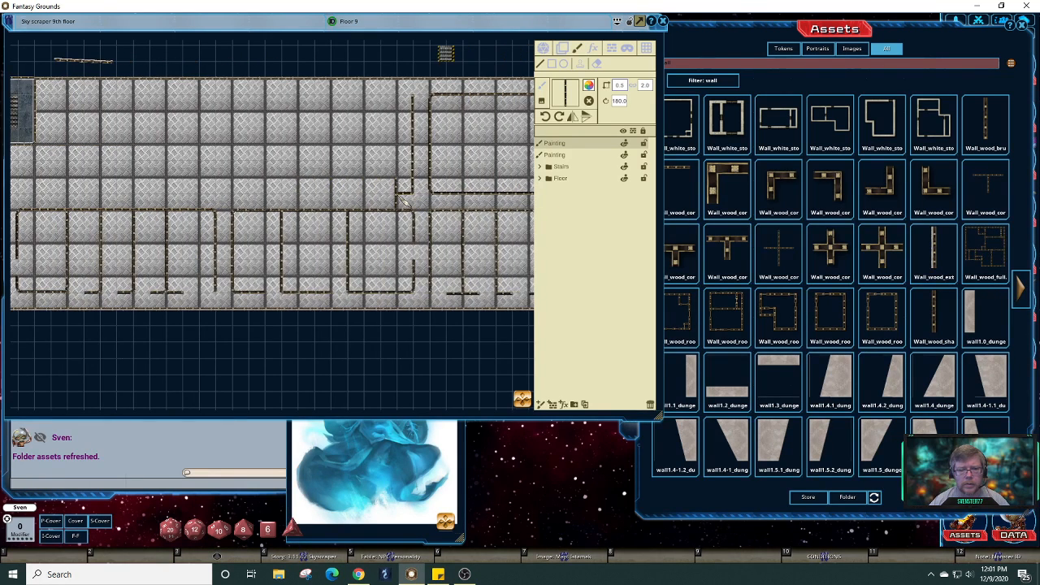
key(Right)
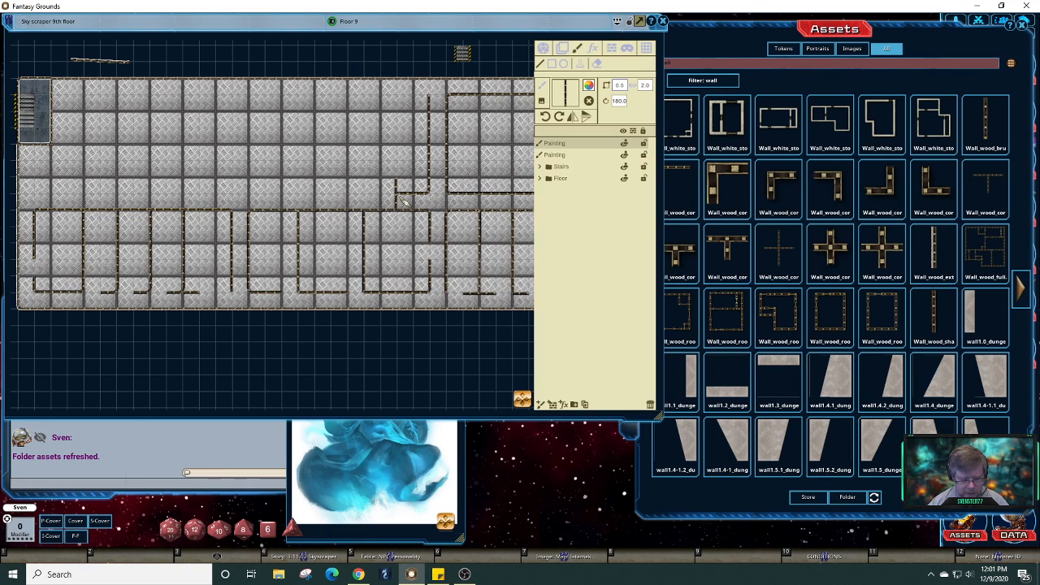
key(Right)
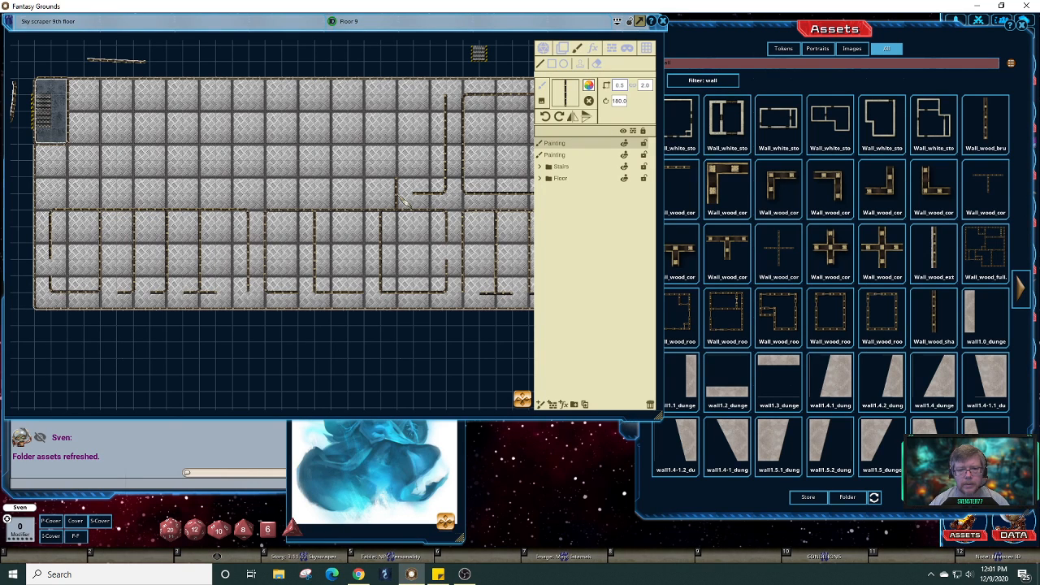
key(Right)
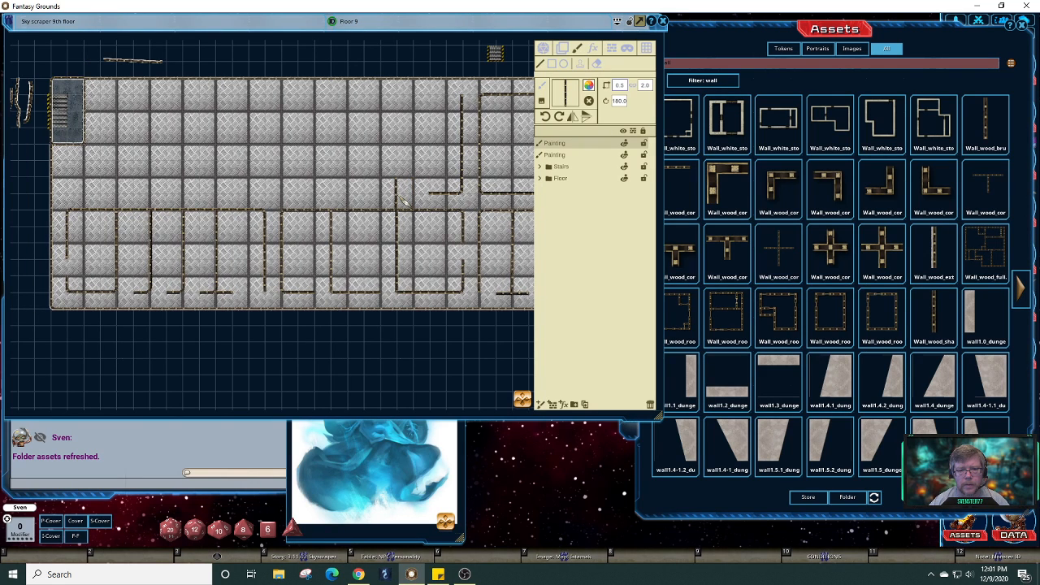
key(Left)
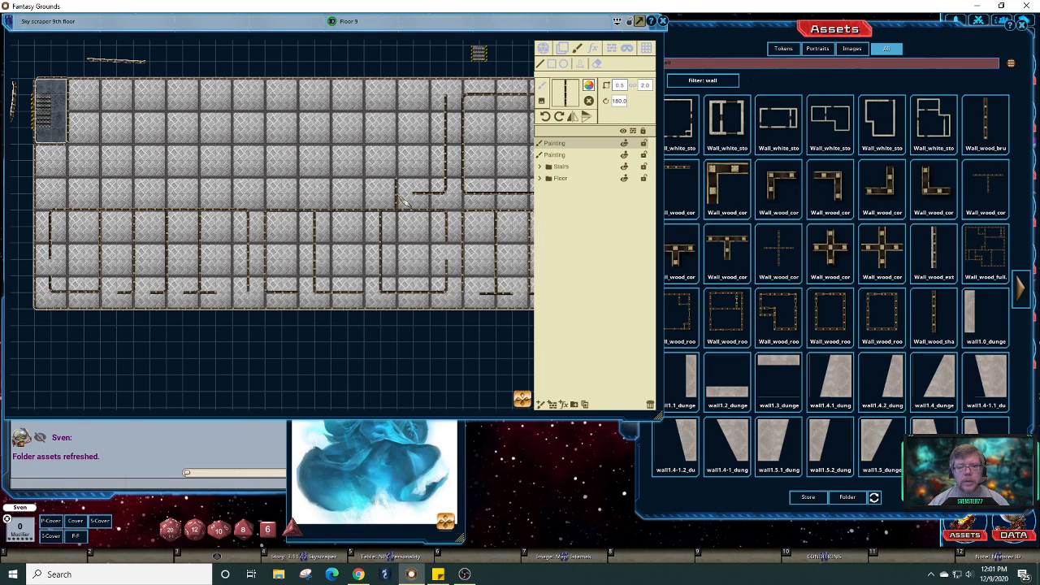
- Paint a vertical wall three tiles upward, one and a half tiles left of the previous vertical wall
key(Down)
key(Down)
key(Down)
key(Down)
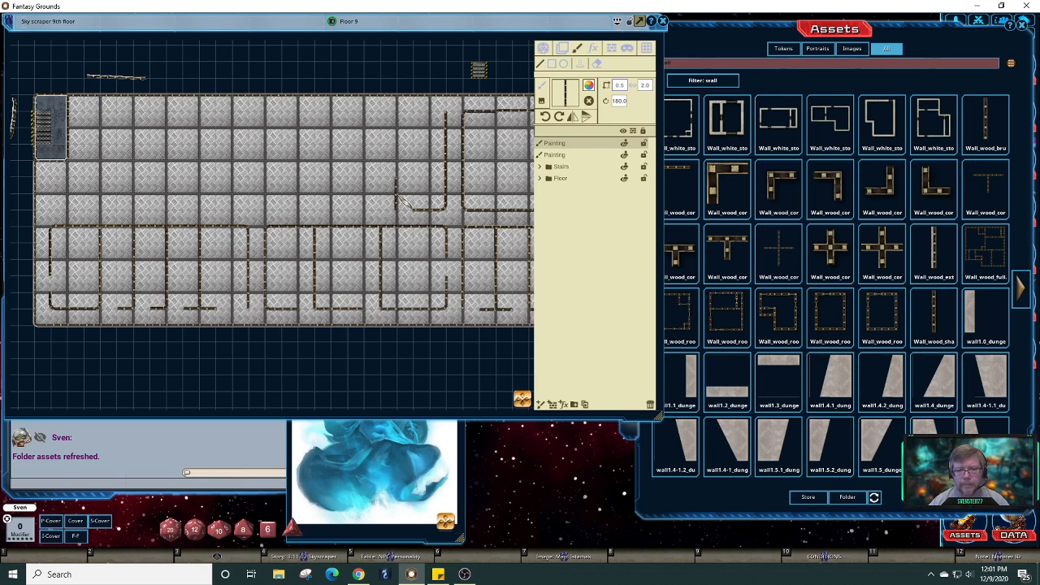
key(Down)
key(Down)
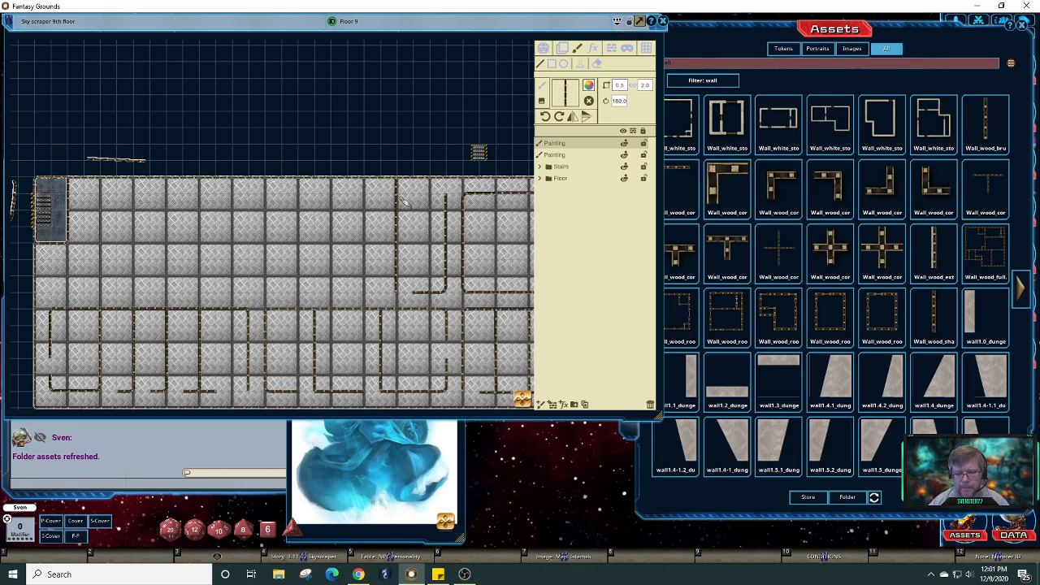
- Paint a one-tile top wall rightward from the new left wall's upper end, leaving a half-tile door gap
key(Left)
key(Left)
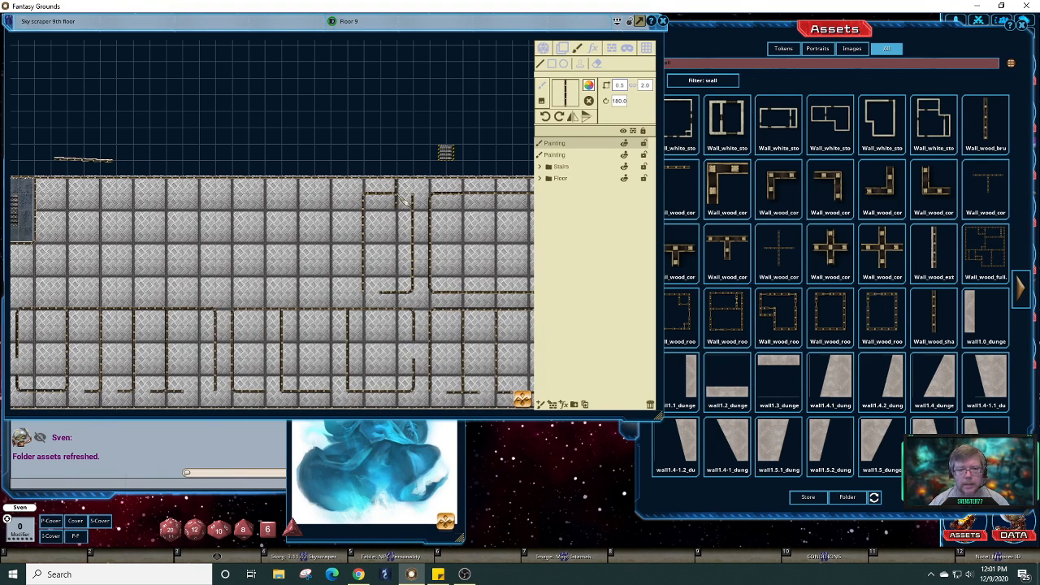
key(Right)
key(Right)
key(Right)
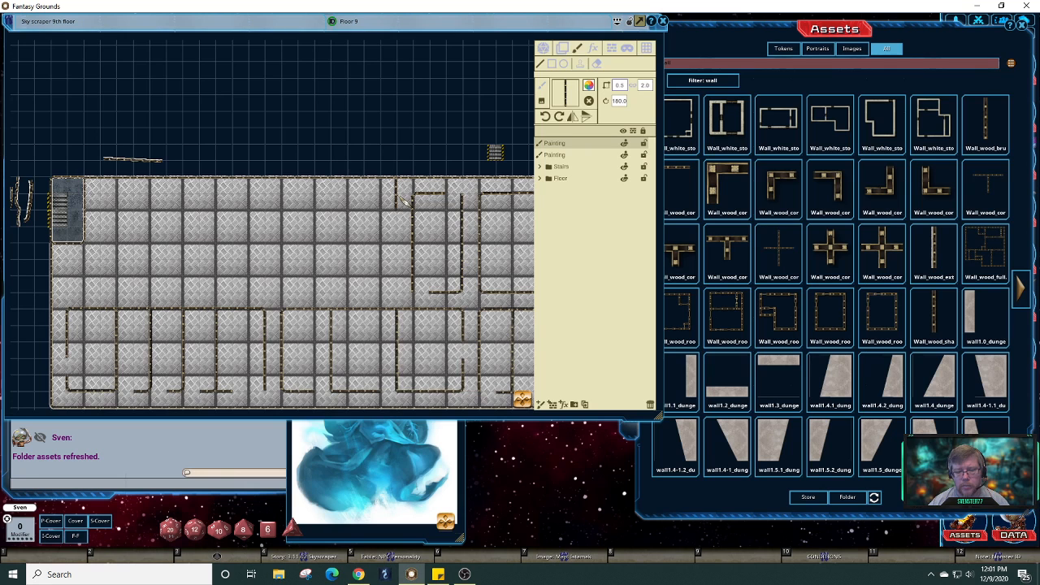
key(Left)
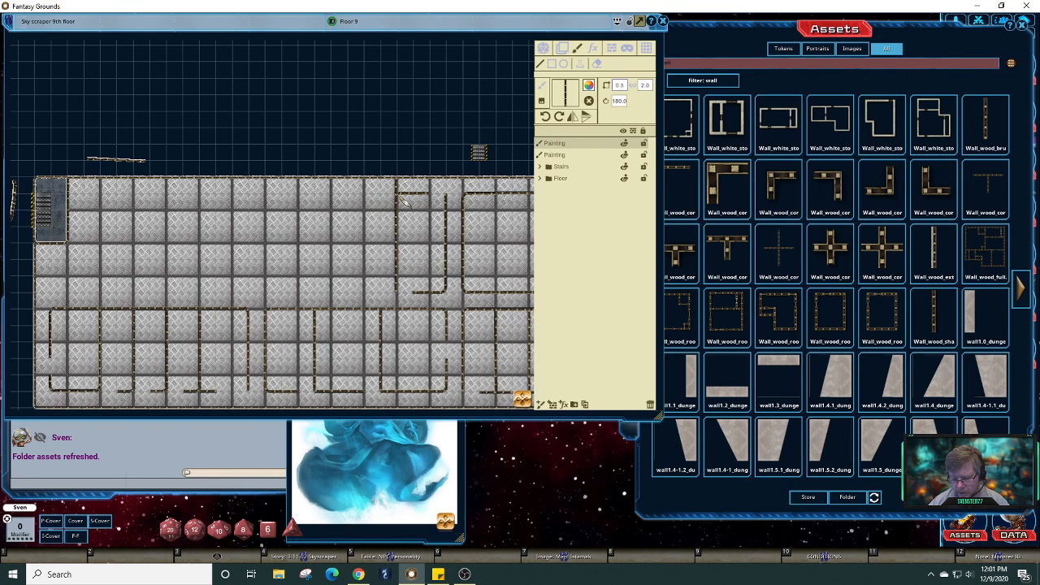
key(Right)
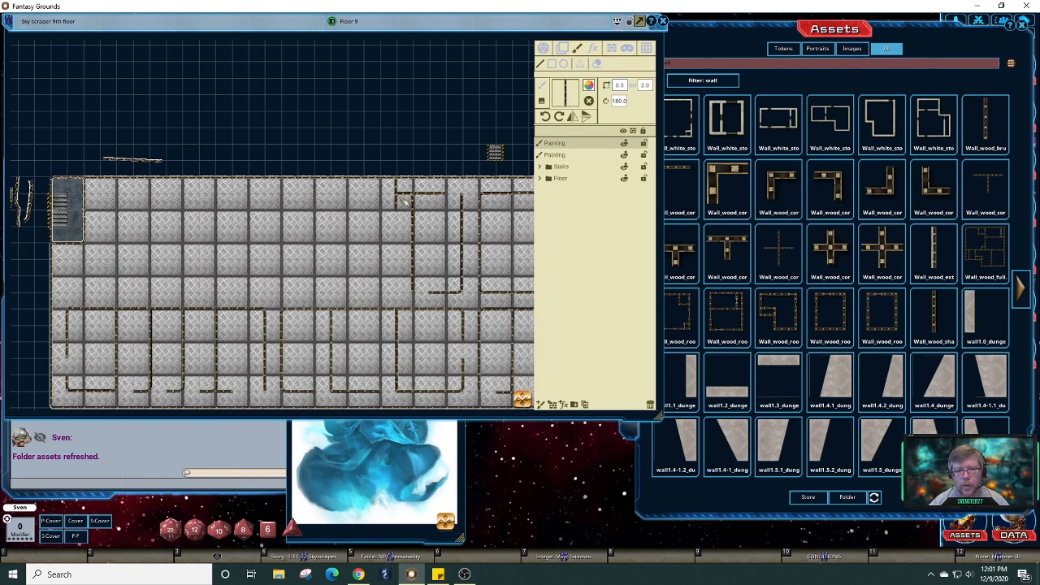
key(Right)
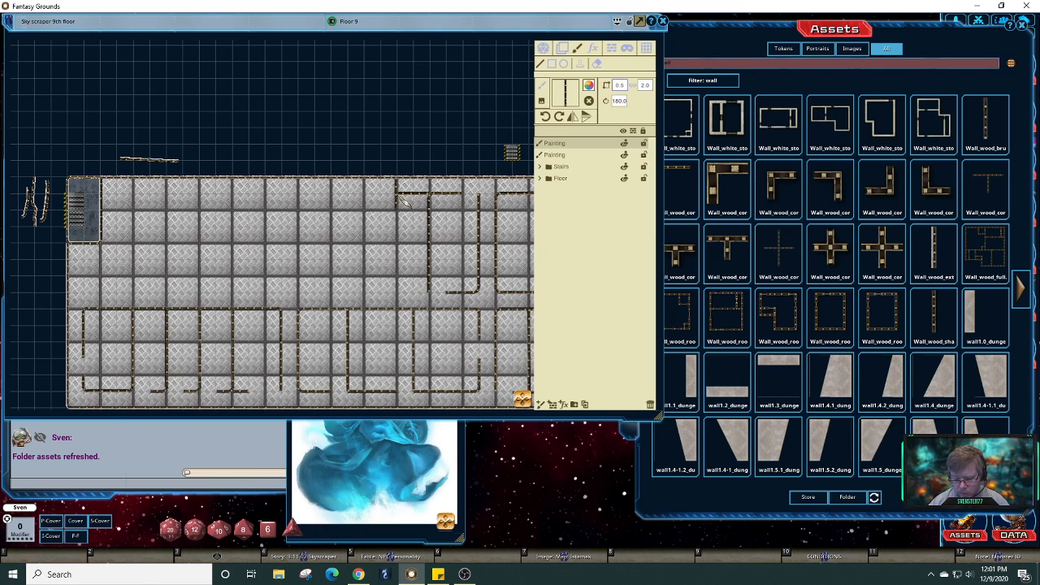
key(Right)
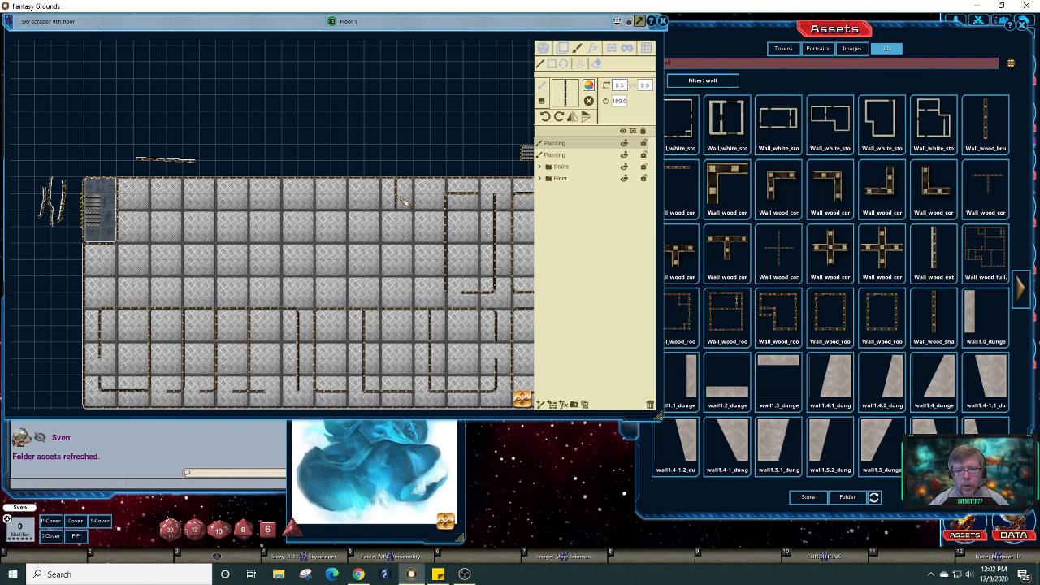
key(Left)
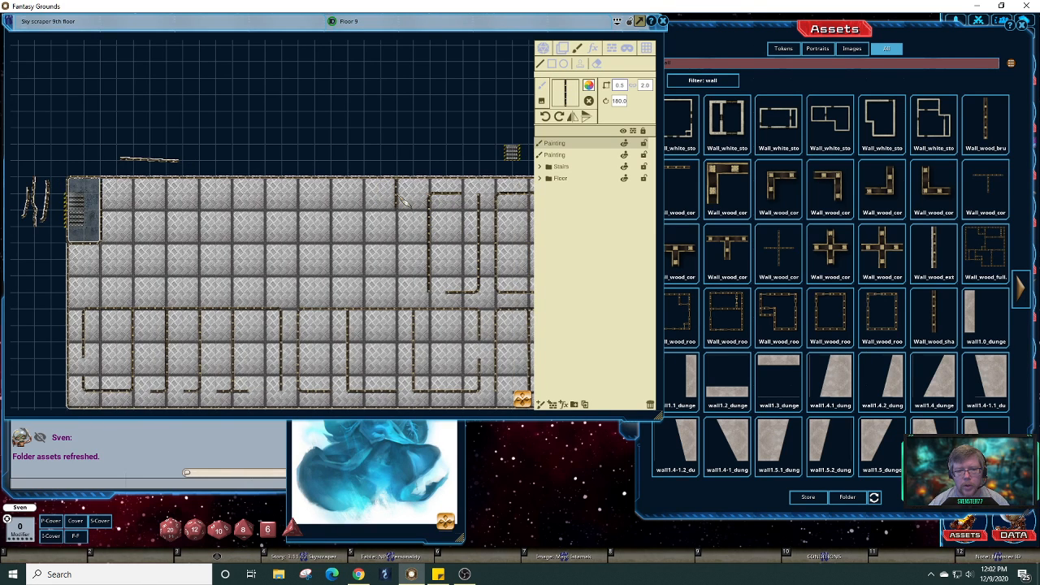
key(Left)
key(Left)
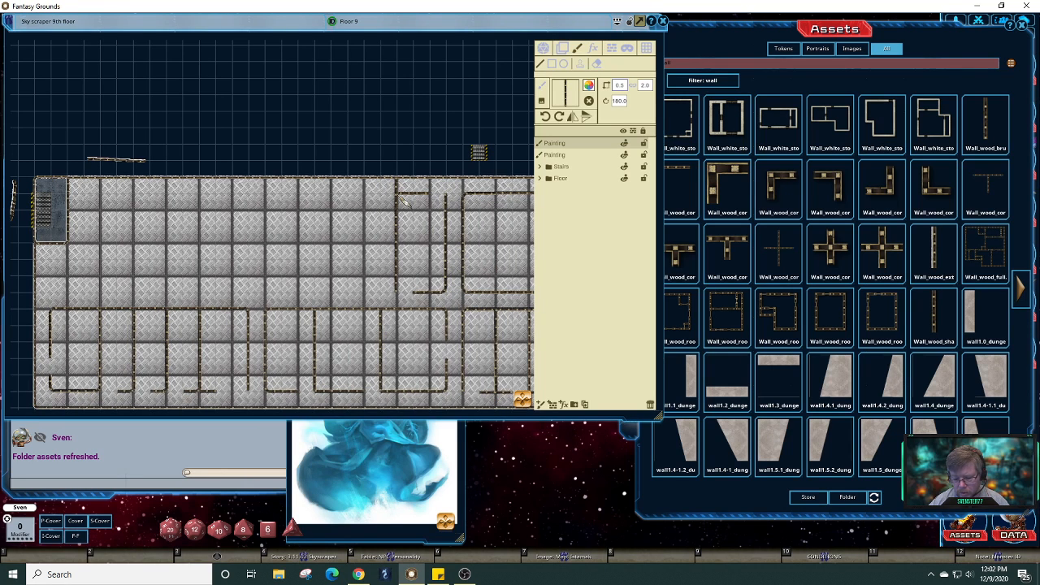
- Extend the top wall one tile to the left of the room's left wall, leaving a half-tile gap before the next corner
key(Right)
key(Right)
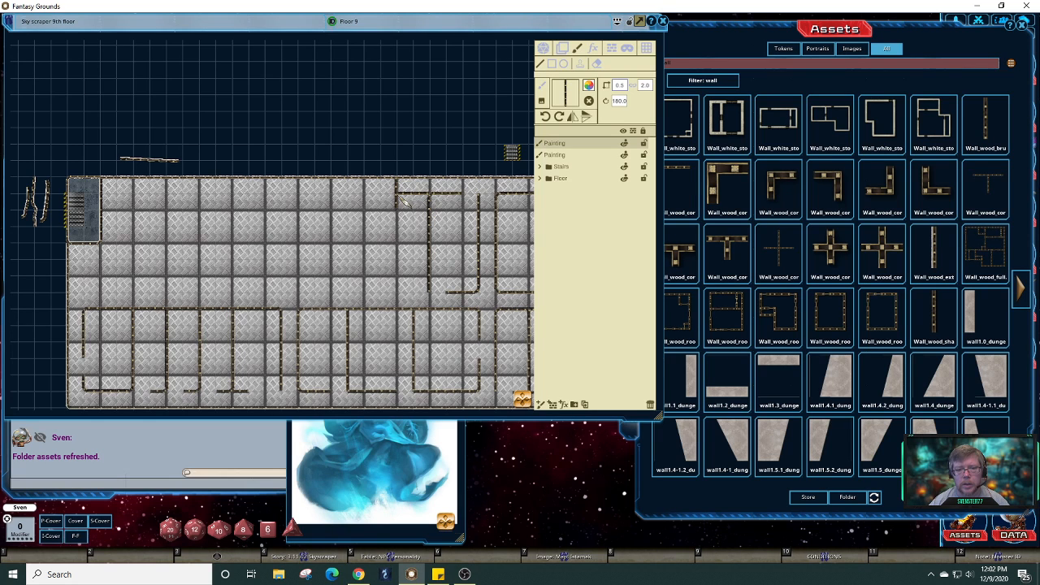
key(Right)
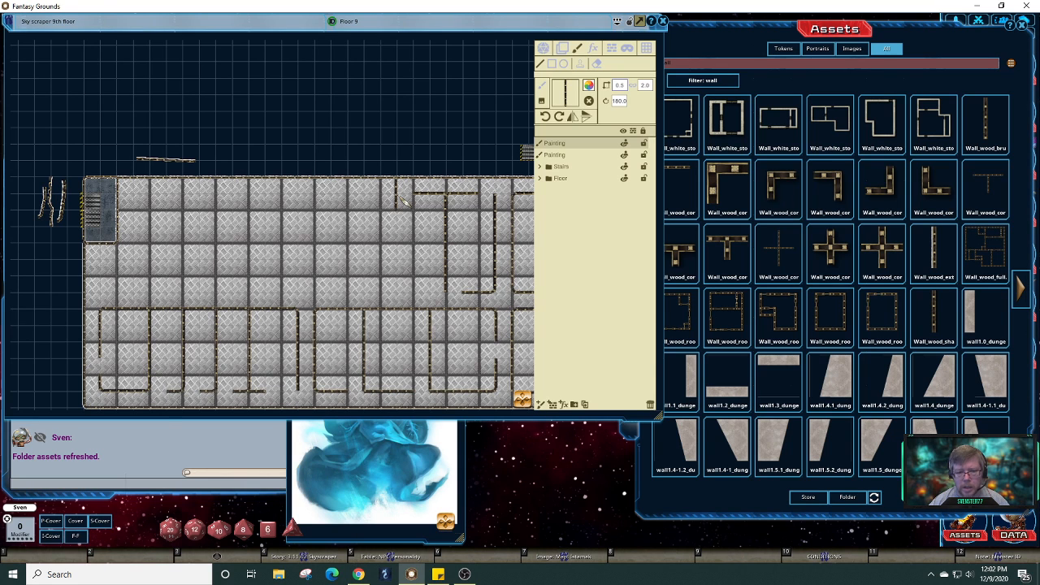
- Paint another vertical wall three tiles down, one and a half tiles left of the previous room's left wall
key(Up)
key(Up)
key(Up)
key(Up)
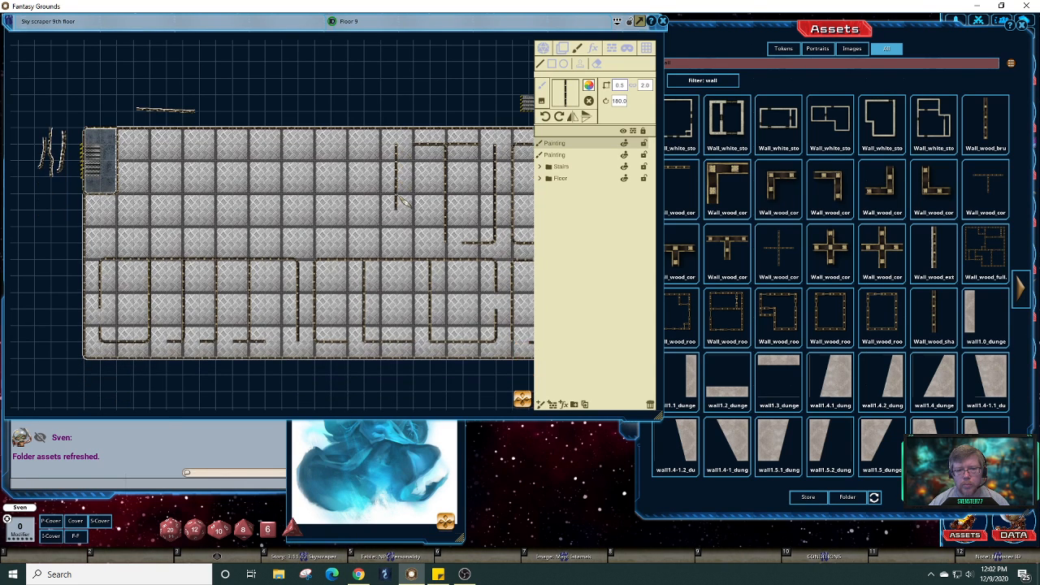
key(Up)
key(Up)
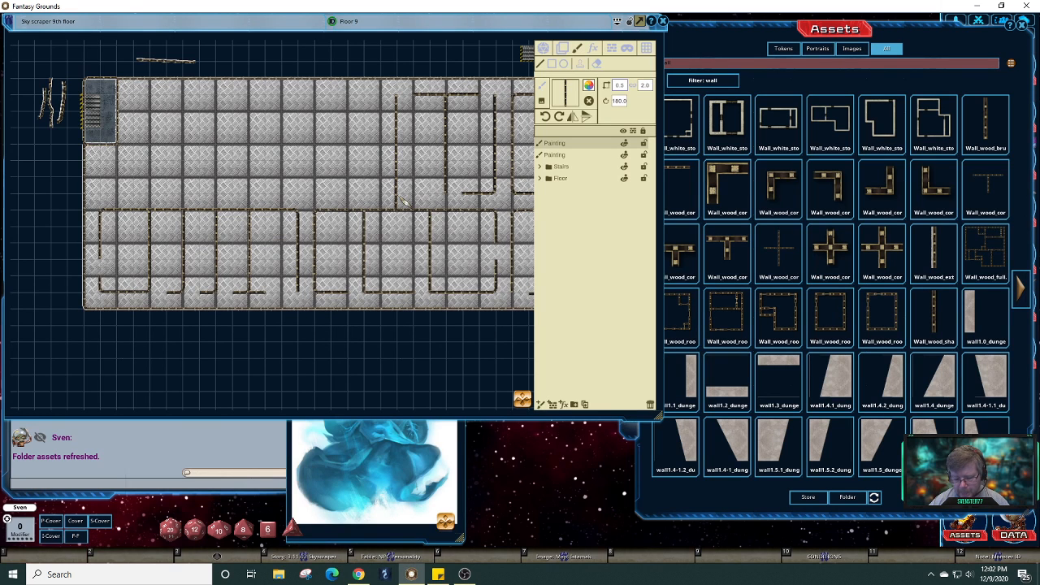
- Paint a one-tile bottom wall rightward from the new vertical wall's lower end, leaving a half-tile door gap
key(Left)
key(Left)
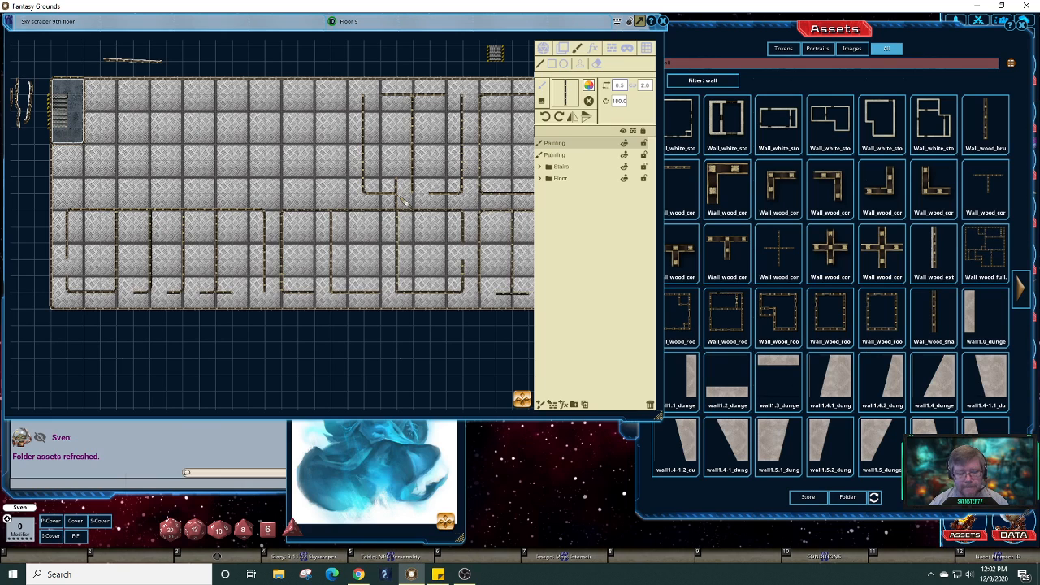
key(Right)
key(Right)
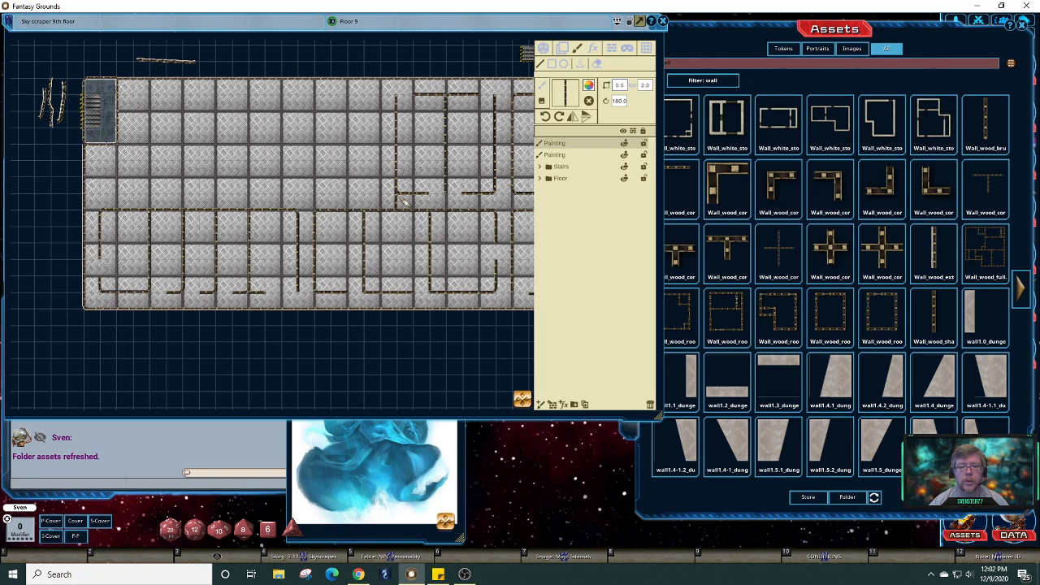
- Extend the bottom wall two and a half tiles leftward from the leftmost upper room's lower-left corner
key(Left)
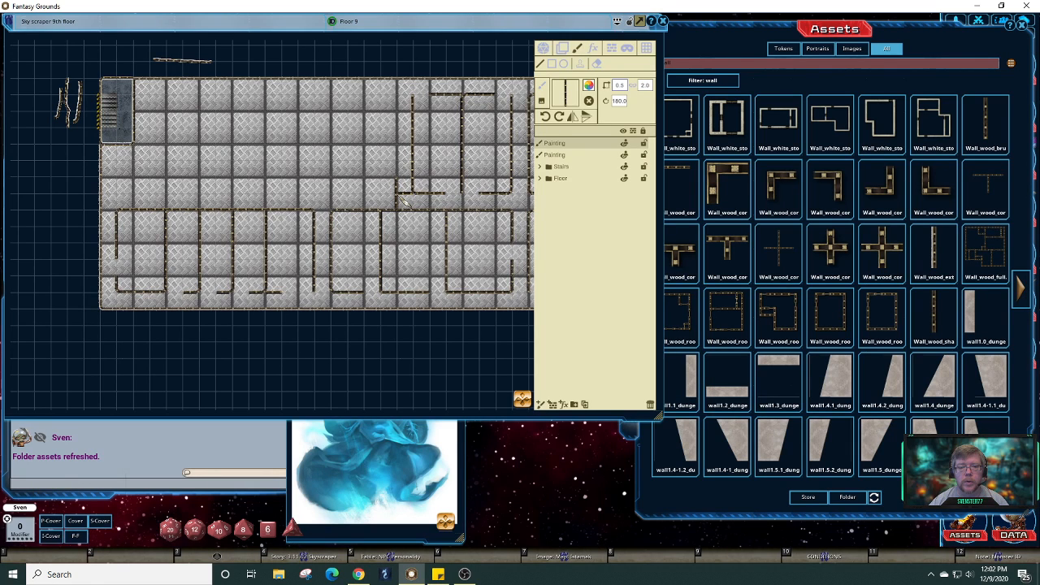
key(Left)
key(Left)
key(Left)
key(Left)
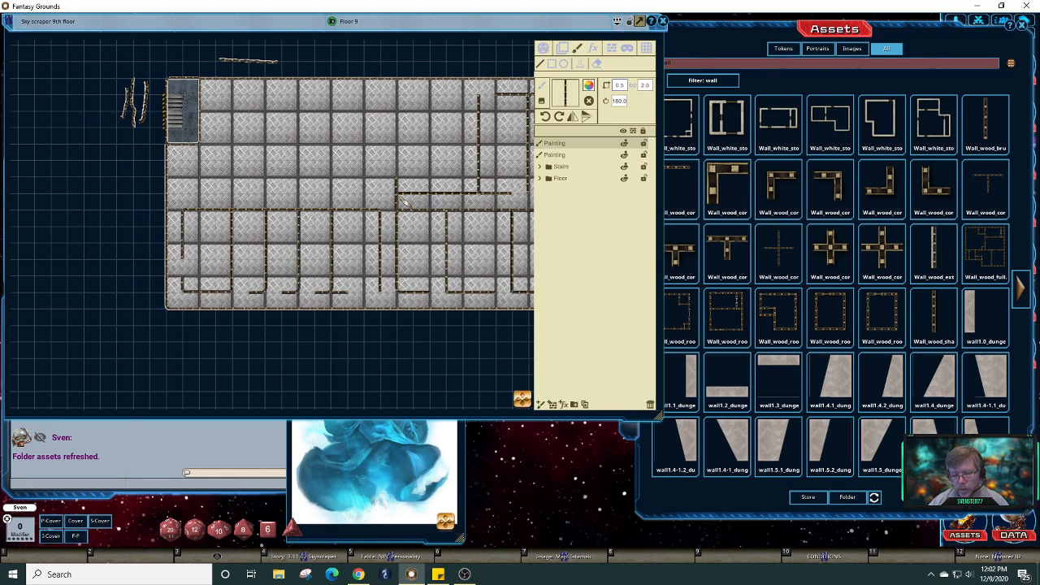
- Paint a vertical wall three tiles upward from the left end of the extended bottom wall
key(Up)
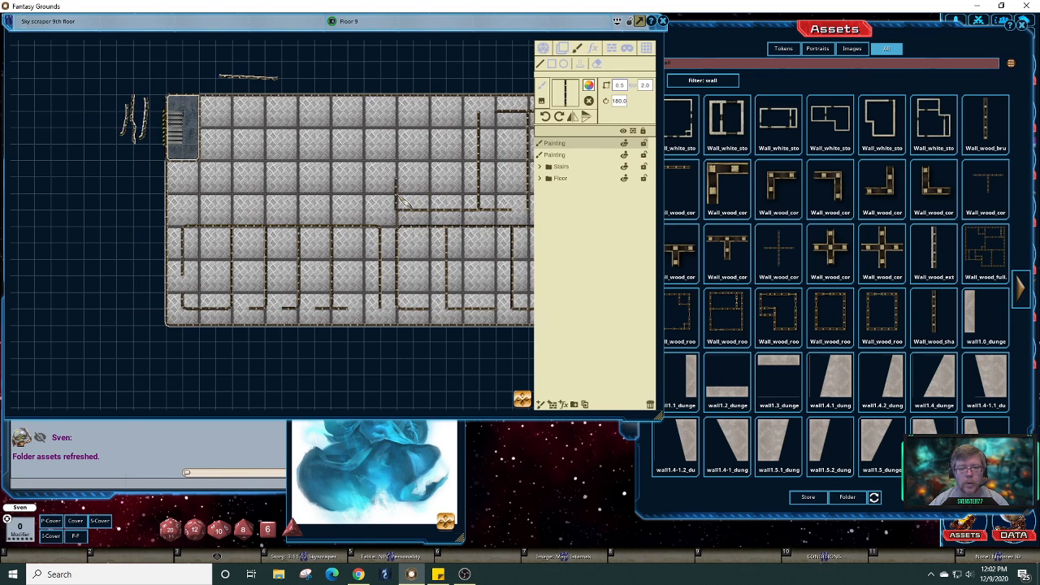
key(Up)
key(Up)
key(Up)
key(Up)
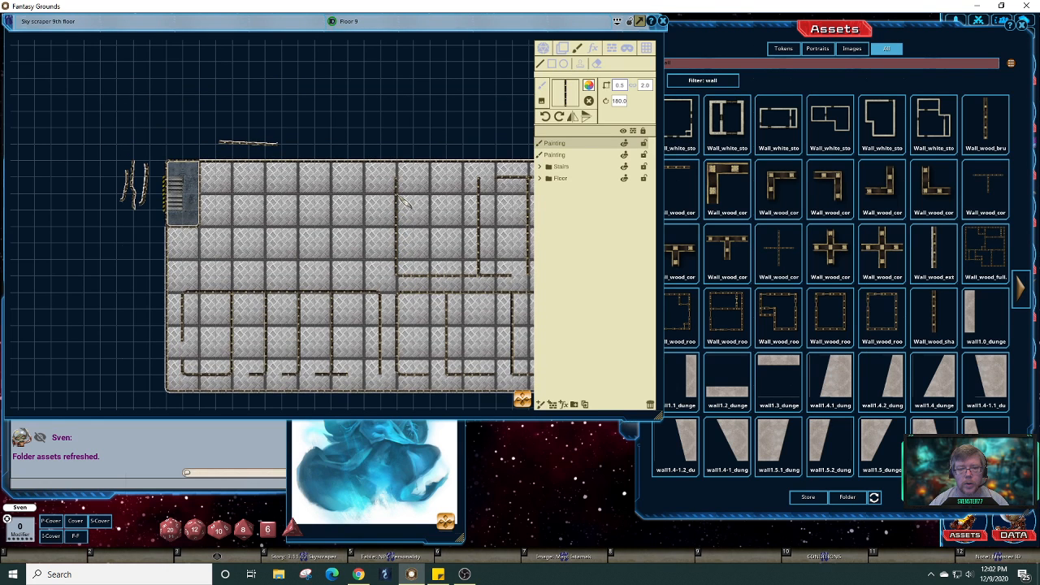
key(Up)
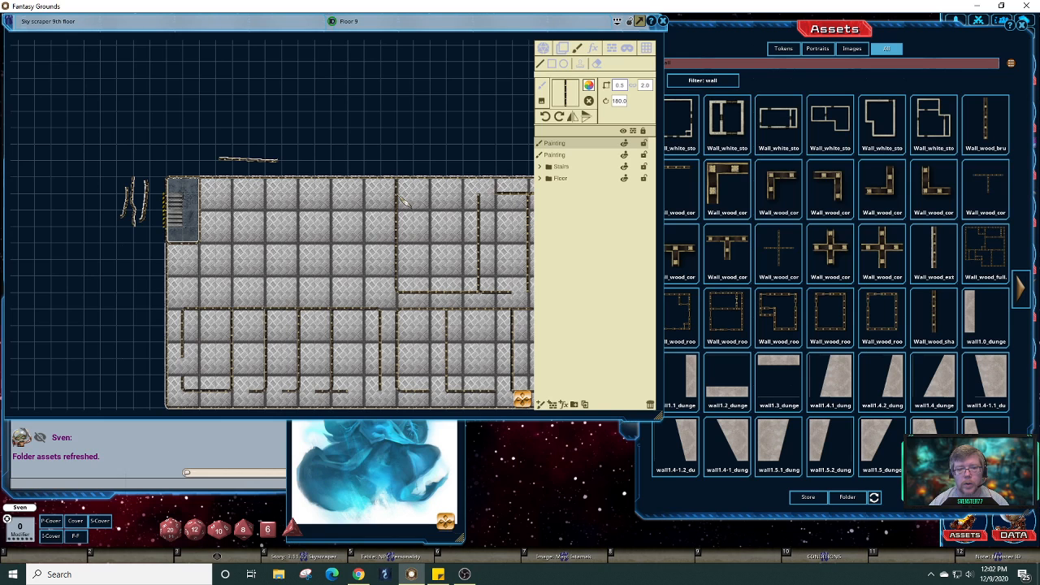
- Paint a top wall on the leftmost upper room as two half-tile segments separated by a half-tile door gap
key(Right)
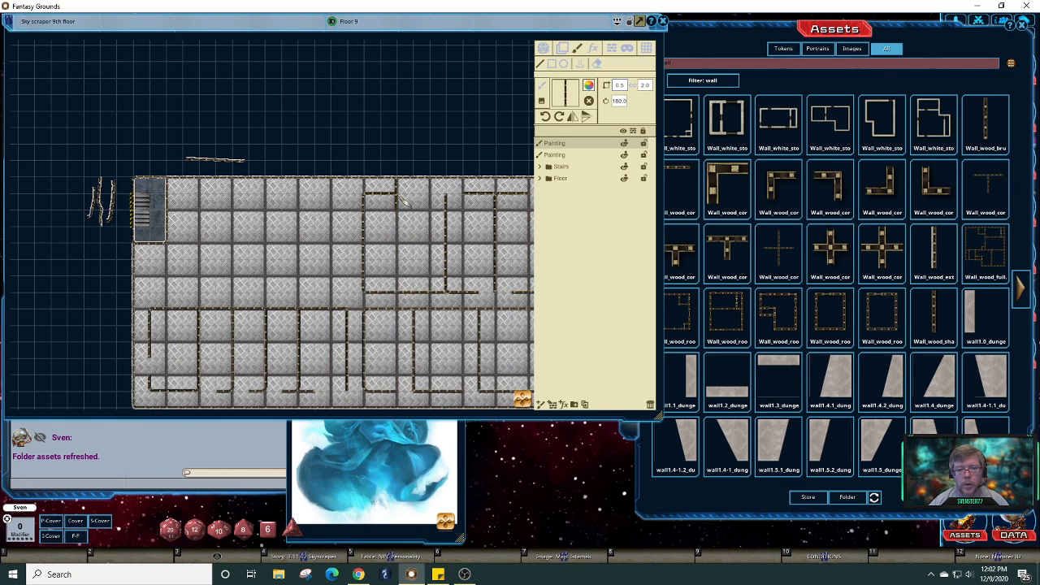
key(Left)
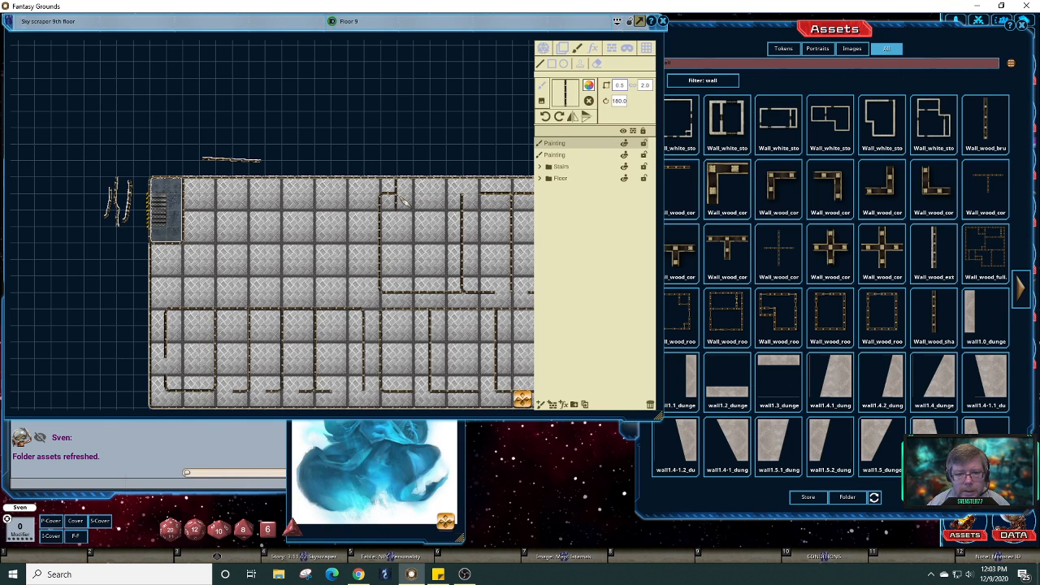
key(Right)
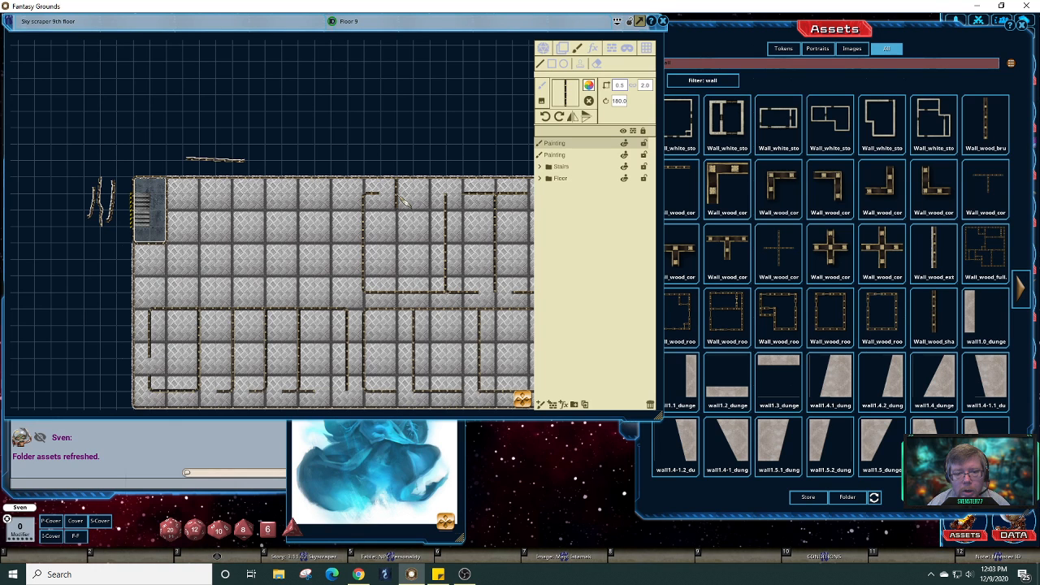
key(Right)
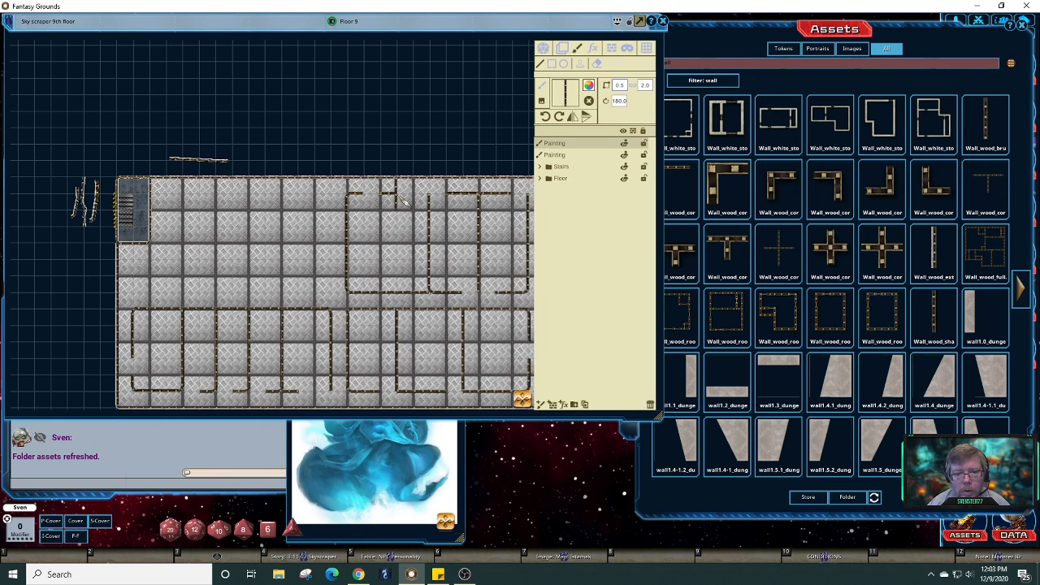
key(Right)
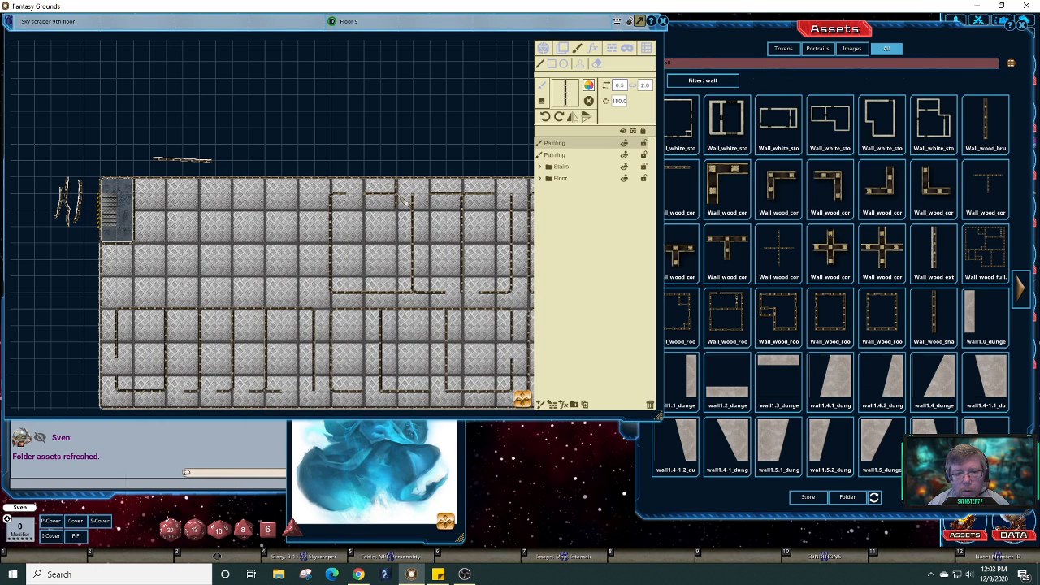
key(Left)
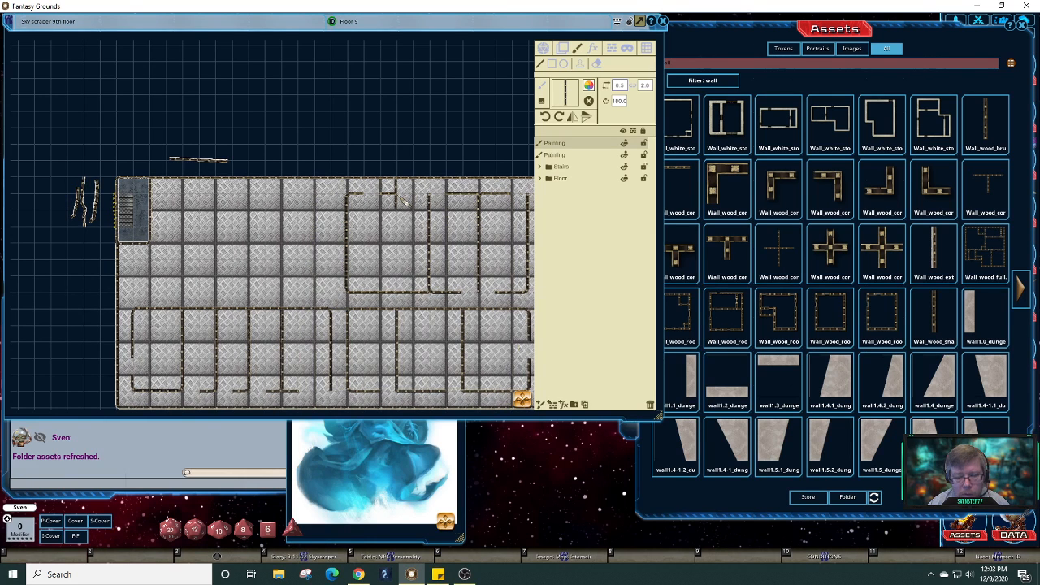
- Paint a vertical wall three tiles down from the top wall's right end to the bottom wall
key(Down)
key(Down)
key(Down)
key(Down)
key(Down)
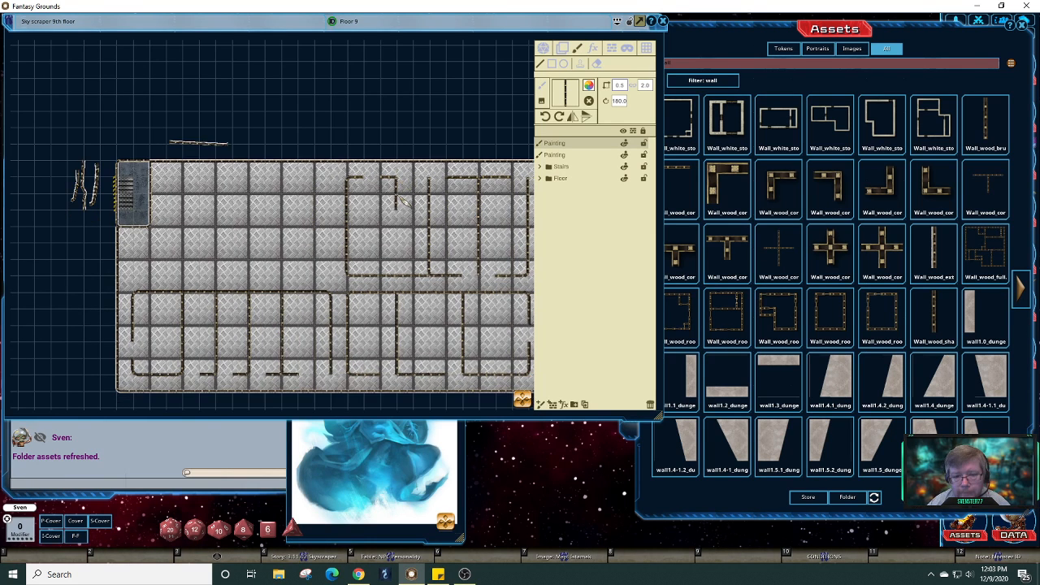
key(Down)
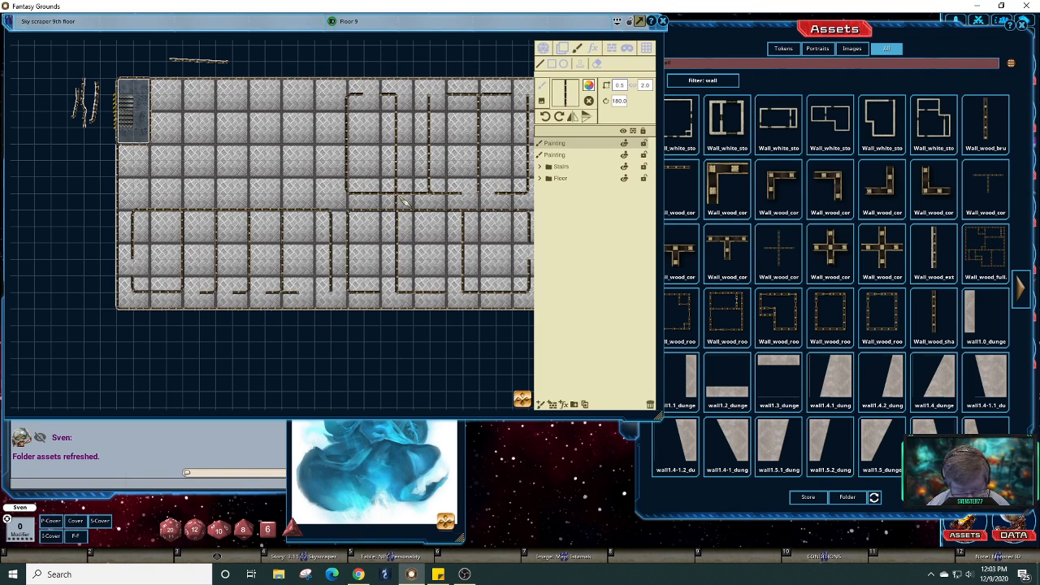
- Paint a half-tile top wall against the next vertical wall on the right, leaving a half-tile door gap beside the new wall
key(Up)
key(Up)
key(Up)
key(Up)
key(Up)
key(Up)
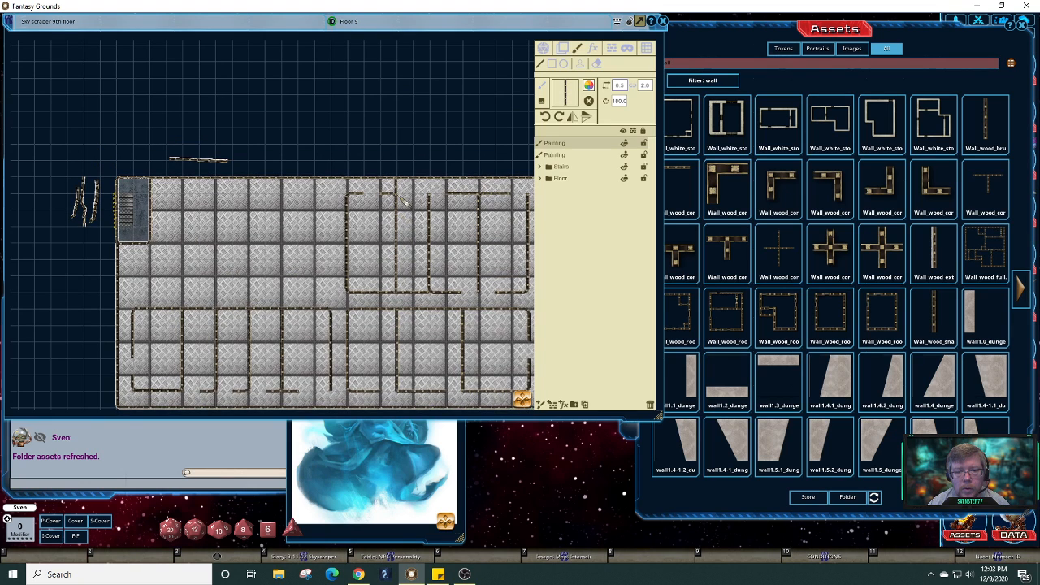
key(Right)
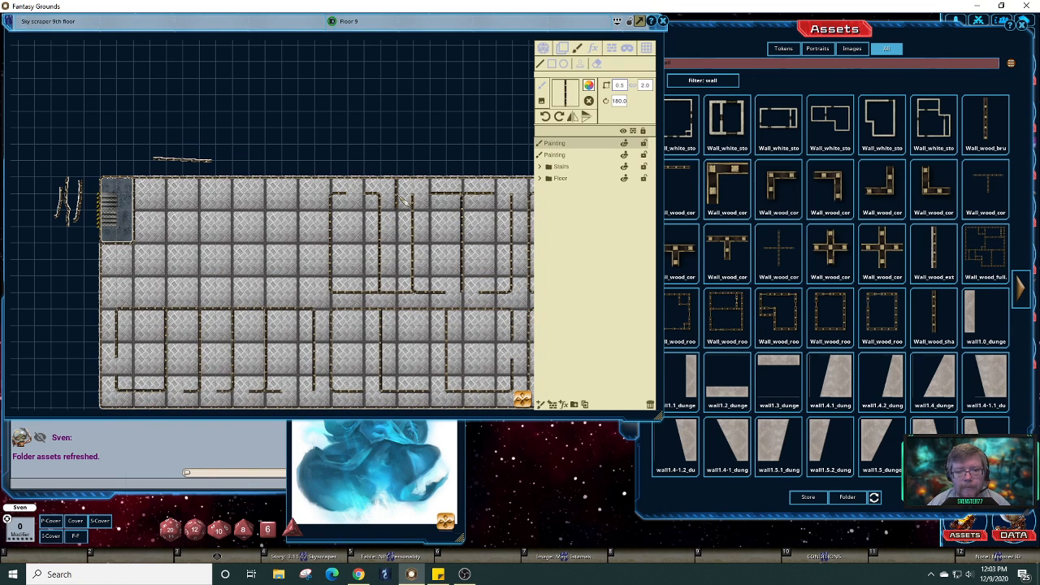
key(Right)
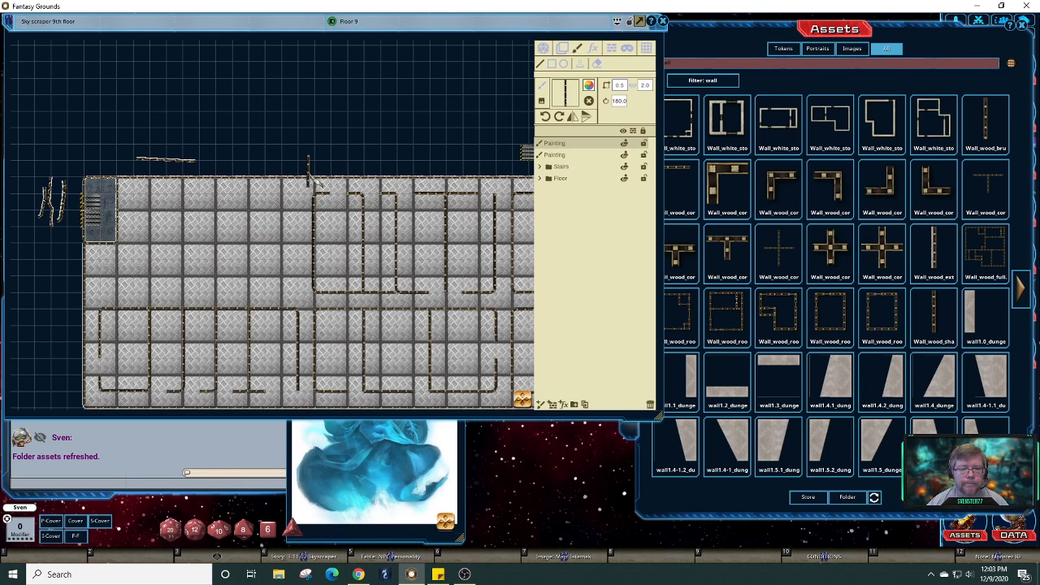
- Paint a vertical wall three tiles down, half a tile left of the leftmost upper room's left wall
drag(312, 174, 303, 197)
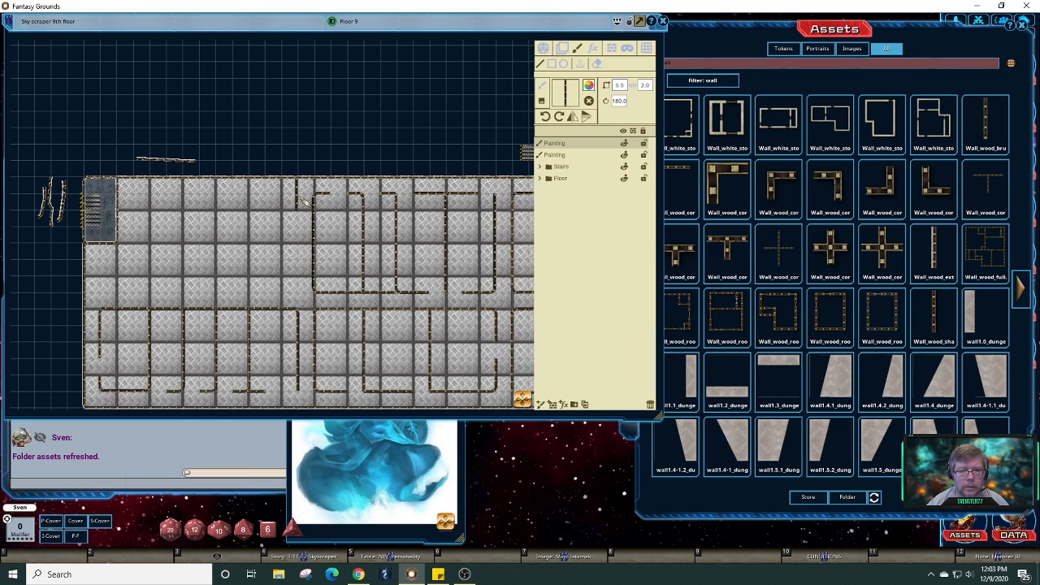
scroll(299, 195, up, 3)
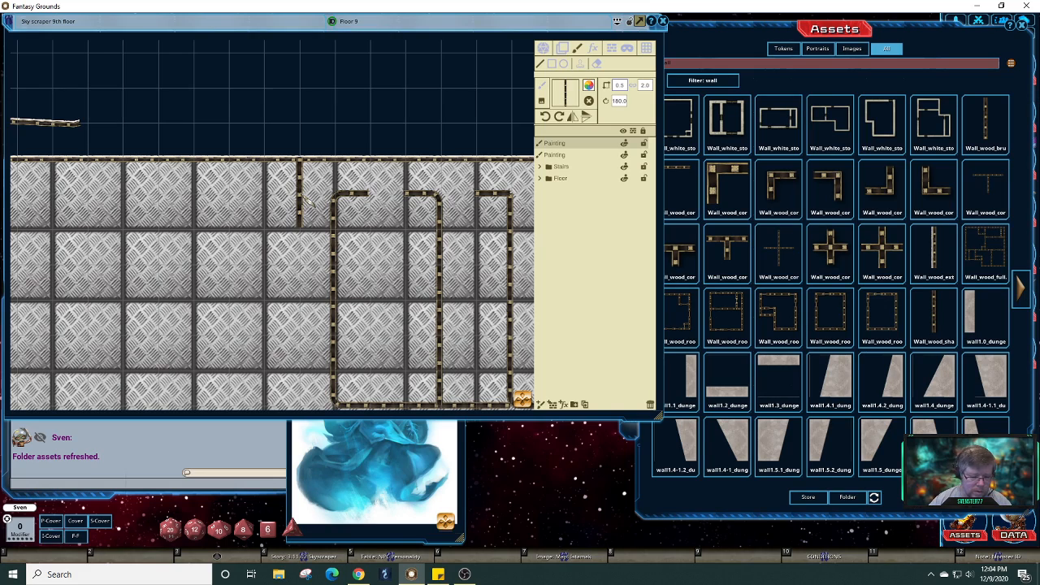
scroll(304, 200, down, 3)
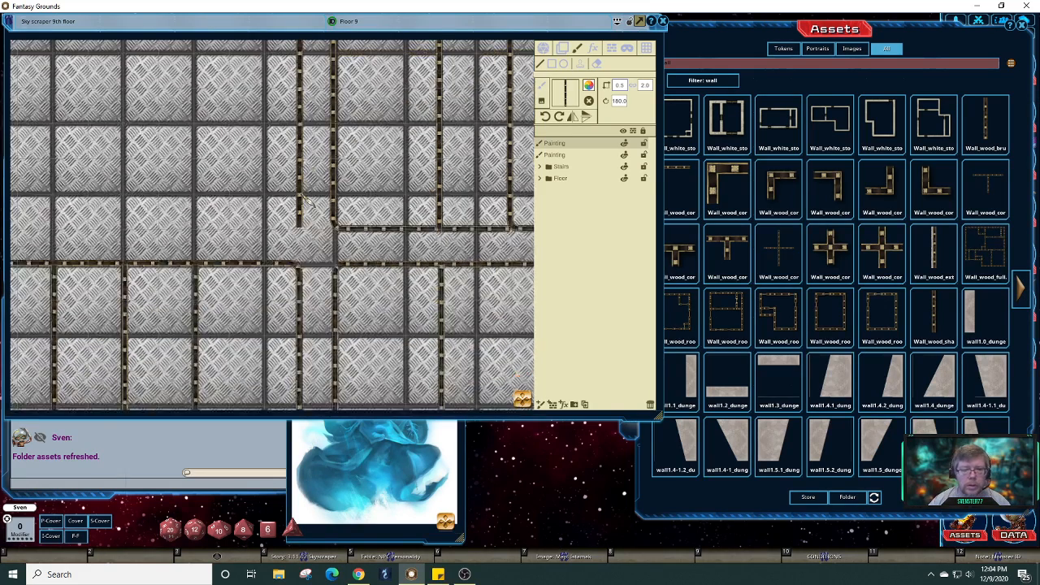
scroll(305, 201, down, 1)
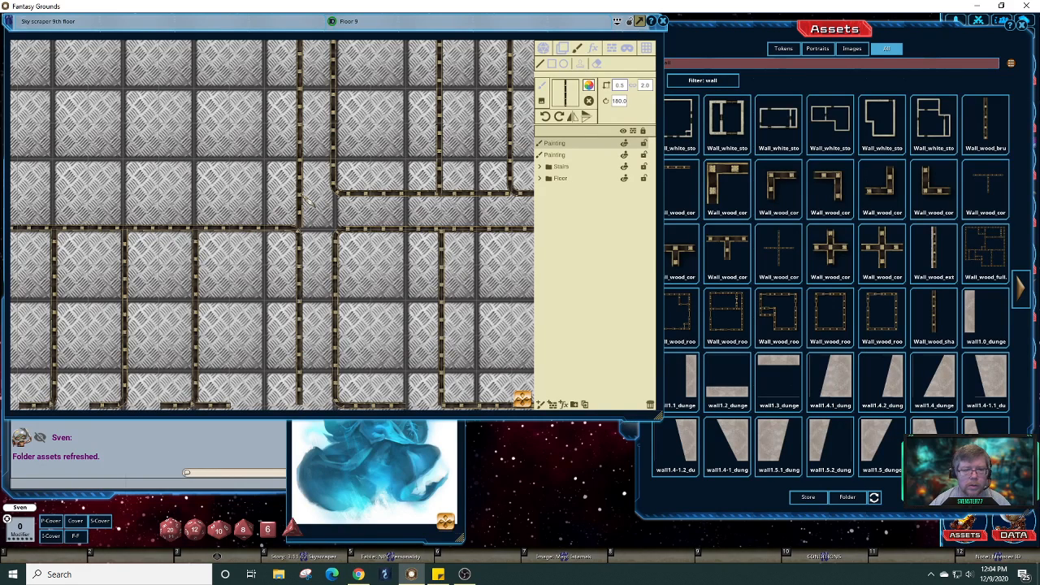
- Paint a bottom wall six tiles leftward from the new vertical wall's lower end, stopping half a tile from the outer wall
scroll(305, 200, left, 6)
scroll(304, 200, left, 4)
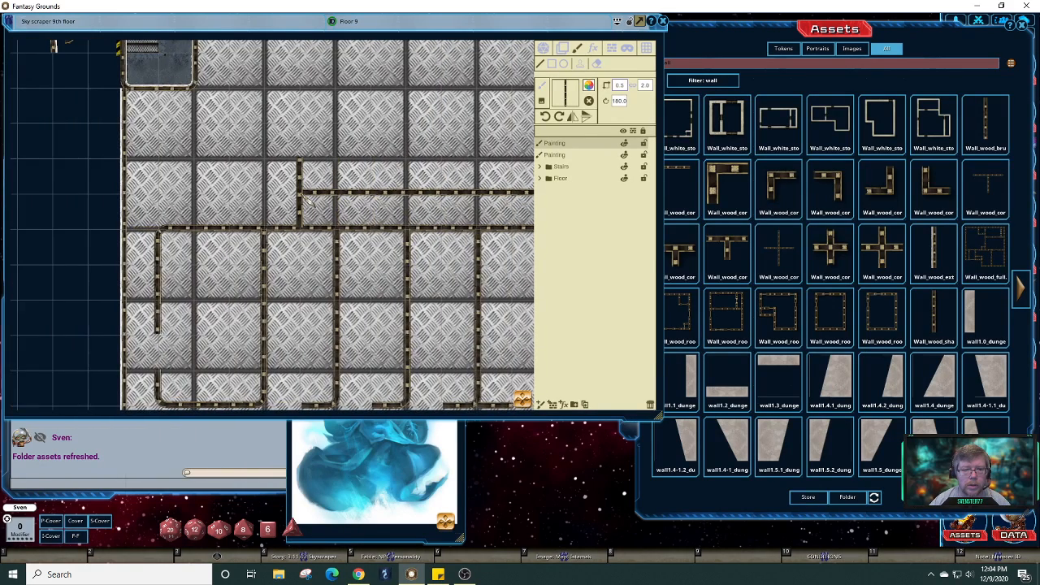
scroll(306, 200, left, 3)
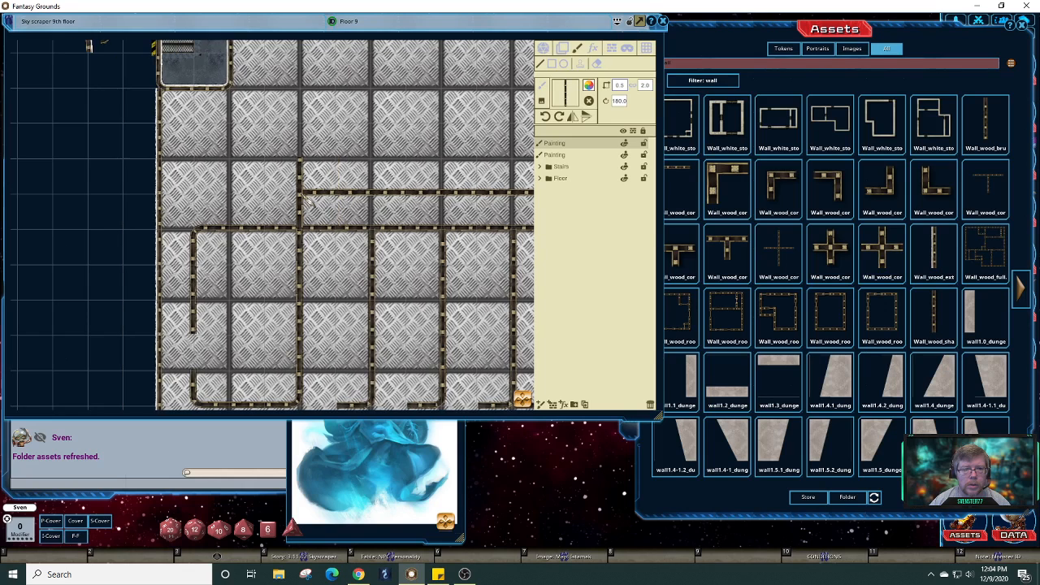
scroll(306, 200, left, 1)
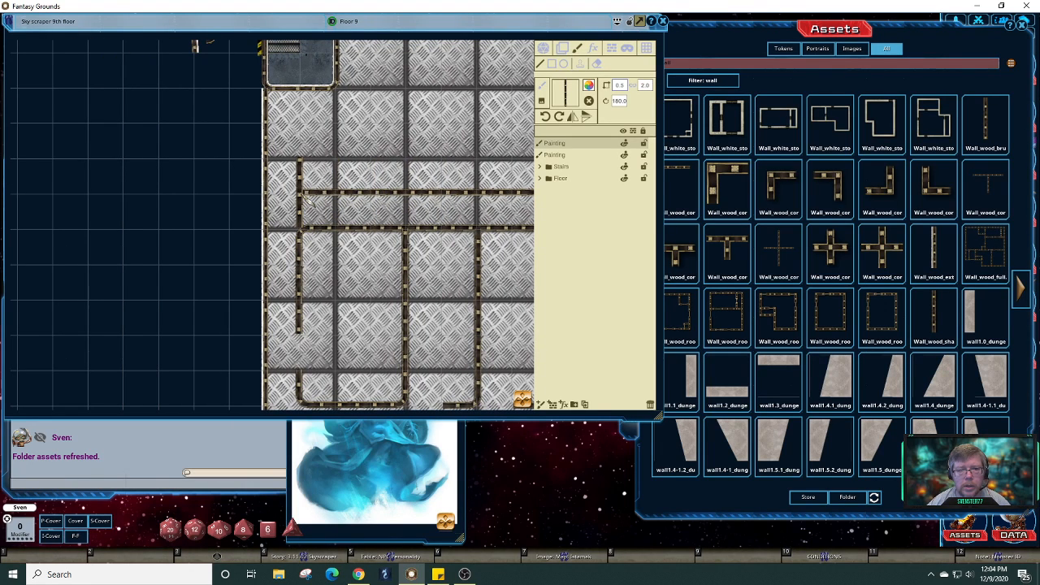
- Paint a half-tile vertical wall upward from the left end of the six-tile bottom wall
scroll(306, 200, up, 1)
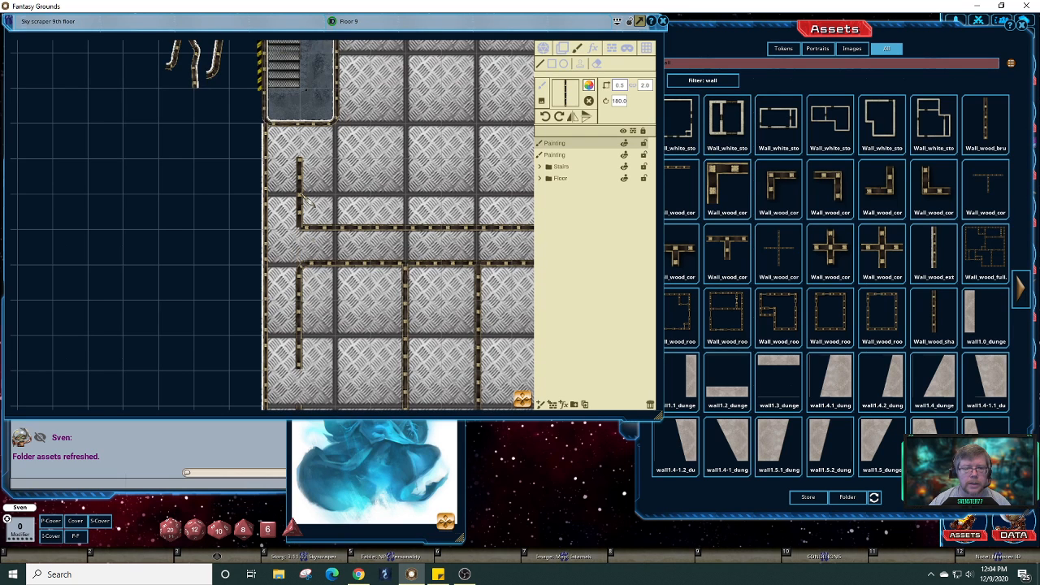
scroll(306, 200, up, 1)
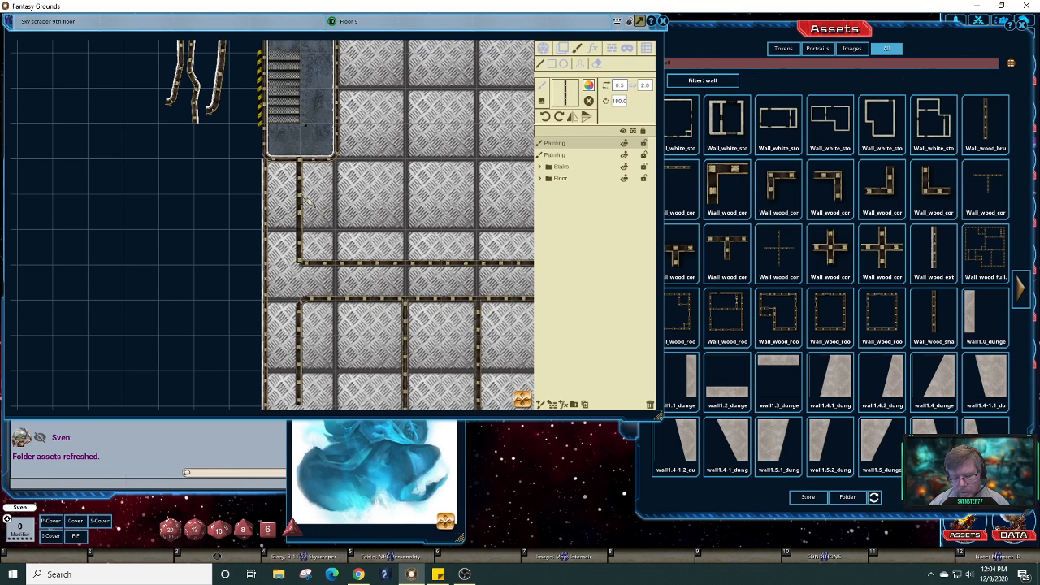
scroll(307, 203, down, 1)
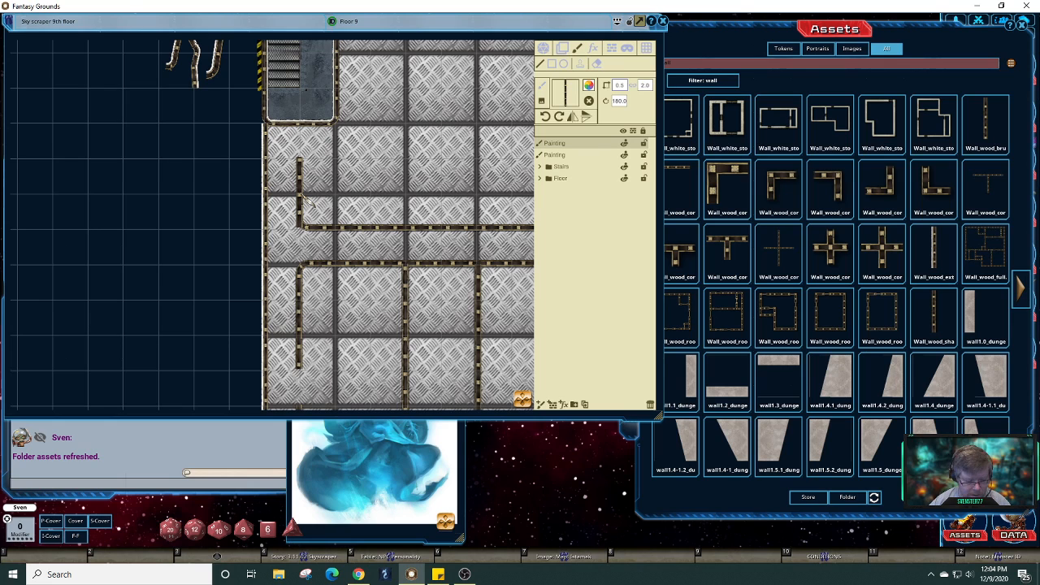
scroll(307, 201, up, 1)
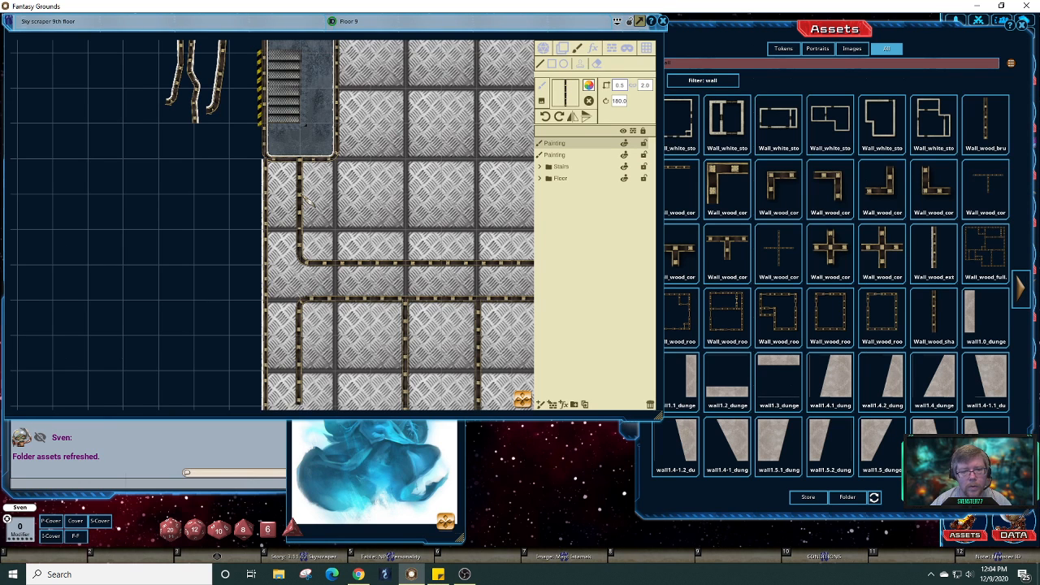
- Paint a one-tile horizontal wall below the stairs, leaving a half-tile door gap above the short vertical wall
scroll(307, 201, left, 1)
scroll(306, 201, left, 1)
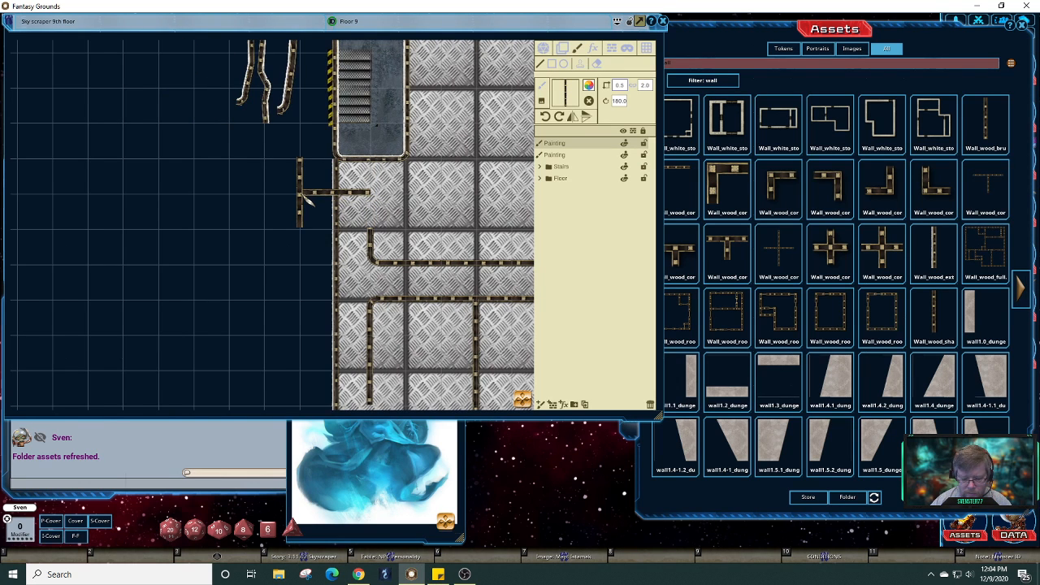
scroll(306, 201, right, 2)
scroll(307, 201, right, 1)
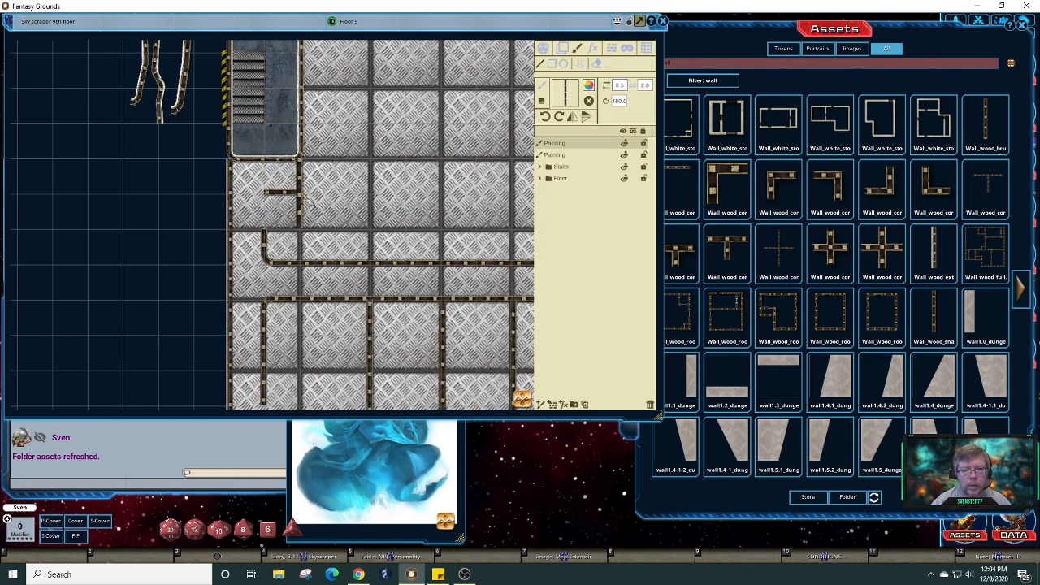
scroll(307, 200, right, 1)
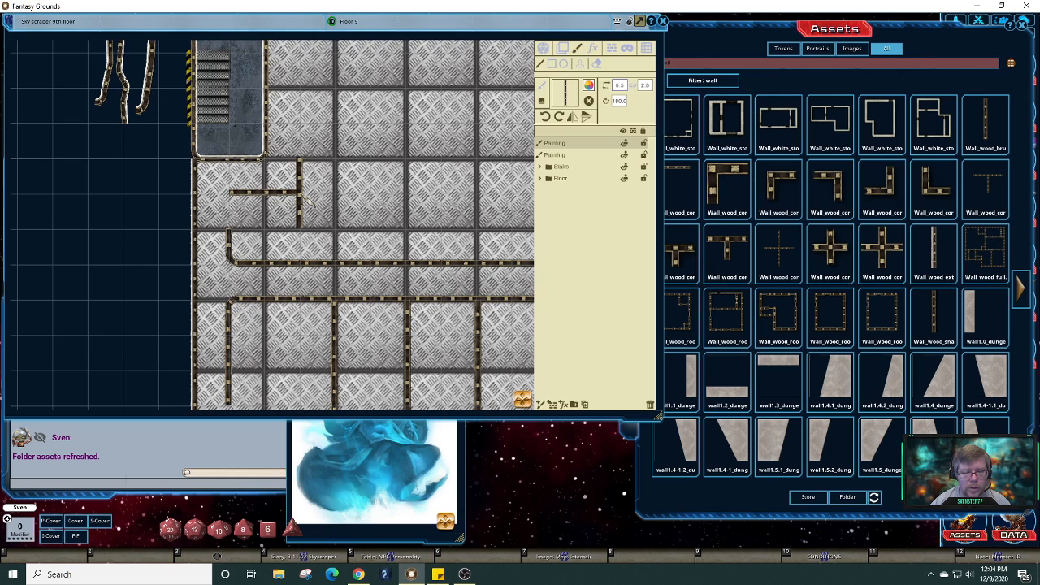
key(Down)
key(Down)
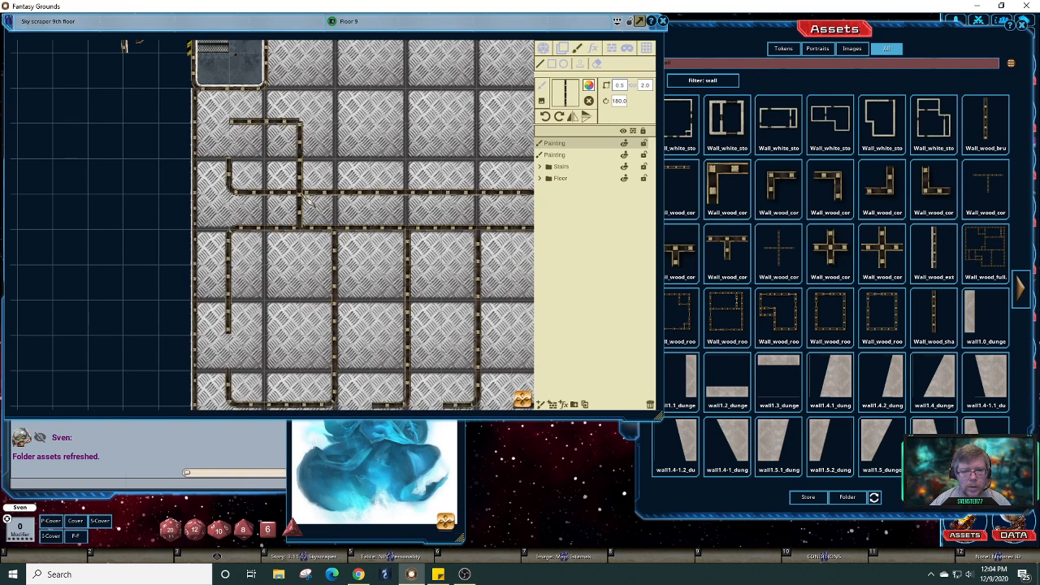
key(Down)
key(Down)
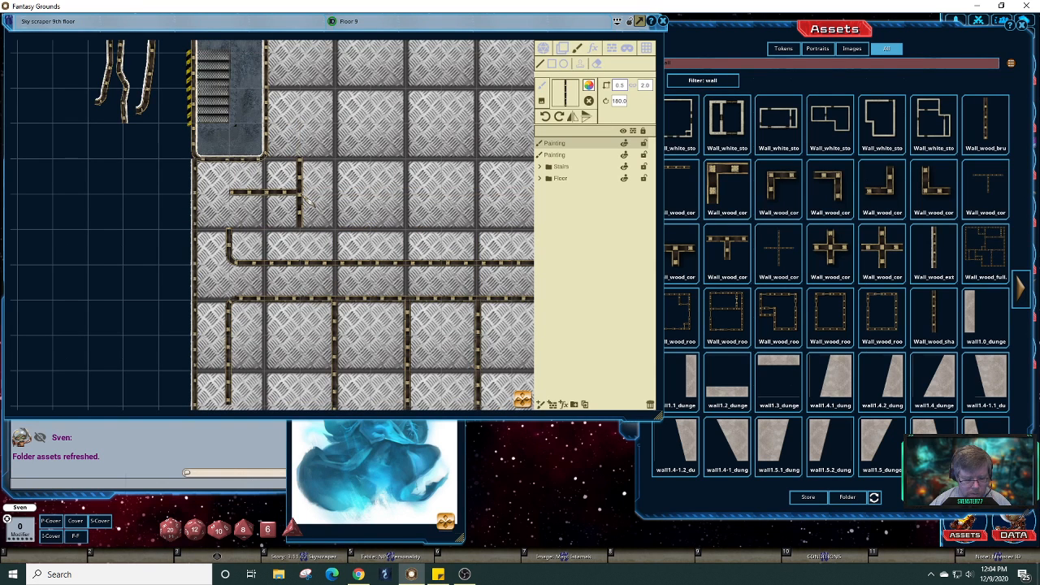
- Paint a vertical wall three tiles up from the bottom wall, passing the right end of the one-tile wall below the stairs
key(Down)
key(Down)
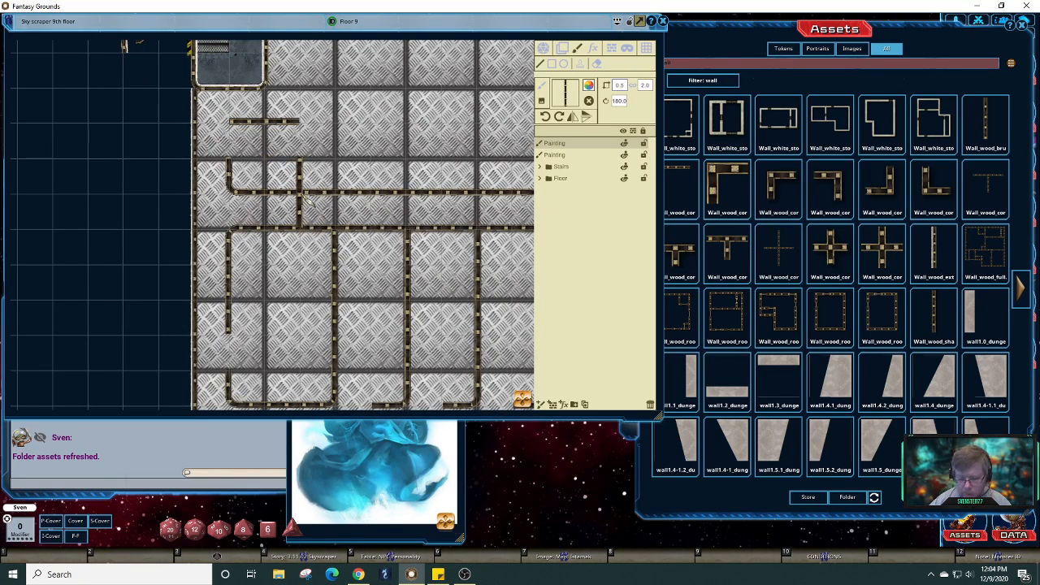
key(Up)
key(Up)
key(Up)
key(Up)
key(Up)
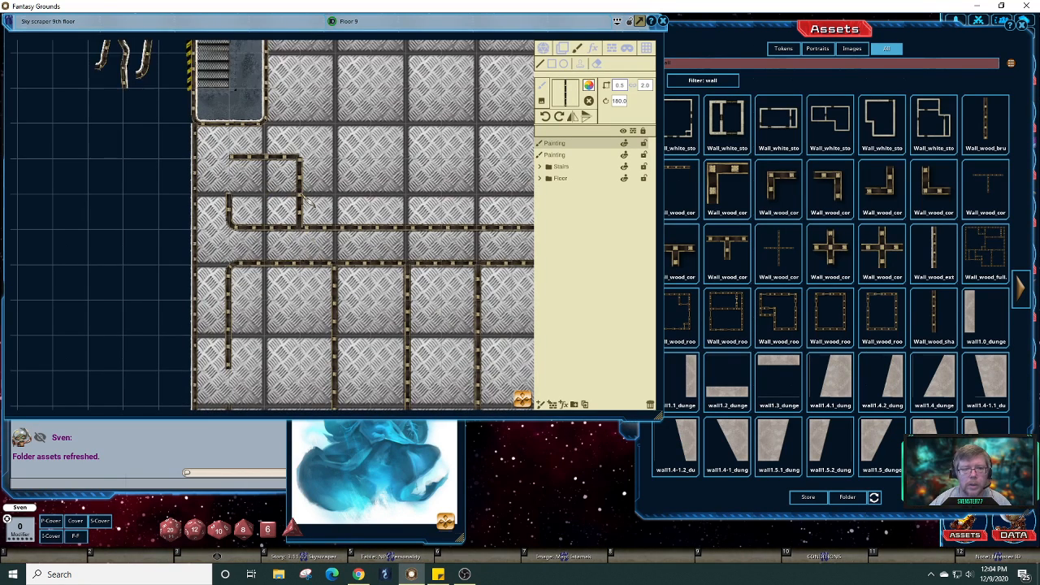
key(Up)
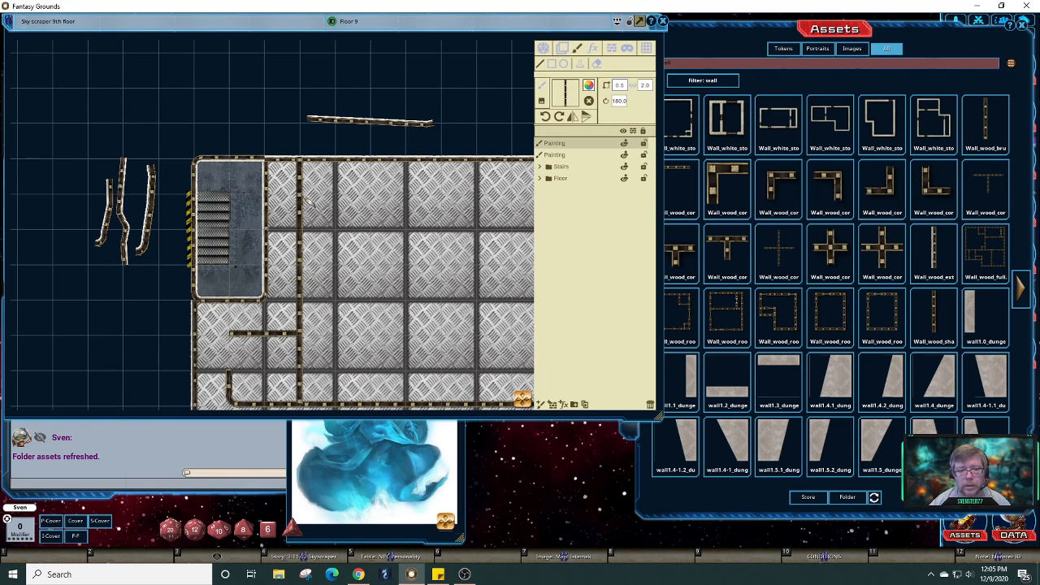
- Paint a one-tile top wall rightward from the new vertical wall's upper end, leaving a half-tile door gap after it
key(Right)
key(Right)
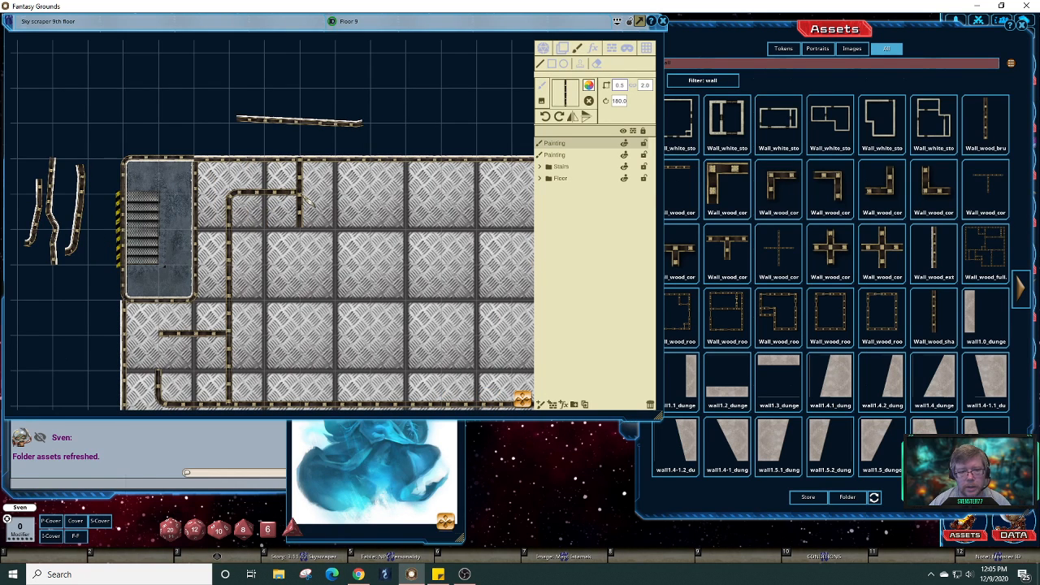
key(Right)
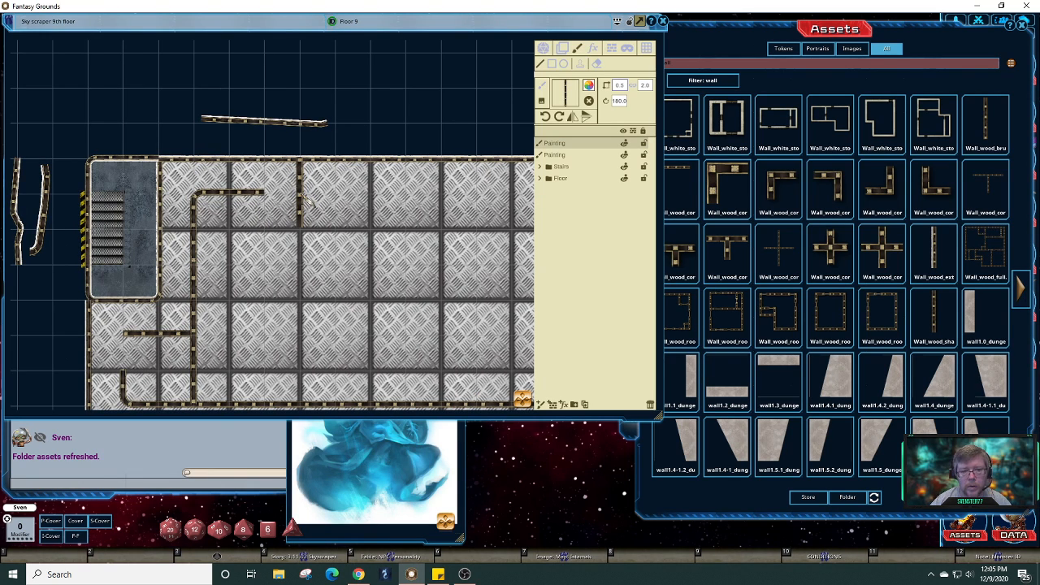
- Paint a vertical wall three tiles down to the bottom wall, one and a half tiles right of the previous vertical wall
key(Down)
key(Down)
key(Down)
key(Down)
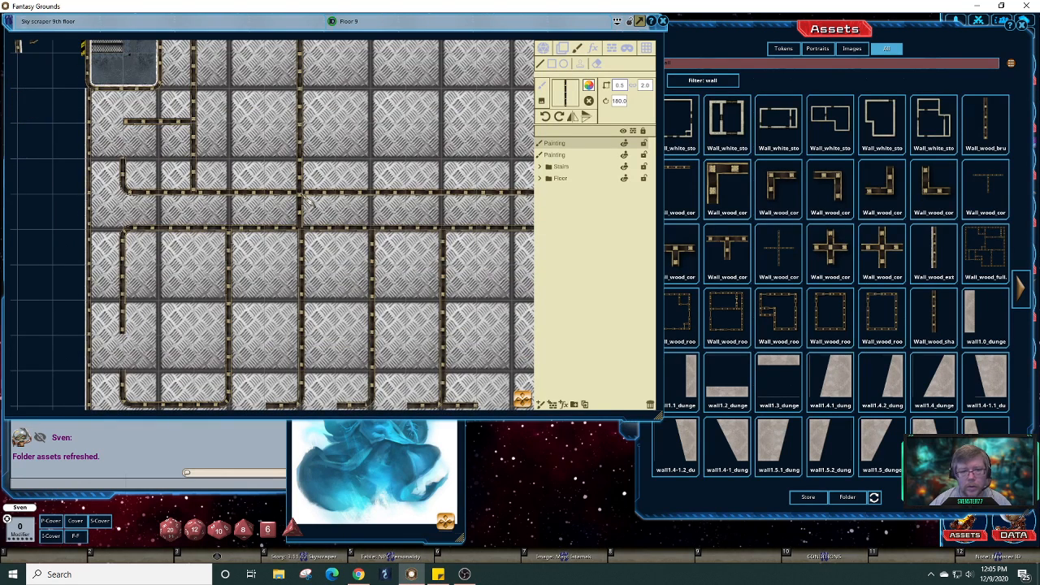
- Paint a one-and-a-half-tile top wall leftward from the newest vertical wall's upper end, leaving a half-tile door gap at its left
key(Right)
key(Right)
key(Right)
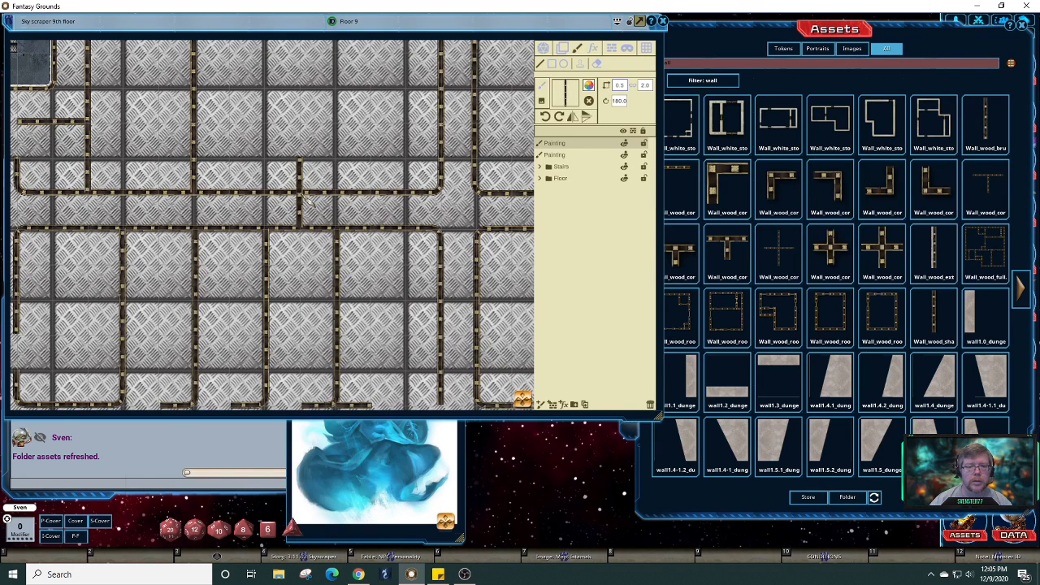
key(Right)
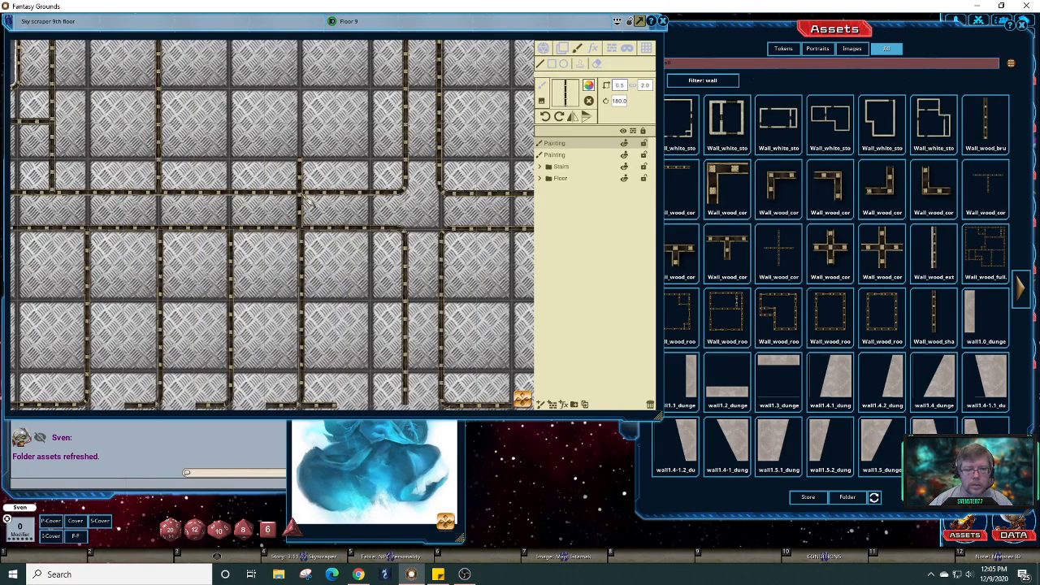
key(Up)
key(Up)
key(Up)
key(Up)
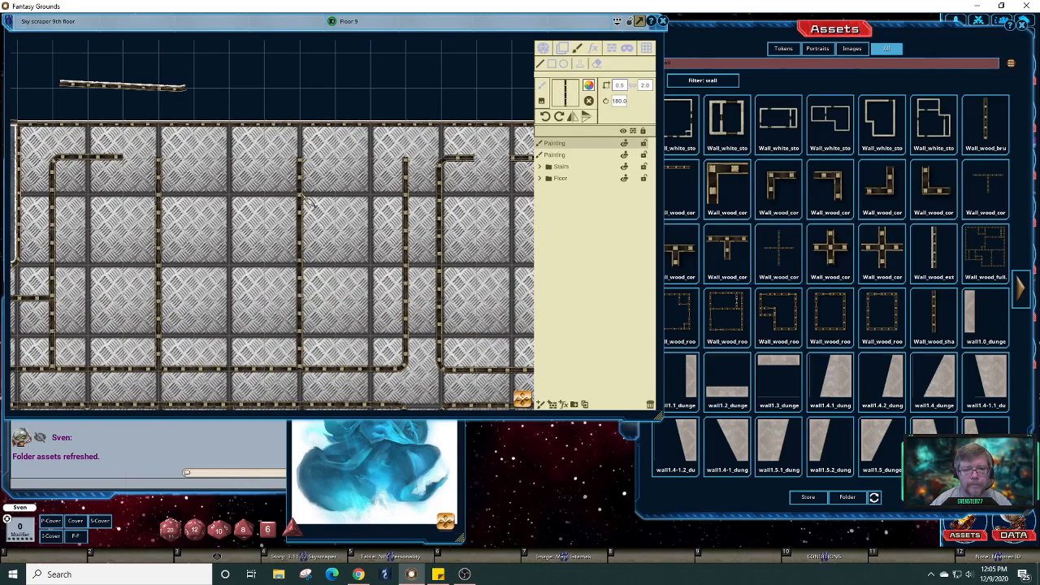
key(Up)
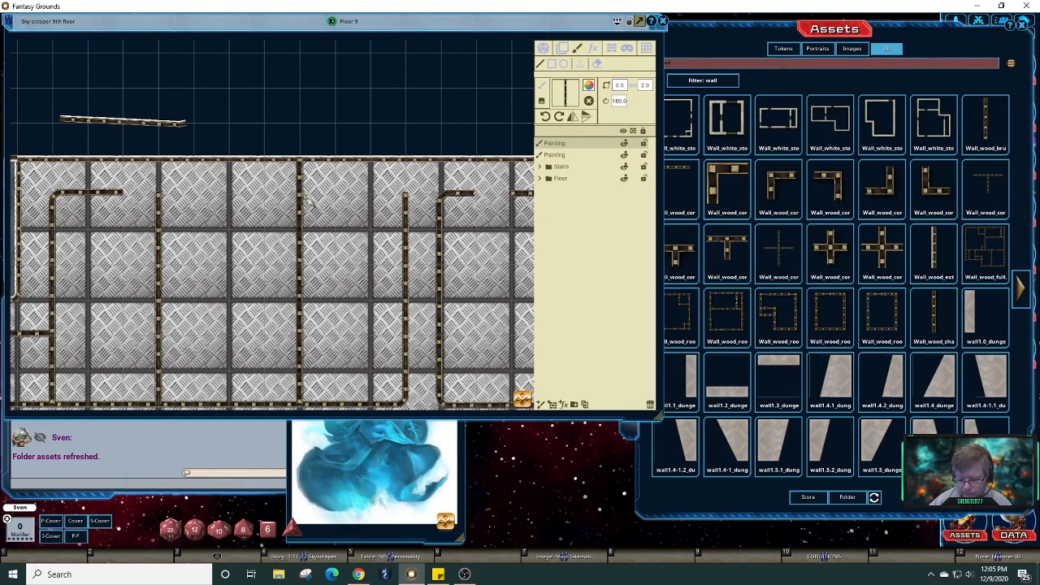
key(Left)
key(Left)
key(Left)
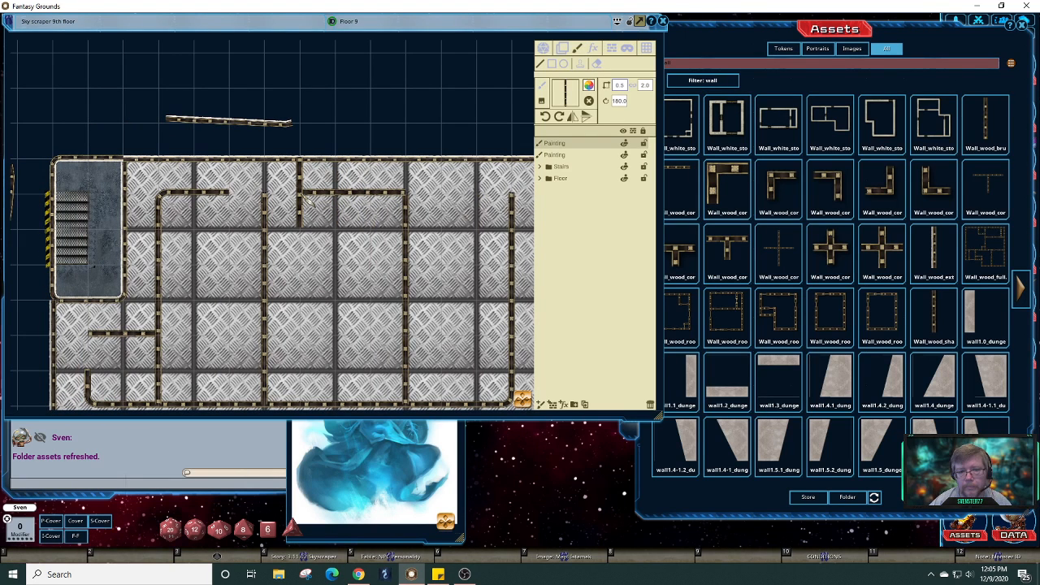
click(303, 195)
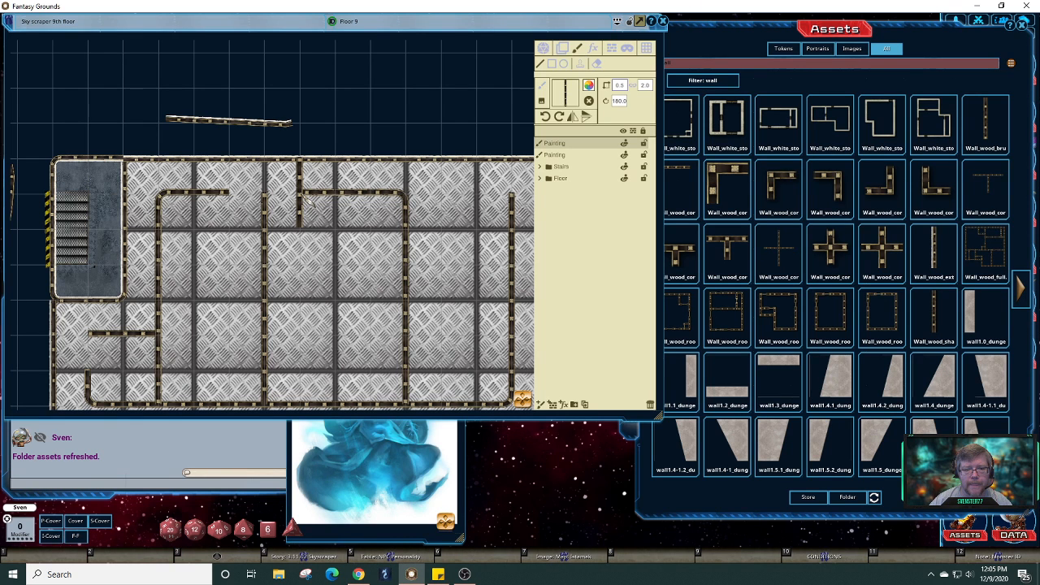
- Try to extend the new top wall one tile rightward past the vertical wall, and undo the stroke
key(Right)
key(Right)
key(Right)
key(Right)
key(Right)
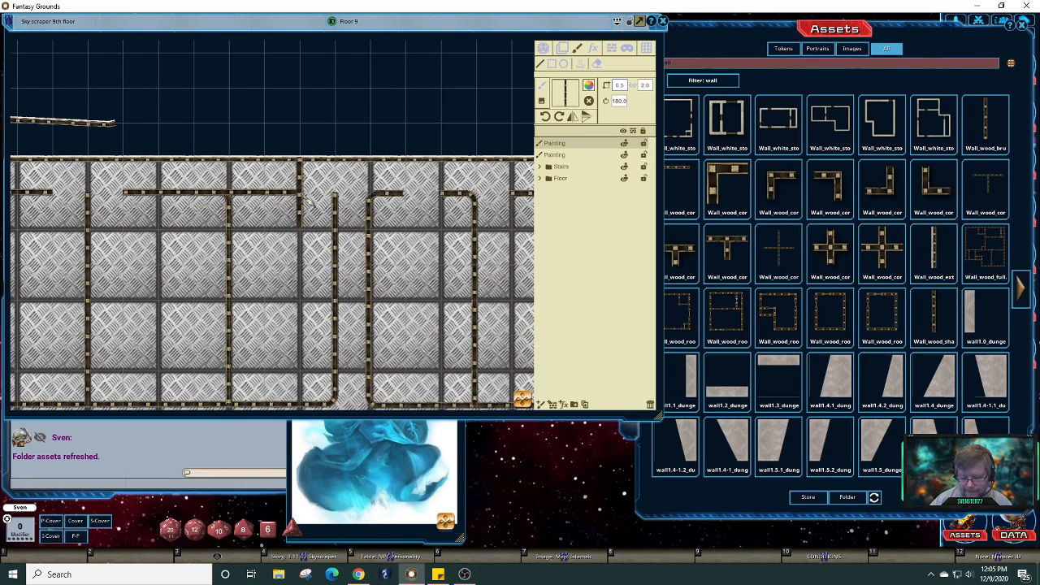
click(304, 197)
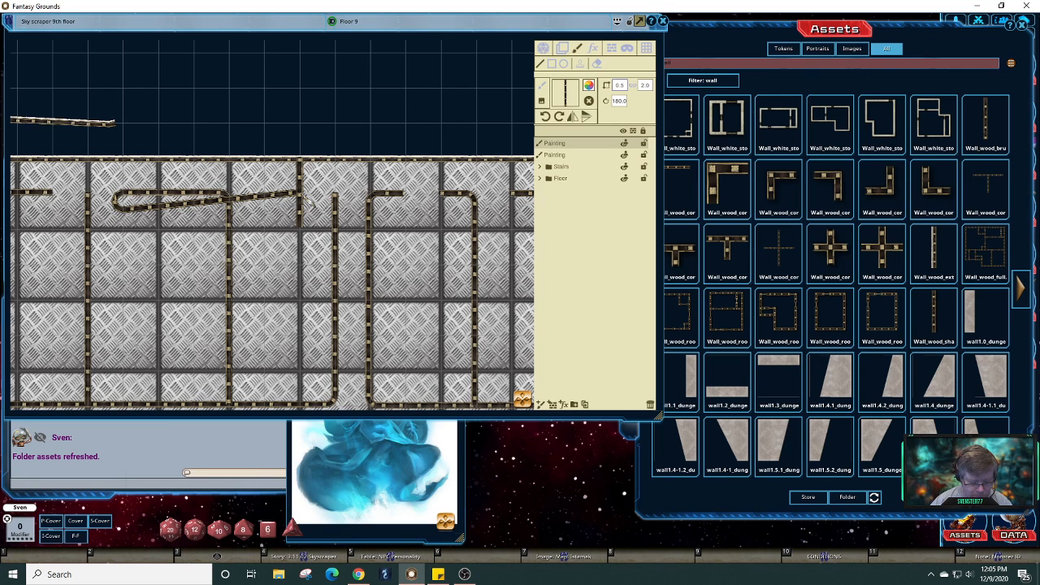
key(ctrl+z)
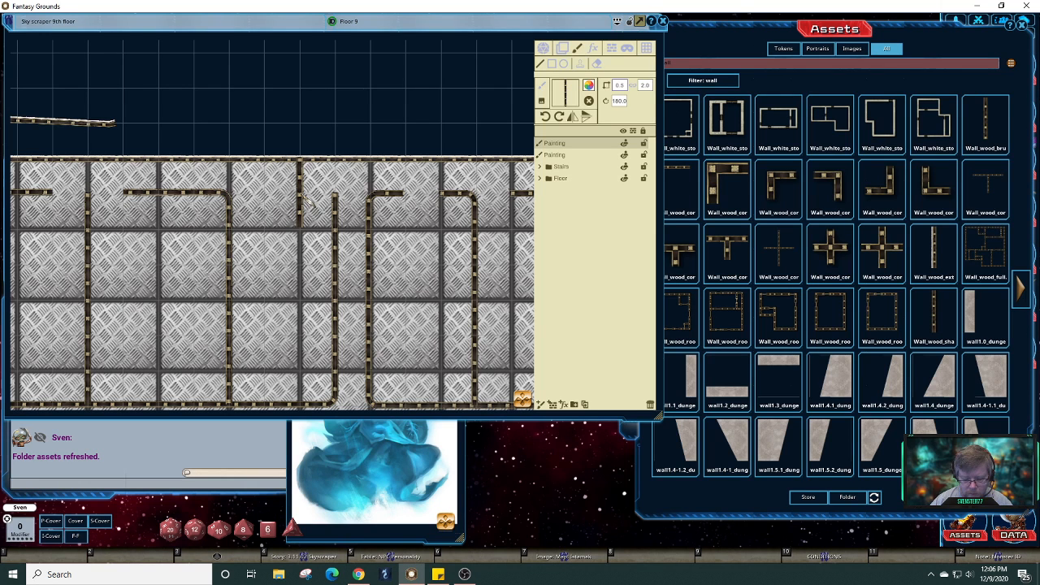
- Paint half-tile top walls leftward from the next vertical wall and rightward from the previous one, leaving a half-tile door gap between them
key(Right)
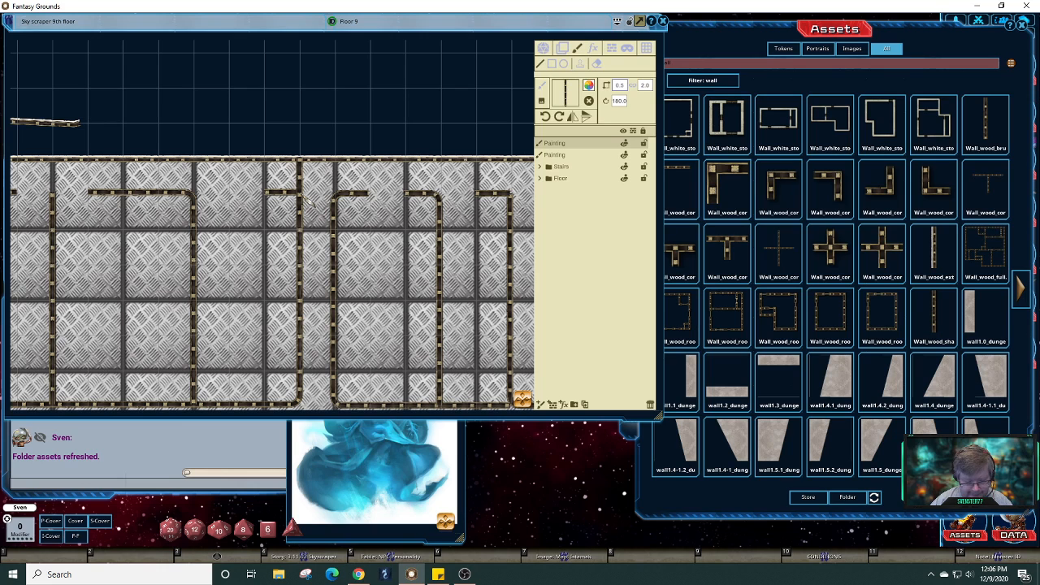
key(Left)
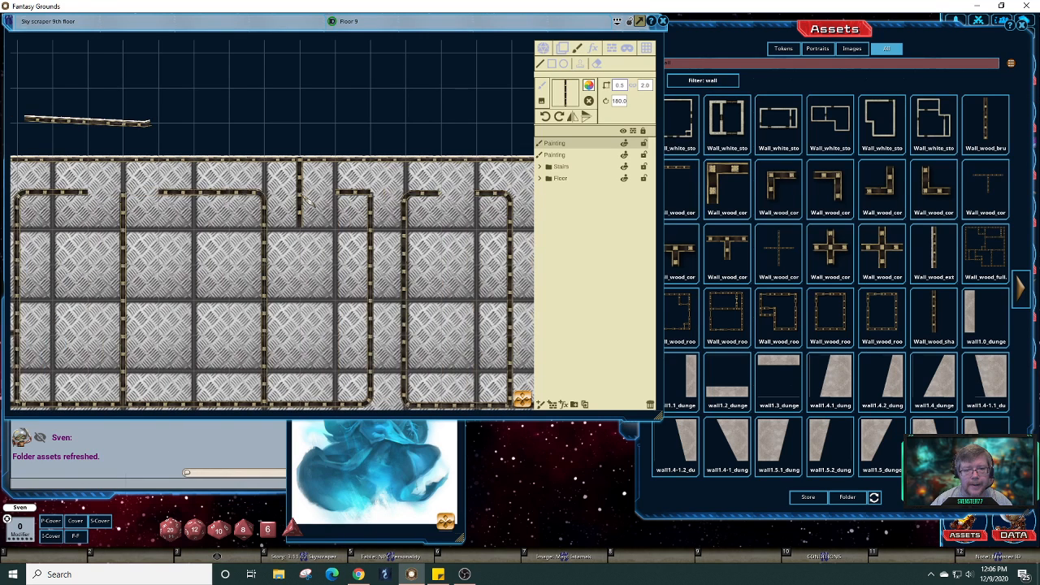
key(Left)
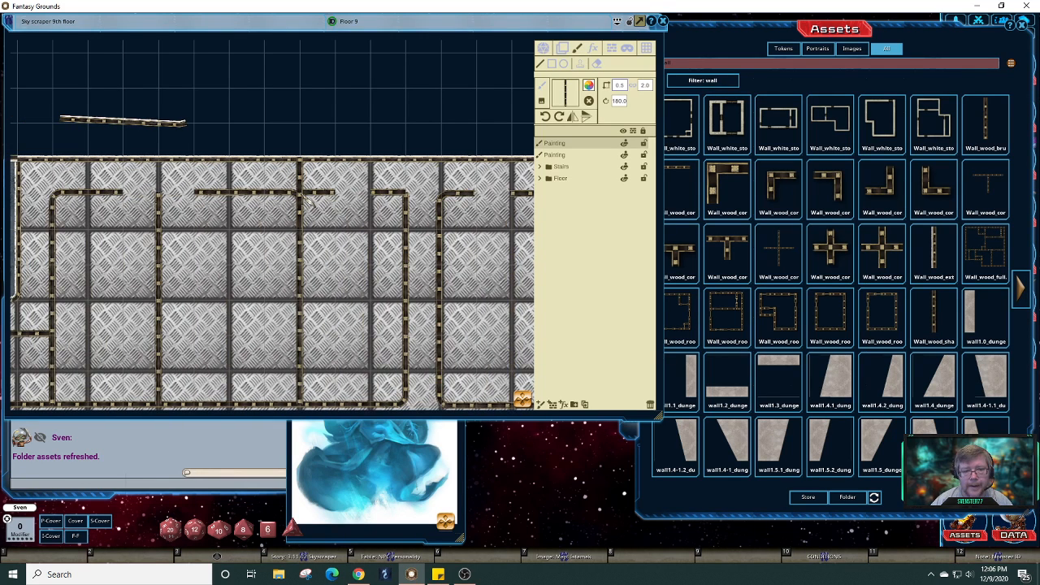
key(Left)
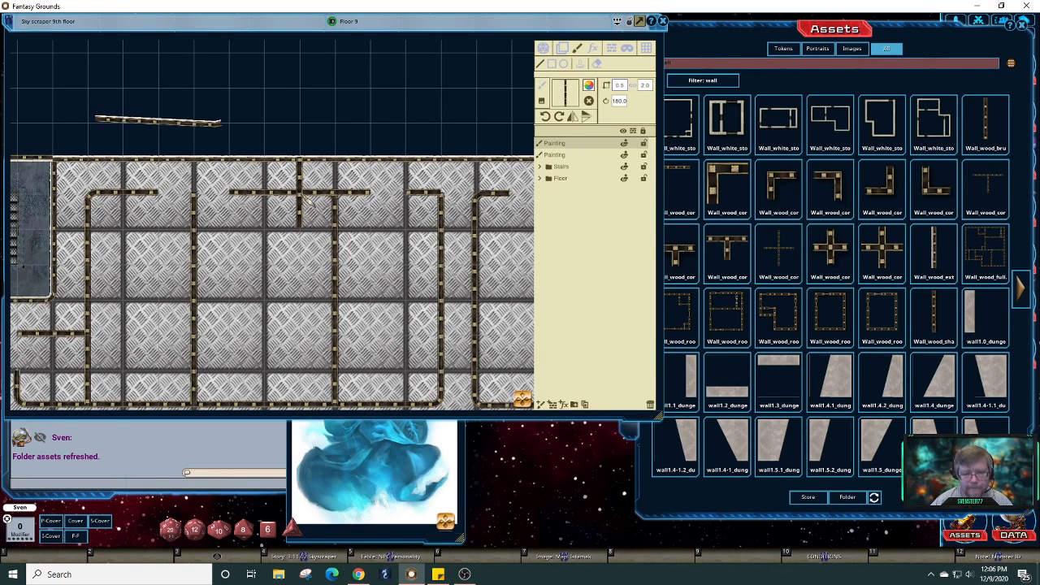
- Find wall_stone_town_brush among the wall assets and load it as the paint brush
scroll(366, 259, down, 1)
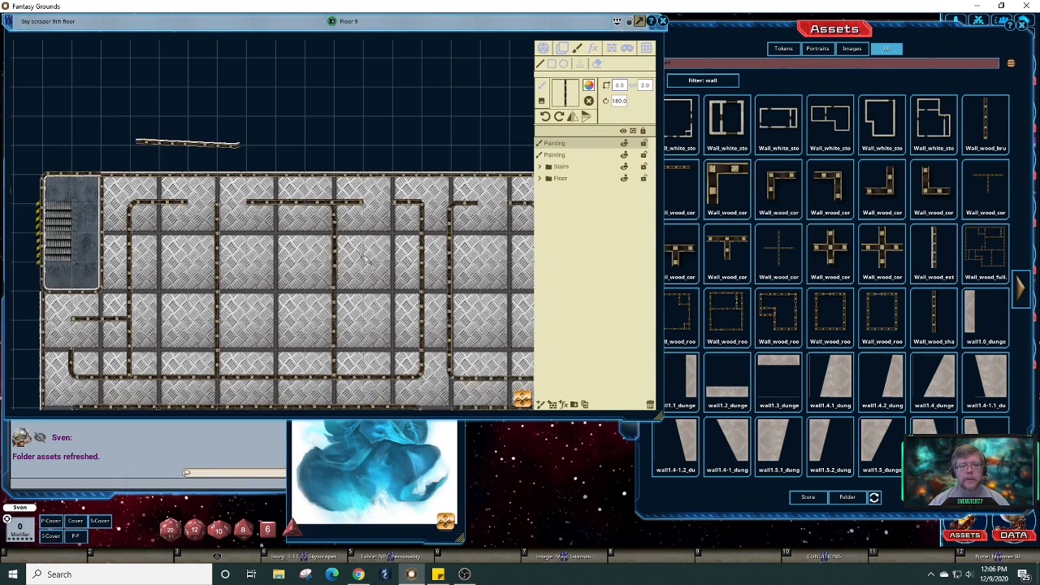
scroll(406, 269, down, 3)
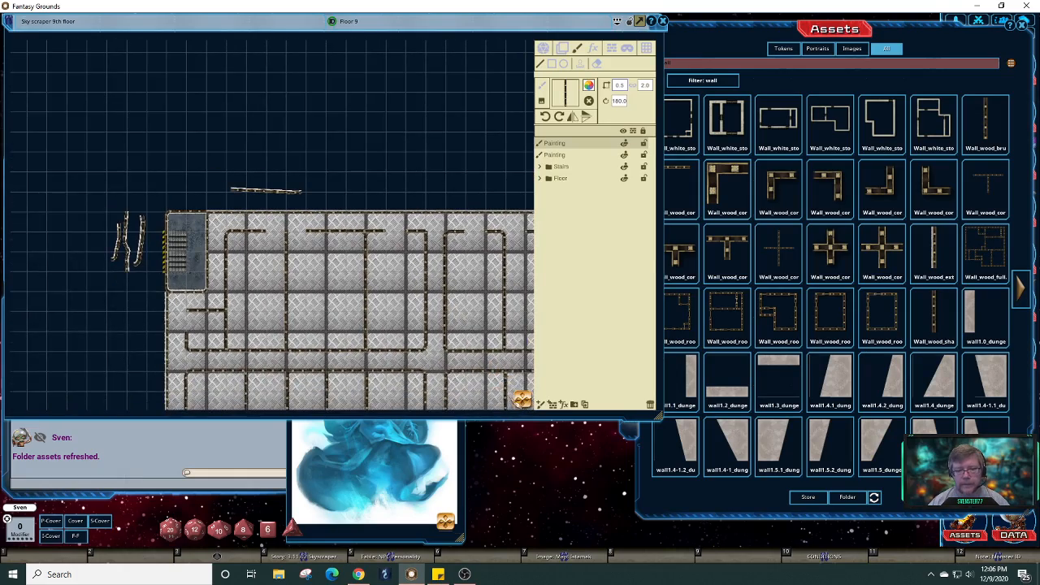
drag(523, 397, 372, 234)
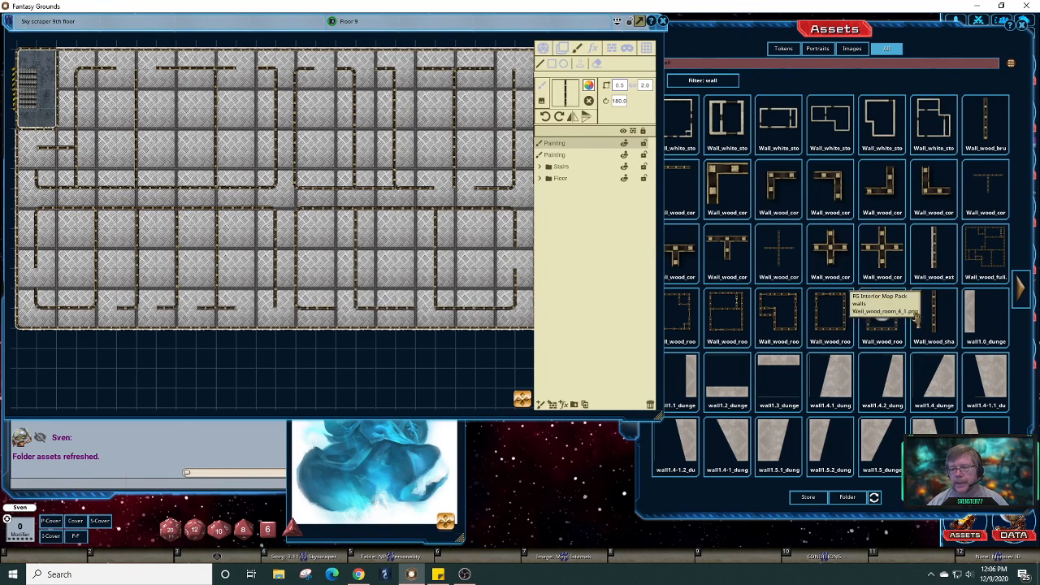
click(894, 32)
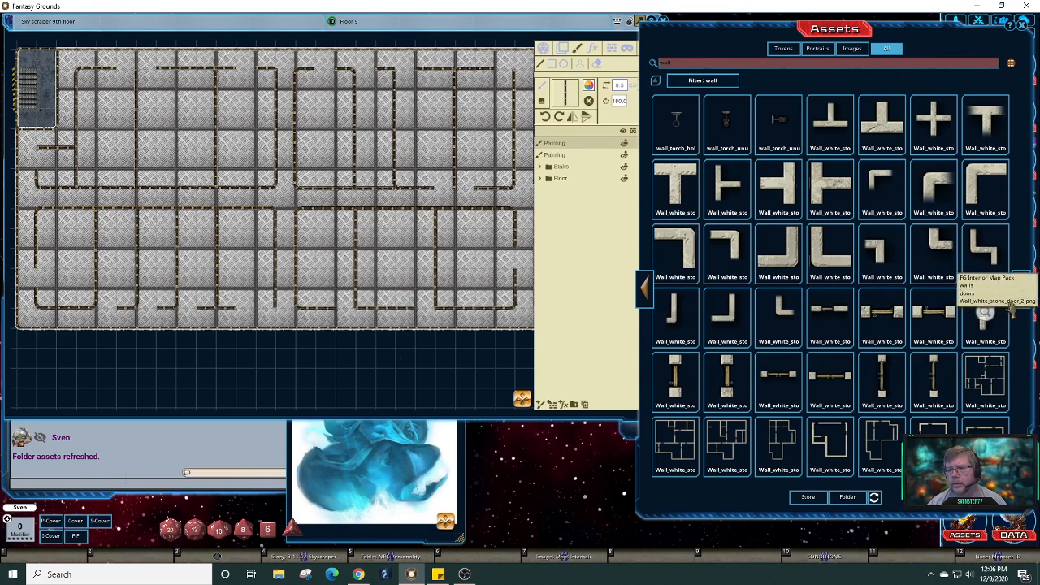
click(644, 292)
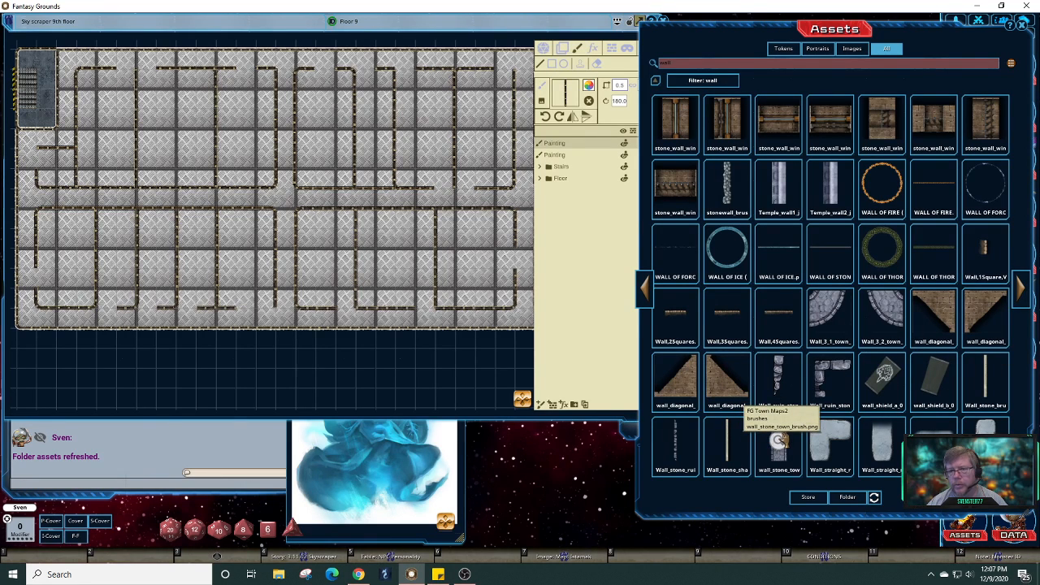
mouse_move(745, 363)
mouse_down()
mouse_move(556, 112)
mouse_move(568, 91)
mouse_up()
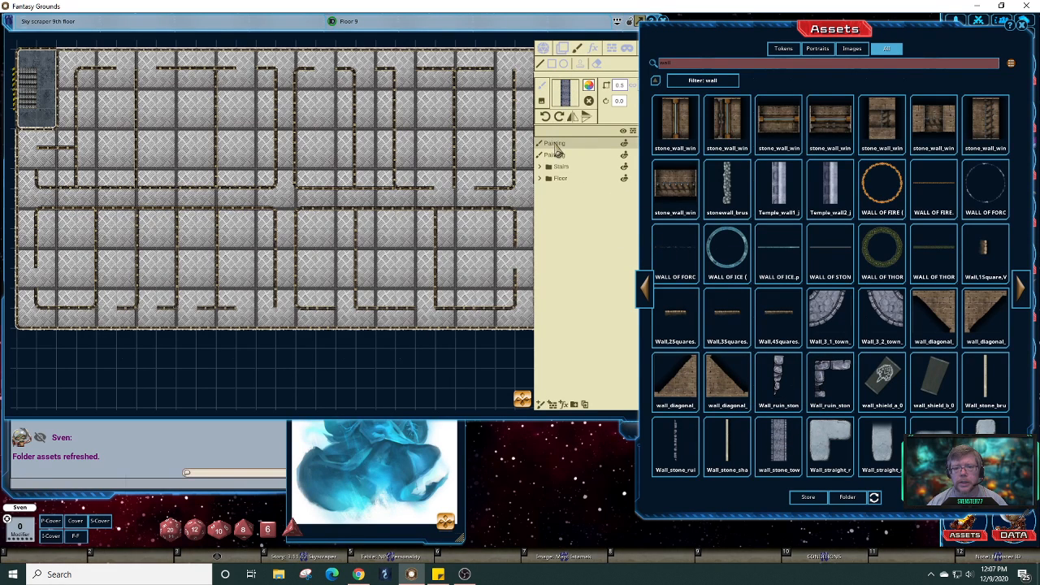
- Rename both Painting layers as Walls
click(558, 146)
double_click(557, 144)
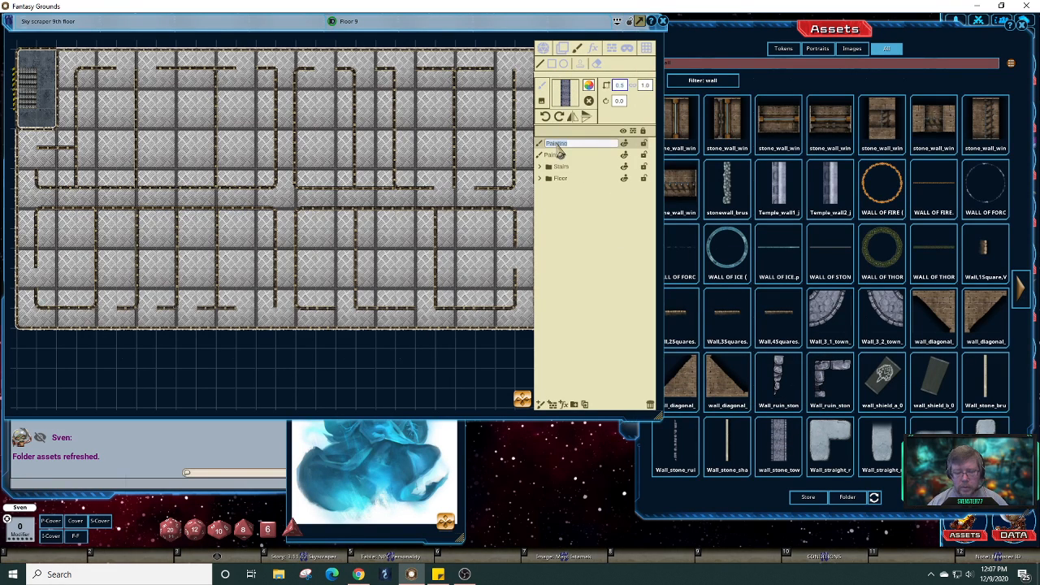
text(Walls)
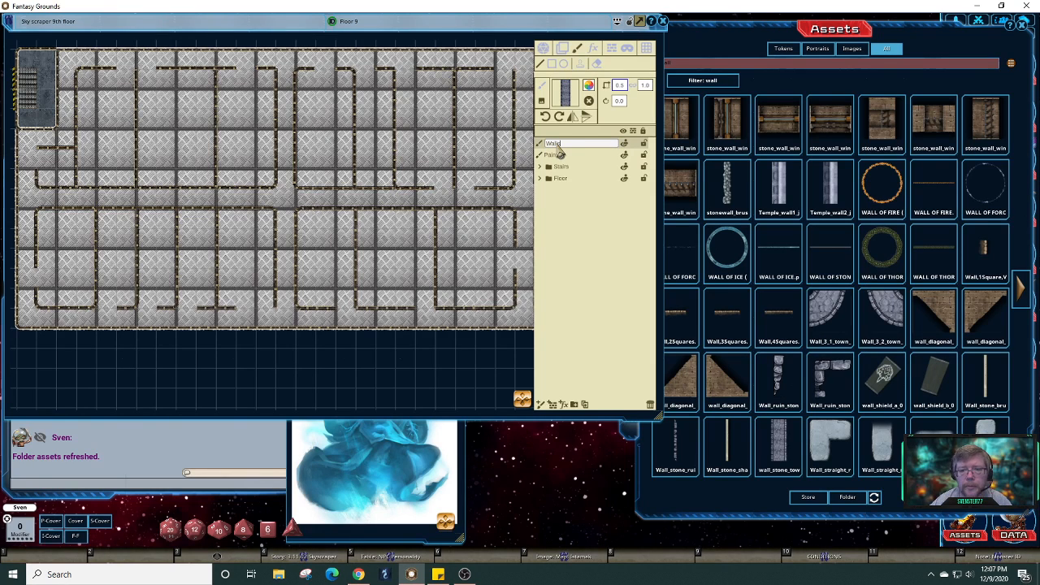
key(Return)
click(559, 158)
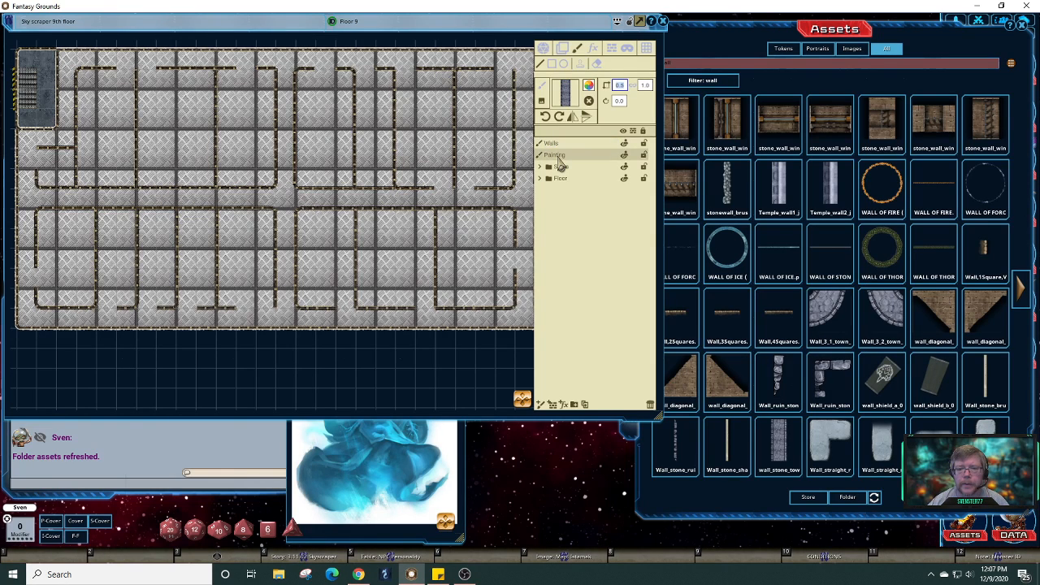
double_click(559, 157)
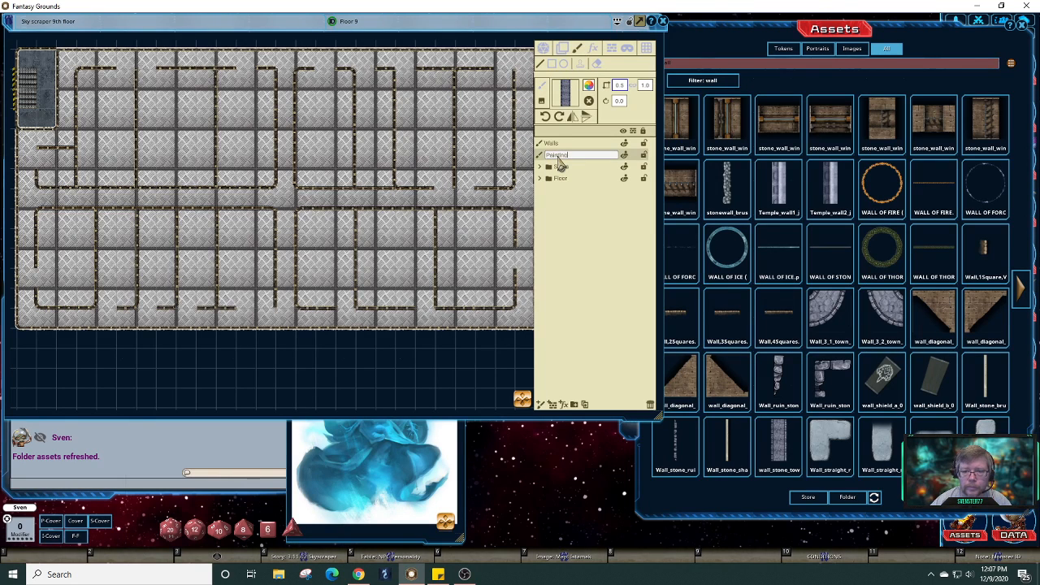
key(BackSpace)
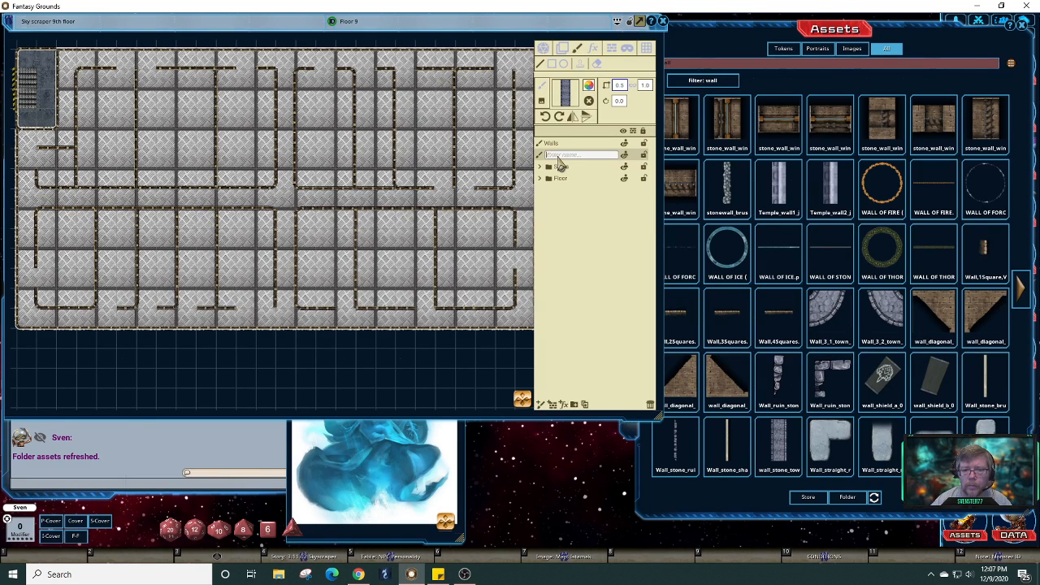
text(Walls)
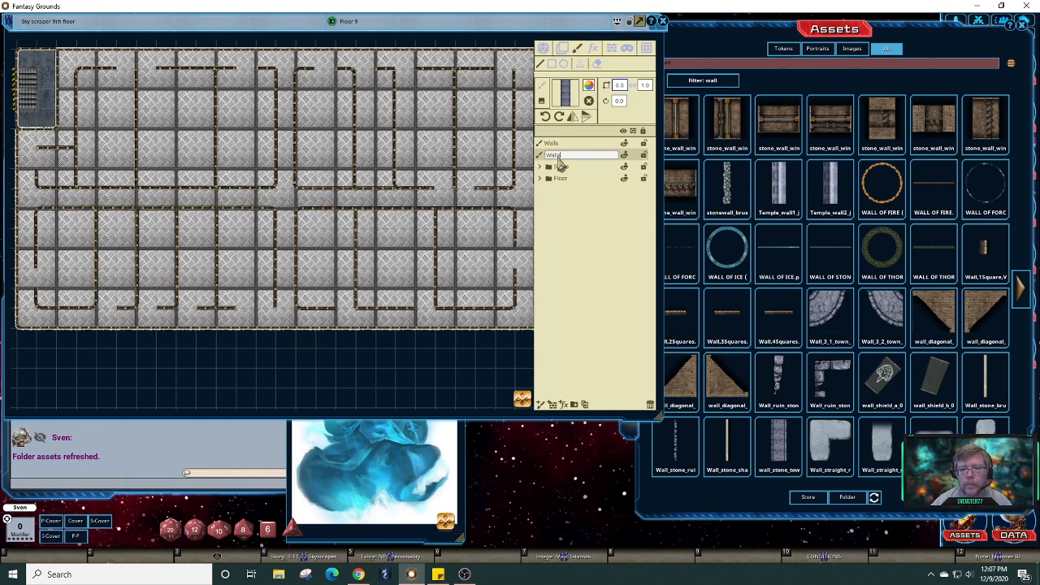
key(Tab)
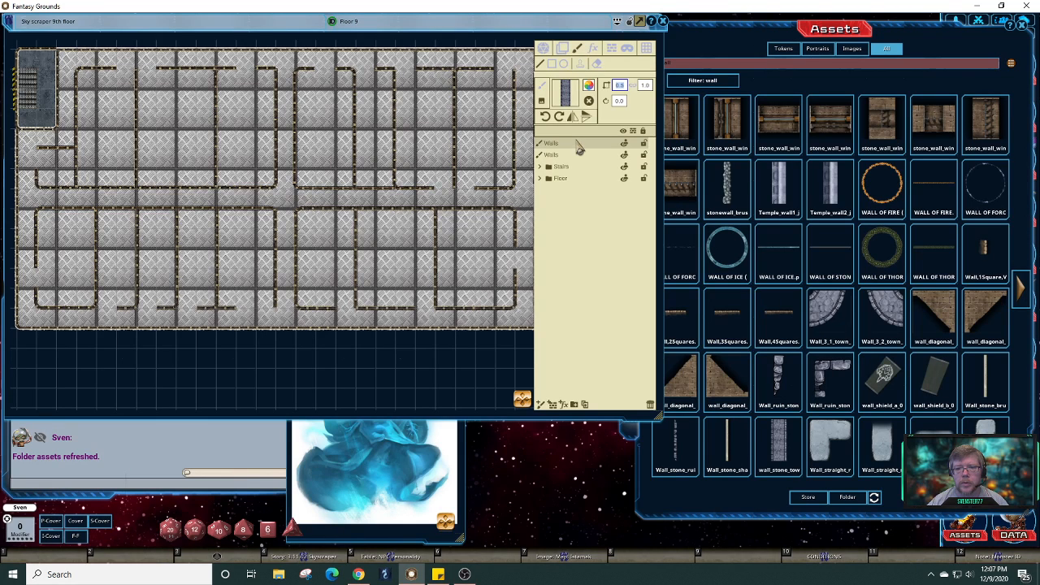
- Add a paint layer named Carpet and paint a horizontal test stroke about three tiles long below the floor map
click(541, 404)
double_click(570, 146)
text(Carpet)
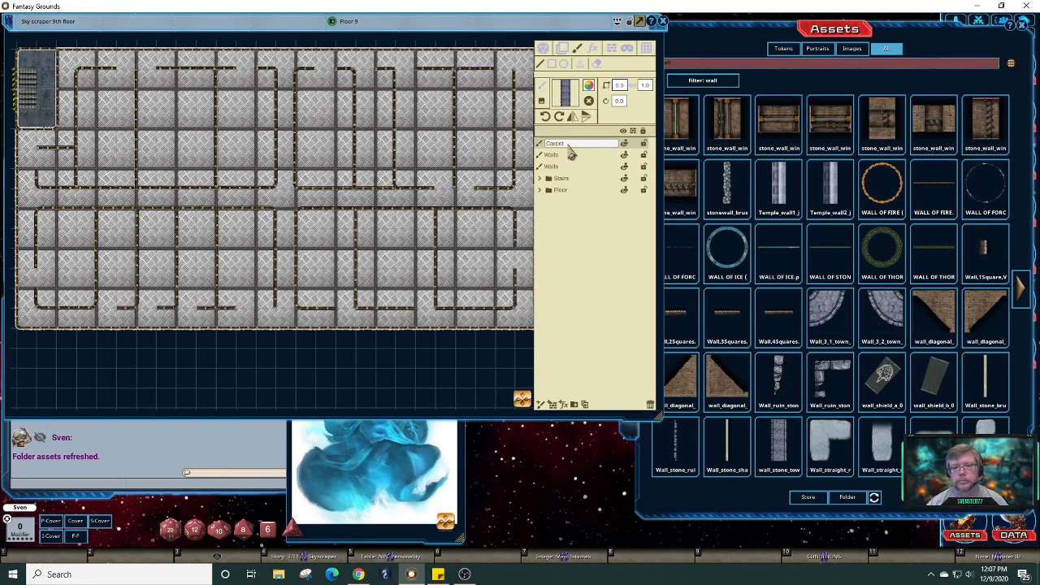
key(Return)
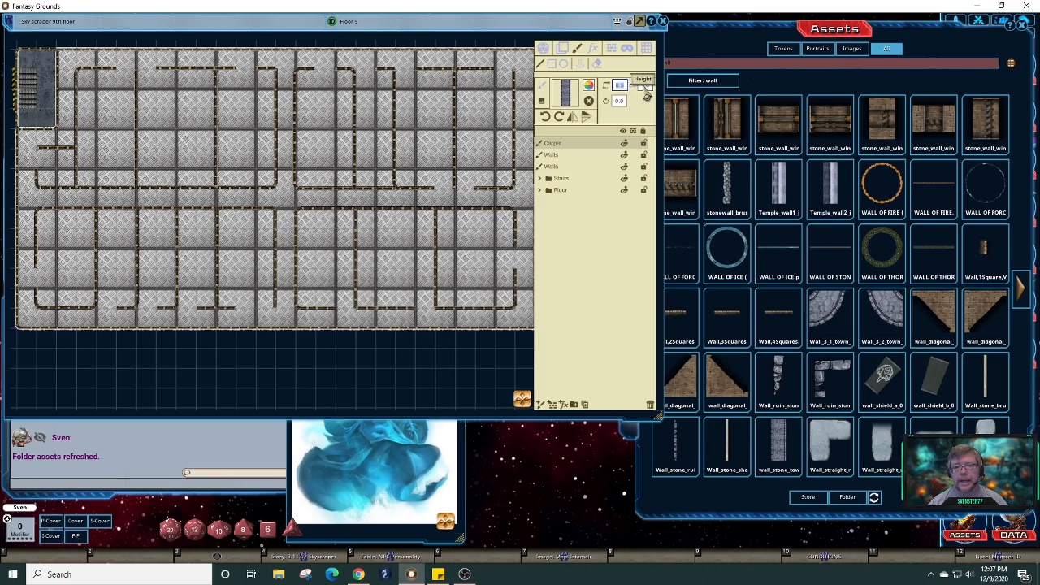
click(211, 364)
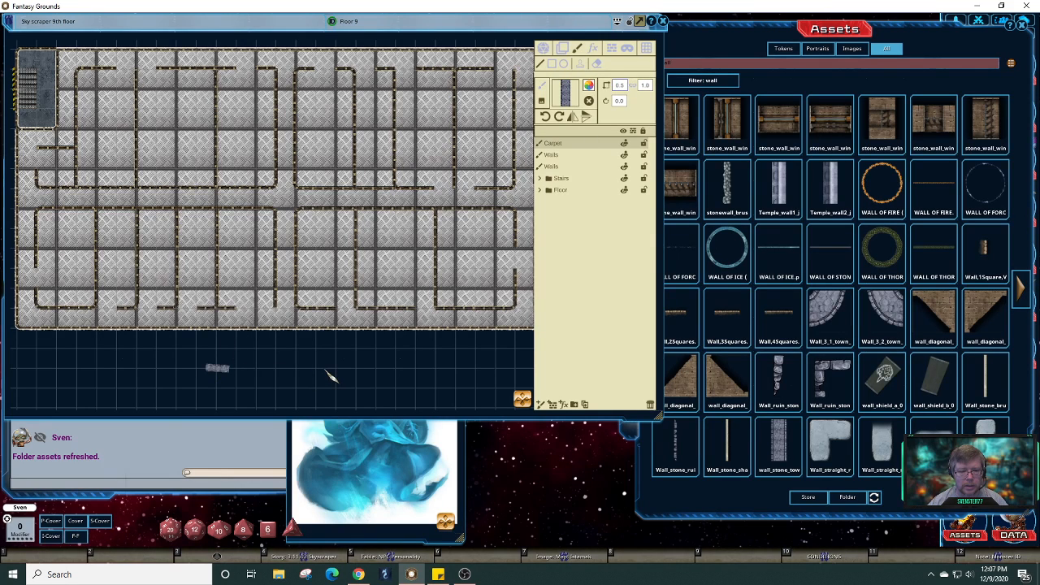
drag(325, 370, 325, 369)
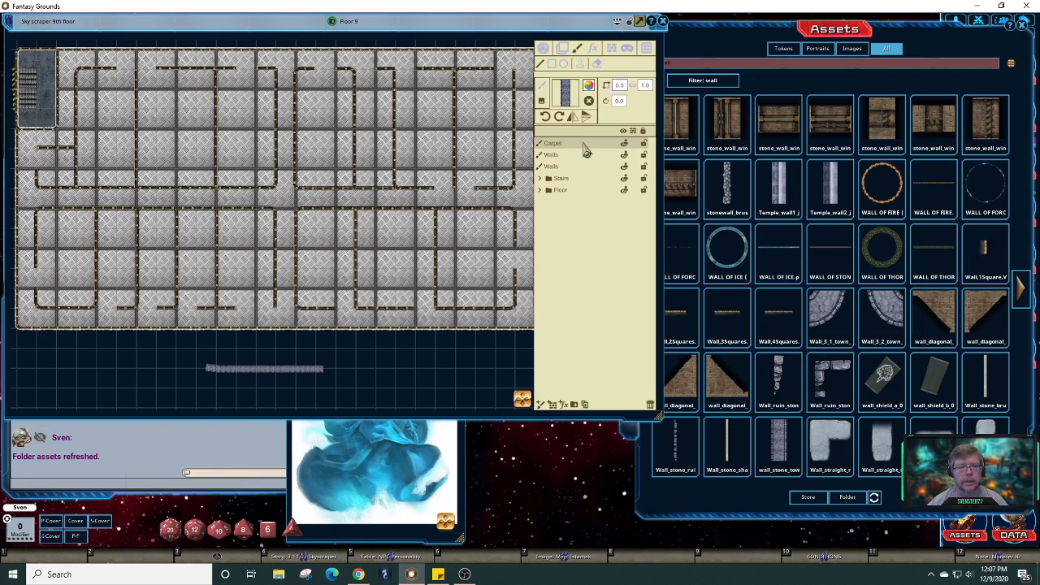
- Tint the paint brush light orange with R 249, G 192 and B 107
click(590, 86)
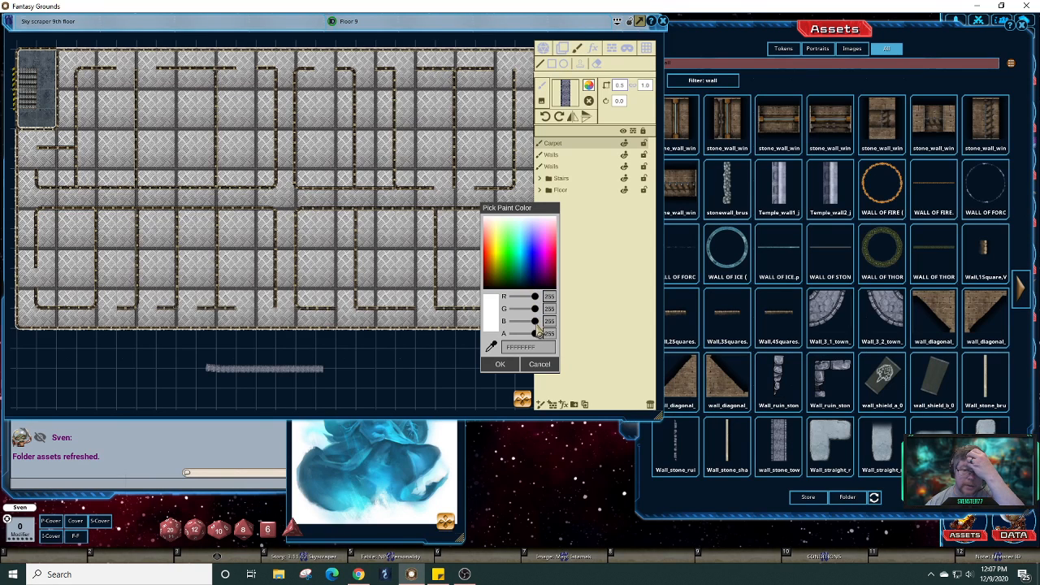
drag(536, 325, 527, 325)
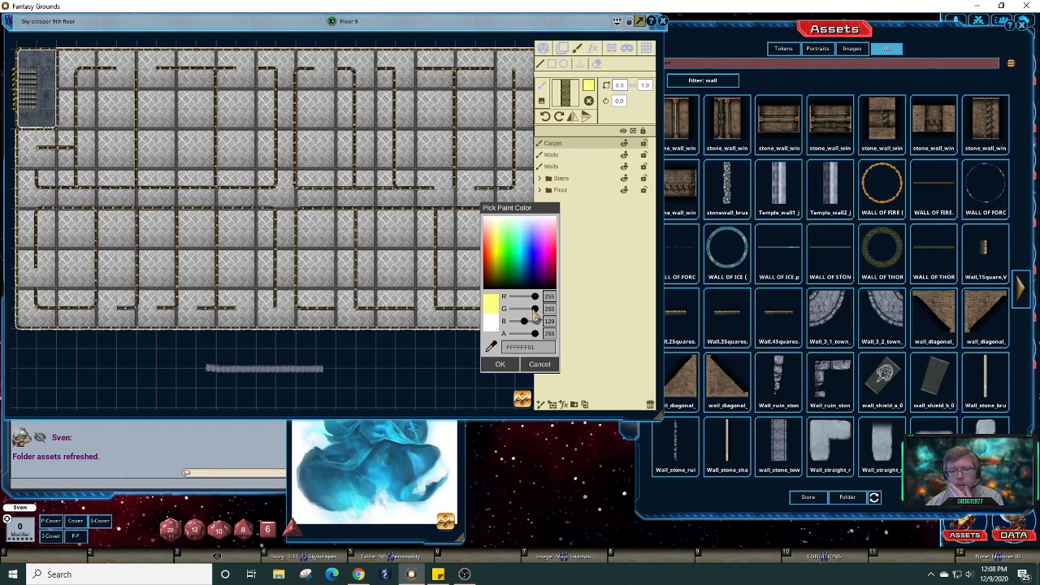
mouse_move(535, 312)
mouse_down()
mouse_move(523, 320)
mouse_move(536, 321)
mouse_move(530, 300)
mouse_move(504, 300)
mouse_up()
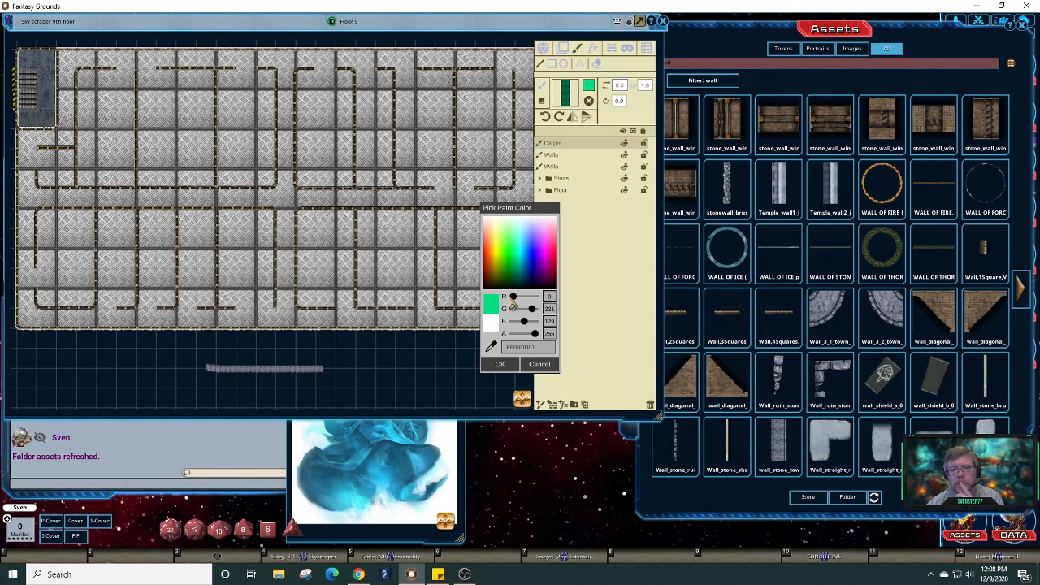
mouse_move(514, 299)
mouse_down()
mouse_move(531, 326)
mouse_move(548, 330)
mouse_move(519, 325)
mouse_up()
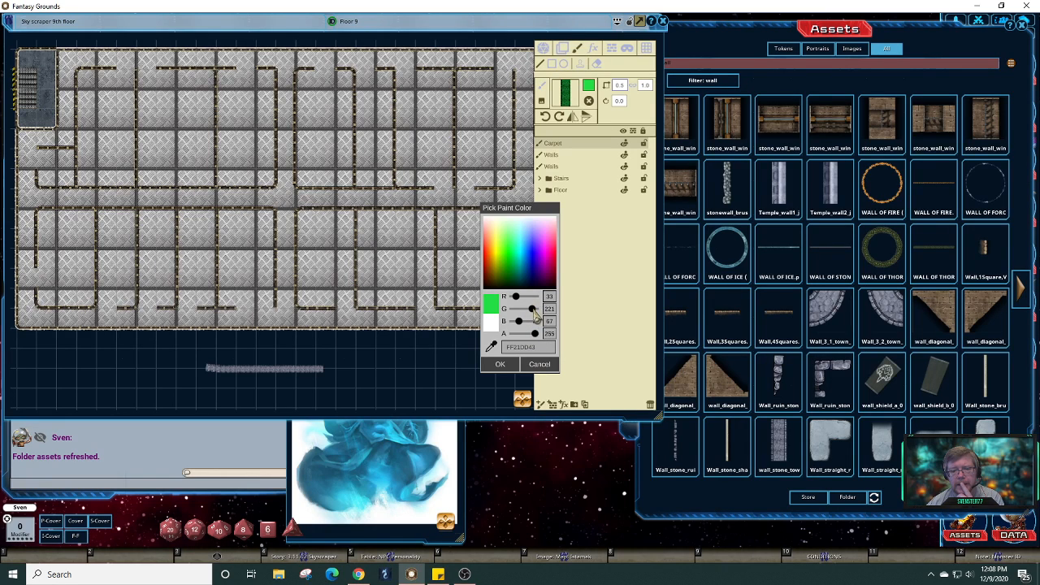
drag(537, 313, 536, 316)
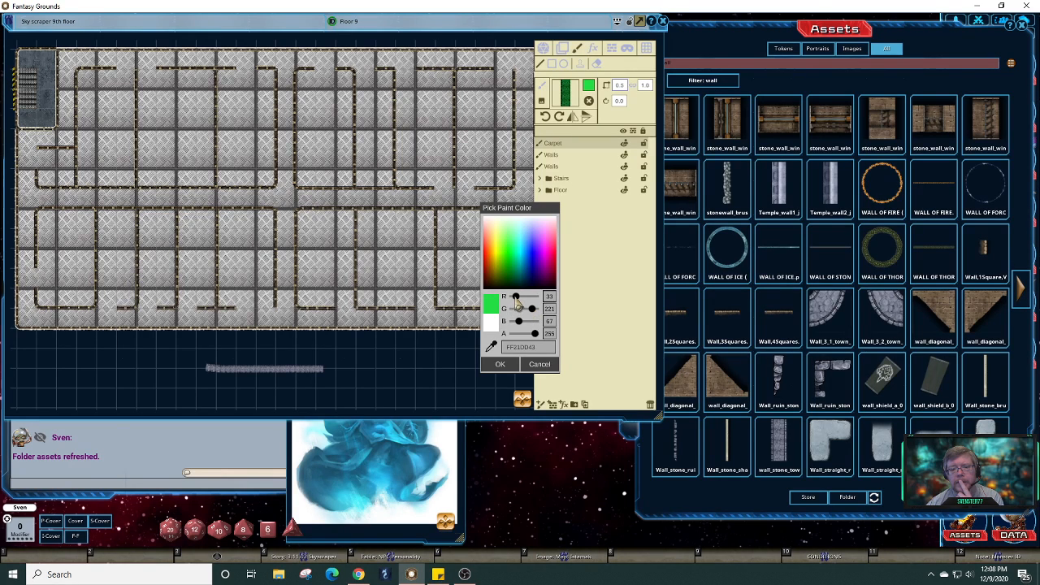
drag(518, 301, 539, 306)
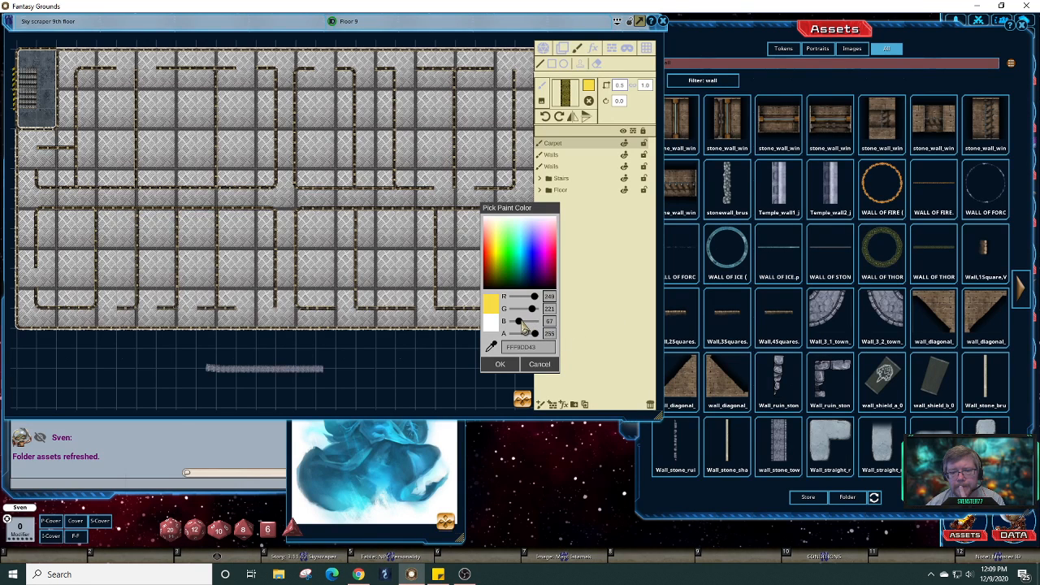
drag(522, 325, 530, 310)
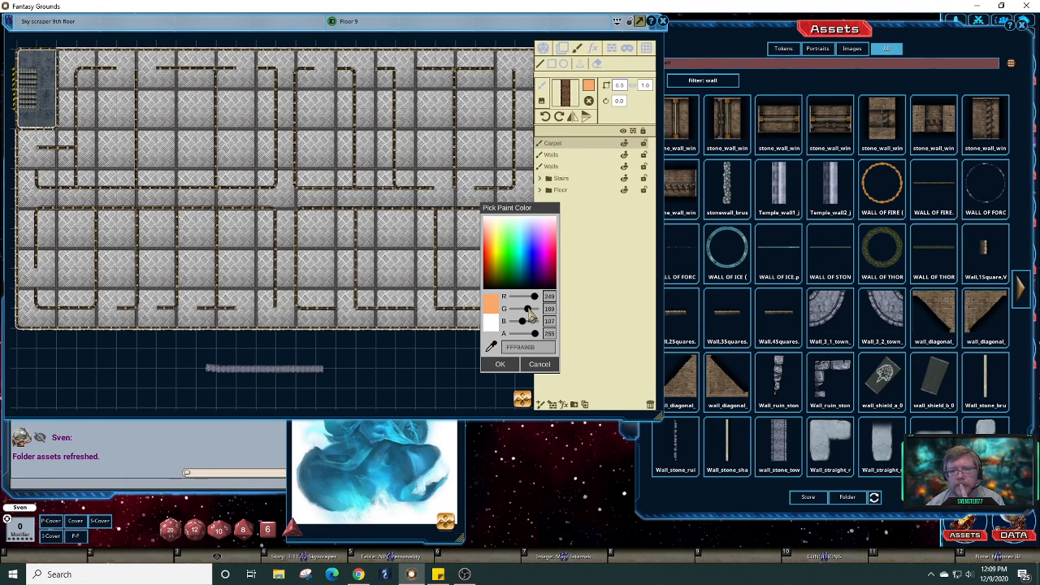
drag(534, 318, 535, 317)
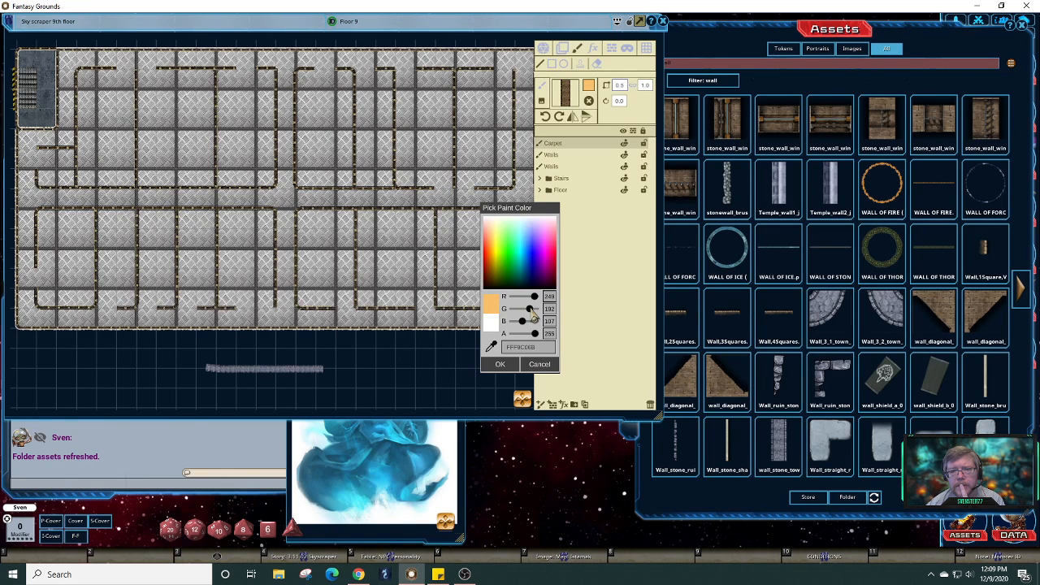
click(501, 364)
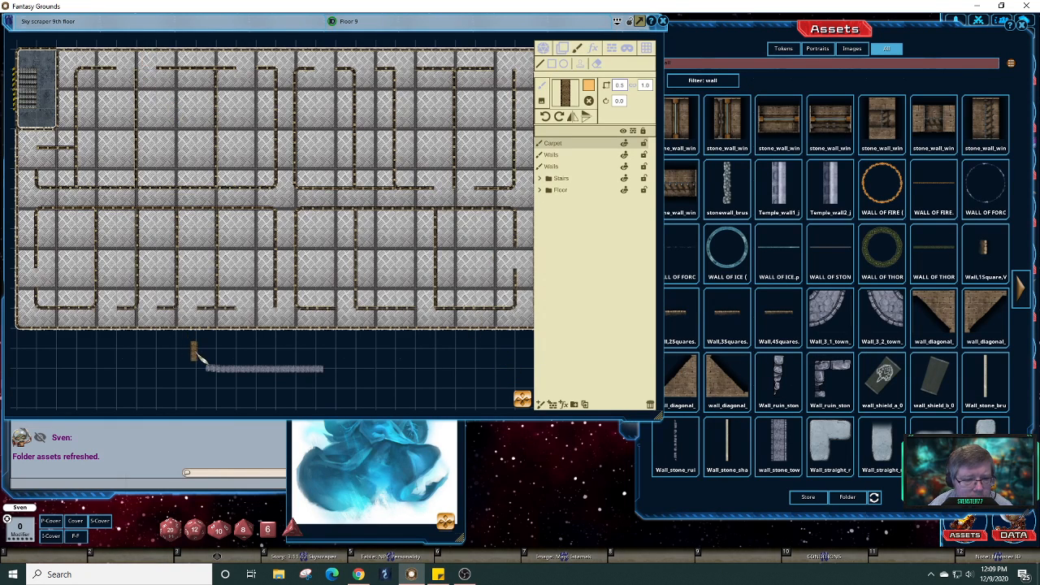
- Paint two orange test strokes below the floor map, then set the brush width to 1.0 and paint a wider one beside them
drag(216, 363, 325, 364)
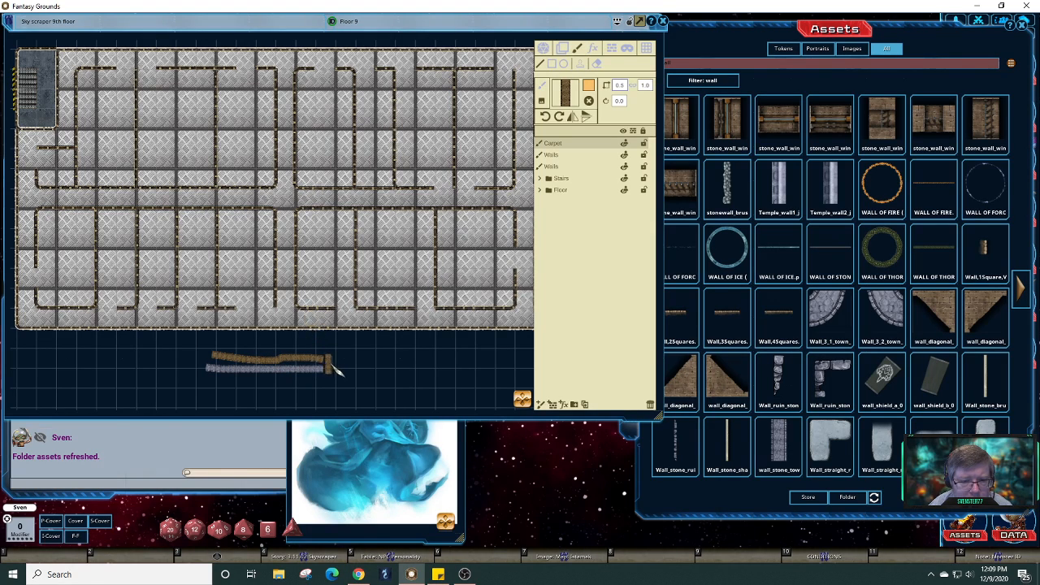
drag(360, 360, 410, 364)
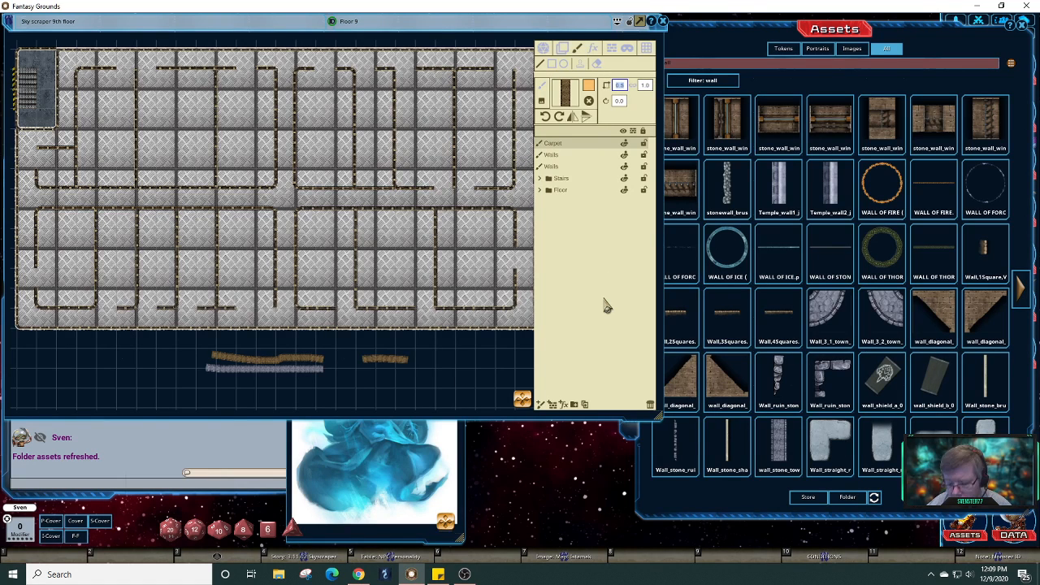
text(1)
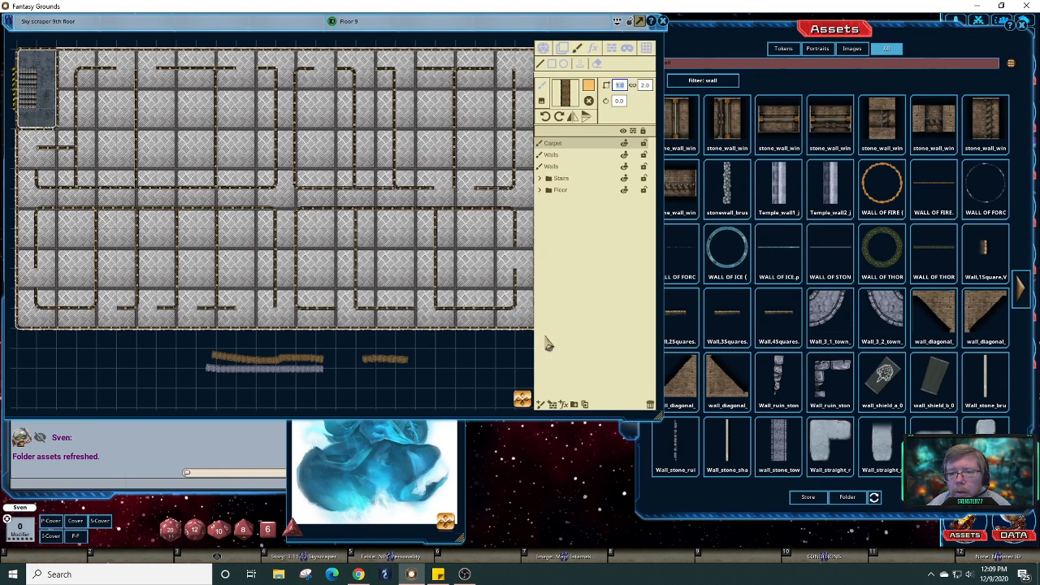
drag(443, 358, 537, 367)
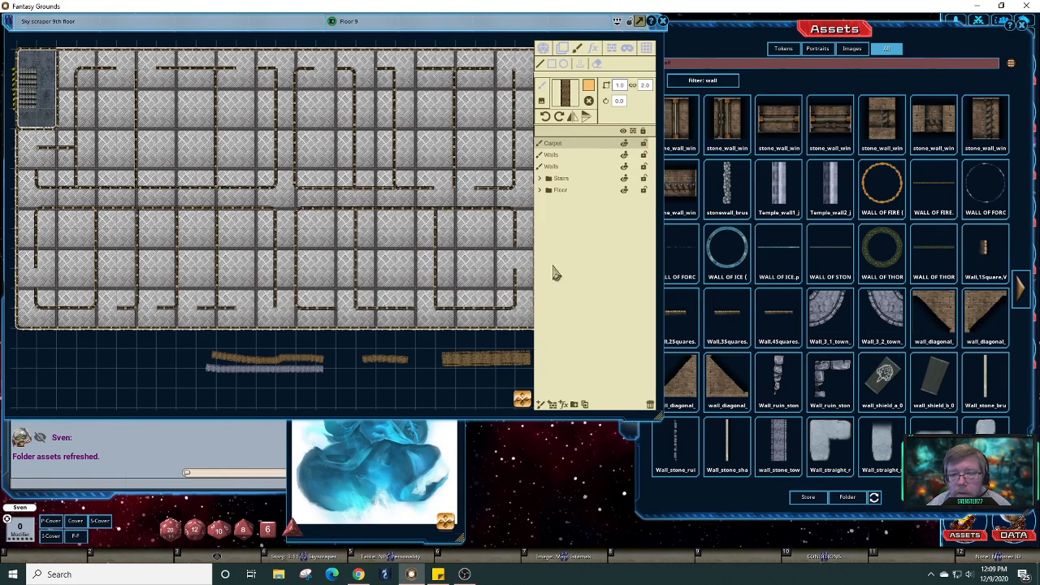
- Increase the brush width to 1.1 and then 1.2 with linked proportions, painting test strokes below the floor map
click(617, 85)
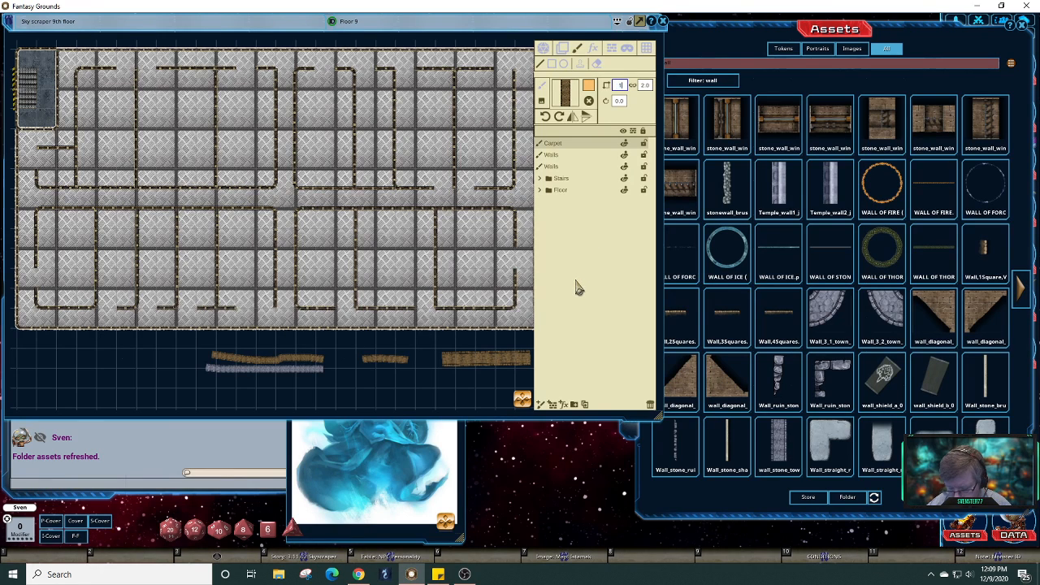
text(.1)
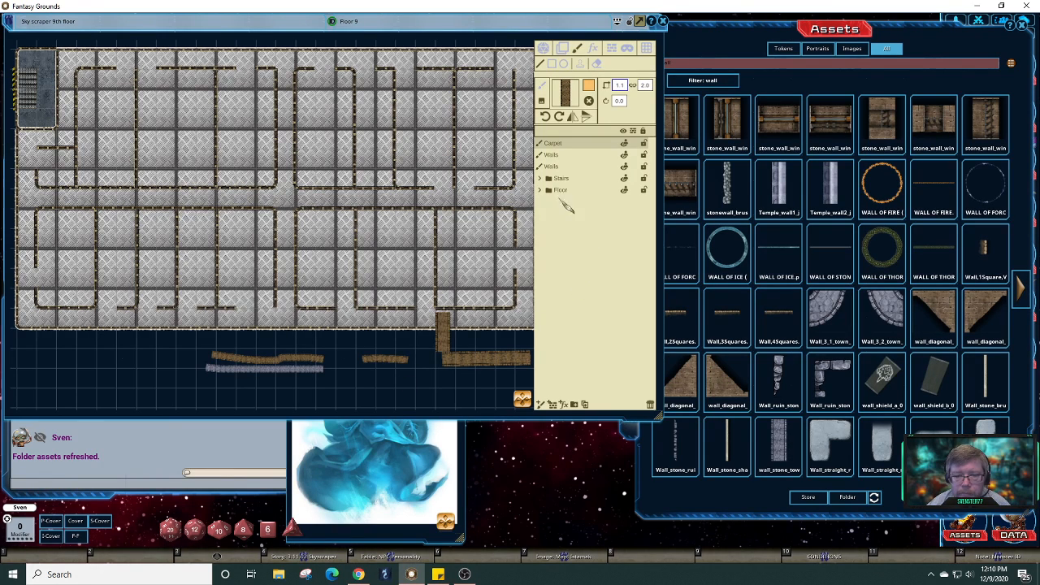
click(638, 87)
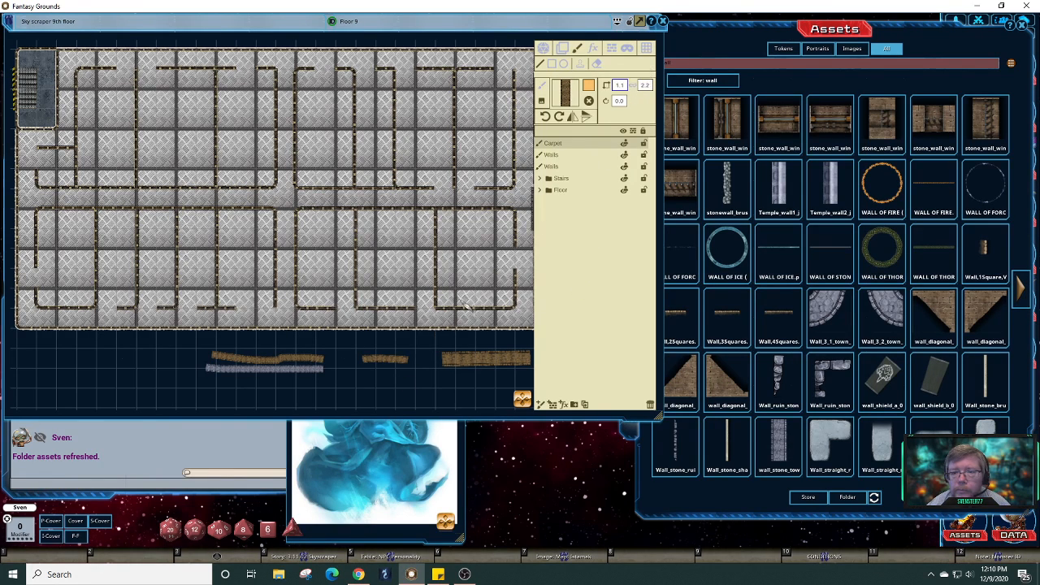
drag(377, 390, 527, 383)
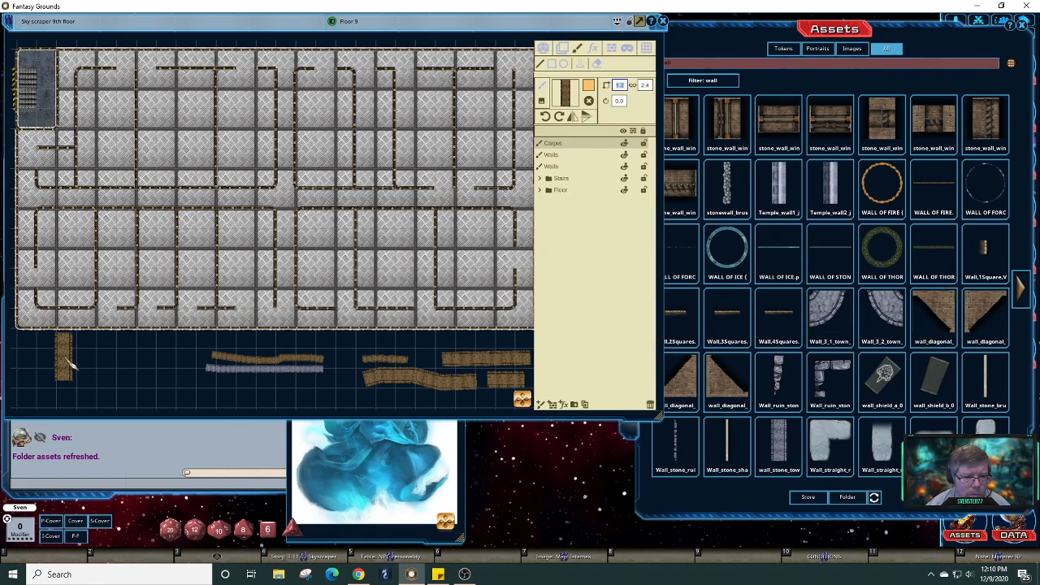
drag(71, 367, 148, 367)
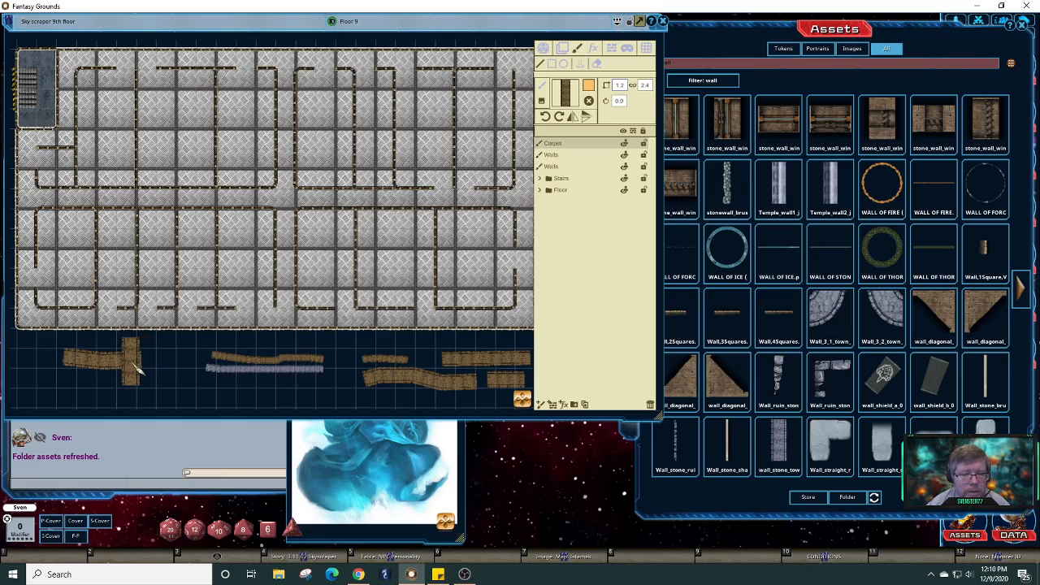
scroll(135, 362, up, 2)
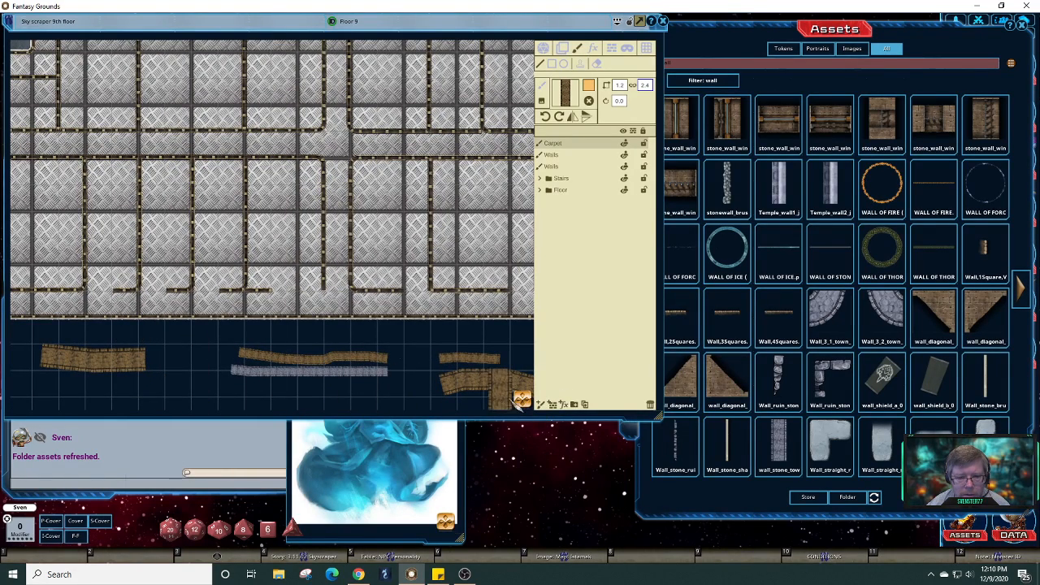
mouse_move(521, 399)
mouse_down()
mouse_move(473, 394)
mouse_move(546, 402)
mouse_move(530, 407)
mouse_up()
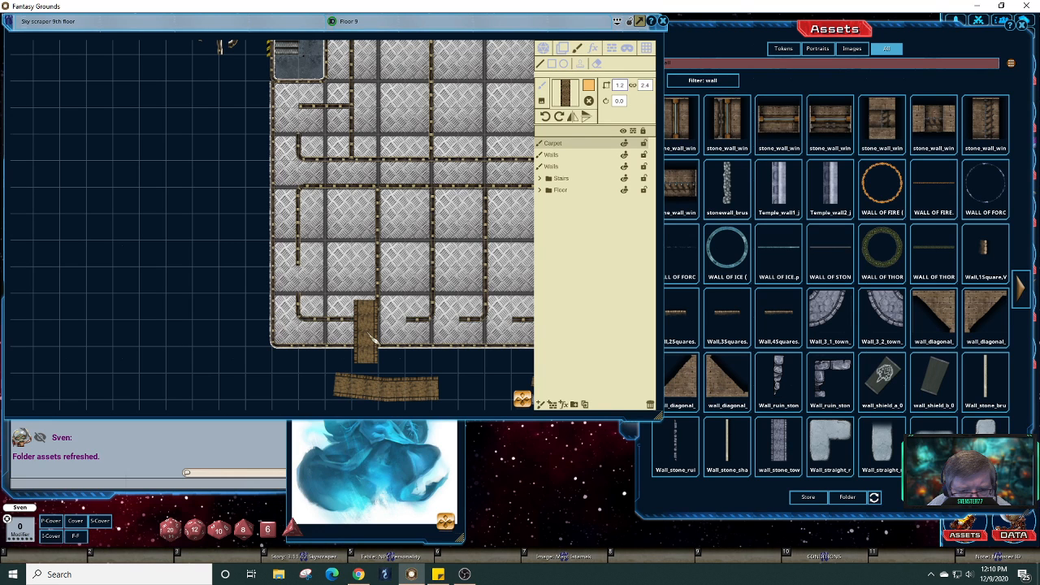
- Paint carpet along the floor's lower corridor, from beneath the leftmost rooms rightward to the corridor past the last vertical wall
key(Right)
key(Right)
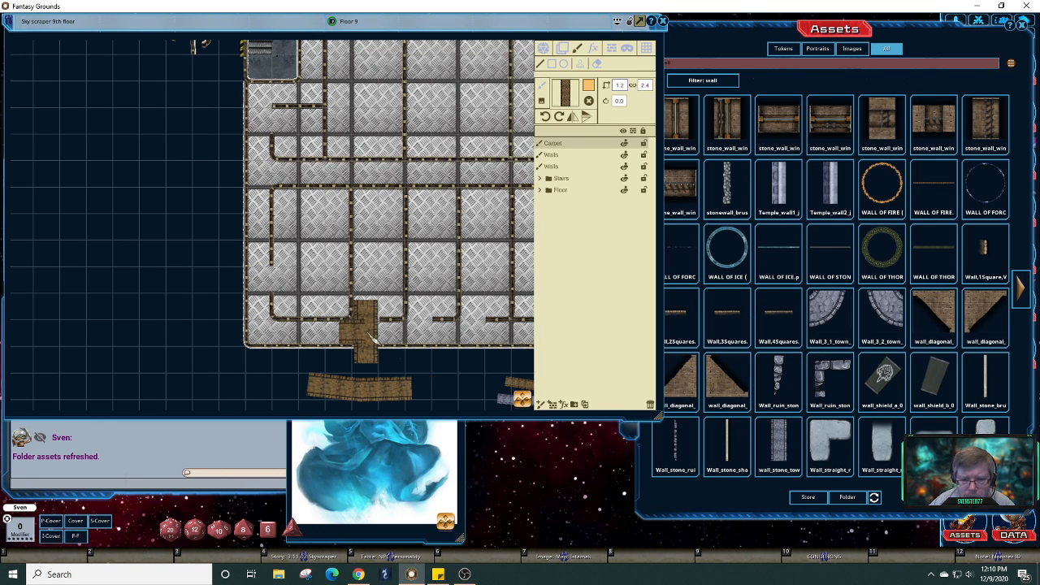
key(Right)
key(Right)
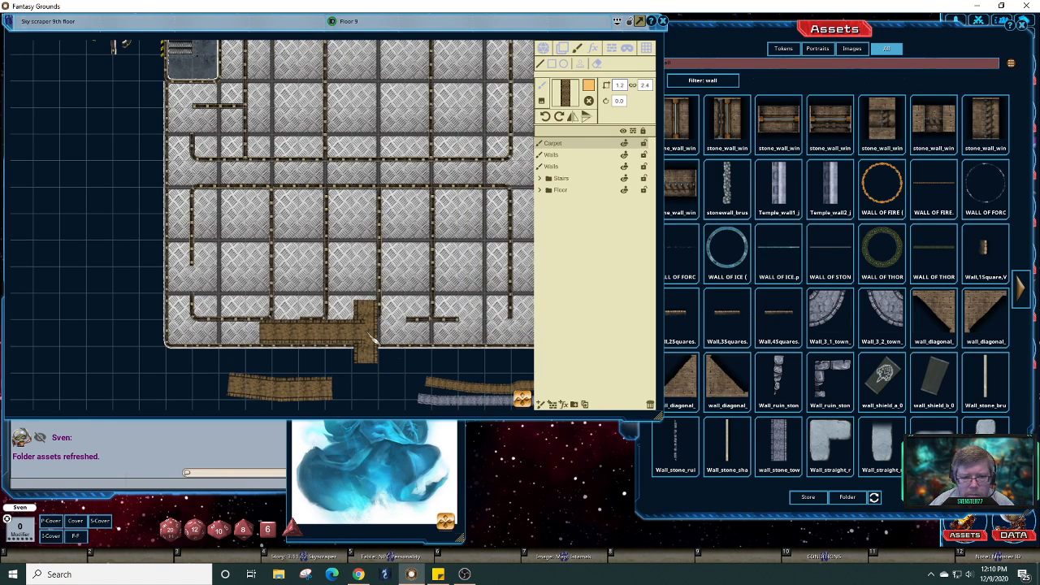
key(Right)
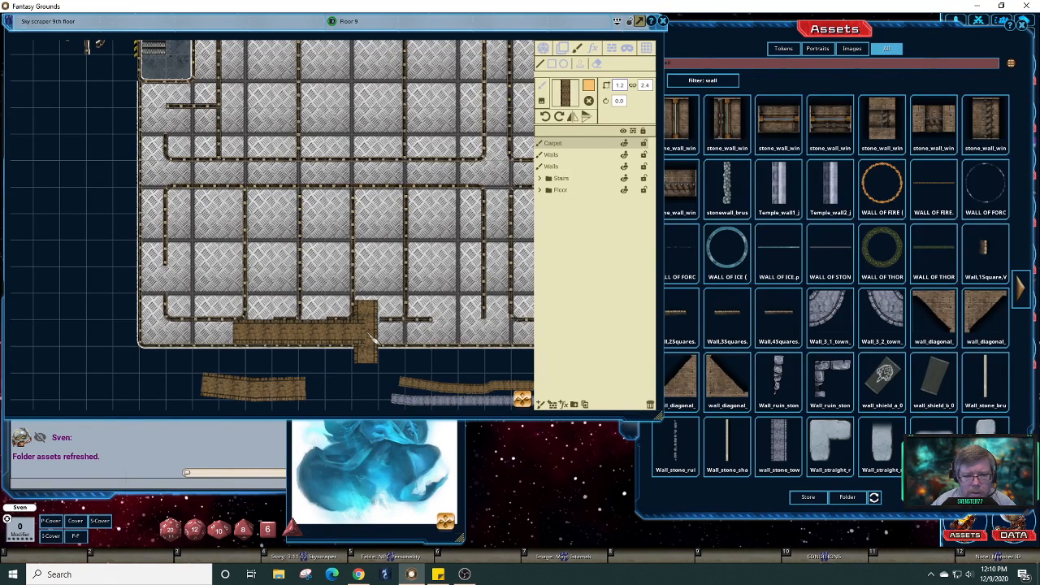
key(Right)
key(Right)
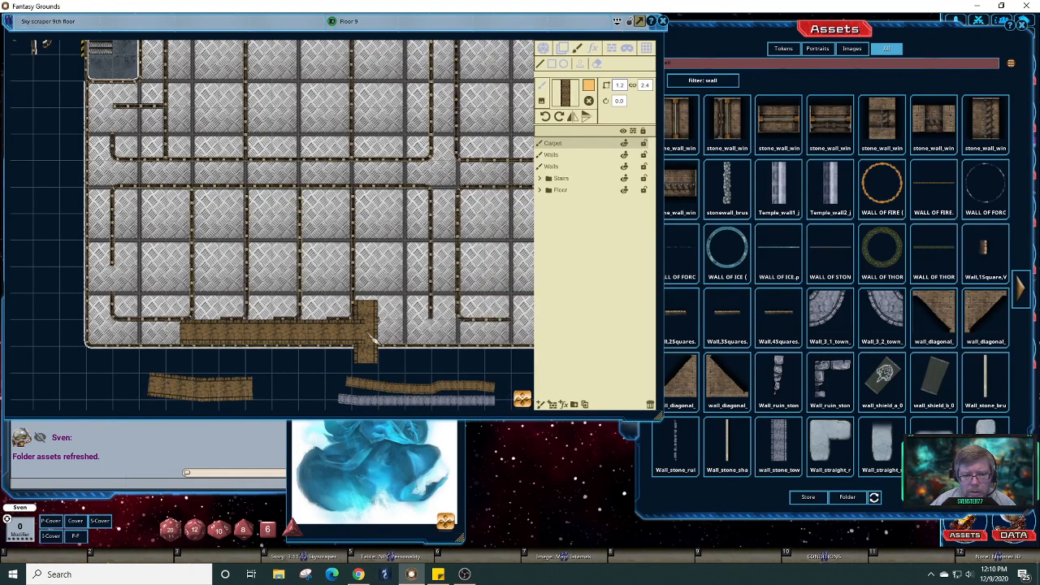
key(Right)
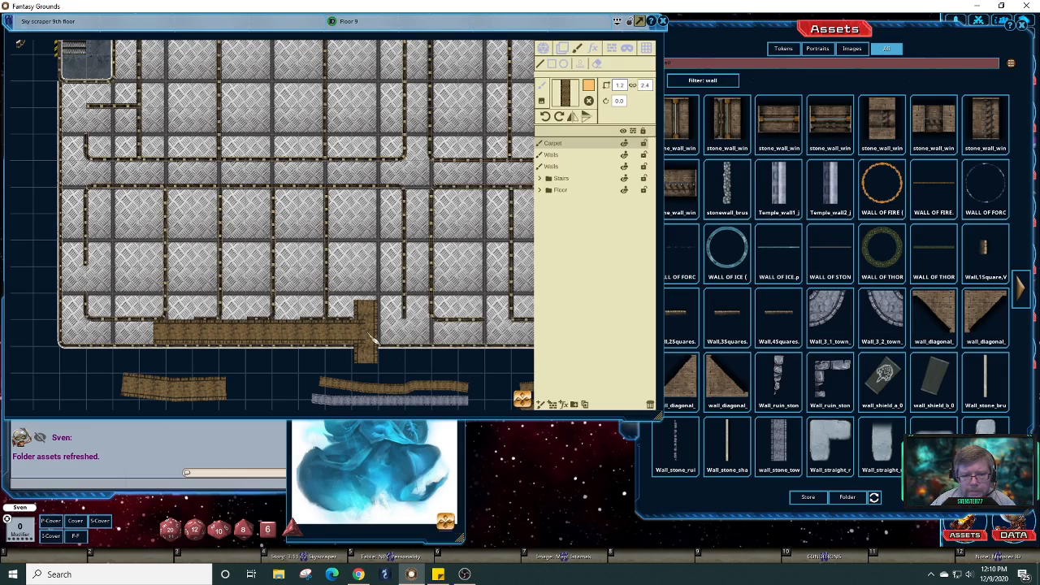
key(Right)
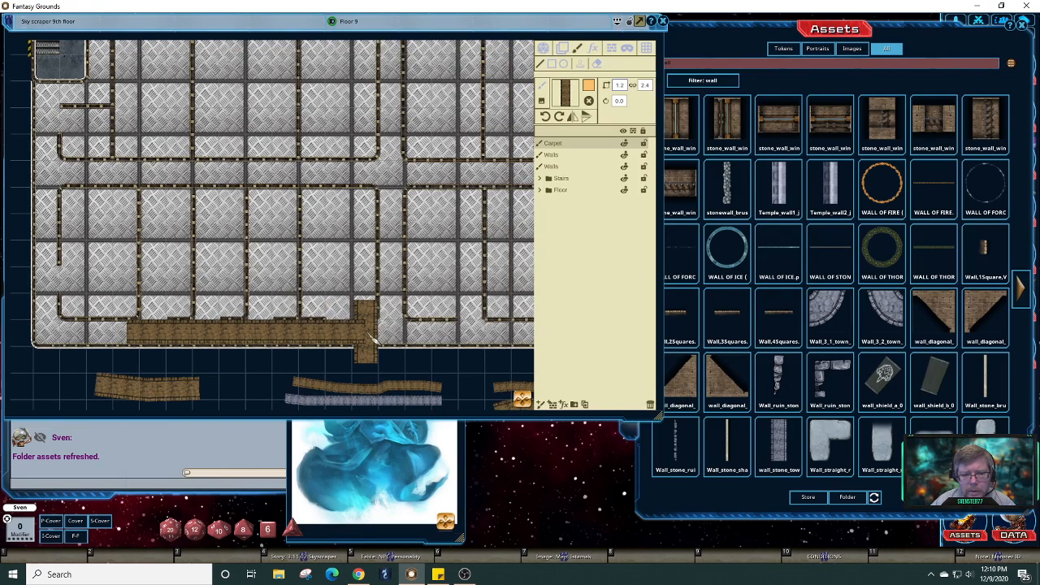
key(Right)
key(Right)
key(Right)
key(Right)
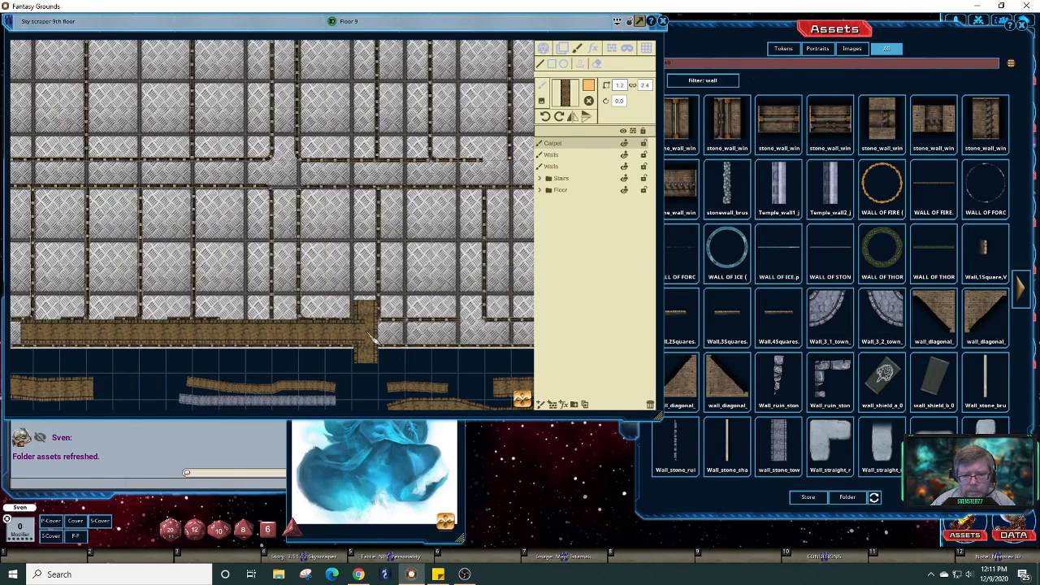
key(Right)
key(Right)
key(Right)
key(Right)
key(Right)
key(Right)
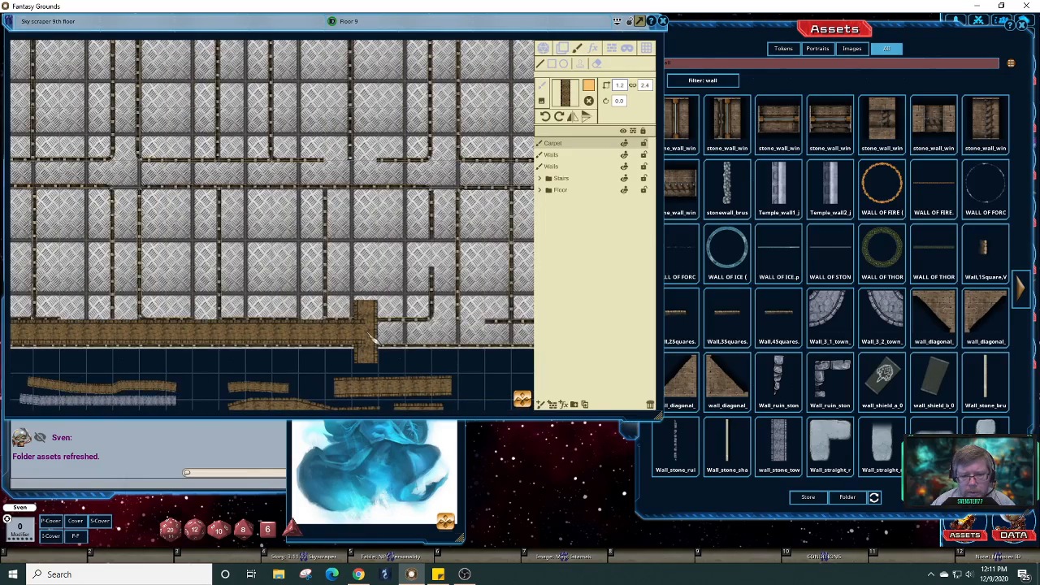
key(Right)
key(Right)
key(Right)
key(Right)
key(Right)
key(Right)
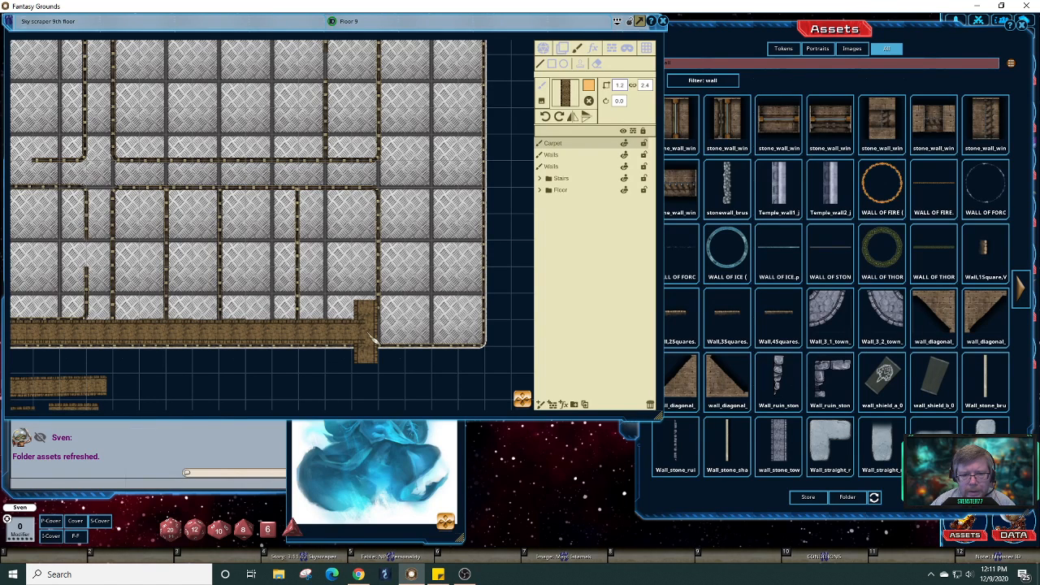
key(Right)
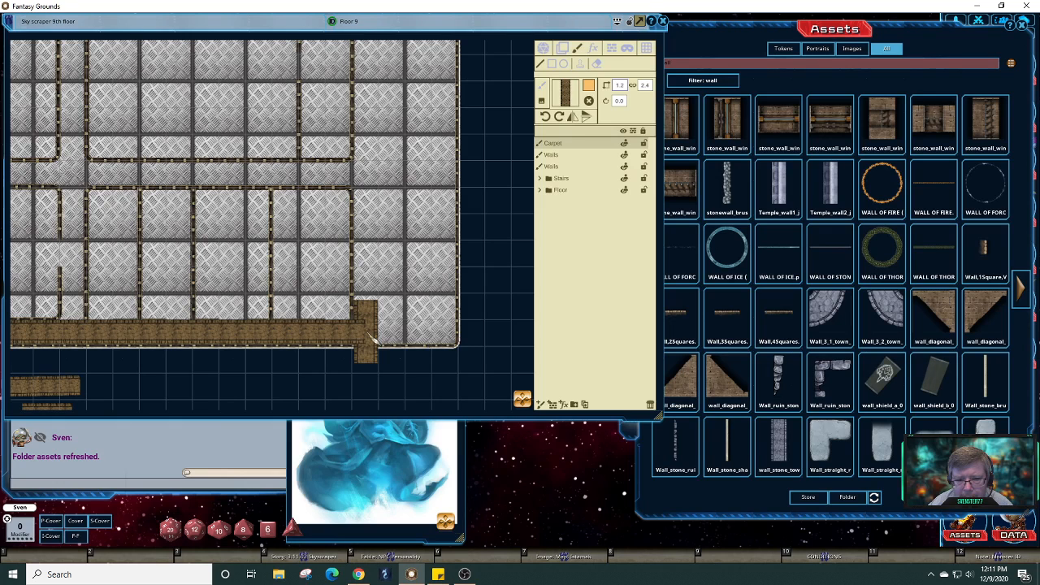
- Continue the carpet upward through the right-hand corridor to the middle corridor between the upper and lower rooms
key(Up)
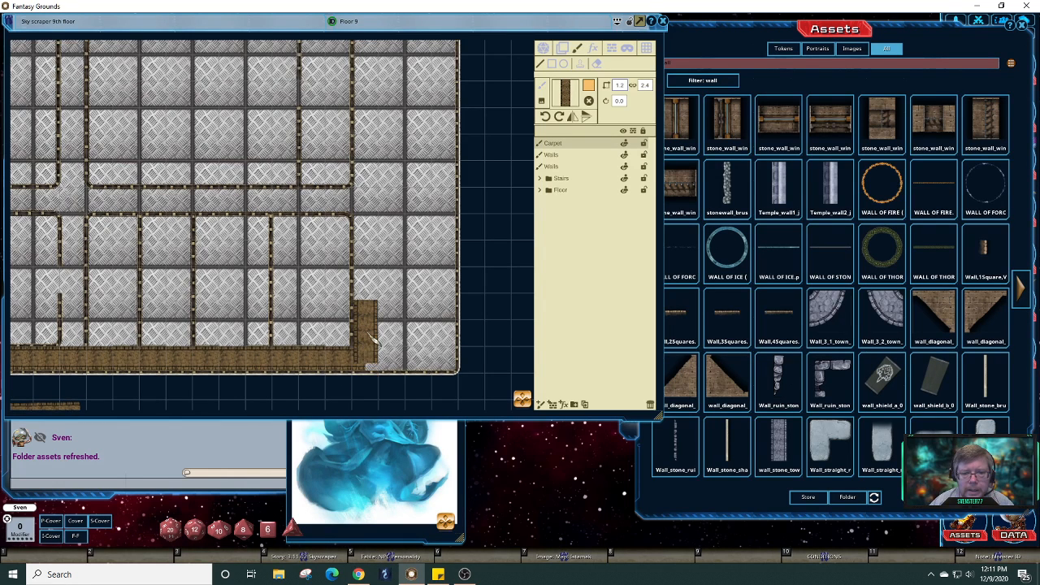
key(Up)
key(Up)
key(Up)
key(Up)
key(Up)
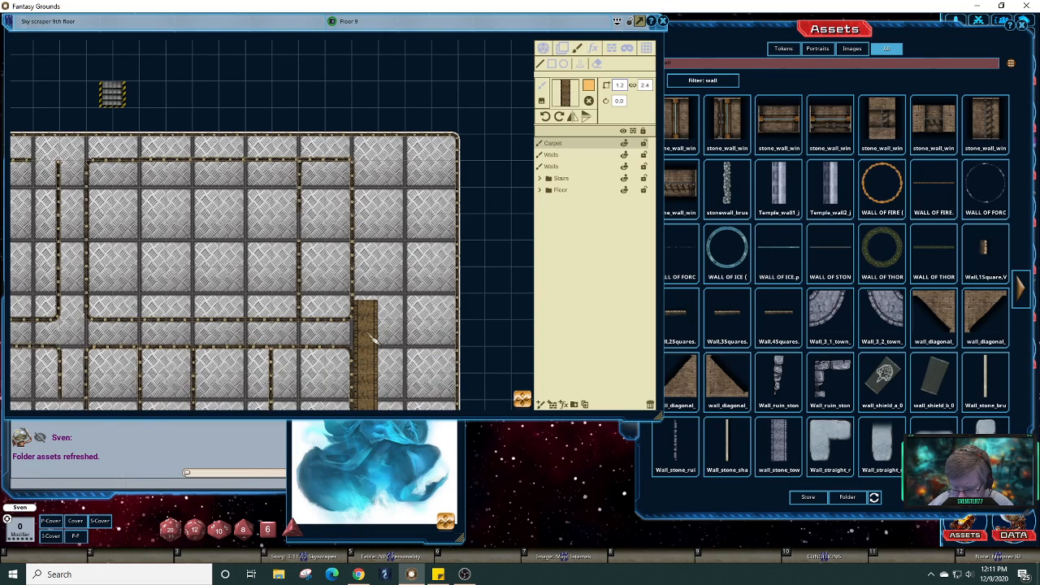
- Paint carpet leftward along the middle corridor between the upper and lower rooms, from the right-hand corridor to the floor's left outer wall
key(Left)
key(Left)
key(Left)
key(Left)
key(Left)
key(Left)
key(Left)
key(Left)
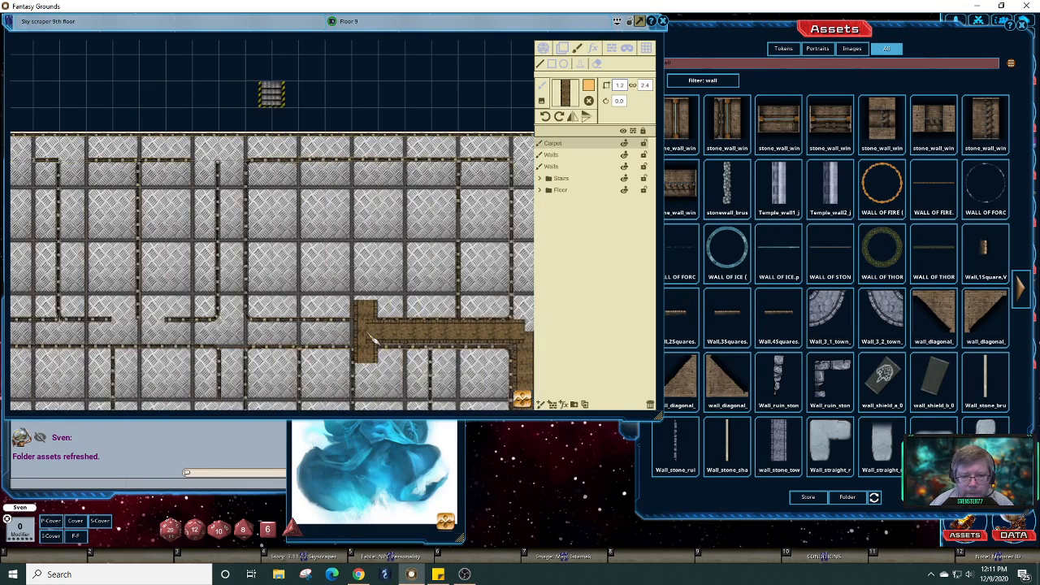
key(Left)
key(Left)
key(Left)
key(Left)
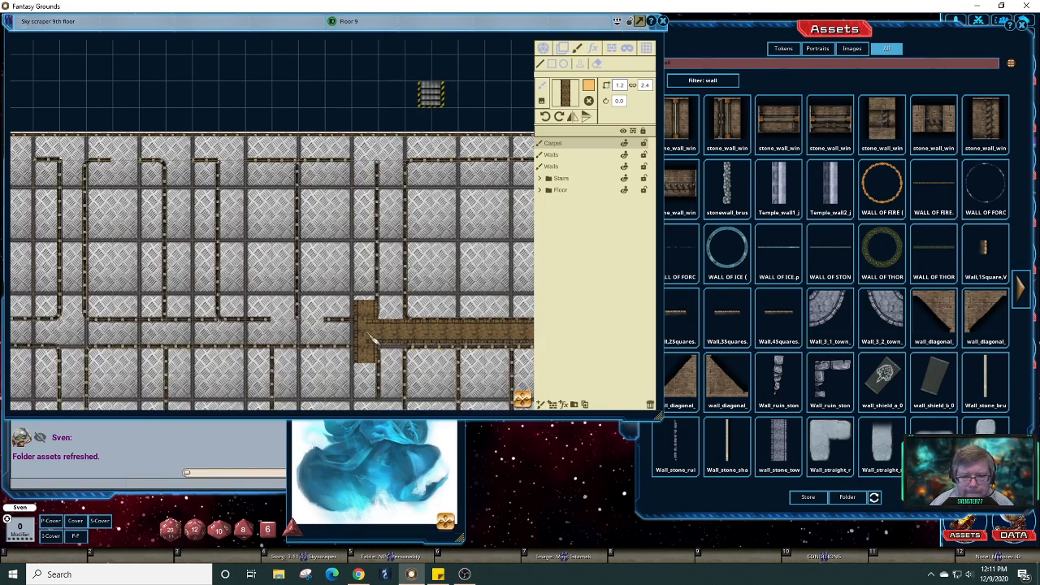
key(Left)
key(Left)
key(Left)
key(Left)
key(Left)
key(Left)
key(Left)
key(Left)
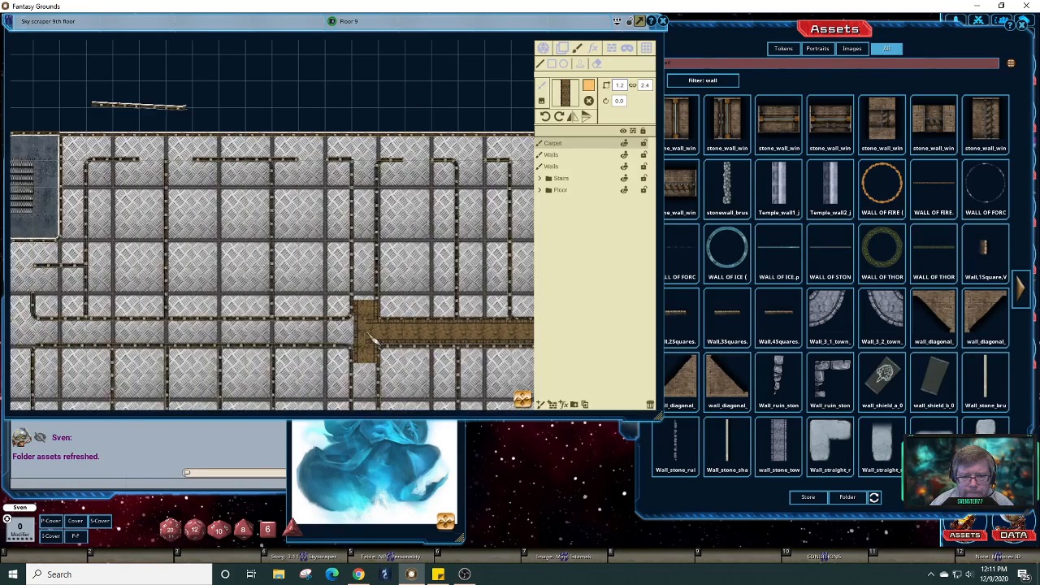
key(Left)
key(Left)
key(Left)
key(Left)
key(Left)
key(Left)
key(Left)
key(Left)
key(Left)
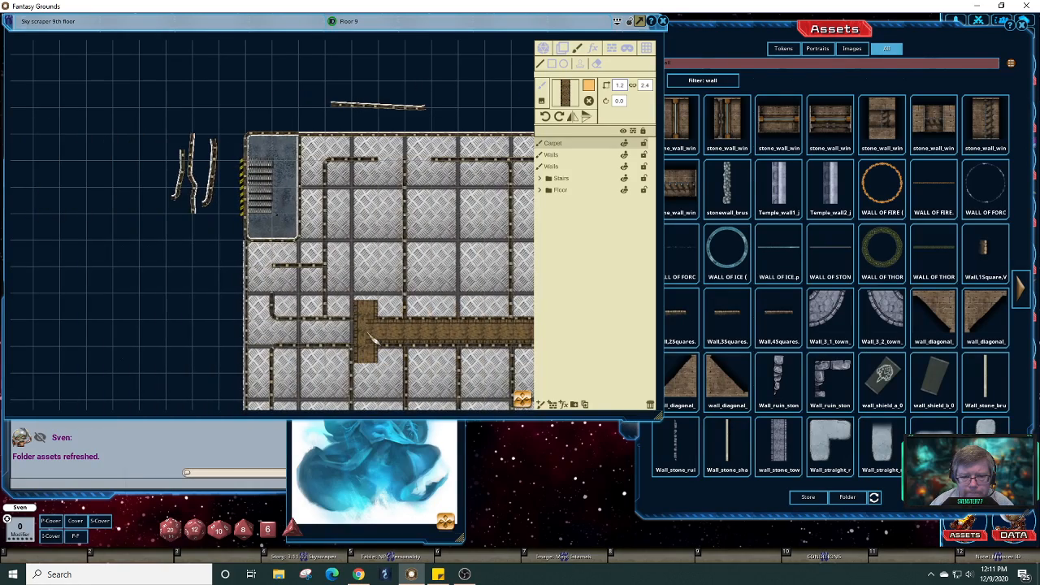
key(Left)
key(Left)
key(Left)
key(Left)
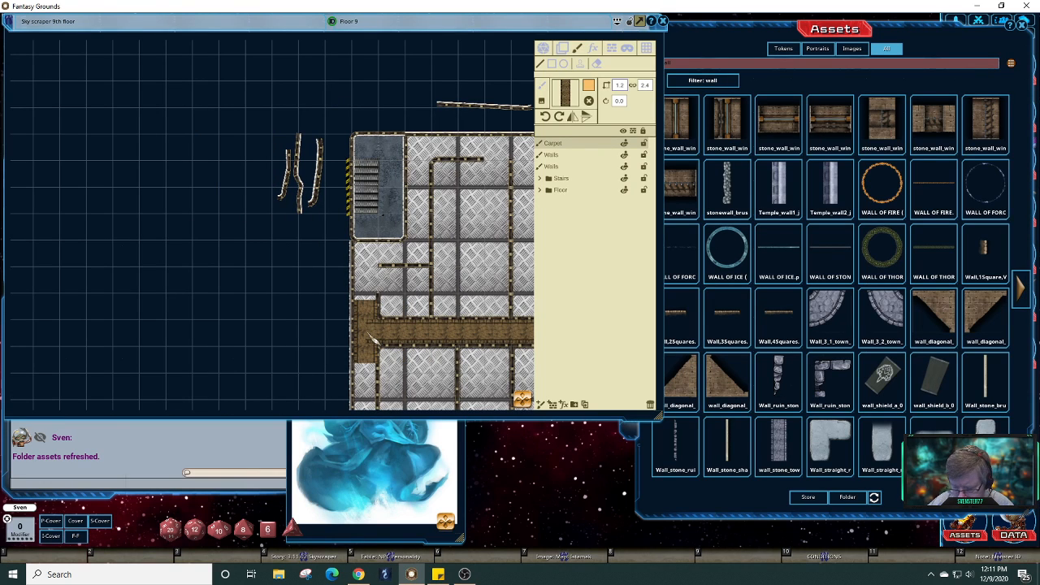
key(ctrl+z)
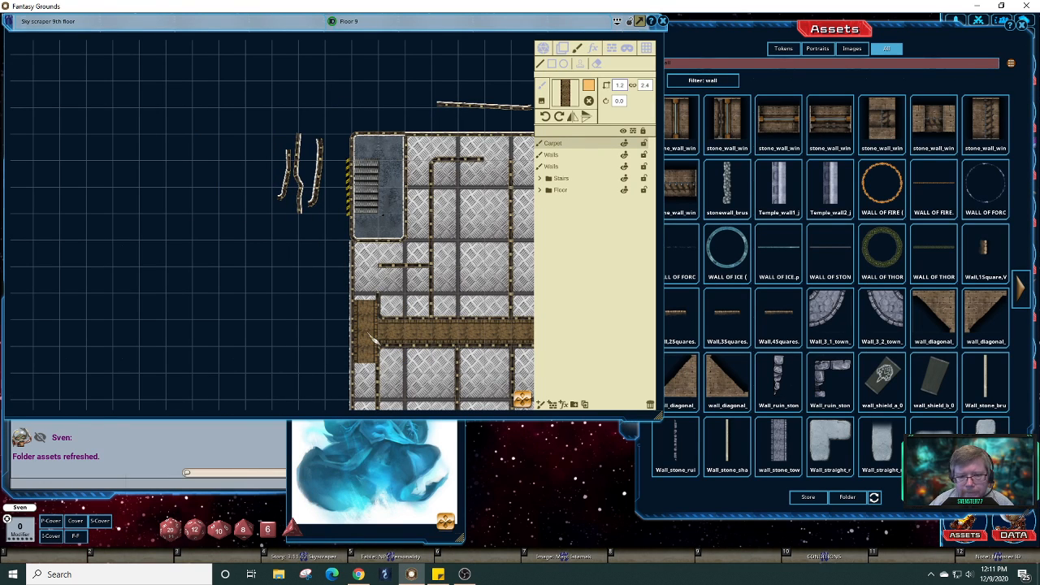
key(Up)
key(Up)
key(Up)
key(Up)
key(Up)
key(Up)
key(Up)
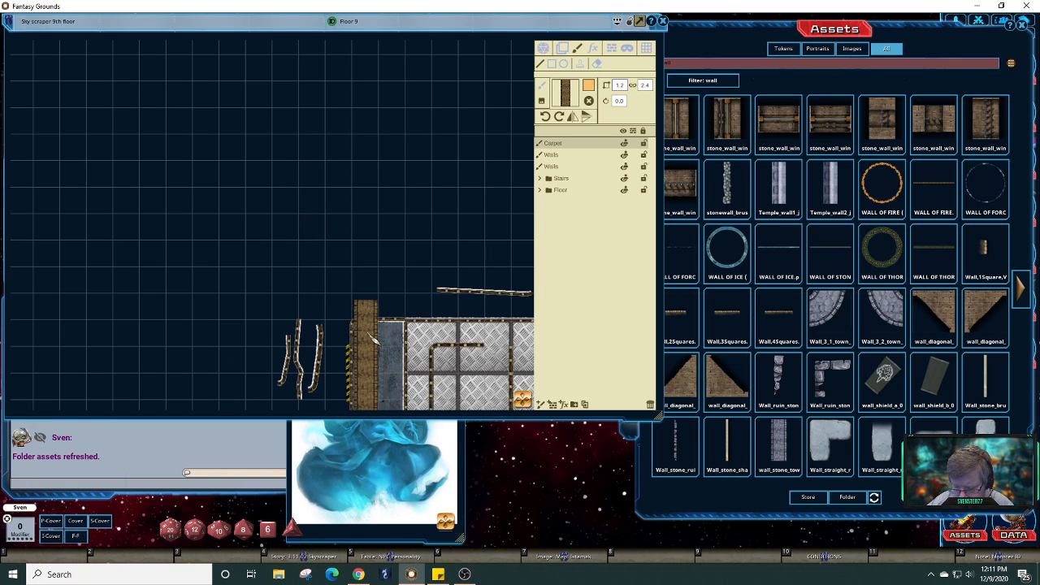
key(Right)
key(Right)
key(Right)
key(Right)
key(Right)
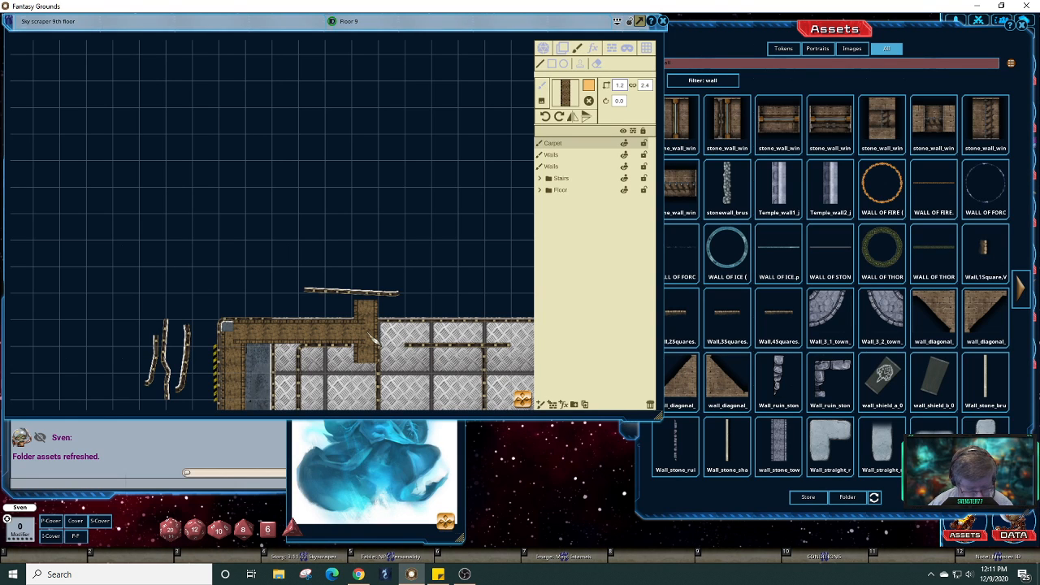
key(ctrl+z)
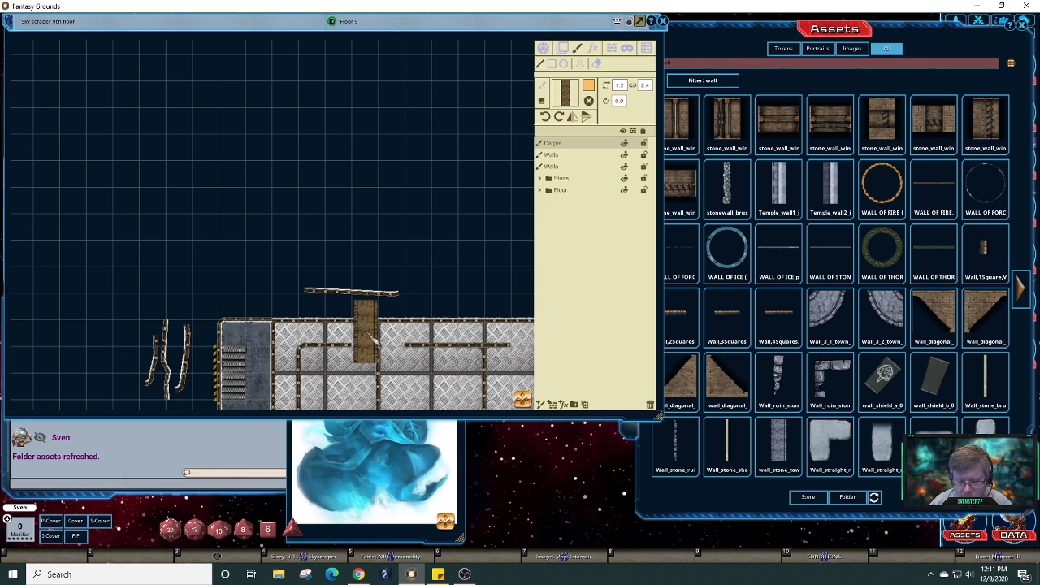
- Check the carpet at the left end of the middle corridor, below the stairwell
key(Down)
key(Down)
key(Down)
key(Down)
key(Down)
key(Down)
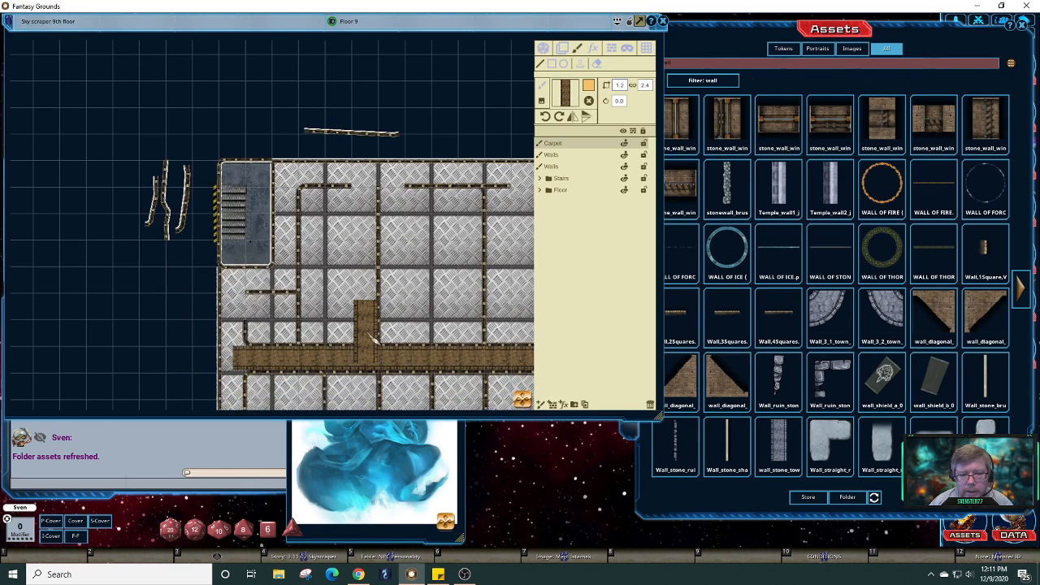
key(Up)
key(Up)
key(Up)
key(Up)
key(Up)
key(Up)
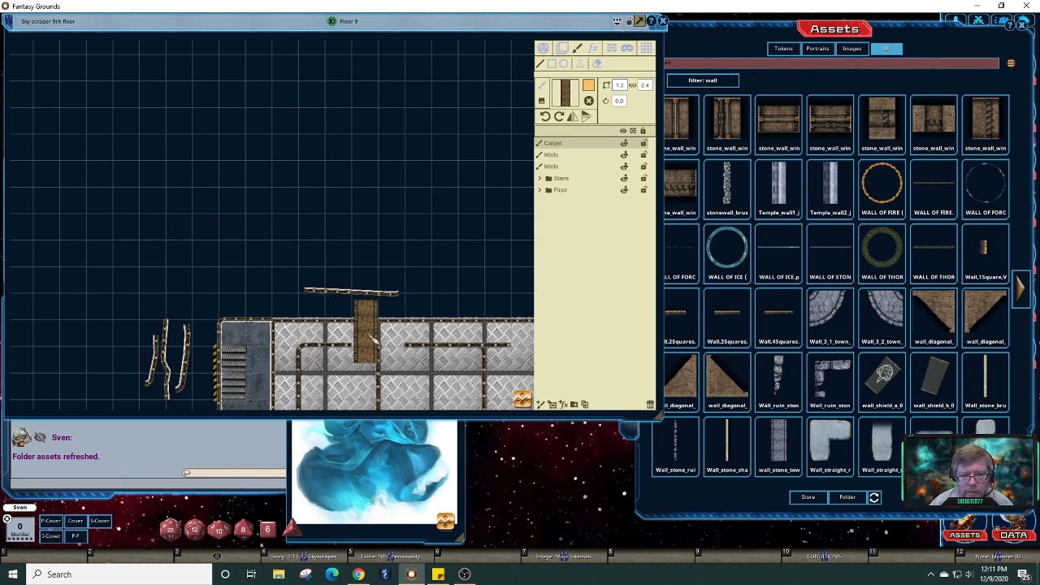
- Paint carpet along the floor's top corridor, from the right half of the stairwell rightward to just past the last vertical wall
key(Left)
key(Left)
key(Left)
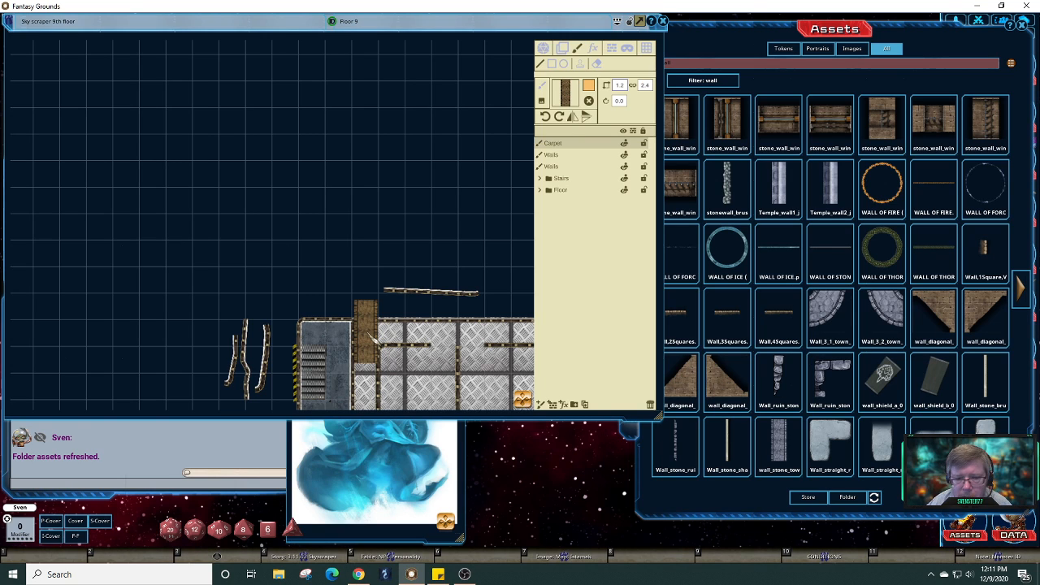
key(Left)
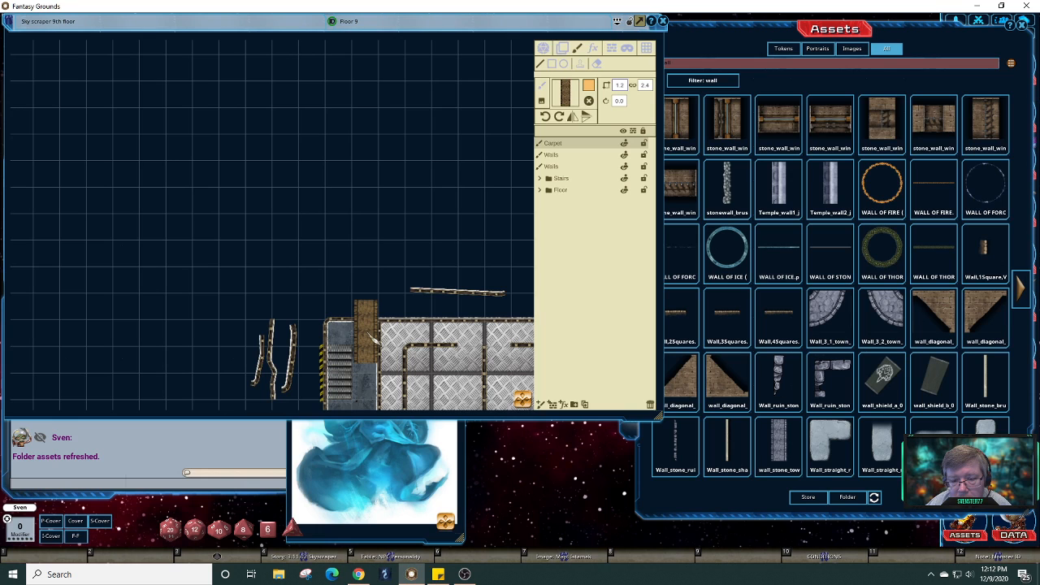
click(368, 334)
key(Right)
key(Right)
key(Right)
key(Right)
key(Right)
key(Right)
key(Right)
key(Right)
key(Right)
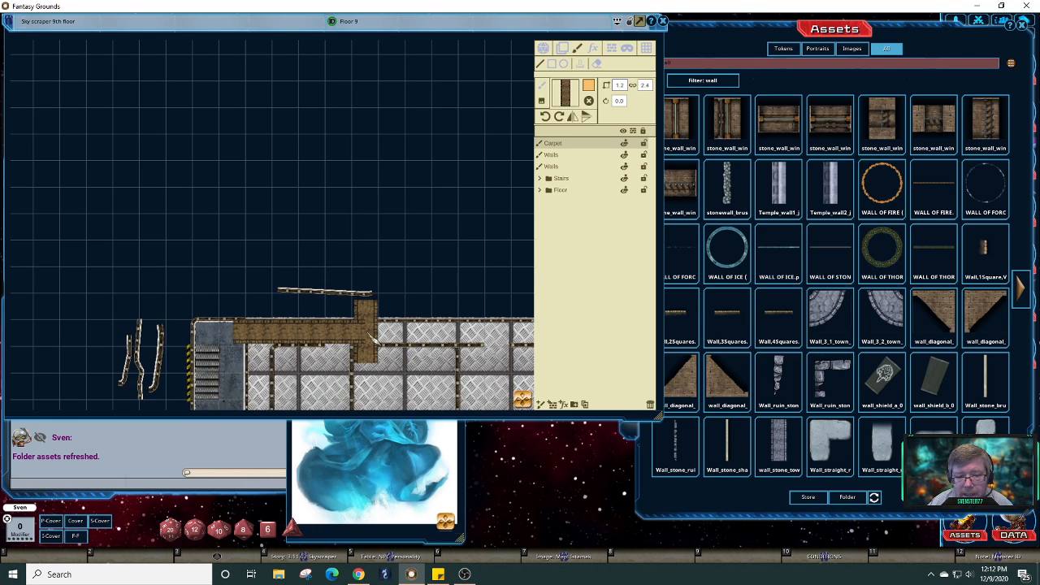
key(Right)
key(Right)
key(Right)
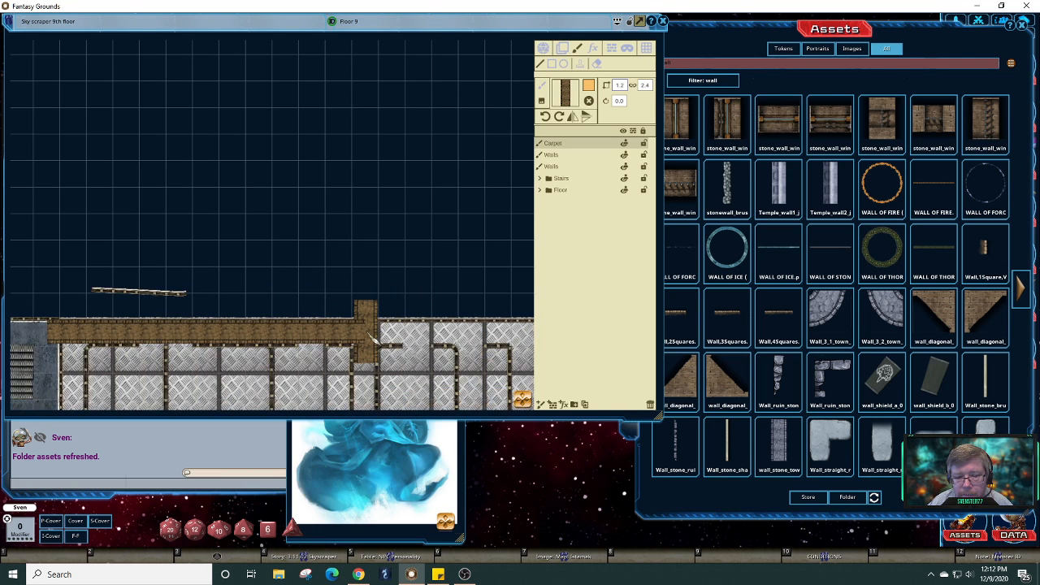
key(Right)
key(Right)
key(Right)
key(Right)
key(Right)
key(Right)
key(Right)
key(Right)
key(Right)
key(Right)
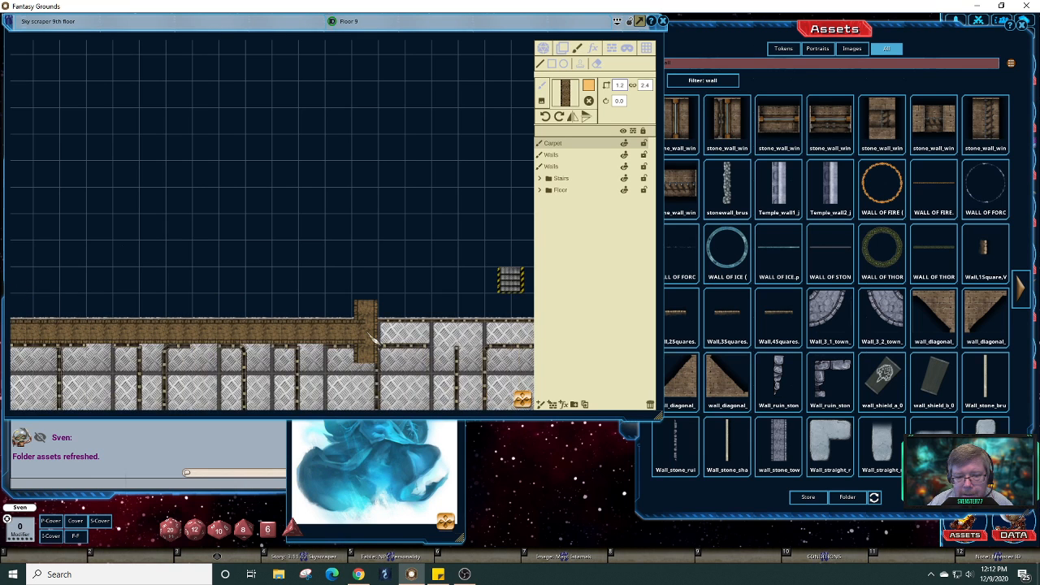
key(Right)
key(Right)
key(Right)
key(Right)
key(Right)
key(Right)
key(Right)
key(Right)
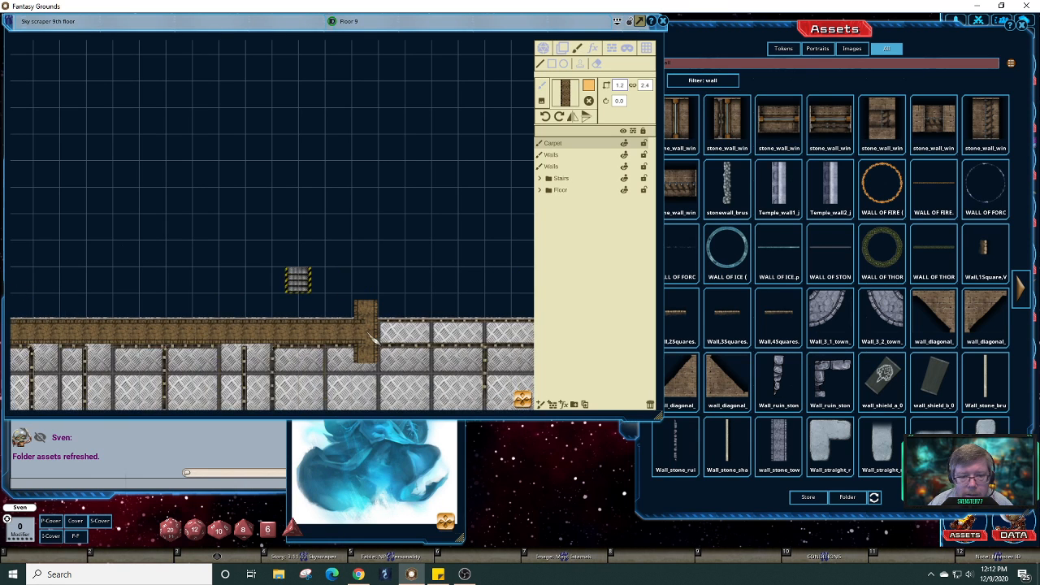
key(Right)
key(Right)
key(Right)
key(Right)
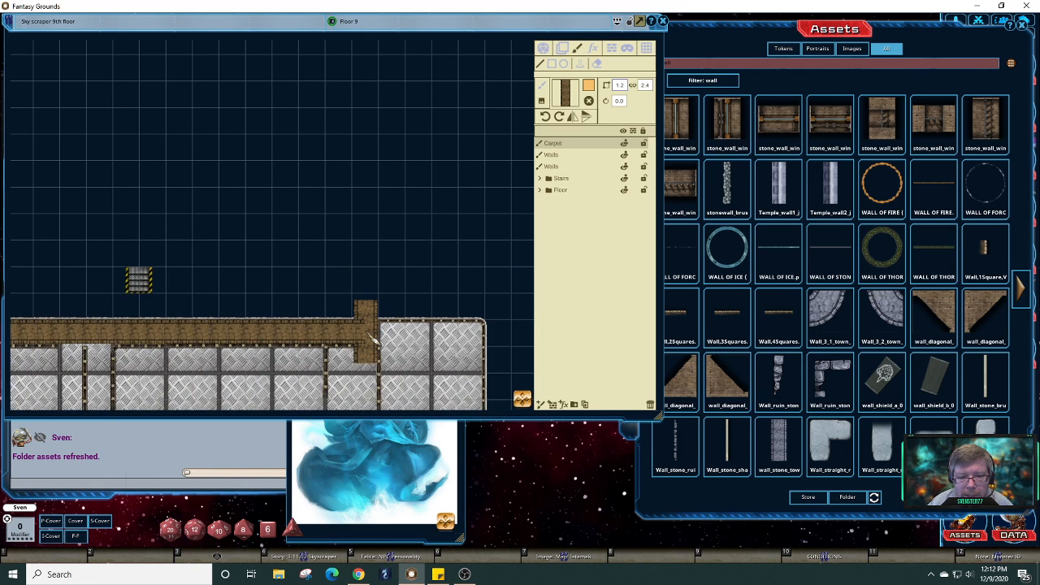
key(Right)
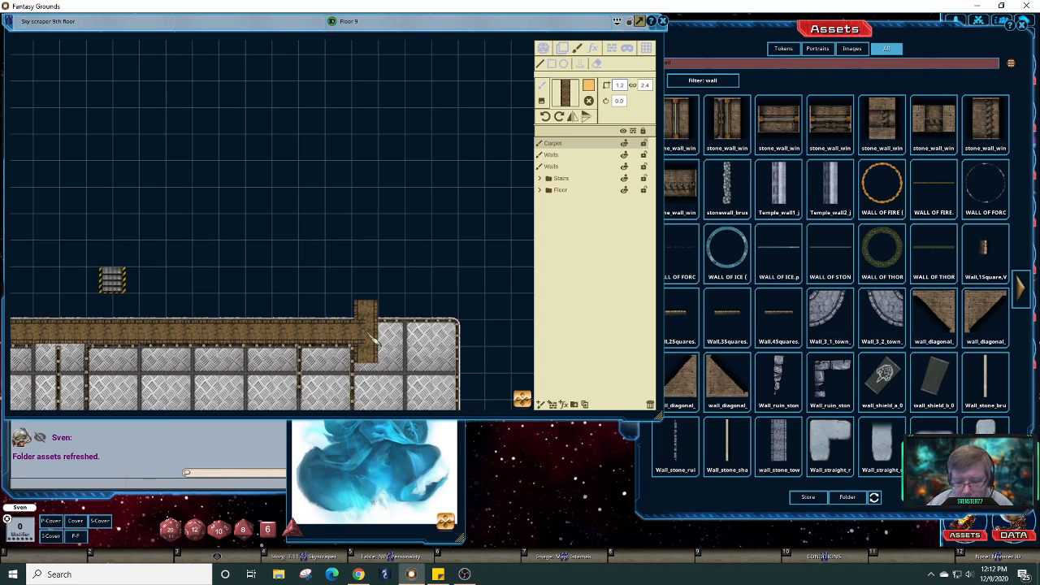
click(368, 334)
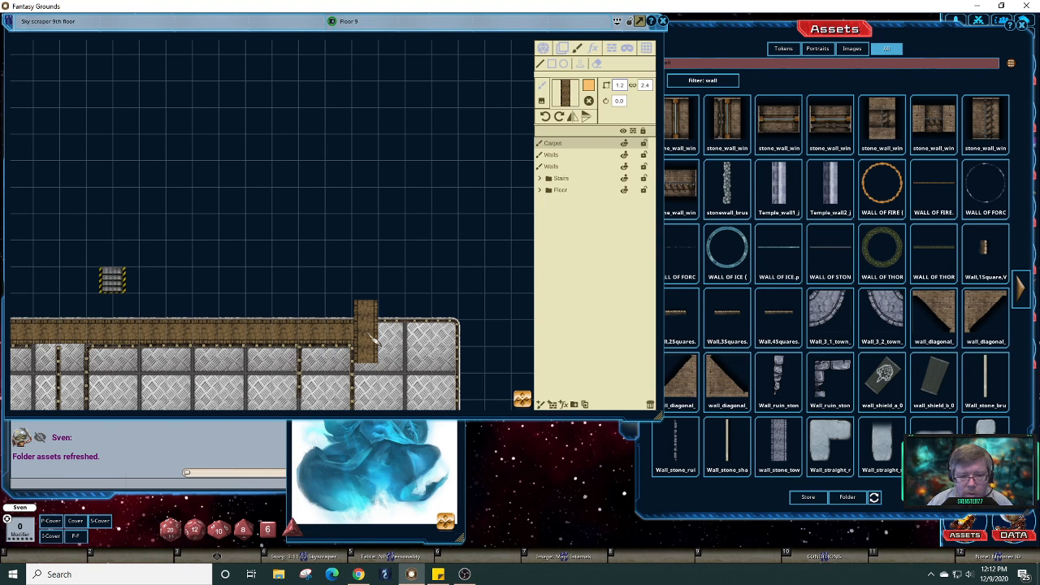
- Paint carpet down the narrow vertical passage between the upper rooms, from the top corridor to the middle corridor
key(Left)
key(Left)
key(Left)
key(Left)
key(Left)
key(Left)
key(Left)
key(Left)
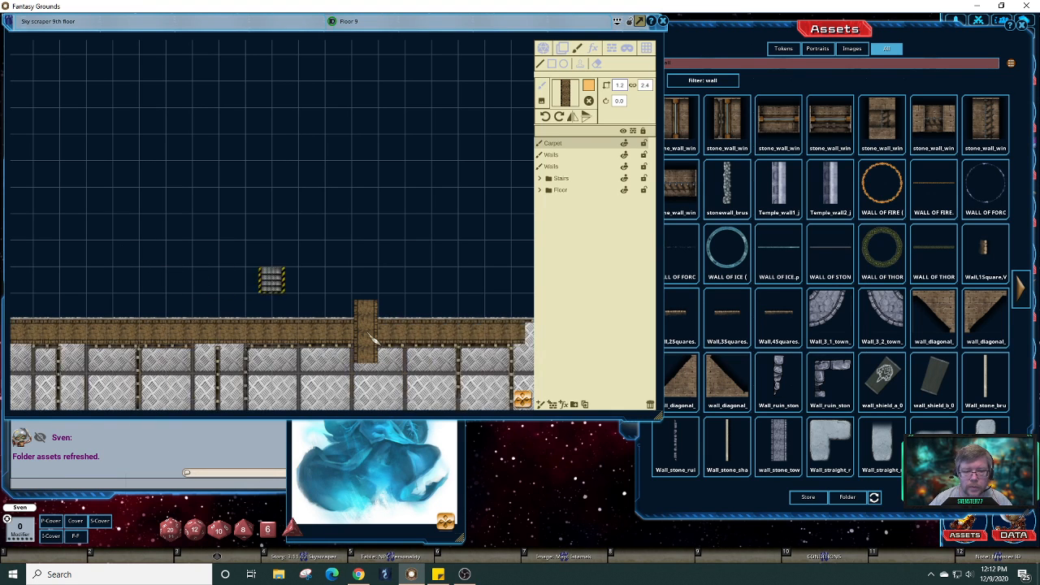
key(Left)
key(Left)
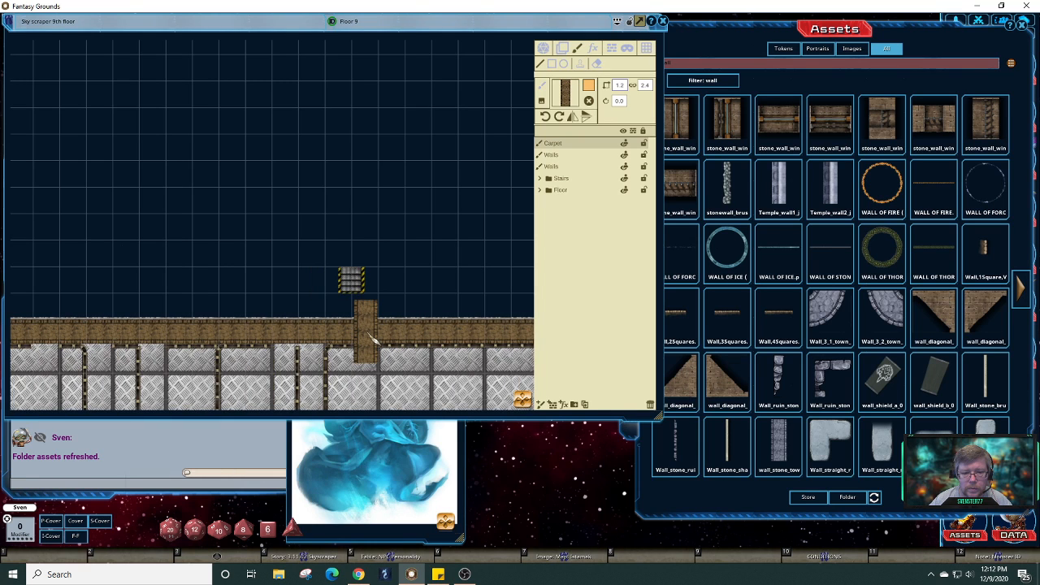
key(Left)
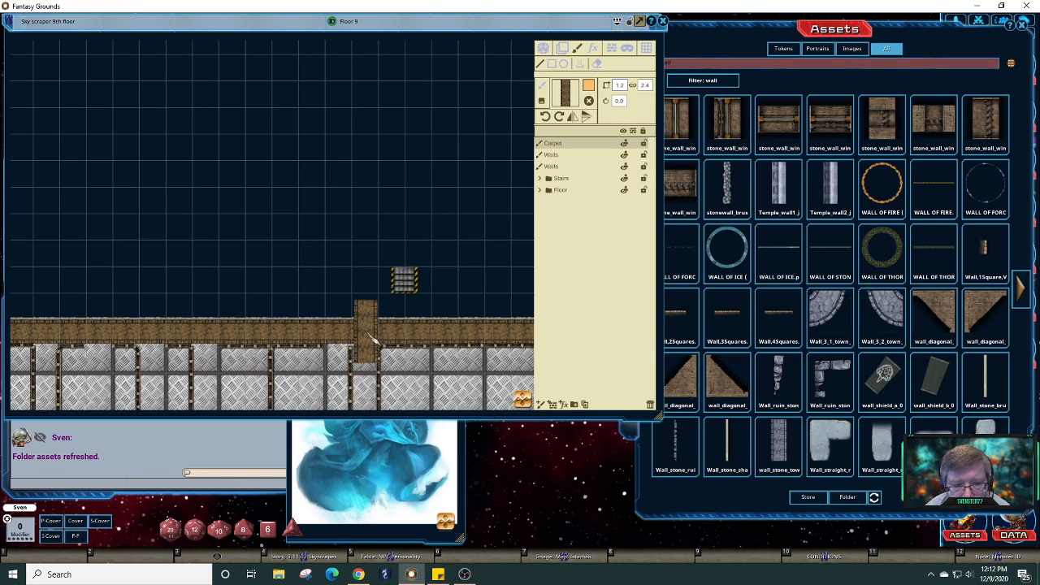
drag(368, 334, 369, 351)
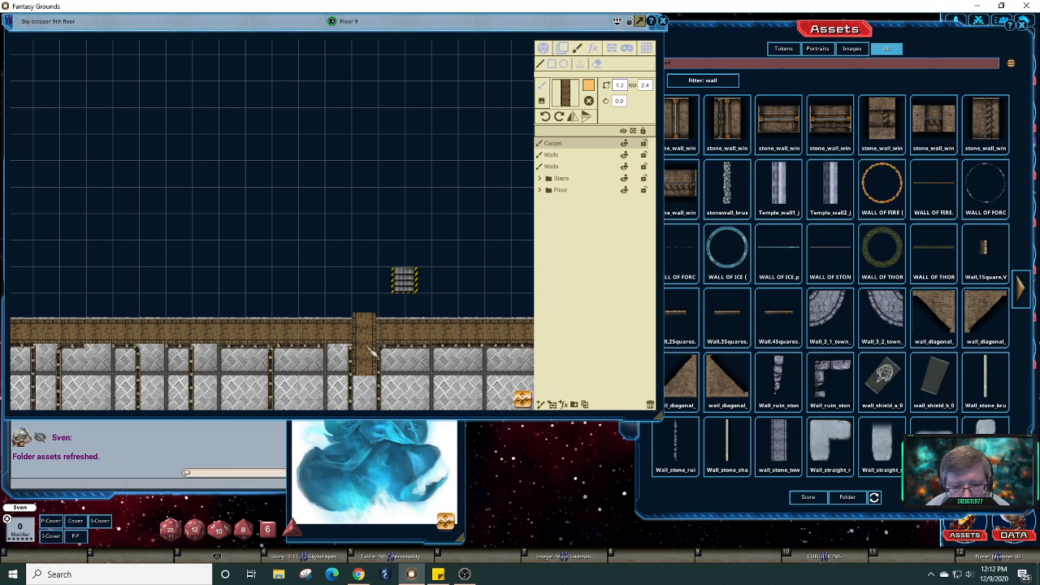
key(Down)
key(Down)
key(Down)
key(Down)
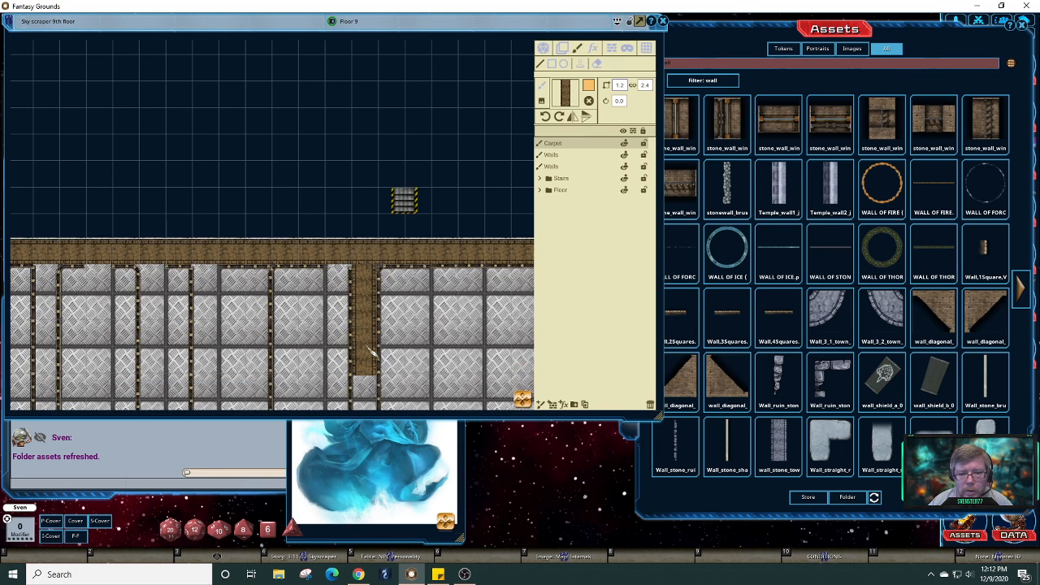
key(Down)
key(Down)
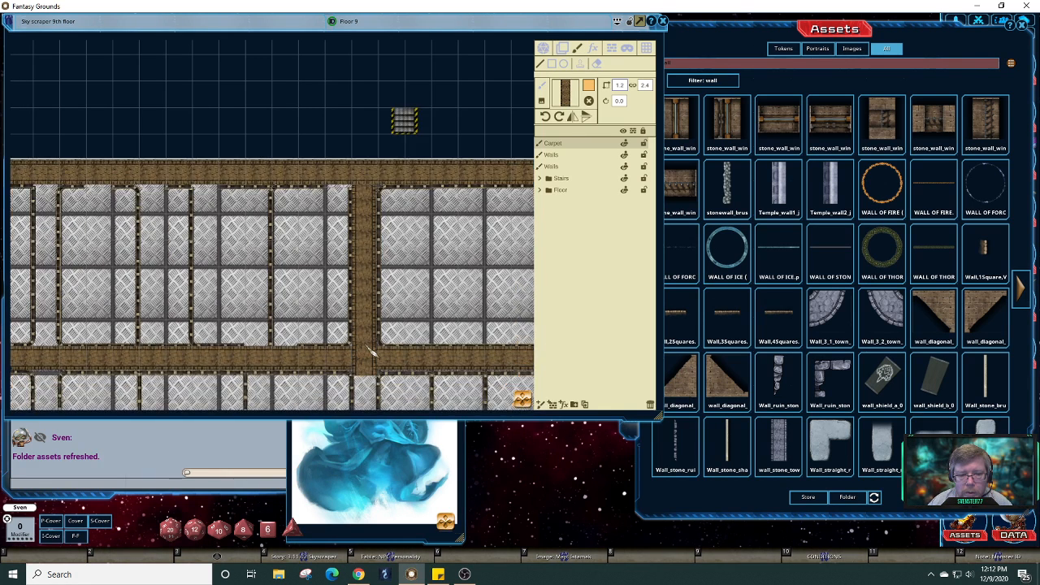